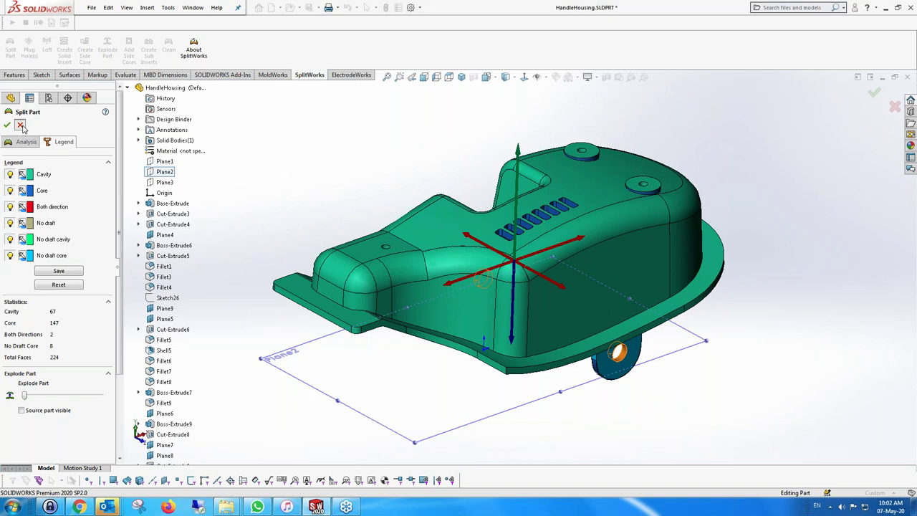
Step: Rerun the split analysis with Plane2 as direction, fit the model, and show the face-statistics legend
click(21, 125)
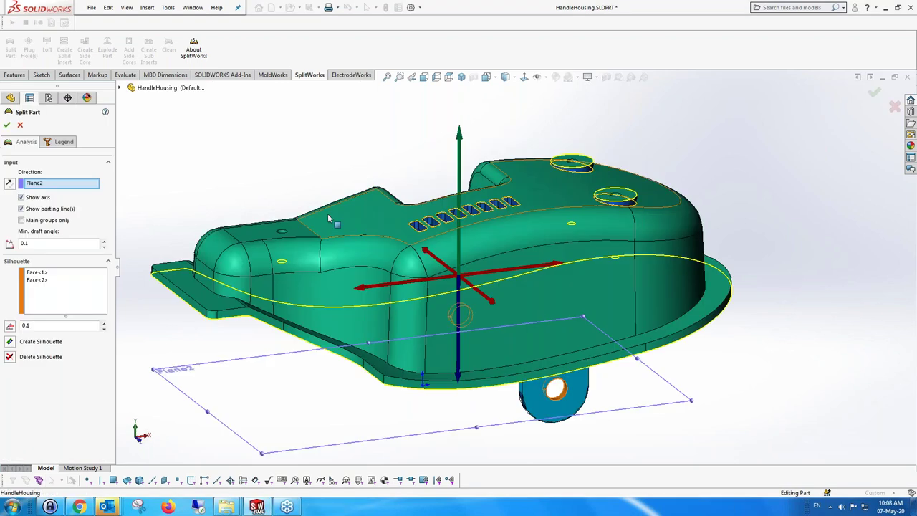
middle_drag(576, 214, 665, 235)
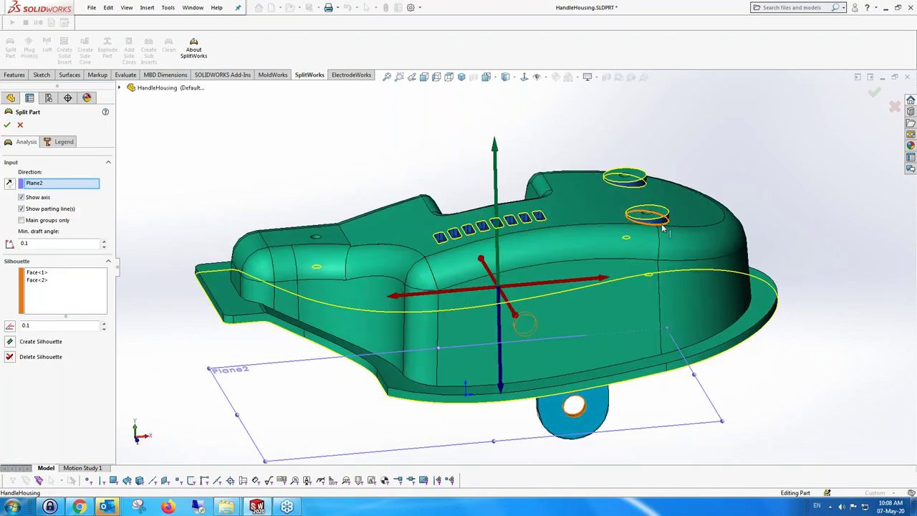
scroll(663, 229, down, 3)
scroll(630, 228, down, 2)
scroll(622, 228, up, 2)
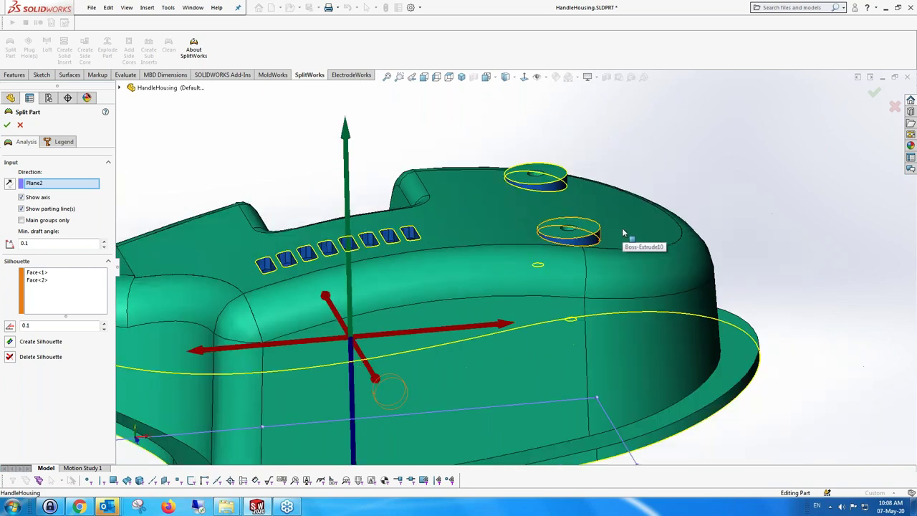
key(f)
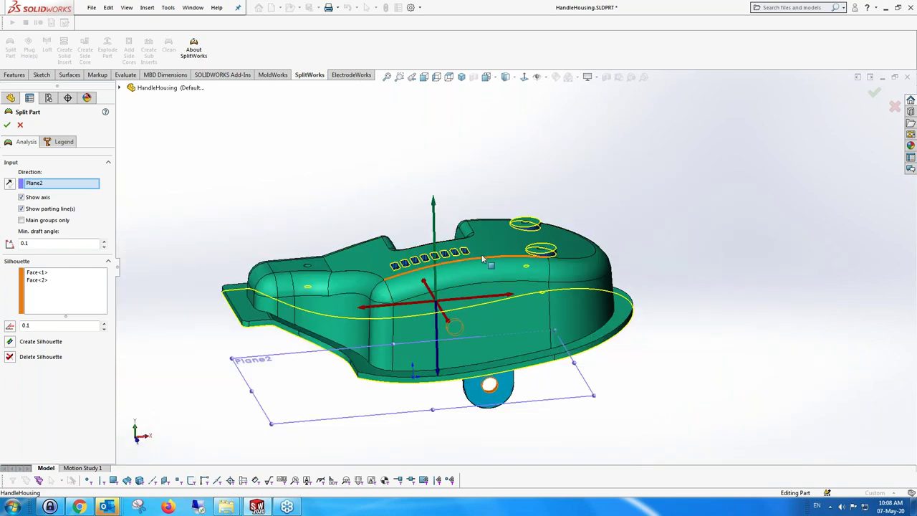
scroll(453, 254, down, 2)
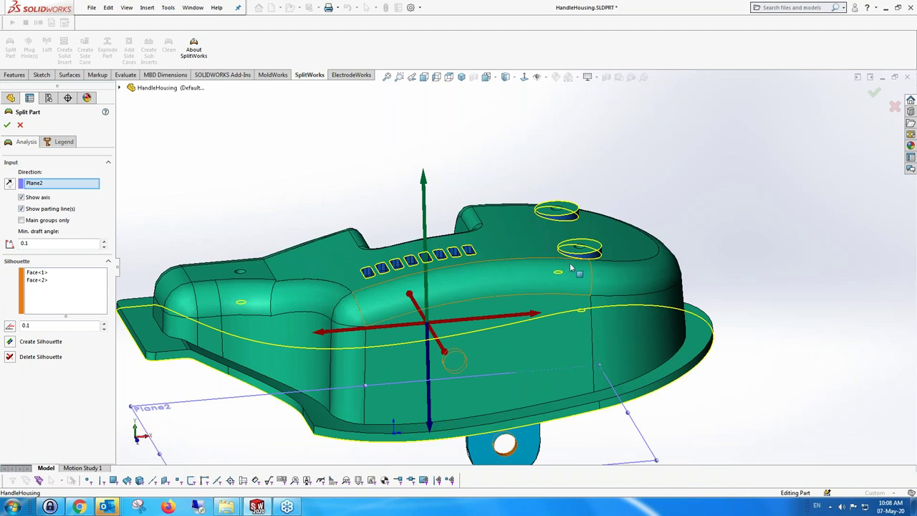
click(71, 144)
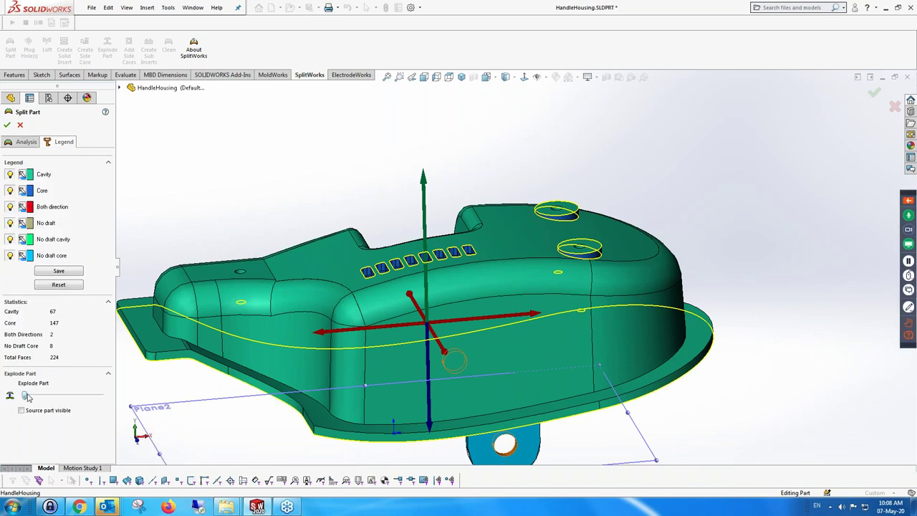
Step: Preview the part exploded into cavity and core halves with the Explode Part slider
drag(60, 399, 20, 398)
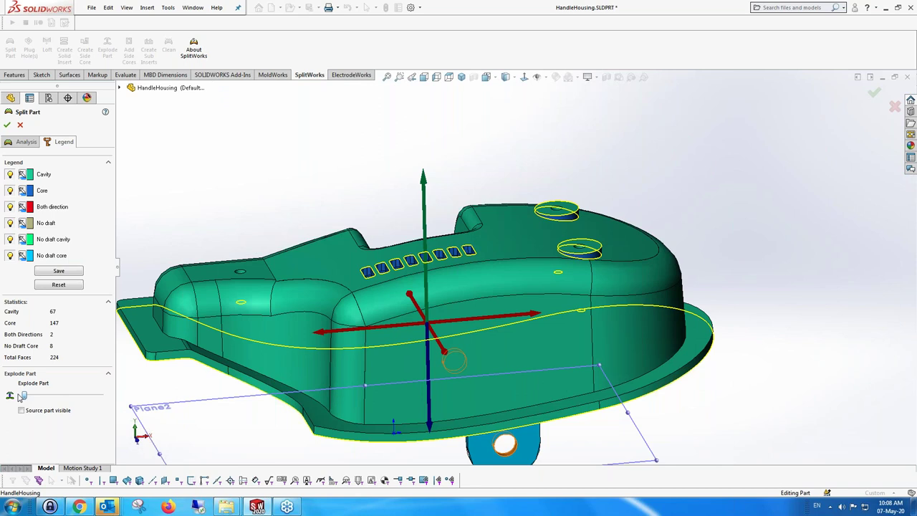
scroll(516, 270, up, 3)
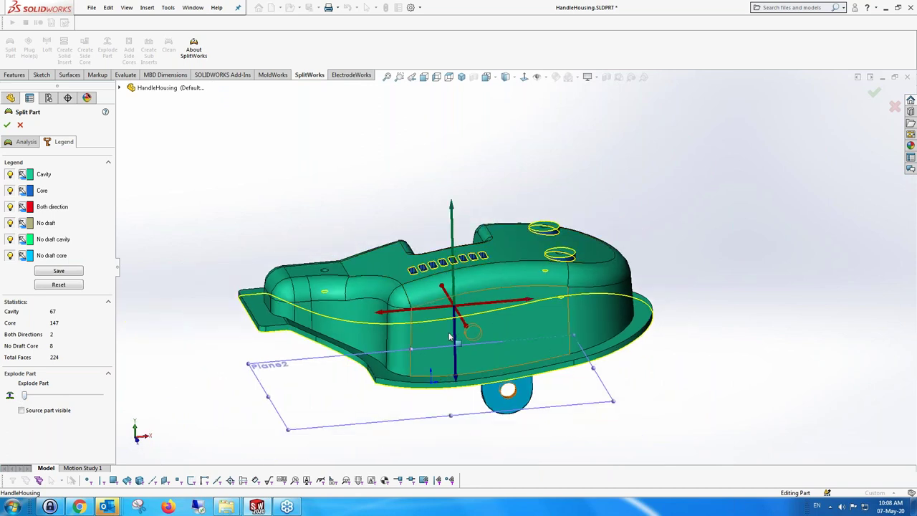
scroll(414, 369, down, 2)
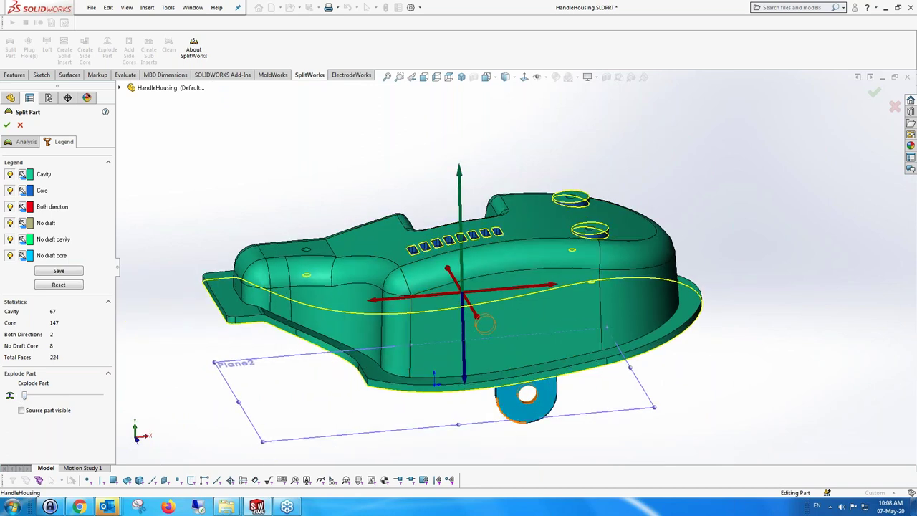
Step: Limit the split analysis to main groups only and inspect the lug from several angles
click(22, 142)
click(21, 220)
middle_drag(368, 326, 370, 290)
middle_drag(367, 274, 466, 400)
scroll(470, 395, down, 5)
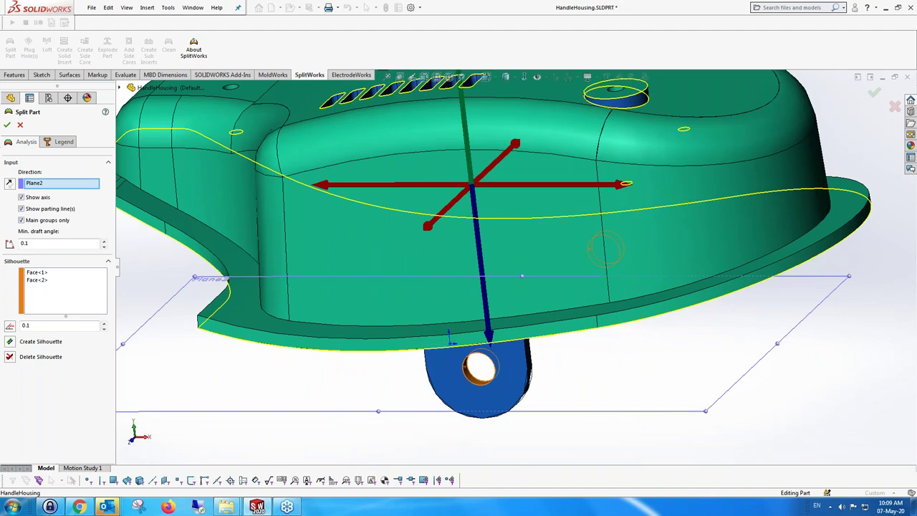
scroll(449, 335, up, 6)
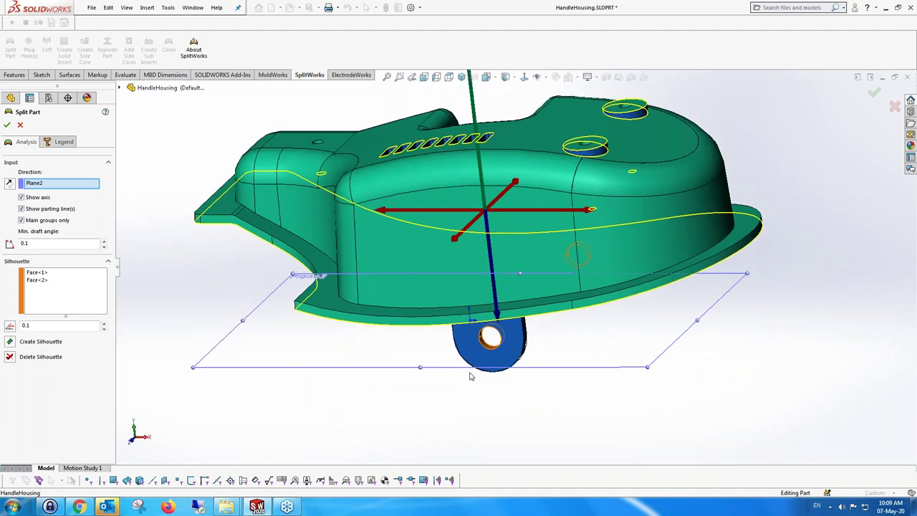
middle_drag(559, 265, 534, 261)
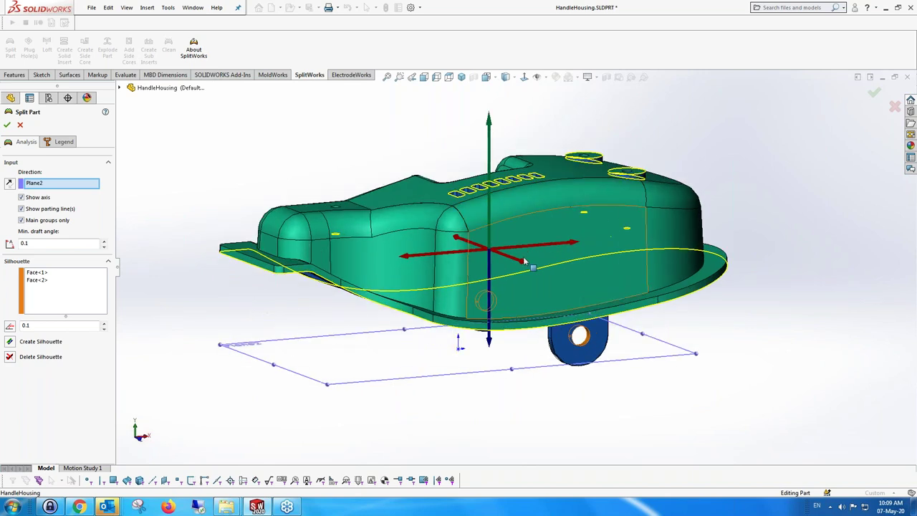
scroll(533, 261, down, 2)
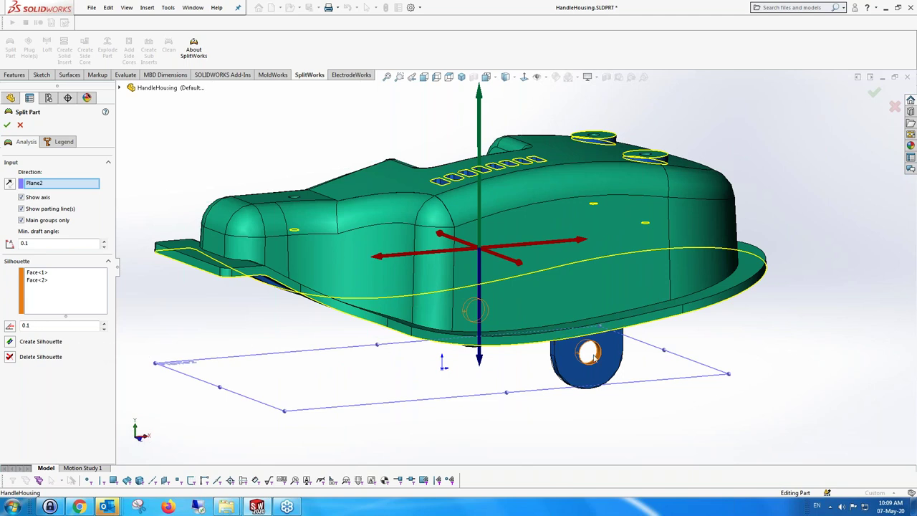
scroll(592, 356, down, 2)
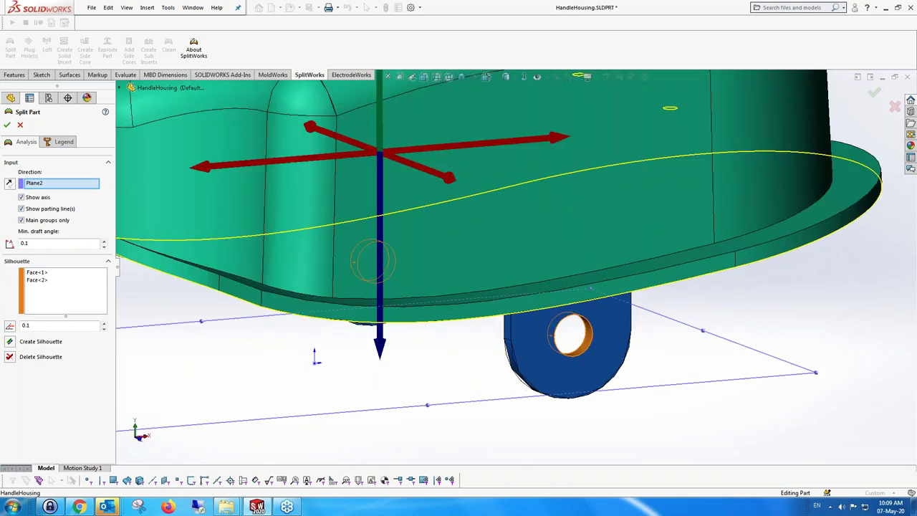
click(9, 343)
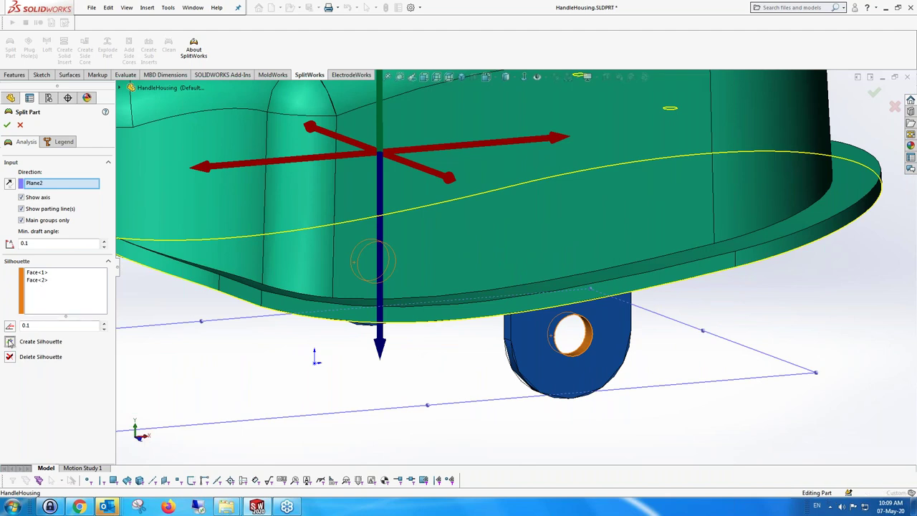
Step: Rebuild the lug's silhouette so the list holds Face<3> and Face<4>
click(43, 356)
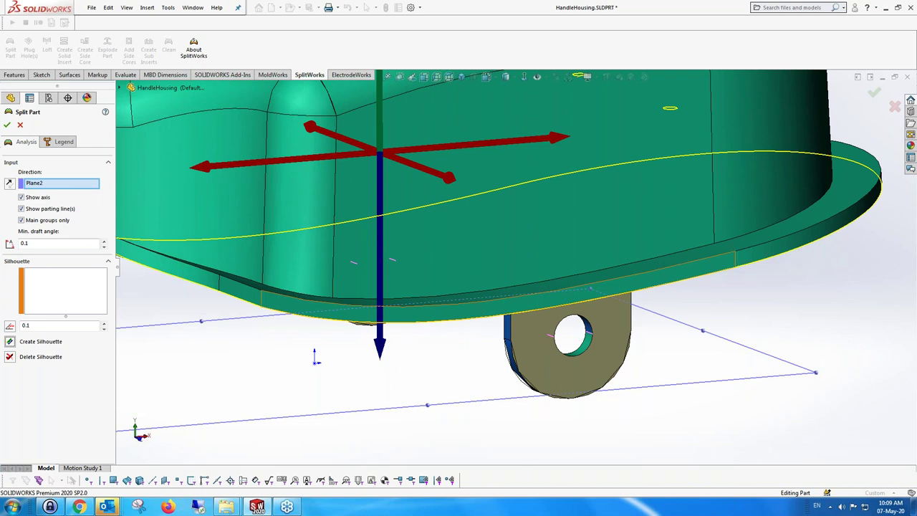
scroll(427, 278, up, 3)
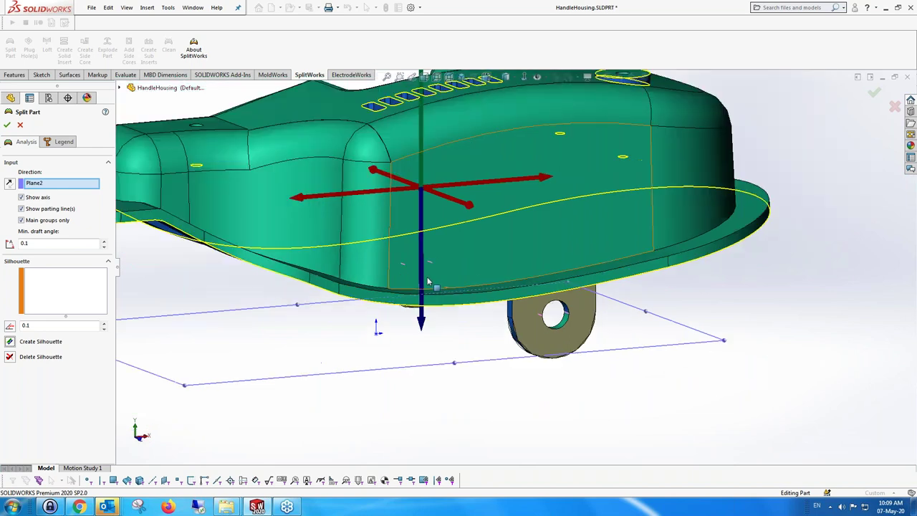
scroll(546, 299, down, 3)
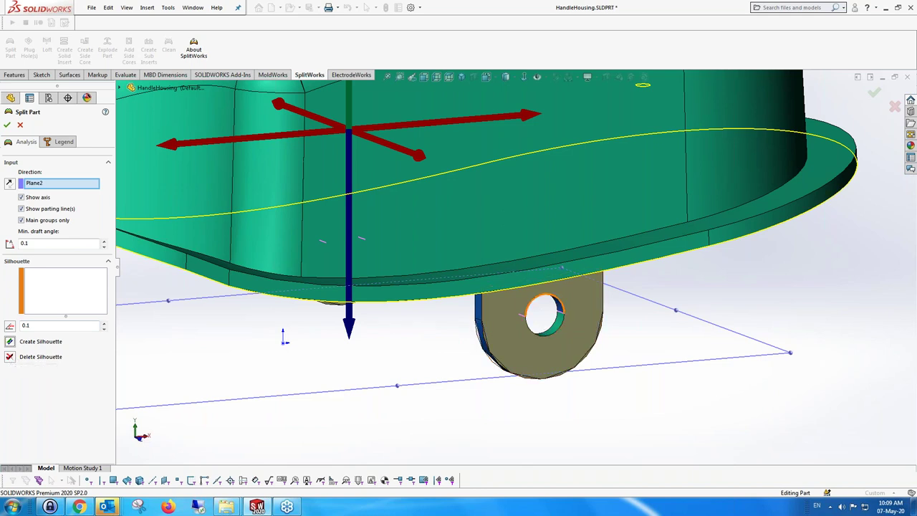
click(10, 357)
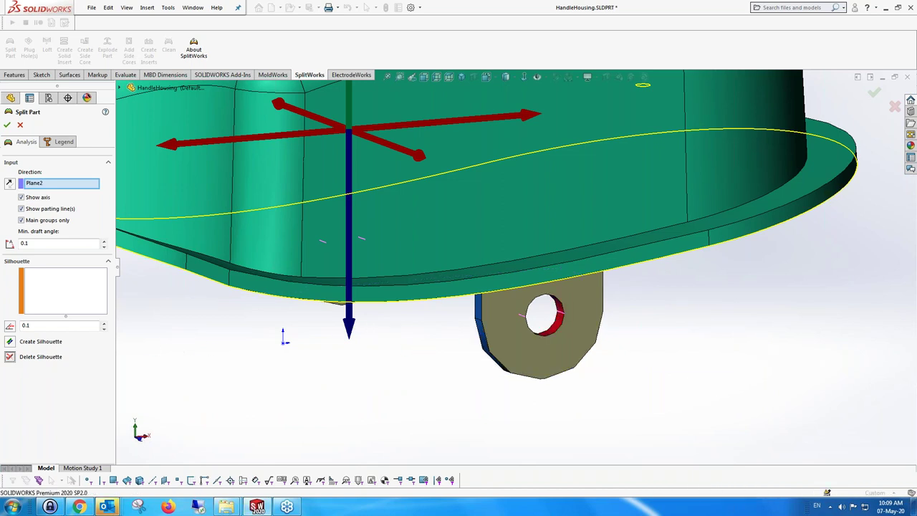
scroll(405, 347, up, 2)
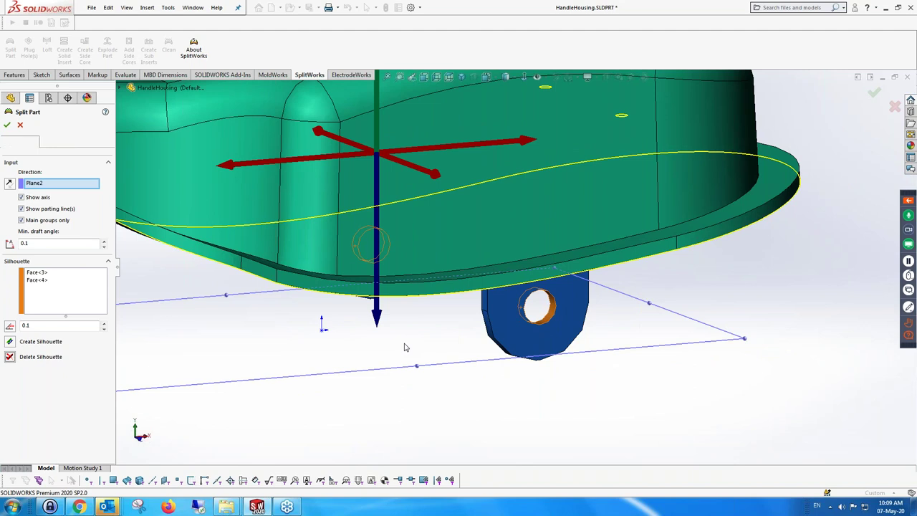
scroll(405, 348, up, 5)
scroll(453, 171, down, 3)
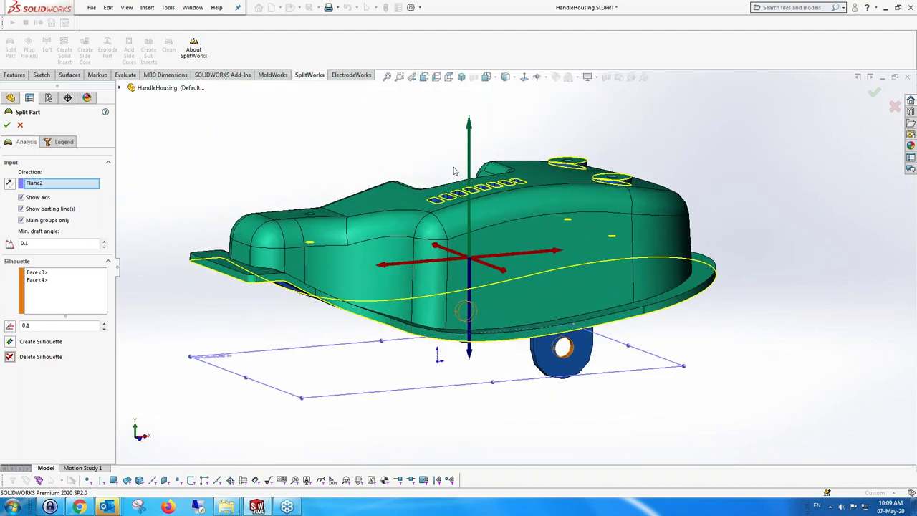
scroll(453, 171, down, 1)
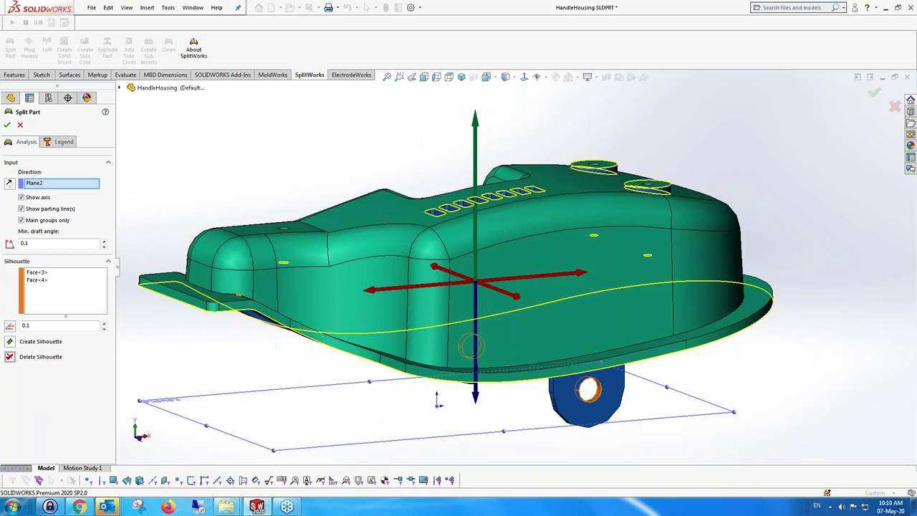
Step: Use flange edge Edge<1> as split direction and inspect the orange, blue and green colouring
click(232, 304)
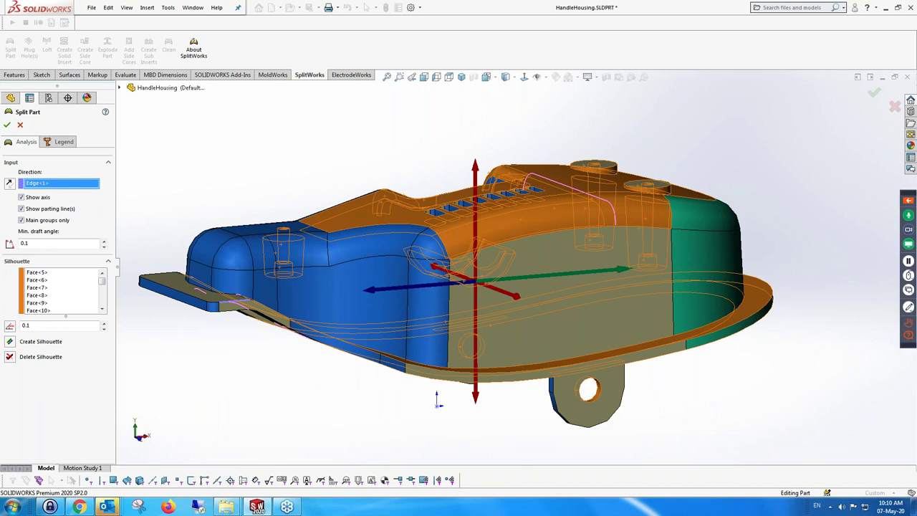
middle_drag(301, 331, 260, 145)
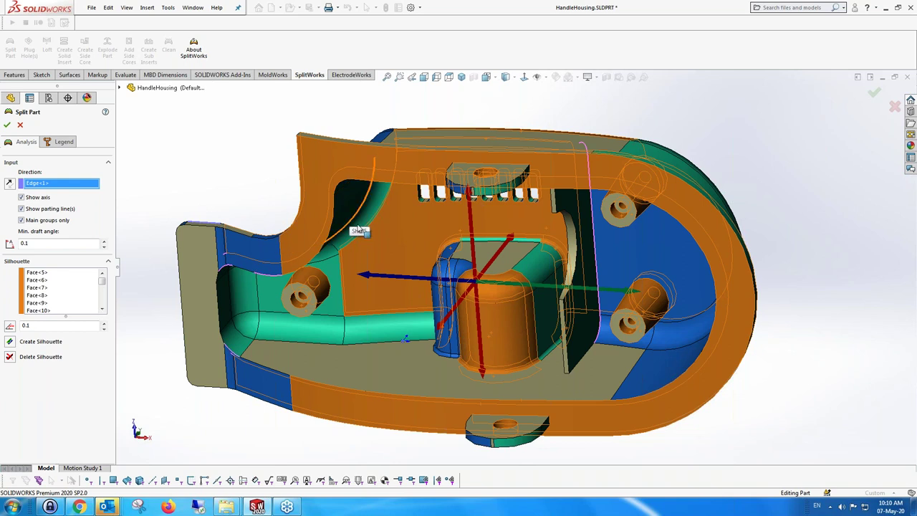
middle_drag(382, 290, 571, 299)
middle_drag(414, 318, 365, 298)
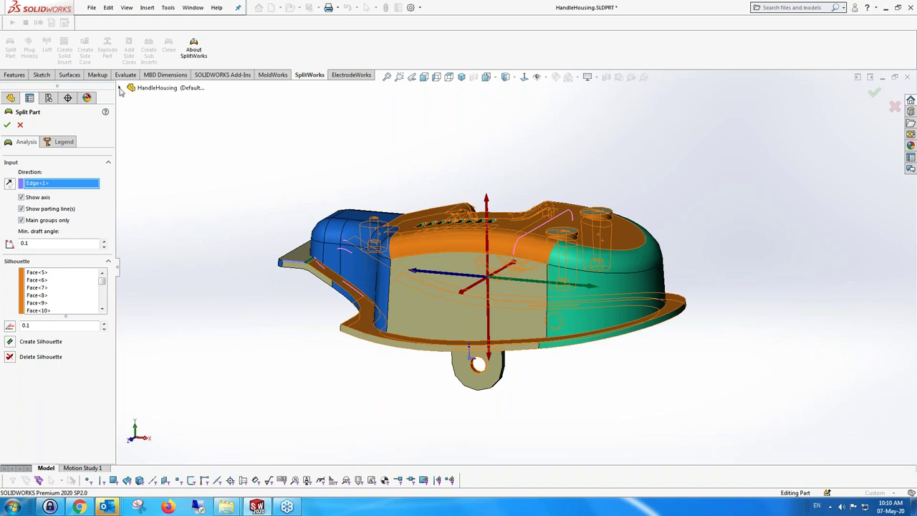
click(122, 87)
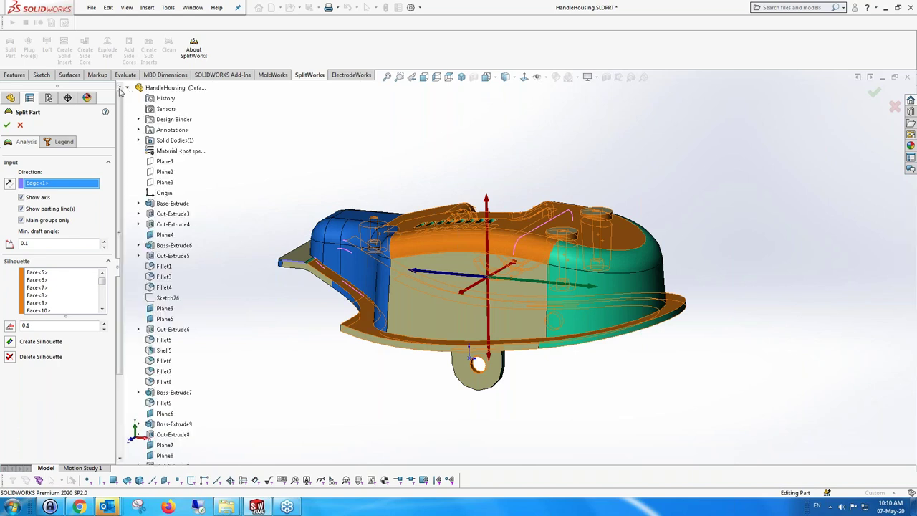
Step: Apply the split with Plane2 as direction and view the resulting Cavity, Core and Side Core groups
click(166, 173)
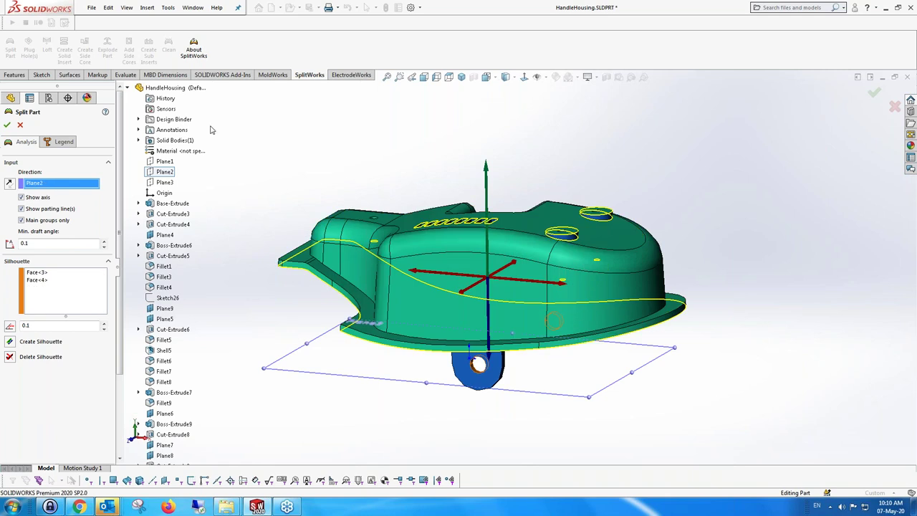
click(7, 125)
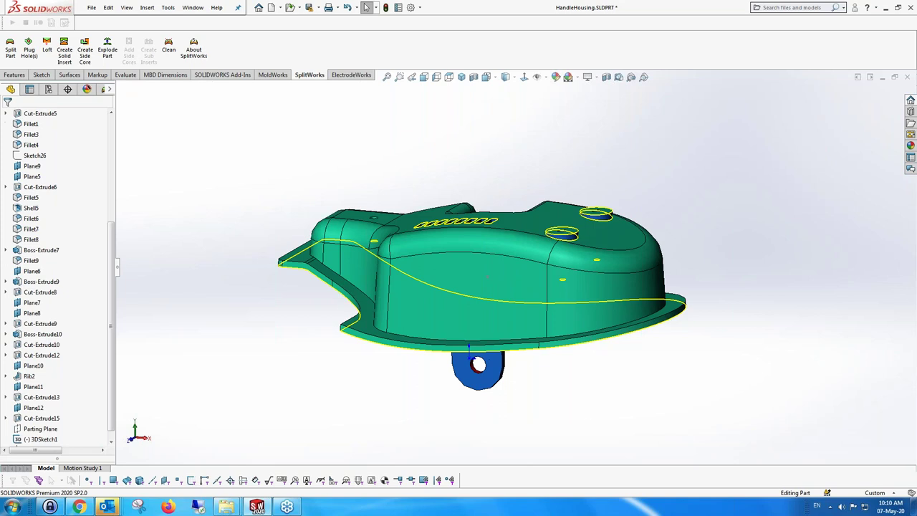
drag(117, 164, 136, 164)
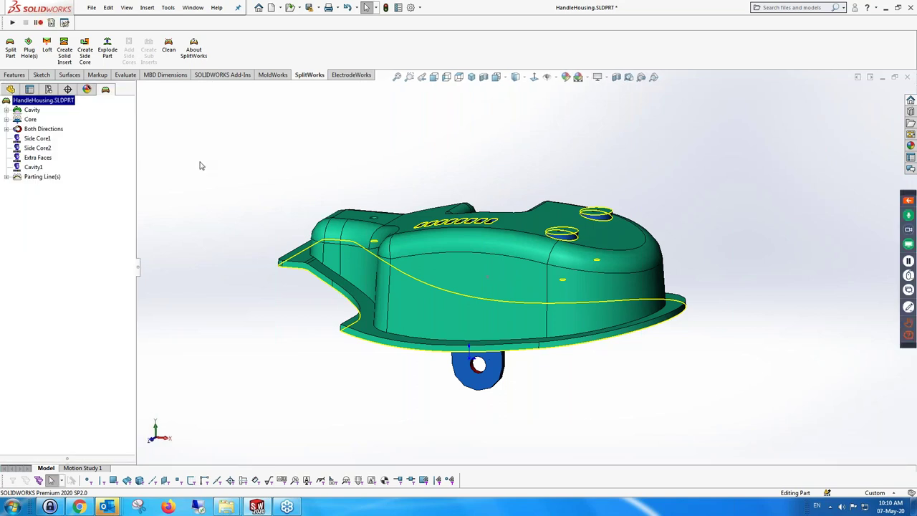
click(6, 109)
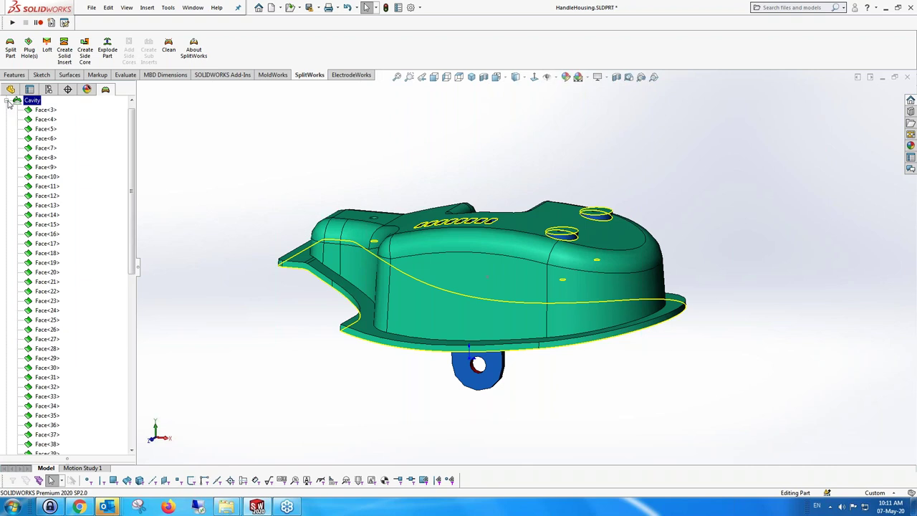
click(7, 102)
click(10, 123)
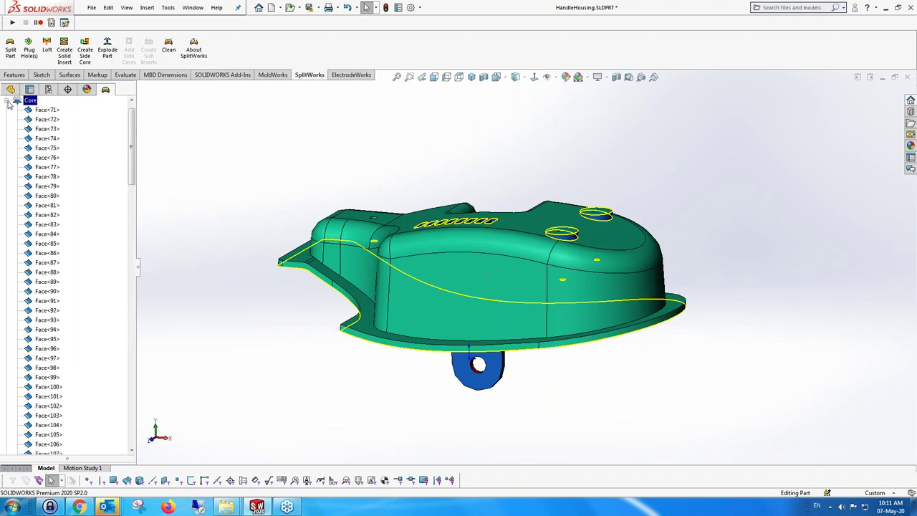
click(8, 102)
click(7, 129)
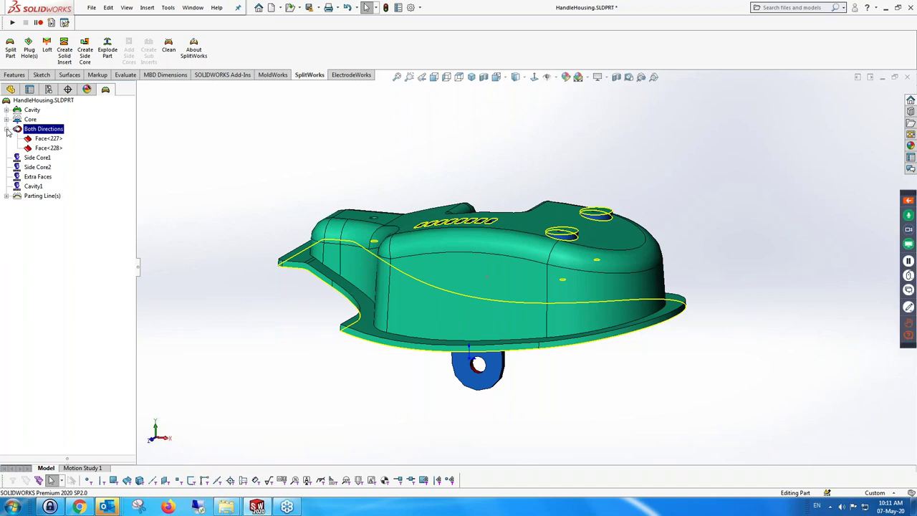
click(7, 129)
click(7, 129)
click(7, 129)
click(6, 111)
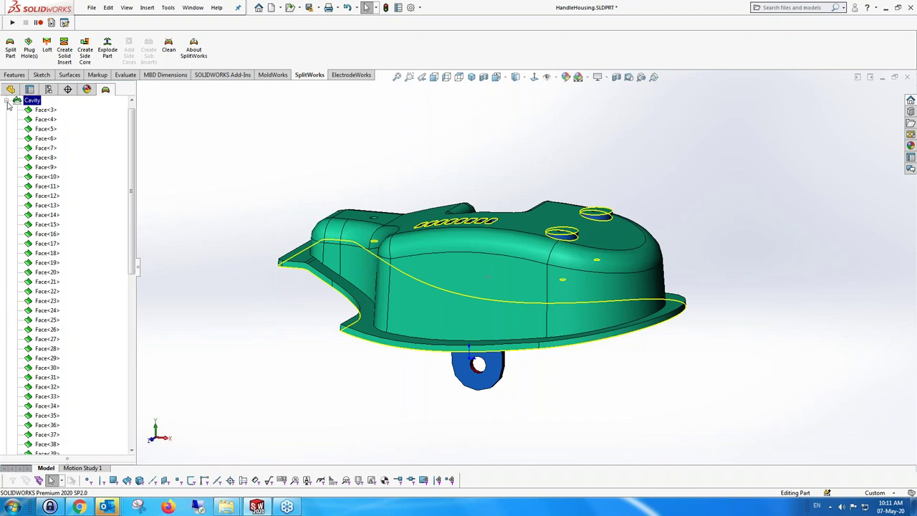
click(6, 101)
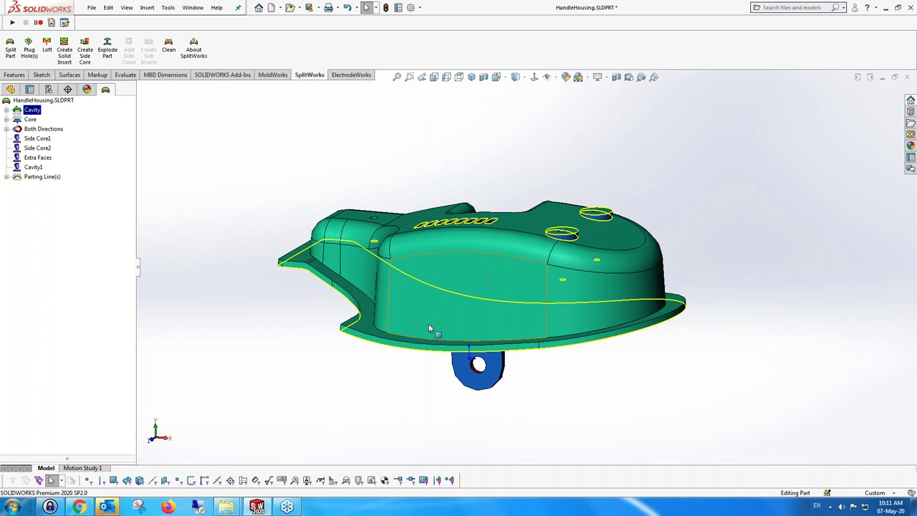
middle_drag(495, 366, 466, 365)
scroll(462, 365, down, 2)
scroll(462, 364, down, 2)
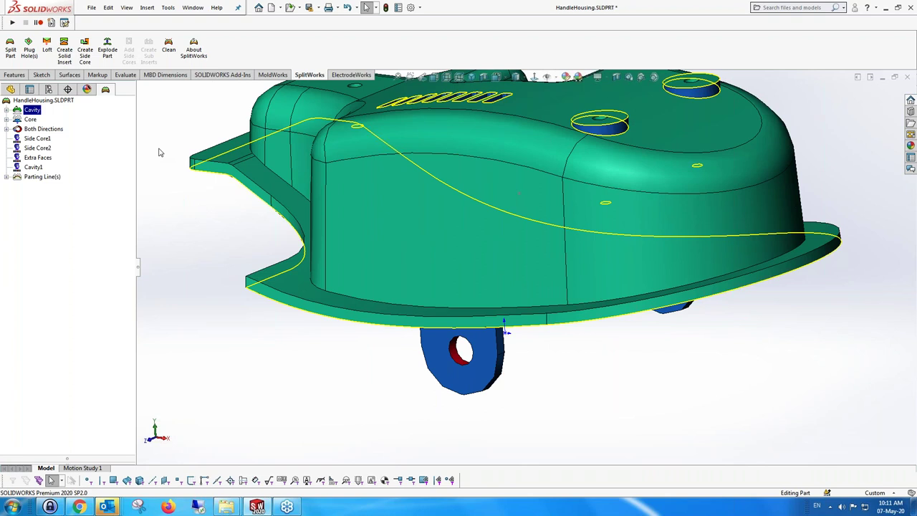
Step: Move Face<227> from Both Directions into Side Core1
click(7, 129)
right_click(48, 139)
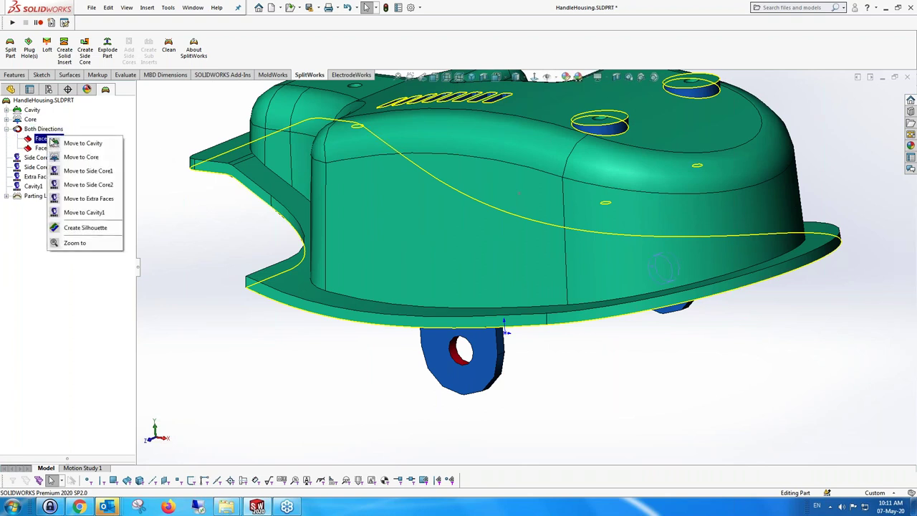
click(88, 171)
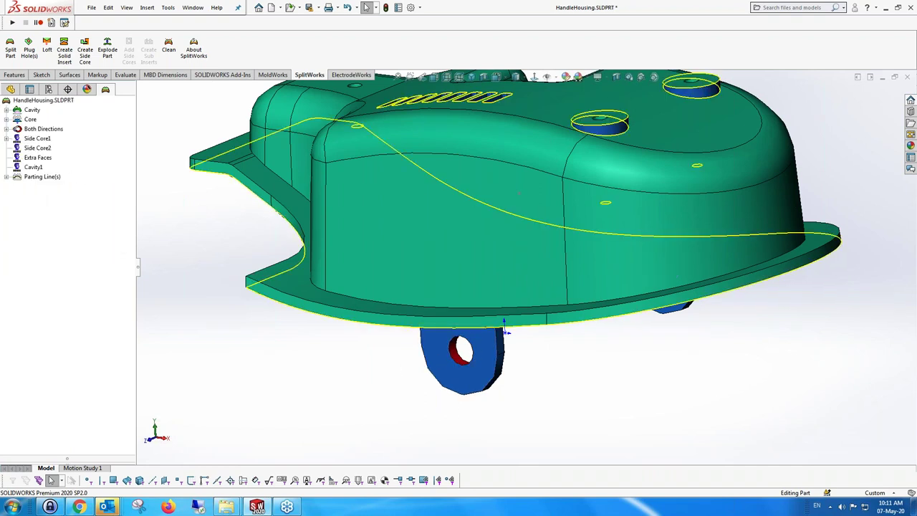
Step: Move the lug's hole face Face<228> into Side Core2, emptying Both Directions
click(462, 351)
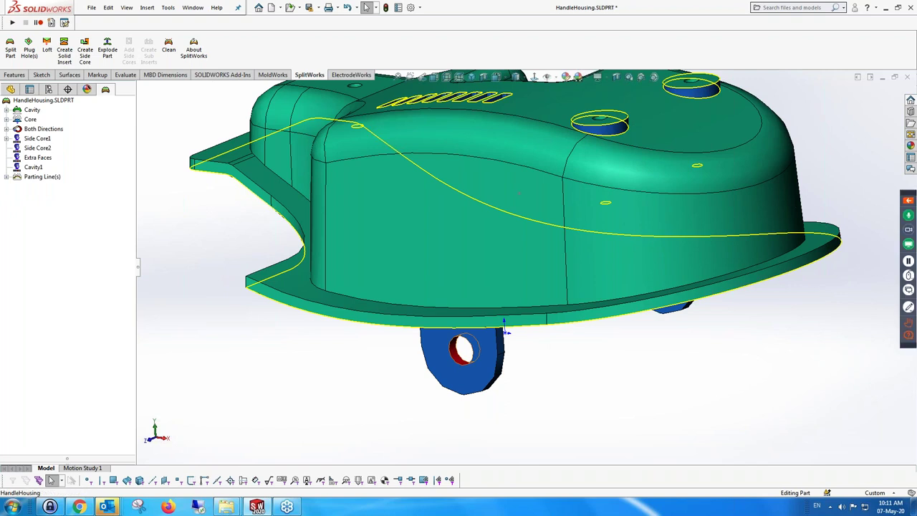
right_click(50, 141)
click(76, 184)
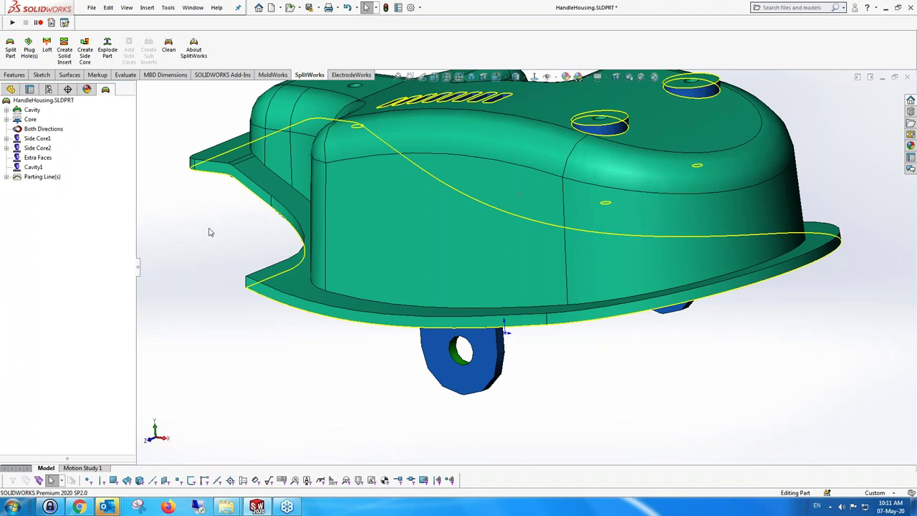
scroll(475, 311, up, 2)
middle_drag(606, 235, 588, 231)
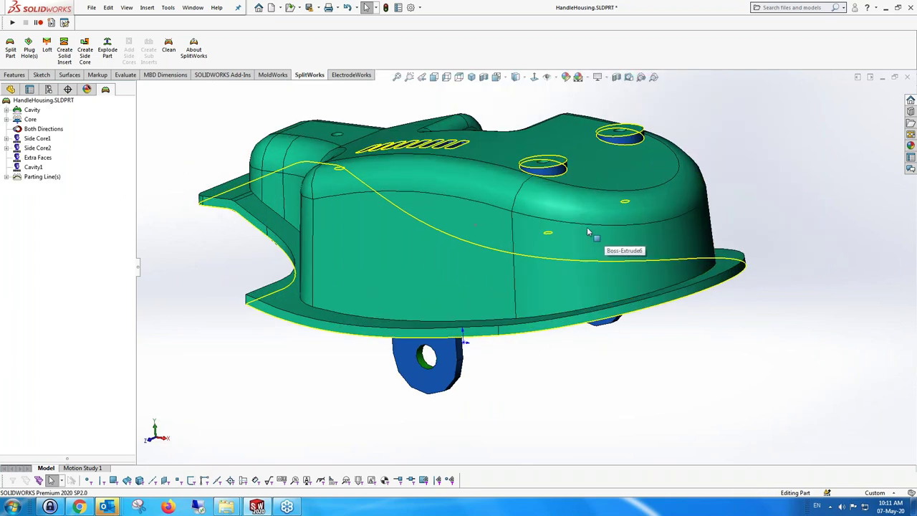
middle_drag(515, 215, 516, 250)
scroll(510, 244, down, 2)
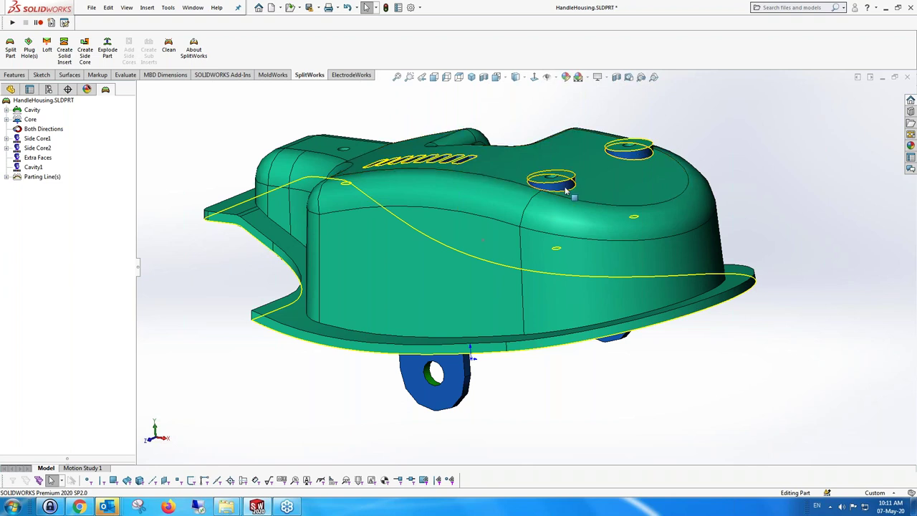
Step: Edit Boss-Extrude10 to Up To Next with a 3° outward draft
click(11, 90)
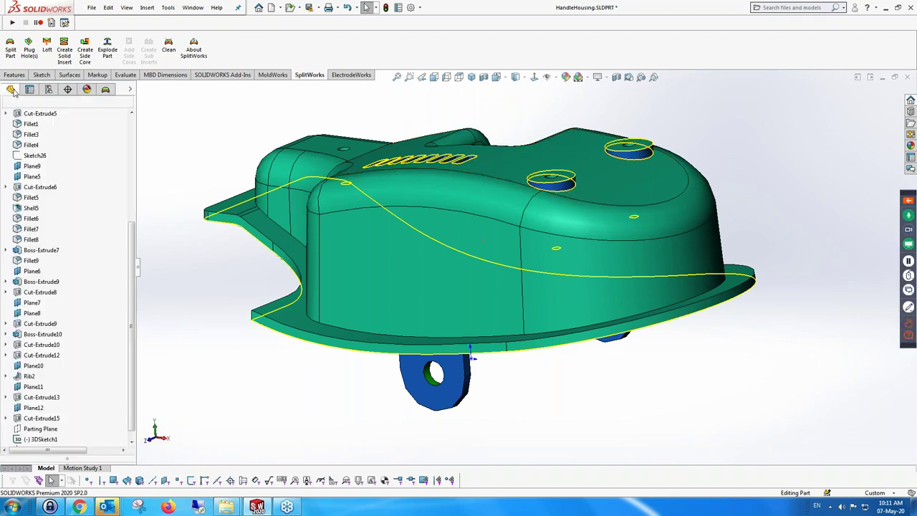
click(552, 188)
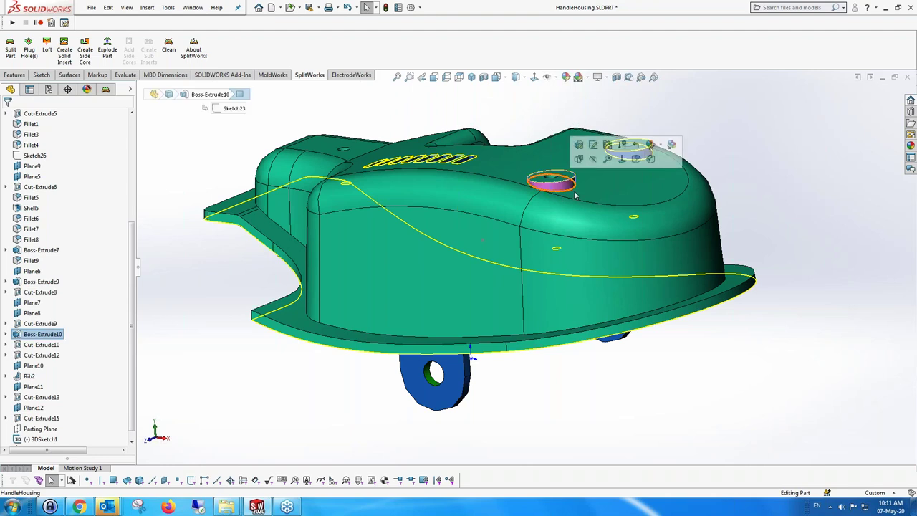
scroll(570, 194, down, 2)
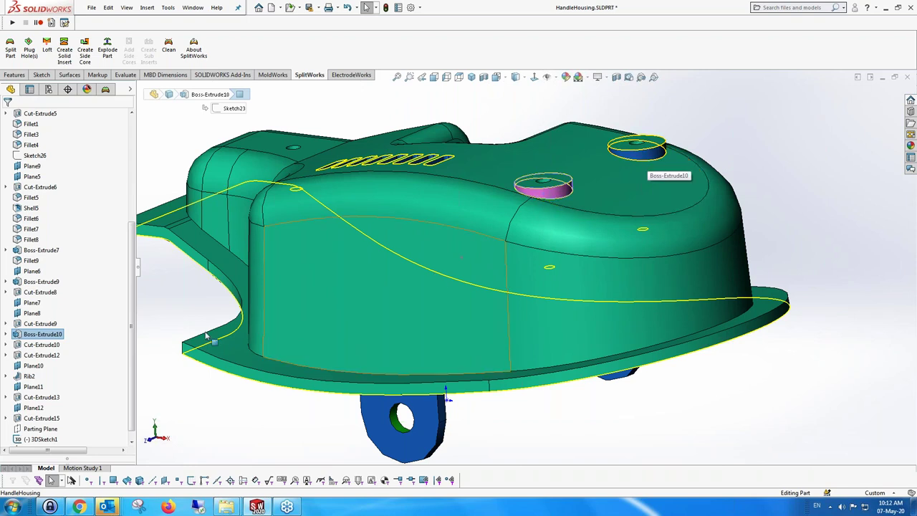
right_click(43, 333)
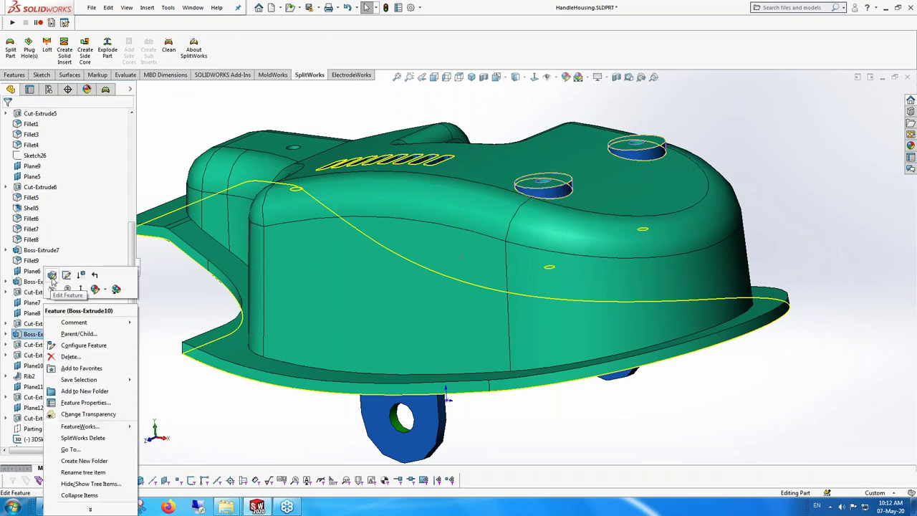
click(51, 276)
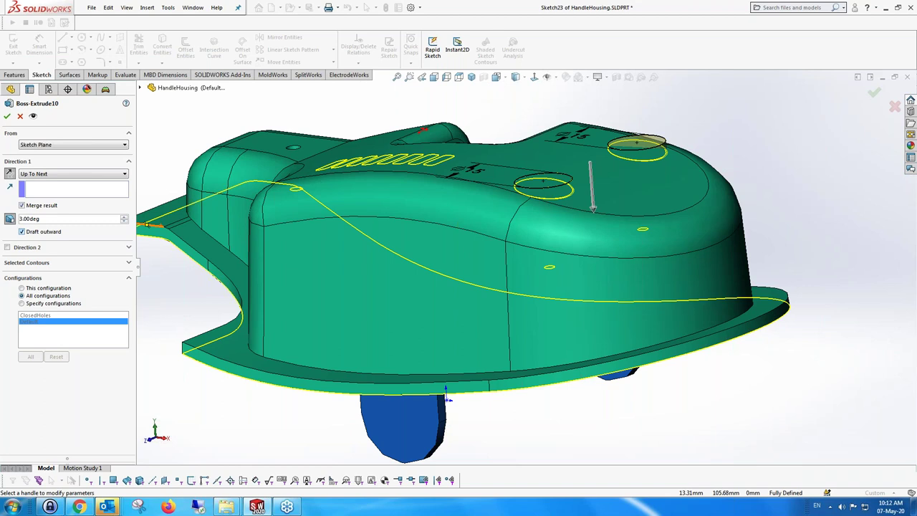
click(7, 115)
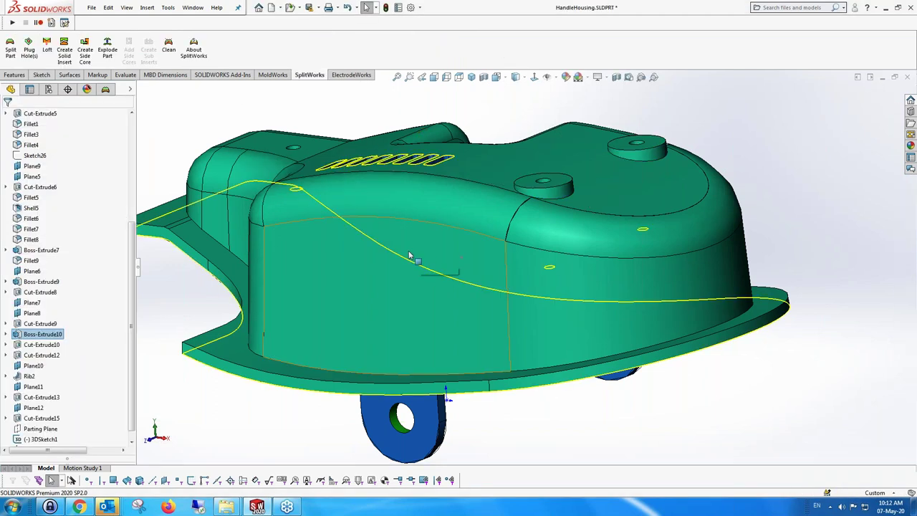
mouse_move(410, 257)
middle_down()
mouse_move(430, 244)
mouse_move(402, 272)
mouse_move(423, 251)
mouse_move(412, 258)
middle_up()
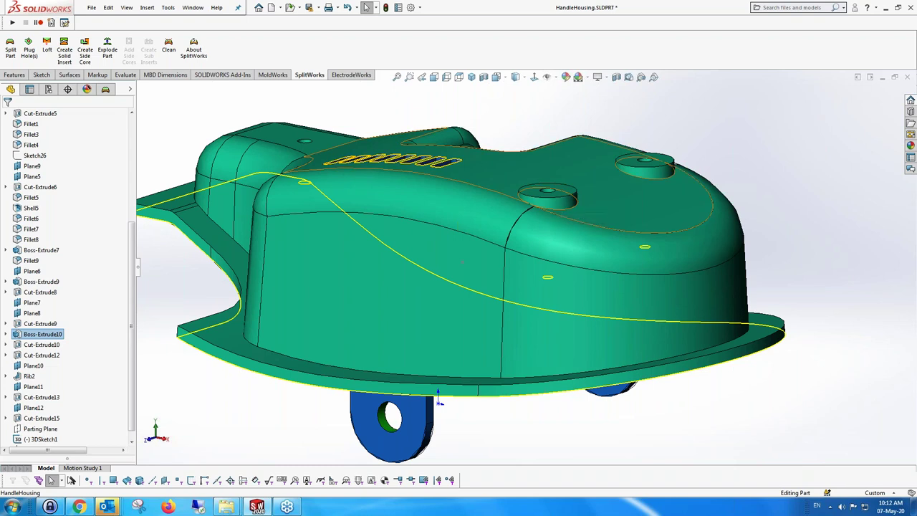
Step: Zoom in and select the housing's lower front flange face
scroll(513, 230, up, 2)
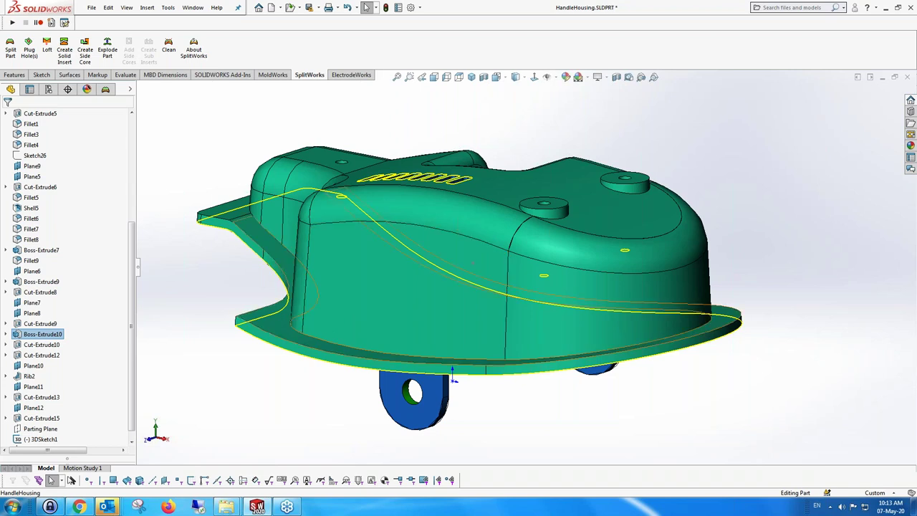
click(318, 357)
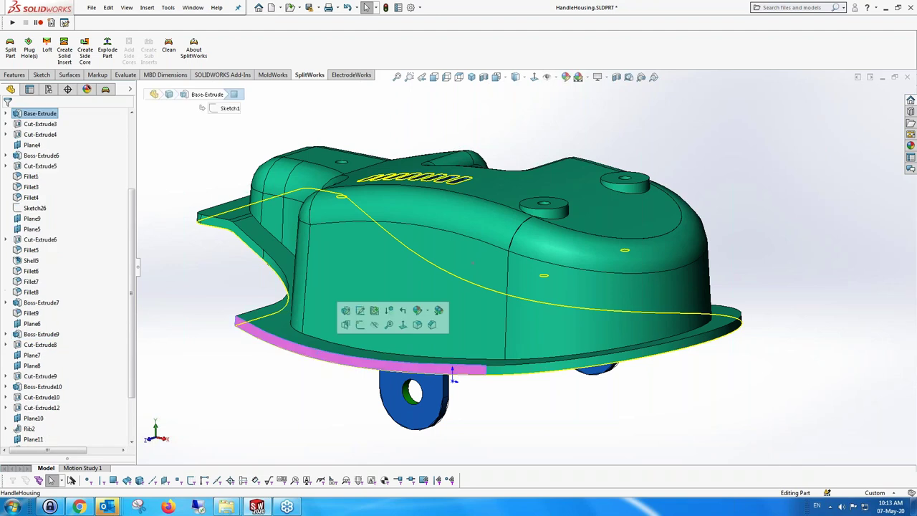
Step: Move the lower front flange face Face<301> into Core and confirm it in the Core list
click(106, 89)
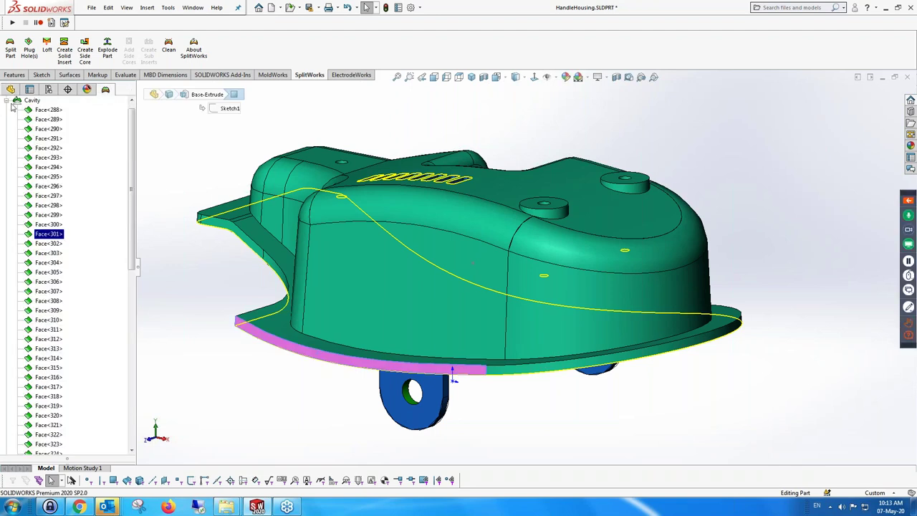
click(6, 103)
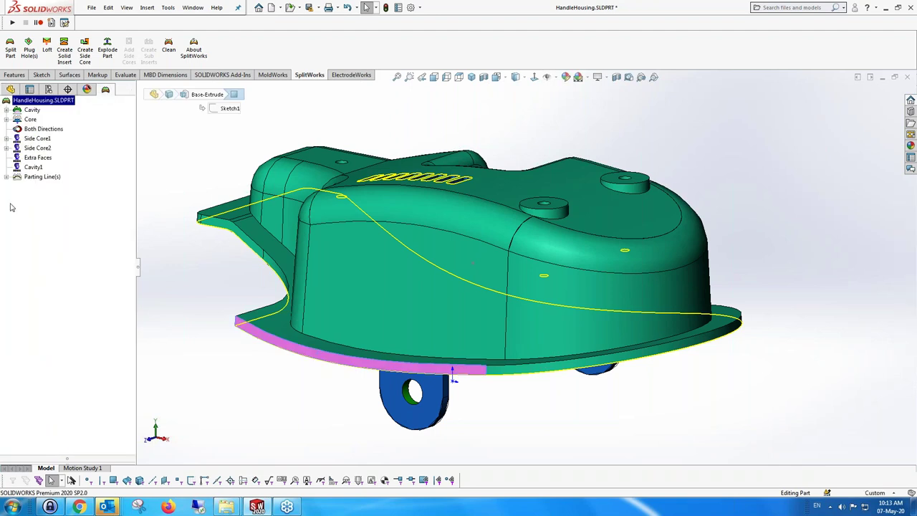
right_click(352, 366)
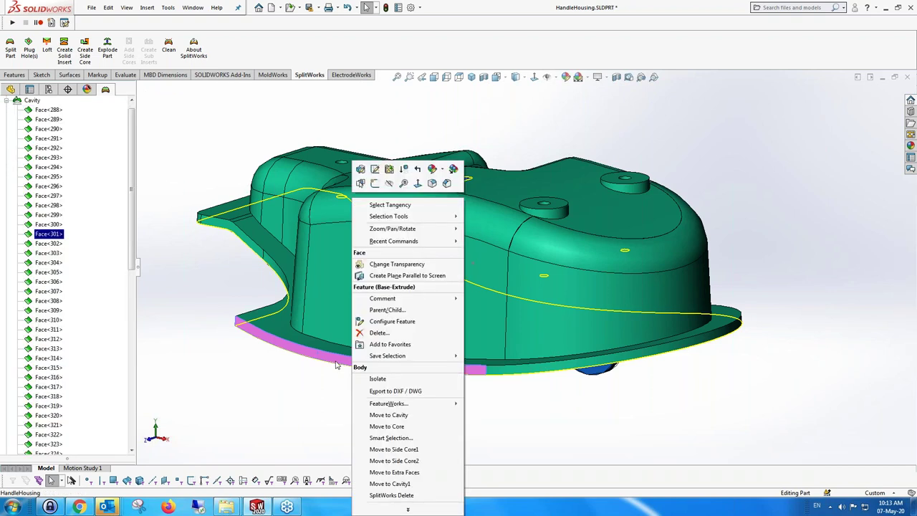
click(403, 428)
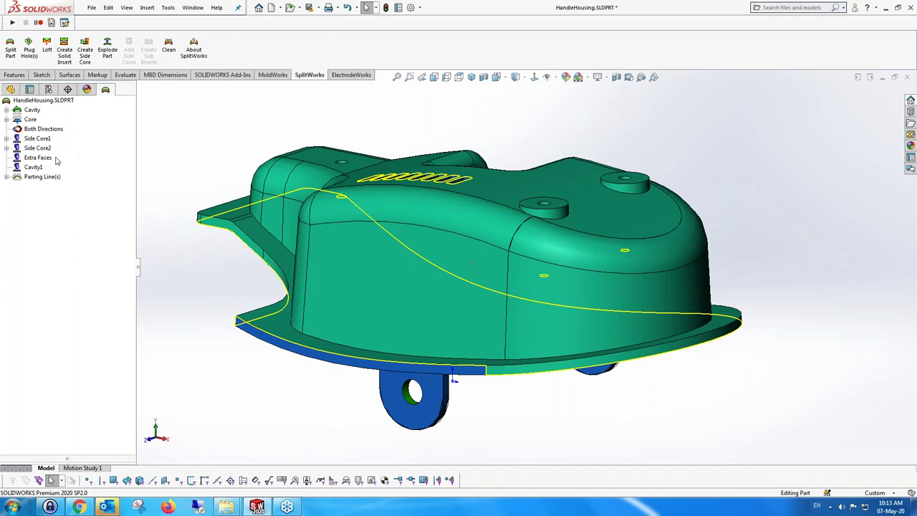
click(7, 119)
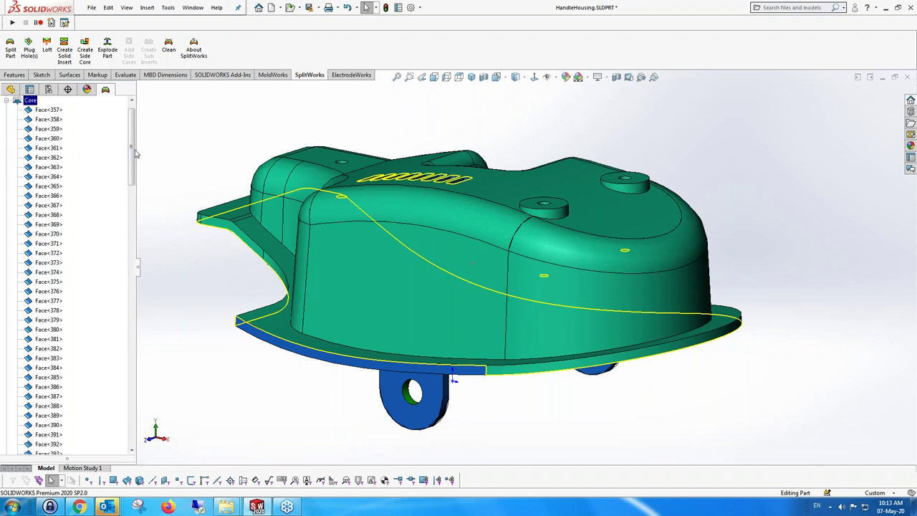
drag(131, 152, 132, 418)
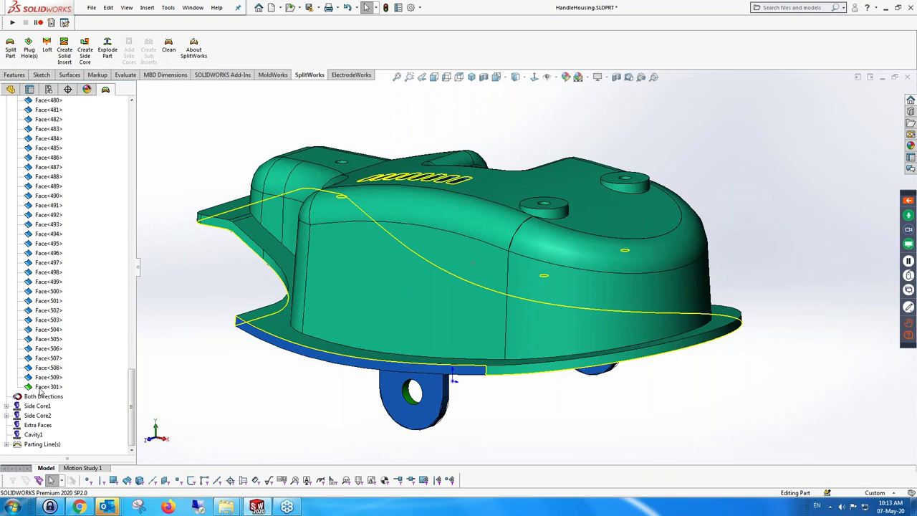
drag(132, 403, 72, 115)
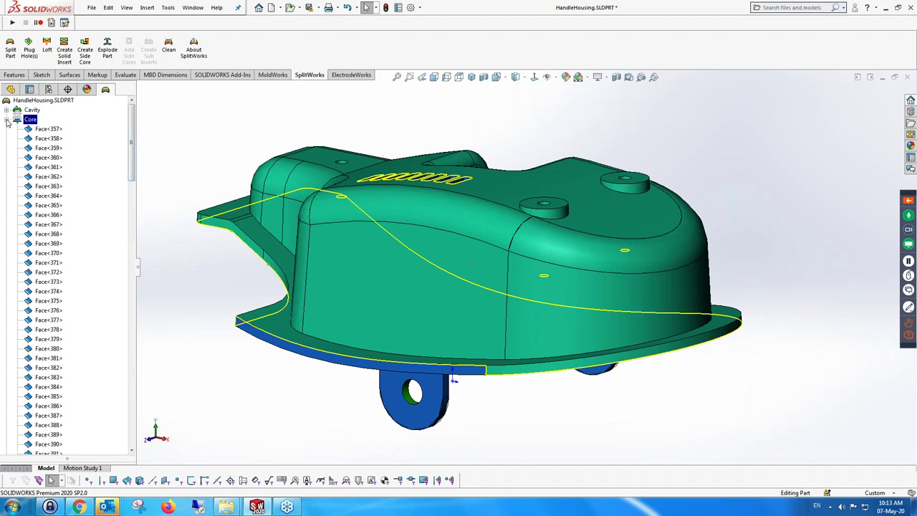
click(6, 119)
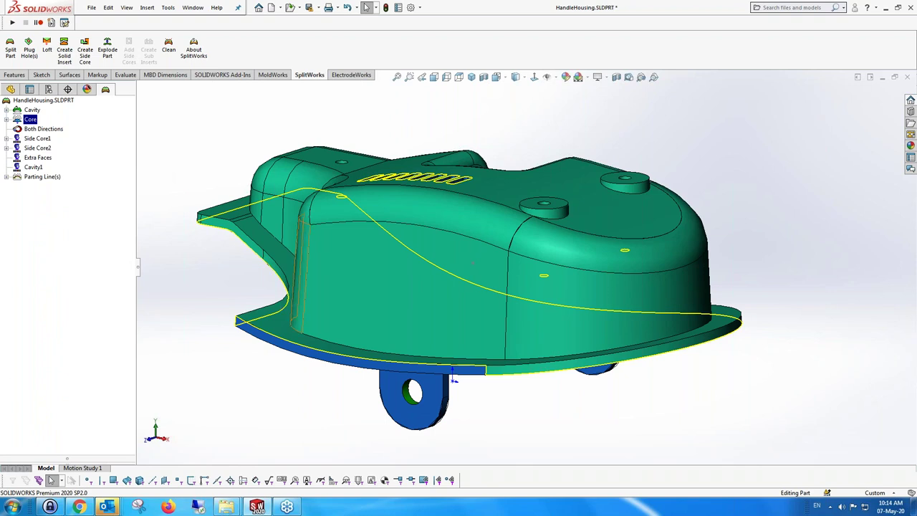
Step: Move the blue strip along the flange's lower edge into the Cavity group
click(452, 370)
right_click(317, 342)
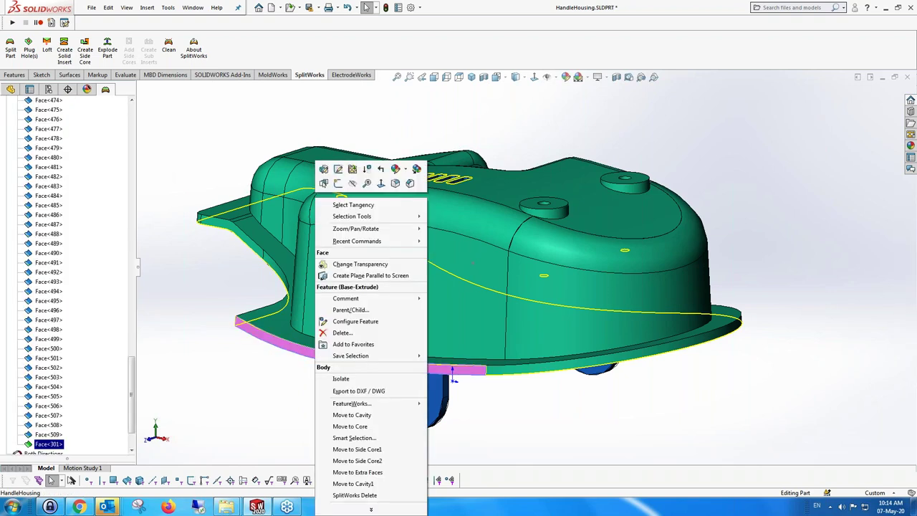
click(348, 415)
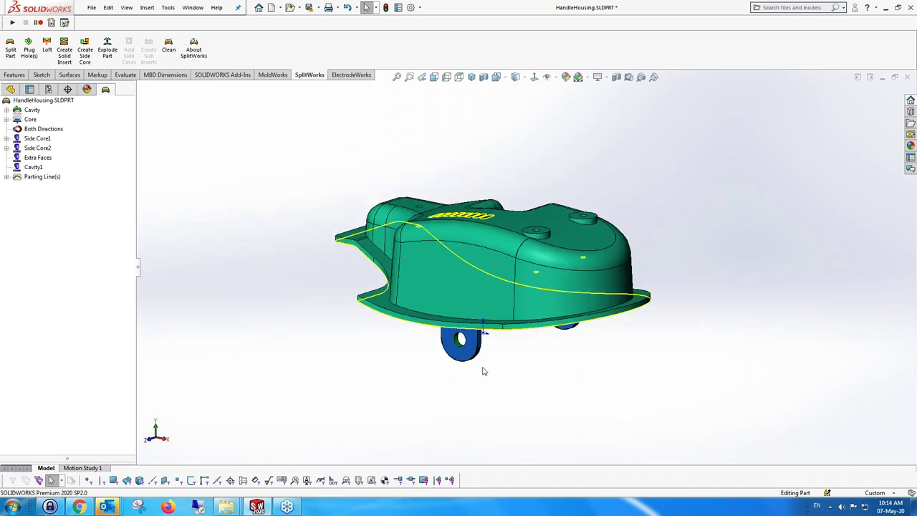
middle_drag(543, 360, 540, 399)
scroll(528, 205, down, 2)
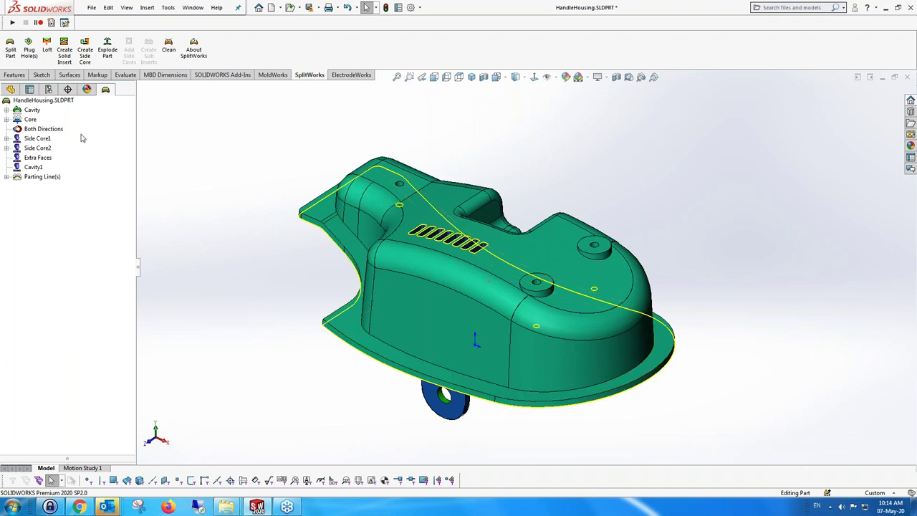
right_click(50, 104)
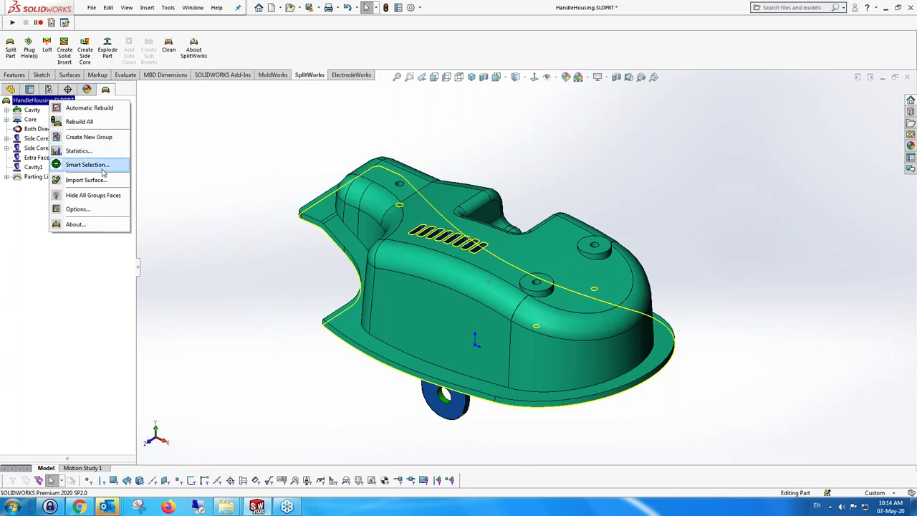
right_click(34, 111)
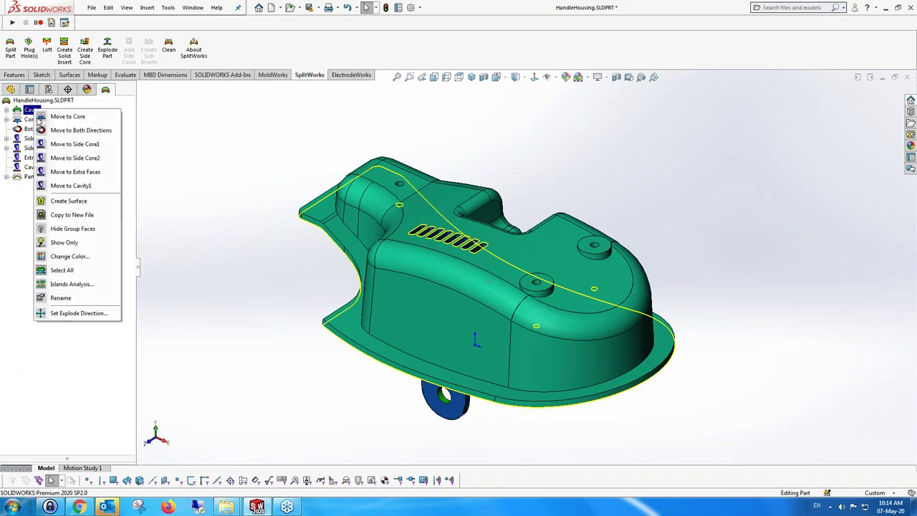
click(94, 231)
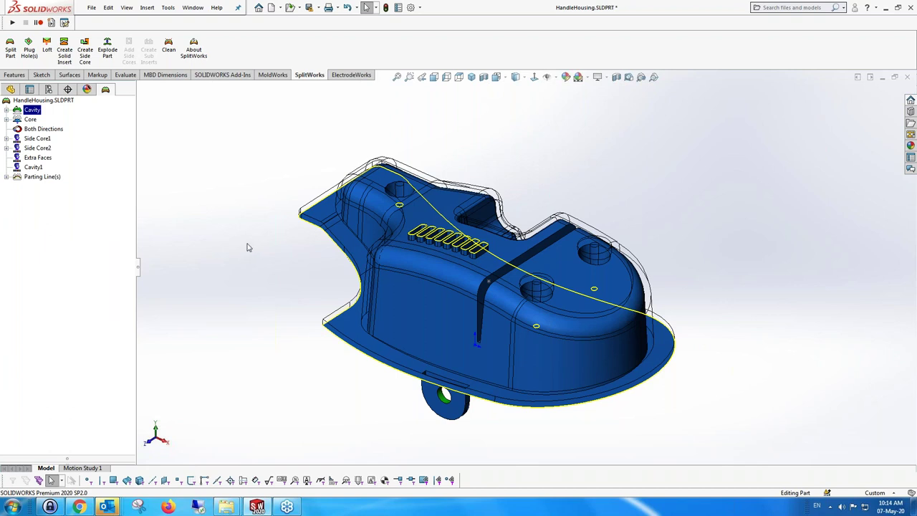
right_click(33, 110)
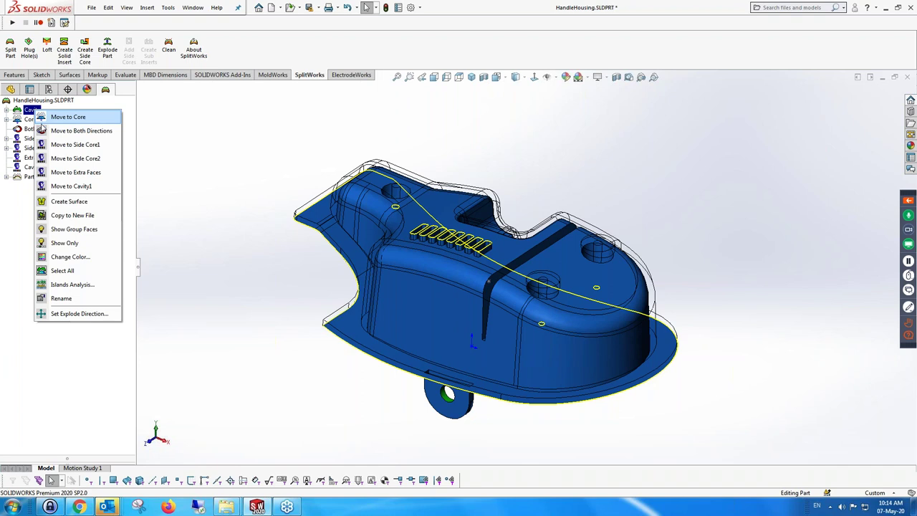
click(66, 233)
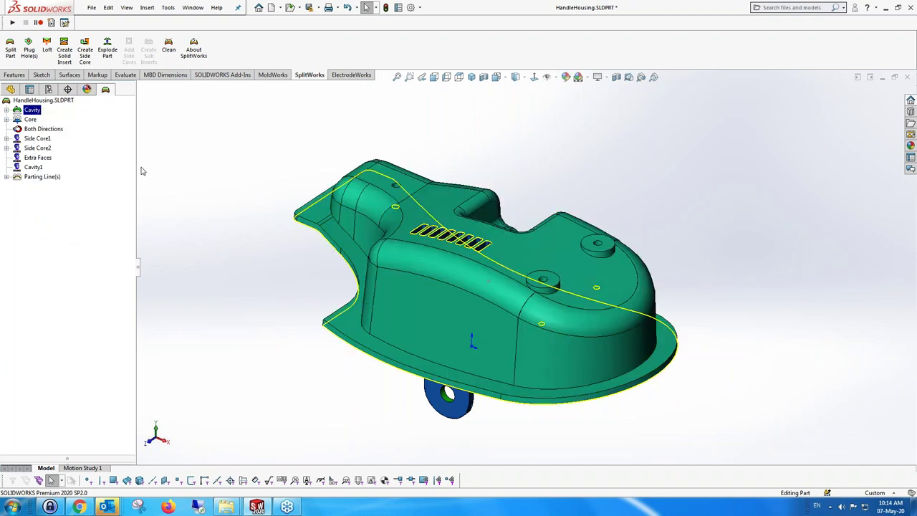
right_click(30, 120)
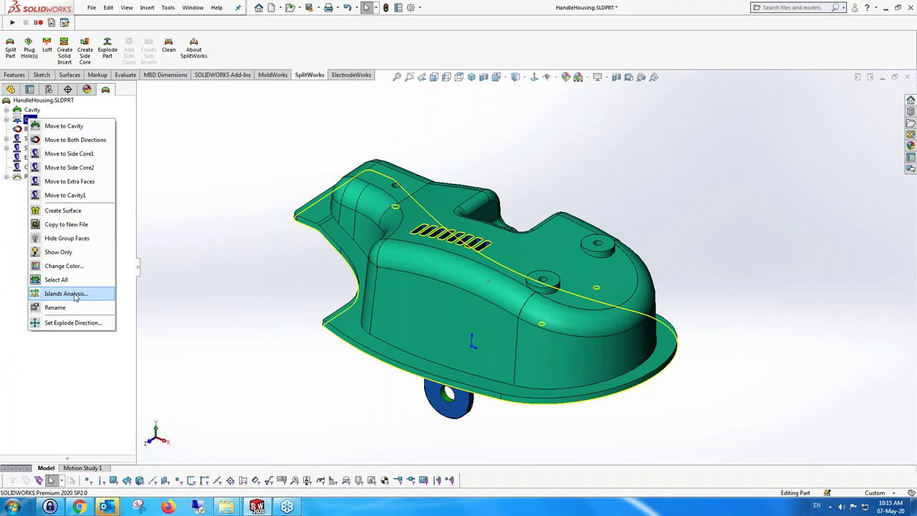
Step: Confirm the Core group forms one 153-face island, then create a surface from those faces
click(66, 293)
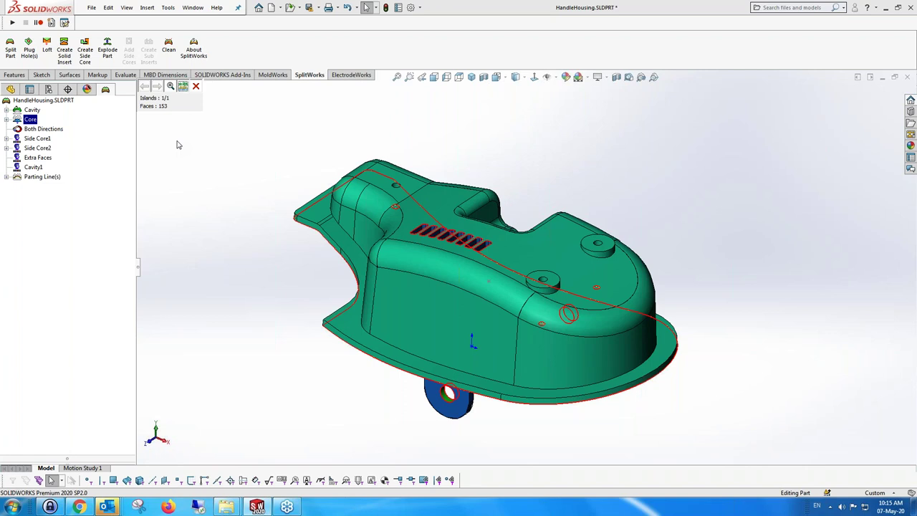
click(196, 87)
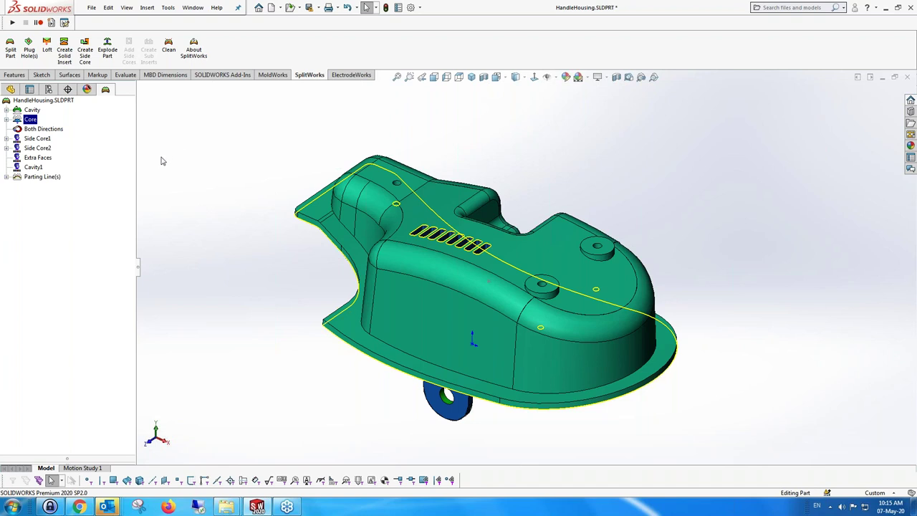
right_click(31, 120)
click(83, 211)
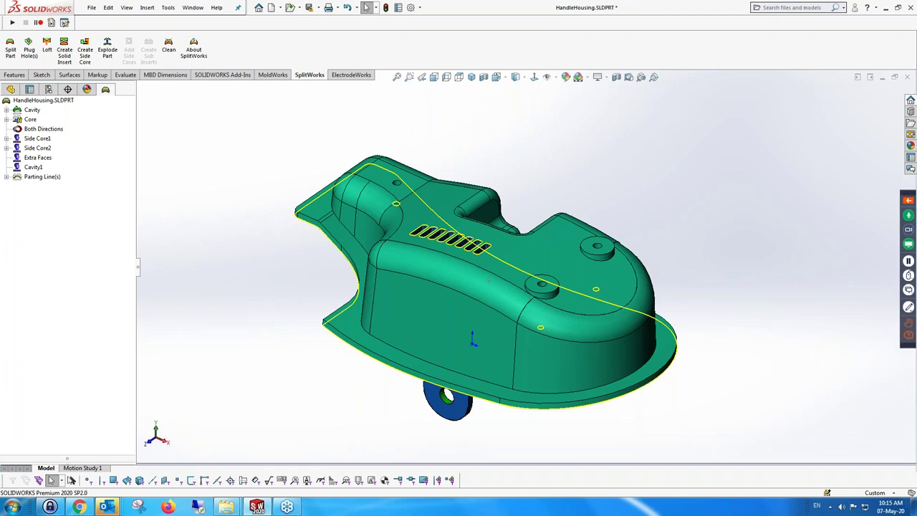
Step: Plug all 15 boundary loops of Core-Surface1, including the vent slots and small round openings
click(30, 49)
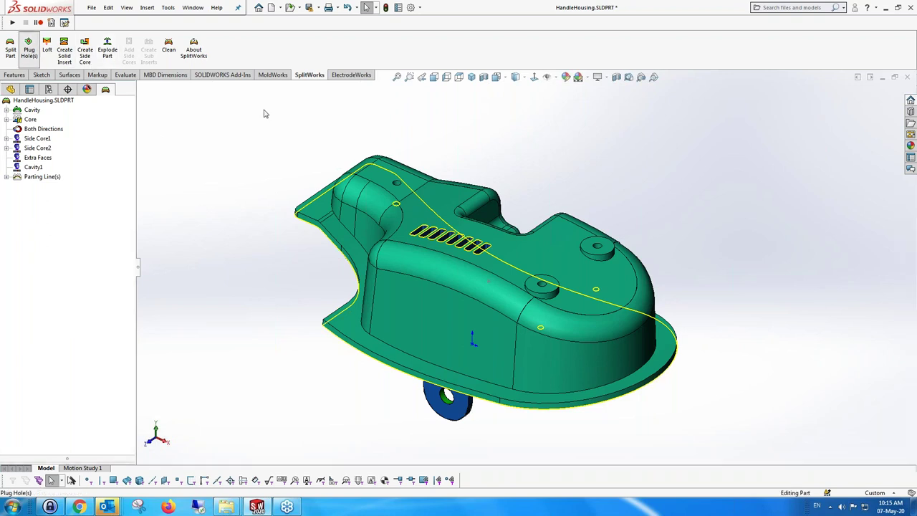
click(570, 310)
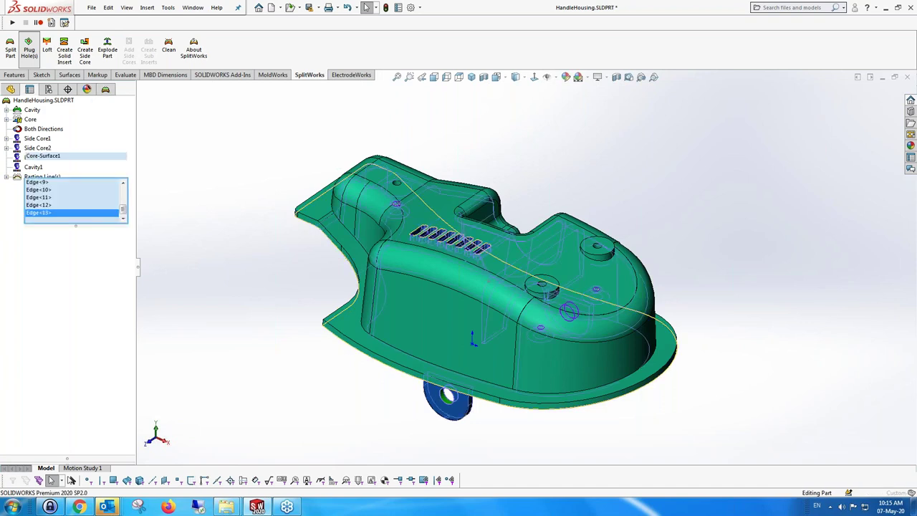
click(448, 394)
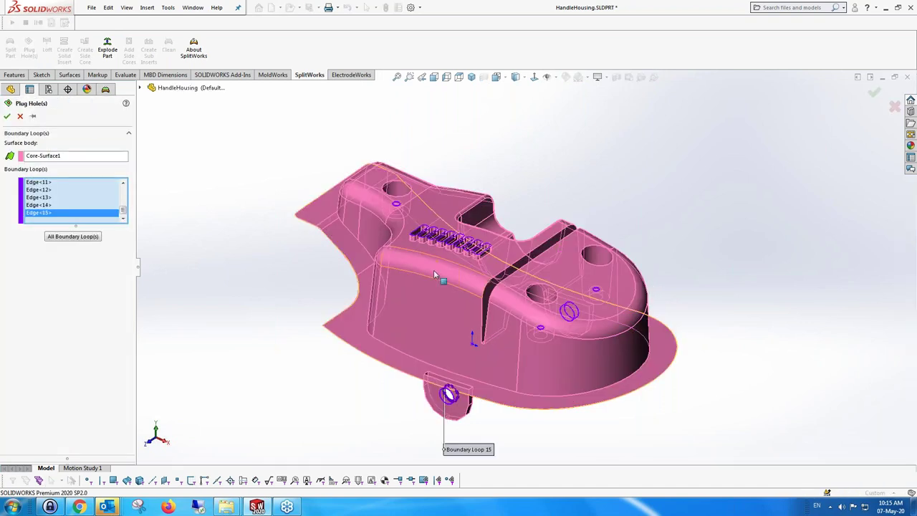
mouse_move(434, 270)
middle_down()
mouse_move(433, 315)
mouse_move(437, 267)
middle_up()
click(7, 117)
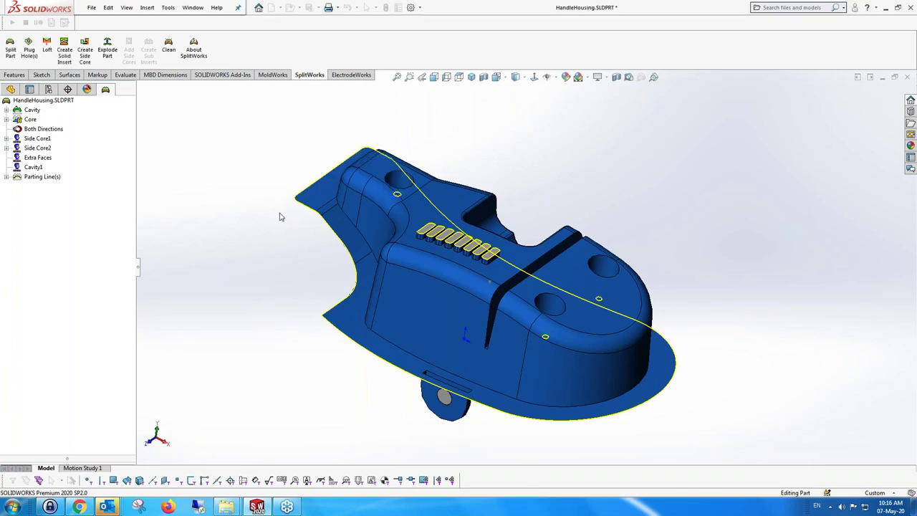
Step: Hide the closed parting lines so only the plugged blue core surface remains visible
mouse_move(281, 217)
middle_down()
mouse_move(291, 221)
mouse_move(277, 170)
mouse_move(289, 223)
middle_up()
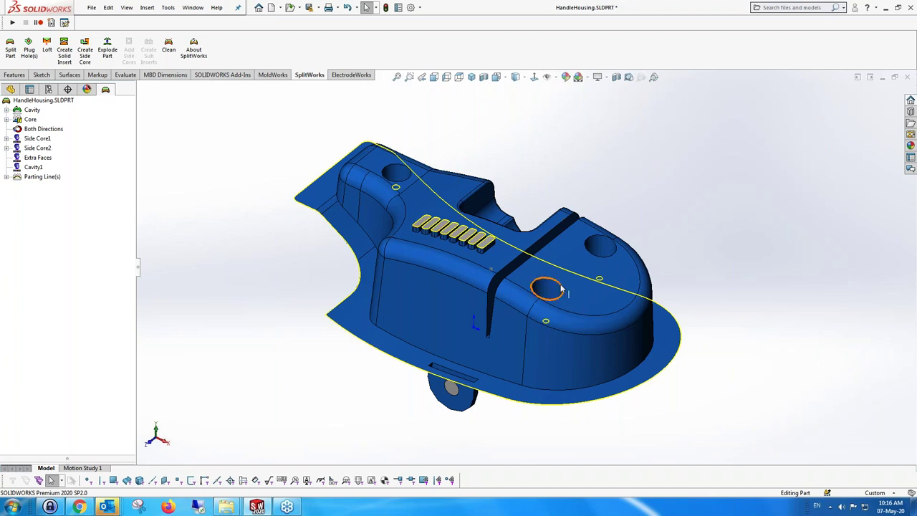
middle_drag(558, 321, 555, 305)
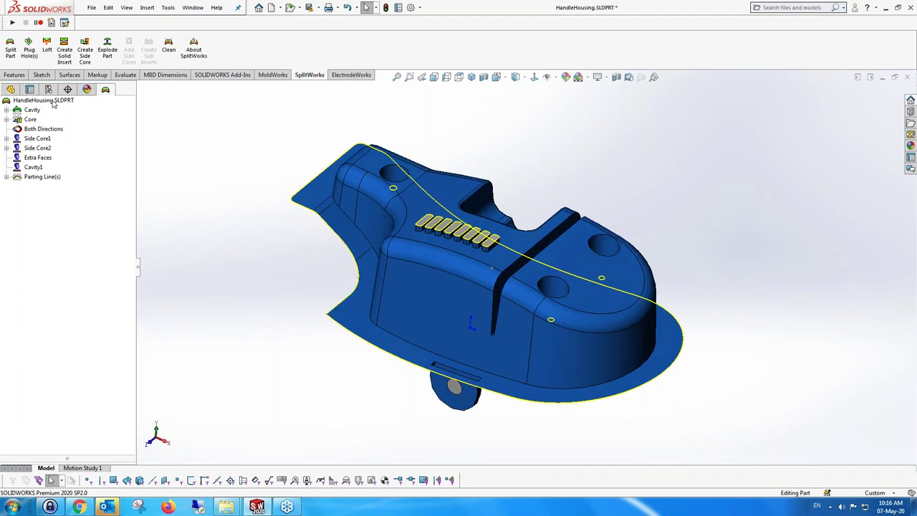
right_click(48, 177)
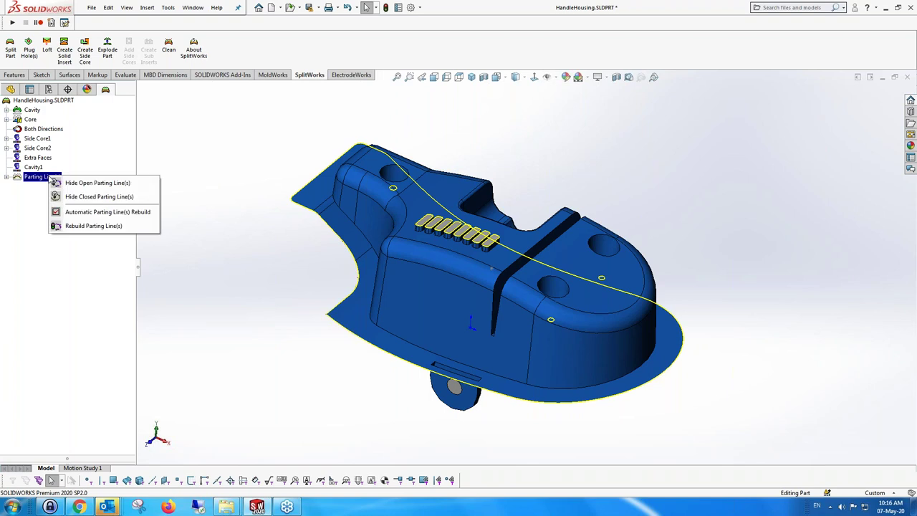
click(84, 196)
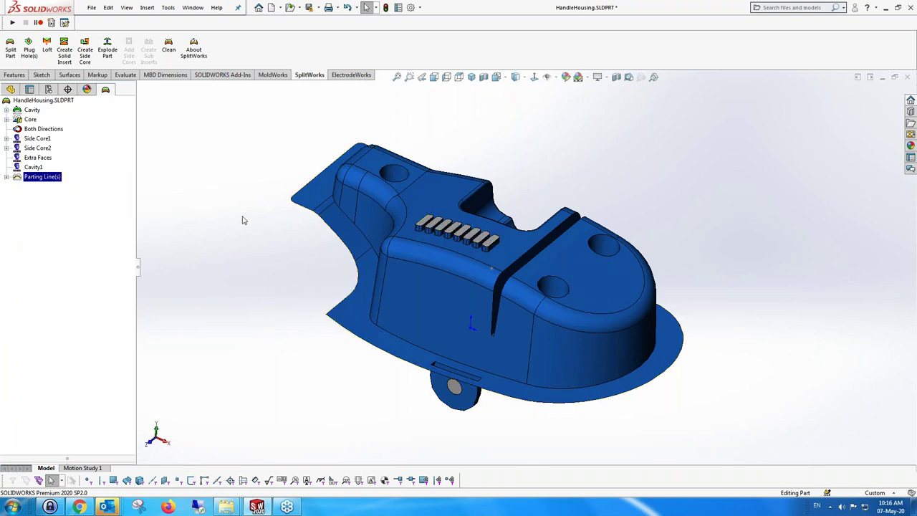
middle_drag(233, 154, 260, 241)
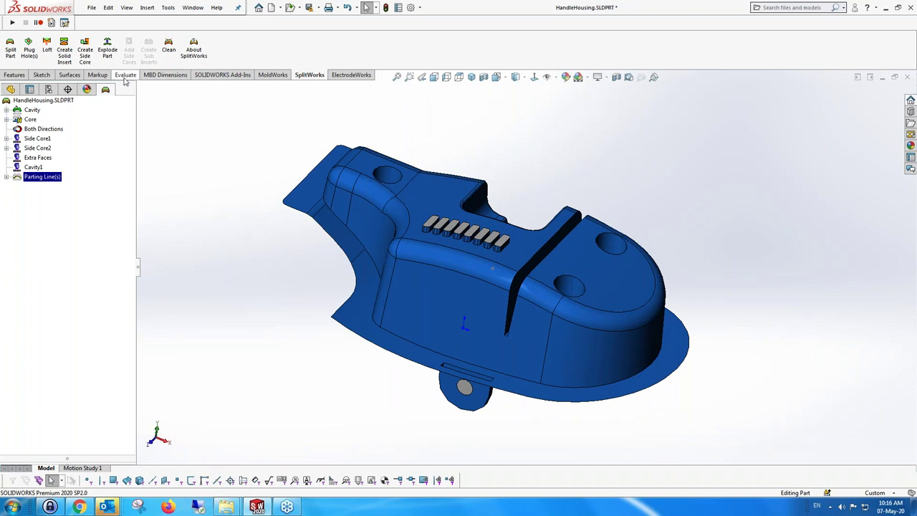
Step: Start a Radiate Surface with Plane2 as the radiate direction
click(147, 9)
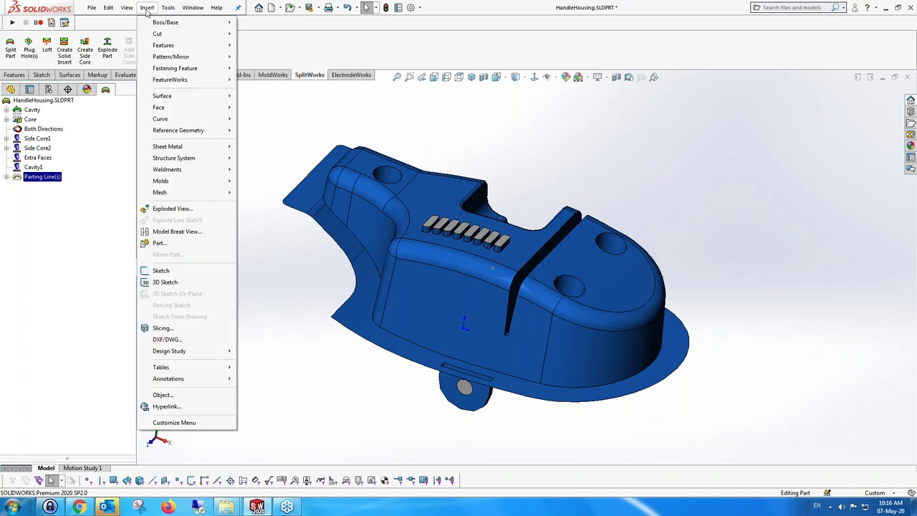
mouse_move(188, 96)
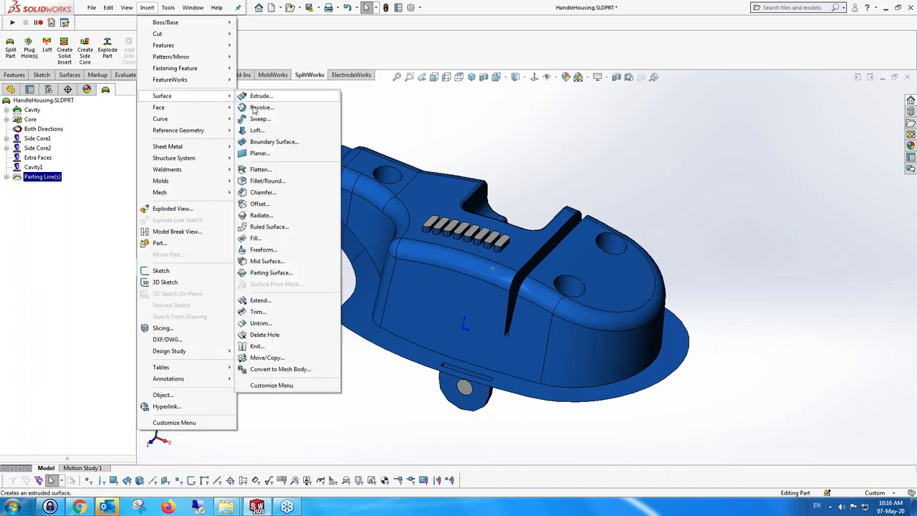
click(274, 218)
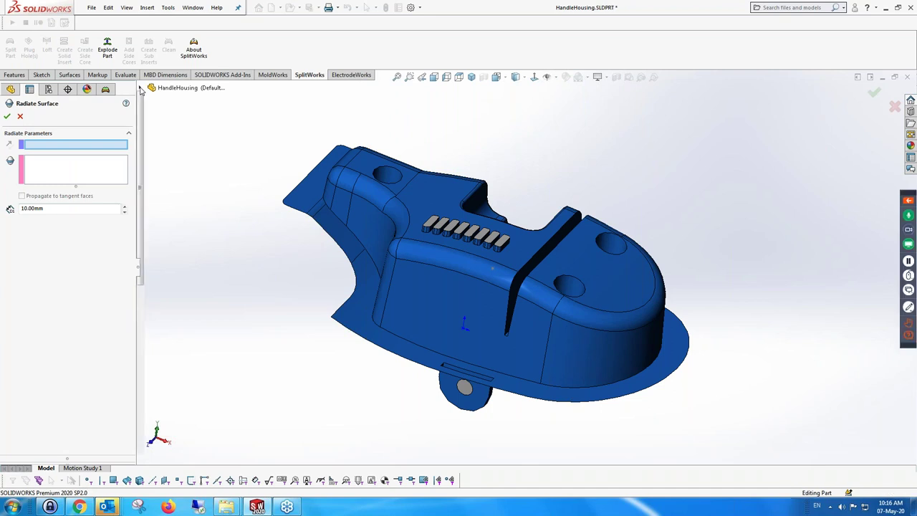
click(147, 88)
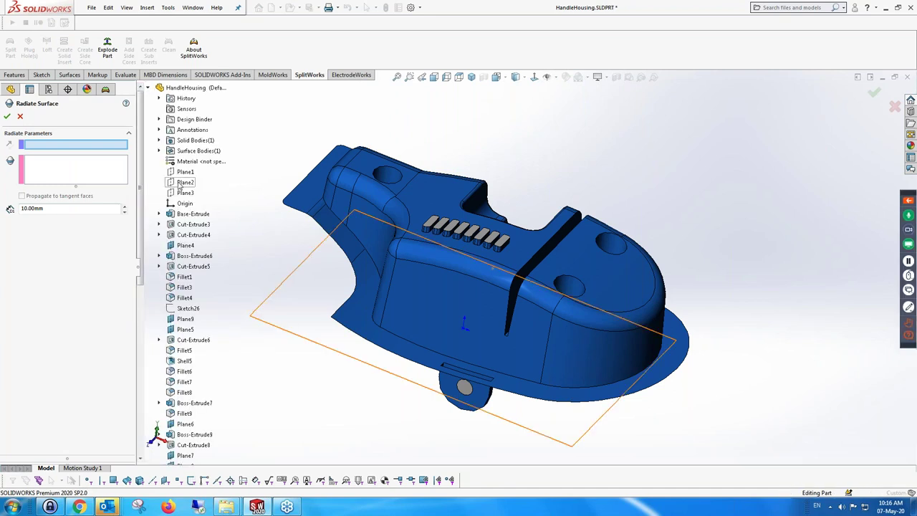
click(180, 183)
Step: Radiate the three parting edges 50 mm outward into a flat grey skirt
click(462, 369)
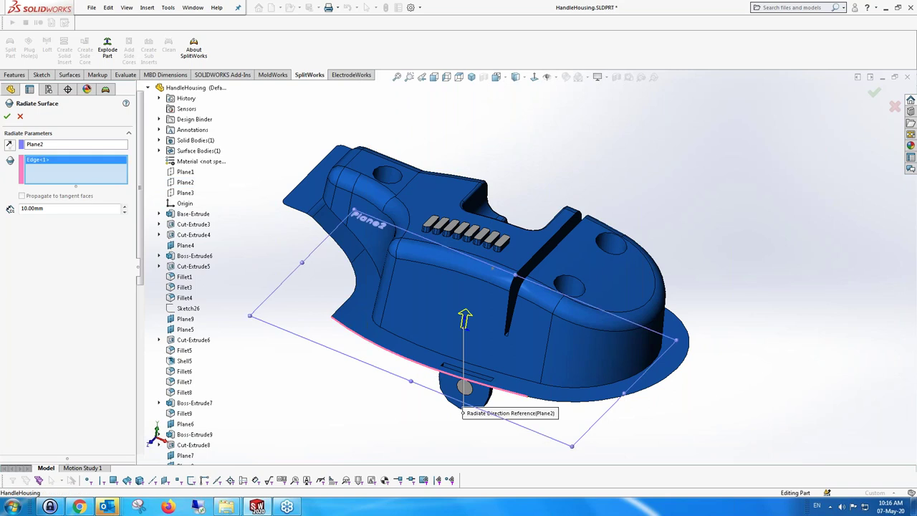
click(573, 393)
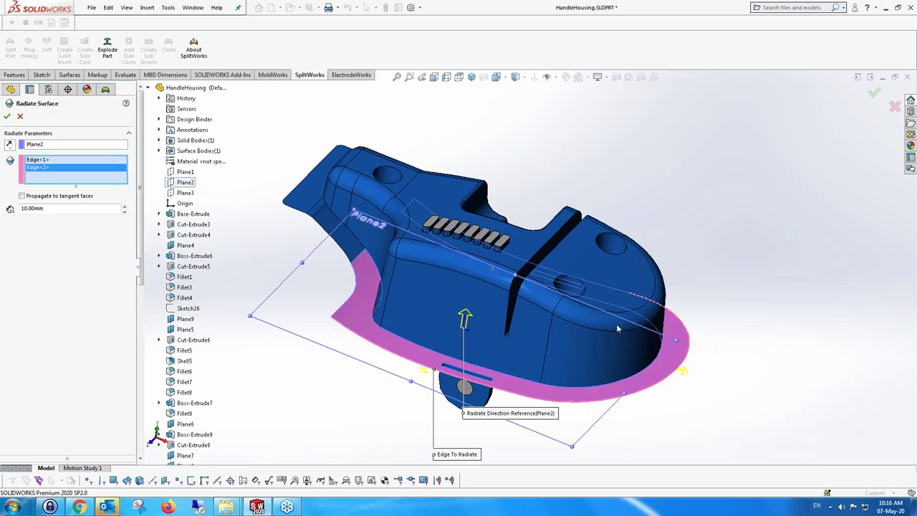
middle_drag(618, 329, 592, 240)
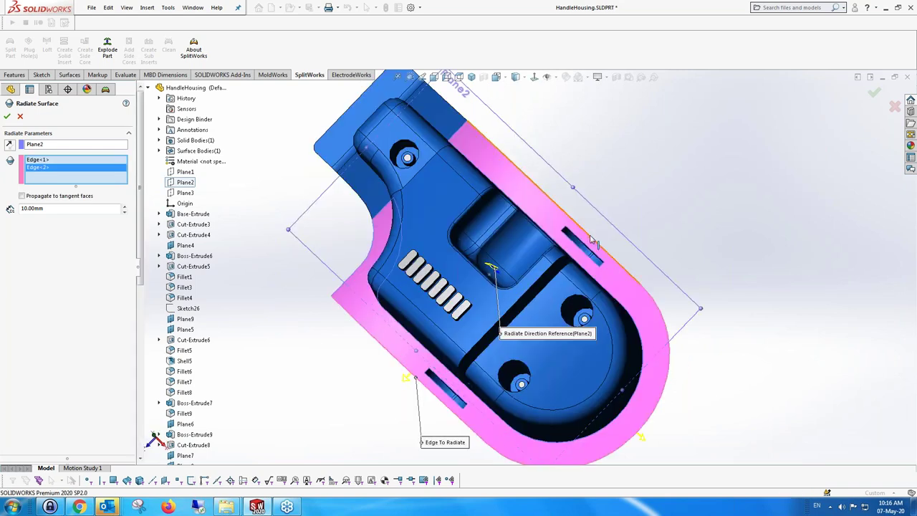
click(592, 240)
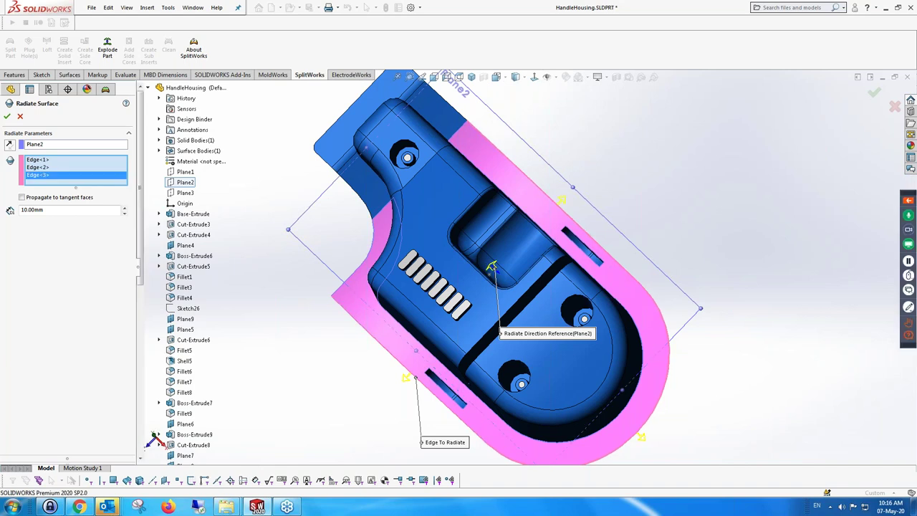
middle_drag(592, 240, 544, 279)
click(125, 208)
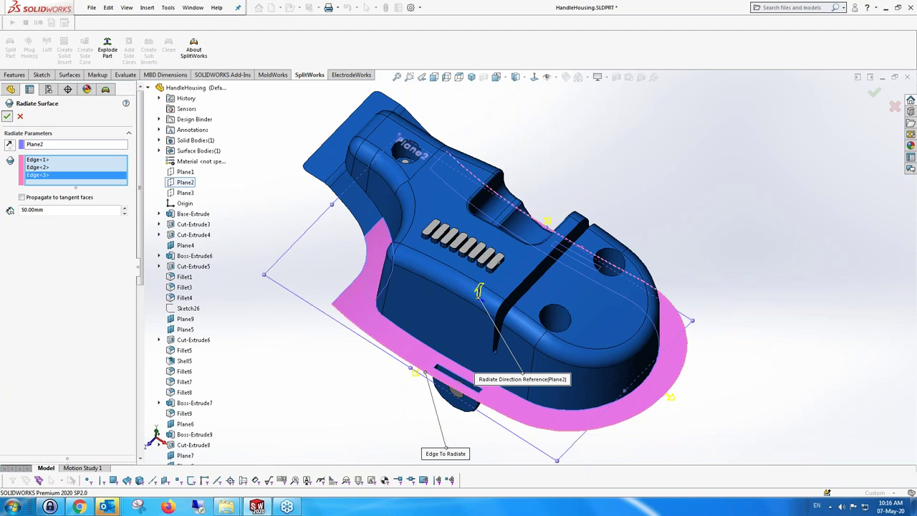
click(7, 116)
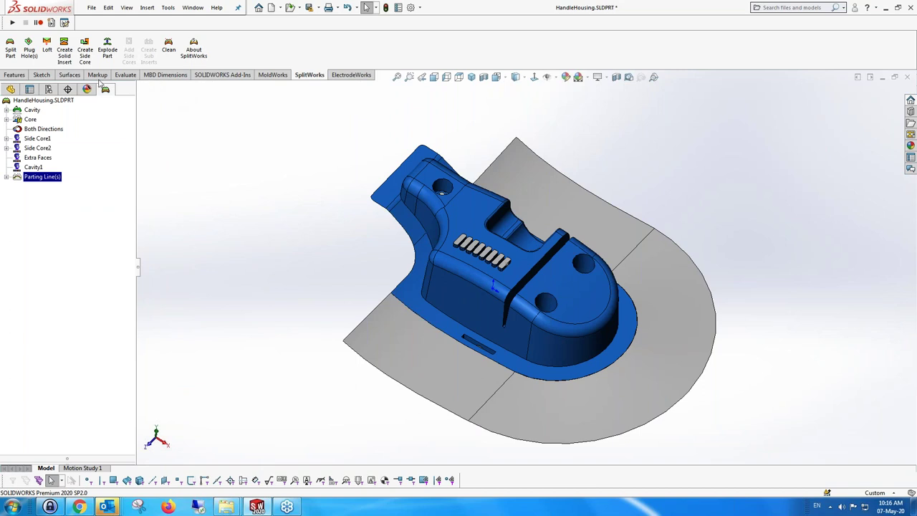
click(70, 74)
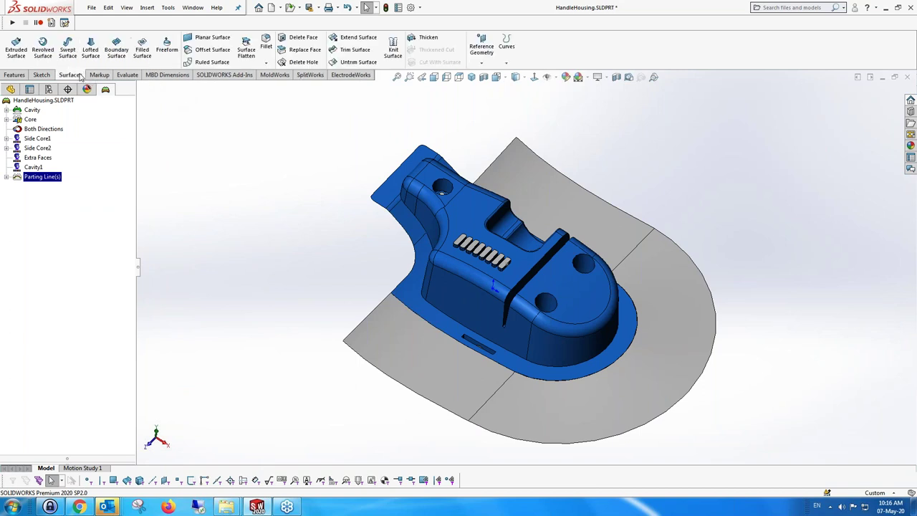
Step: Knit Surface-Knit2 and Surface-Radiate1 into a single core-and-skirt surface
click(392, 49)
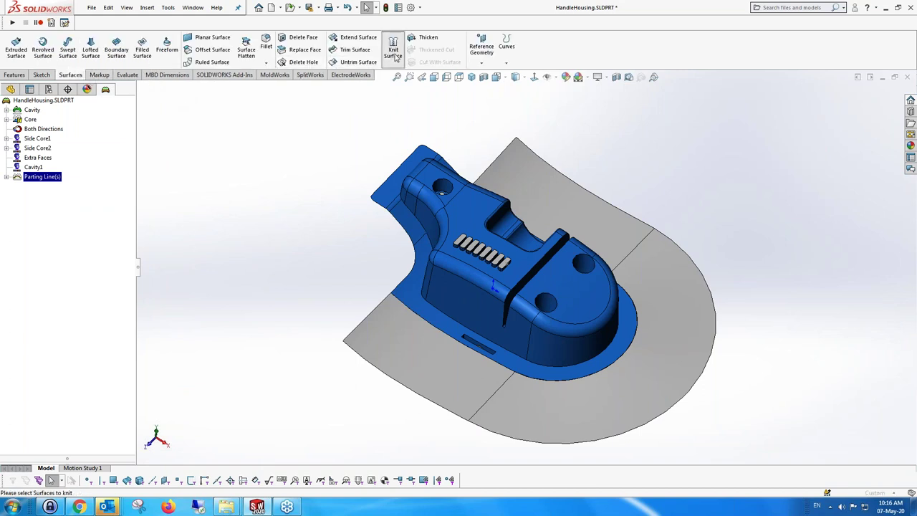
click(563, 294)
click(631, 246)
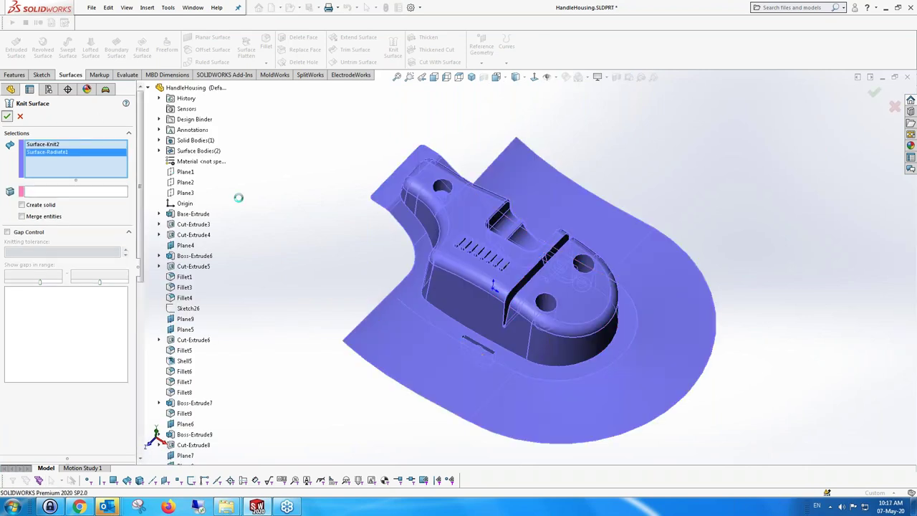
key(Escape)
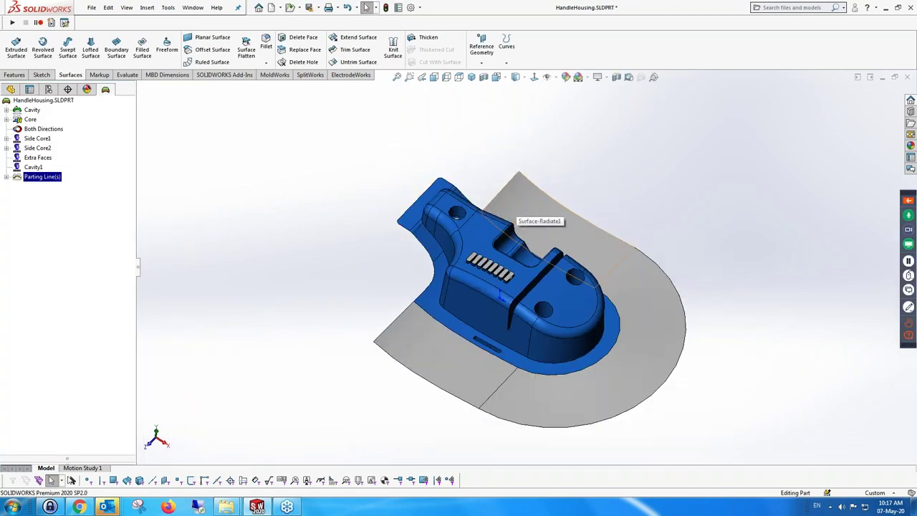
scroll(508, 222, up, 2)
middle_drag(502, 228, 502, 240)
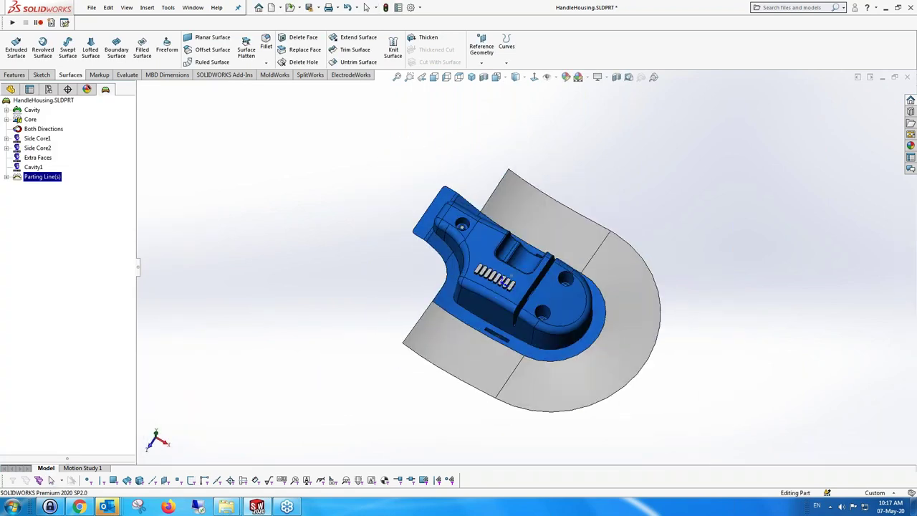
Step: Loft a 50 mm, 2° surface outward from the upper end edge, keeping the Loft panel pinned
click(310, 74)
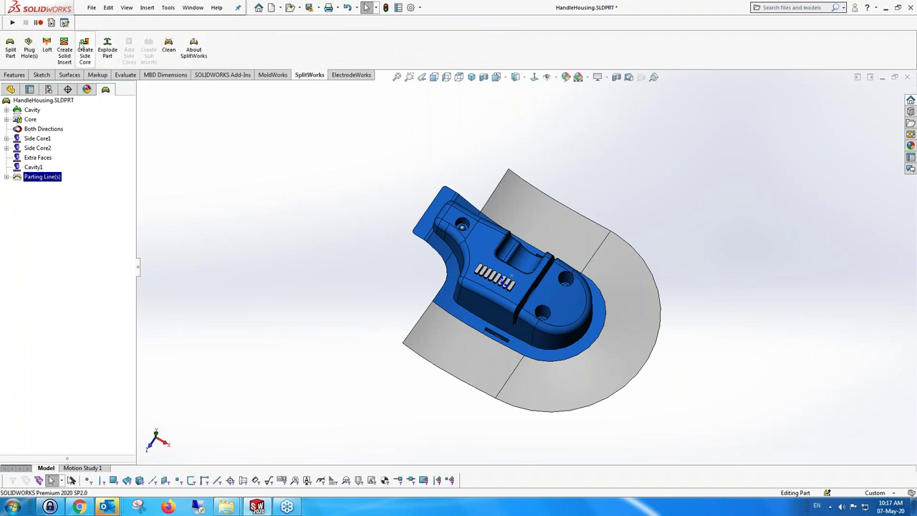
click(47, 45)
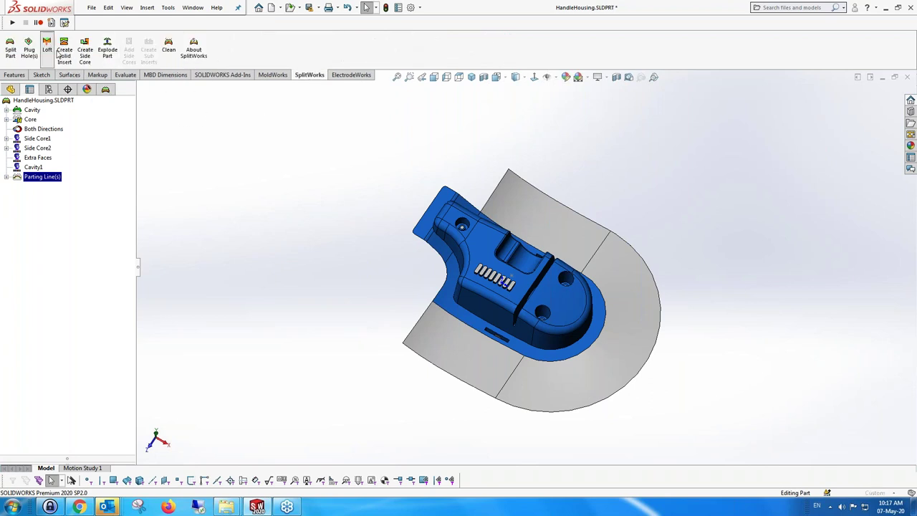
mouse_move(530, 329)
middle_down()
mouse_move(528, 319)
mouse_move(528, 329)
middle_up()
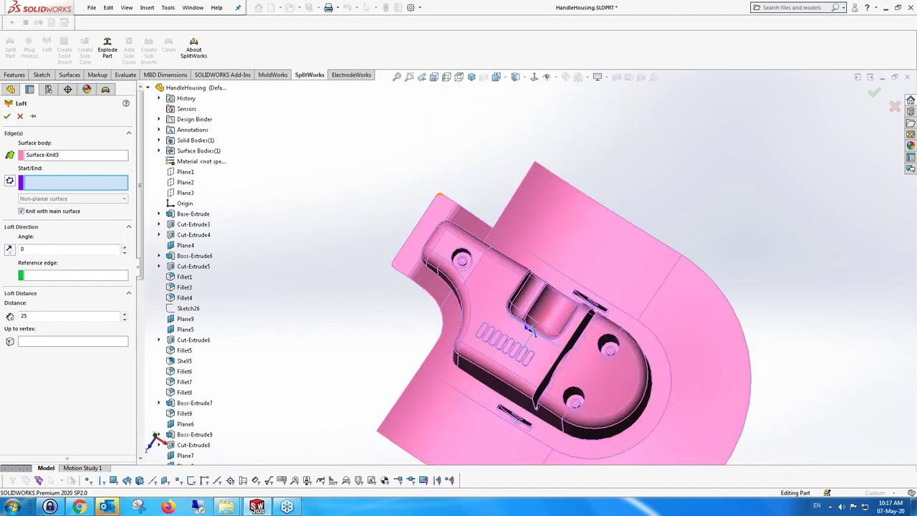
click(439, 195)
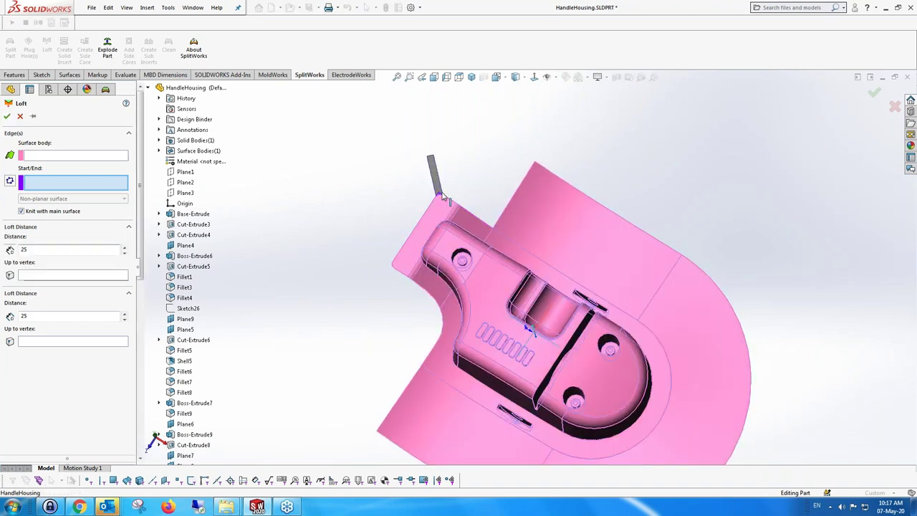
click(492, 228)
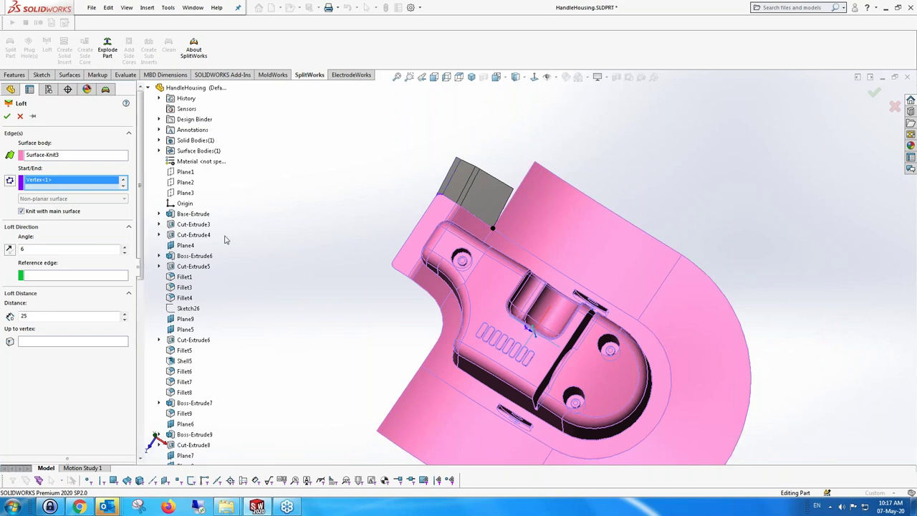
click(53, 278)
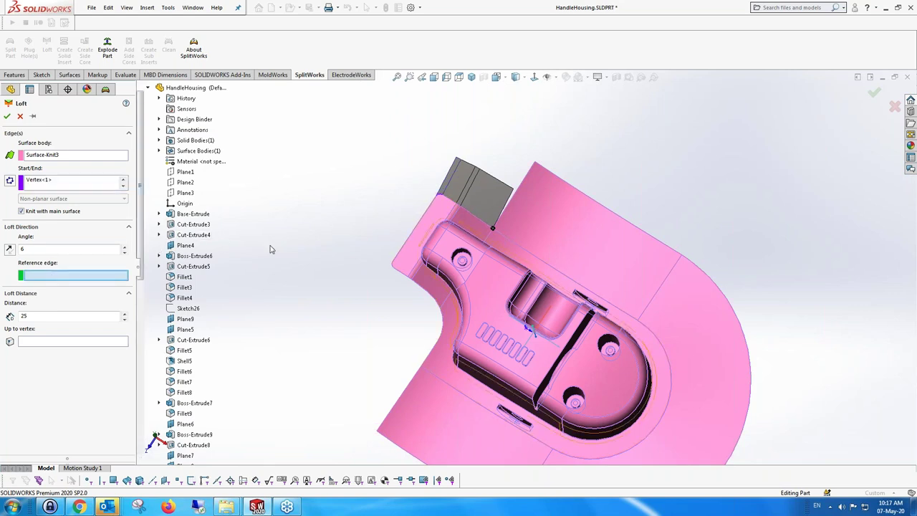
click(513, 196)
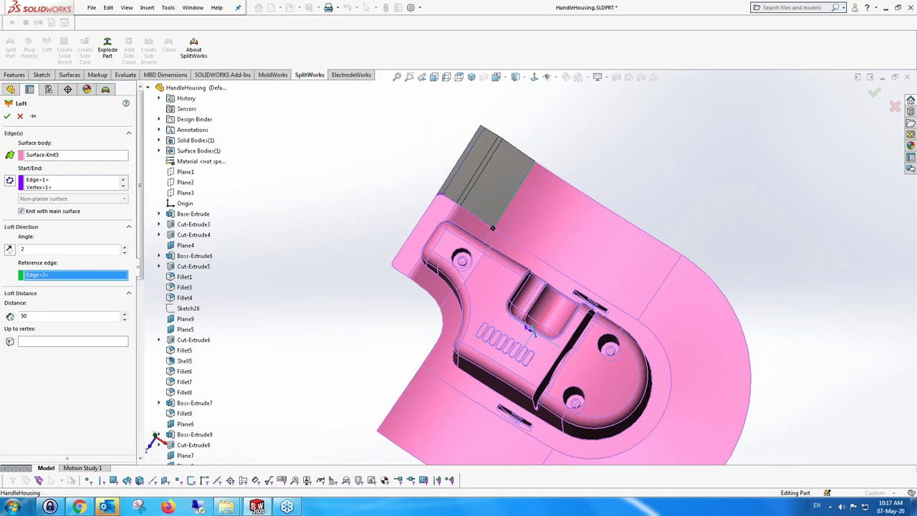
middle_drag(444, 201, 322, 178)
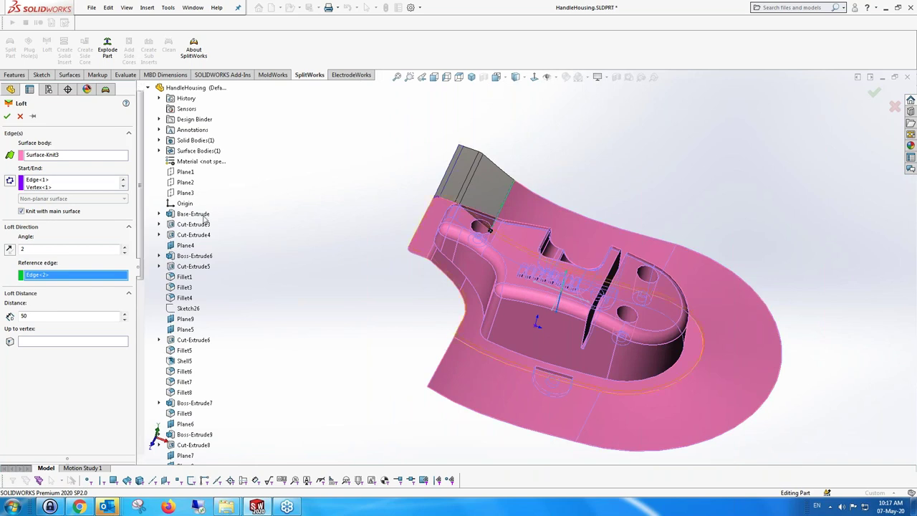
click(33, 115)
click(7, 116)
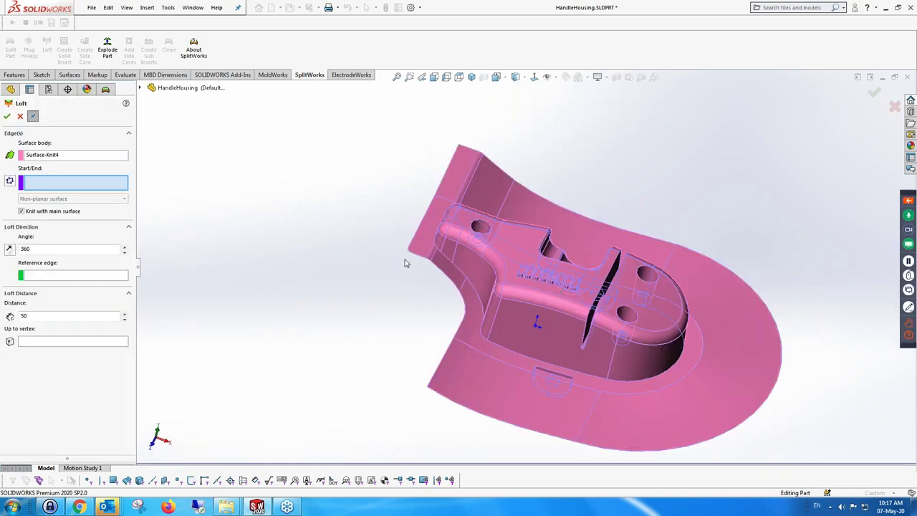
Step: Add a second 50 mm, 180° loft along the left-side flange edges using Edge<3> as reference
click(460, 337)
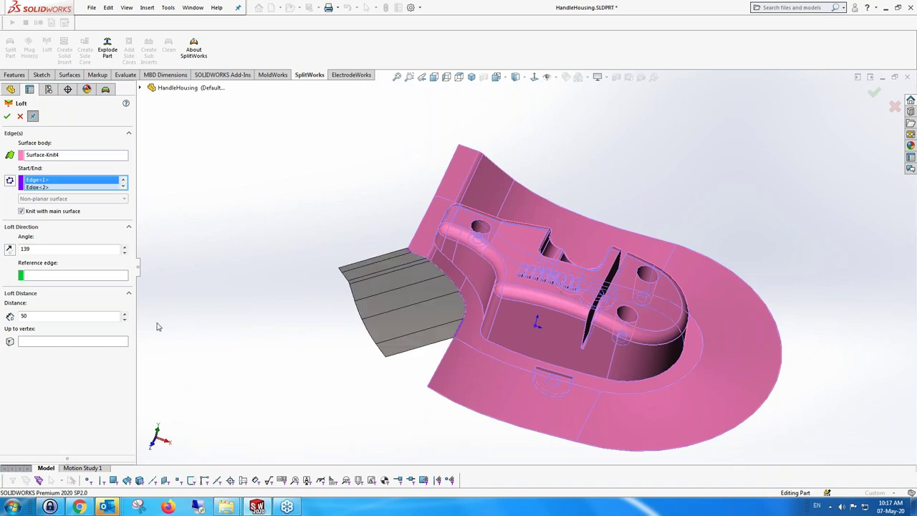
click(60, 278)
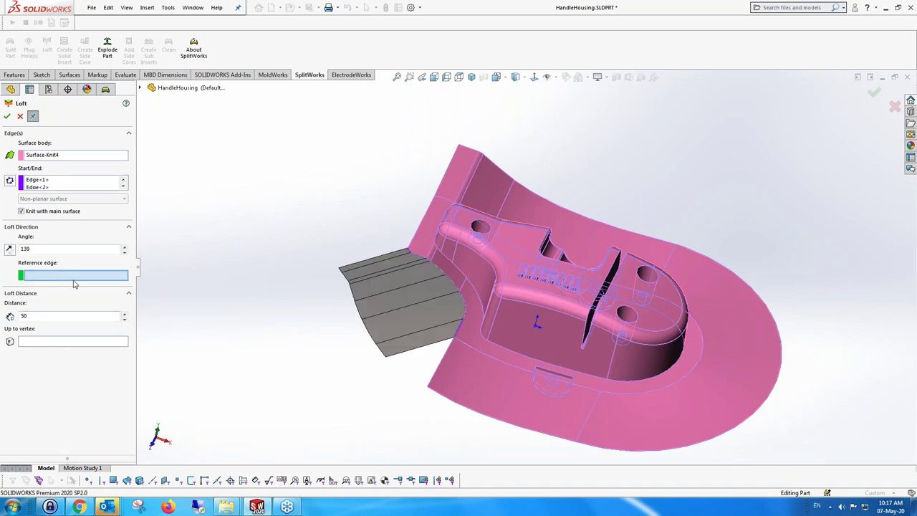
click(439, 364)
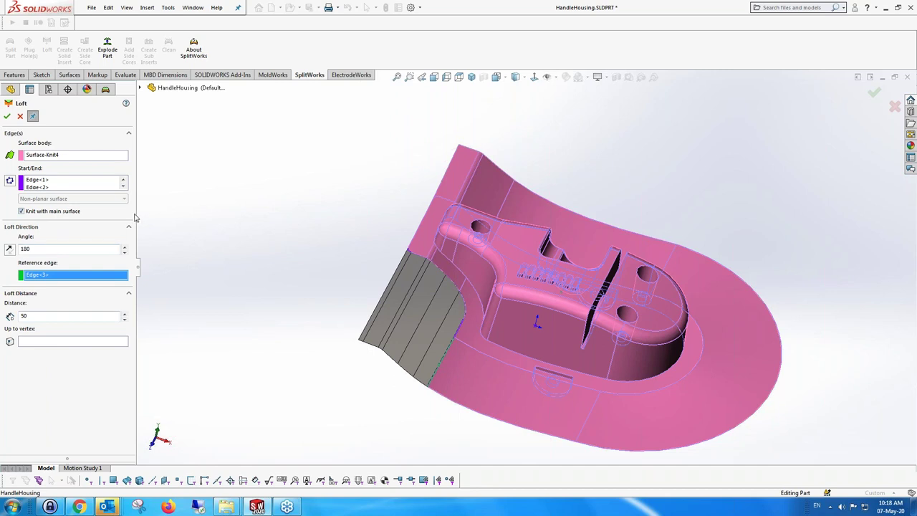
click(7, 116)
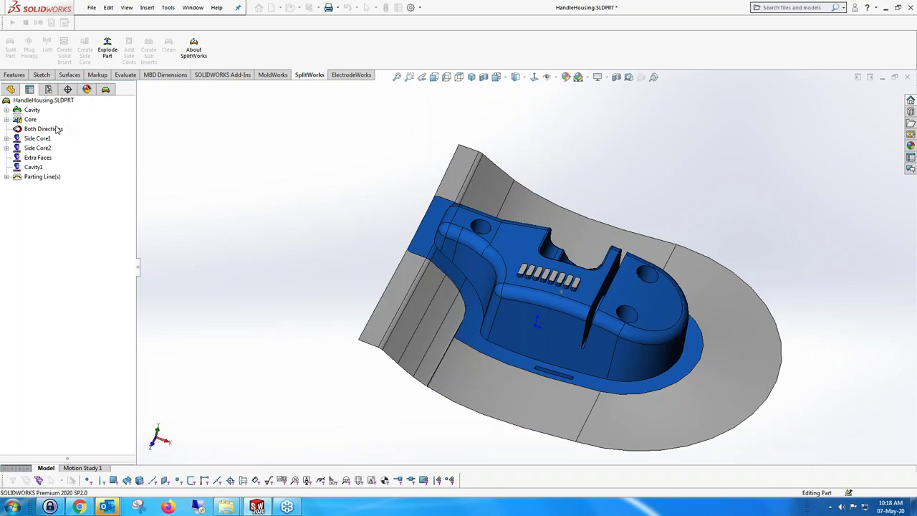
Step: Add a third 50 mm, 90° loft from Edge<1> and Edge<2> at the tab end
double_click(57, 129)
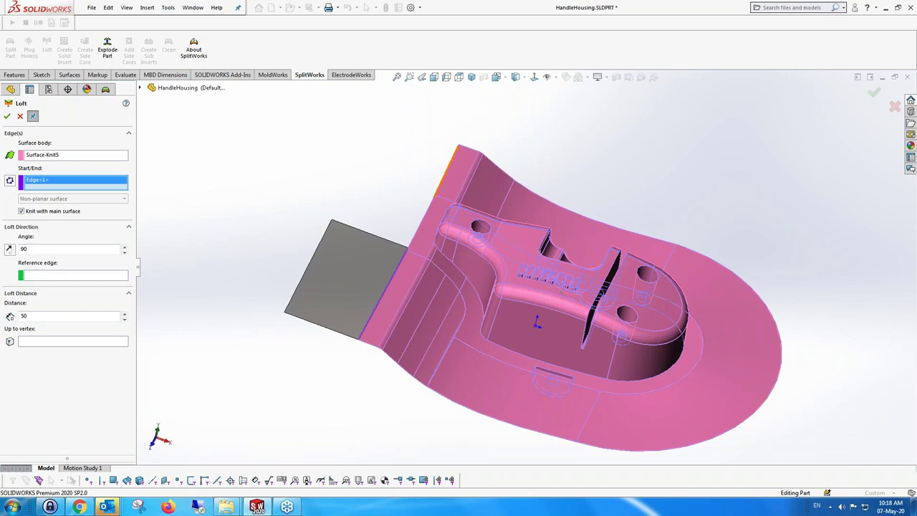
click(447, 170)
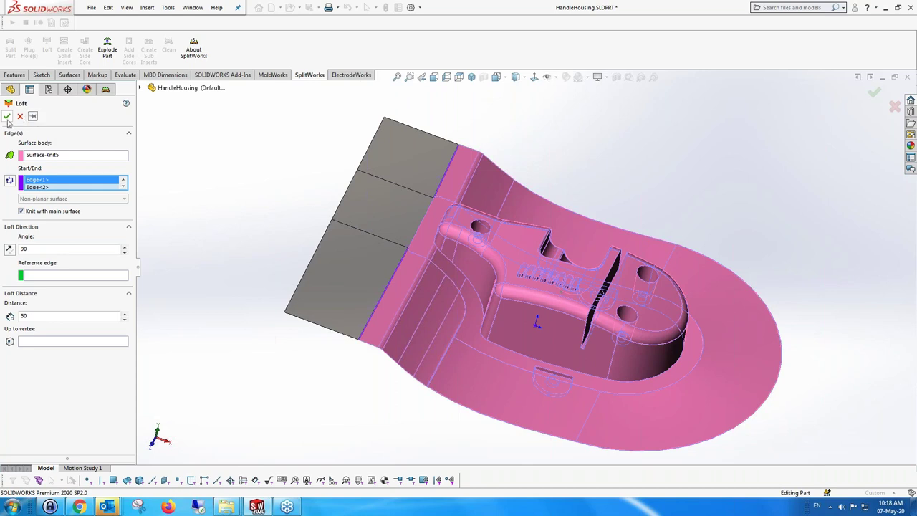
click(7, 117)
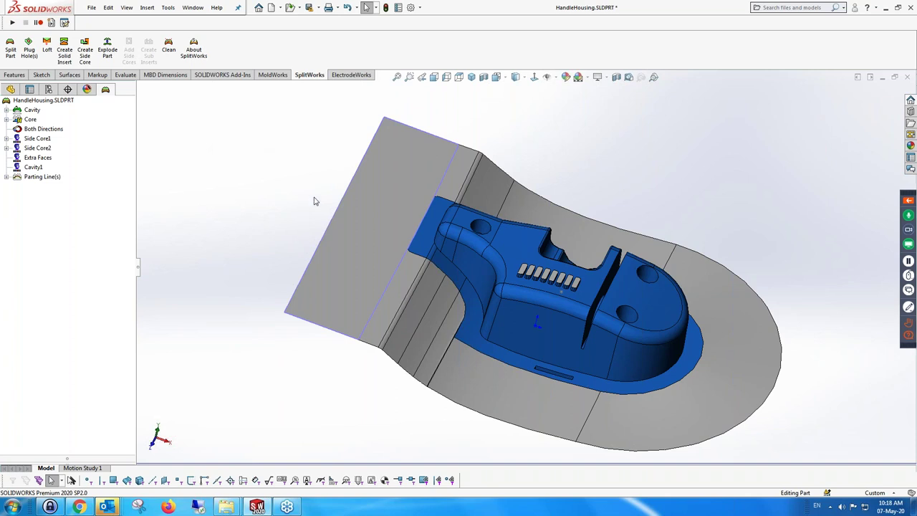
Step: Orbit and zoom Assem1 to inspect the blue core surface and surrounding grey parting surface
middle_drag(337, 208, 307, 188)
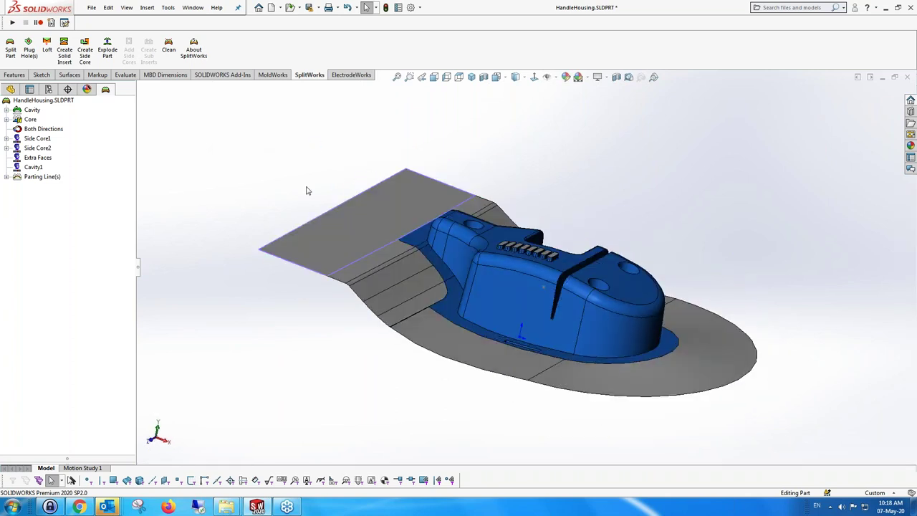
scroll(403, 276, down, 3)
scroll(438, 332, up, 3)
middle_drag(438, 332, 312, 272)
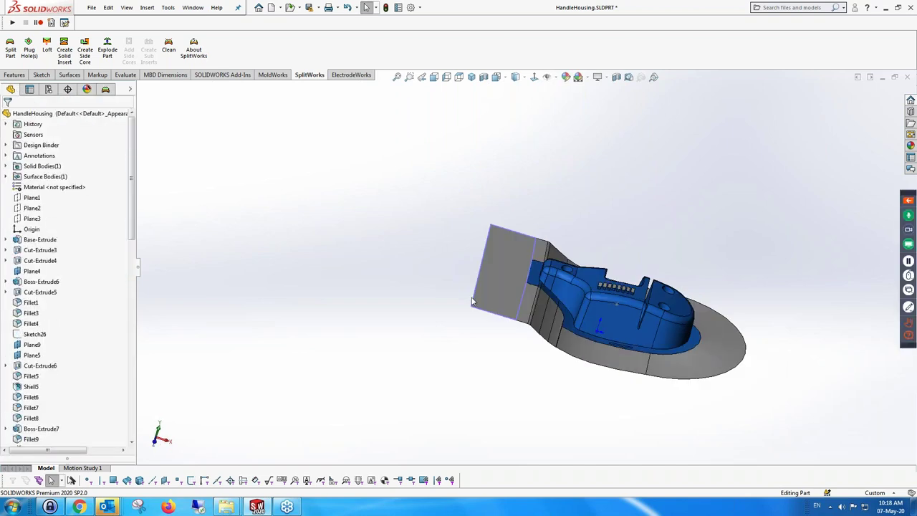
scroll(612, 314, down, 2)
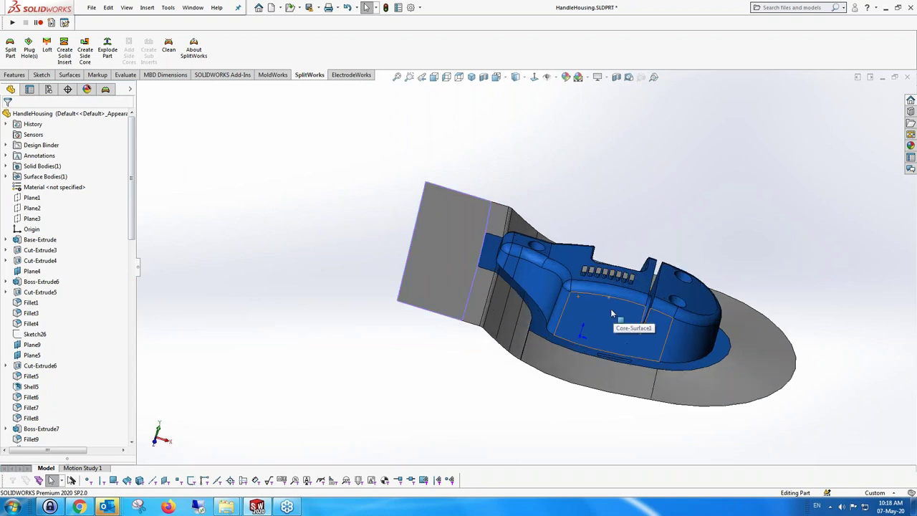
middle_drag(612, 313, 578, 258)
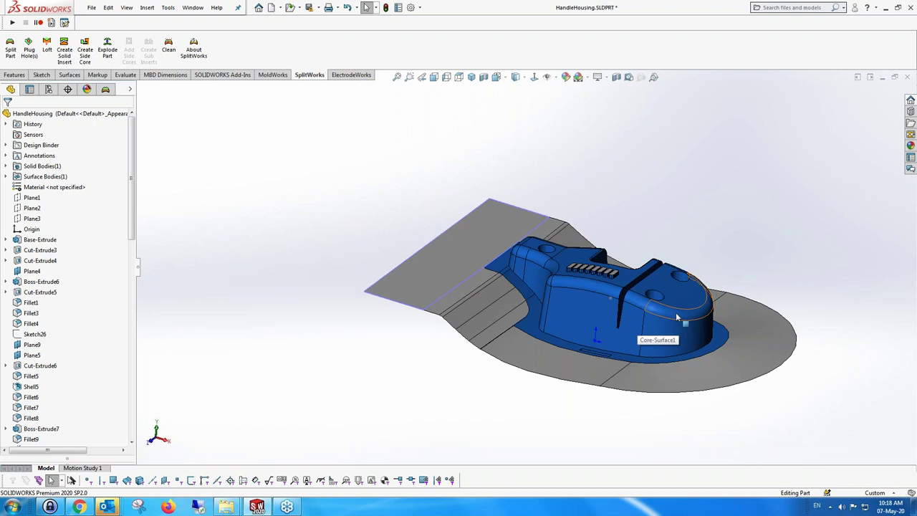
scroll(673, 301, down, 2)
scroll(677, 290, down, 2)
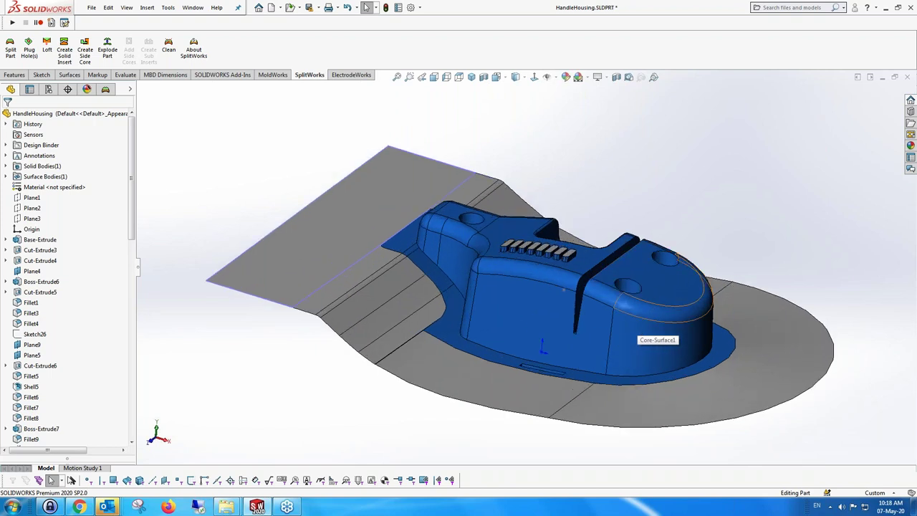
middle_drag(673, 305, 693, 313)
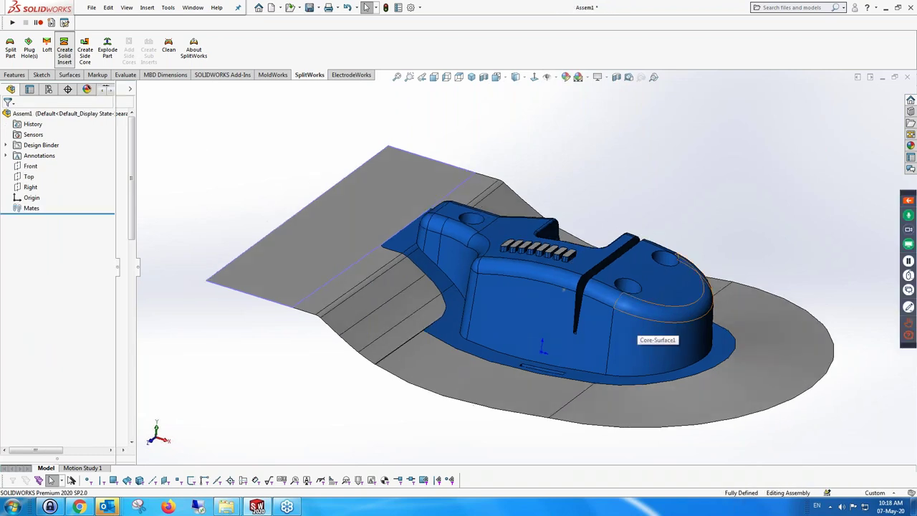
Step: Set up a HandleHousing solid insert from Surface-Knit6 and the SplitWorks coordinate system, then view the blank shape options
click(64, 50)
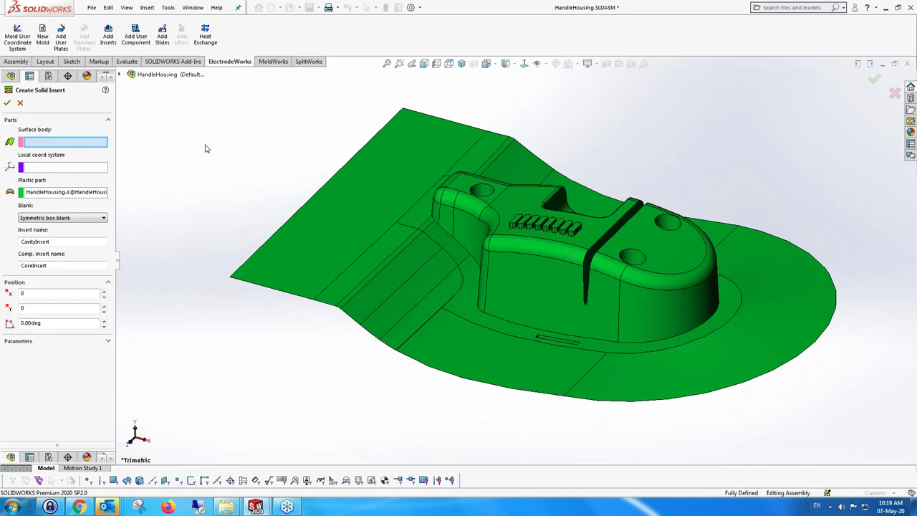
click(335, 192)
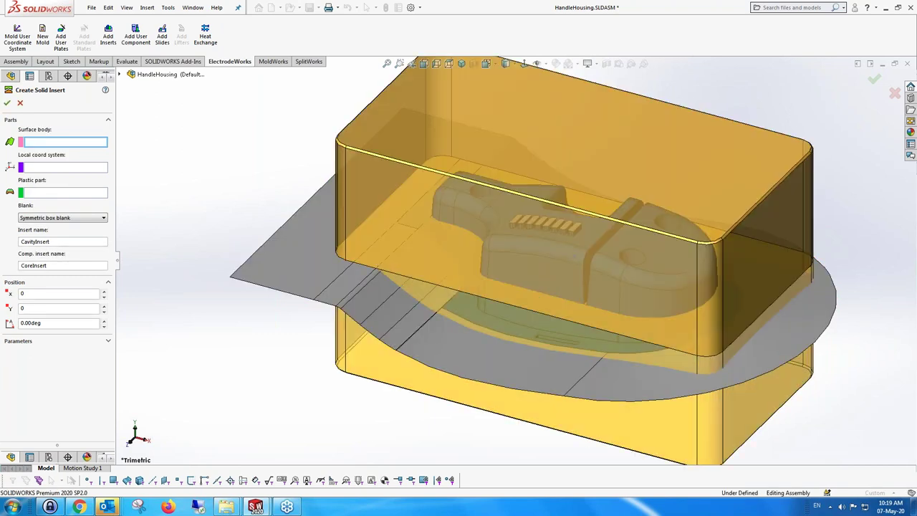
click(420, 197)
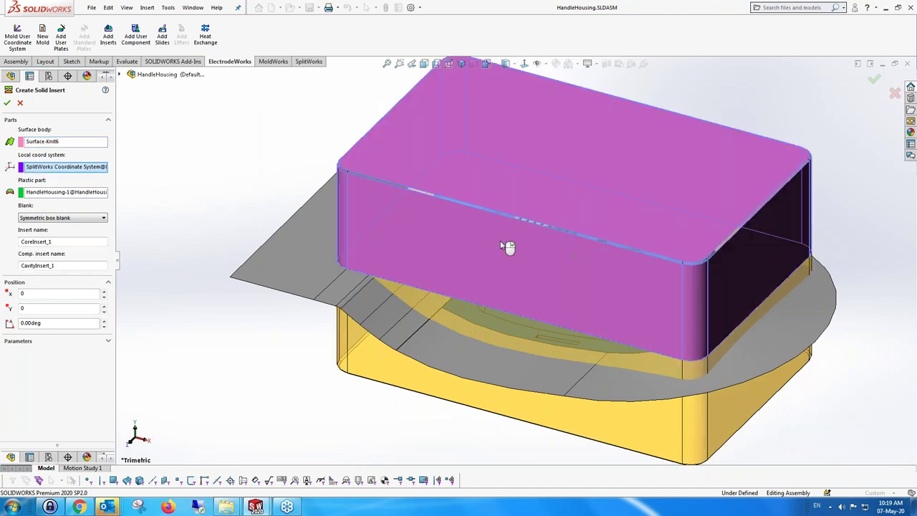
middle_drag(521, 248, 463, 218)
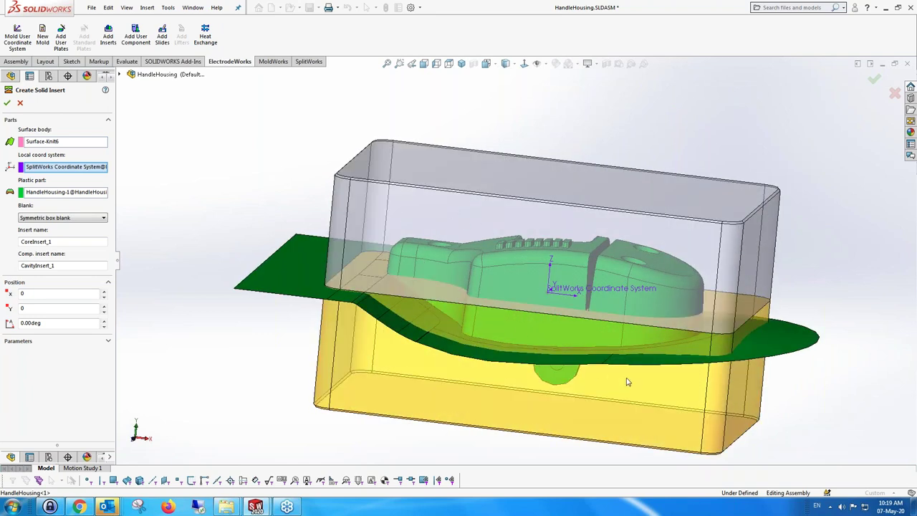
scroll(627, 382, down, 2)
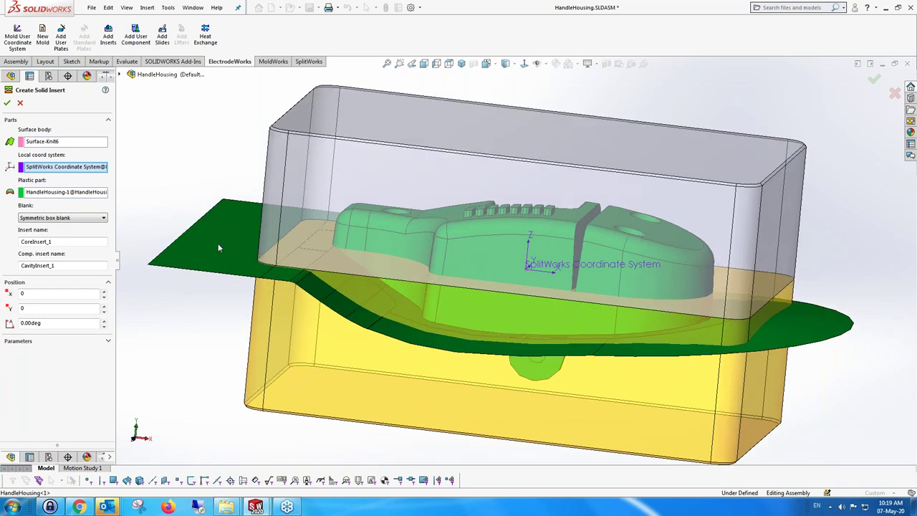
click(101, 218)
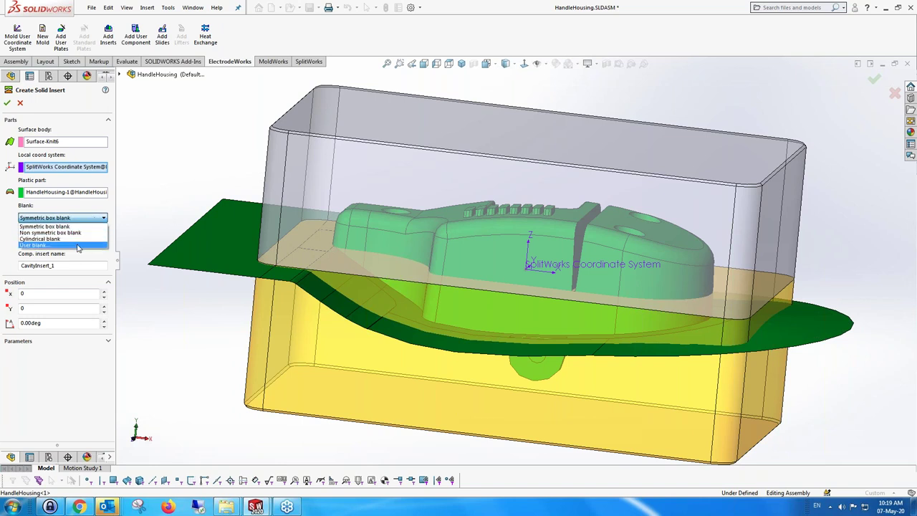
Step: Switch the insert to a User blank, then try Position X offsets up to 20 before returning X to 0
click(79, 245)
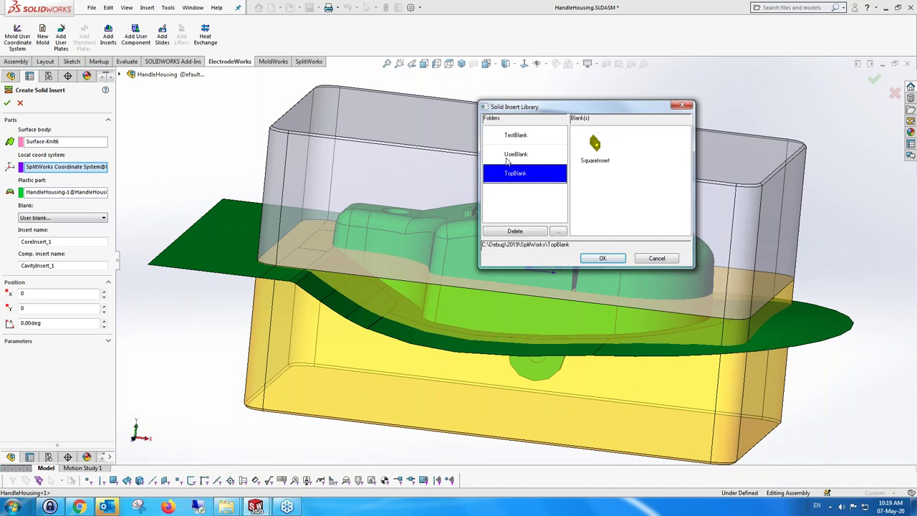
click(655, 260)
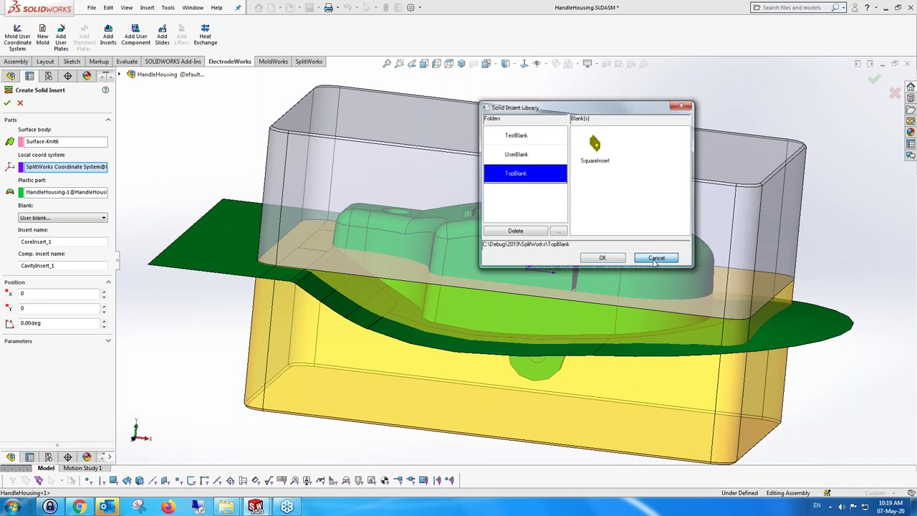
click(104, 292)
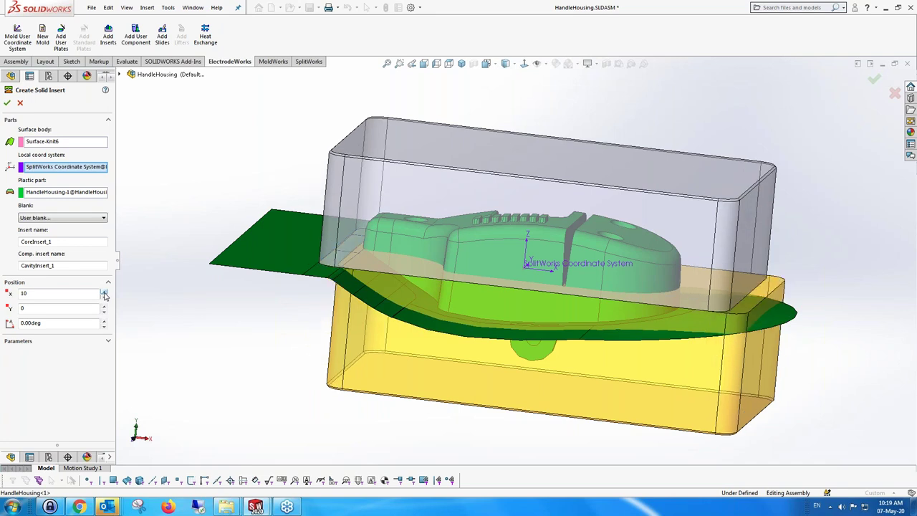
click(104, 292)
click(104, 297)
click(105, 297)
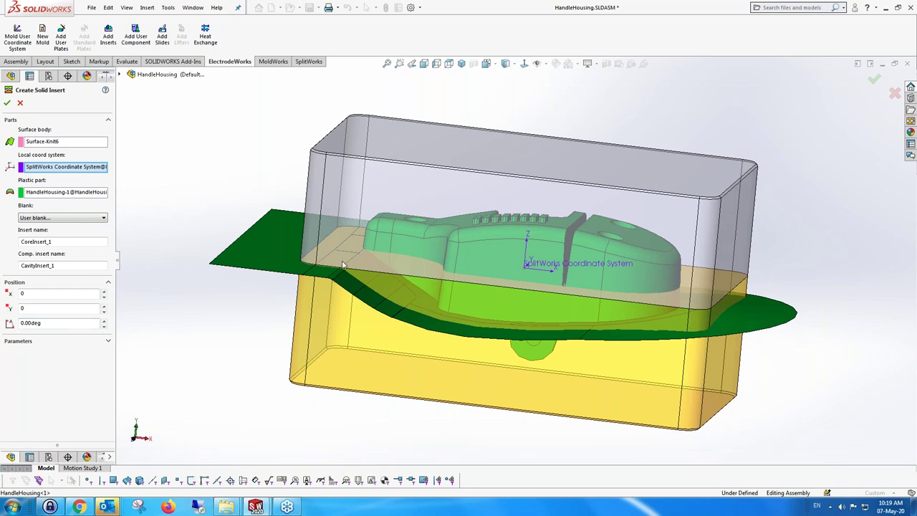
middle_drag(340, 319, 344, 272)
Step: Expand the insert parameters and try a thickness of 45 before restoring 65 (A 220, B 135, stack 125)
click(108, 340)
scroll(107, 373, down, 2)
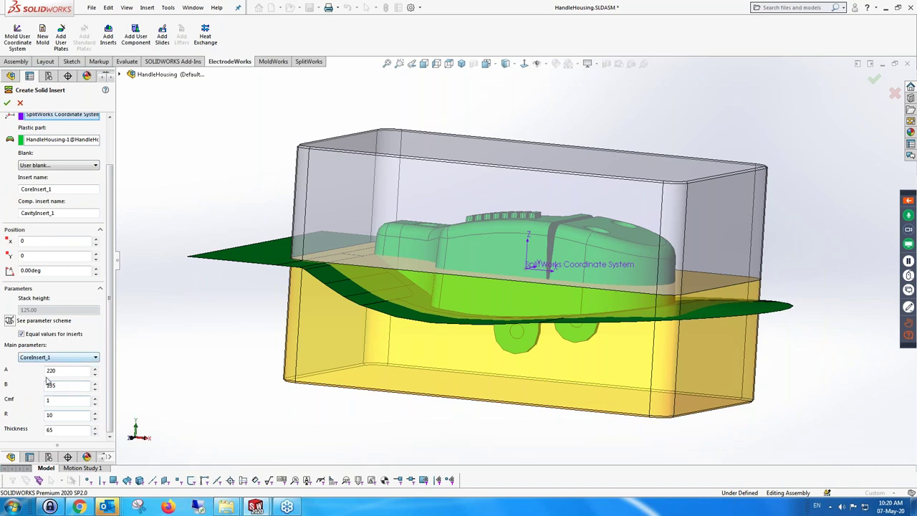
click(95, 433)
click(95, 433)
click(94, 429)
click(95, 428)
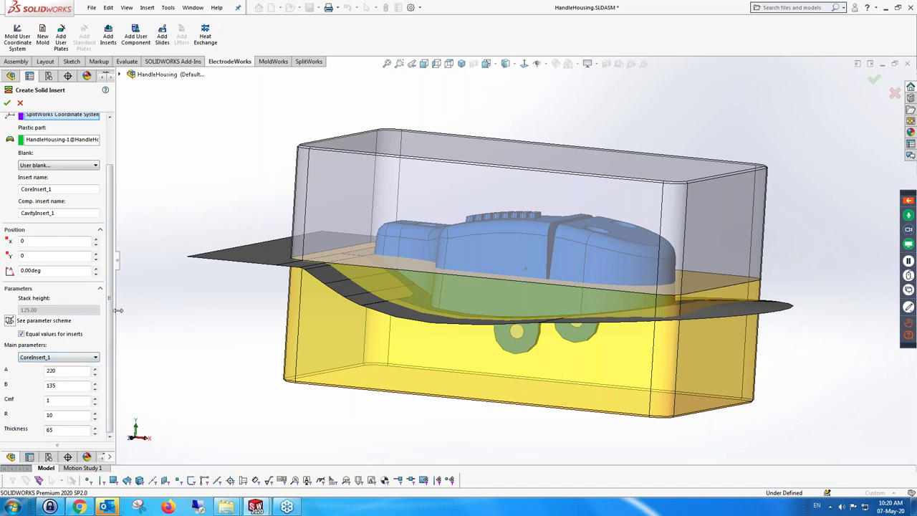
drag(122, 311, 126, 311)
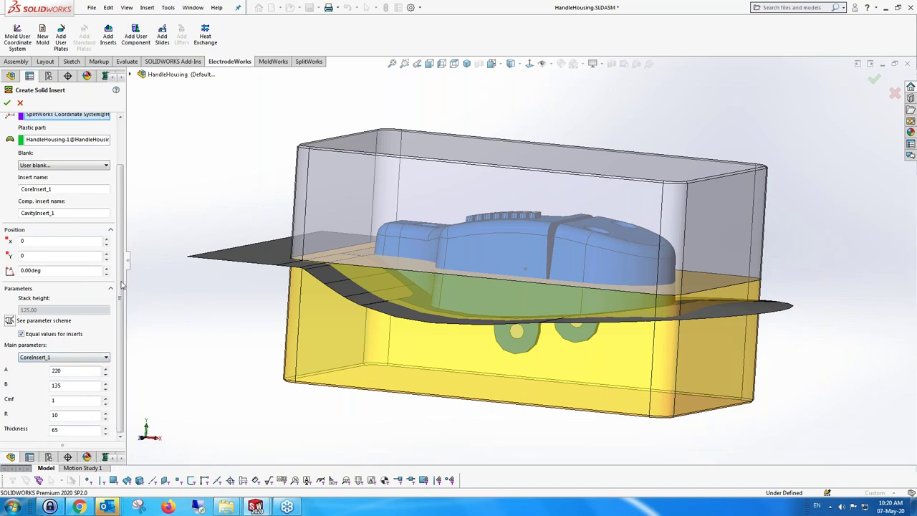
scroll(123, 263, up, 2)
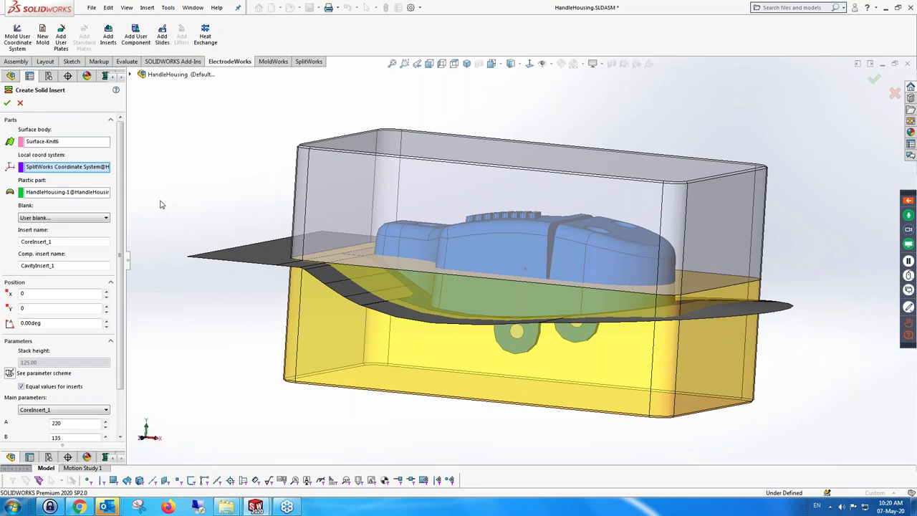
Step: Create the core and cavity inserts, then start a new exploded view on the Default configuration
click(7, 104)
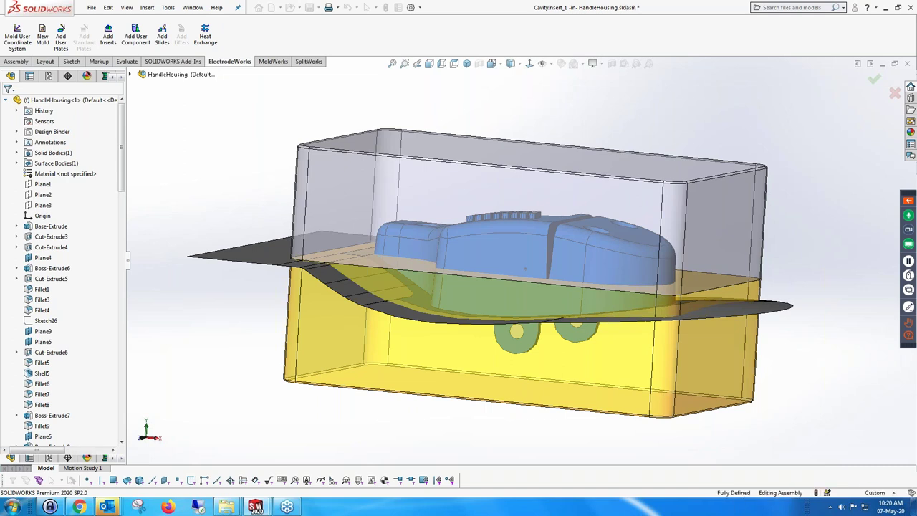
click(48, 77)
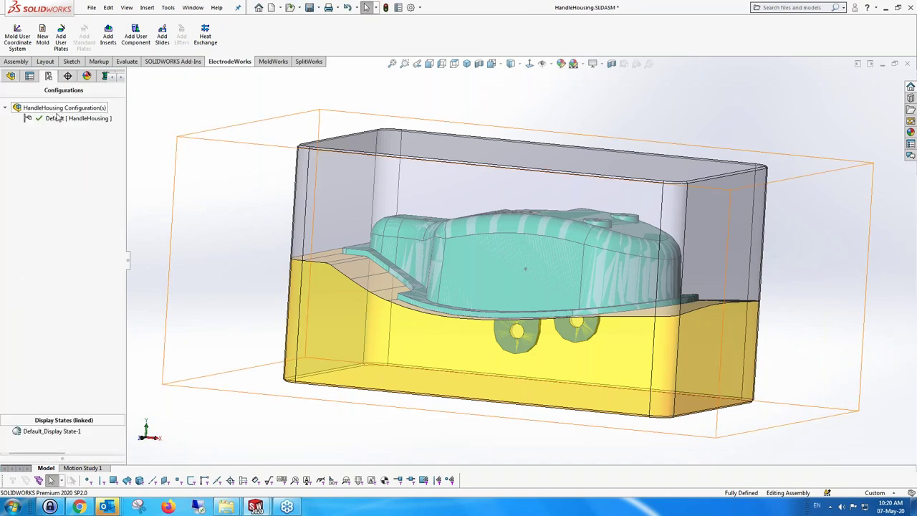
right_click(57, 118)
click(93, 143)
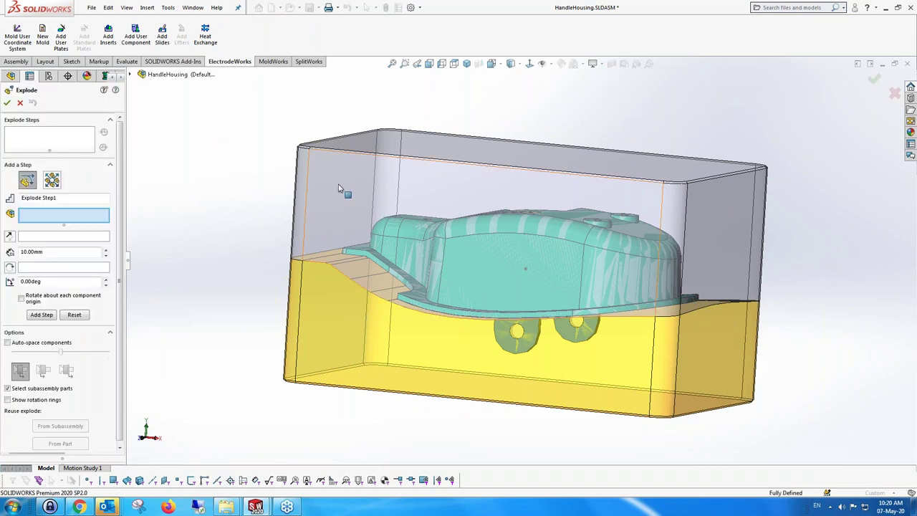
Step: Lift CavityInsert_1 upward along Y as explode step 1
click(531, 199)
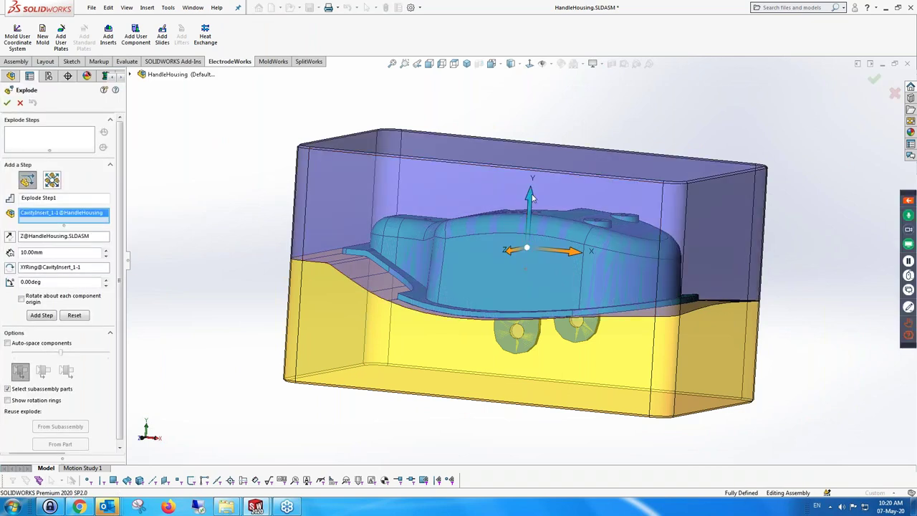
drag(532, 197, 525, 118)
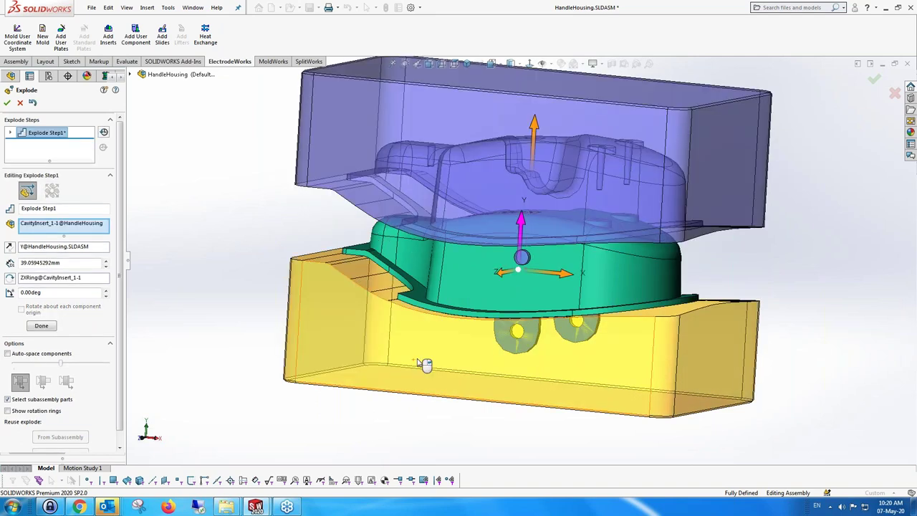
click(424, 364)
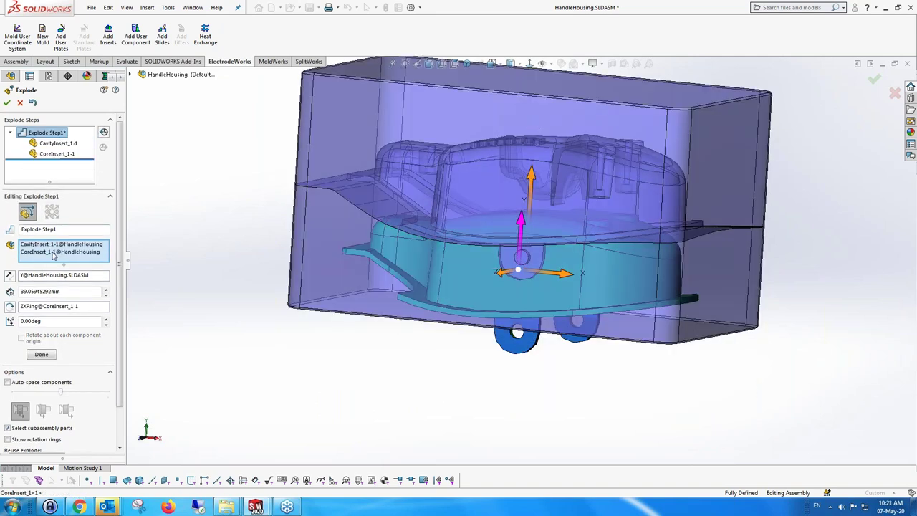
key(Delete)
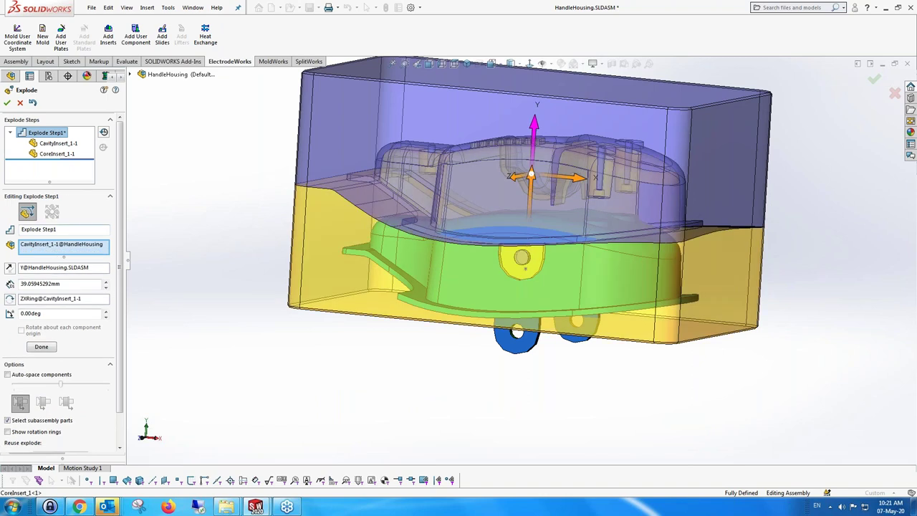
click(41, 348)
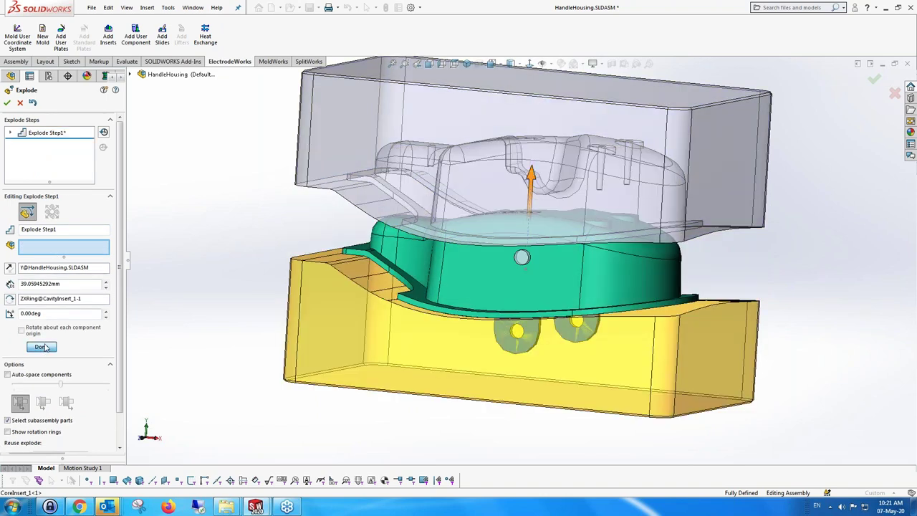
Step: Move CoreInsert_1 downward as explode step 2 and finish the exploded view
click(527, 252)
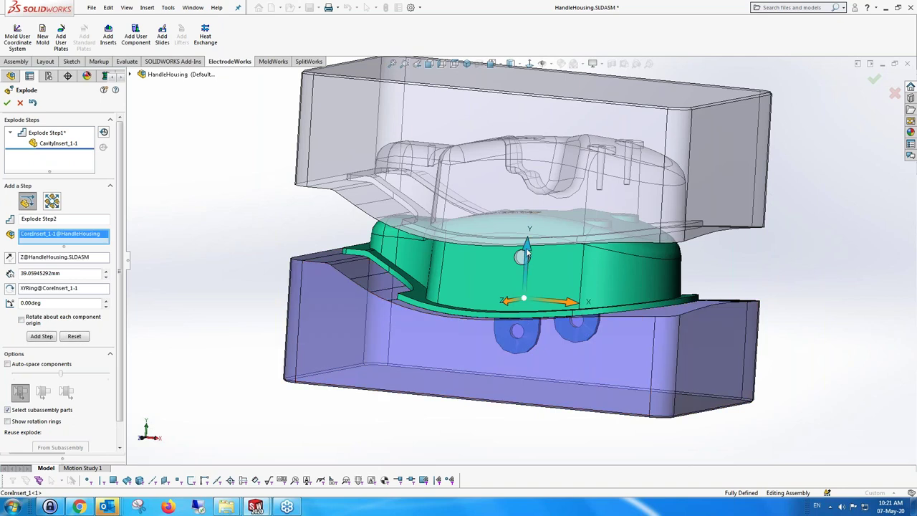
drag(526, 258, 521, 367)
click(41, 347)
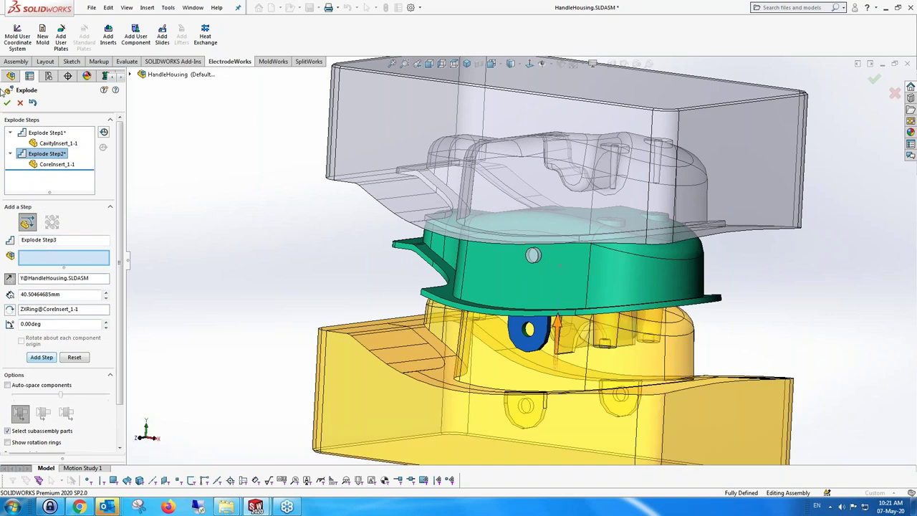
key(Return)
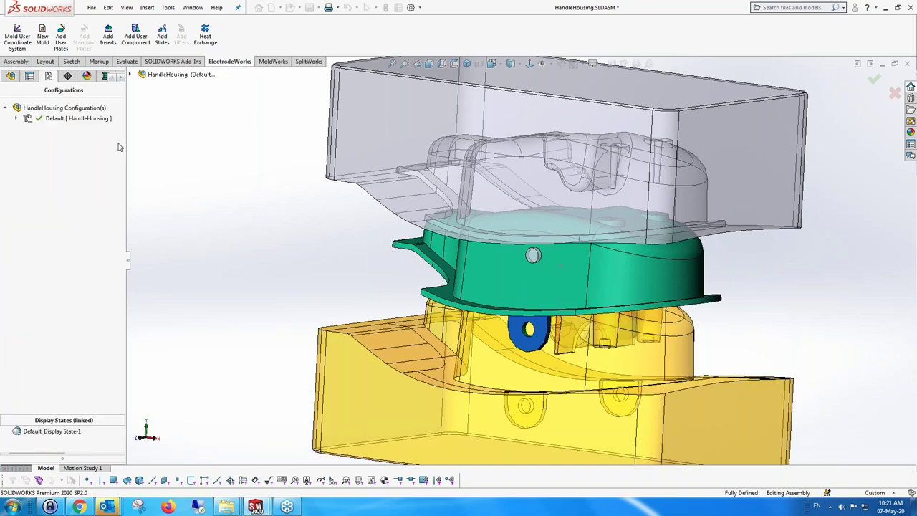
Step: Fit and orbit the exploded assembly, then bring up the HandleHousing<1> component options
key(f)
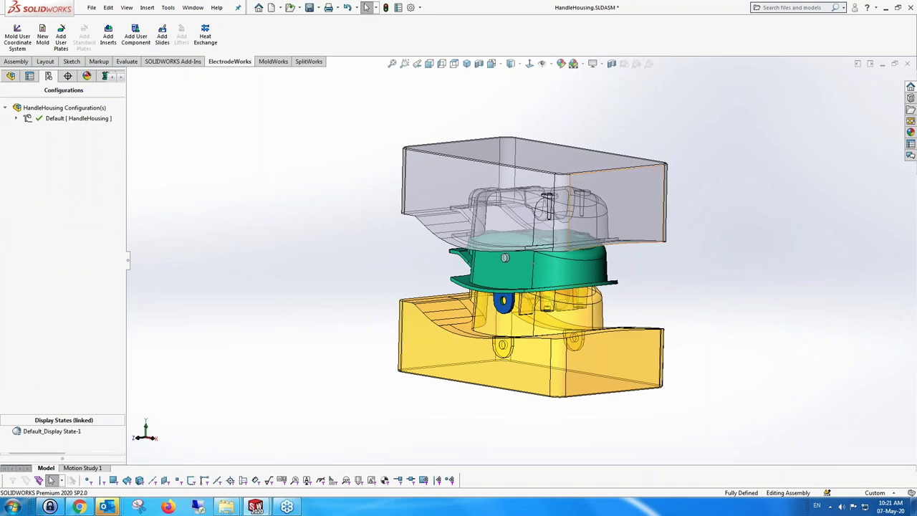
scroll(586, 280, down, 3)
middle_drag(580, 287, 519, 253)
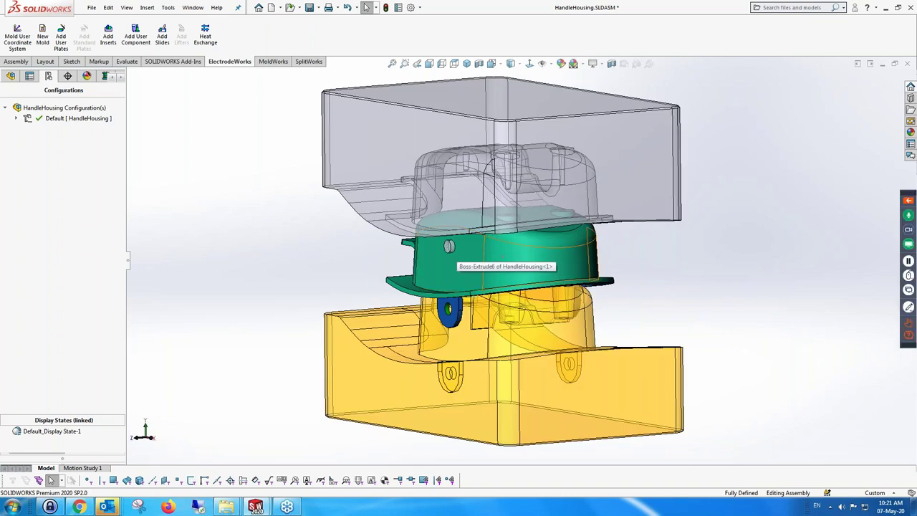
middle_drag(505, 258, 448, 385)
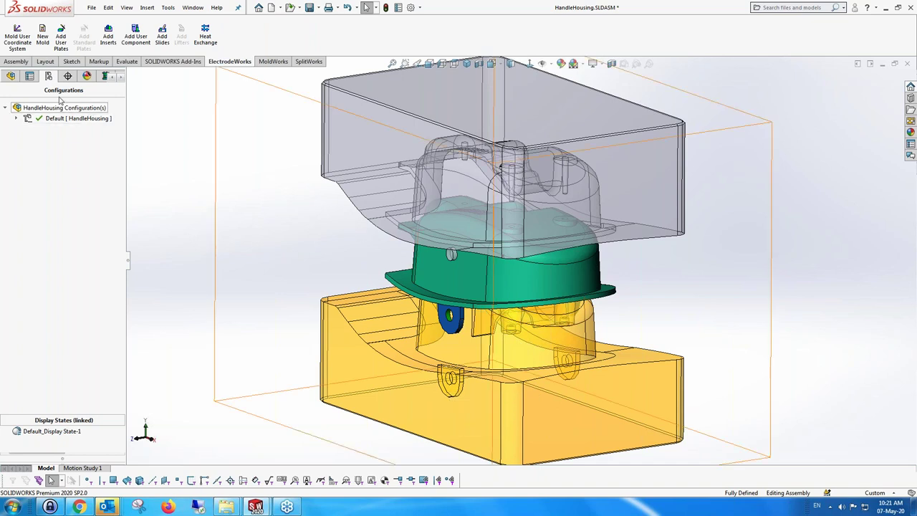
click(11, 76)
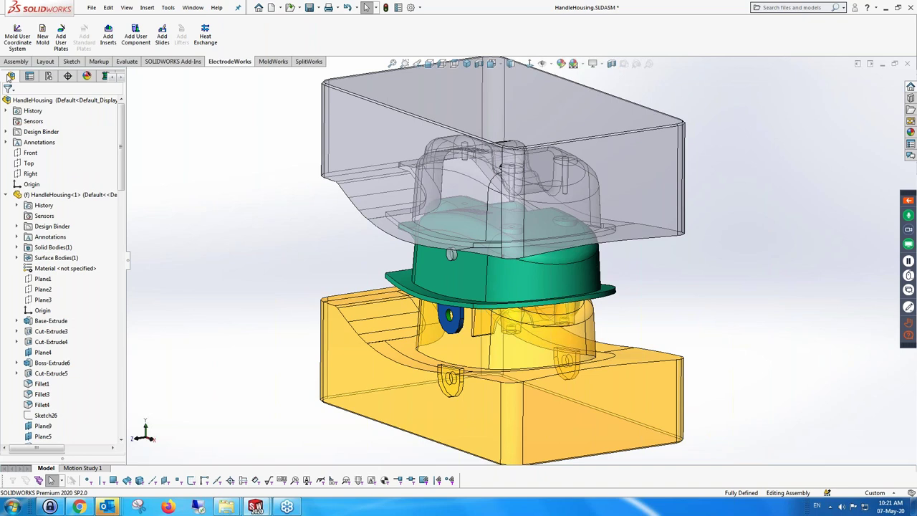
right_click(48, 197)
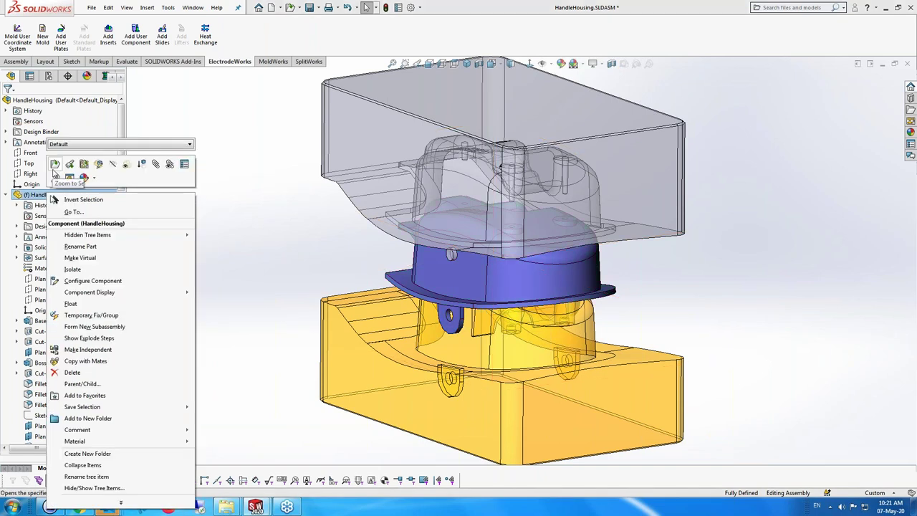
Step: Open HandleHousing as its own part and create a hole-plugged surface from the Side Core2 faces
click(54, 164)
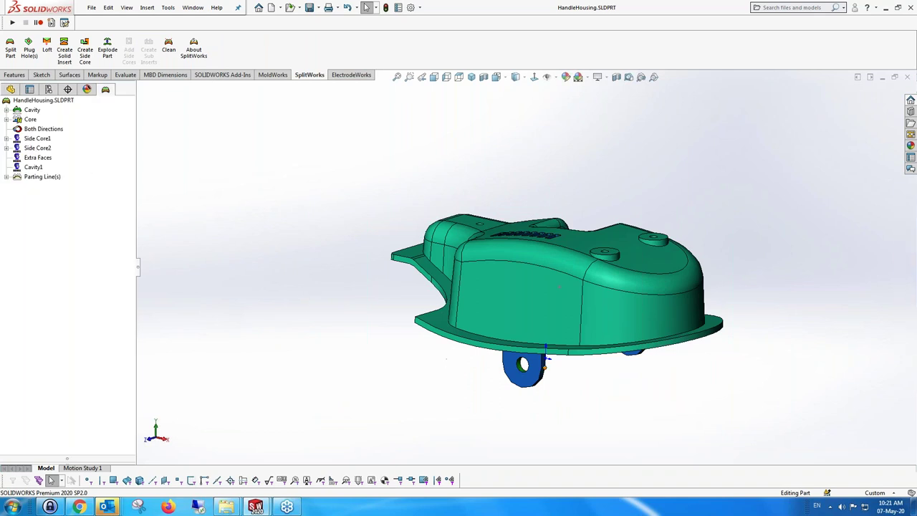
scroll(645, 354, down, 3)
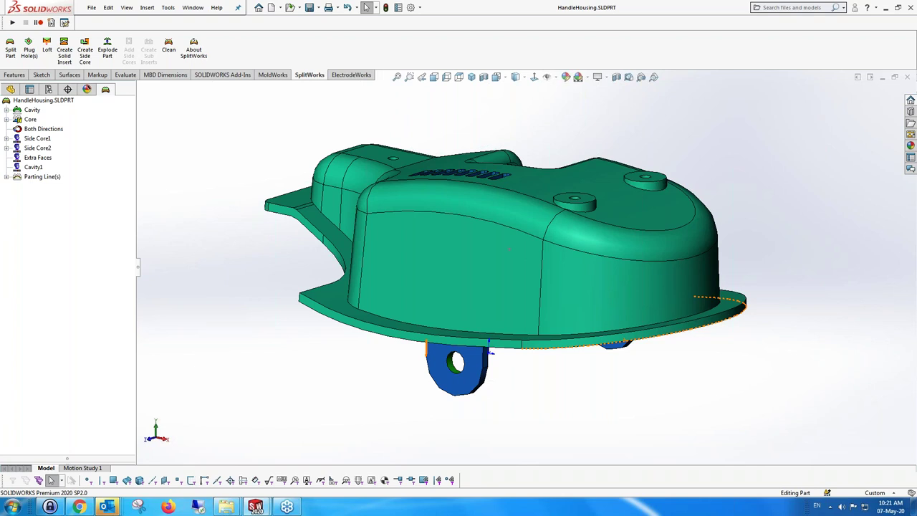
click(39, 148)
click(39, 140)
right_click(40, 148)
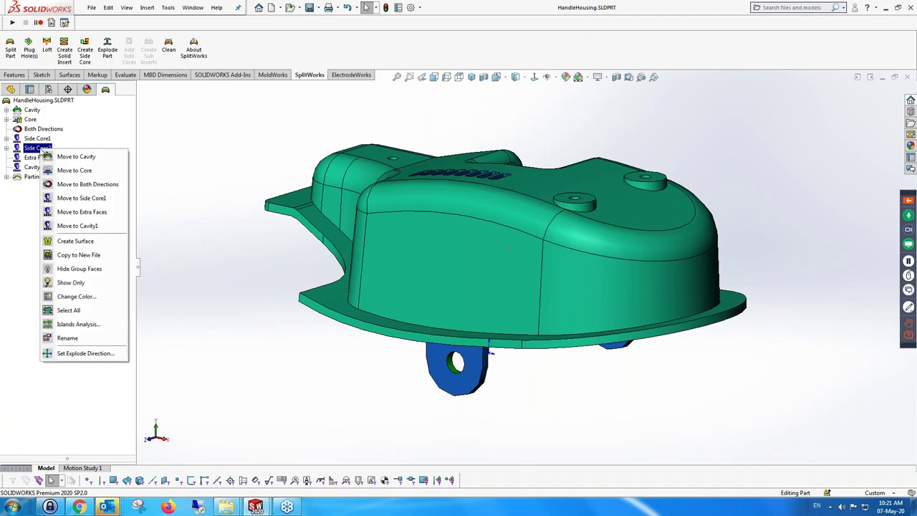
click(104, 241)
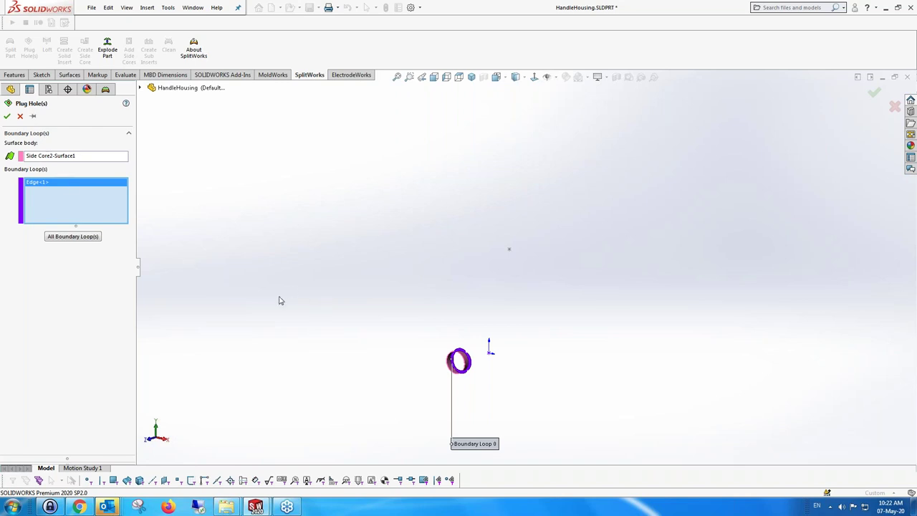
click(8, 116)
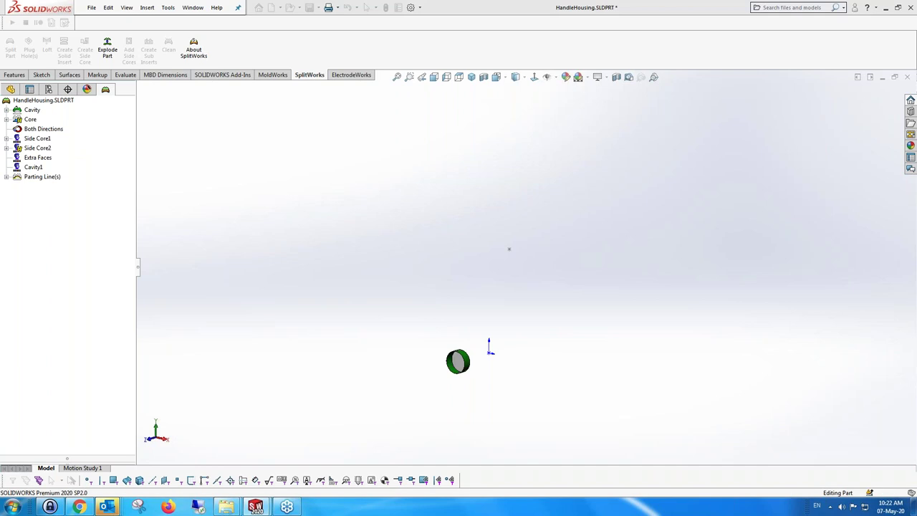
Step: Show the hidden Cut-Extrude15 solid body again from the Solid Bodies folder
click(10, 88)
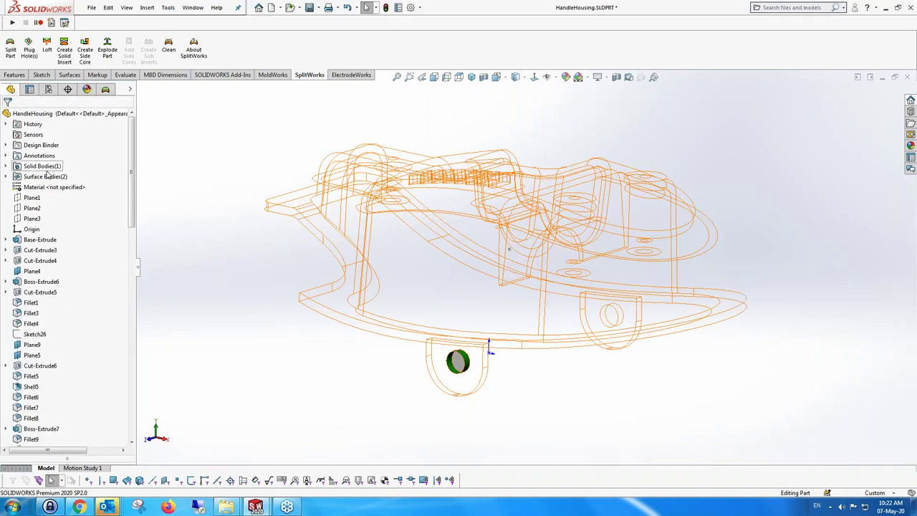
click(7, 167)
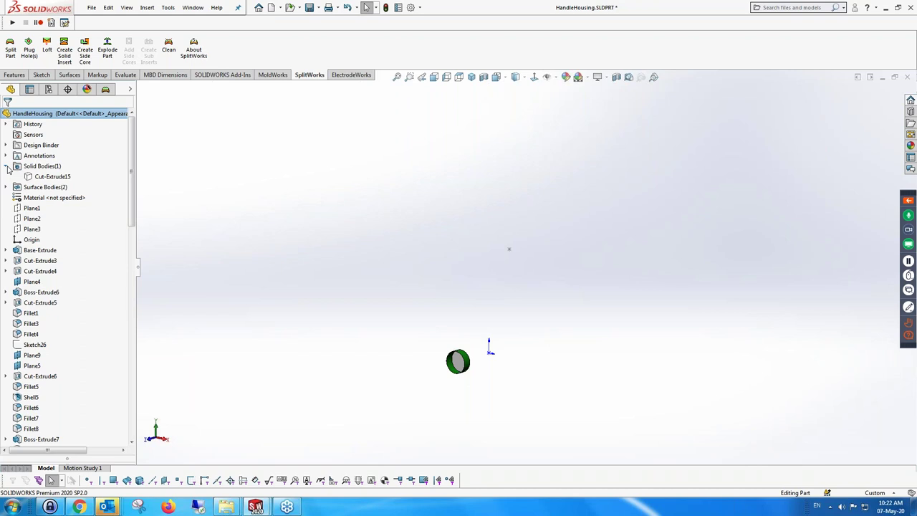
right_click(51, 177)
click(57, 166)
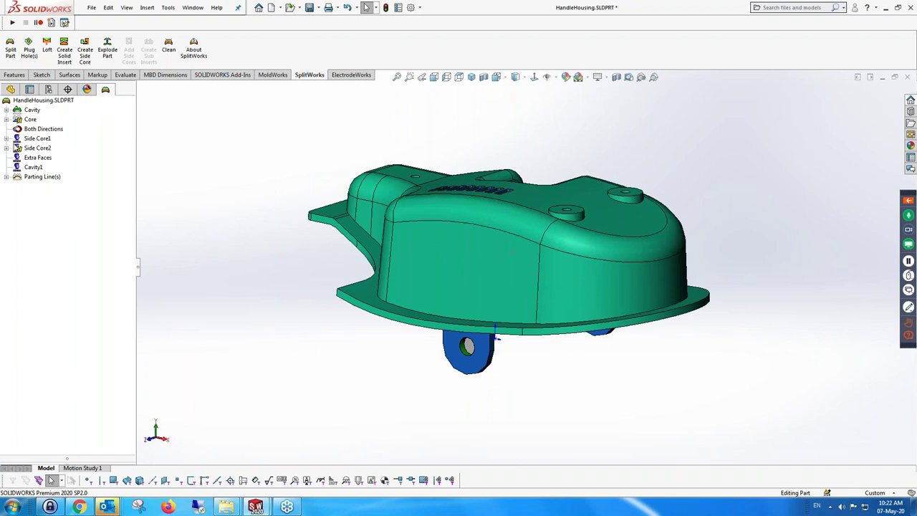
right_click(35, 148)
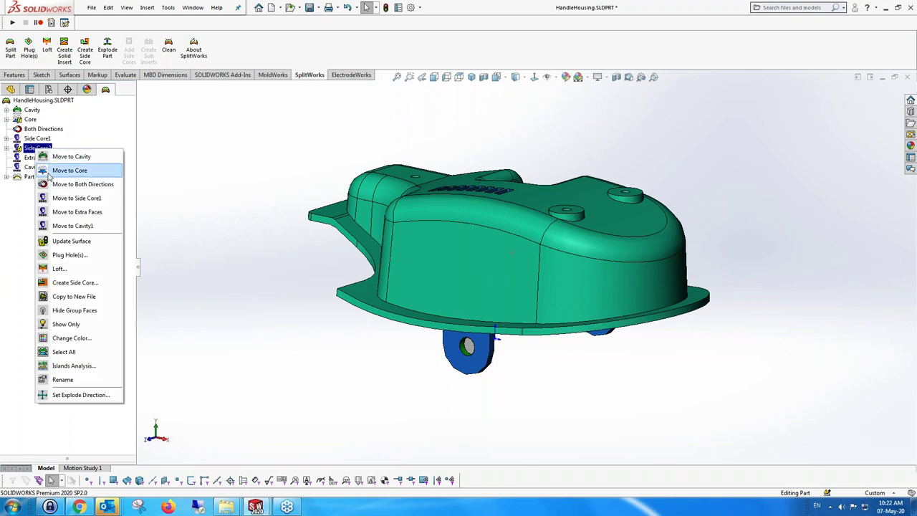
Step: Start a side core from Side Core2, directed by the hole face, with a 50 mm length
click(86, 288)
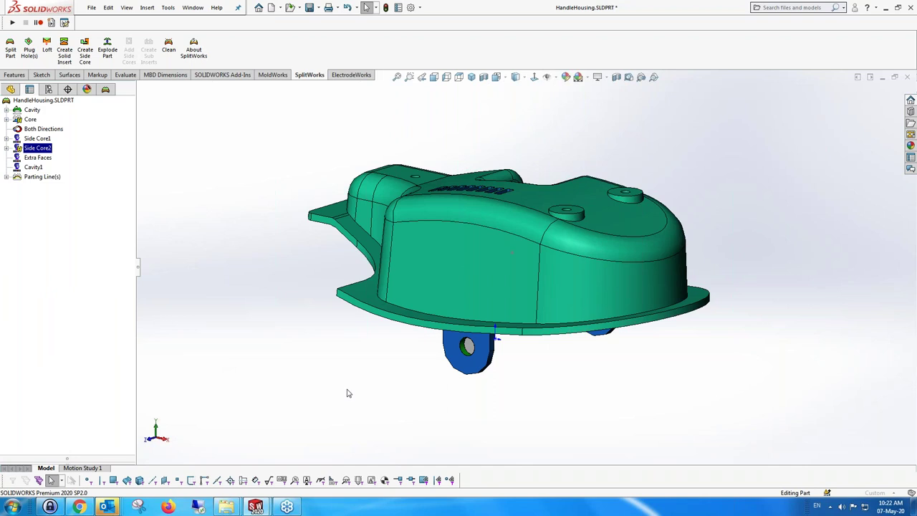
click(468, 347)
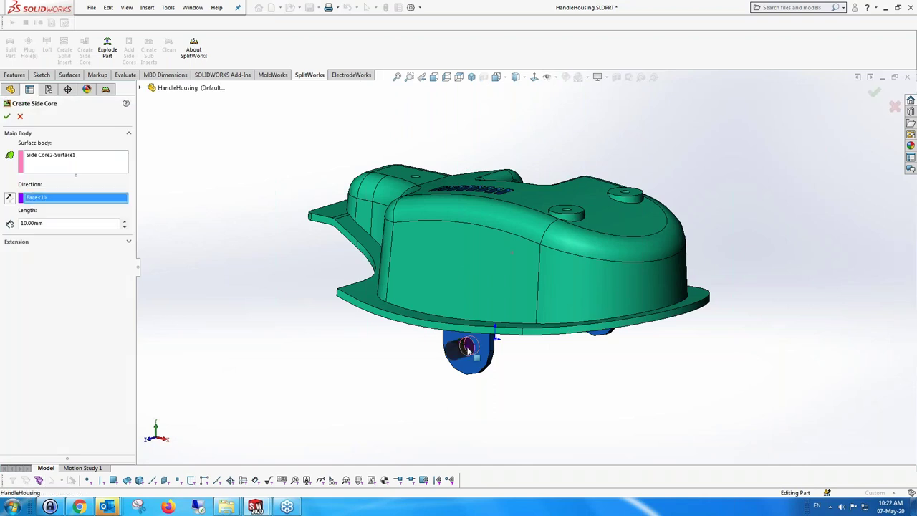
mouse_move(404, 356)
middle_down()
mouse_move(385, 357)
mouse_move(395, 368)
middle_up()
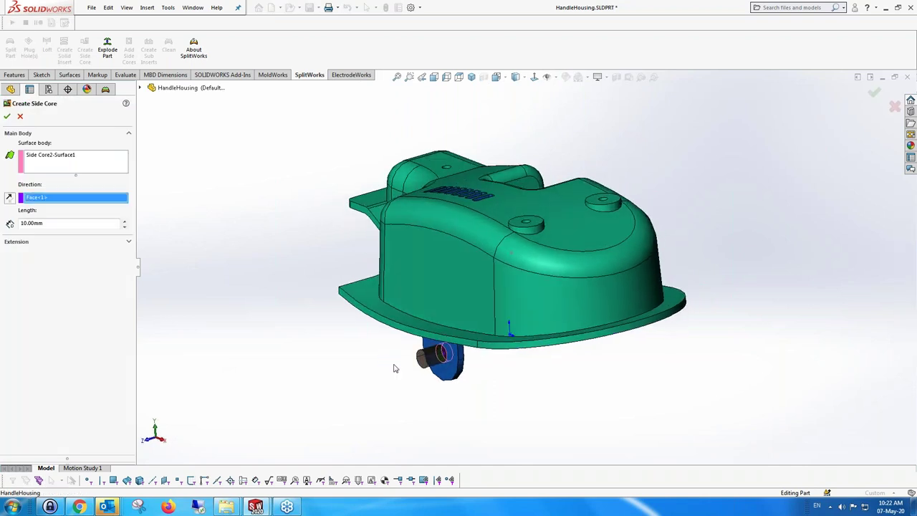
click(124, 222)
click(124, 222)
click(125, 223)
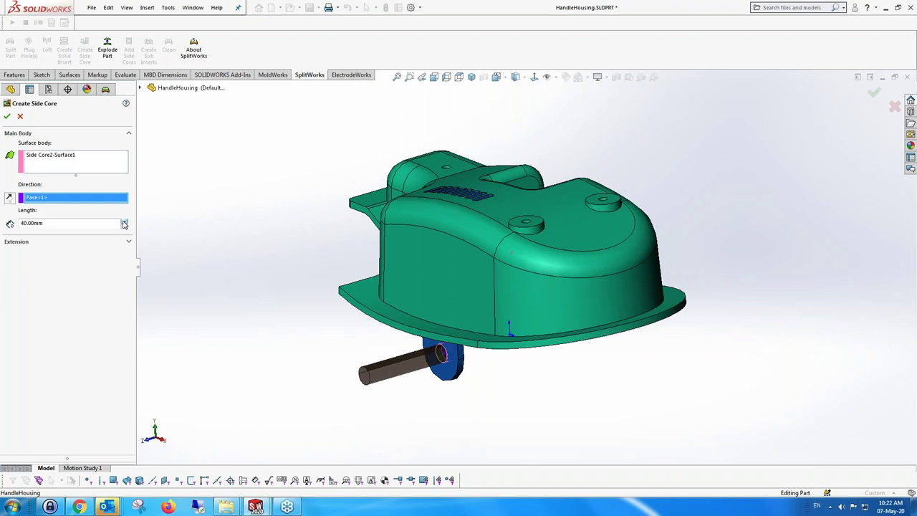
click(125, 222)
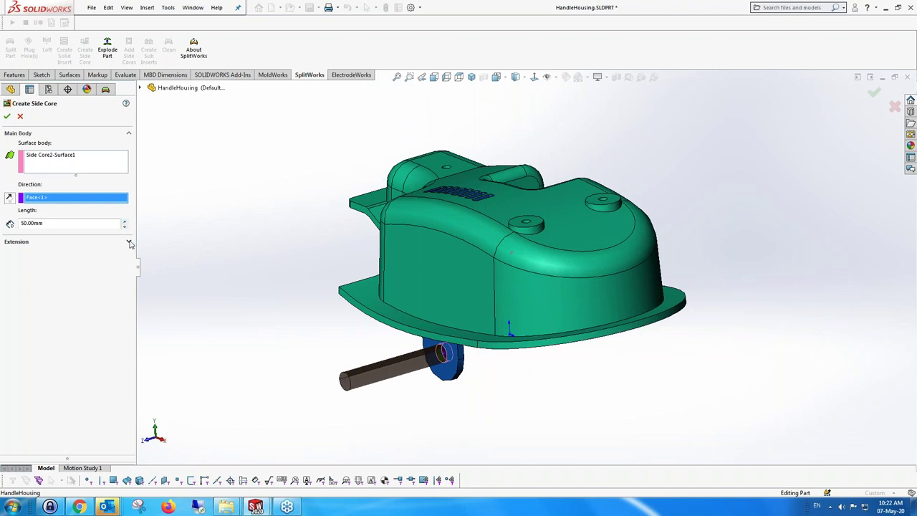
Step: Set the side-core extension type to Cylinder with 0 mm values and create the side core
click(129, 241)
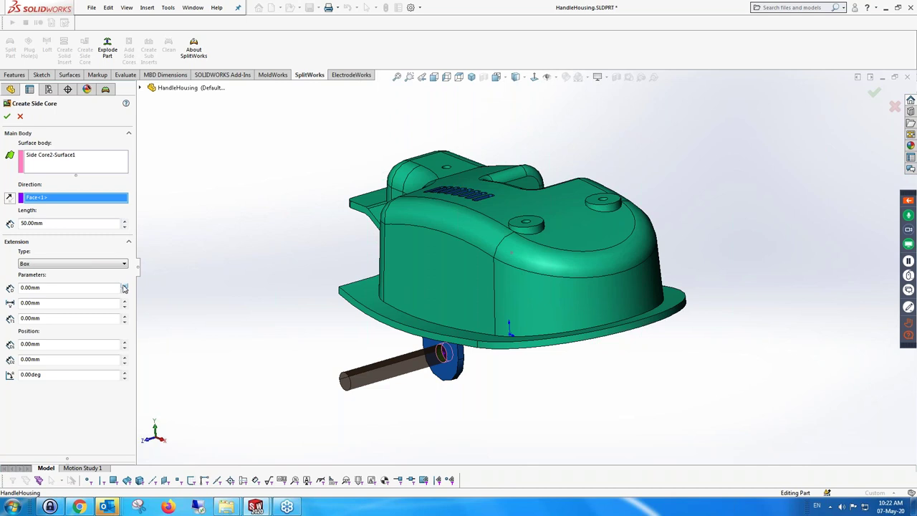
click(124, 286)
click(125, 285)
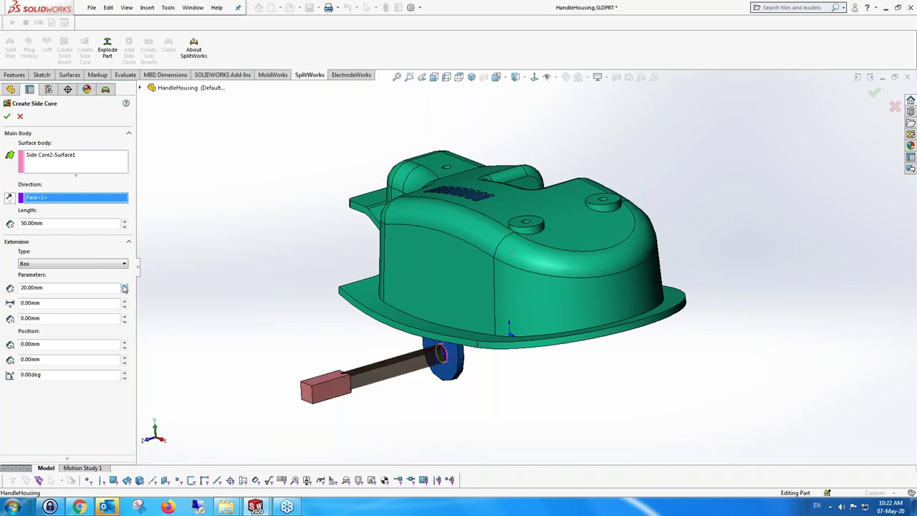
click(68, 264)
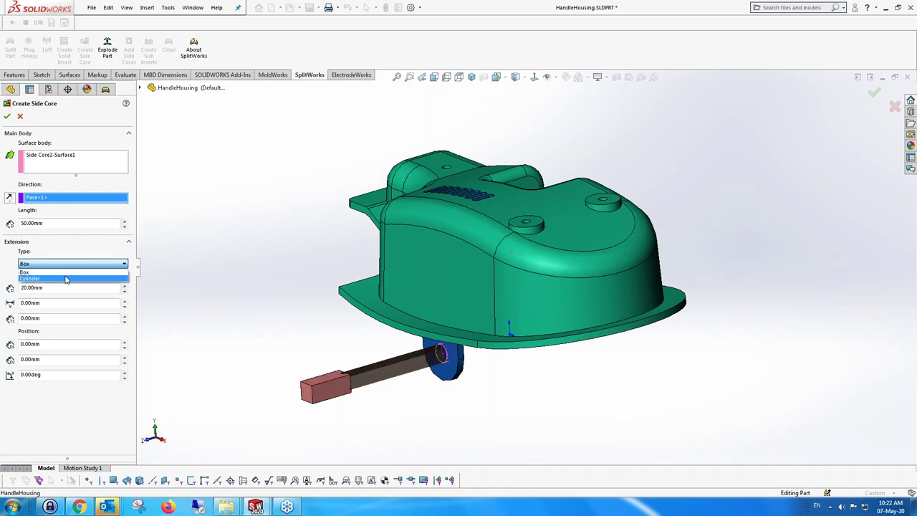
click(66, 279)
drag(62, 287, 17, 288)
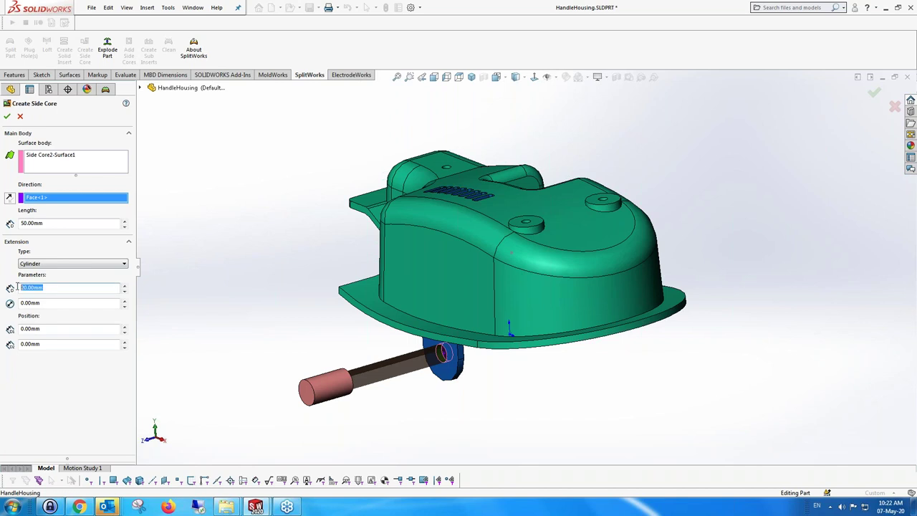
text(0)
key(Tab)
click(219, 274)
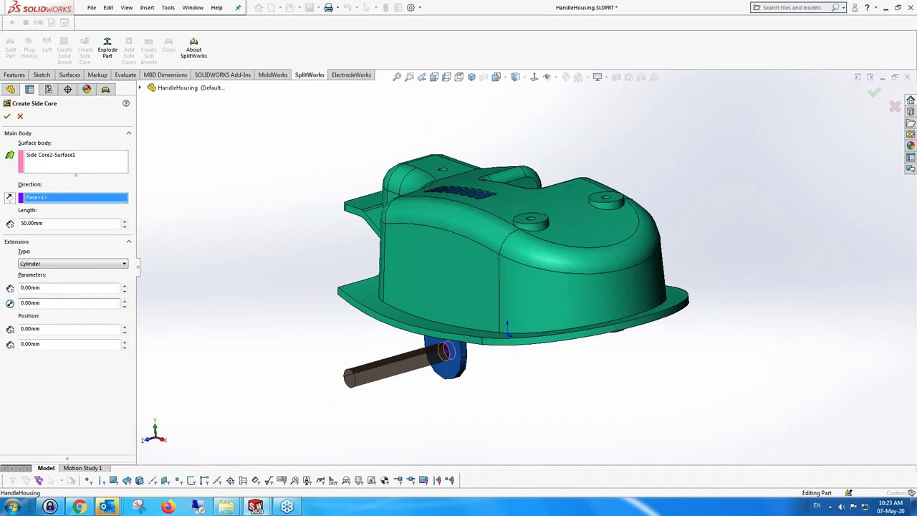
click(7, 118)
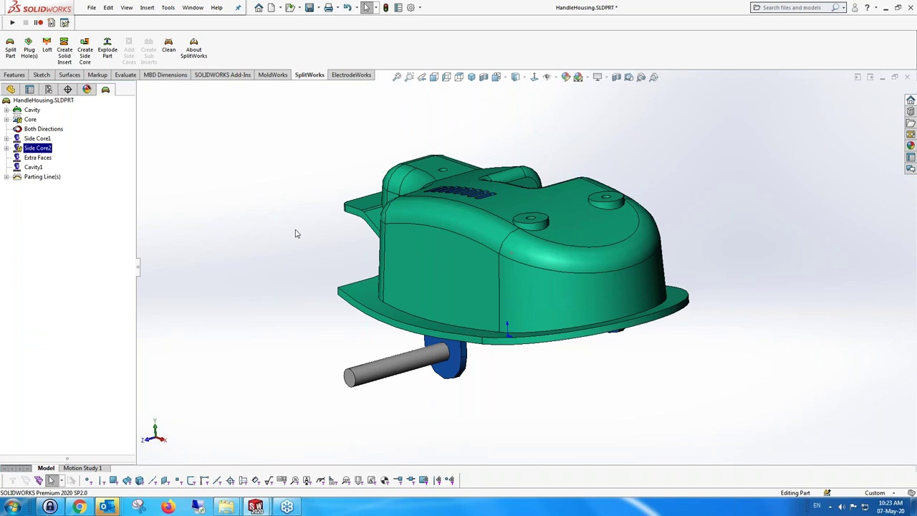
Step: Create a surface body from the Side Core1 face group
middle_drag(287, 205, 185, 208)
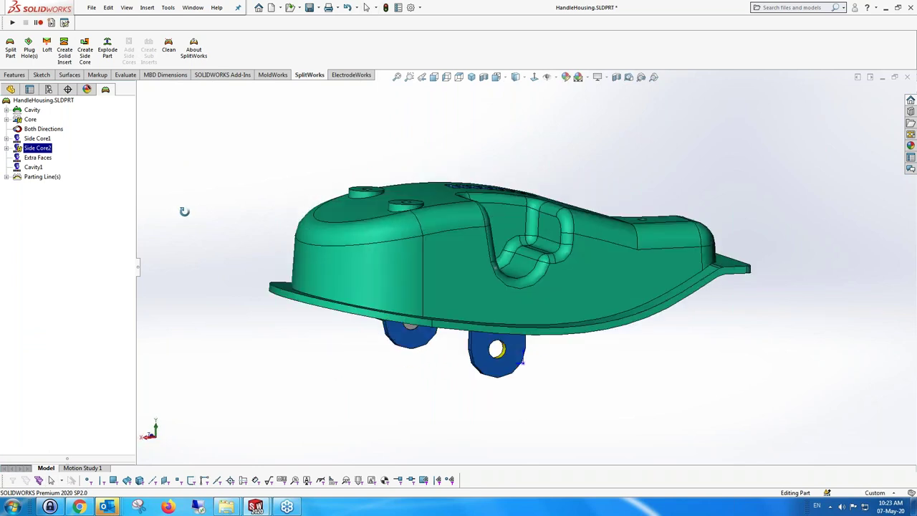
click(36, 140)
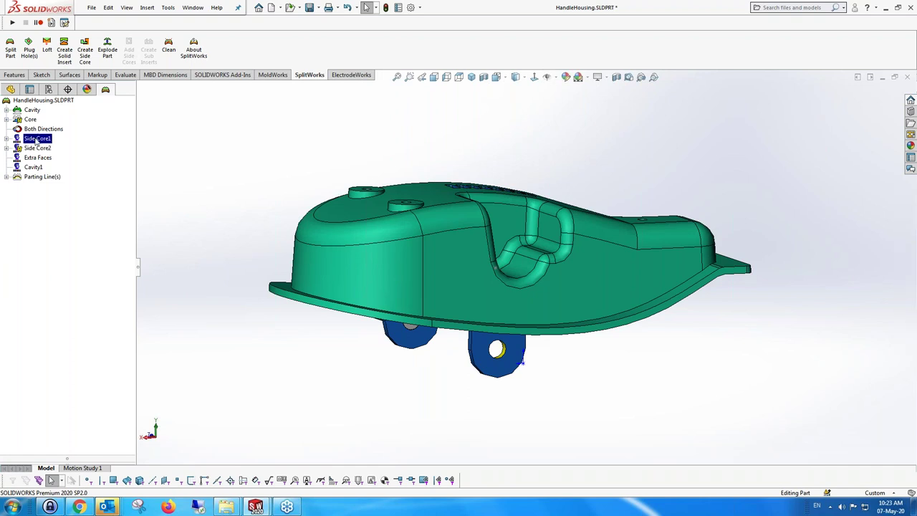
right_click(37, 140)
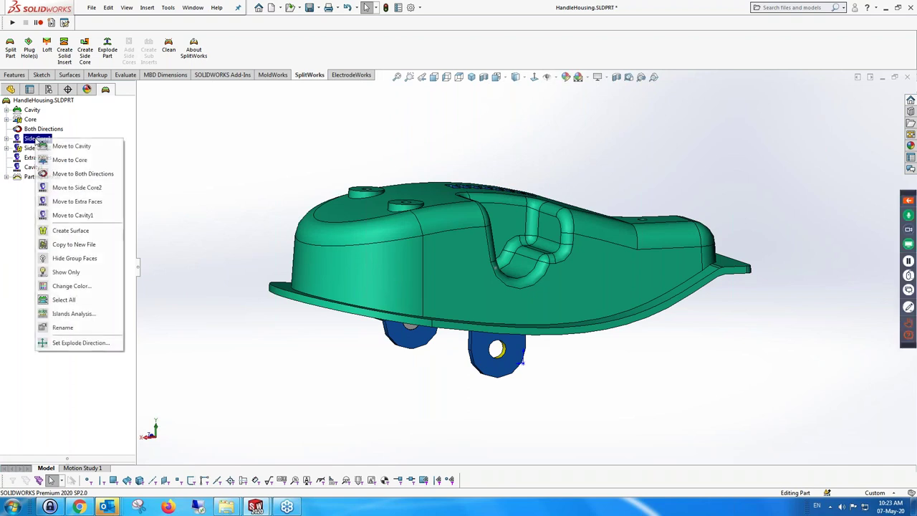
click(65, 230)
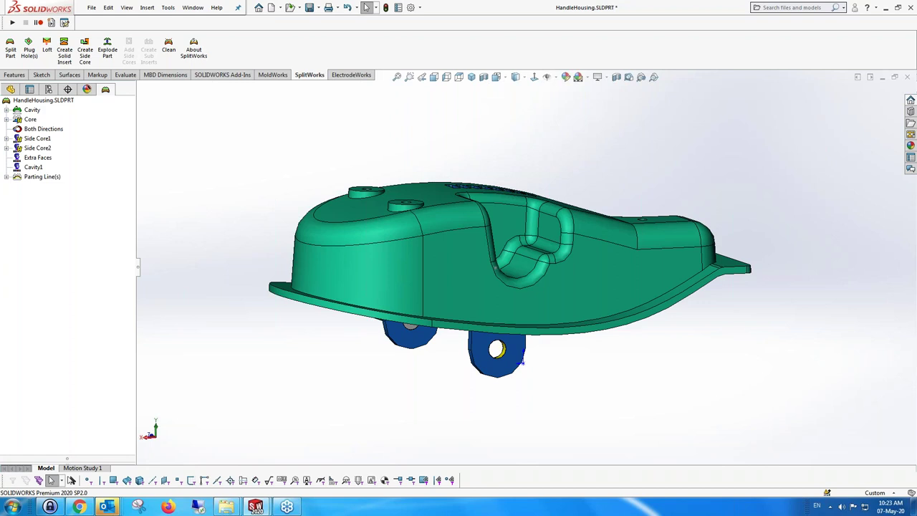
right_click(41, 141)
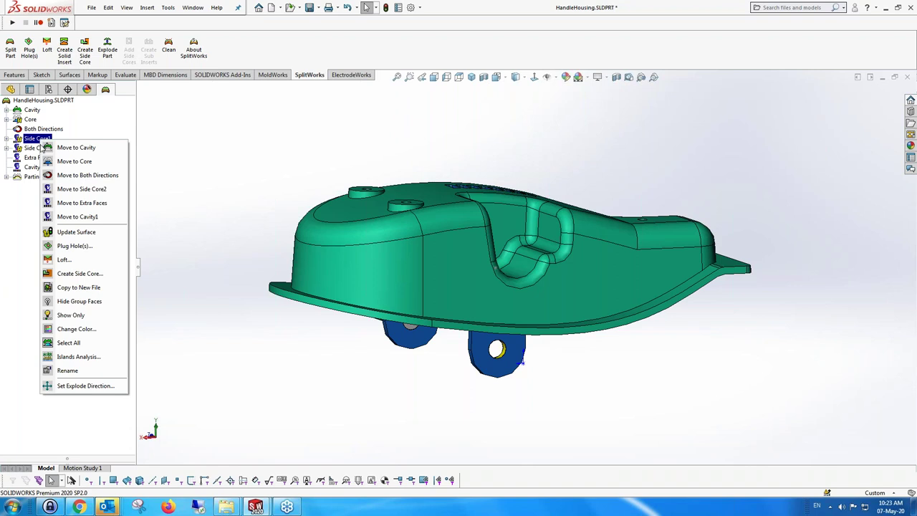
Step: Plug the Side Core1 surface hole using the ring's other edge instead of Edge<1>
click(83, 247)
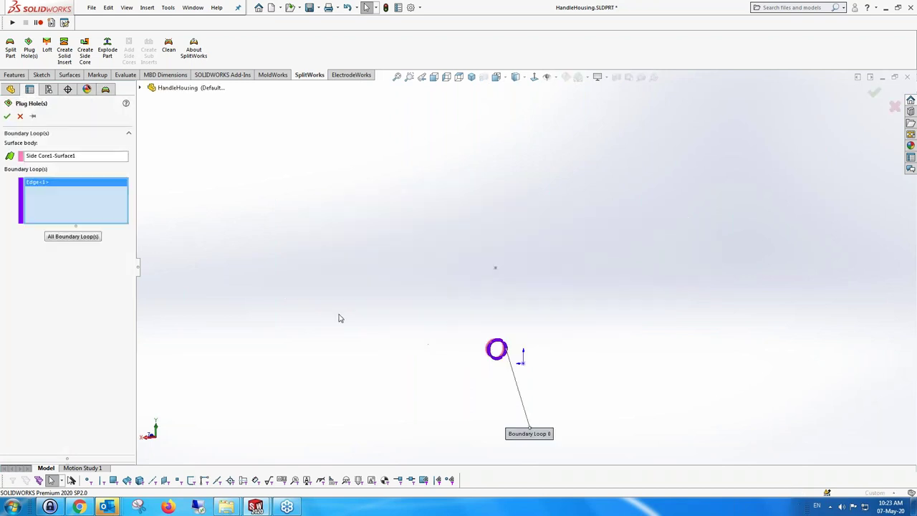
right_click(66, 184)
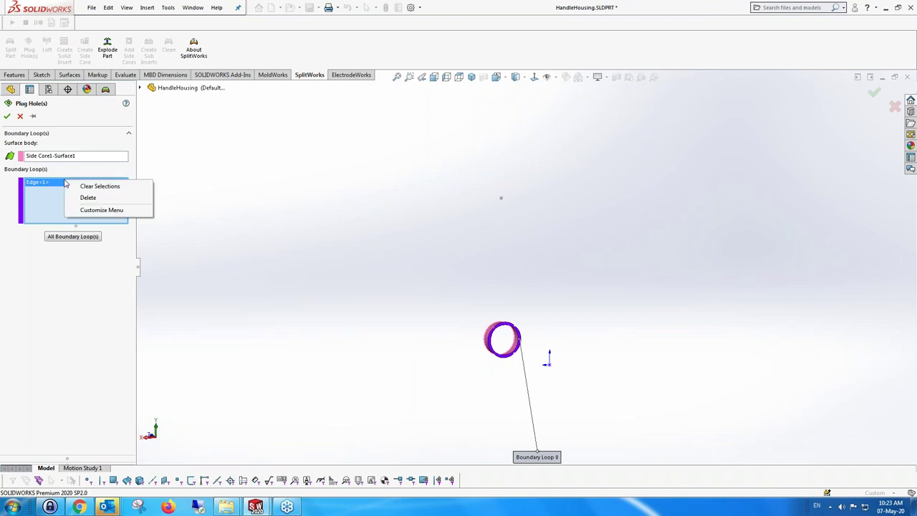
click(88, 198)
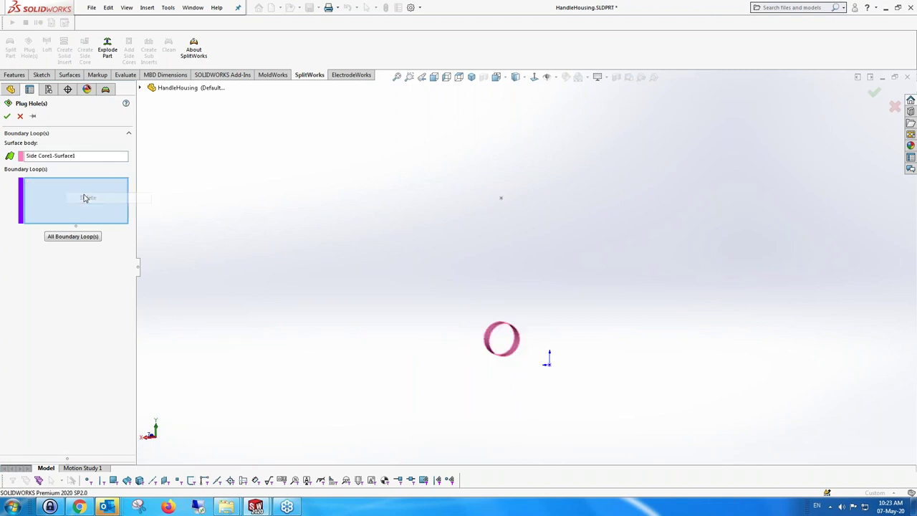
middle_drag(430, 315, 469, 324)
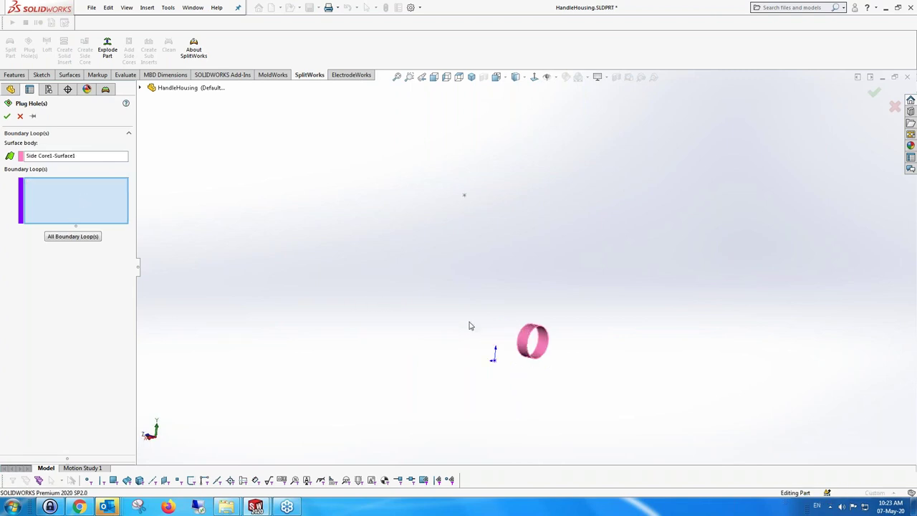
click(523, 334)
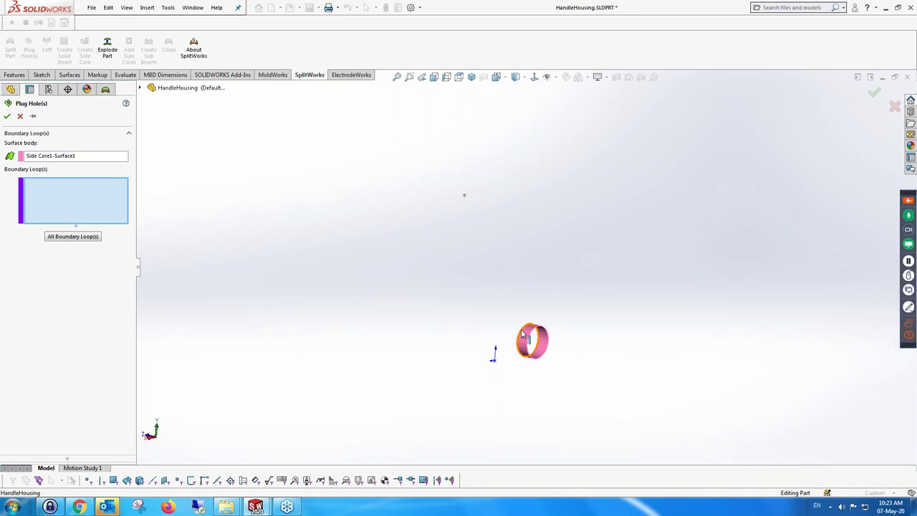
click(7, 116)
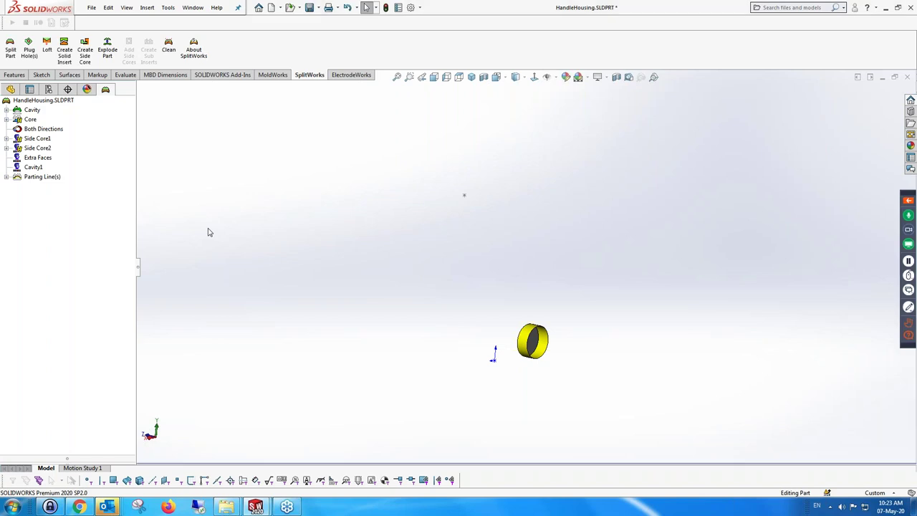
click(10, 88)
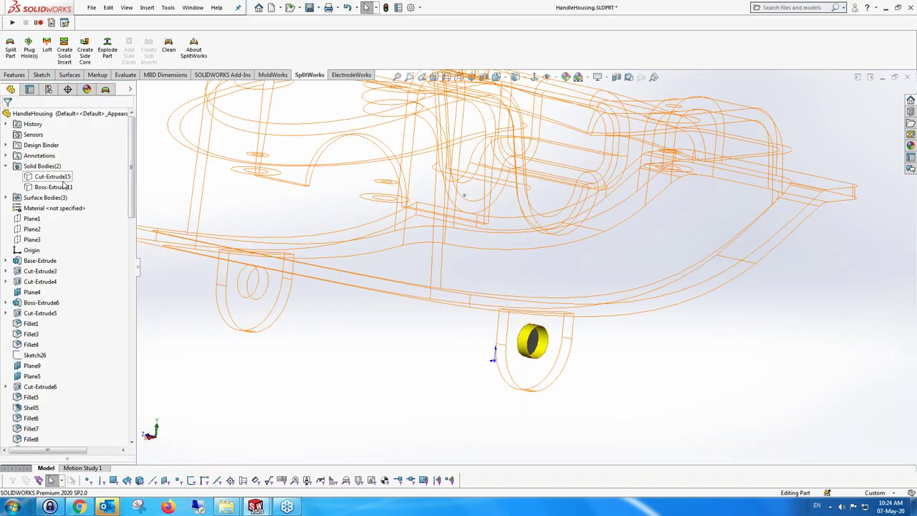
Step: Show the Cut-Extrude15 housing body again
right_click(50, 177)
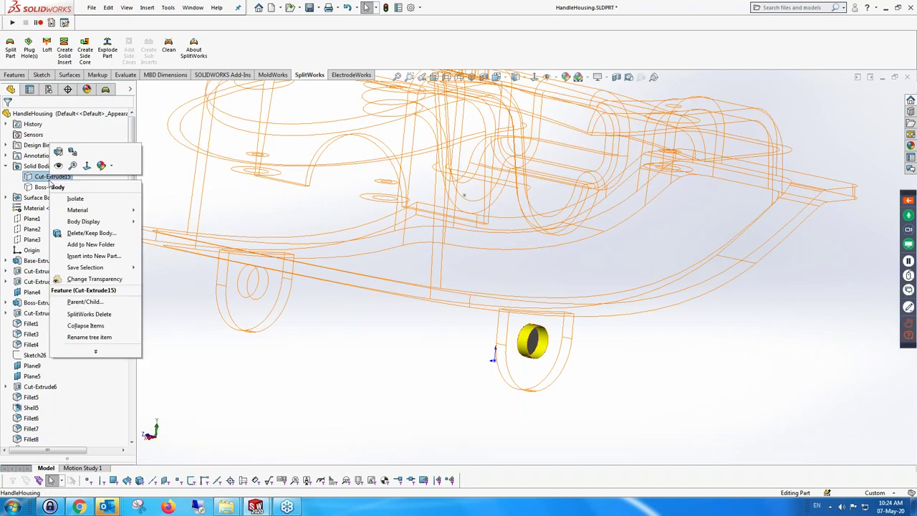
click(212, 185)
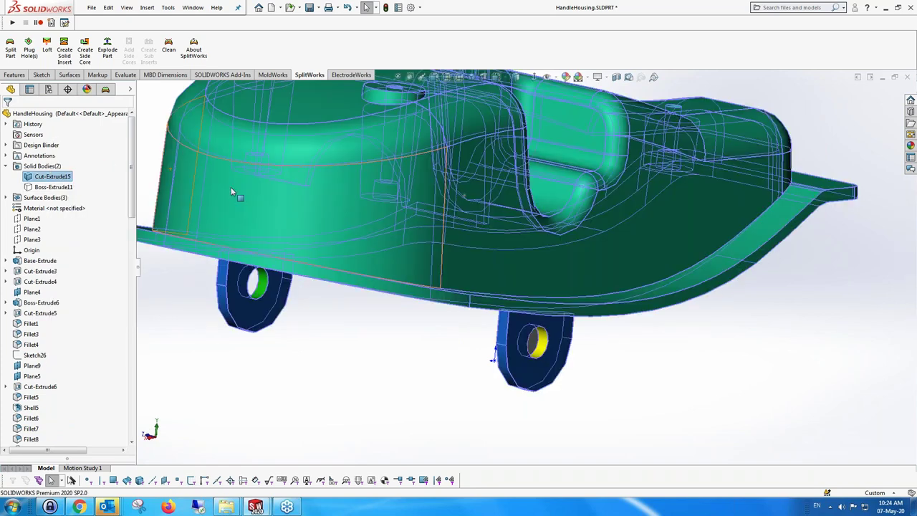
middle_drag(276, 284, 258, 288)
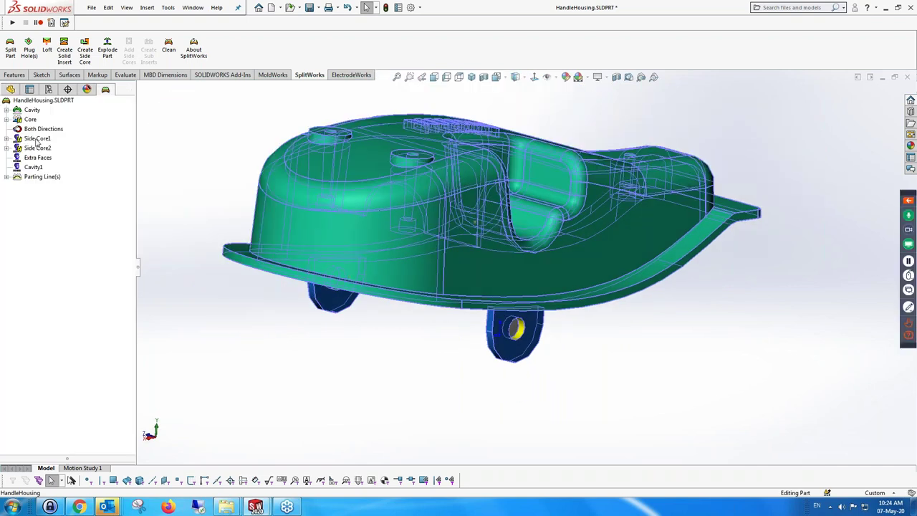
Step: Start creating a side core from the Side Core1 group
click(37, 140)
right_click(31, 141)
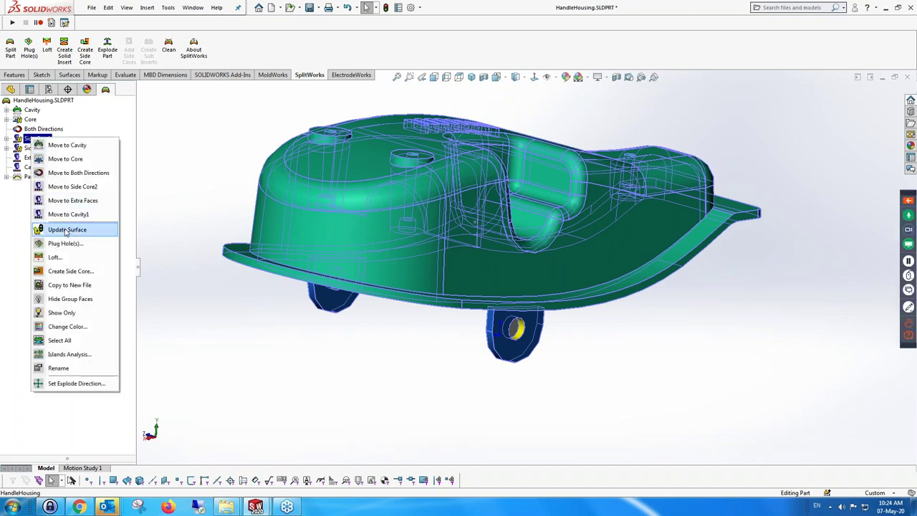
click(65, 273)
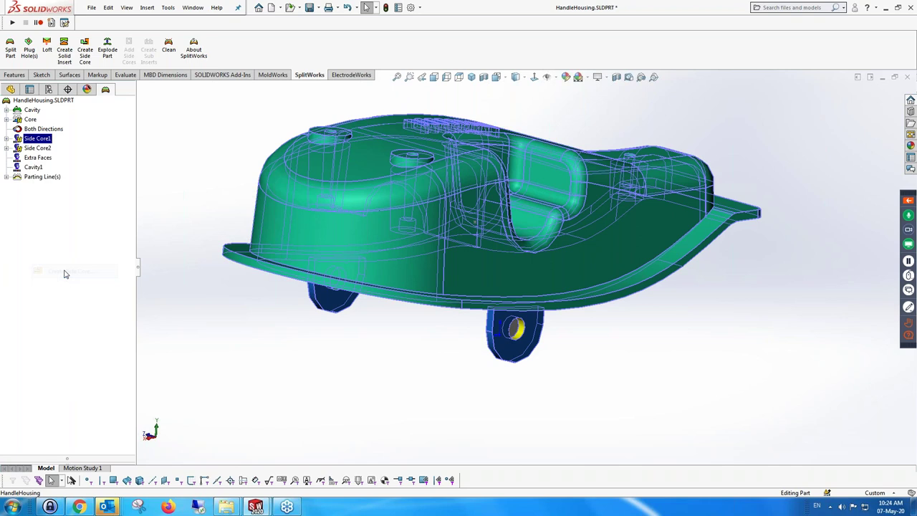
Step: Extrude the side core from the lug hole face to a length of 50 mm
click(516, 329)
click(124, 222)
click(125, 221)
click(124, 221)
click(124, 222)
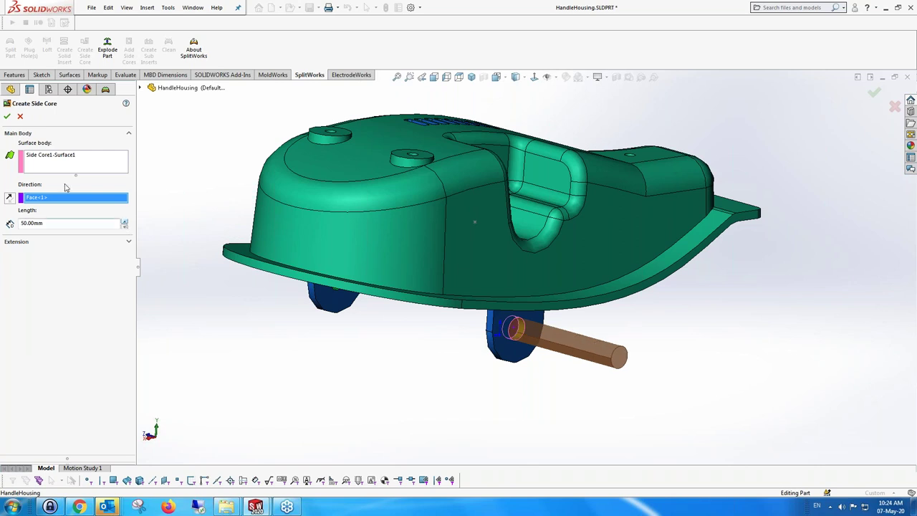
click(7, 117)
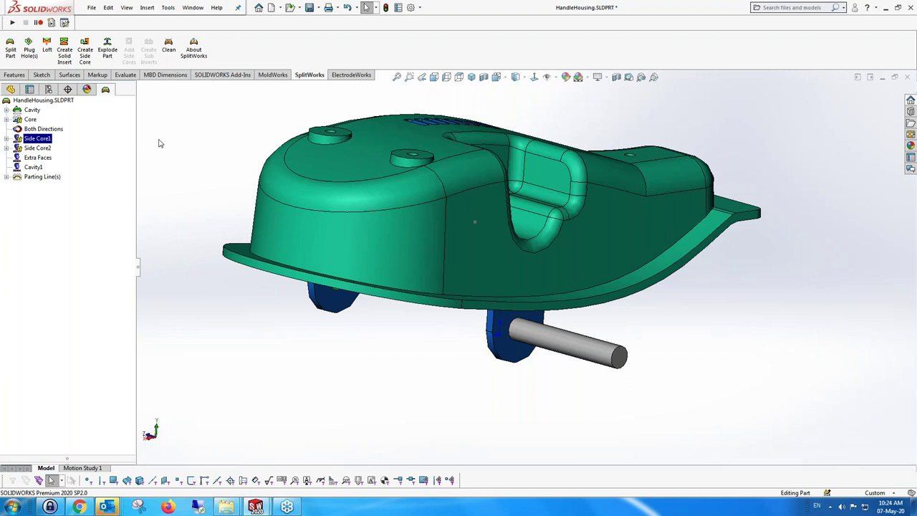
Step: Show the hidden Boss-Extrude11 rod body and orbit to see both rods
click(12, 89)
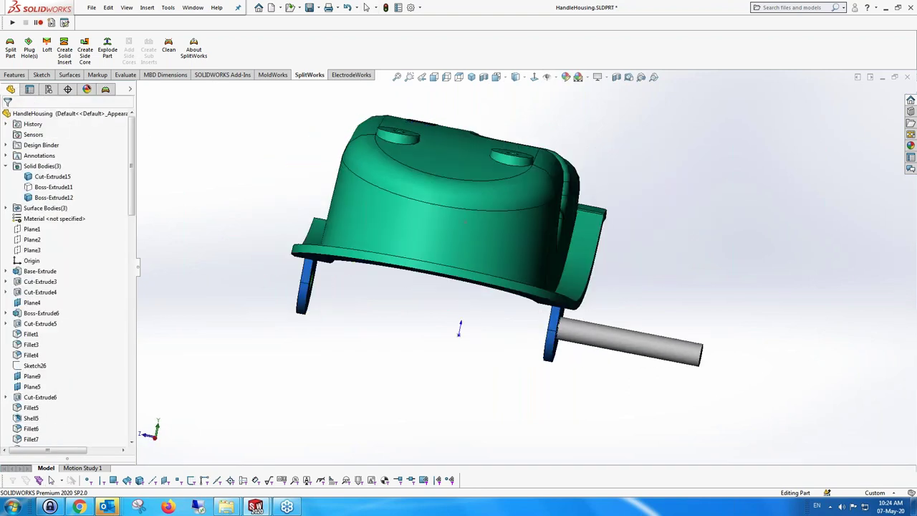
click(57, 187)
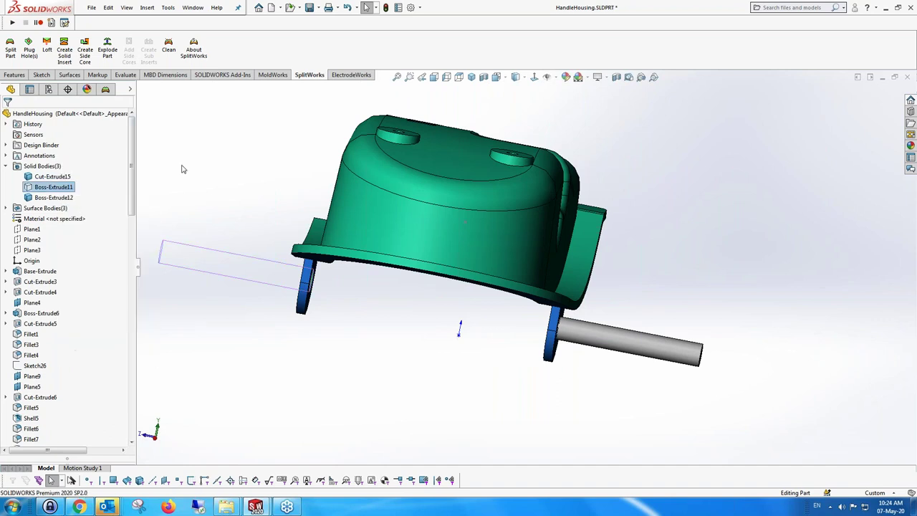
click(215, 171)
middle_drag(262, 172, 184, 129)
click(191, 9)
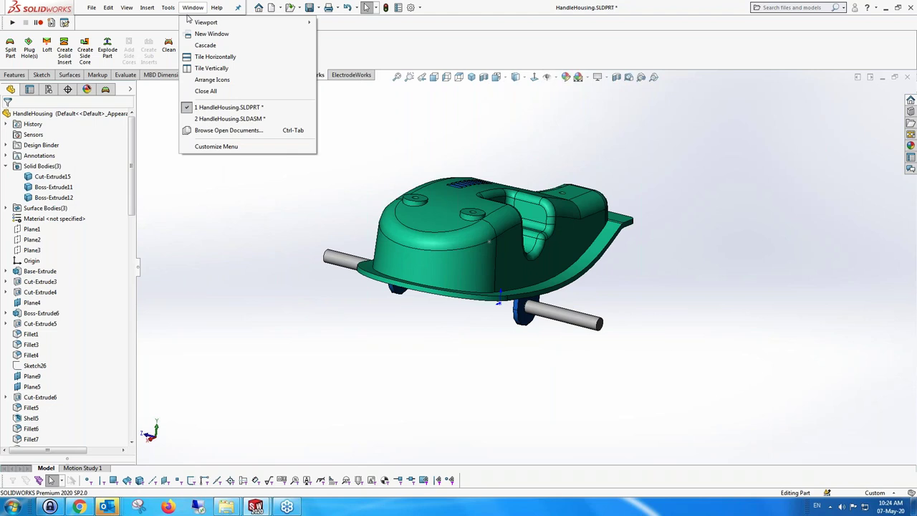
Step: Switch to HandleHousing.SLDASM, reset it to isometric, and collapse the HandleHousing<1> branch
click(244, 119)
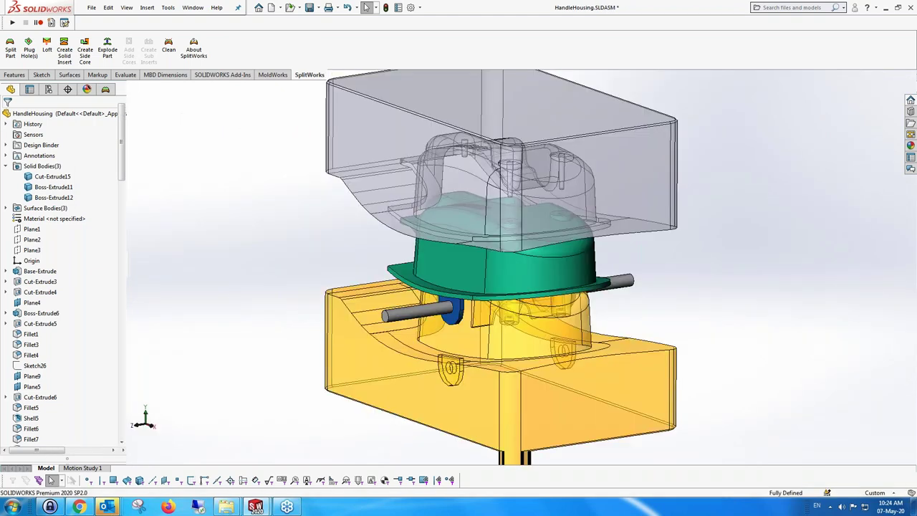
middle_drag(449, 200, 591, 232)
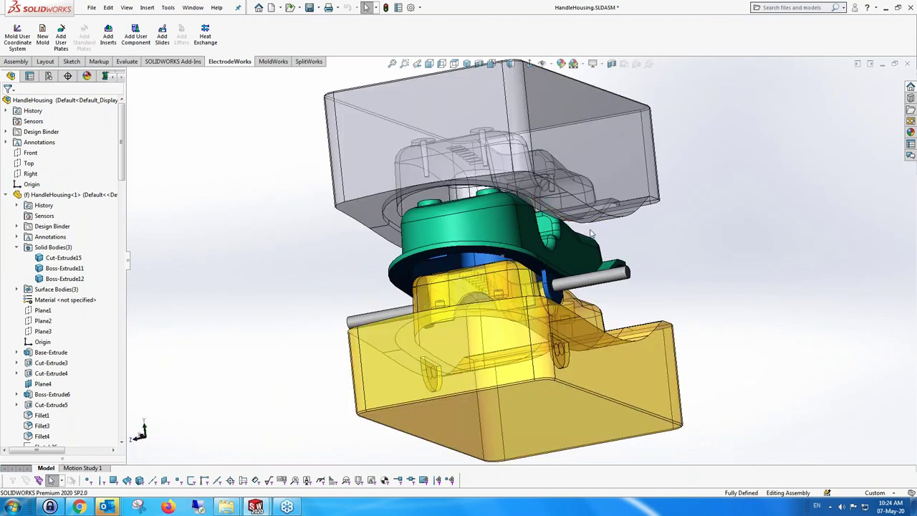
middle_drag(592, 233, 419, 284)
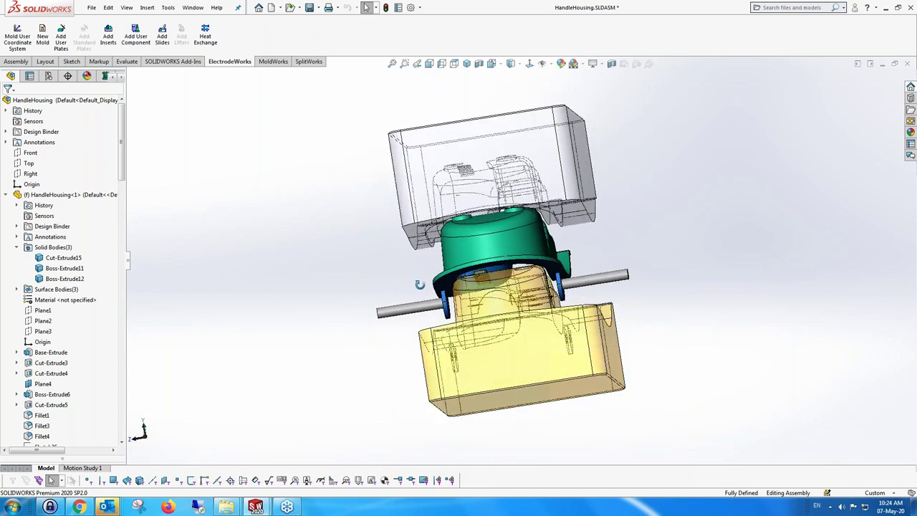
key(ctrl+7)
middle_drag(494, 344, 484, 373)
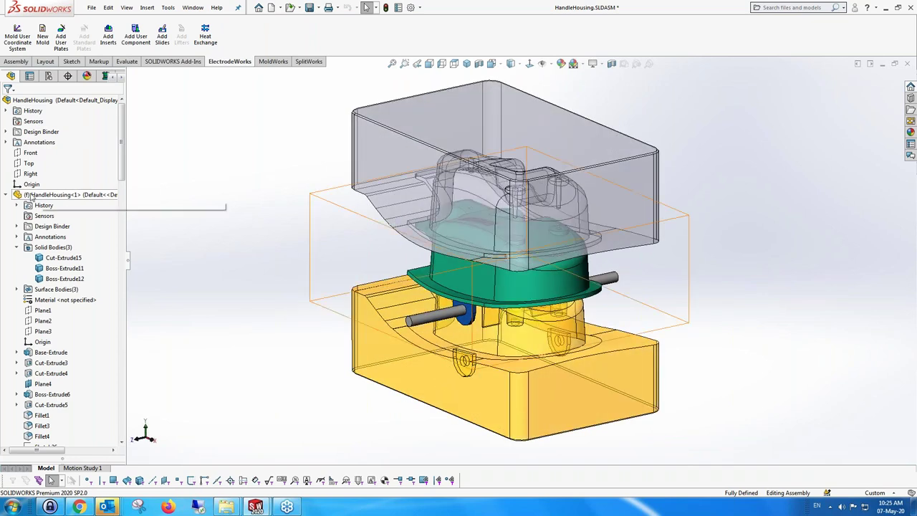
key(shift+c)
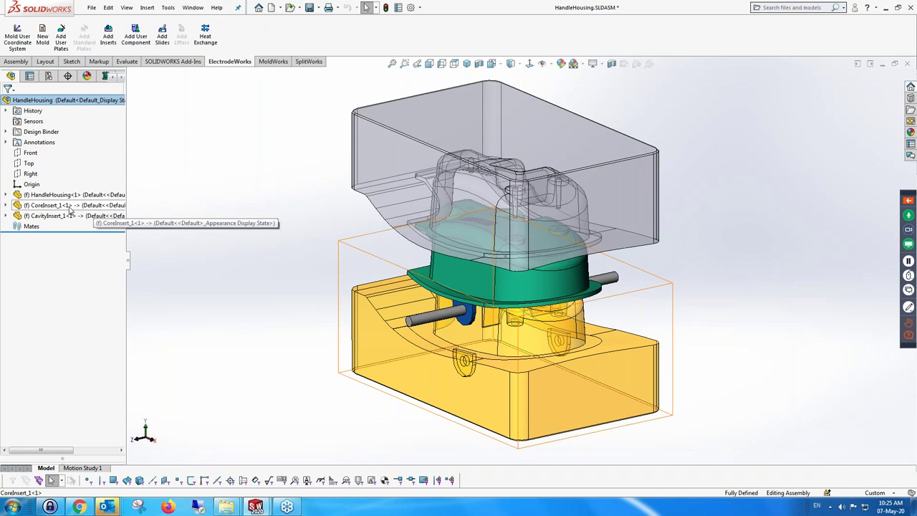
Step: Edit CoreInsert_1 in place, add a Cavity cut from HandleHousing<1>, and return to the assembly
right_click(71, 207)
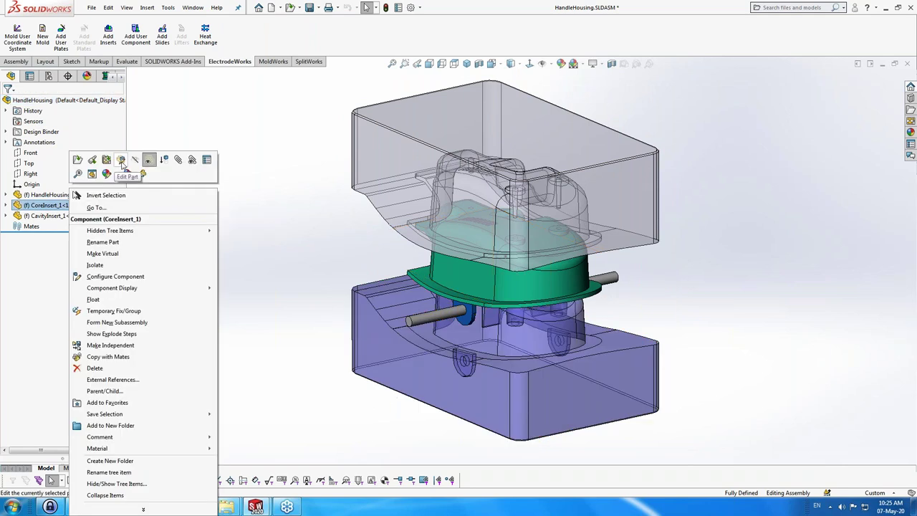
click(121, 160)
click(147, 7)
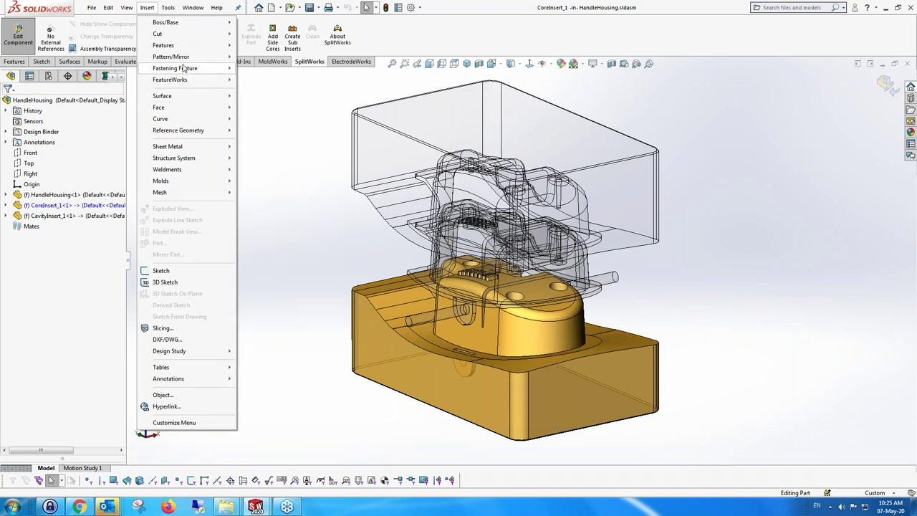
mouse_move(176, 45)
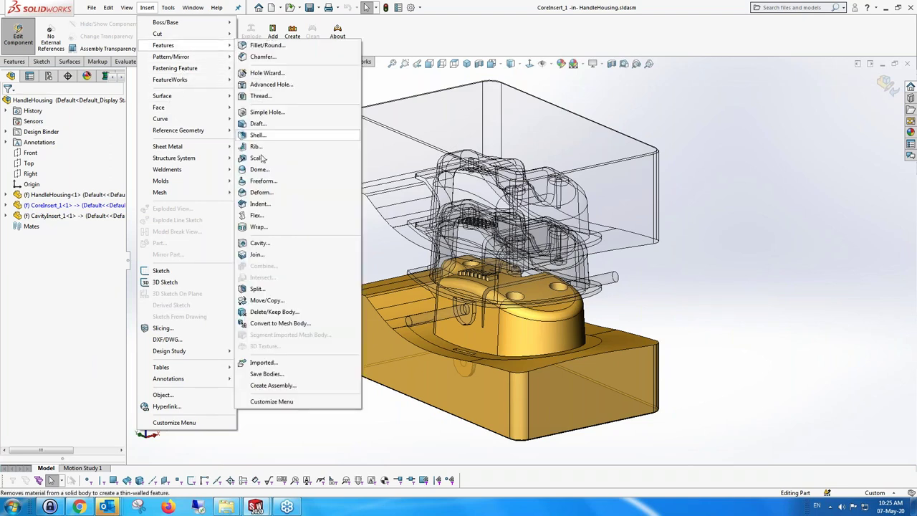
click(282, 243)
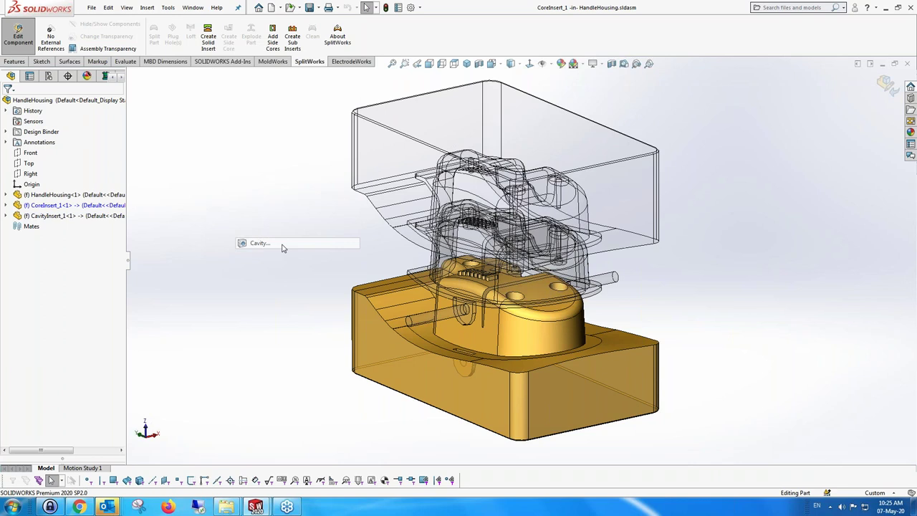
click(133, 77)
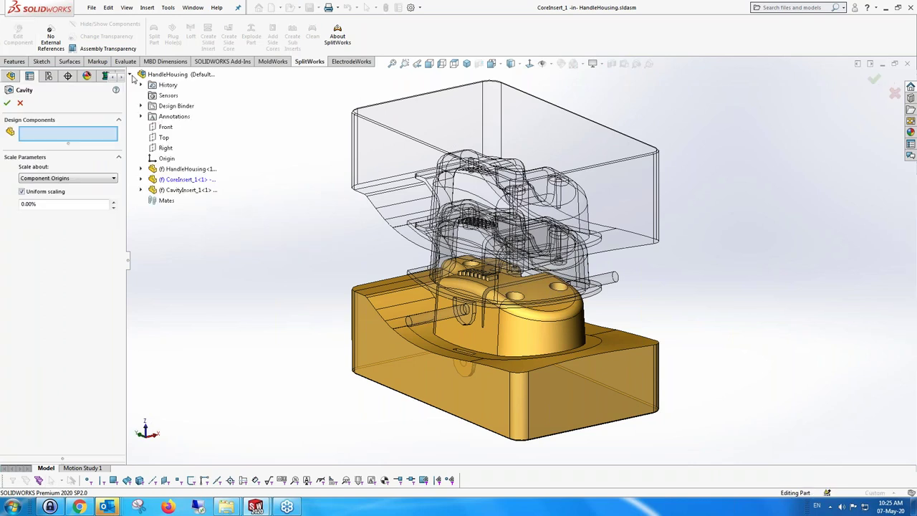
click(185, 169)
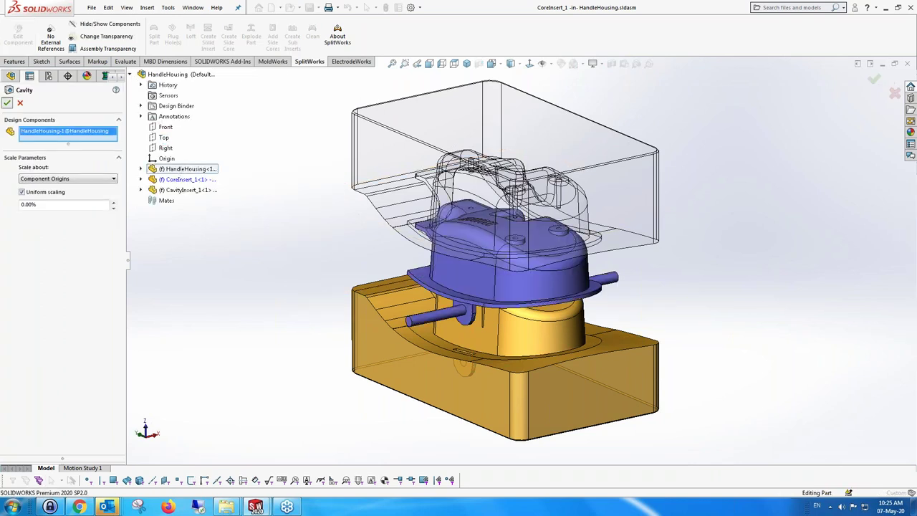
click(7, 103)
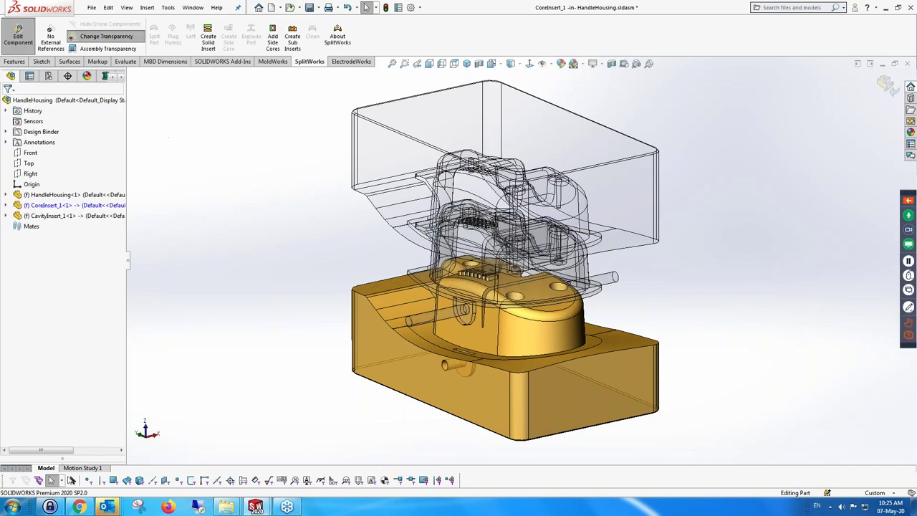
click(887, 84)
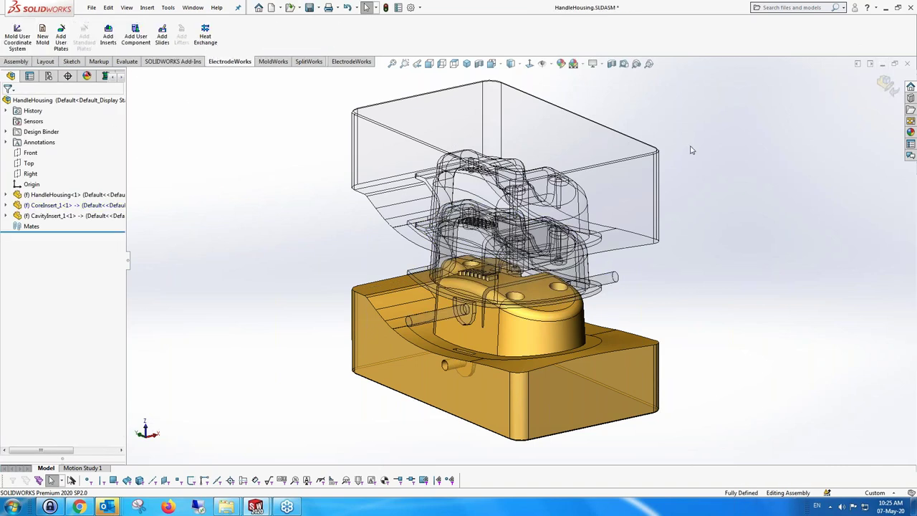
Step: Select the pin body, orbit to check the second pin, and bring up the SplitWorks commands
middle_drag(659, 162, 678, 165)
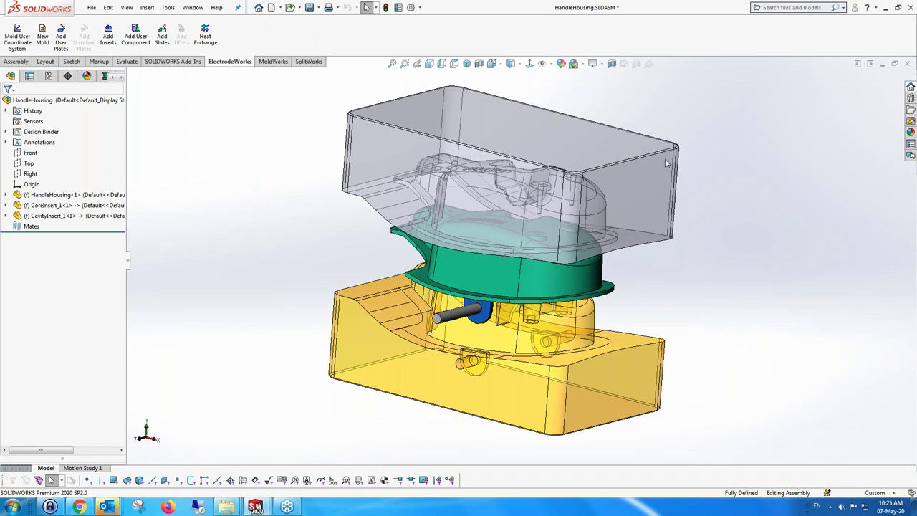
click(464, 321)
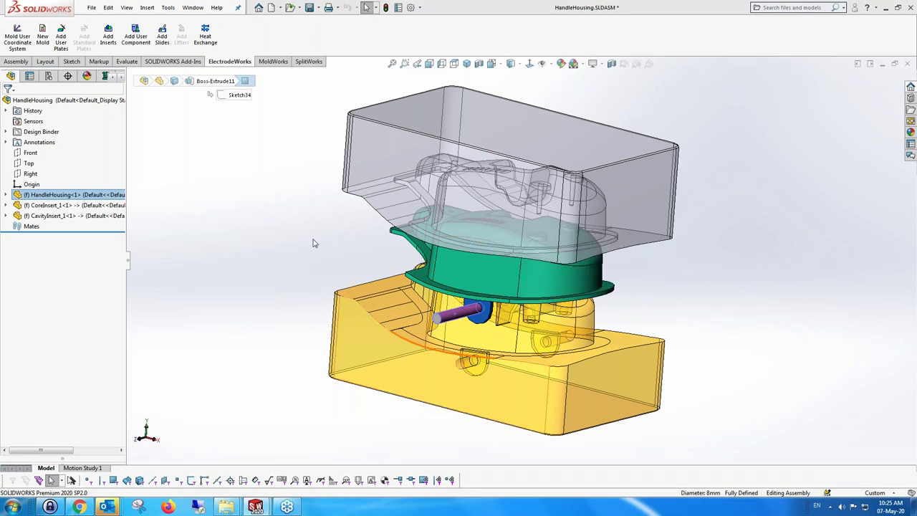
mouse_move(256, 196)
middle_down()
mouse_move(245, 187)
mouse_move(456, 310)
middle_up()
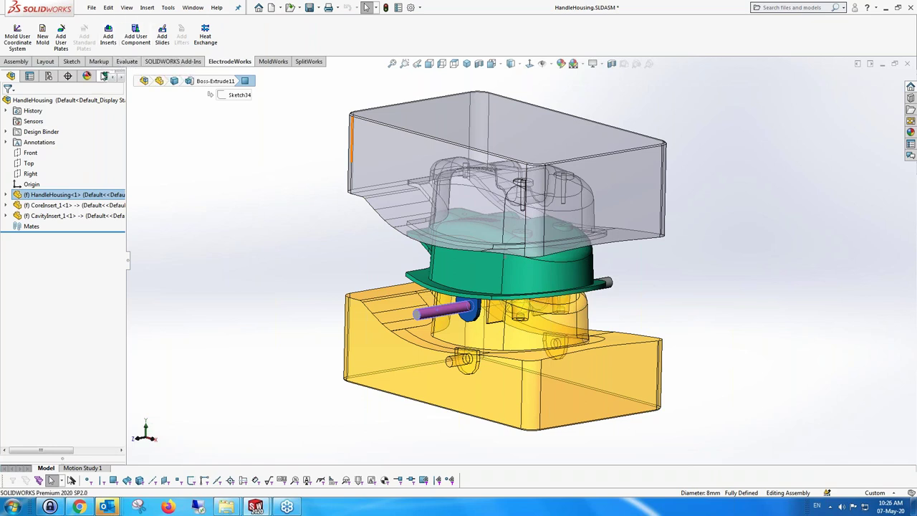
click(310, 63)
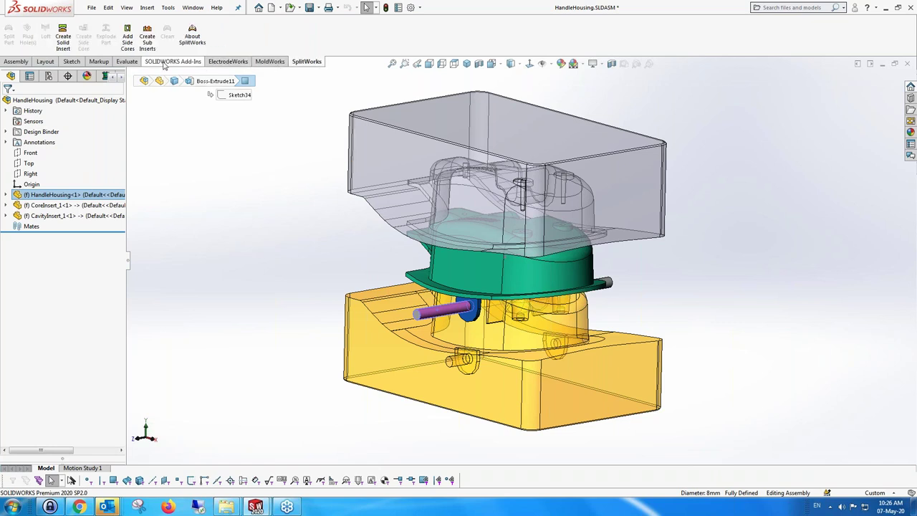
Step: Start Add Side Cores and pick both pin bodies as side-core bodies
click(129, 39)
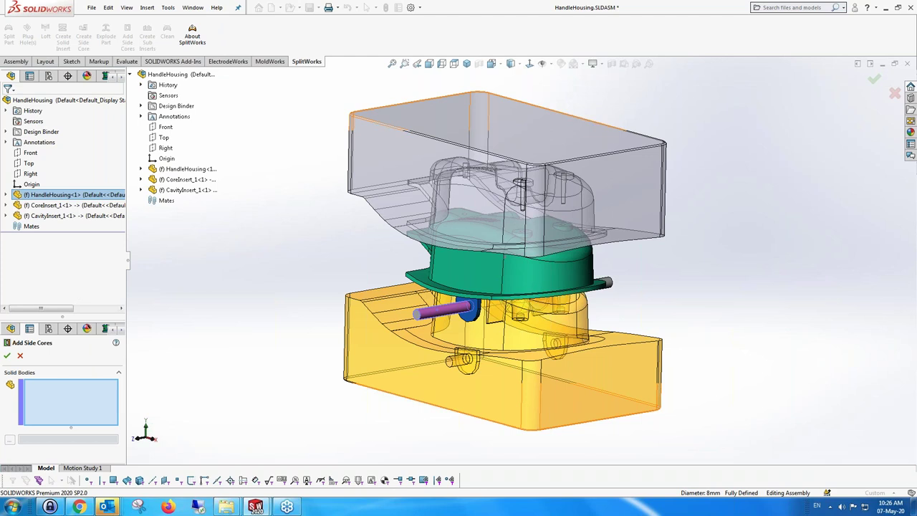
drag(79, 322, 78, 85)
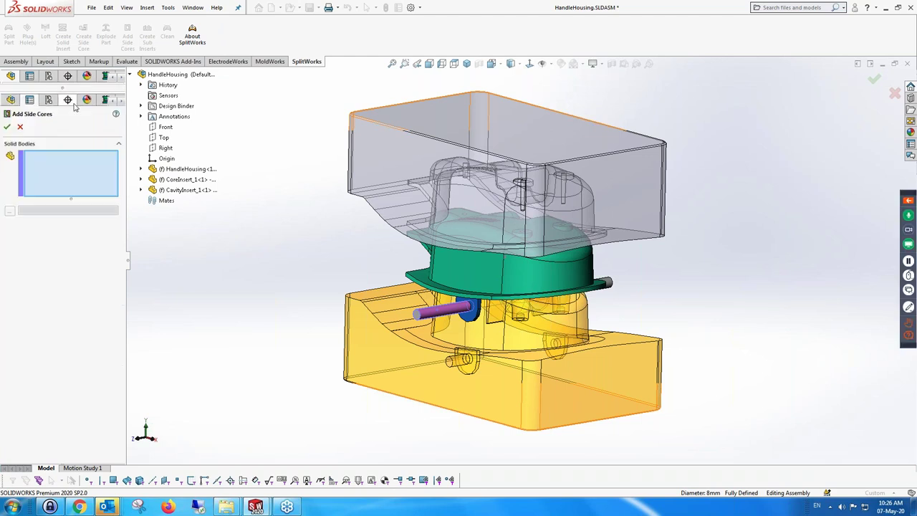
click(430, 314)
click(606, 283)
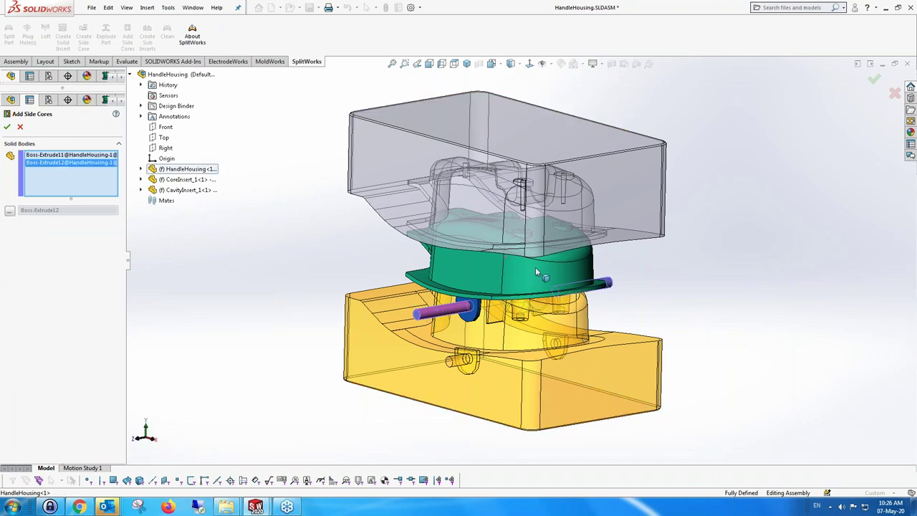
Step: Save the two pins as parts SideCore1 and SideCore2 and confirm the side cores
click(50, 156)
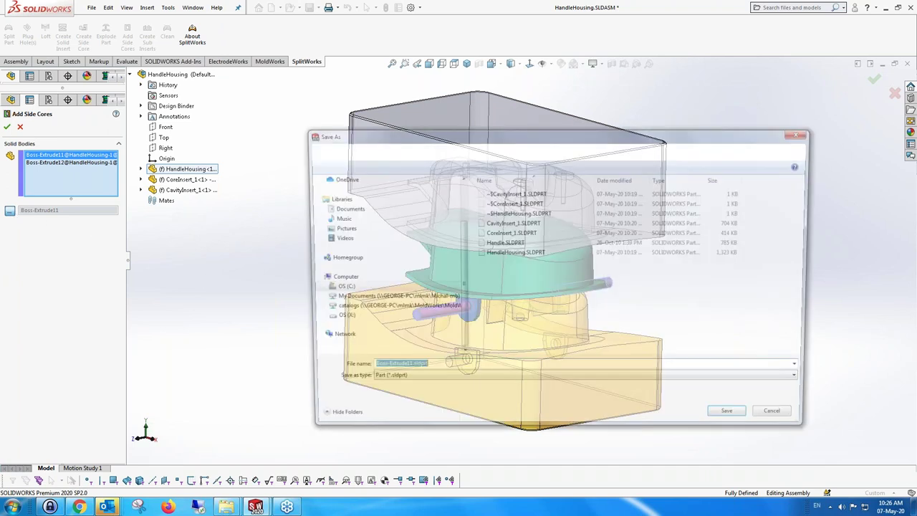
text(SideCore1)
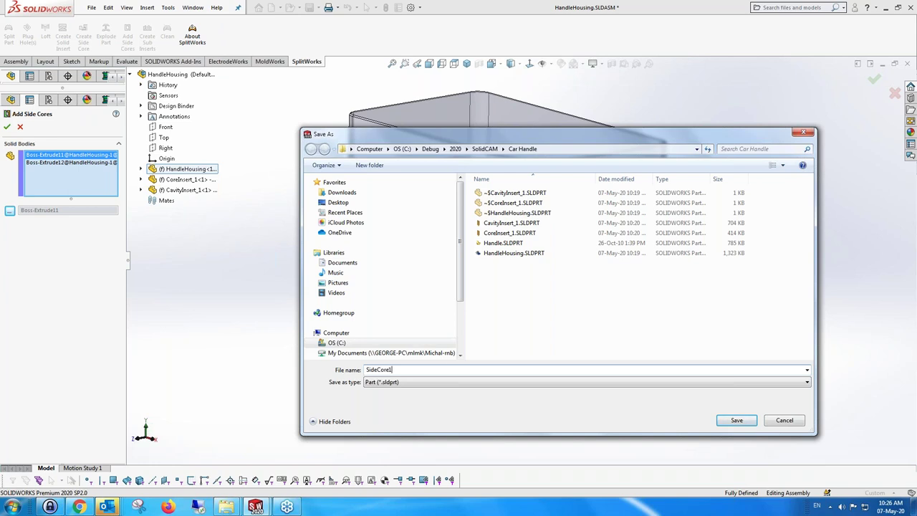
click(727, 423)
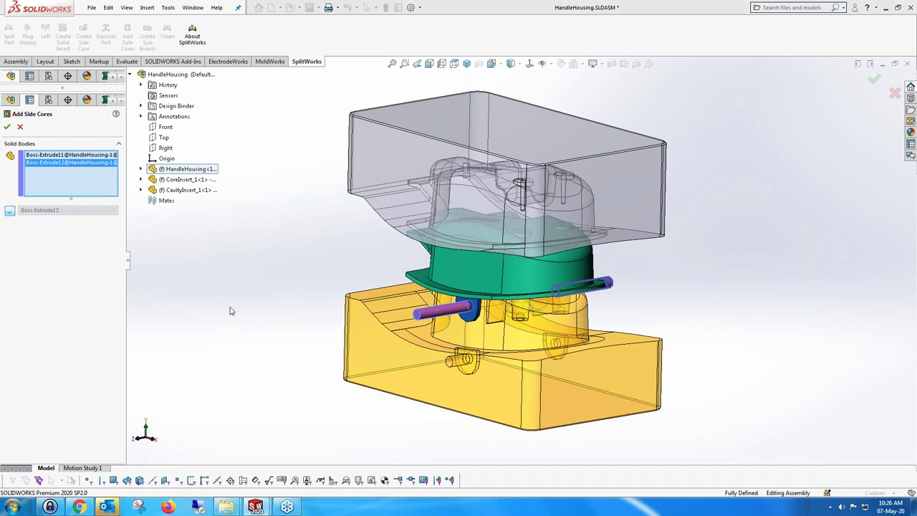
text(Side)
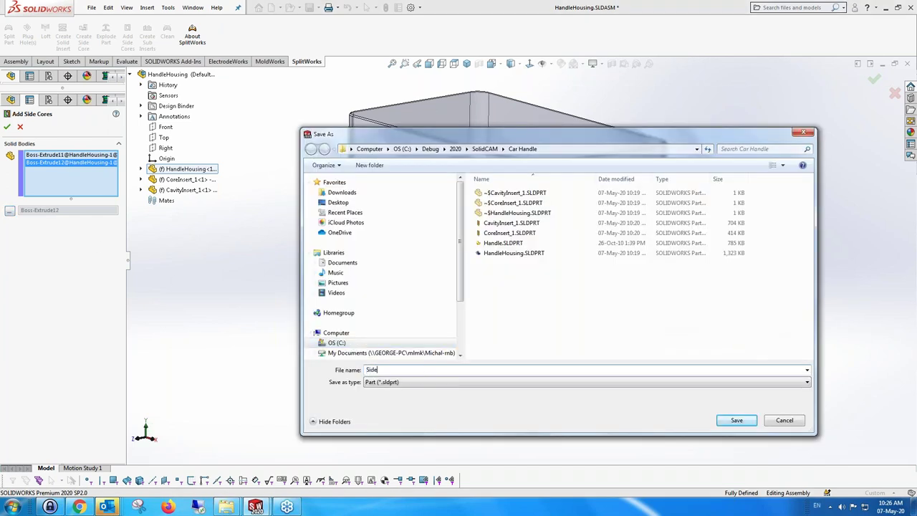
text(Core2)
click(728, 422)
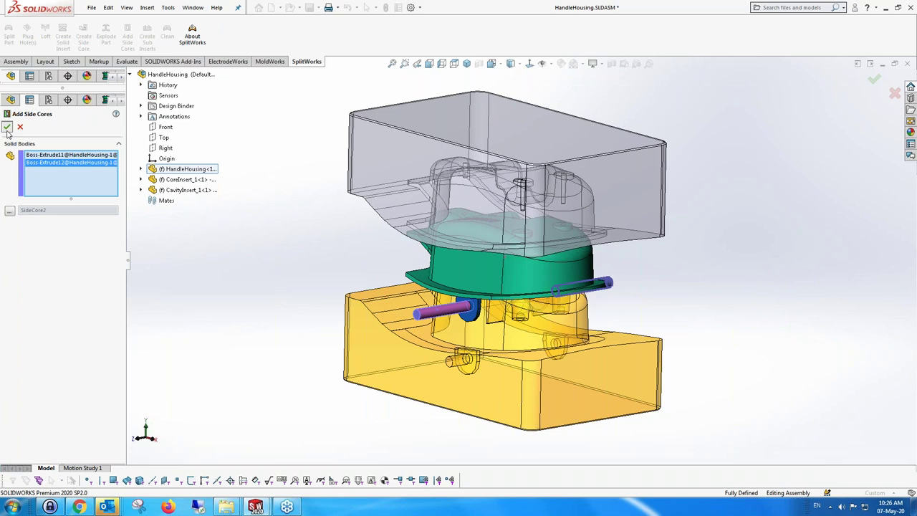
click(6, 127)
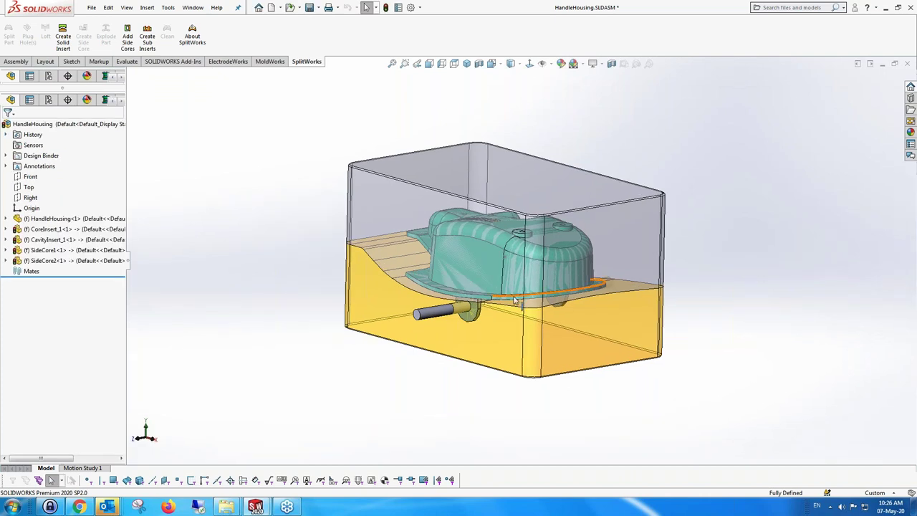
Step: Orbit to a near-front view, merge the tree into one pane, and show configurations
scroll(514, 301, down, 2)
scroll(515, 301, down, 1)
middle_drag(513, 287, 439, 305)
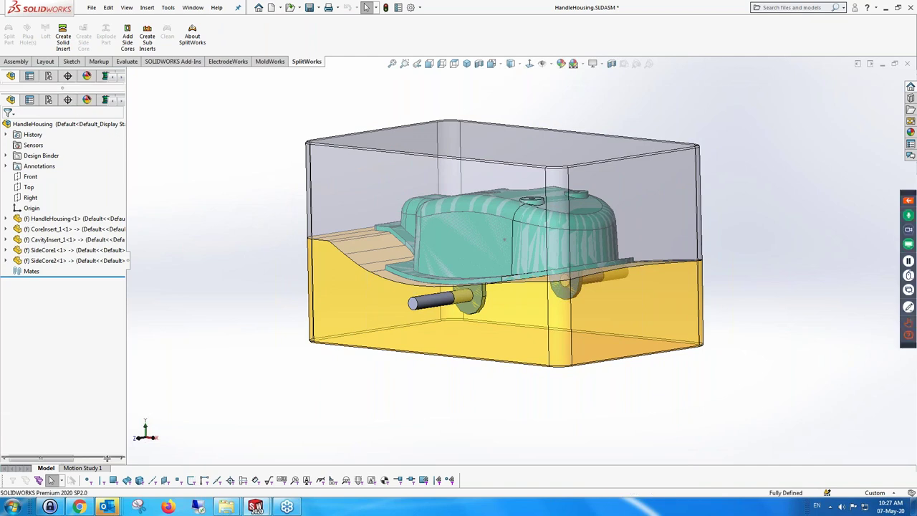
drag(71, 87, 72, 77)
click(49, 76)
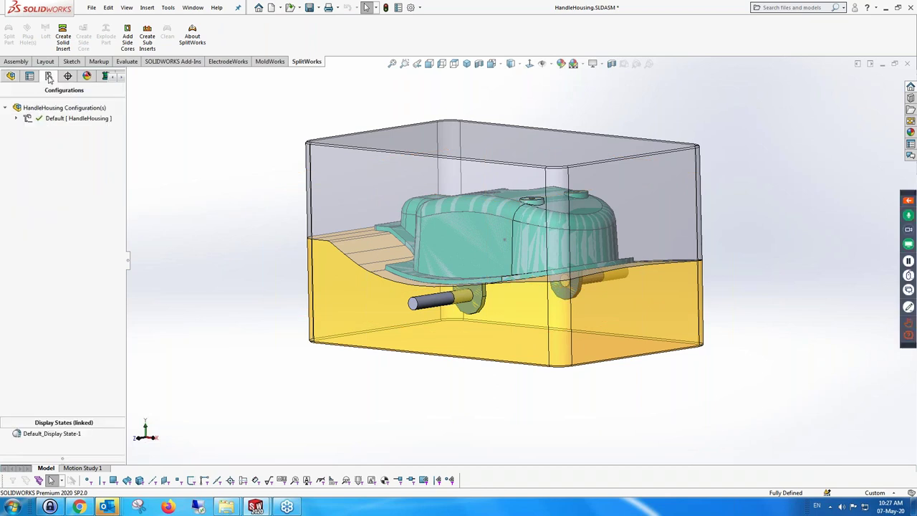
Step: Explode the assembly and open Exploded View1 for editing
click(17, 118)
right_click(72, 128)
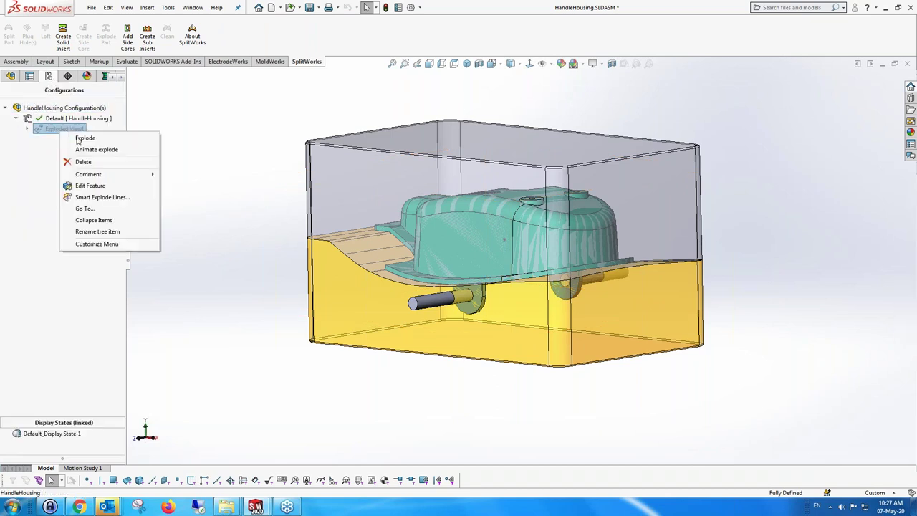
click(70, 138)
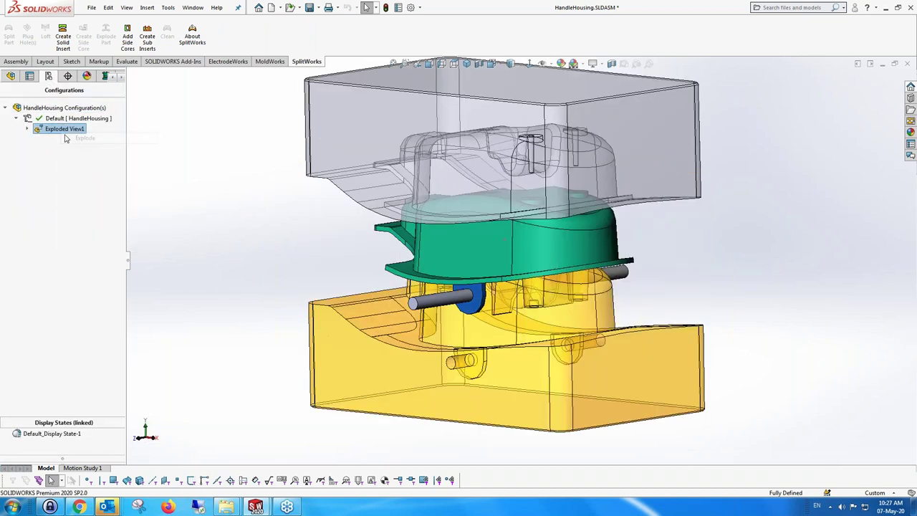
right_click(65, 135)
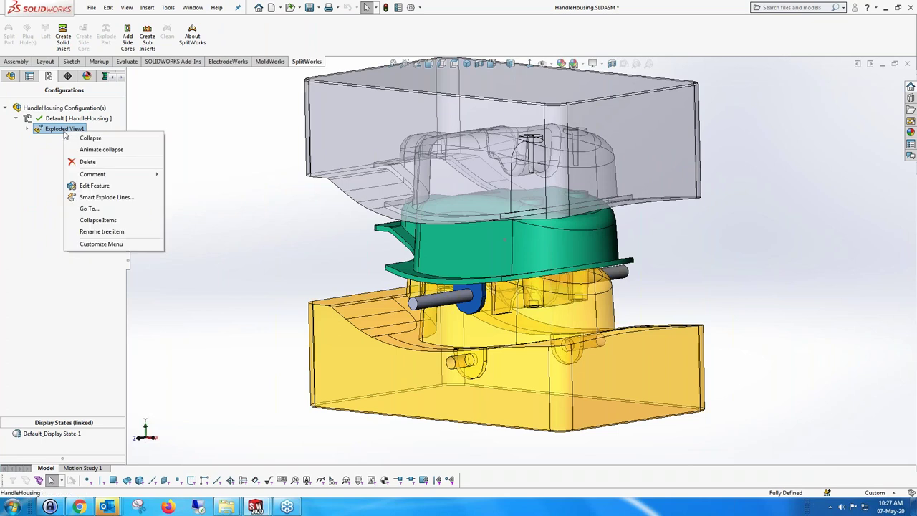
click(109, 187)
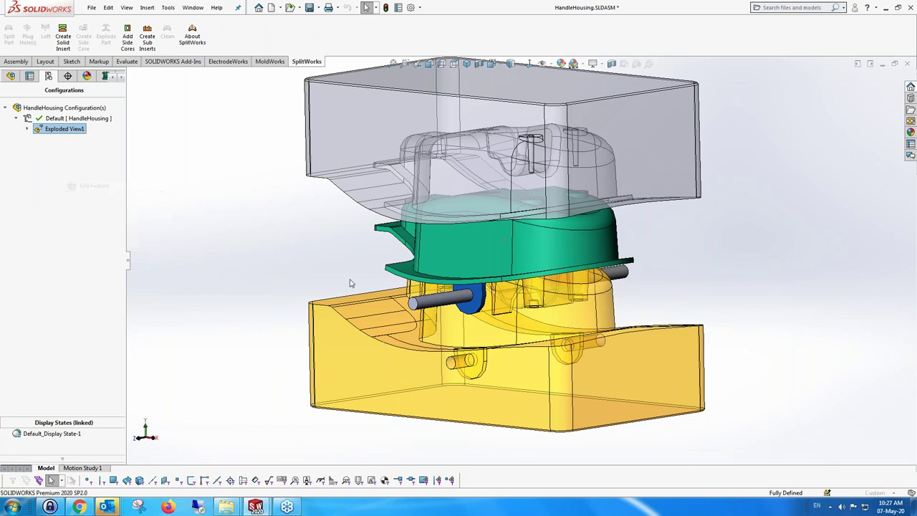
Step: Add explode steps pulling SideCore1 out left and SideCore2 out right, then confirm
click(441, 303)
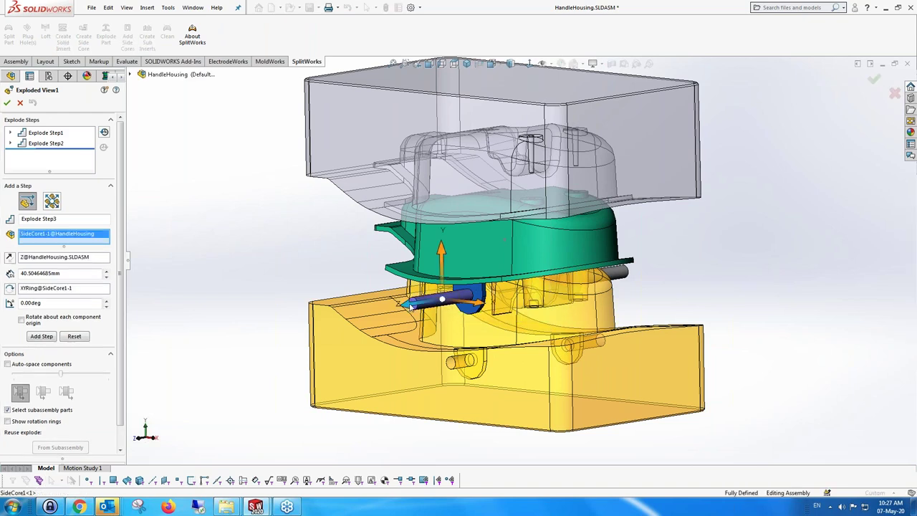
middle_drag(441, 304, 367, 303)
drag(367, 301, 299, 301)
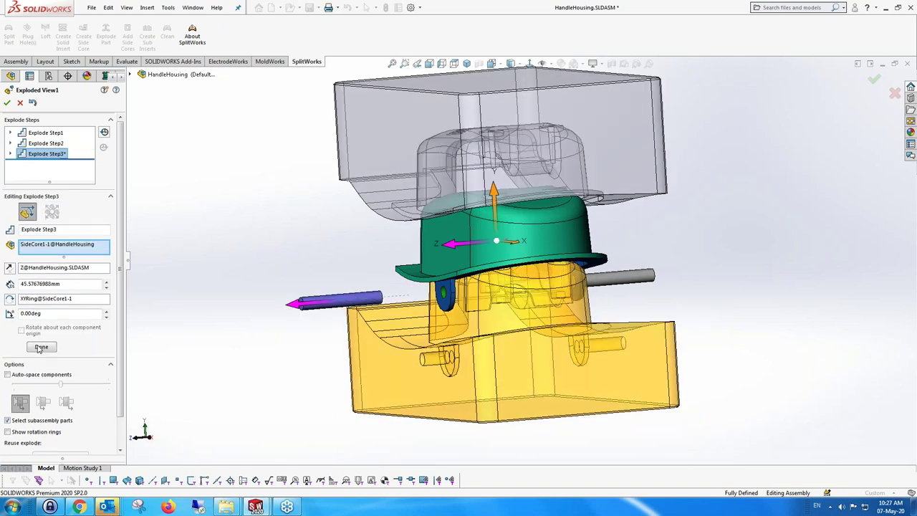
click(613, 281)
drag(588, 282, 588, 280)
click(506, 229)
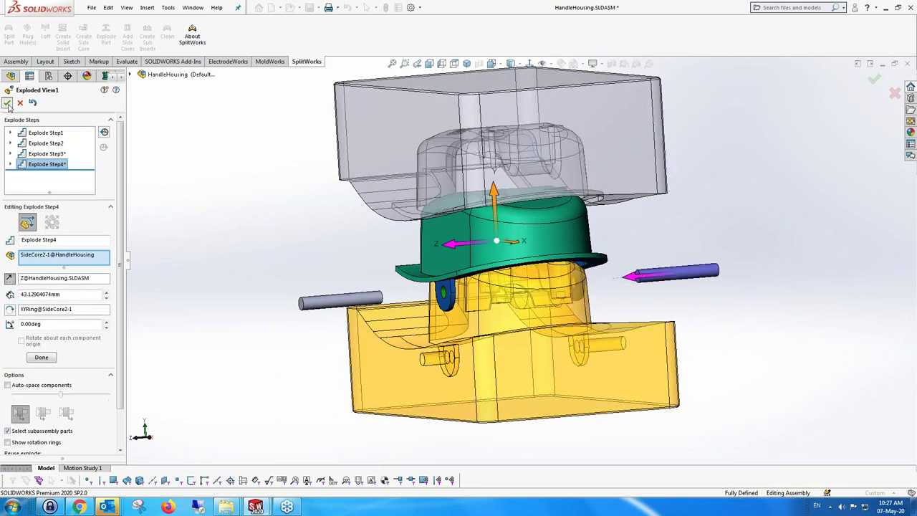
click(6, 104)
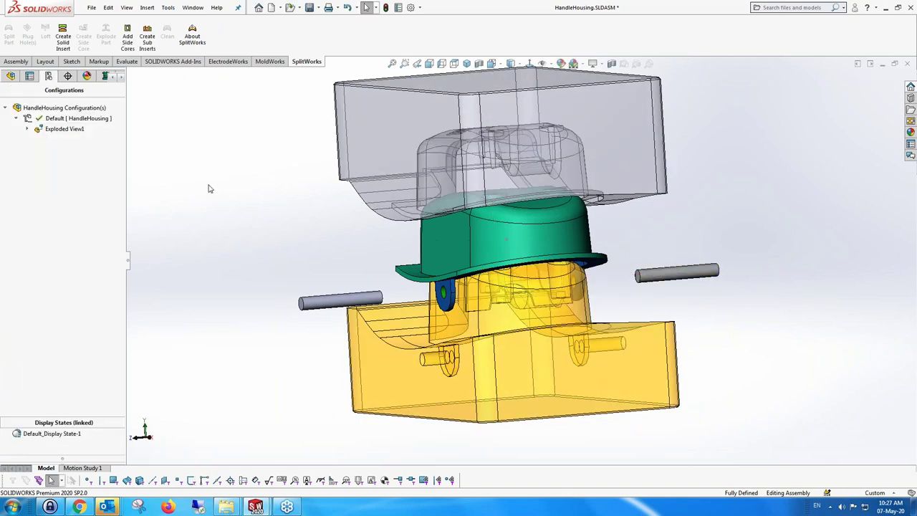
middle_drag(208, 189, 255, 210)
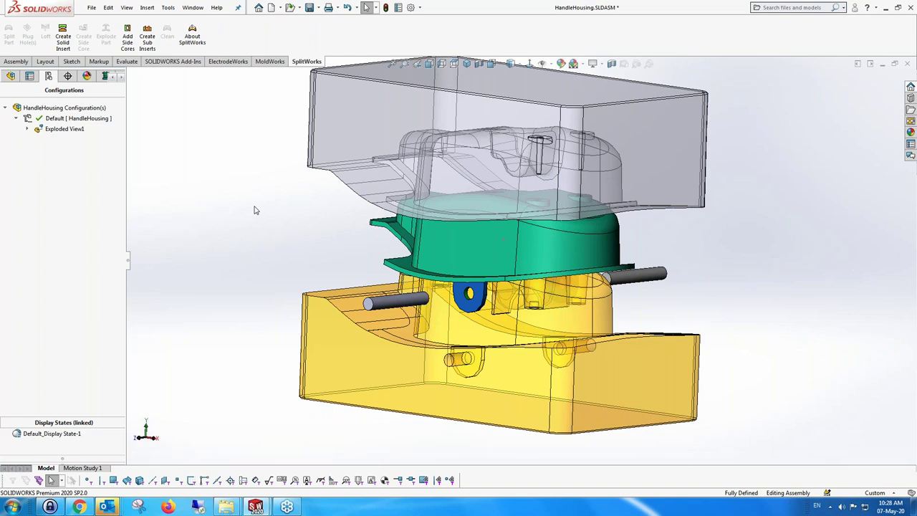
Step: Collapse the exploded HandleHousing assembly and open the CoreInsert_1 part
right_click(72, 134)
click(99, 137)
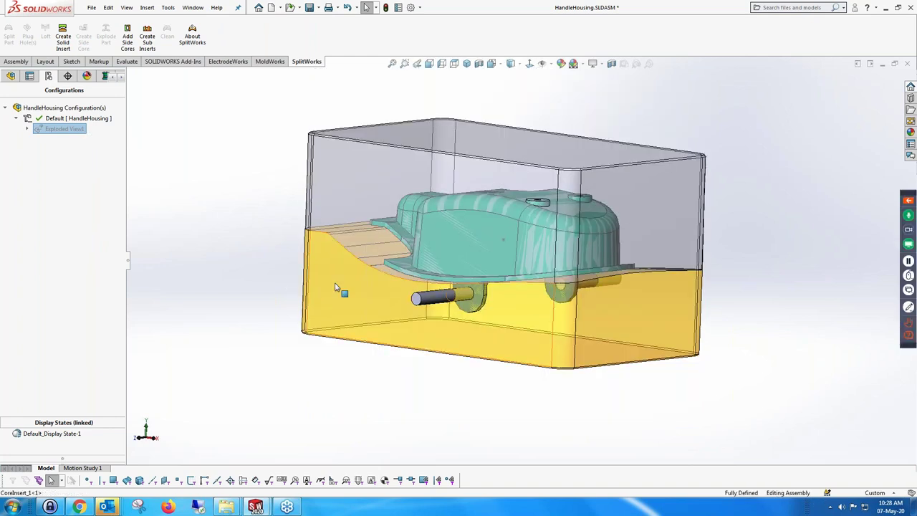
right_click(335, 287)
click(345, 156)
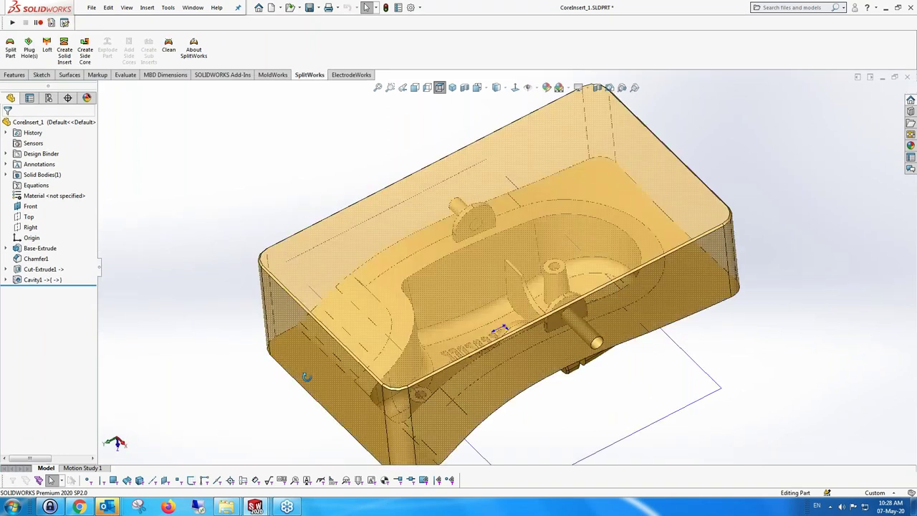
Step: Rotate the core insert and start a new sketch on its front face
middle_drag(502, 286, 352, 260)
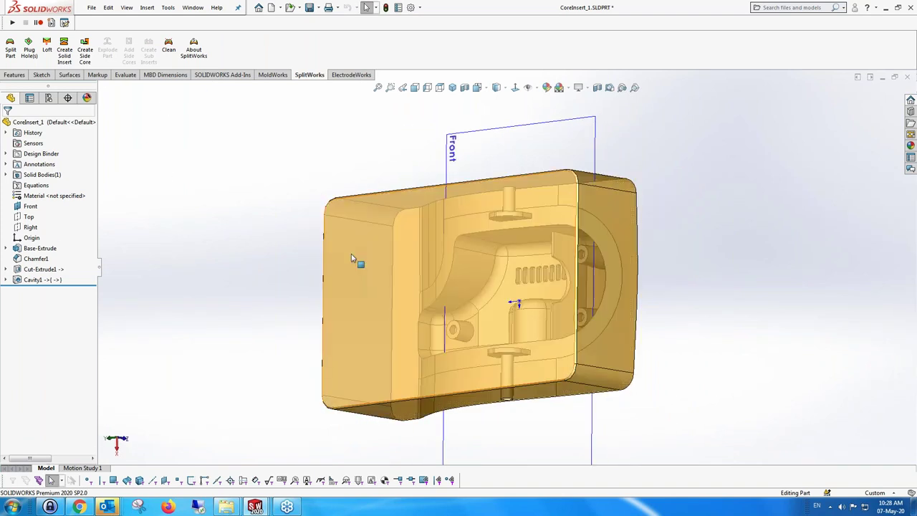
click(351, 259)
click(41, 74)
Step: Draw a corner rectangle around the ribbed slots in Sketch3, then exit the sketch
click(64, 50)
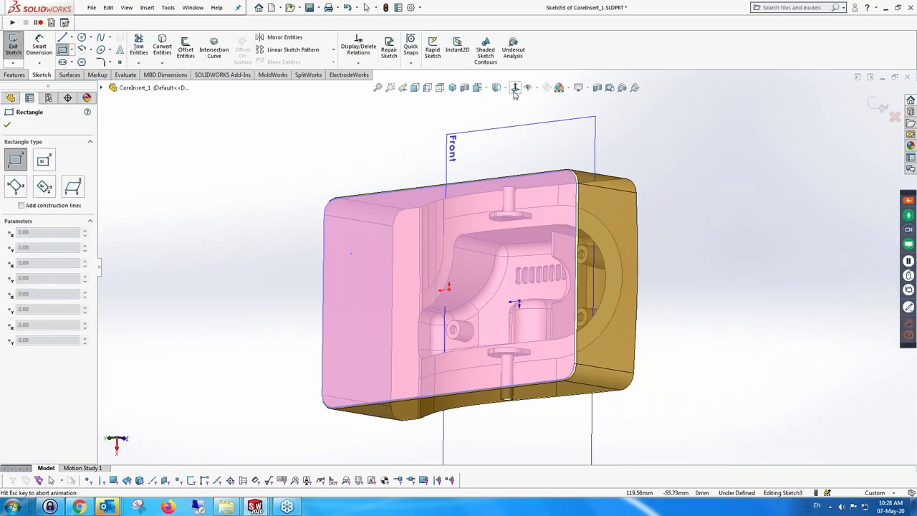
key(ctrl+8)
scroll(534, 230, down, 3)
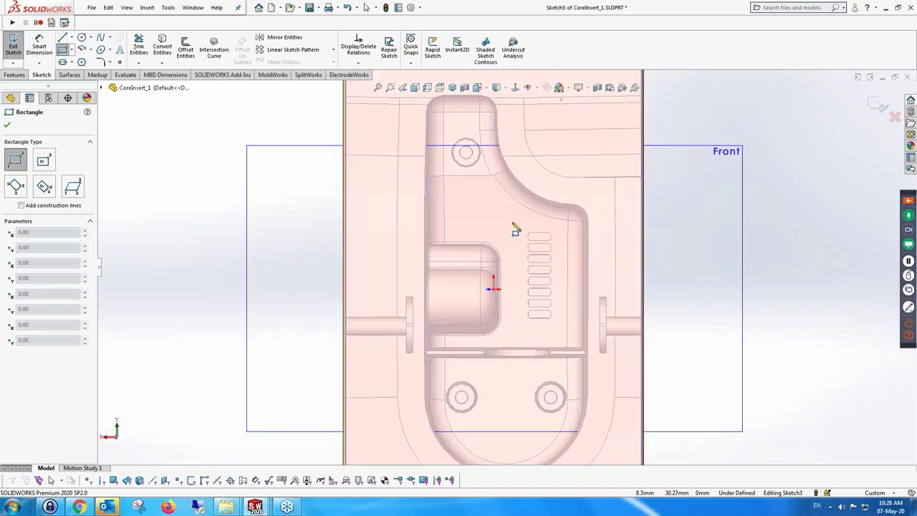
click(512, 223)
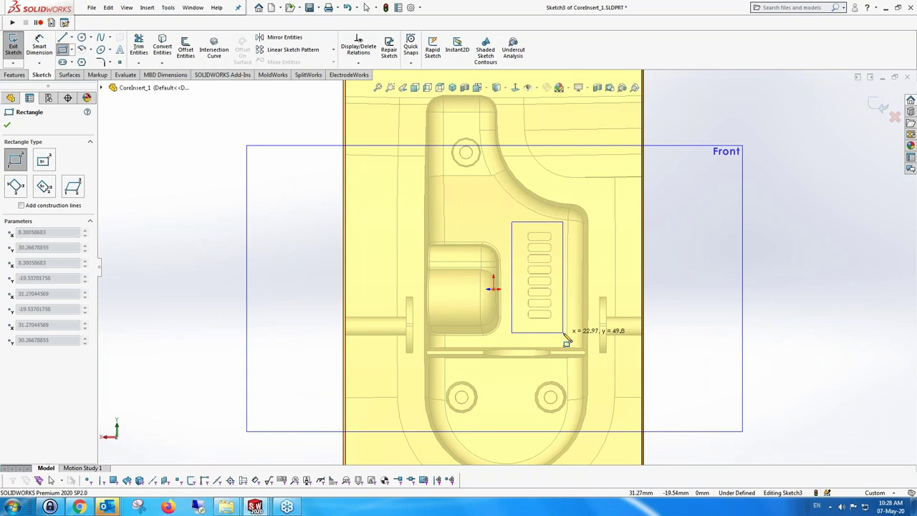
click(565, 334)
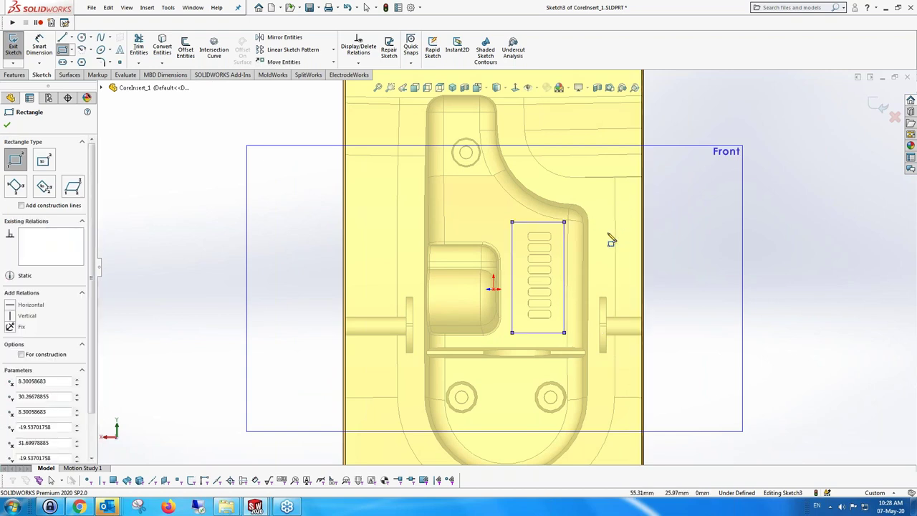
middle_drag(588, 239, 509, 233)
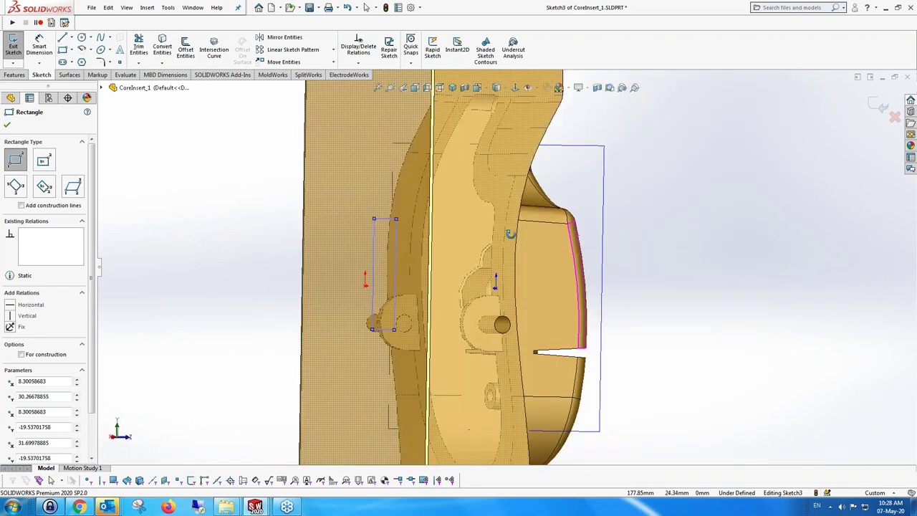
key(ctrl+8)
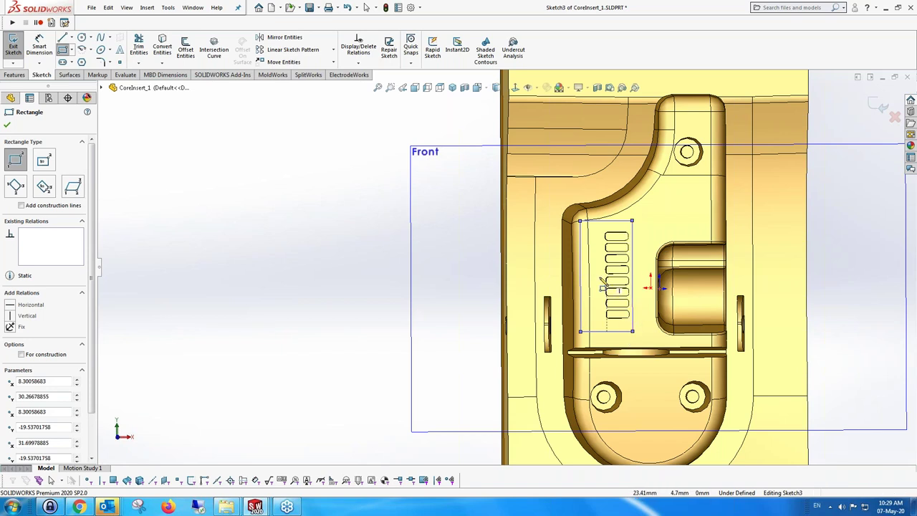
mouse_move(622, 283)
middle_down()
mouse_move(629, 267)
mouse_move(630, 290)
middle_up()
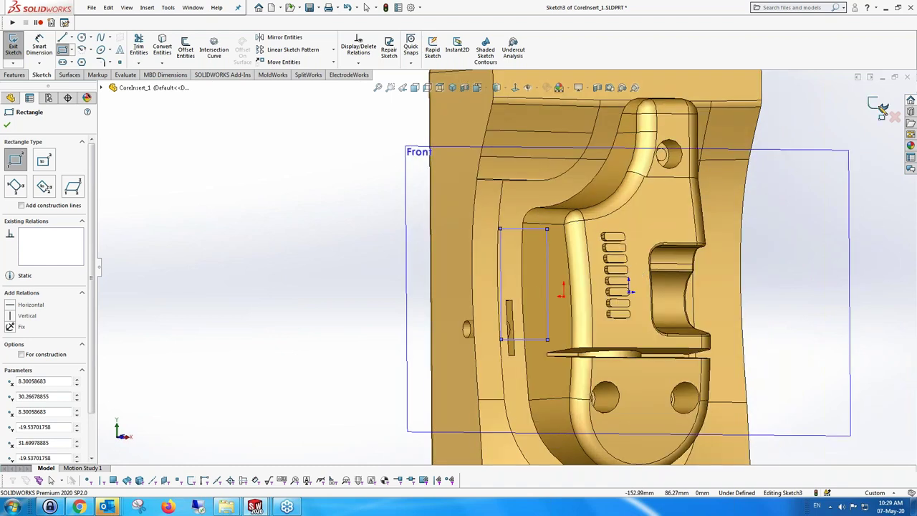
key(ctrl+b)
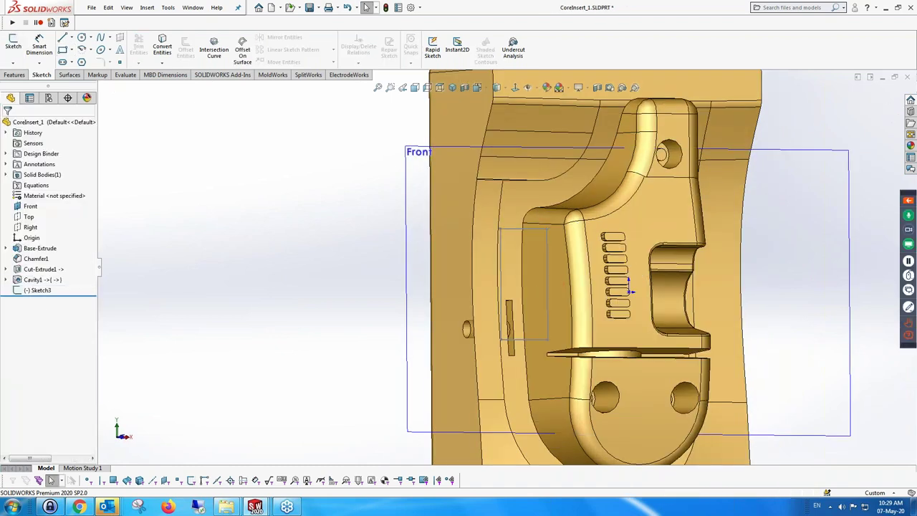
Step: Switch back to the HandleHousing assembly window and its feature tree
click(192, 7)
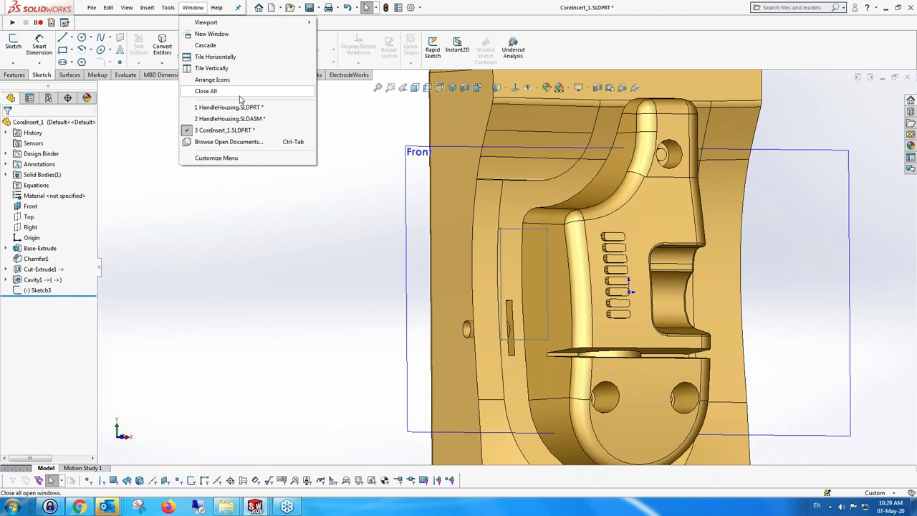
click(253, 120)
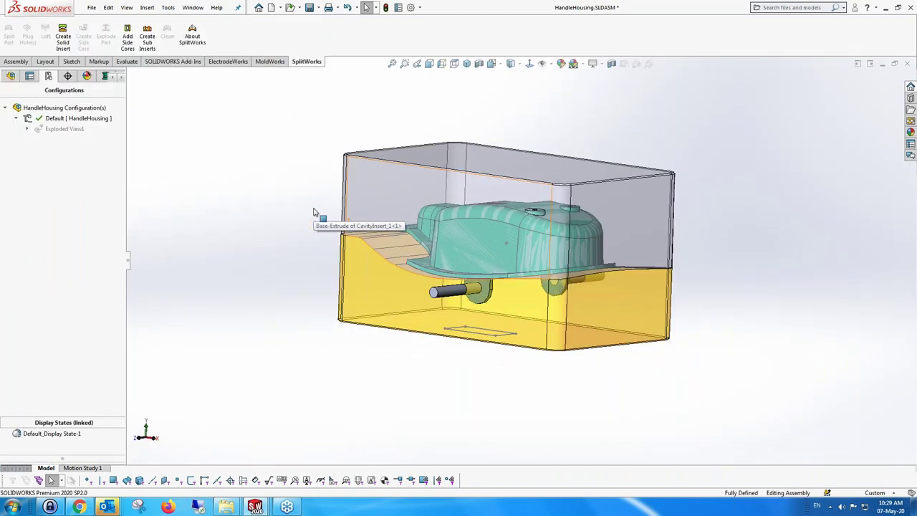
middle_drag(313, 212, 326, 216)
click(11, 76)
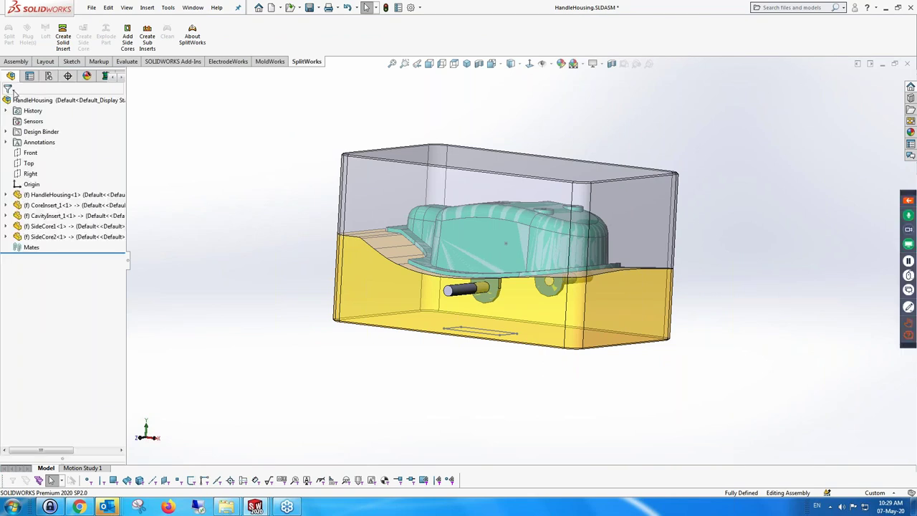
Step: Hide all assembly components, then show only CoreInsert_1 again
click(43, 99)
right_click(48, 100)
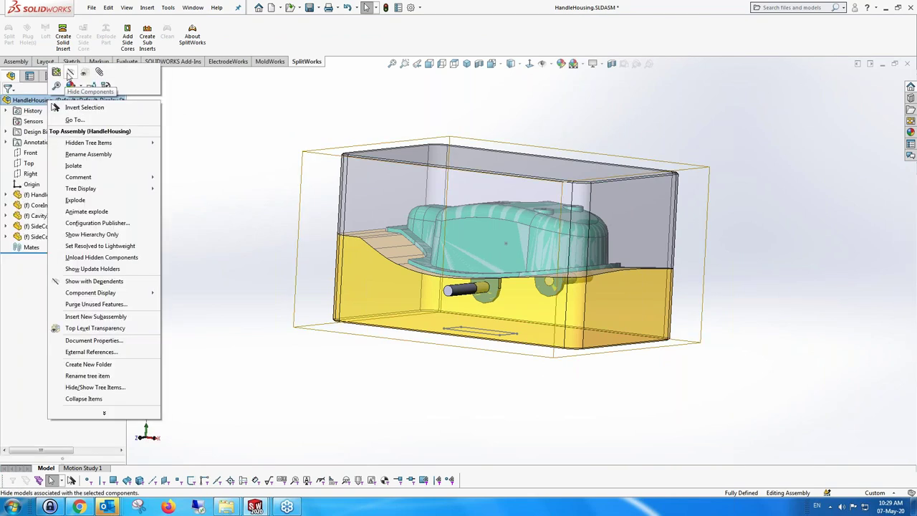
click(70, 74)
click(52, 206)
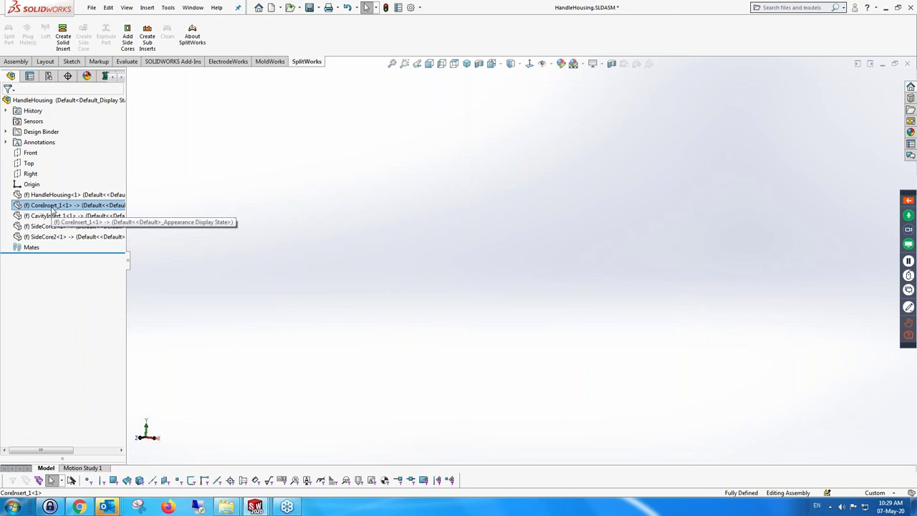
right_click(51, 208)
click(102, 177)
click(261, 247)
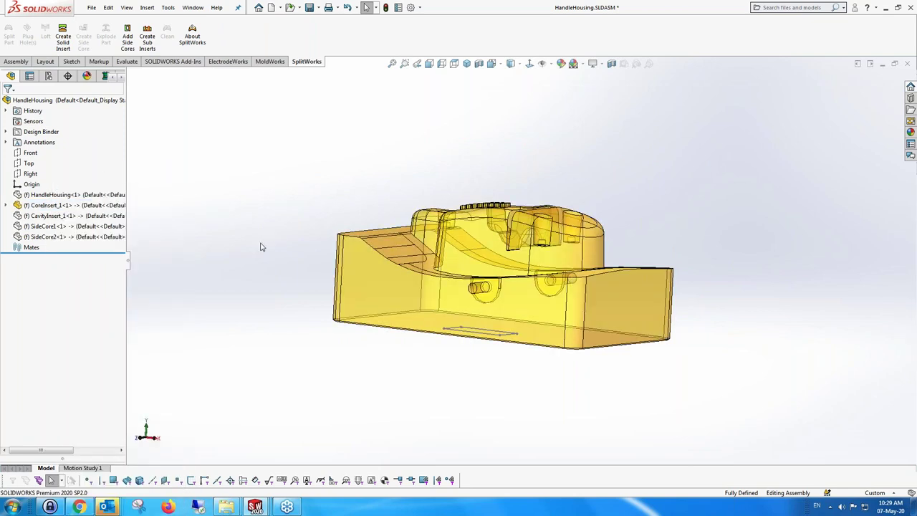
middle_drag(261, 248, 246, 201)
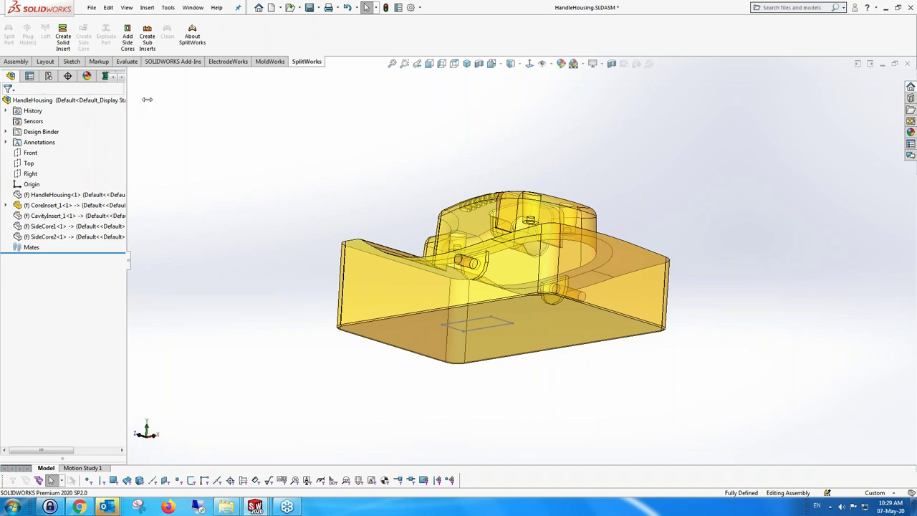
drag(130, 103, 149, 103)
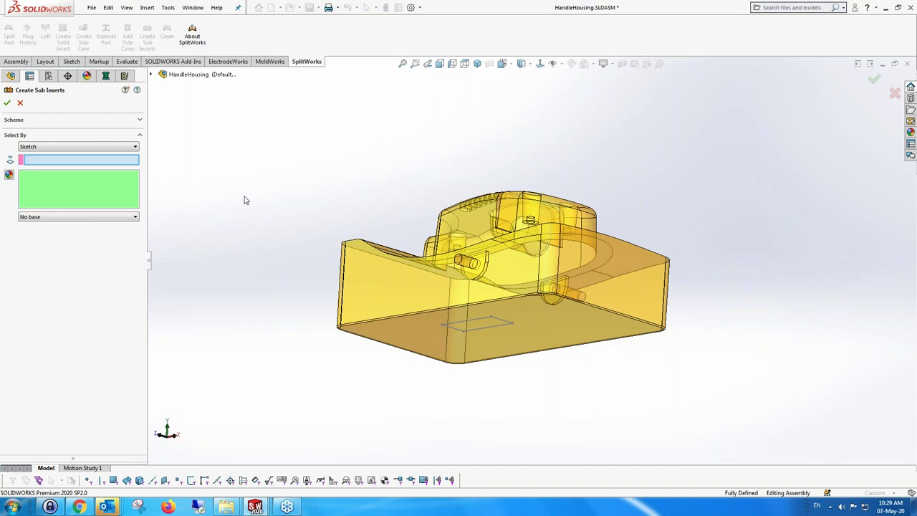
Step: Select the rectangle sketch, Sketch3, as the sub-insert outline by sketch
click(134, 147)
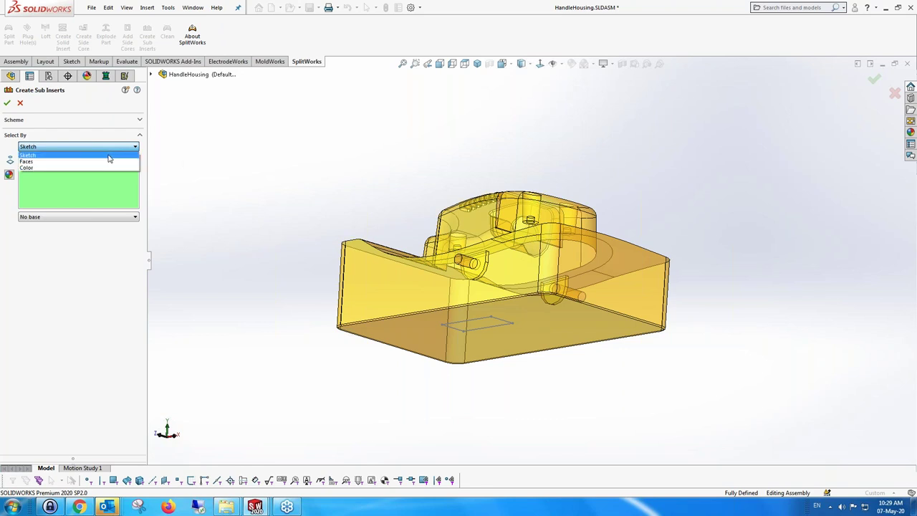
click(107, 155)
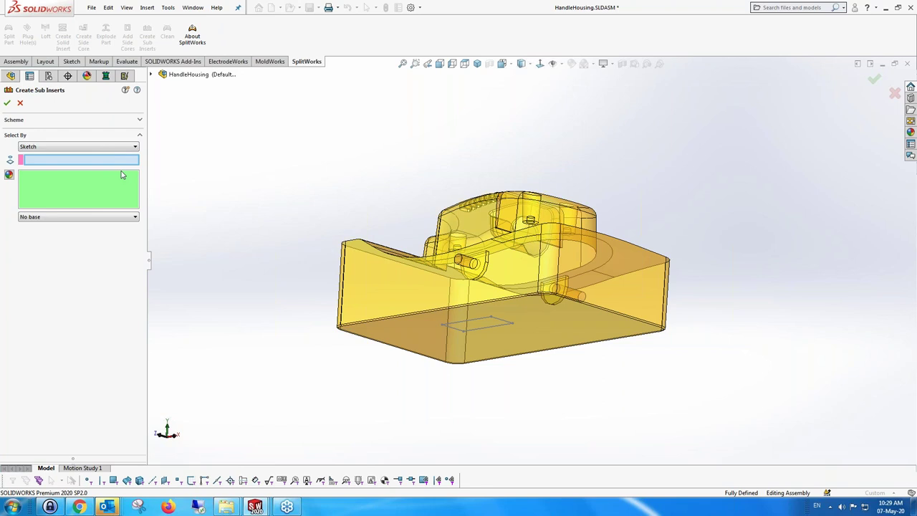
click(458, 327)
mouse_move(459, 327)
middle_down()
mouse_move(320, 225)
mouse_move(321, 287)
middle_up()
scroll(504, 248, down, 4)
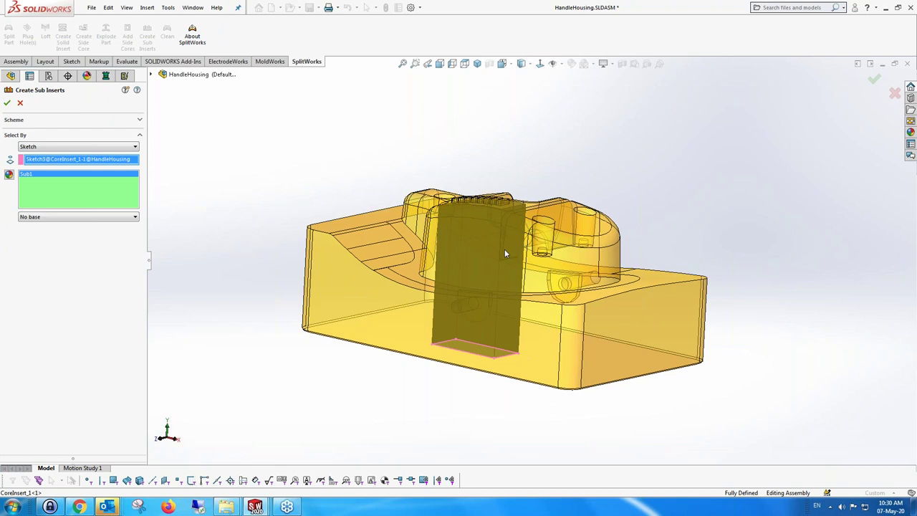
Step: Set the sub-insert base to No base, confirm Sub1, and collapse CoreInsert_1
click(135, 217)
click(126, 233)
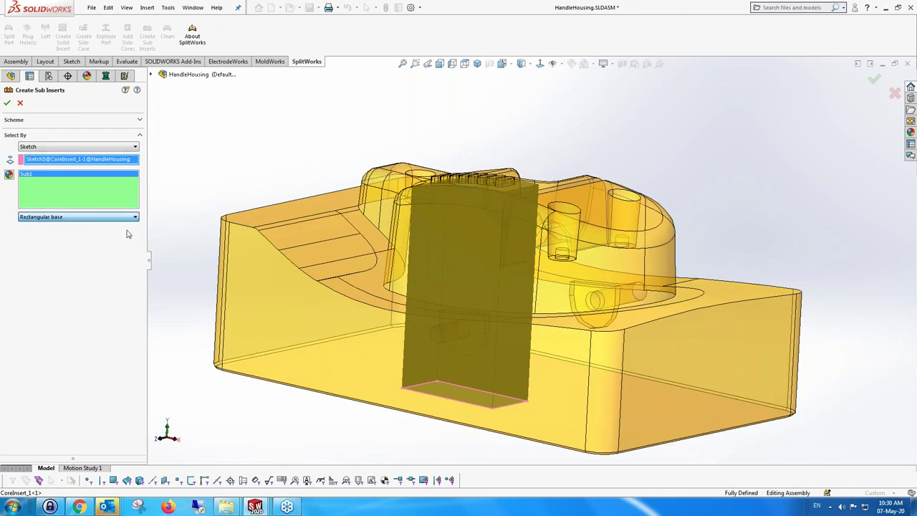
click(135, 217)
click(123, 225)
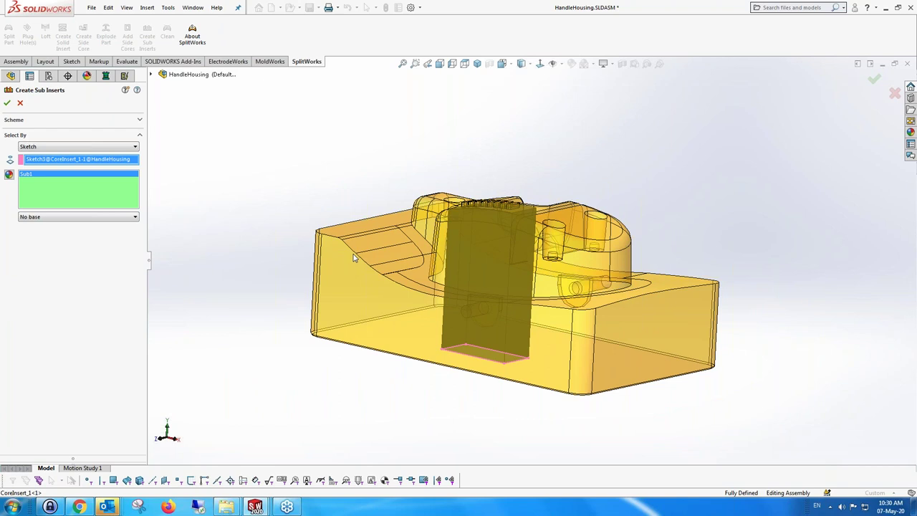
mouse_move(366, 251)
middle_down()
mouse_move(335, 278)
mouse_move(349, 255)
middle_up()
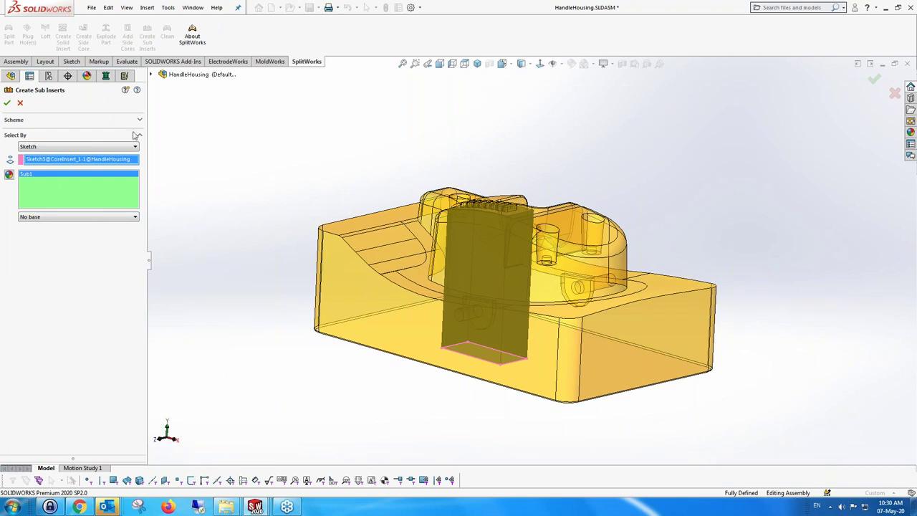
click(7, 103)
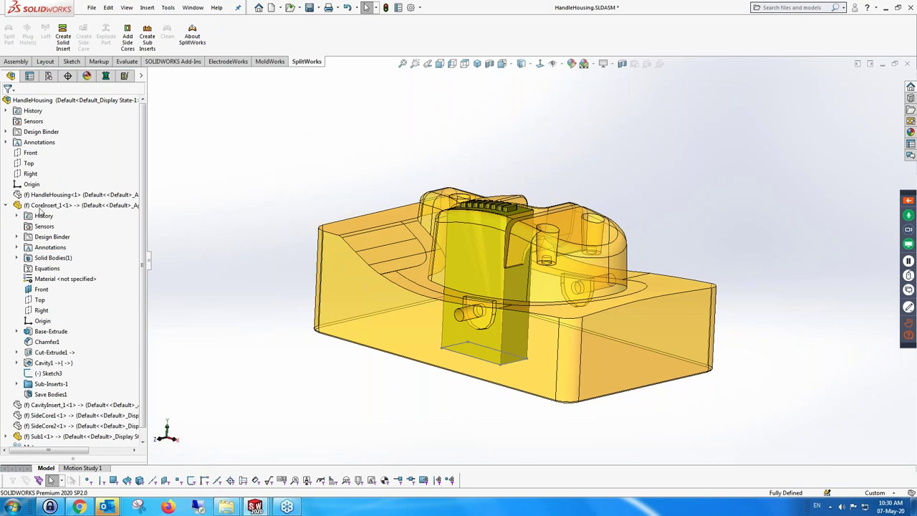
click(7, 206)
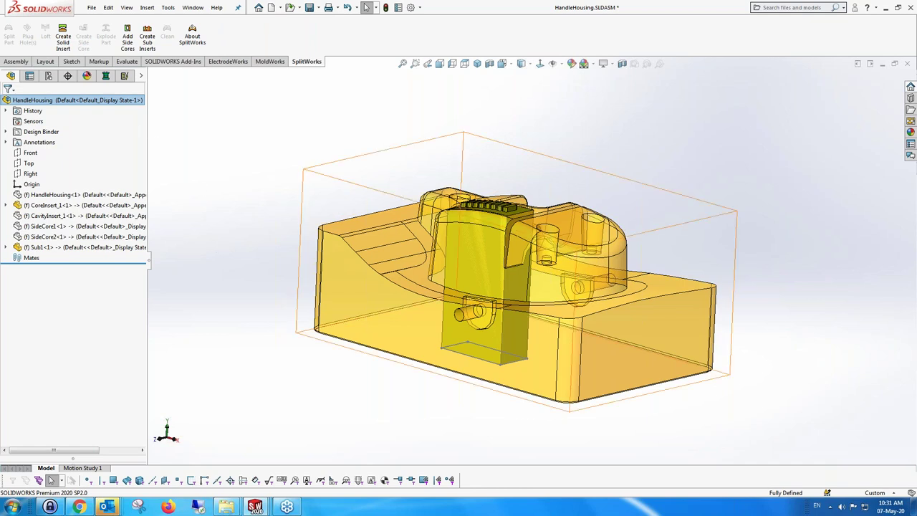
Step: Explode the assembly with Exploded View1, collapsing and re-exploding it
click(49, 75)
right_click(64, 130)
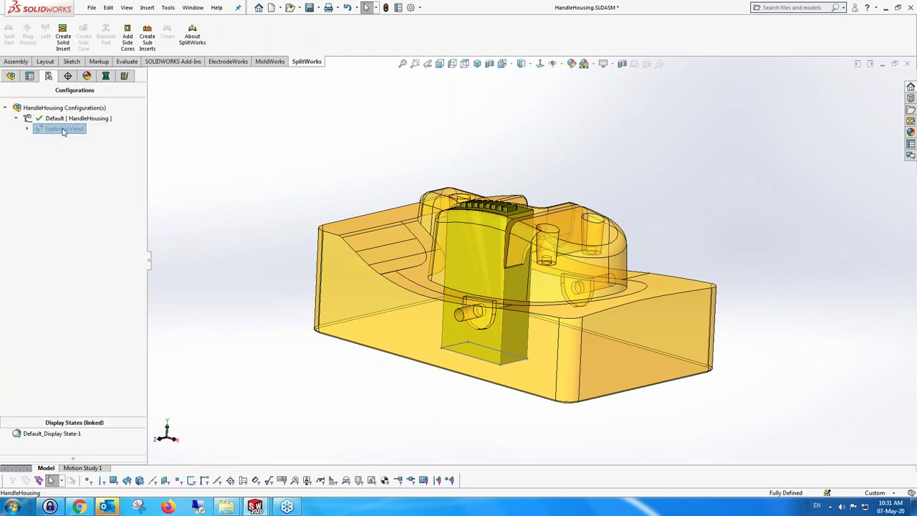
click(90, 135)
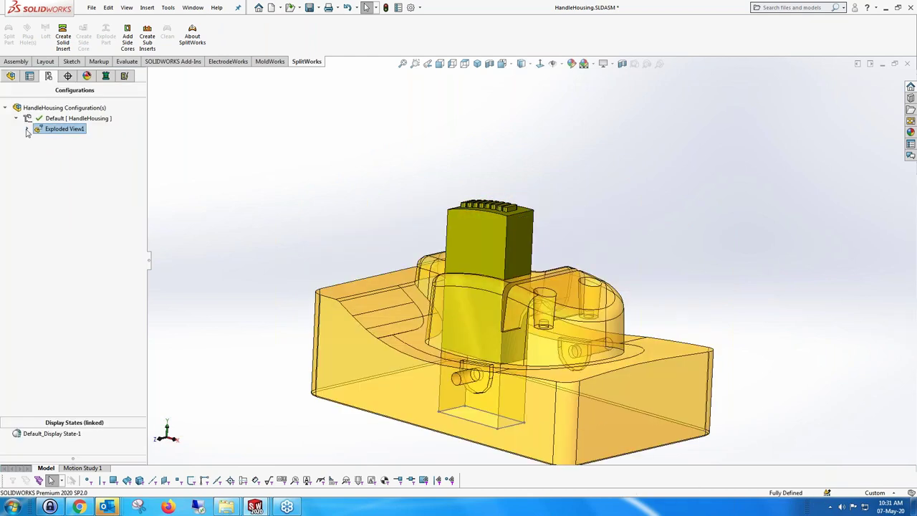
click(27, 130)
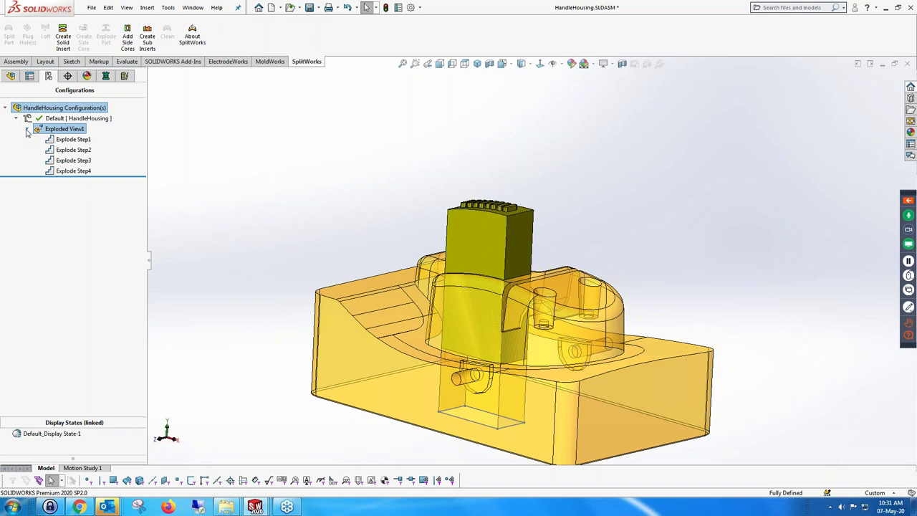
right_click(69, 132)
click(85, 138)
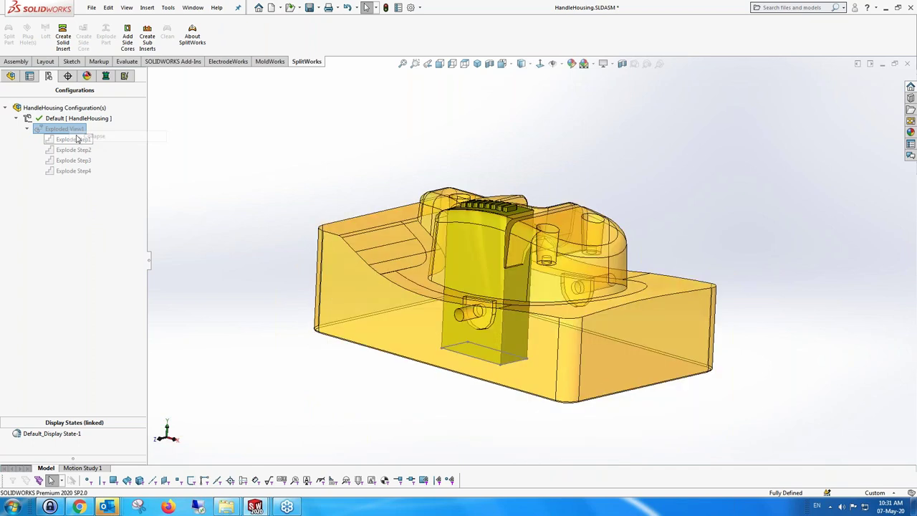
right_click(69, 132)
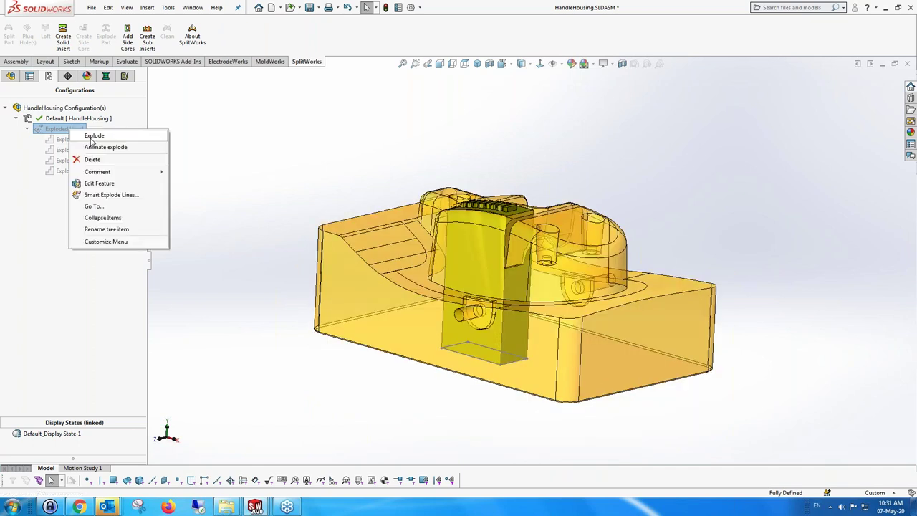
click(92, 136)
Step: Show all hidden HandleHousing components again
click(65, 107)
click(11, 75)
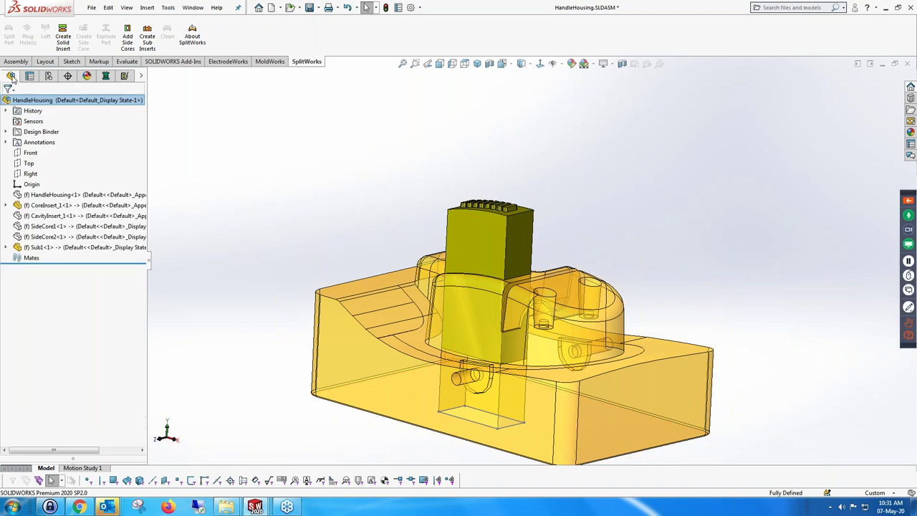
right_click(50, 103)
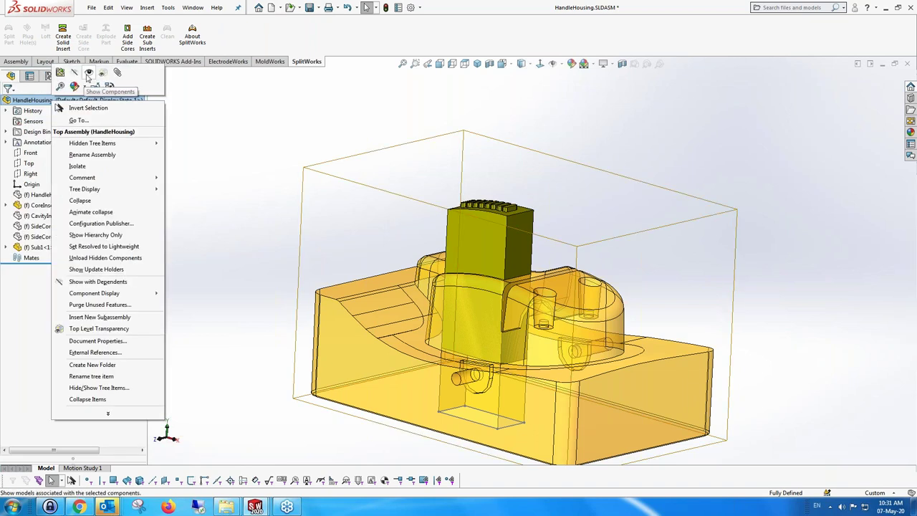
click(89, 74)
click(242, 204)
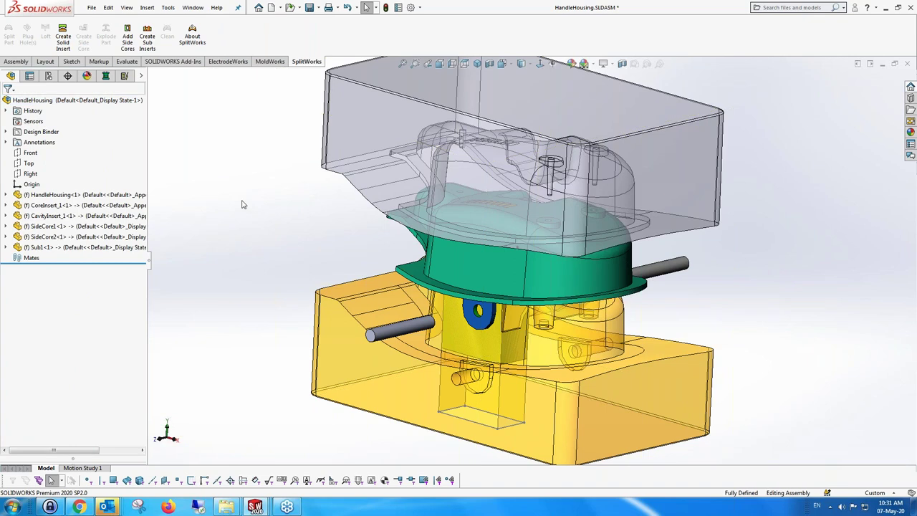
middle_drag(242, 204, 234, 169)
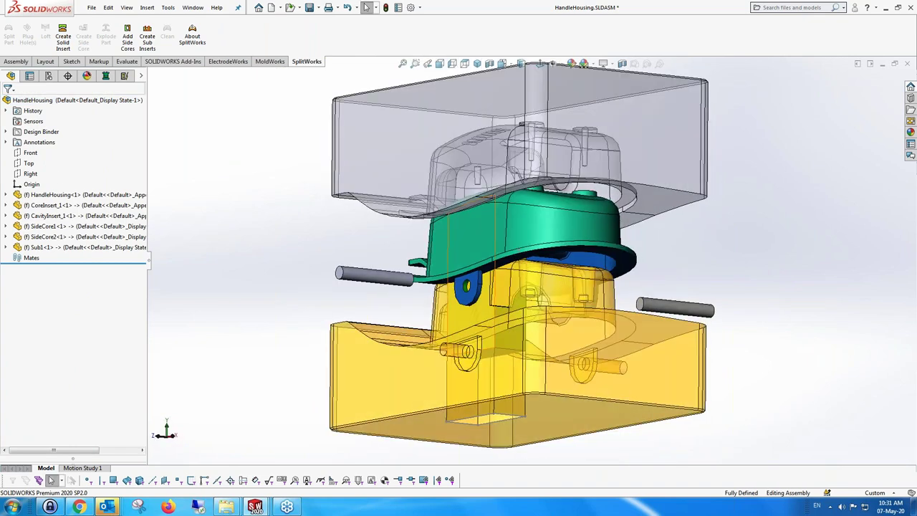
Step: Edit the Exploded View1 feature from the ConfigurationManager
click(49, 76)
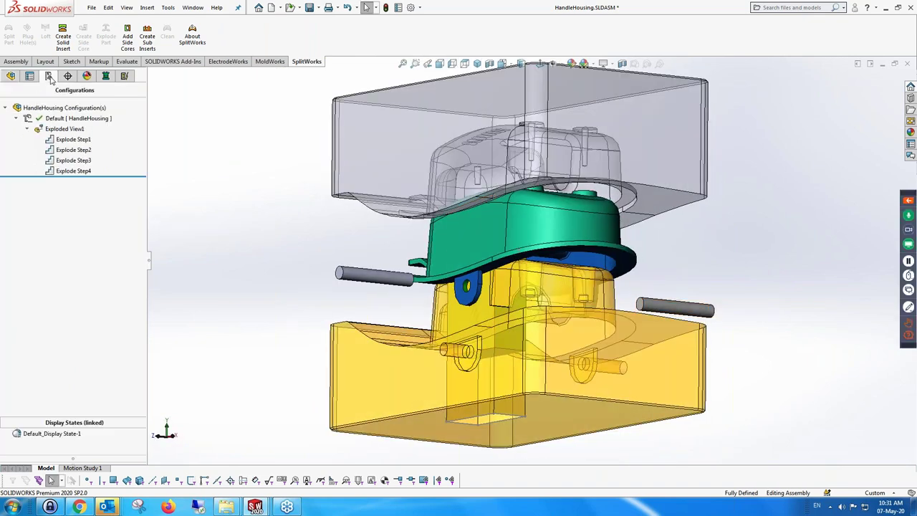
right_click(65, 129)
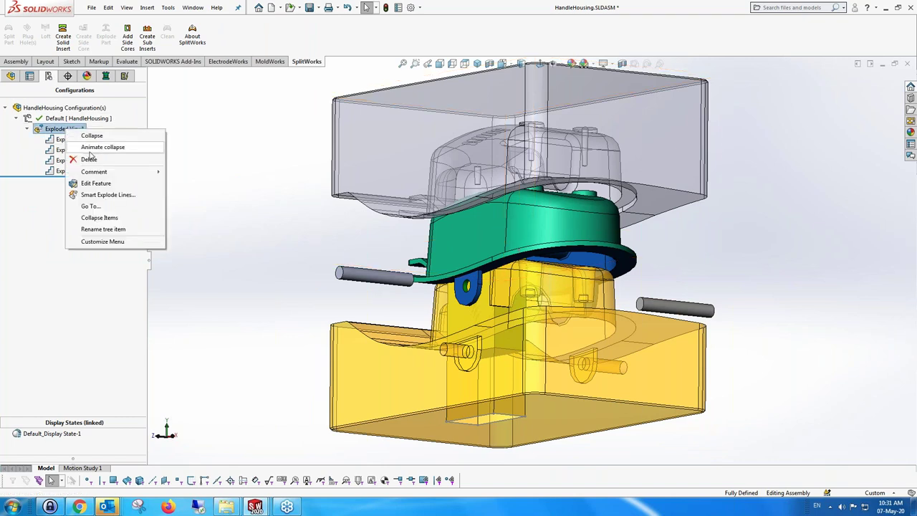
click(108, 184)
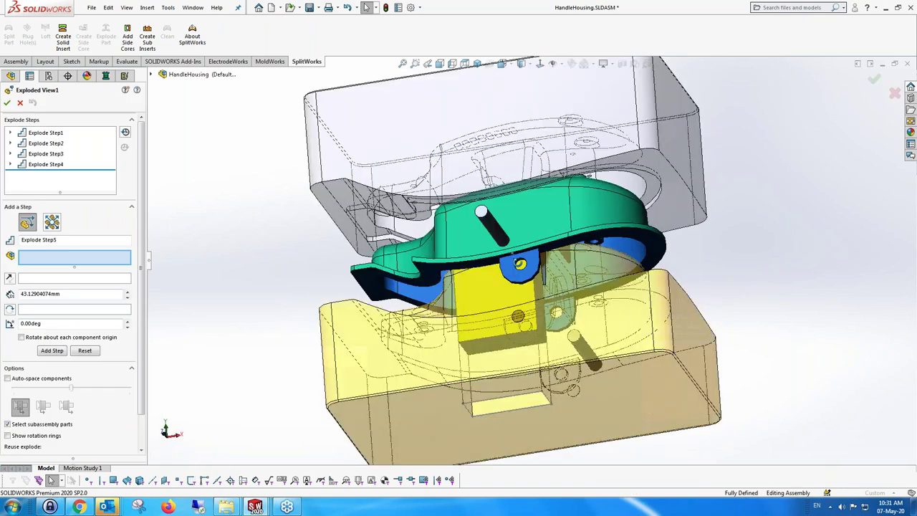
Step: Add Explode Step5 dragging Sub1-1 down out of the housing, and close the editor
click(444, 261)
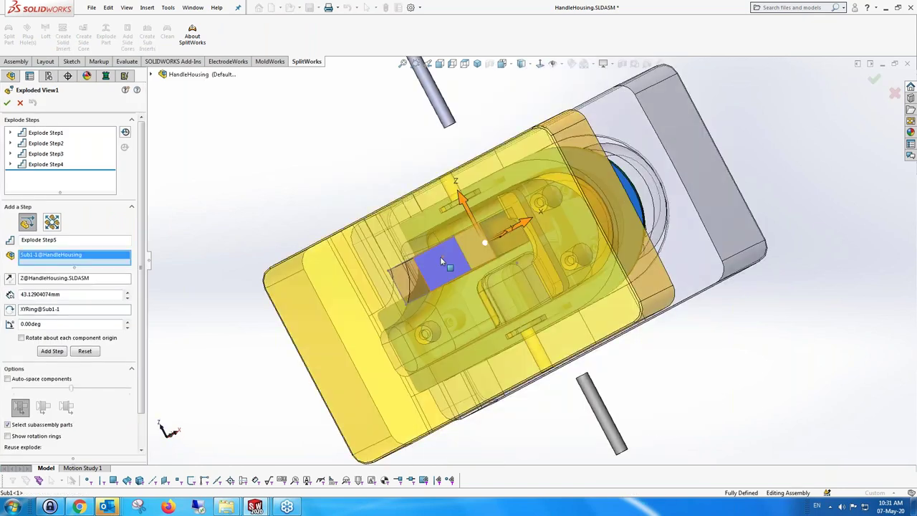
middle_drag(465, 265, 522, 227)
drag(522, 226, 456, 393)
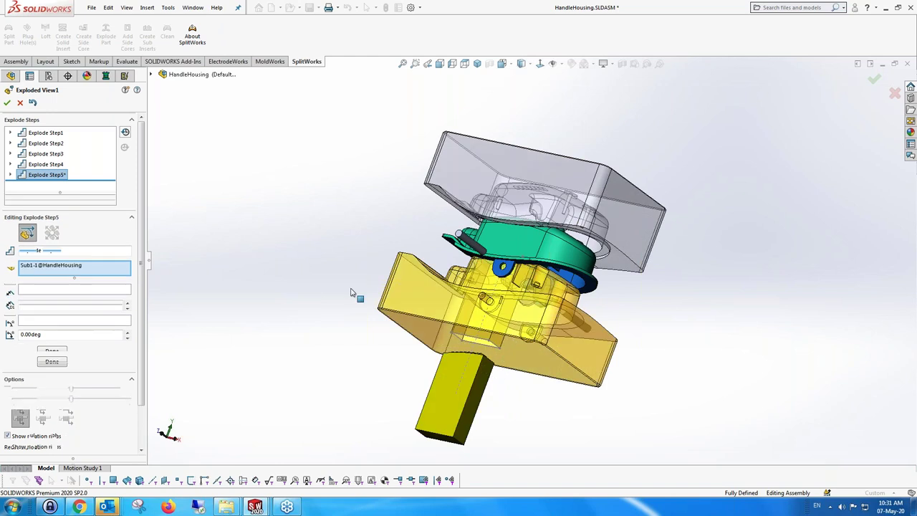
click(518, 254)
click(21, 103)
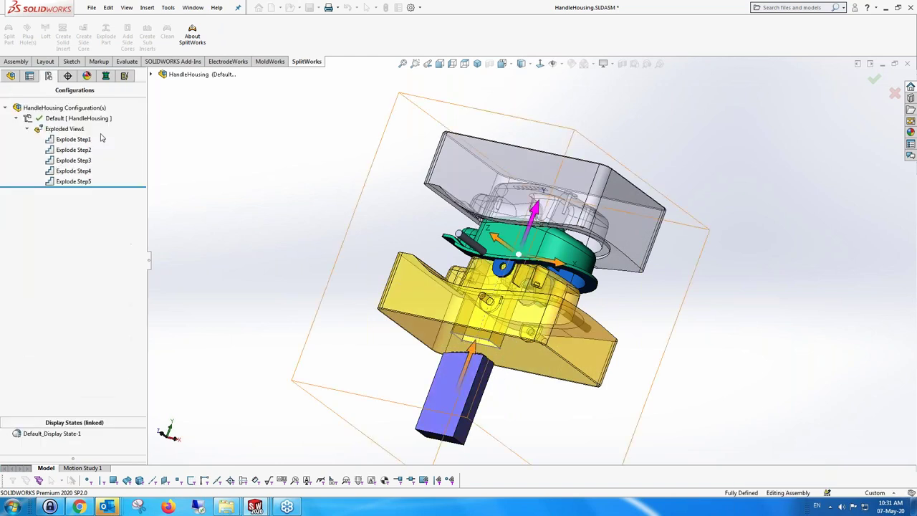
Step: Select the HandleHousing<1> component and open it as its own part
middle_drag(277, 176, 337, 86)
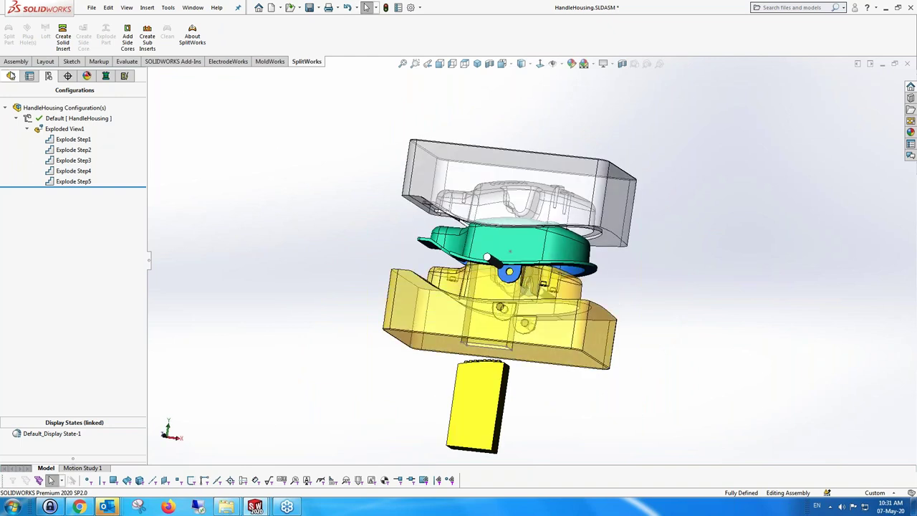
click(11, 76)
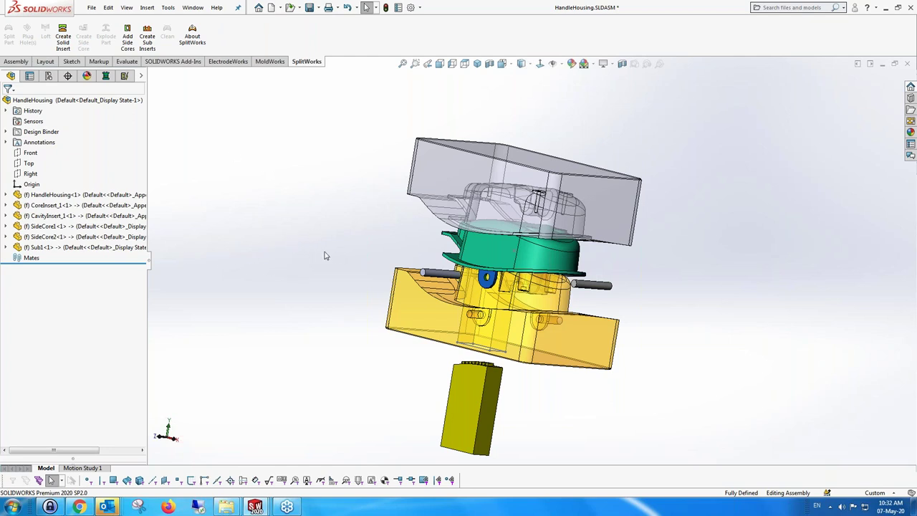
click(480, 248)
click(507, 187)
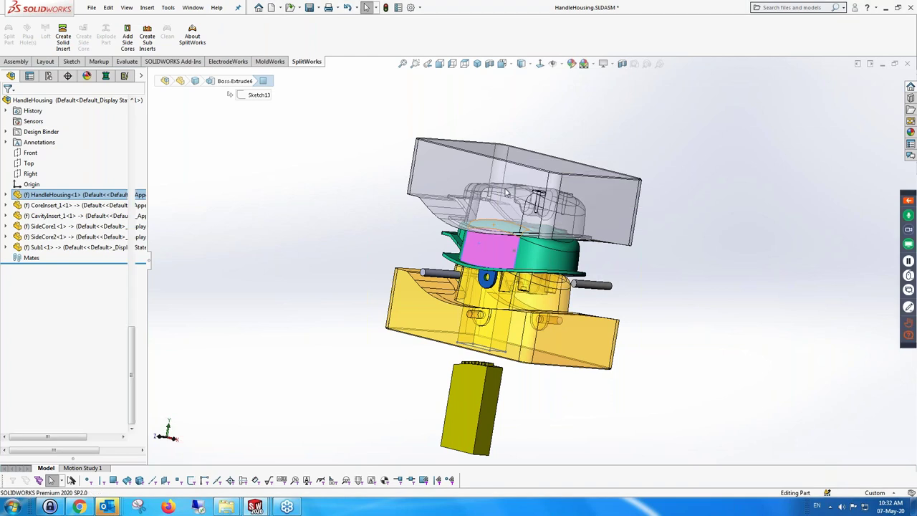
Step: Show the Cut-Extrude15 solid body and orbit to inspect the blue underside
drag(132, 354, 134, 154)
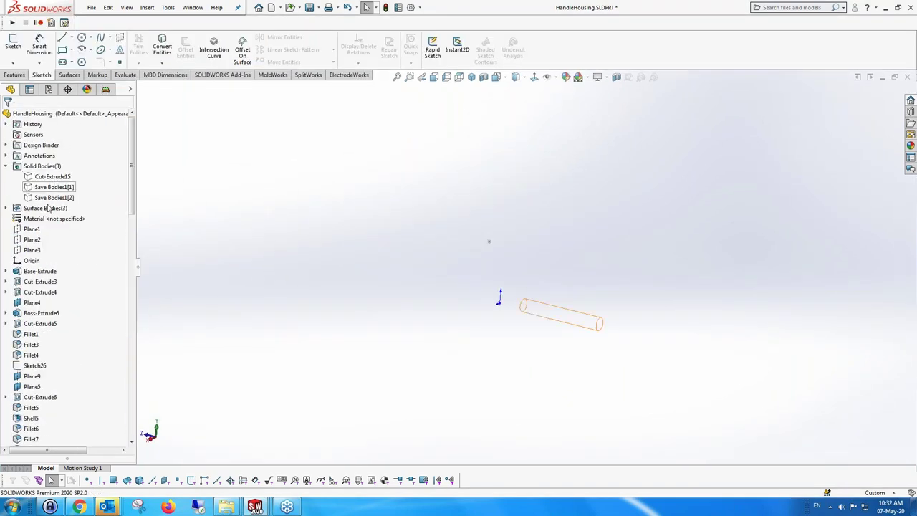
click(51, 177)
right_click(51, 177)
click(58, 165)
mouse_move(246, 200)
middle_down()
mouse_move(238, 170)
mouse_move(185, 190)
mouse_move(218, 201)
mouse_move(211, 189)
middle_up()
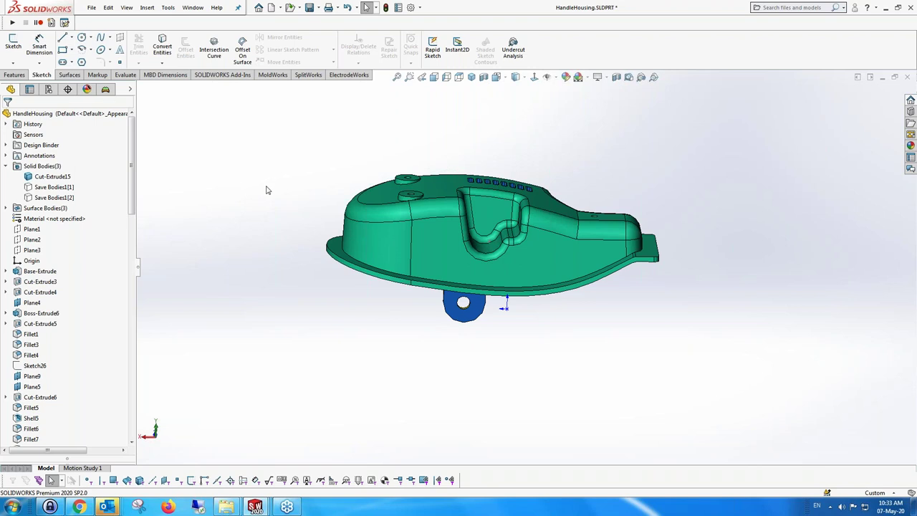
middle_drag(488, 237, 466, 284)
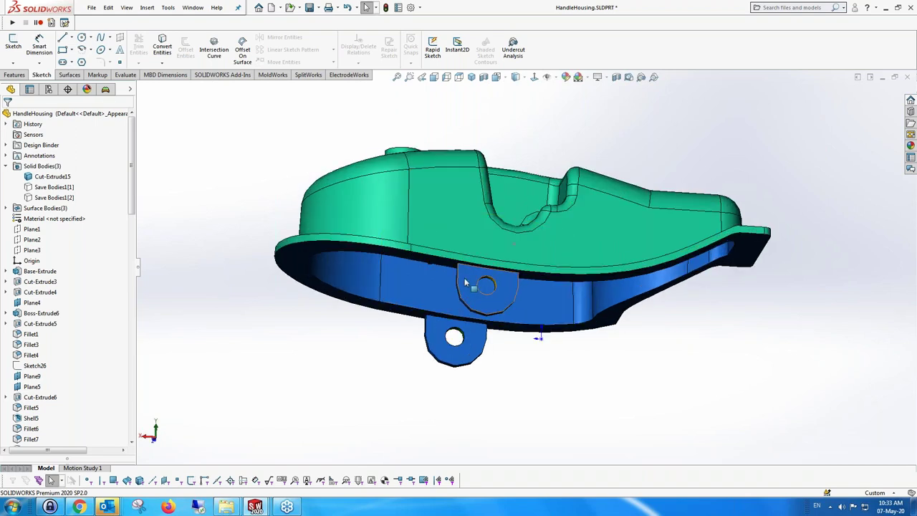
Step: Edit Sketch16 under Boss-Extrude7, viewing it face-on
click(465, 283)
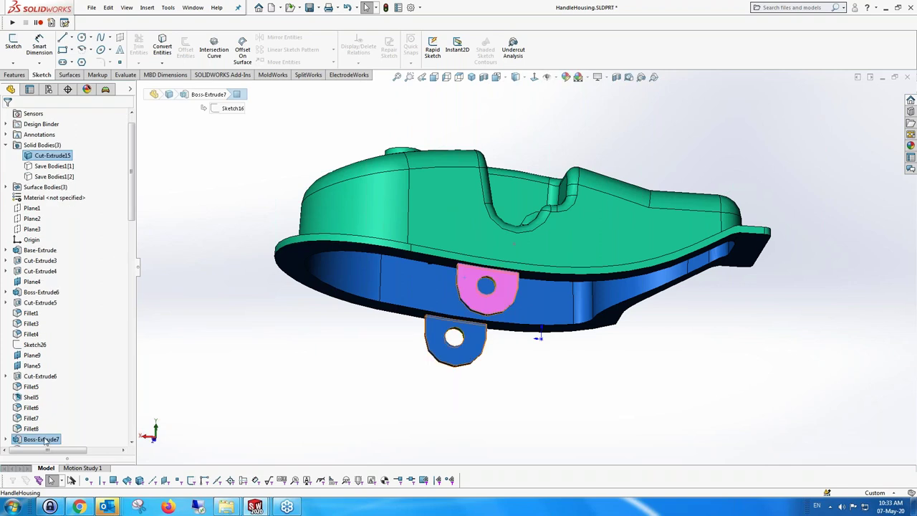
right_click(44, 439)
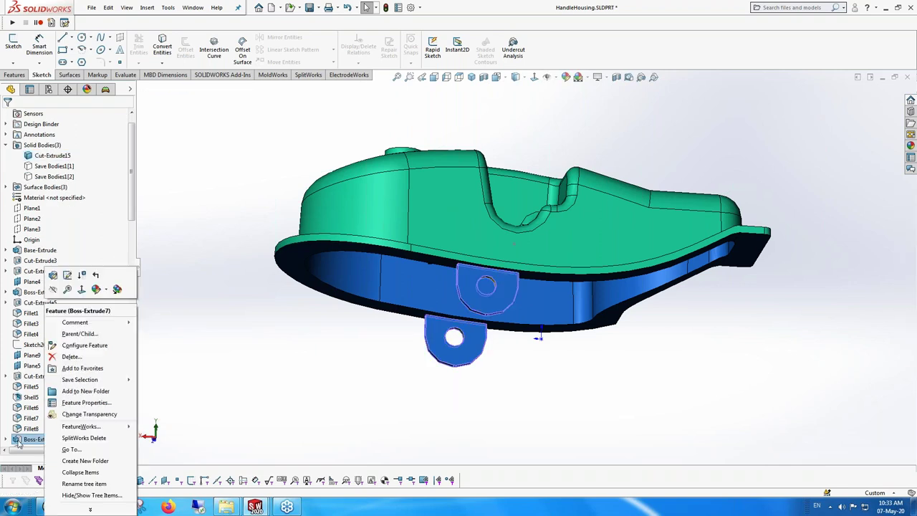
click(6, 439)
click(47, 440)
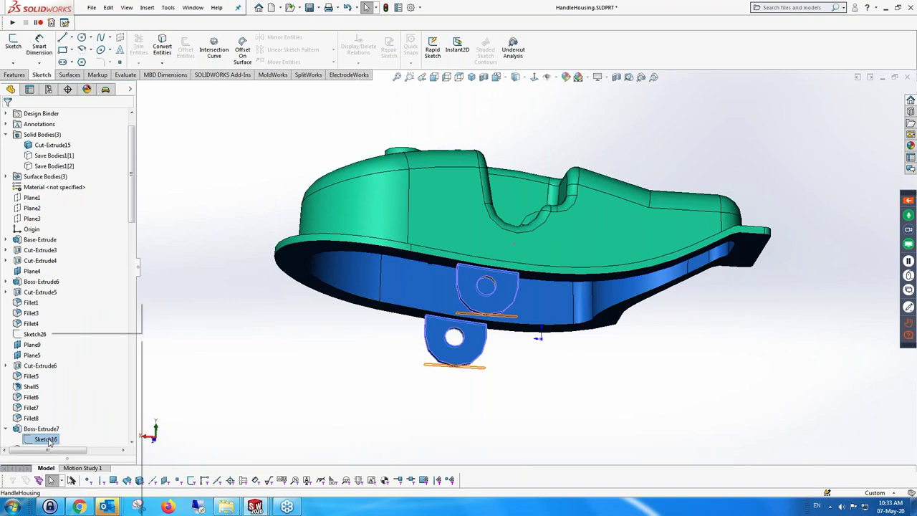
right_click(47, 439)
click(60, 320)
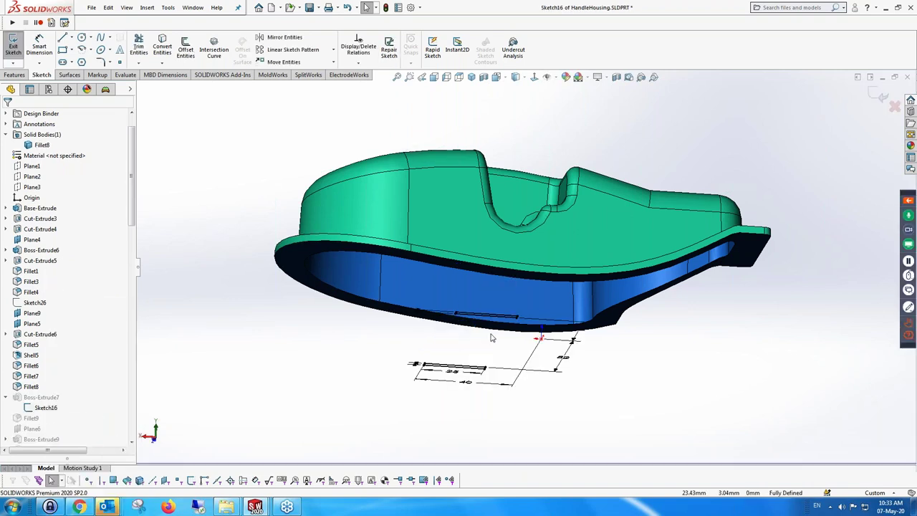
click(536, 81)
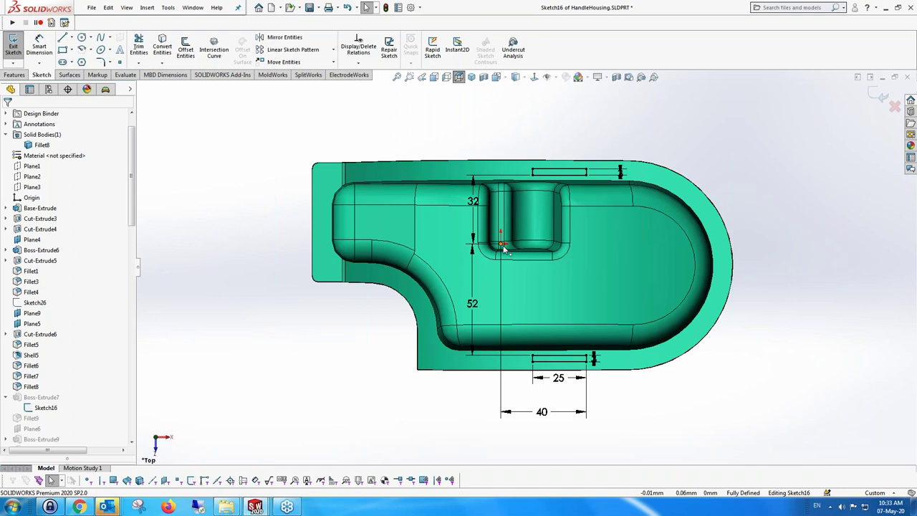
Step: Change the 40 mm dimension to 20 mm and exit the sketch to rebuild
click(542, 413)
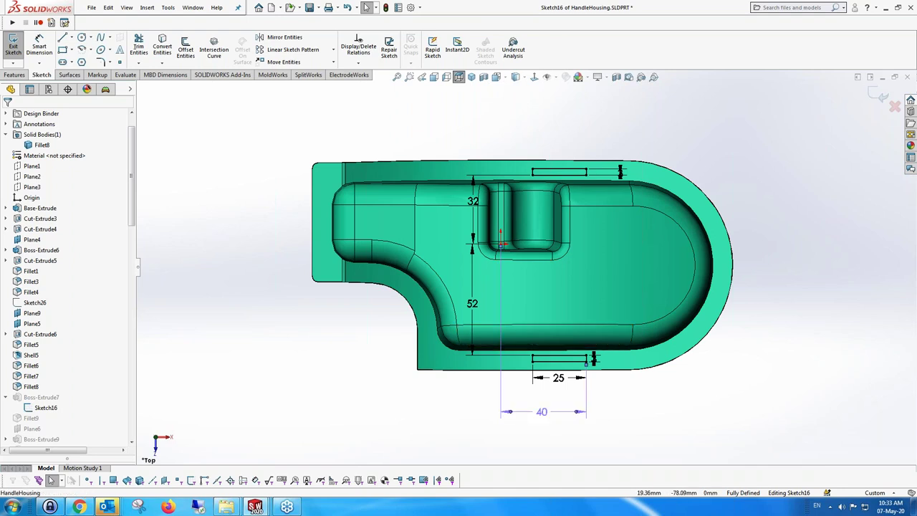
double_click(543, 412)
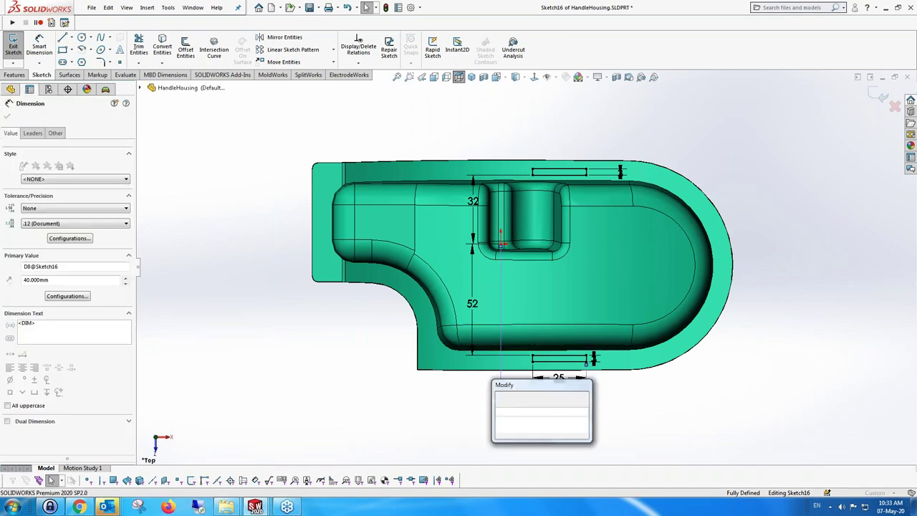
text(20)
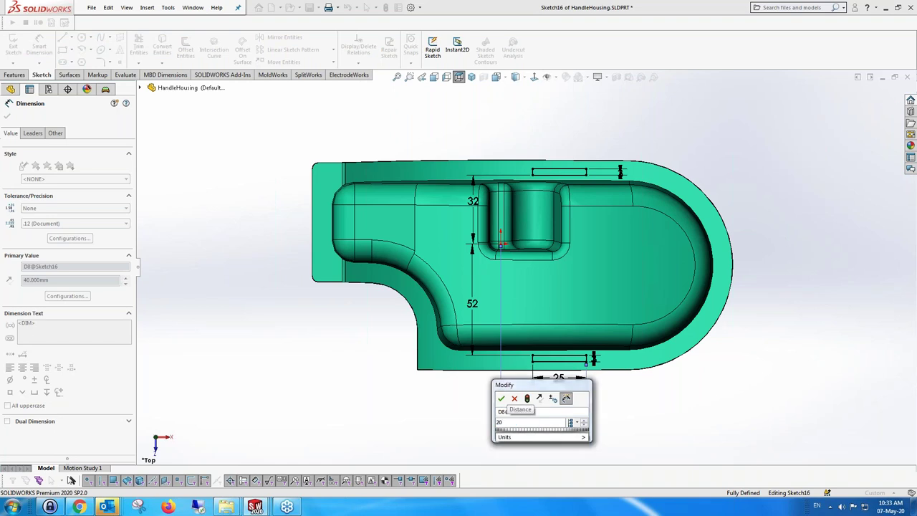
click(501, 400)
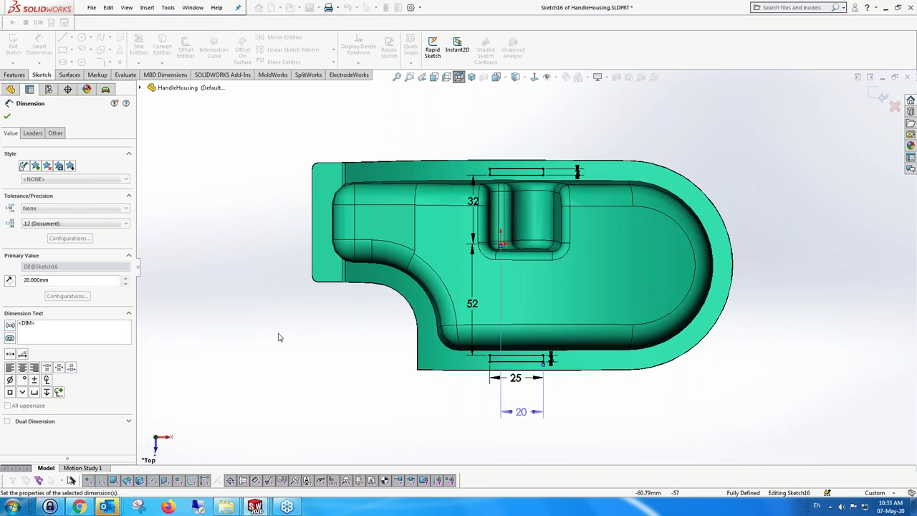
click(645, 154)
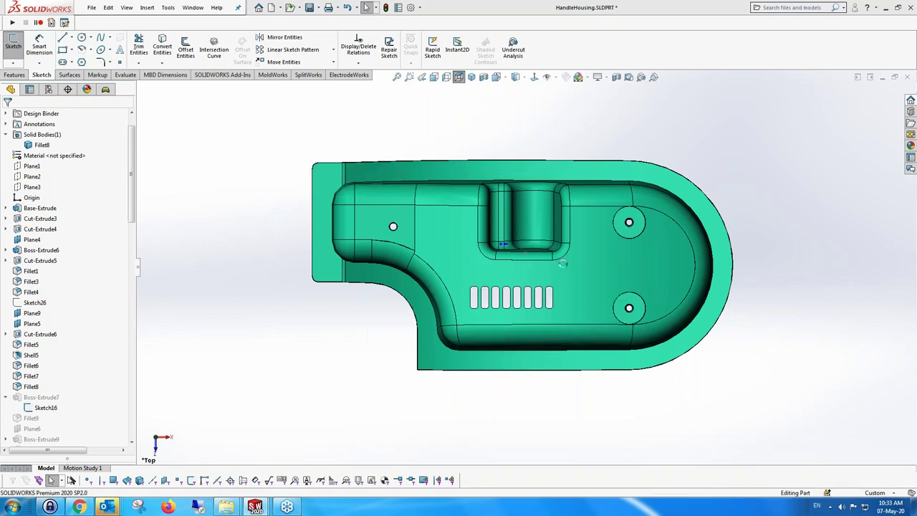
Step: Change Fillet4's radius from 10 mm to 6 mm and rebuild the part
middle_drag(378, 215, 466, 354)
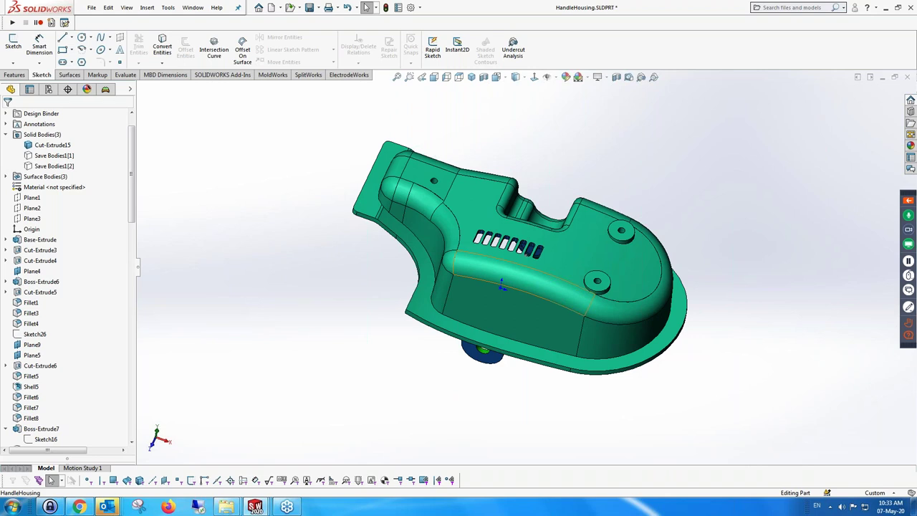
right_click(30, 324)
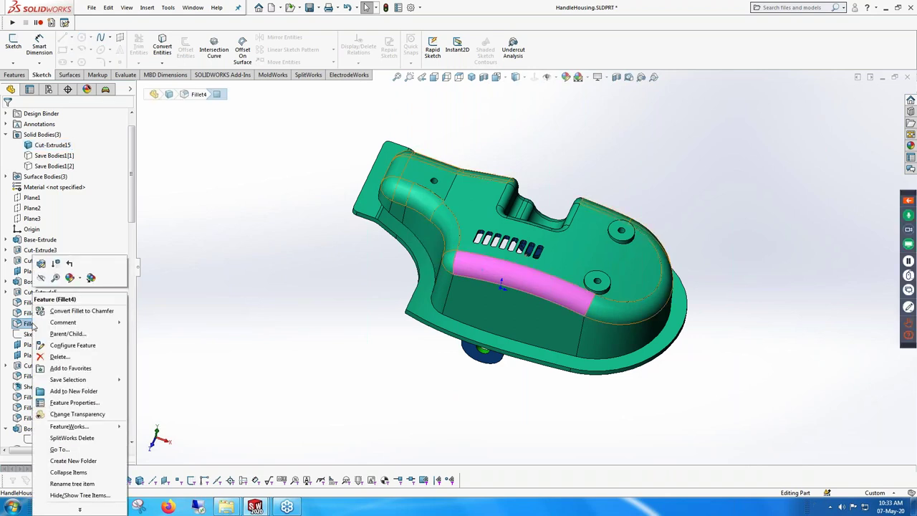
click(54, 263)
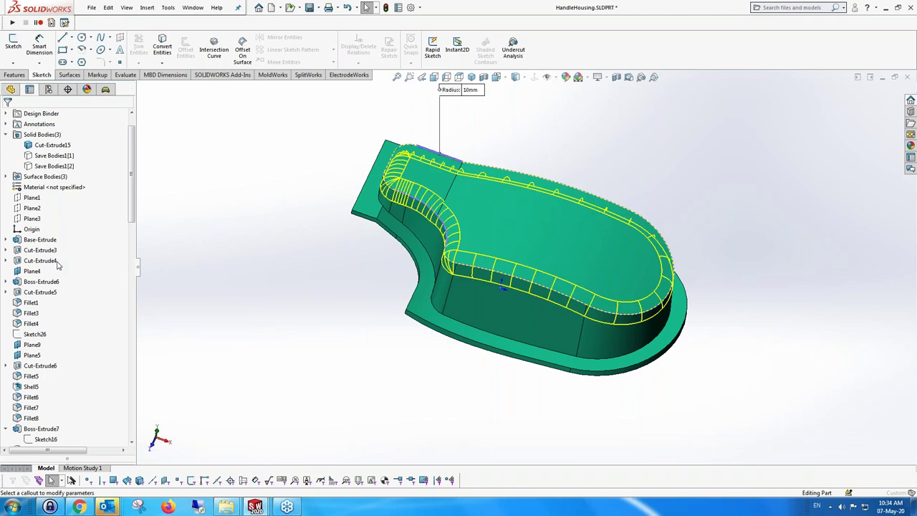
text(6)
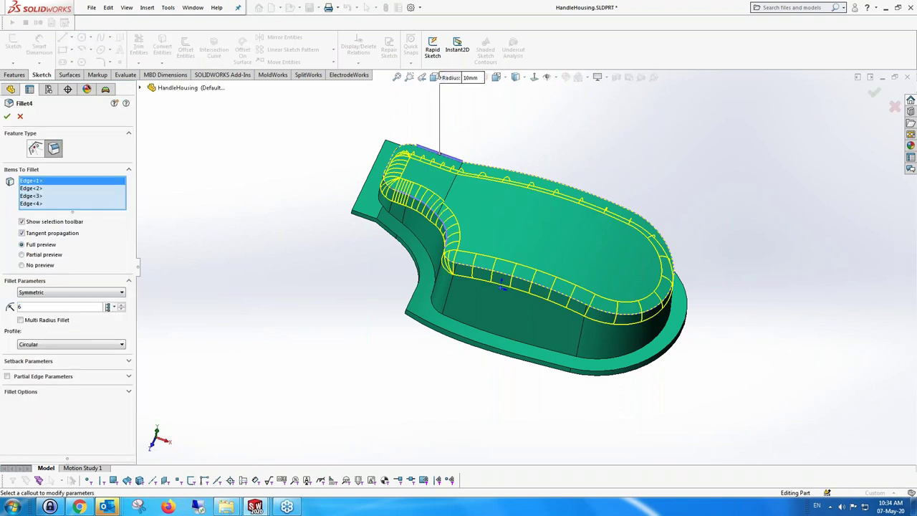
key(Return)
click(7, 116)
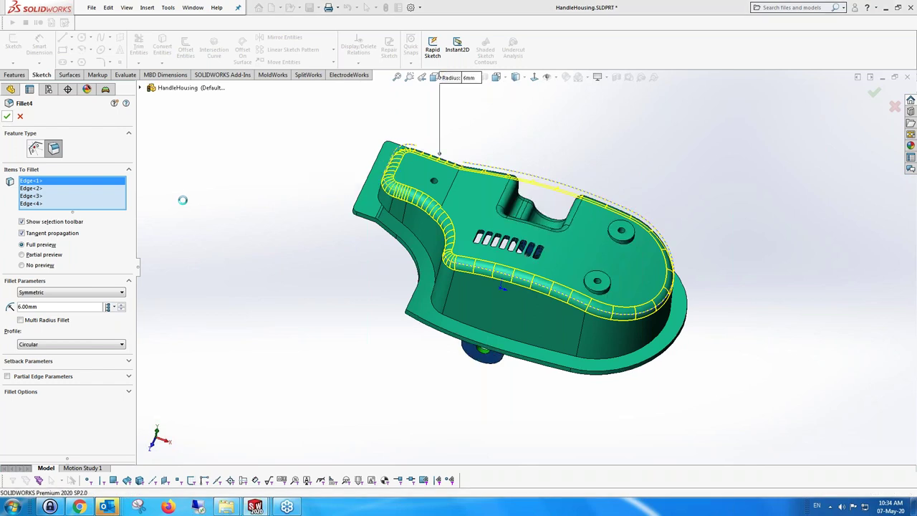
key(Return)
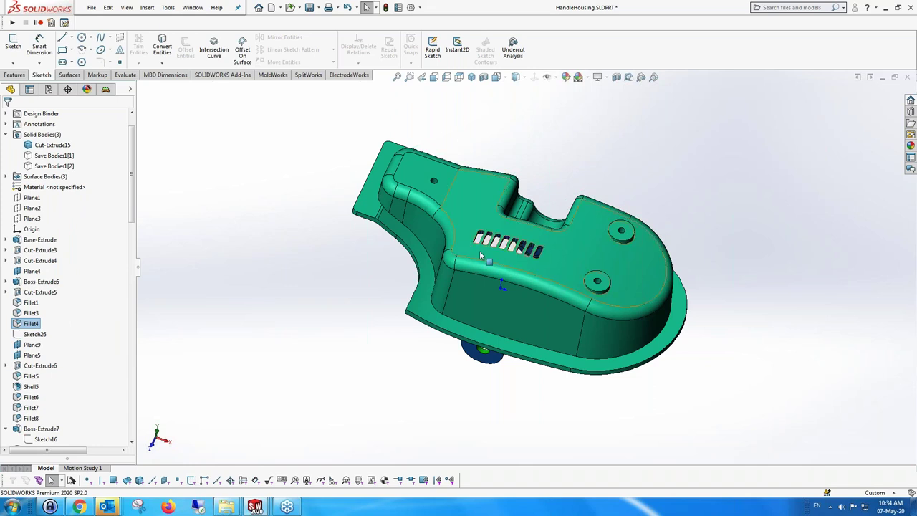
Step: Find Cut-Extrude15 from a vent slot and edit its Sketch30
scroll(495, 259, down, 2)
scroll(500, 256, down, 3)
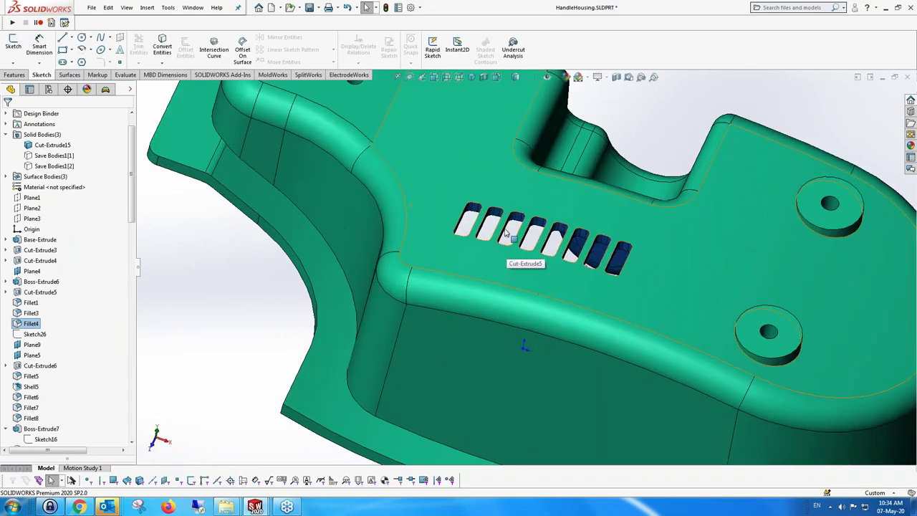
scroll(528, 228, up, 2)
scroll(528, 228, down, 3)
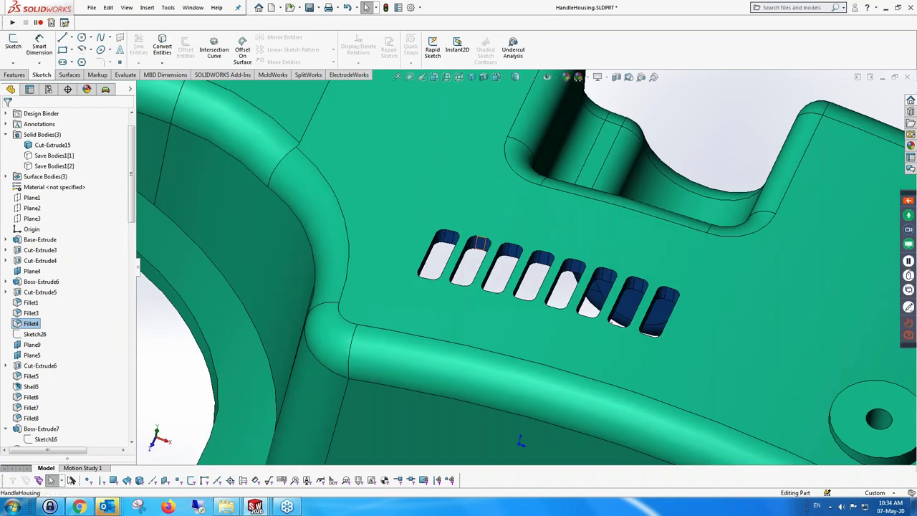
click(479, 243)
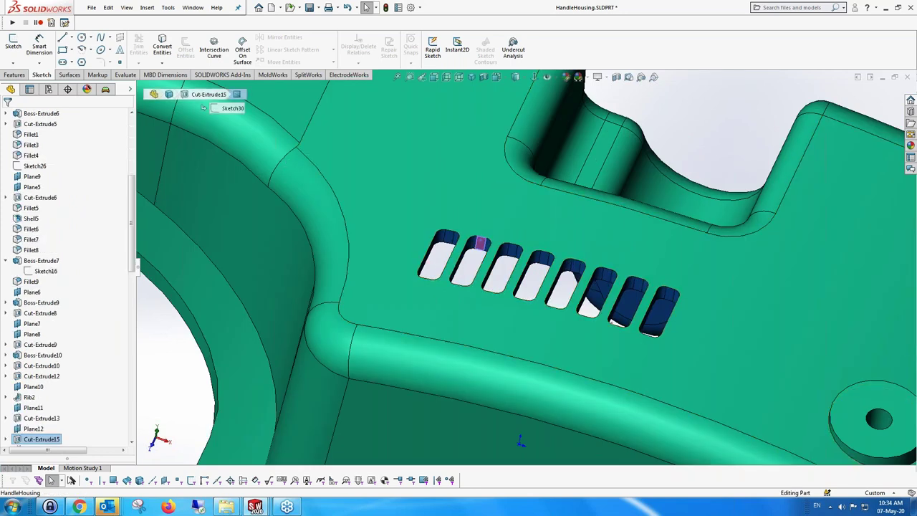
click(5, 440)
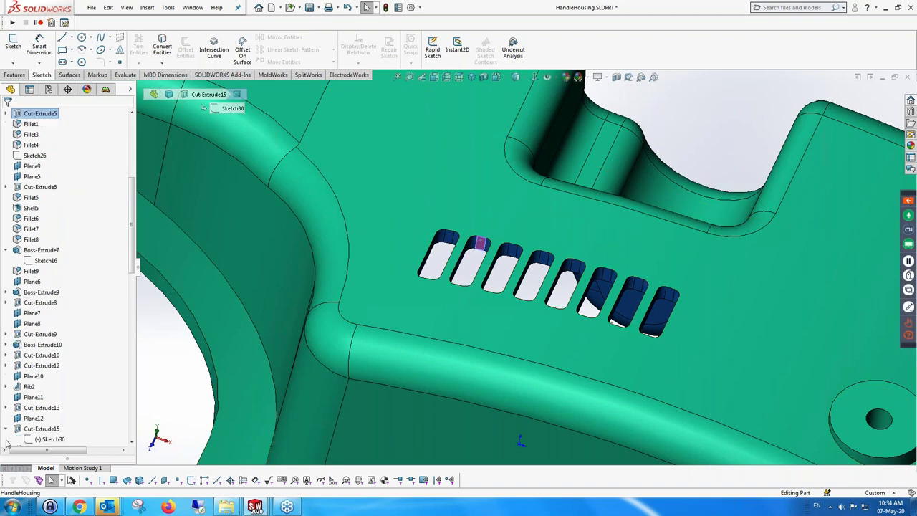
click(45, 439)
click(58, 418)
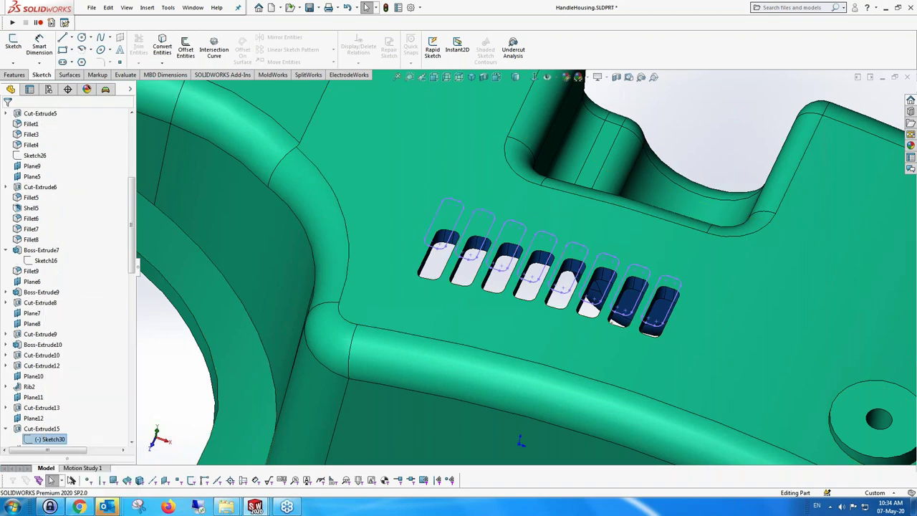
Step: Stretch the slot sketch's top and bottom lines outward, then exit and rebuild the cut
click(534, 76)
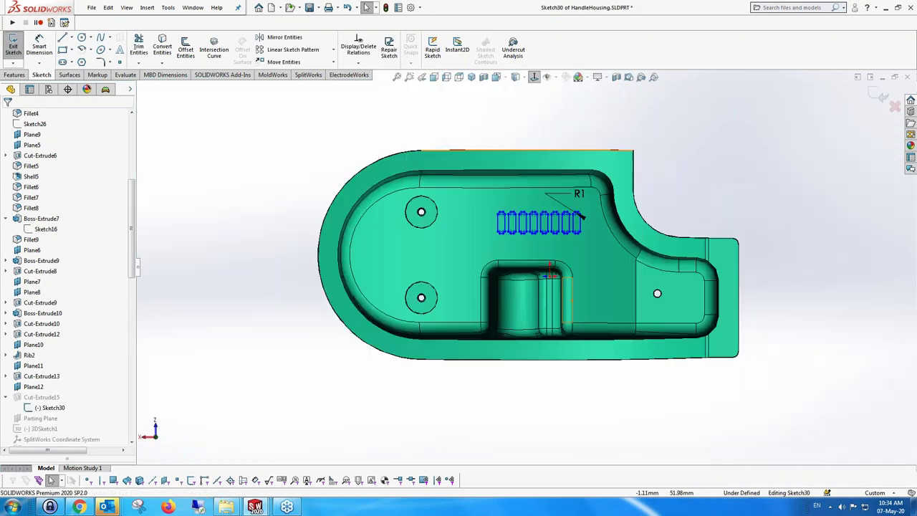
scroll(566, 229, down, 3)
scroll(566, 229, down, 3)
drag(538, 220, 543, 203)
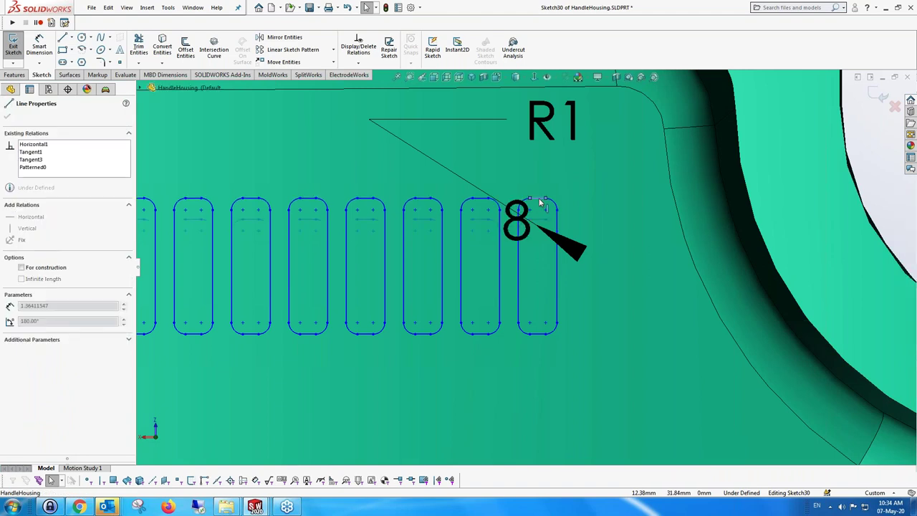
click(541, 334)
drag(539, 347, 539, 353)
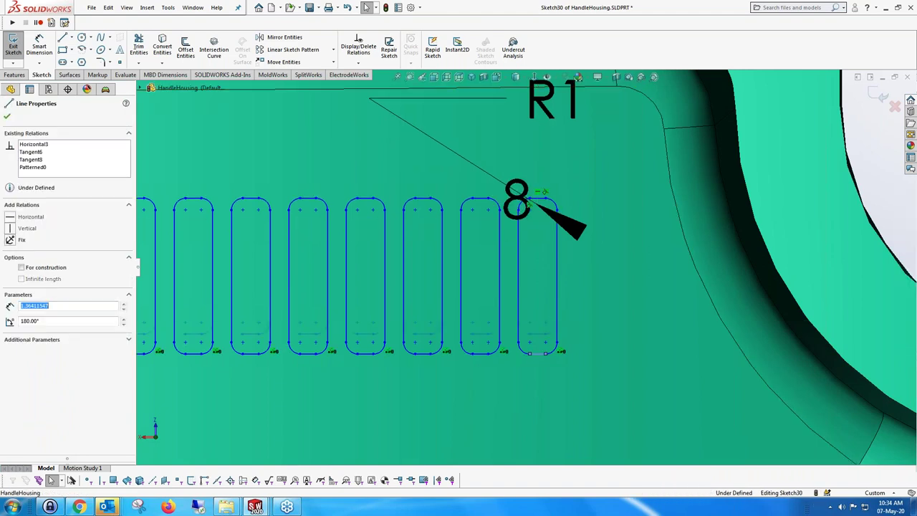
scroll(539, 346, up, 3)
scroll(539, 345, up, 2)
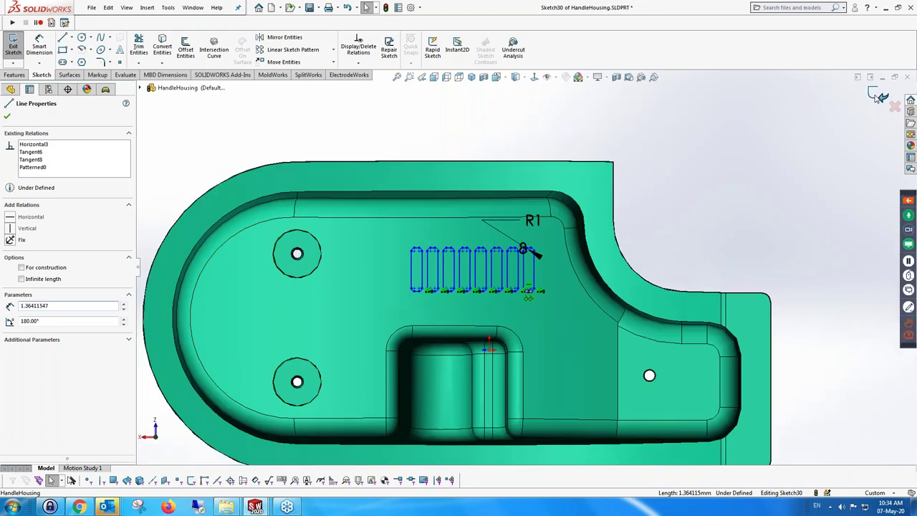
click(878, 96)
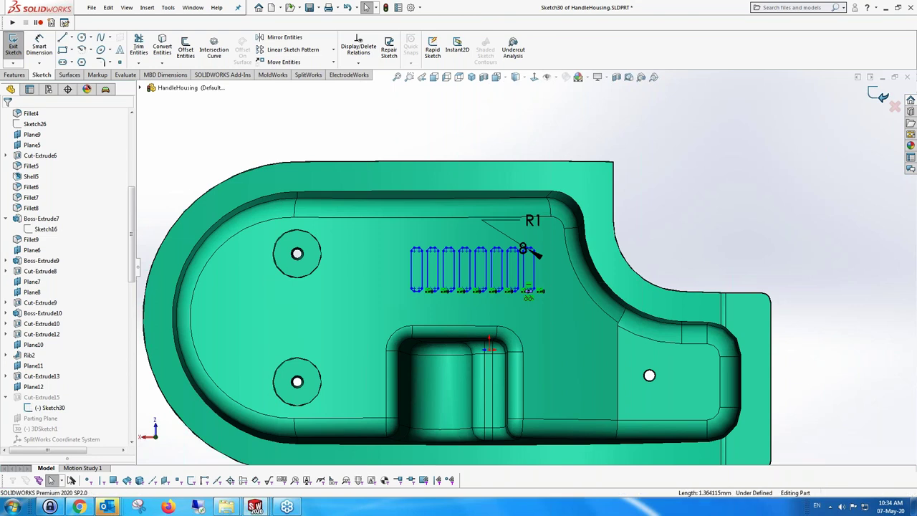
key(ctrl+b)
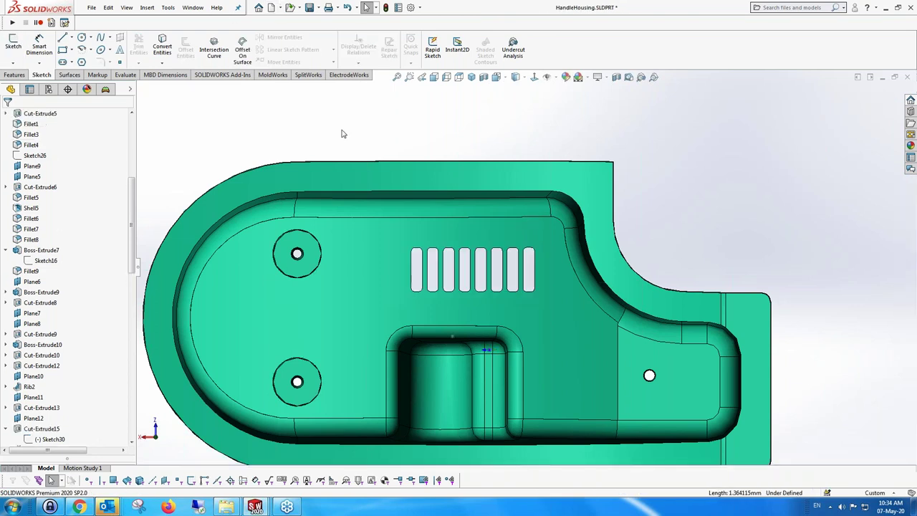
Step: Check the new slots, then switch to the HandleHousing assembly window
middle_drag(416, 215, 401, 164)
click(193, 7)
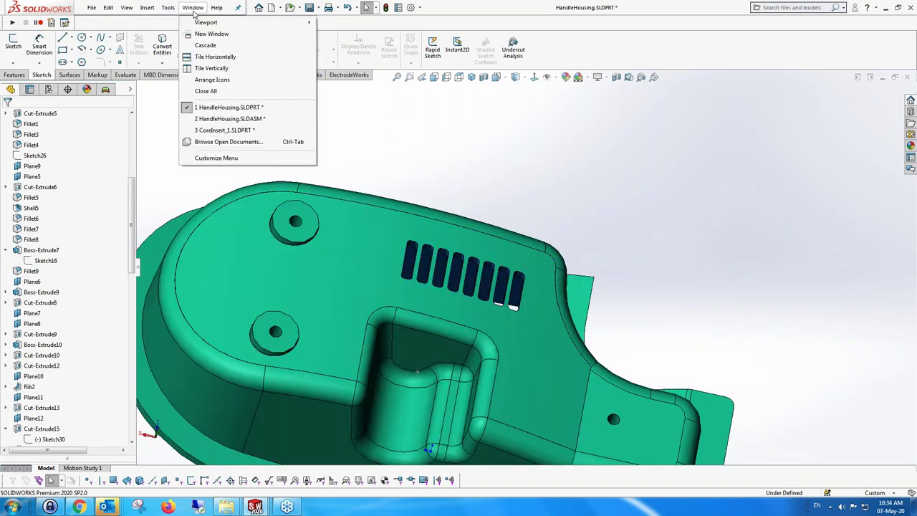
click(229, 119)
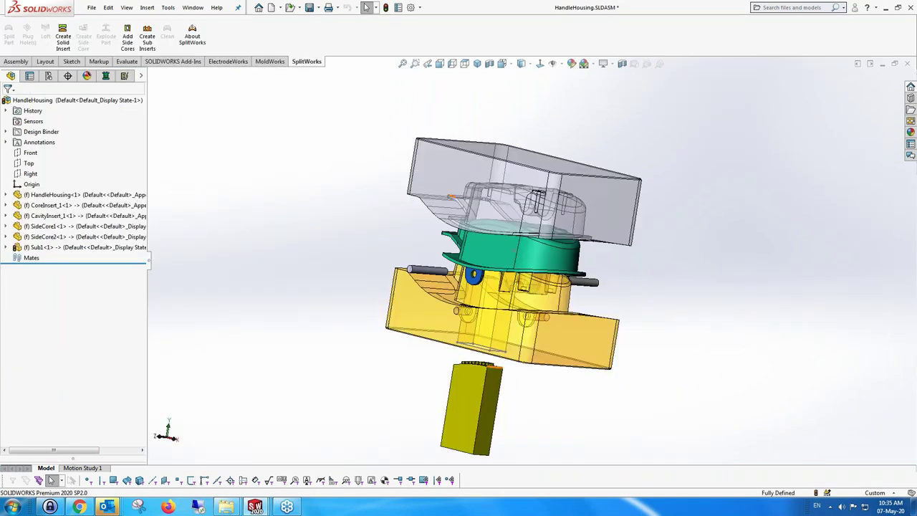
Step: Inspect the electrode stock block and its teeth in the assembly
scroll(495, 370, down, 2)
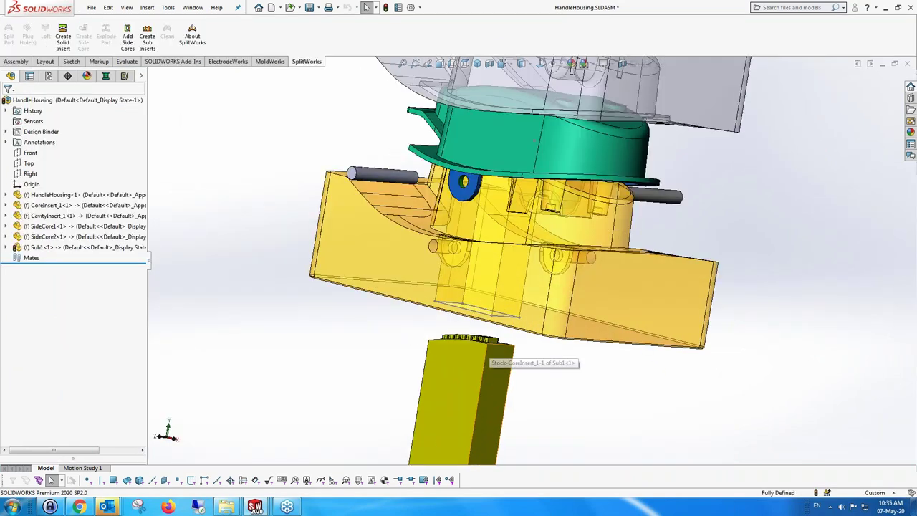
middle_drag(495, 365, 507, 389)
scroll(496, 324, down, 5)
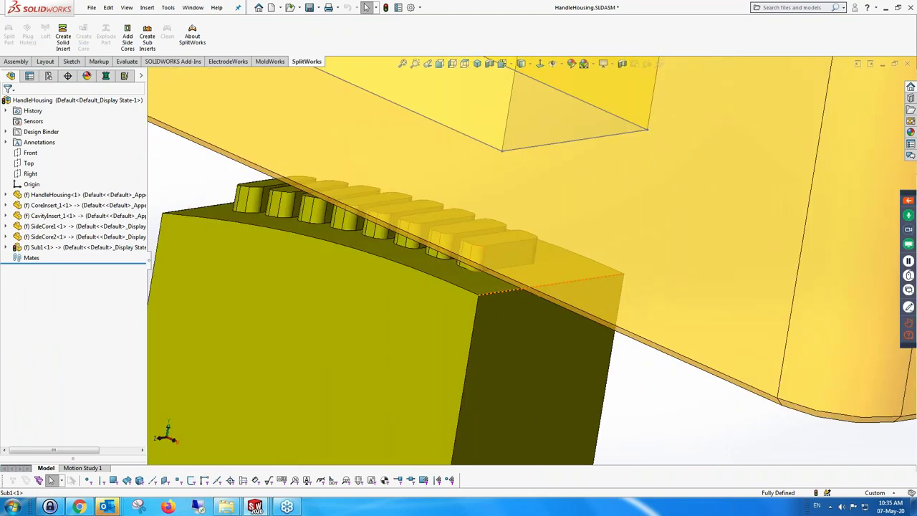
middle_drag(496, 324, 467, 260)
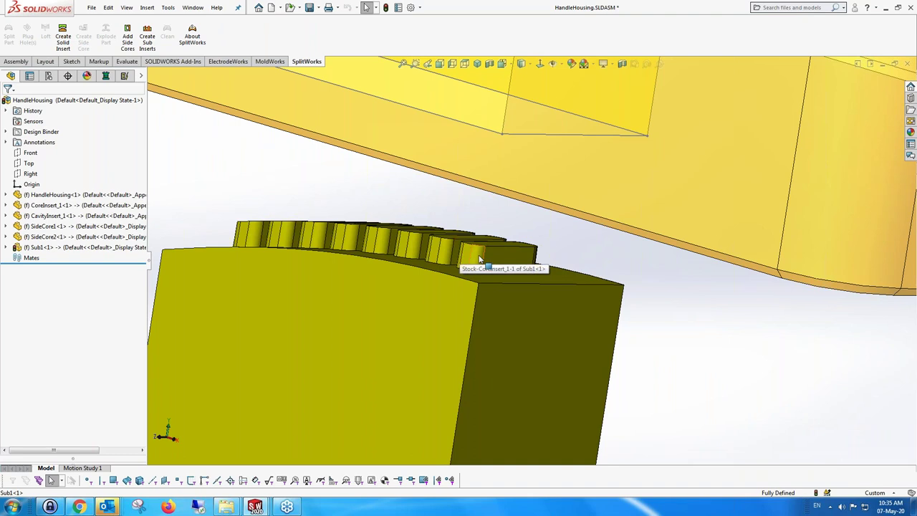
scroll(480, 260, up, 1)
scroll(480, 260, up, 3)
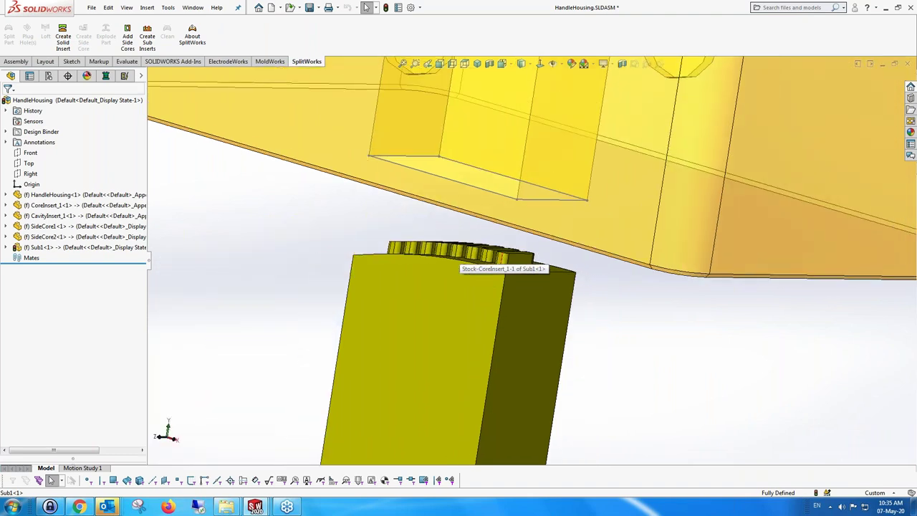
scroll(497, 258, up, 2)
scroll(516, 263, down, 3)
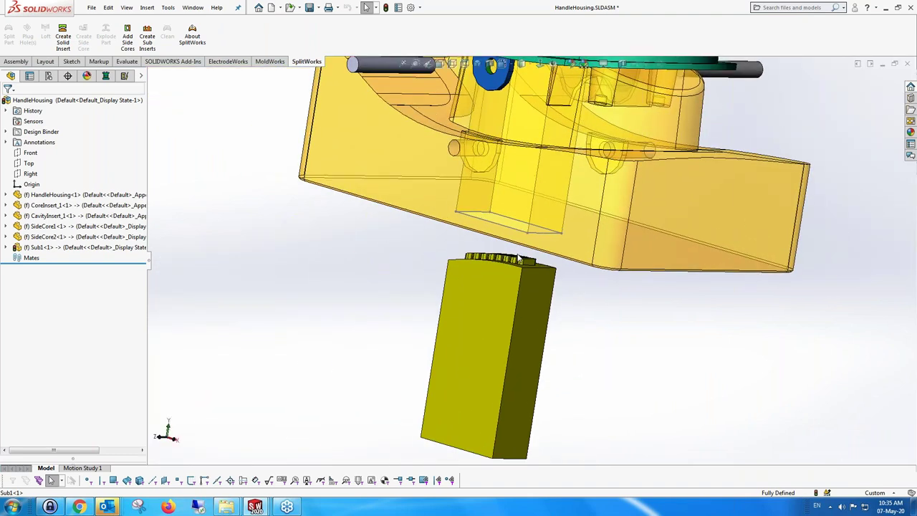
scroll(517, 263, up, 3)
scroll(517, 263, down, 2)
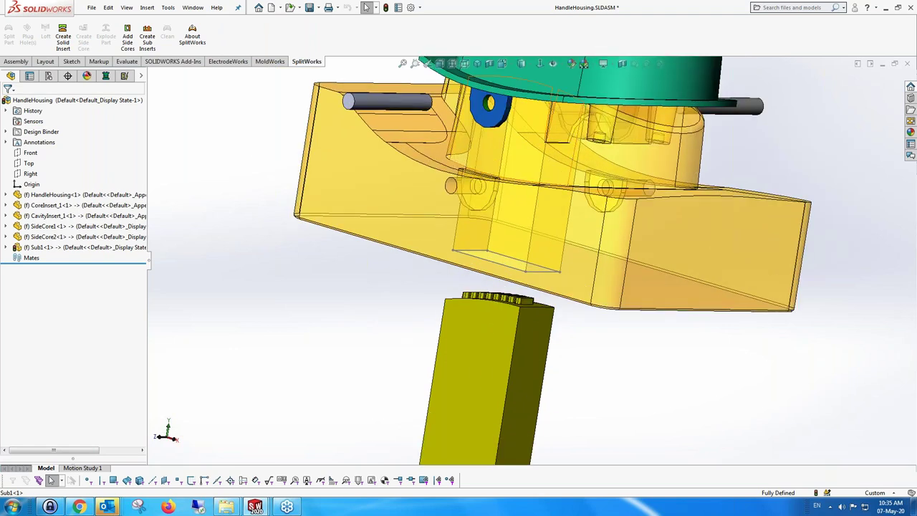
middle_drag(518, 172, 495, 174)
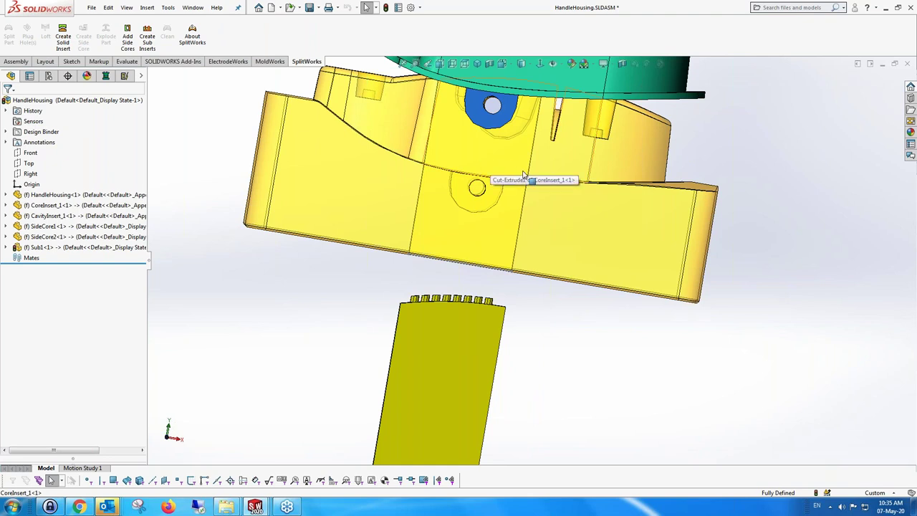
key(Up)
key(Up)
Step: Orbit the exploded mold assembly, then close it to save changes
scroll(543, 164, up, 3)
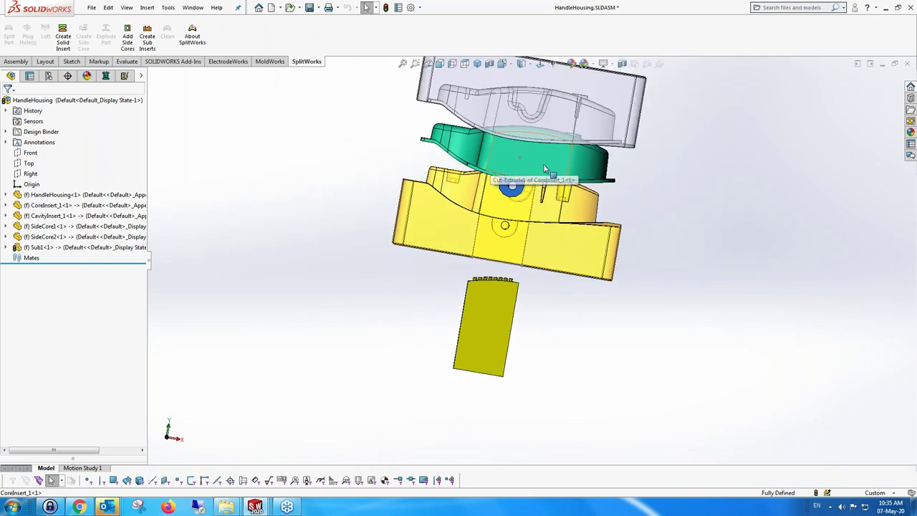
scroll(543, 167, down, 5)
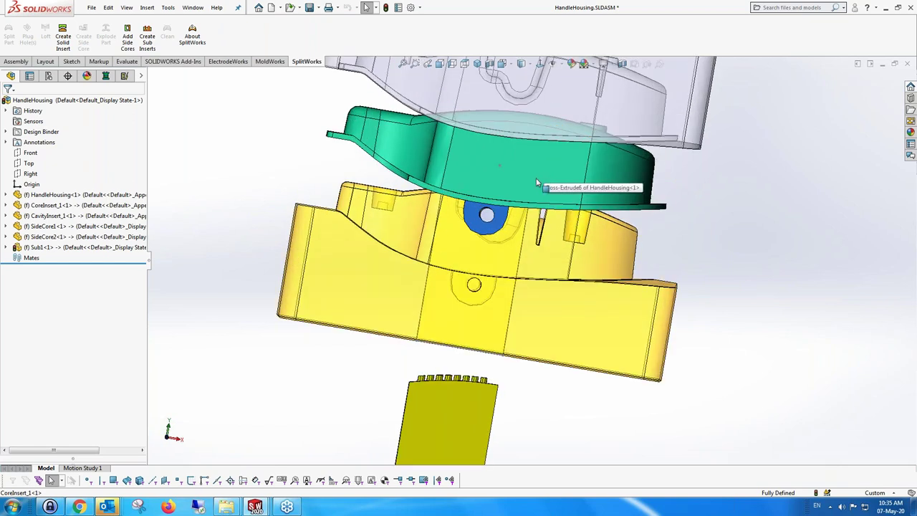
middle_drag(500, 164, 414, 201)
scroll(414, 200, down, 2)
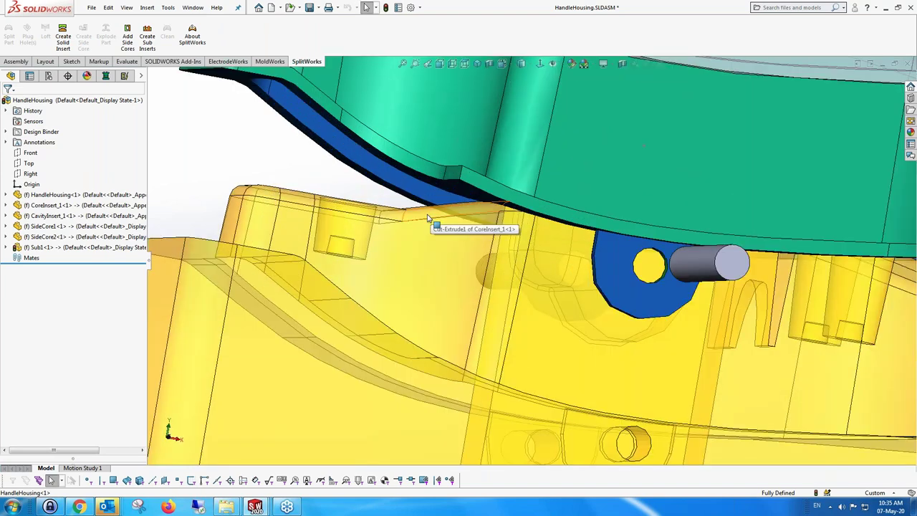
scroll(428, 218, up, 8)
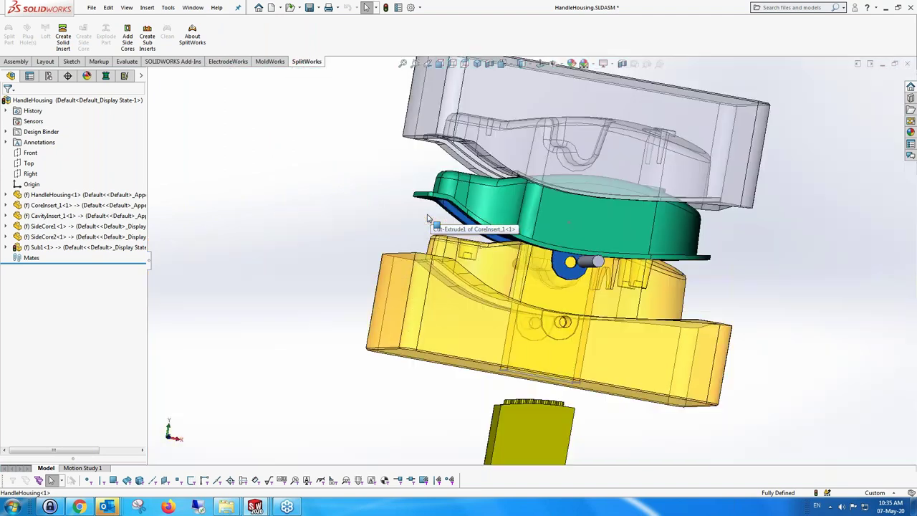
middle_drag(398, 212, 352, 198)
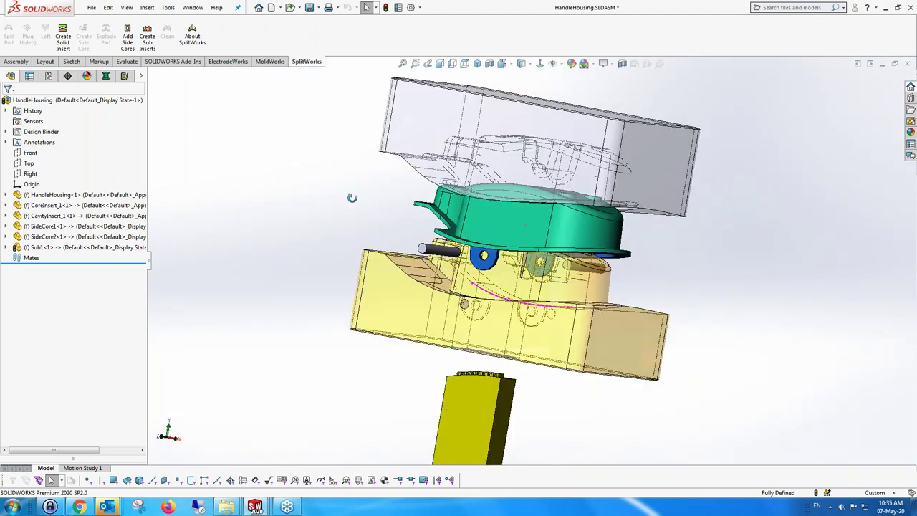
scroll(399, 219, up, 3)
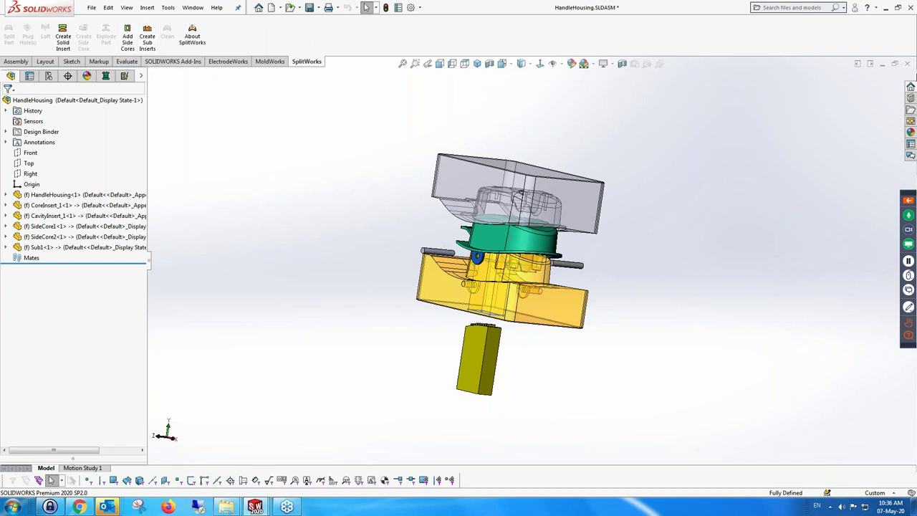
click(905, 66)
Step: Save all documents, then close HandleHousing and CoreInsert_1 (Ctrl+W)
click(396, 231)
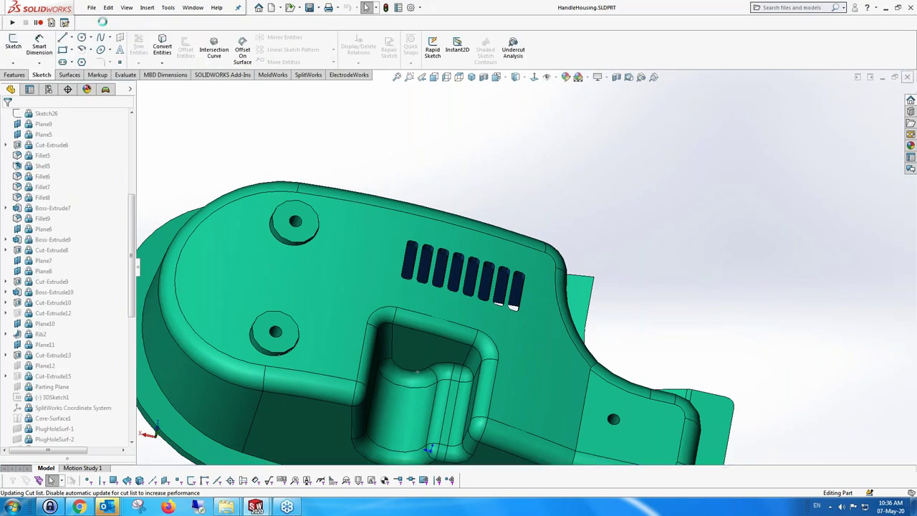
click(907, 77)
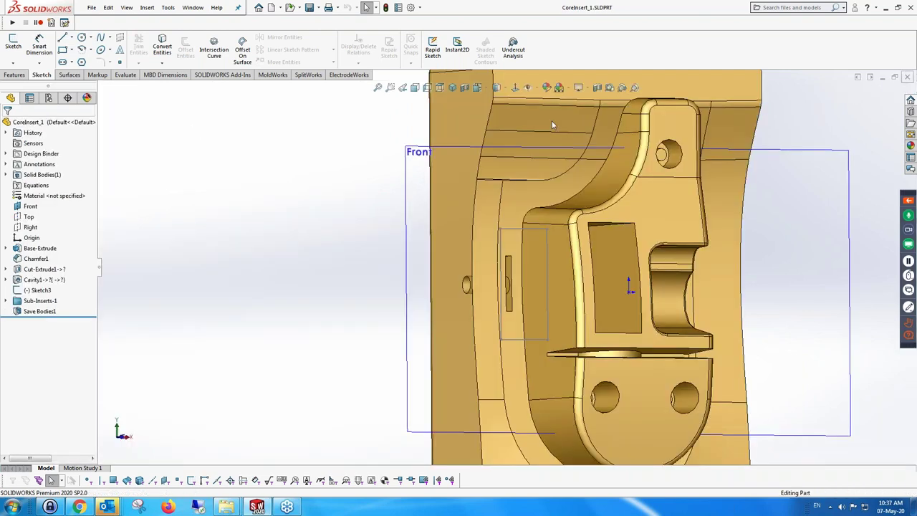
key(ctrl+w)
click(91, 7)
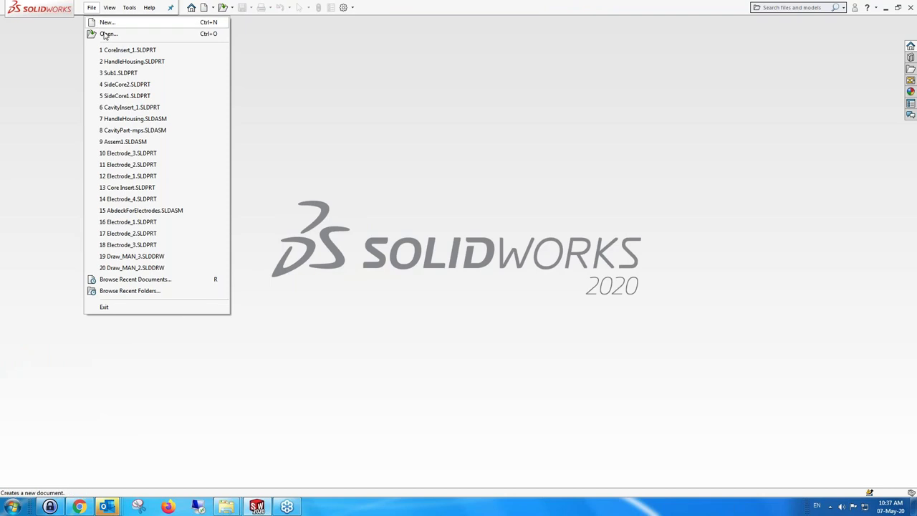
Step: Open CavityPart-mps.SLDASM from SolidCAM\CavityPart-mps, filtering to show assemblies
click(108, 34)
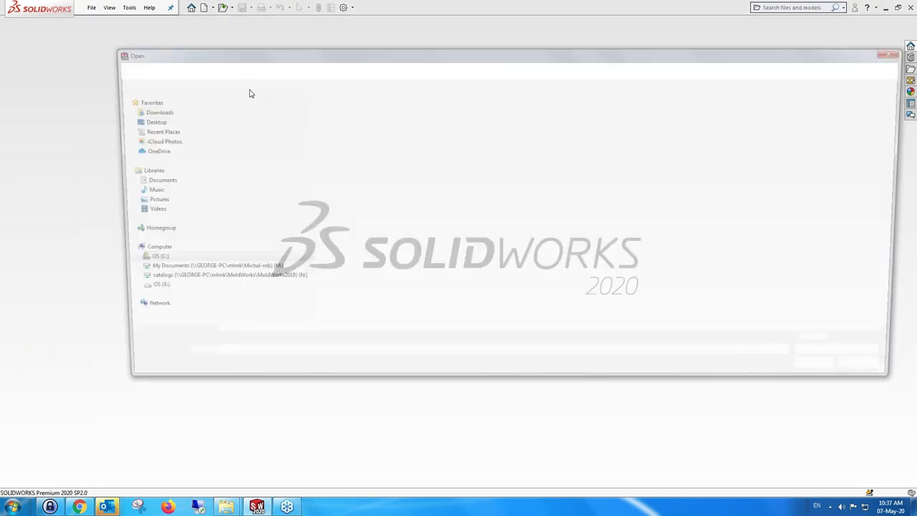
click(286, 67)
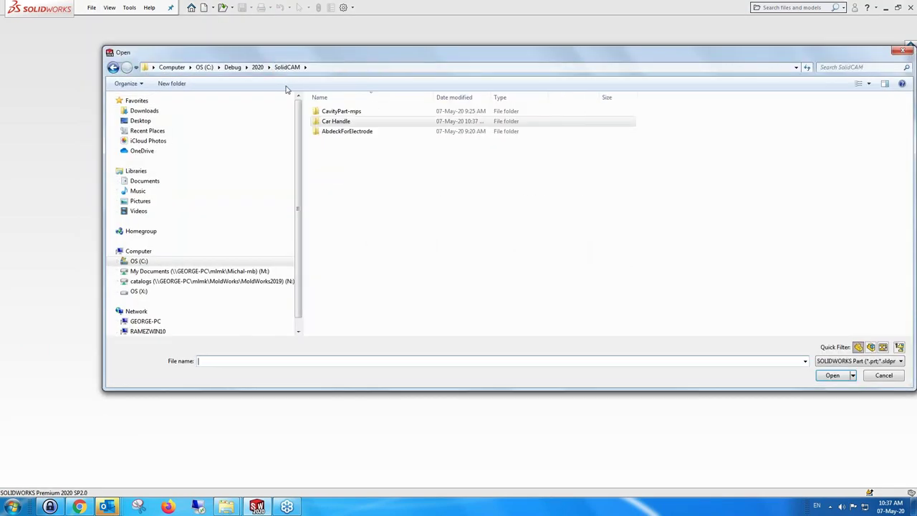
double_click(337, 111)
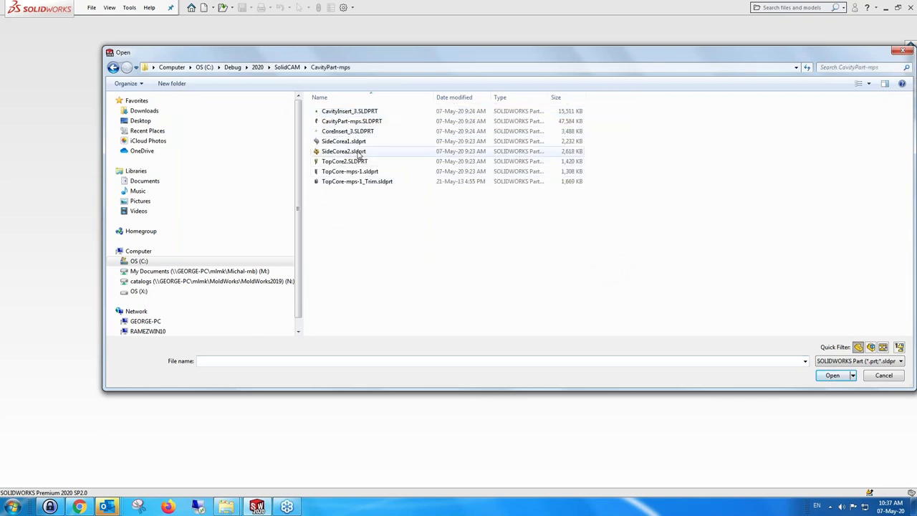
click(870, 347)
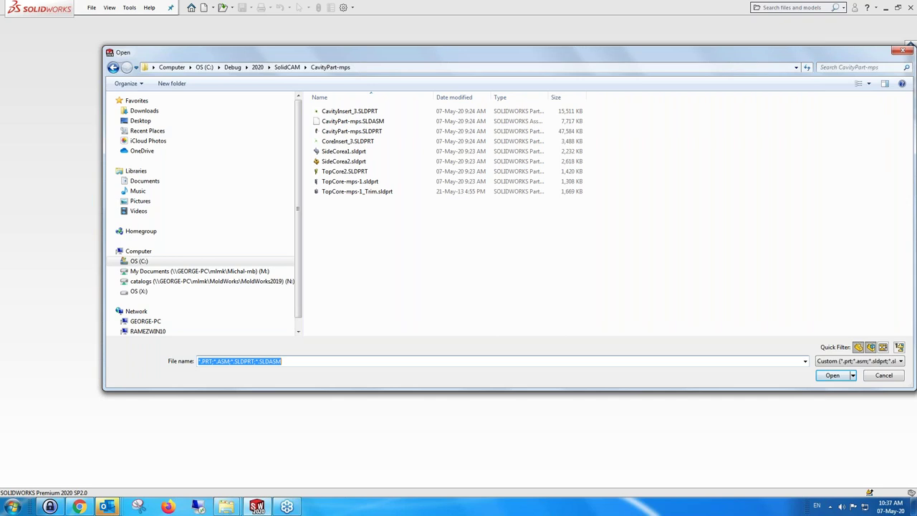
double_click(355, 121)
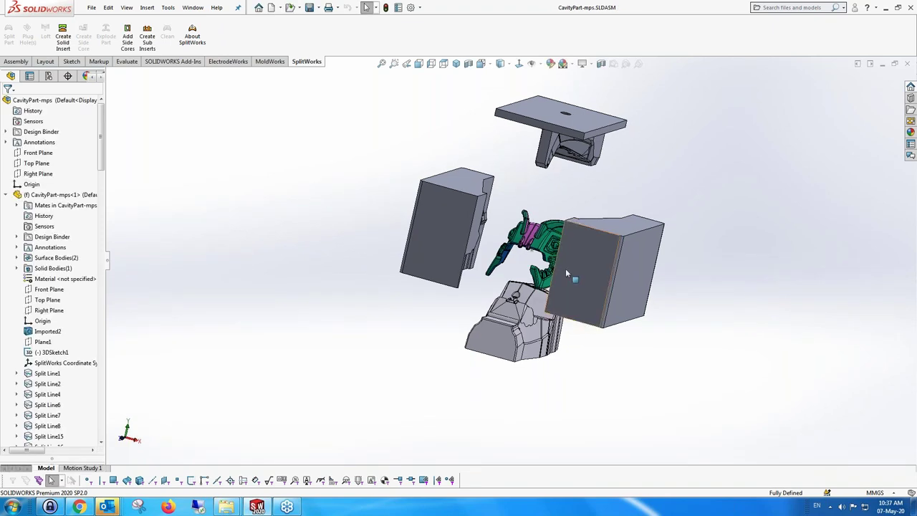
Step: Orbit and zoom around the exploded CavityPart-mps mold blocks, then close the assembly
middle_drag(416, 195, 364, 223)
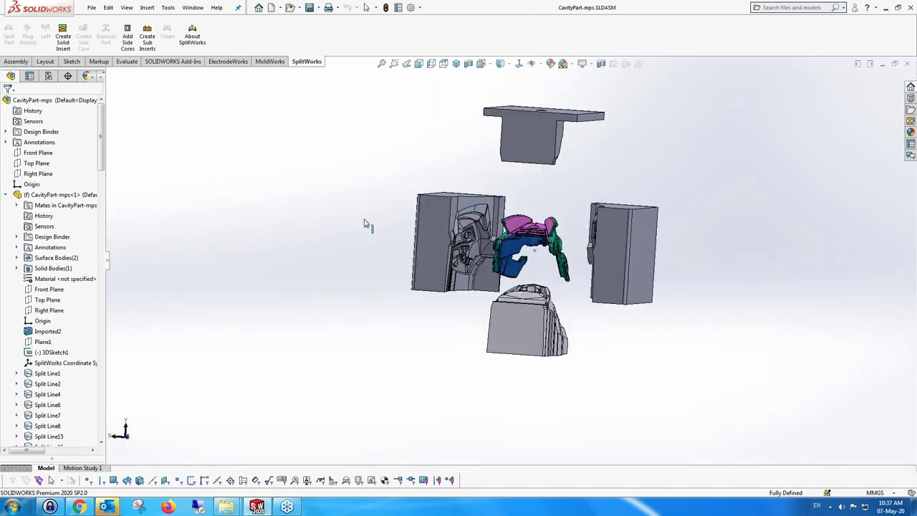
scroll(559, 254, down, 3)
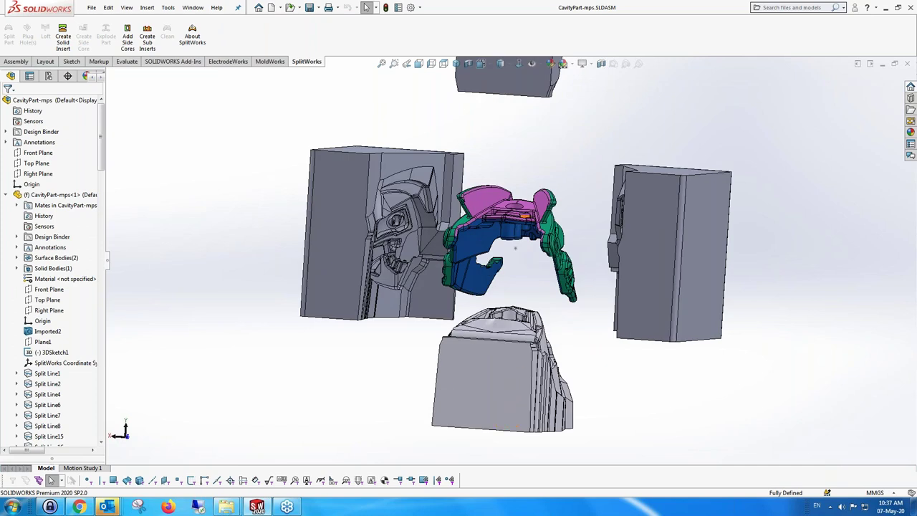
scroll(506, 143, up, 2)
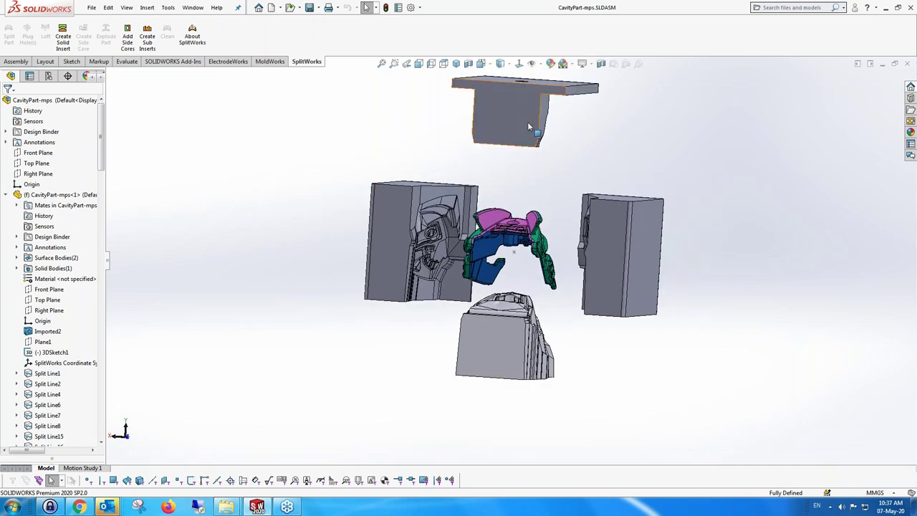
scroll(510, 257, up, 1)
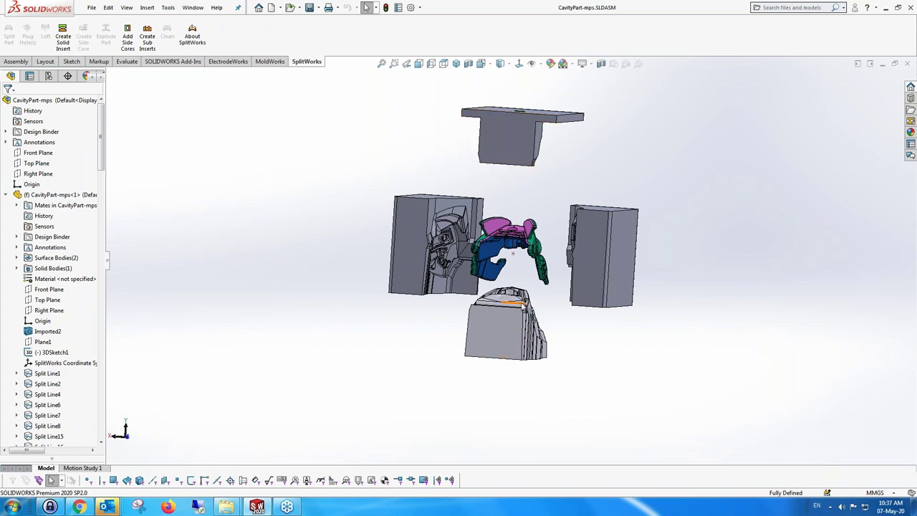
middle_drag(513, 253, 500, 301)
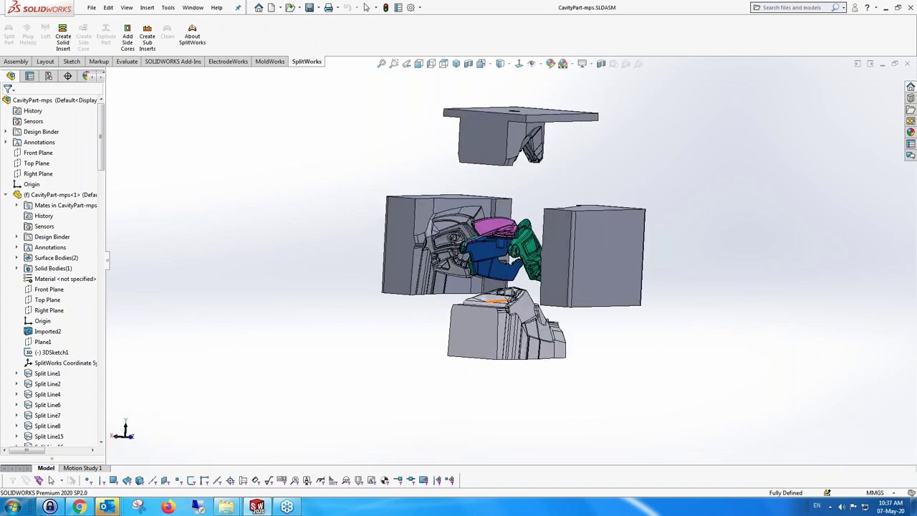
scroll(473, 256, down, 2)
scroll(473, 257, down, 3)
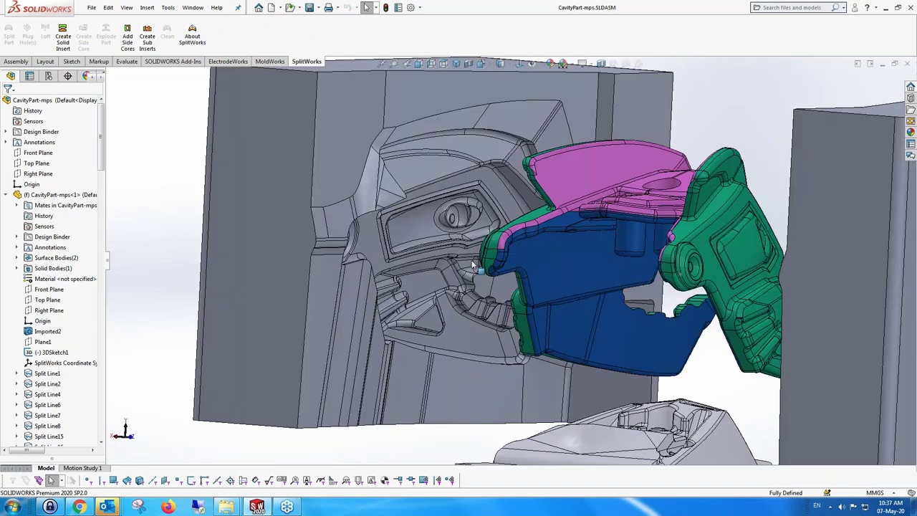
scroll(473, 257, down, 3)
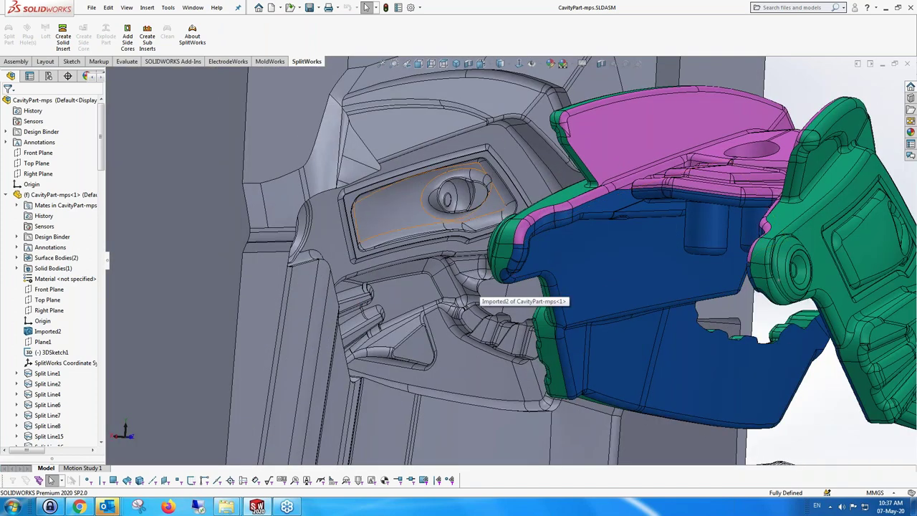
scroll(473, 257, up, 5)
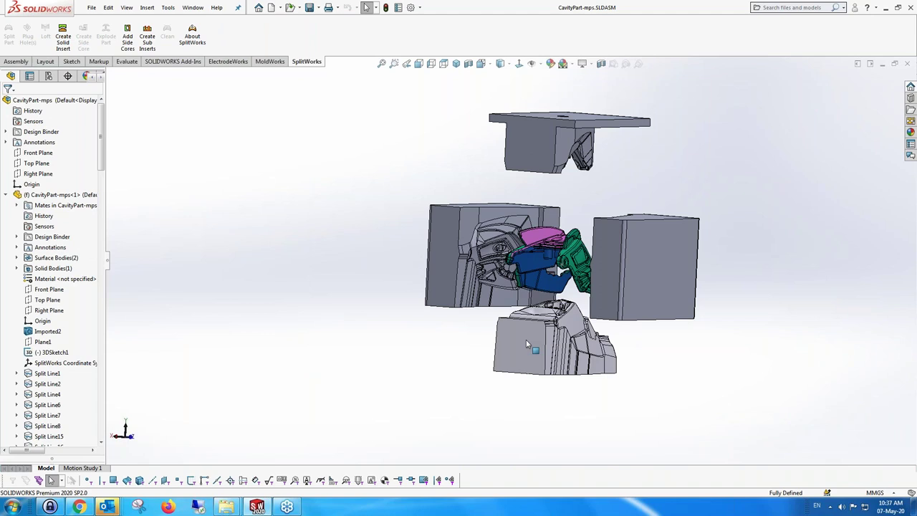
scroll(405, 273, up, 1)
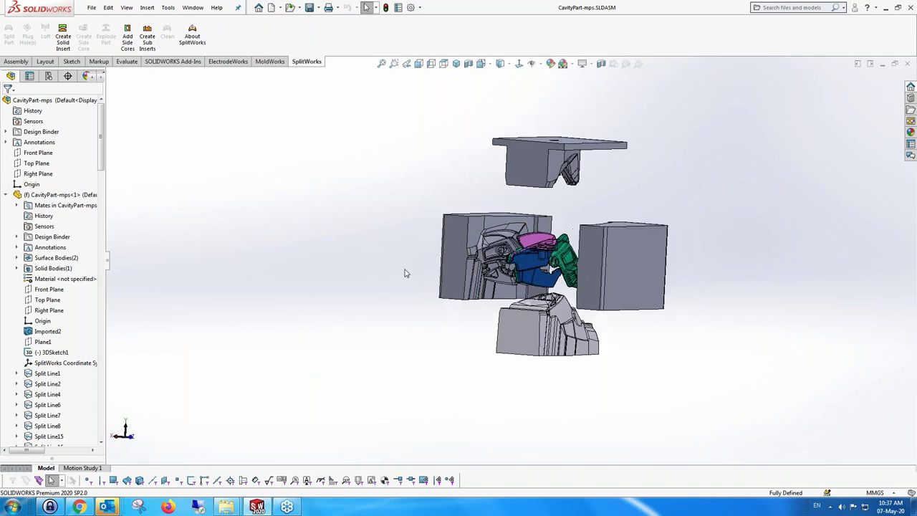
middle_drag(405, 273, 412, 315)
scroll(549, 294, down, 2)
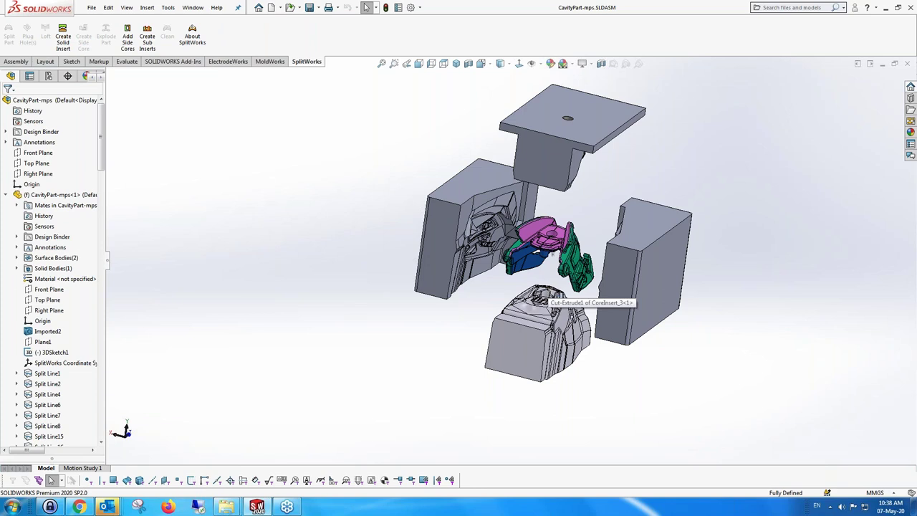
click(907, 66)
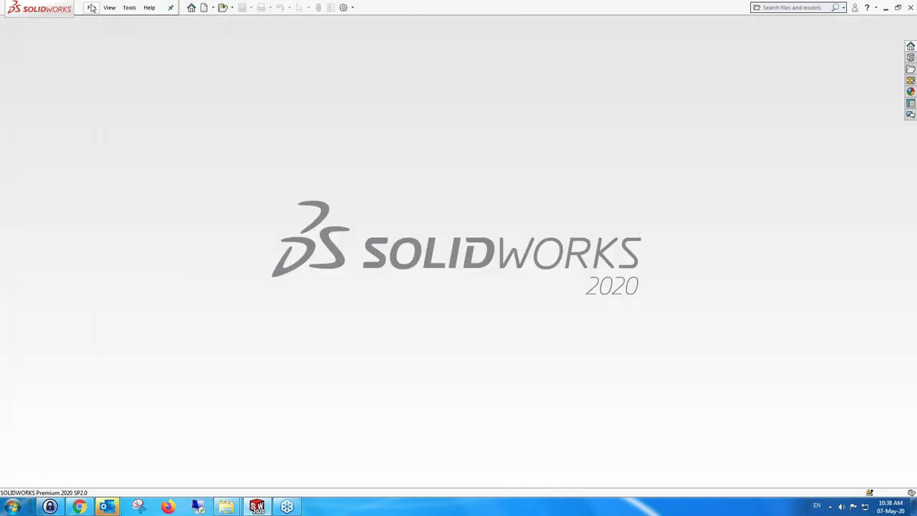
Step: Open AbdeckForElectrodes.SLDASM from the SolidCAM\AbdeckForElectrode folder
click(91, 7)
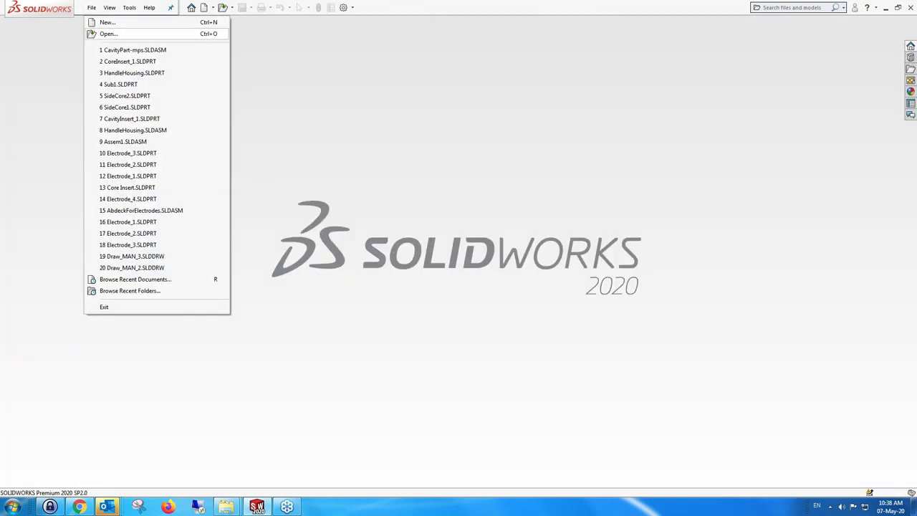
click(91, 7)
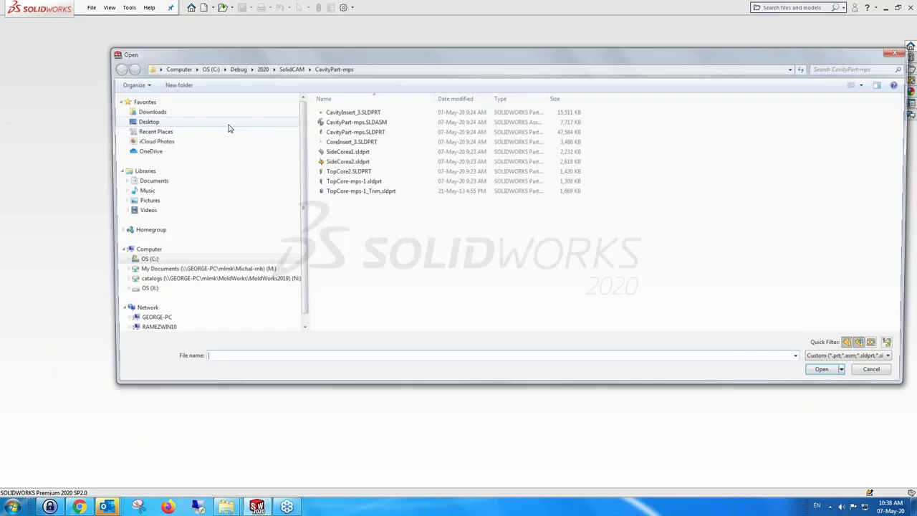
click(287, 67)
click(340, 135)
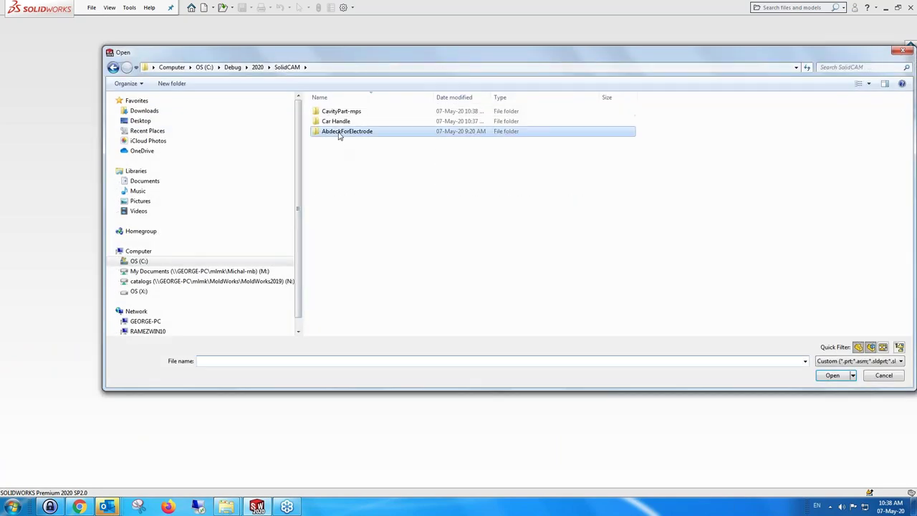
double_click(340, 135)
click(347, 123)
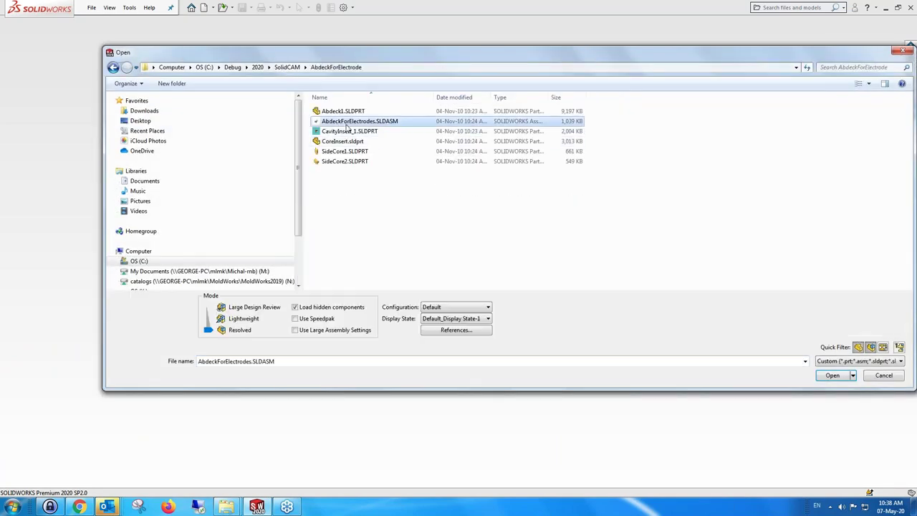
click(833, 375)
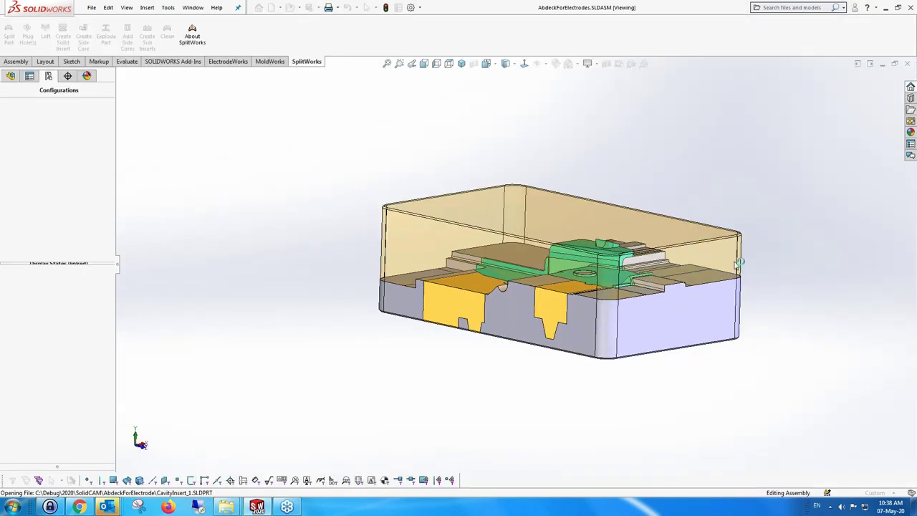
Step: Explode the assembly with ExplView1, then collapse it again
scroll(736, 266, down, 2)
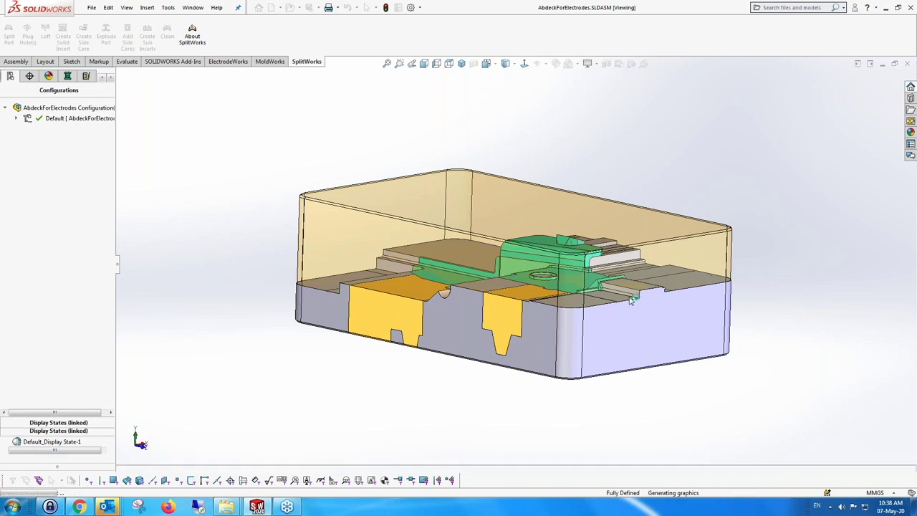
scroll(624, 302, down, 1)
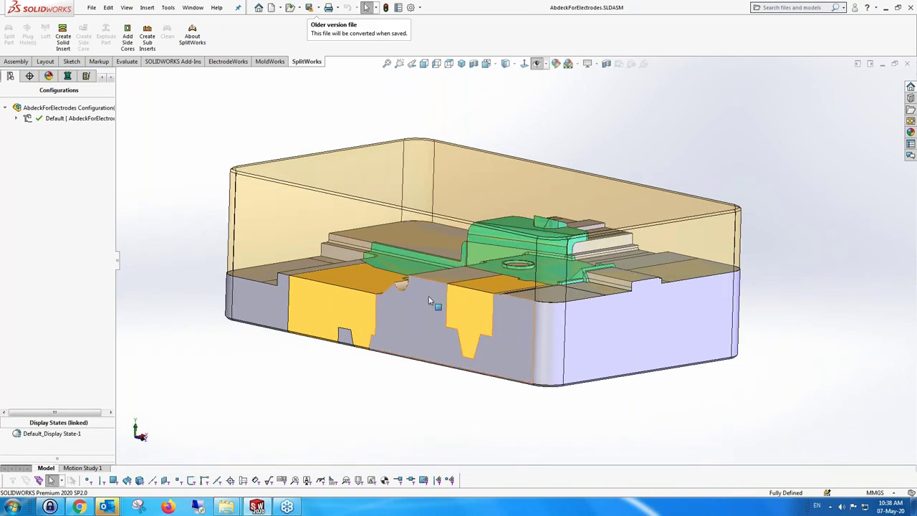
click(58, 108)
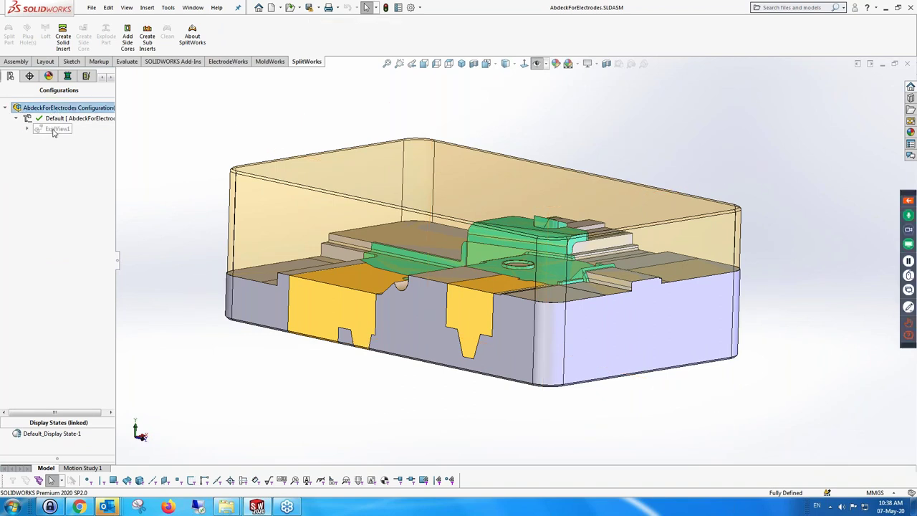
click(55, 130)
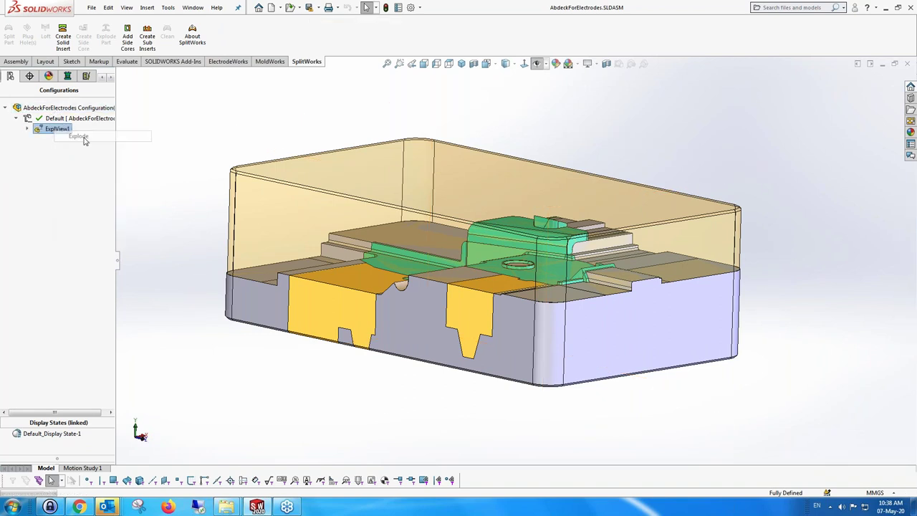
click(81, 137)
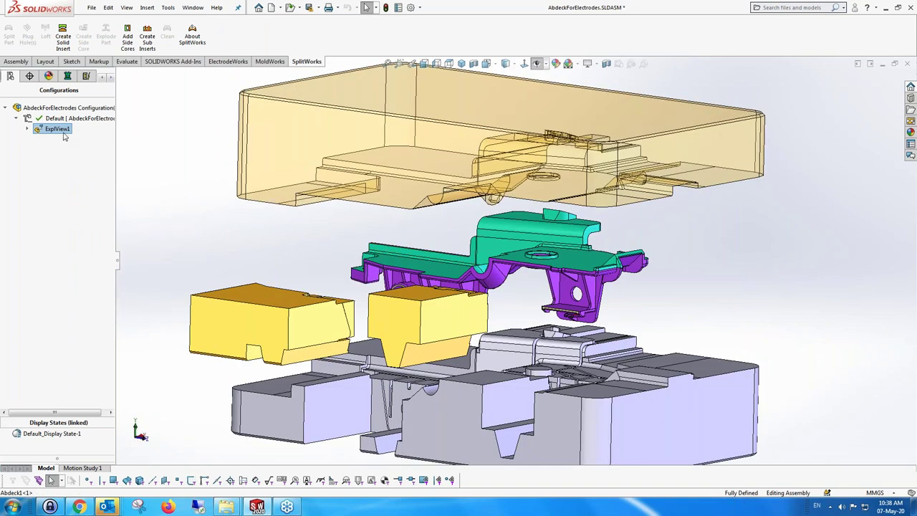
right_click(63, 129)
click(71, 137)
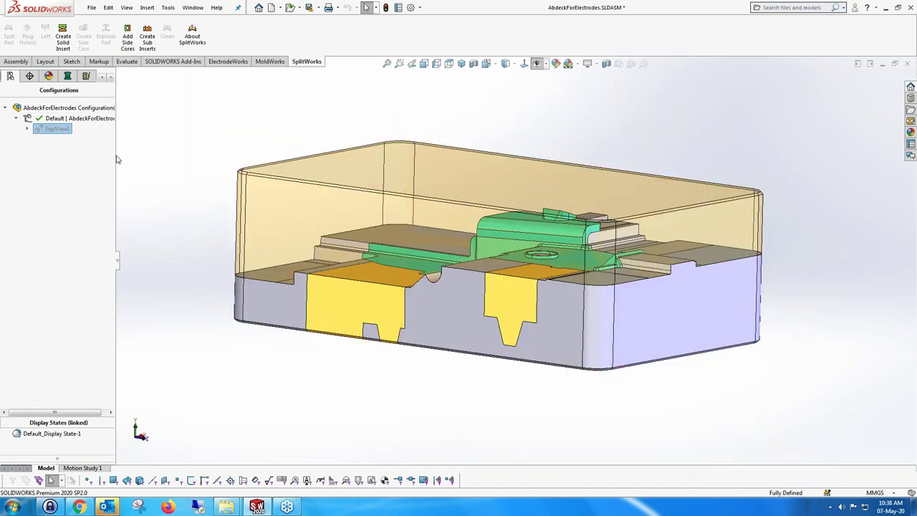
Step: Hide all components except CoreInsert and show the ElectrodeWorks project tree
drag(119, 153, 153, 153)
click(11, 76)
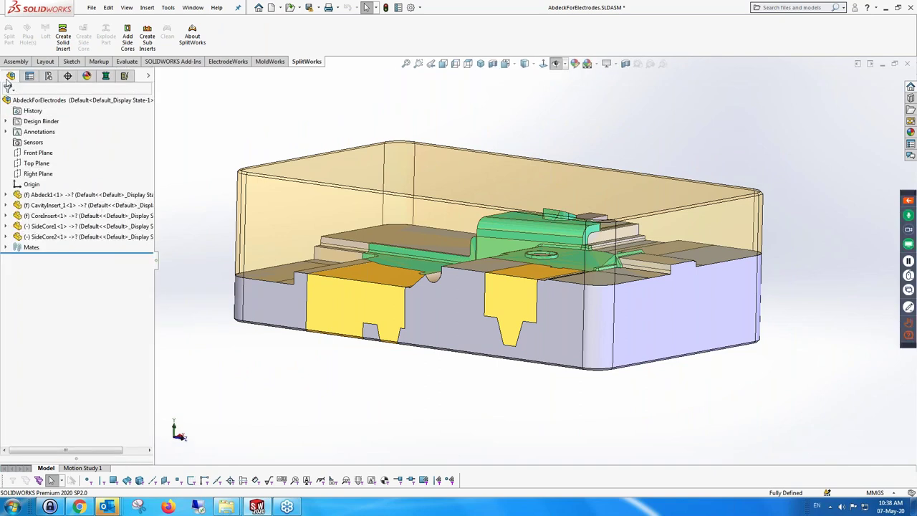
right_click(41, 104)
click(61, 81)
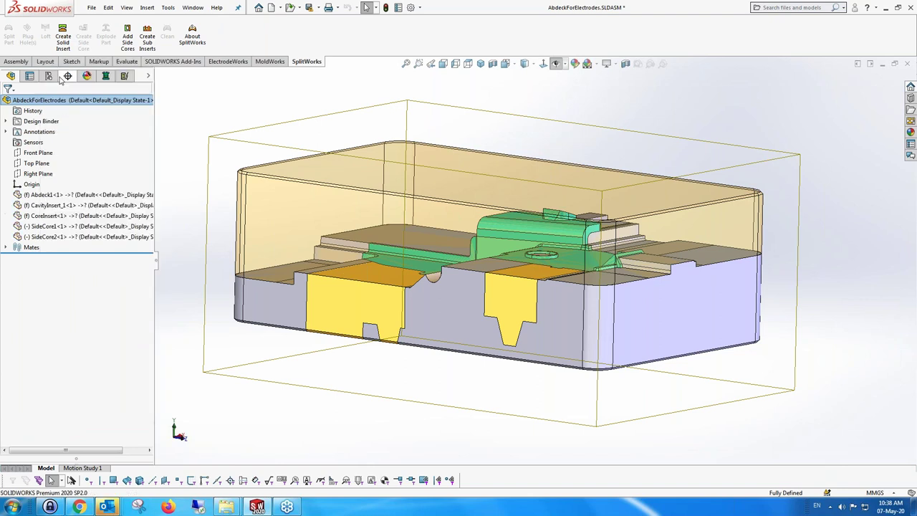
right_click(50, 216)
click(112, 171)
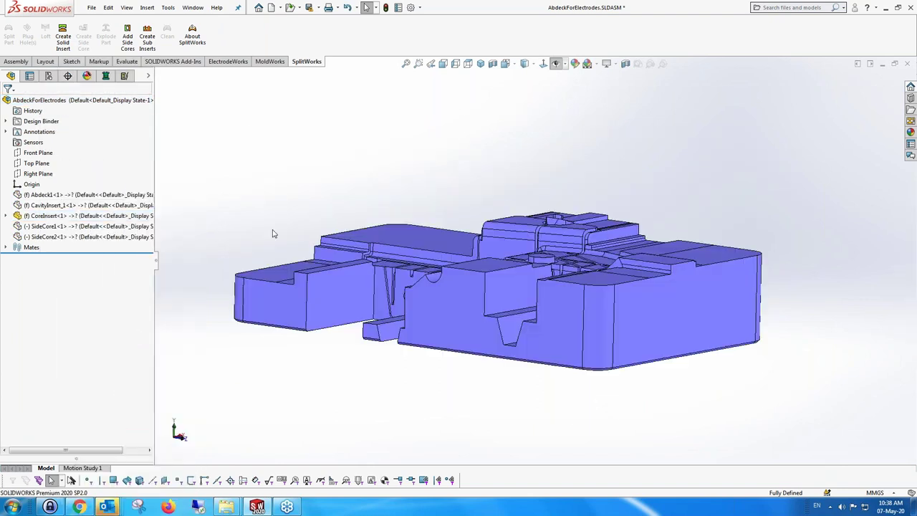
middle_drag(306, 273, 310, 284)
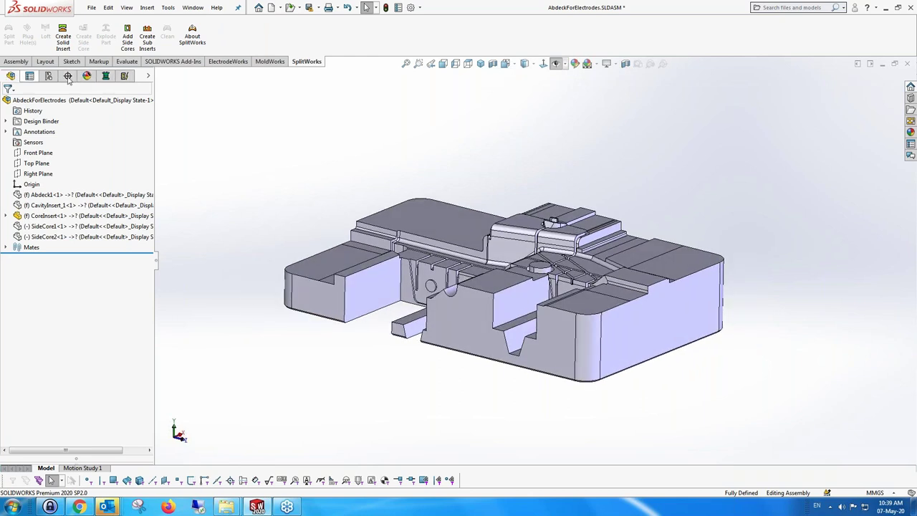
click(125, 76)
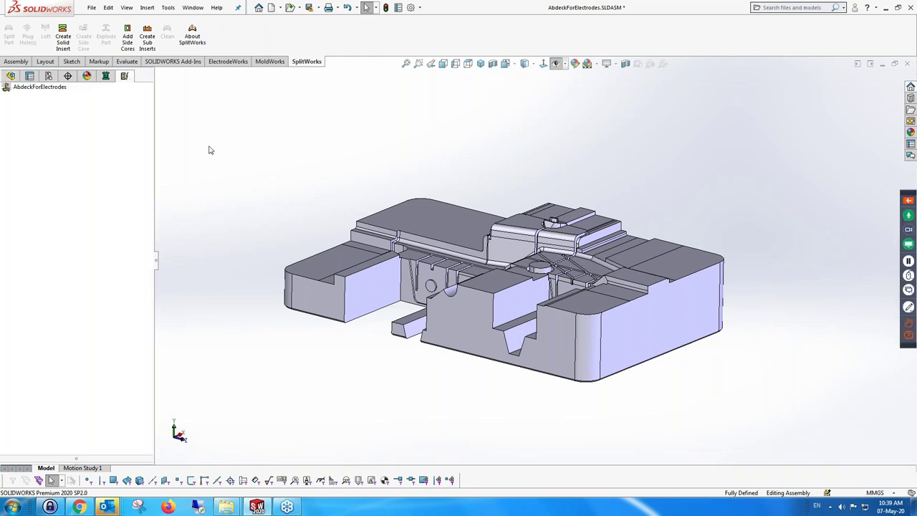
right_click(49, 87)
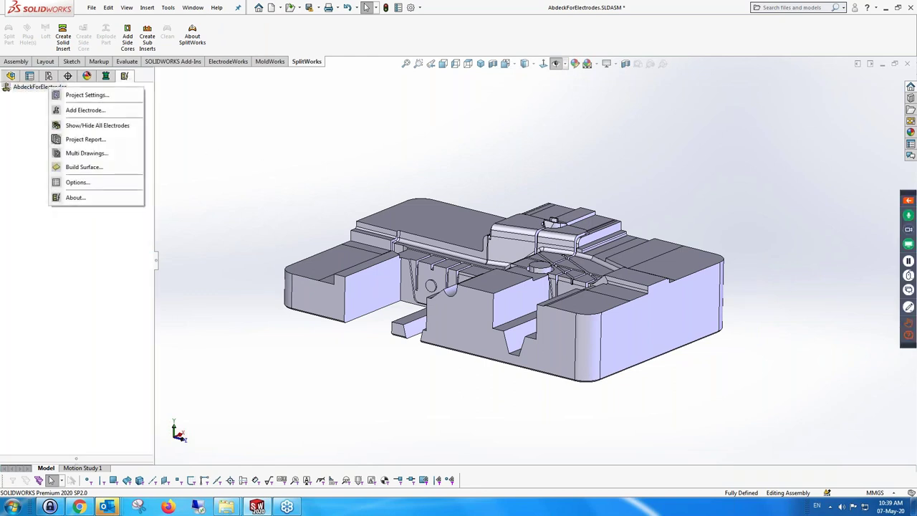
Step: Start Add Electrode on AbdeckForElectrodes and pick the EDM_Holder_1 blank
click(232, 63)
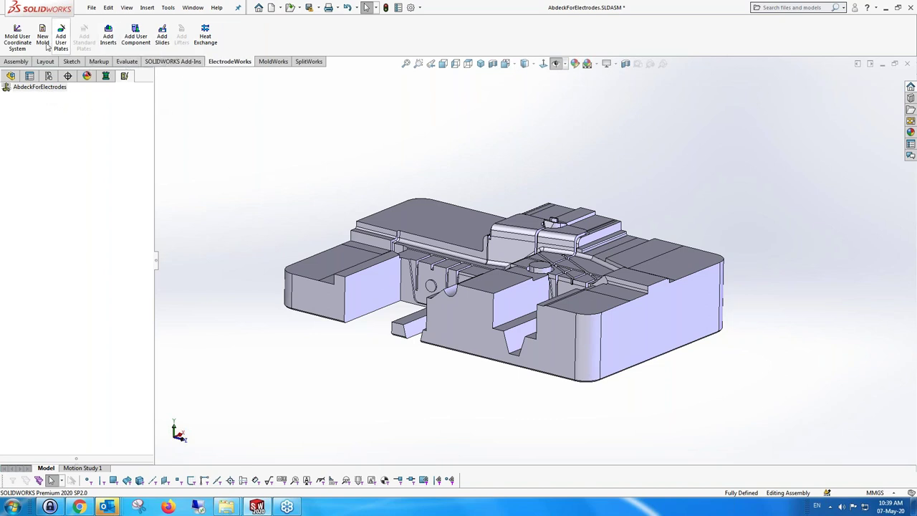
right_click(41, 89)
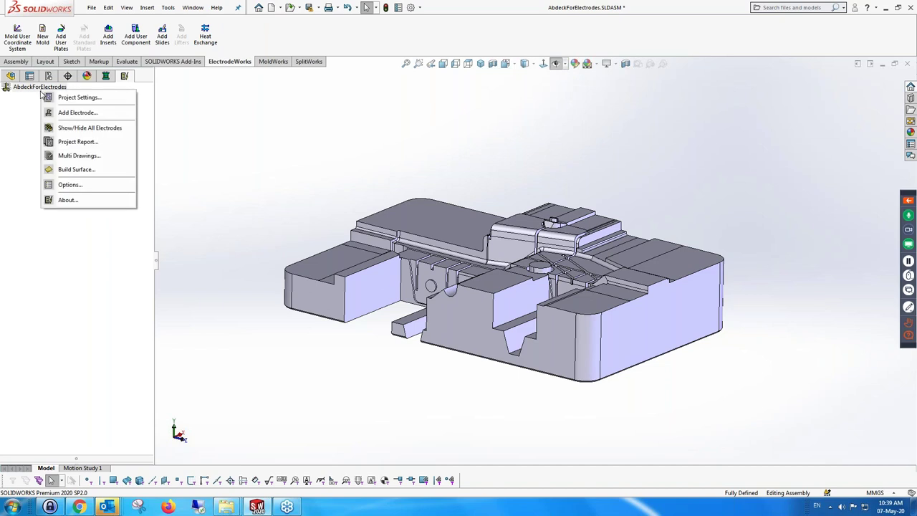
click(81, 114)
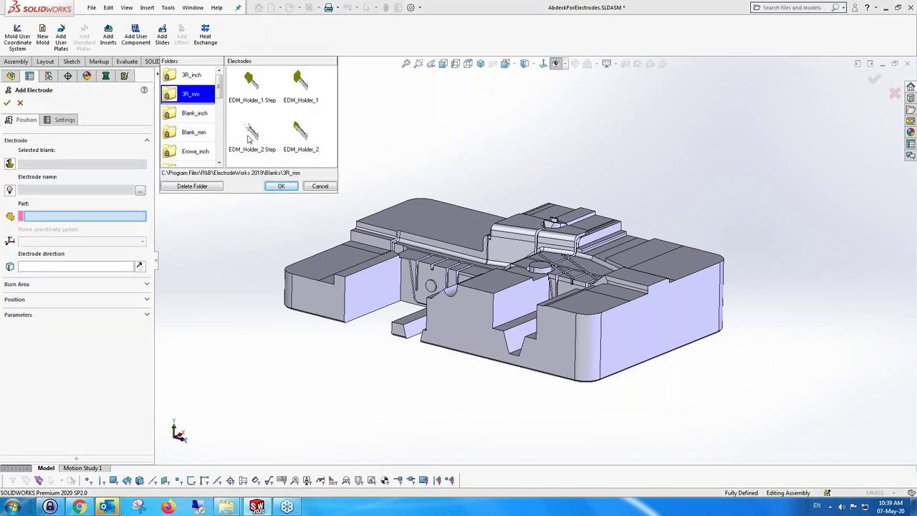
click(301, 96)
Step: Create Electrode_1 from EDM_Holder_1 on the core insert's rib face
double_click(302, 96)
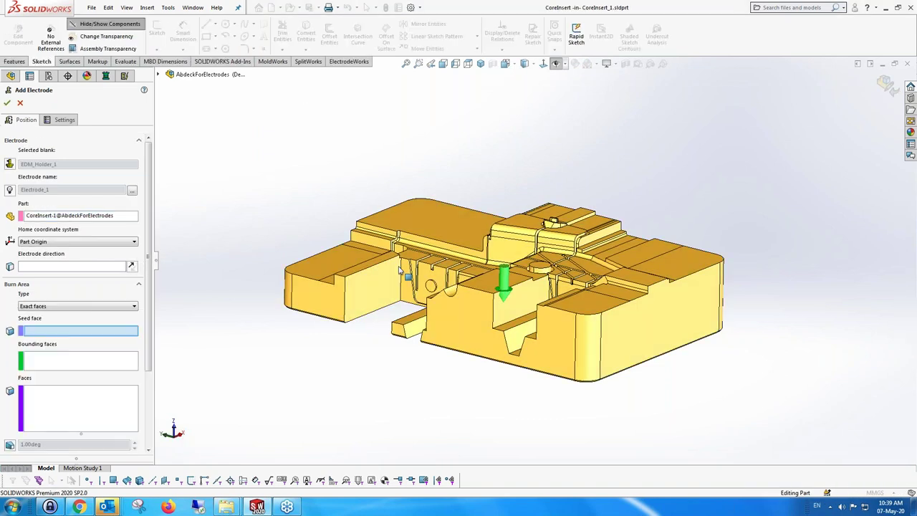
middle_drag(435, 256, 463, 285)
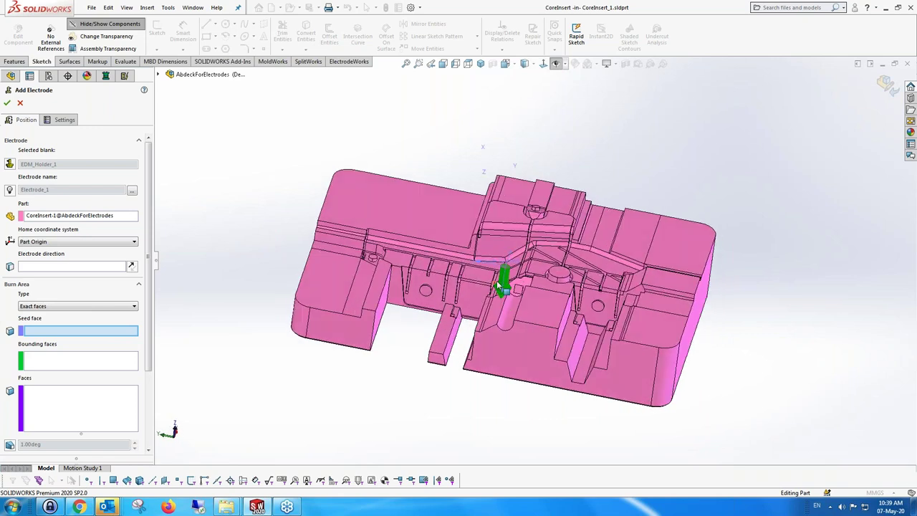
scroll(463, 285, down, 5)
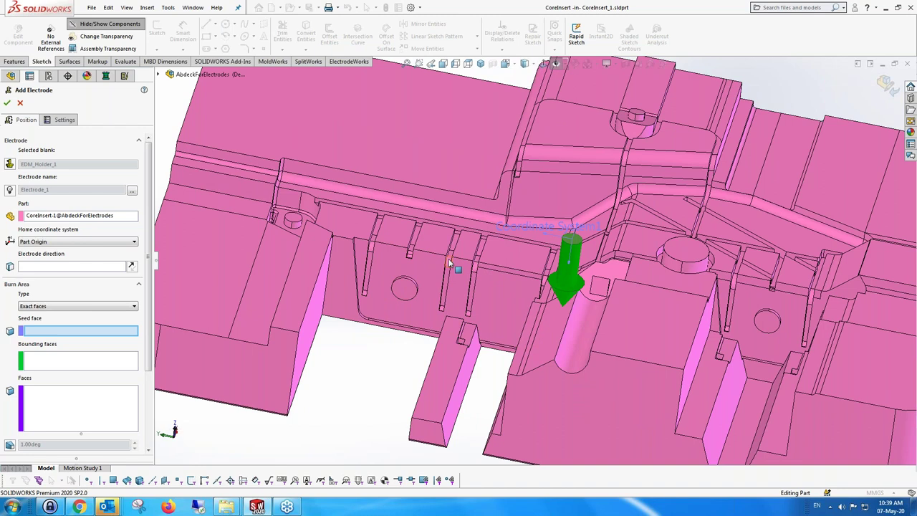
click(460, 240)
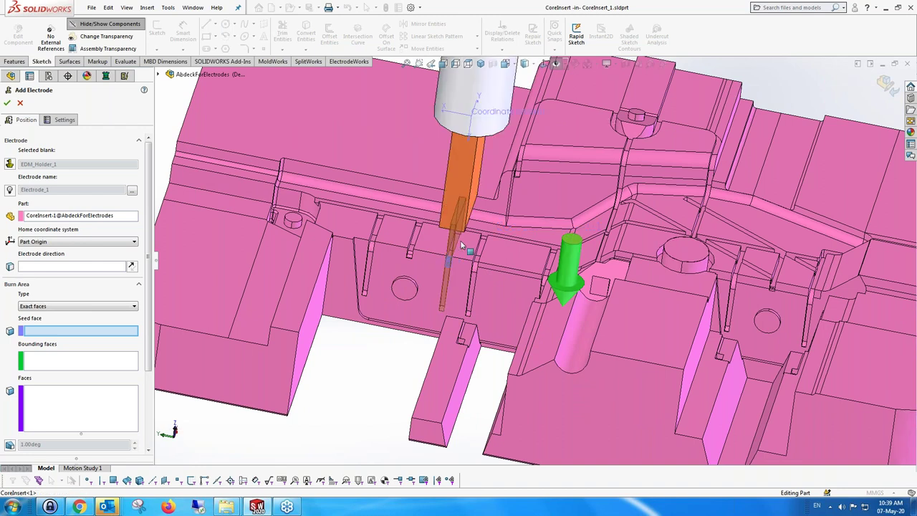
click(6, 104)
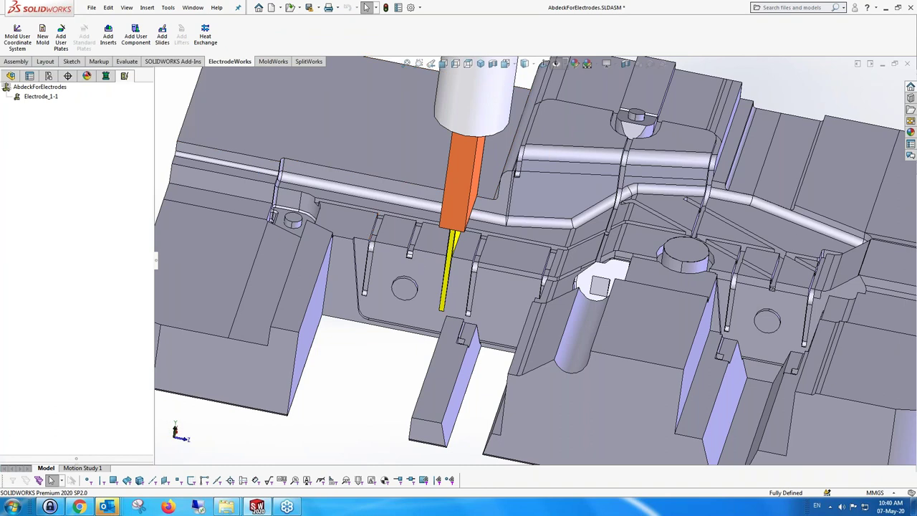
Step: Start Copy Electrode for Electrode_1-1 from the ElectrodeWorks tree
middle_drag(445, 247, 447, 214)
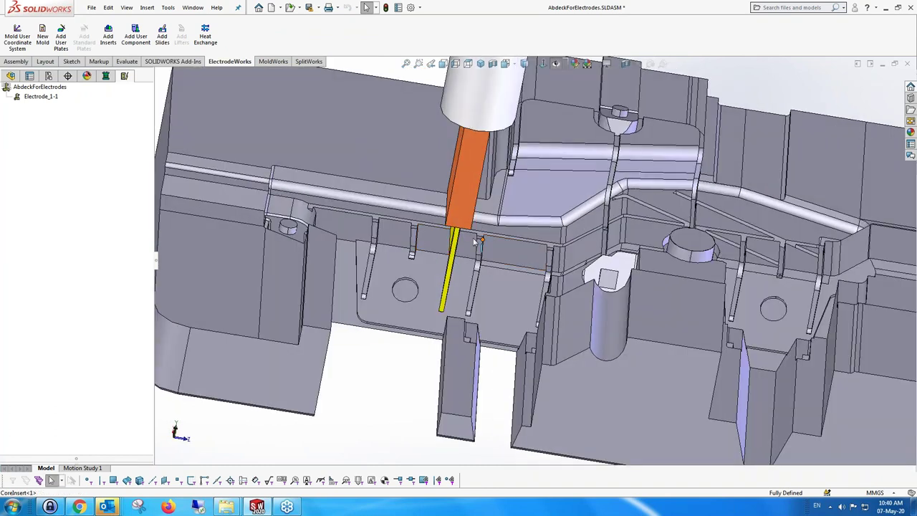
middle_drag(495, 248, 474, 253)
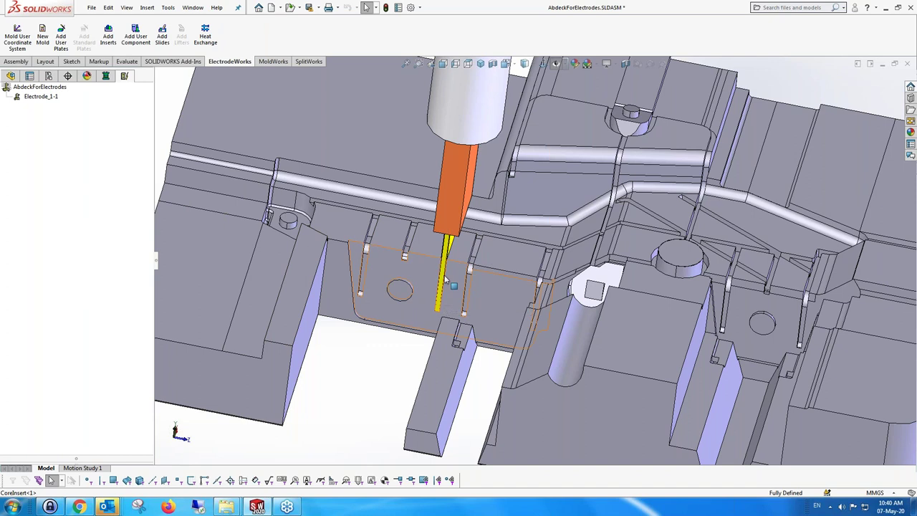
right_click(49, 100)
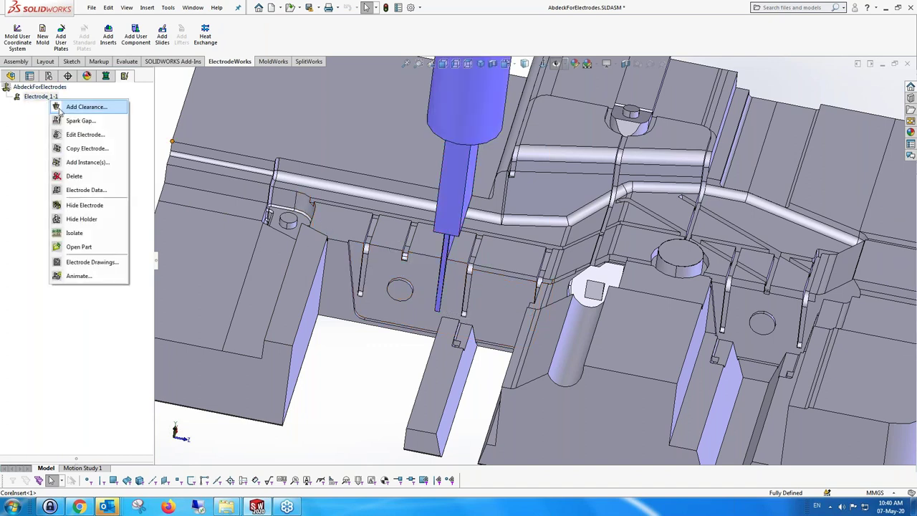
click(92, 153)
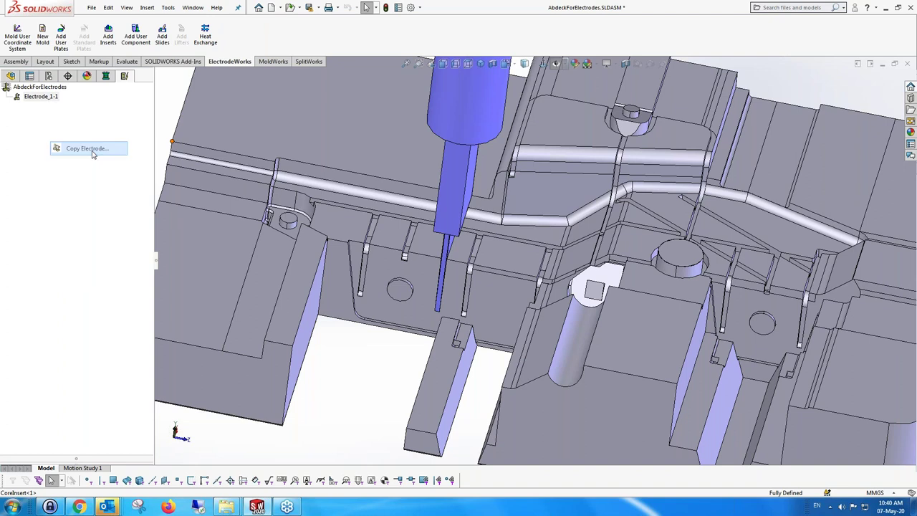
scroll(459, 265, down, 3)
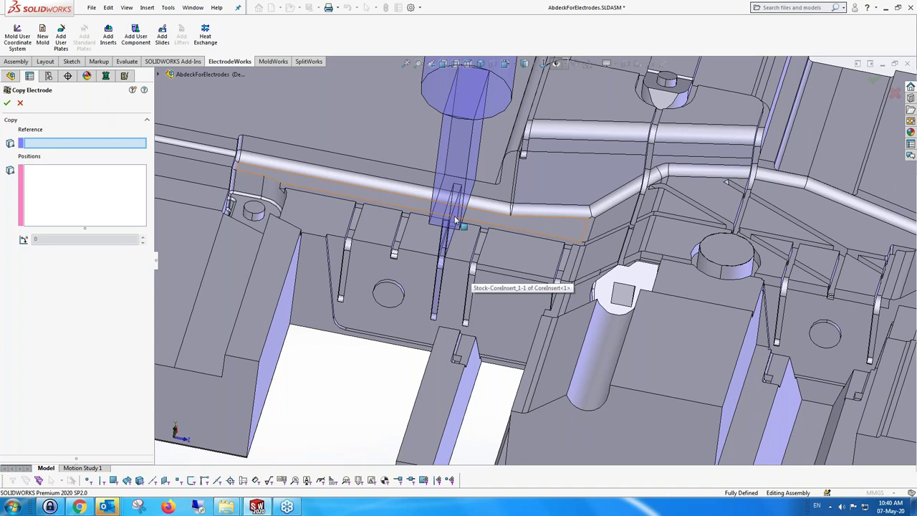
Step: Pick a reference face and five position faces in Copy Electrode and preview the copies
click(442, 267)
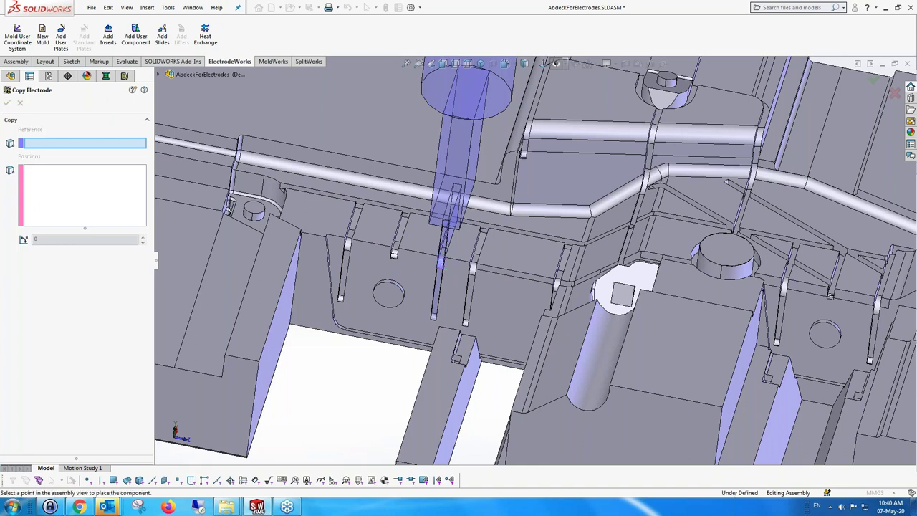
scroll(556, 310, down, 2)
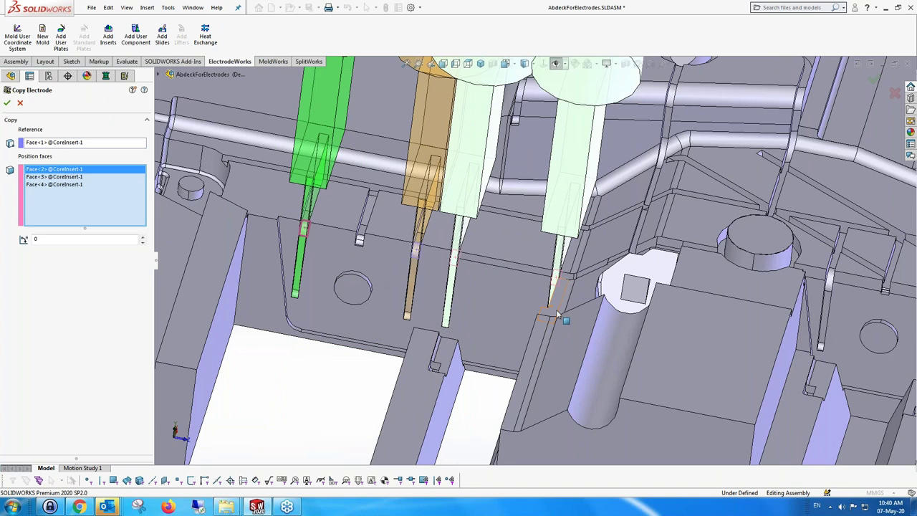
scroll(556, 309, up, 2)
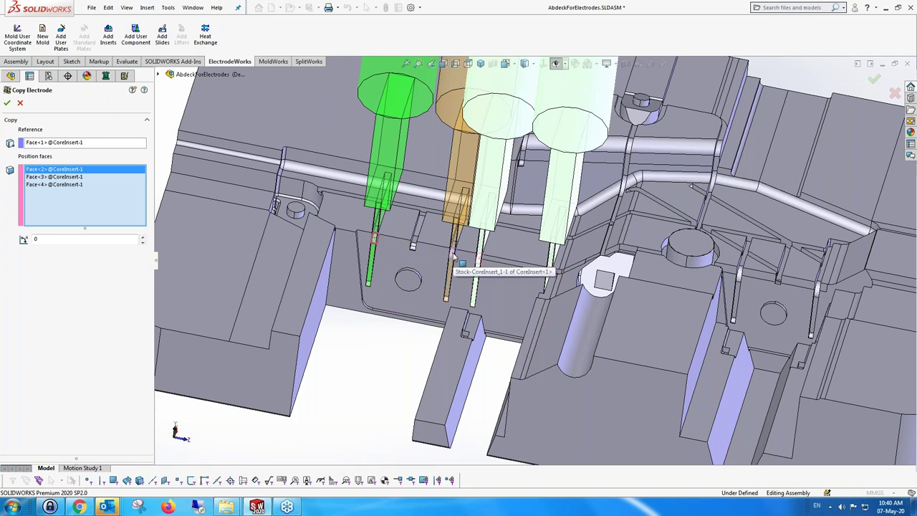
scroll(736, 286, down, 1)
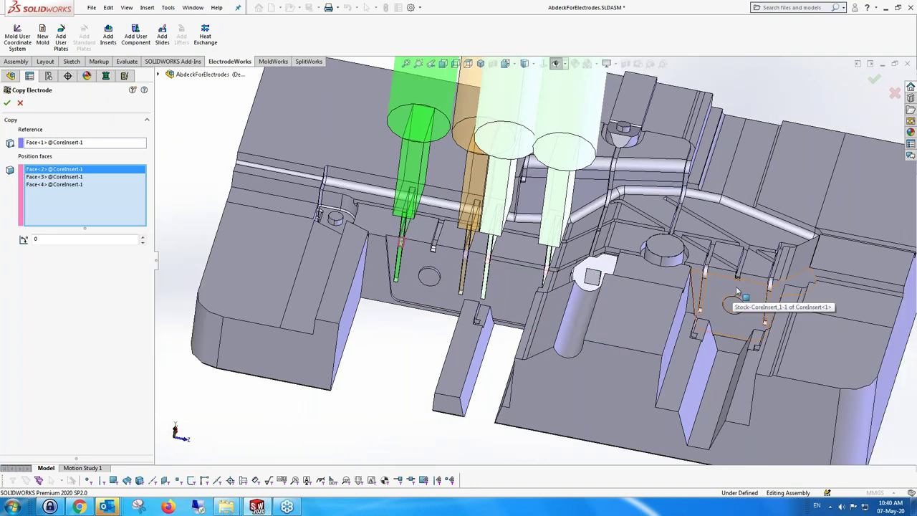
scroll(736, 286, down, 2)
scroll(706, 255, down, 2)
scroll(705, 256, down, 2)
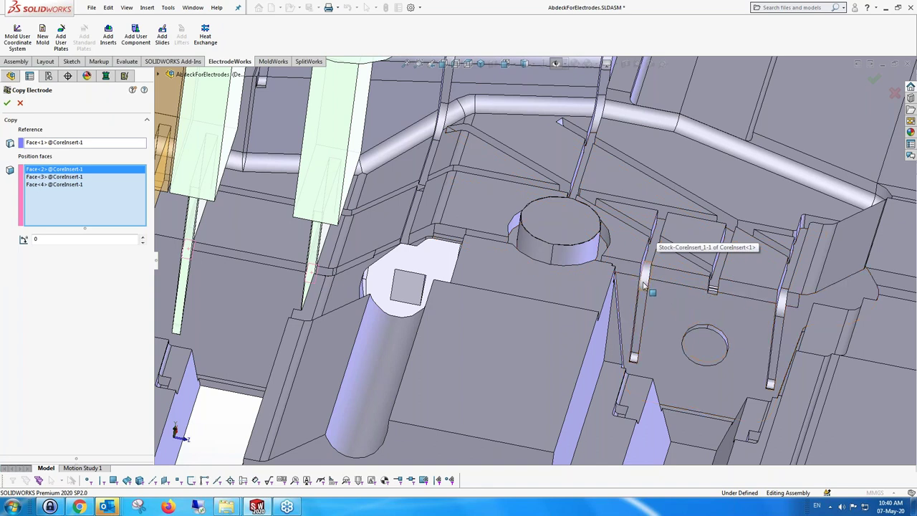
Step: Clear the picked faces and cancel the electrode copy
key(Return)
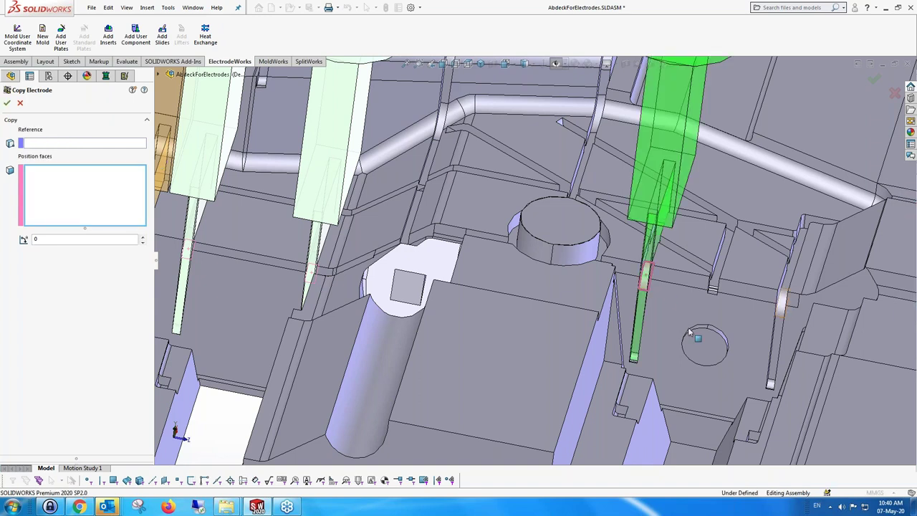
scroll(663, 332, up, 6)
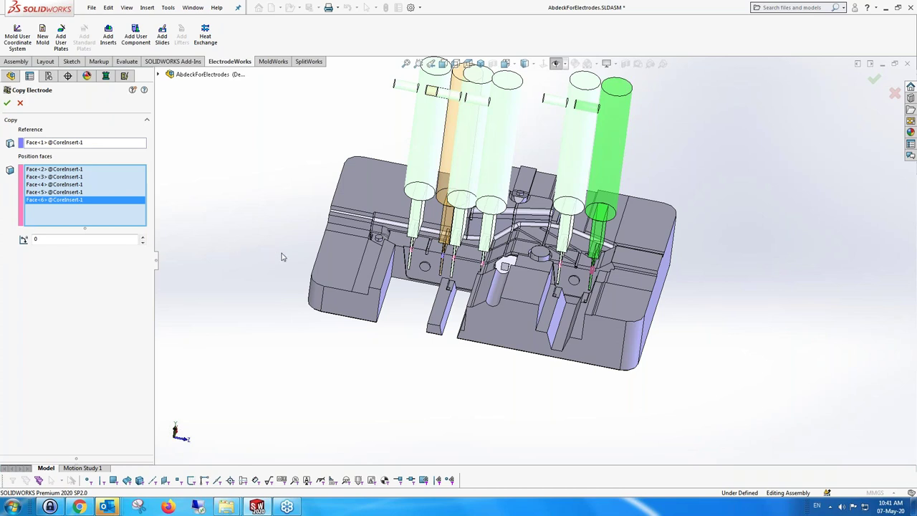
middle_drag(279, 251, 269, 211)
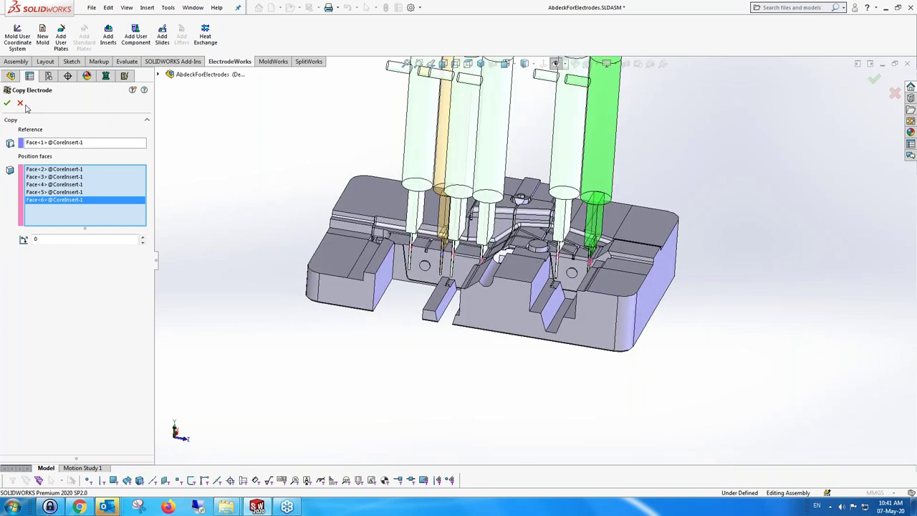
click(20, 103)
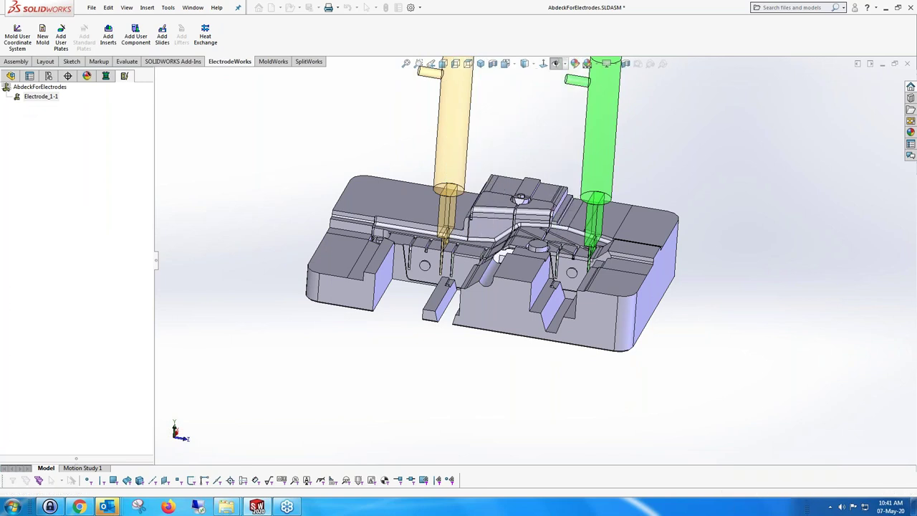
Step: Open Electrode_1-1 in Edit Electrode and activate the burn-area face selection
right_click(48, 105)
click(84, 135)
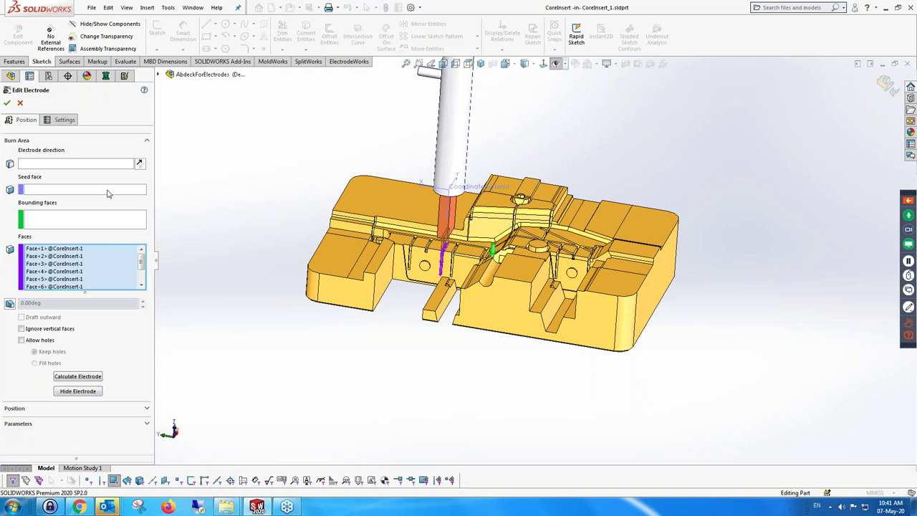
click(81, 190)
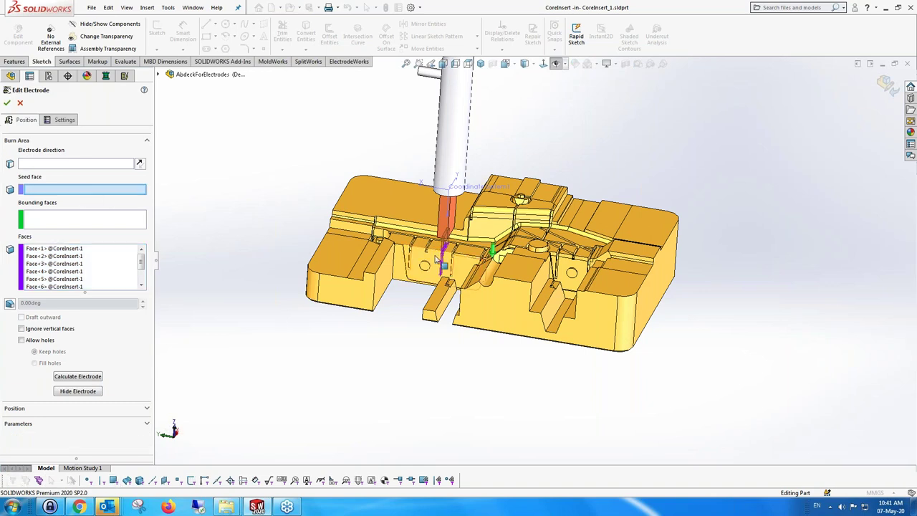
scroll(436, 261, down, 2)
scroll(436, 261, down, 4)
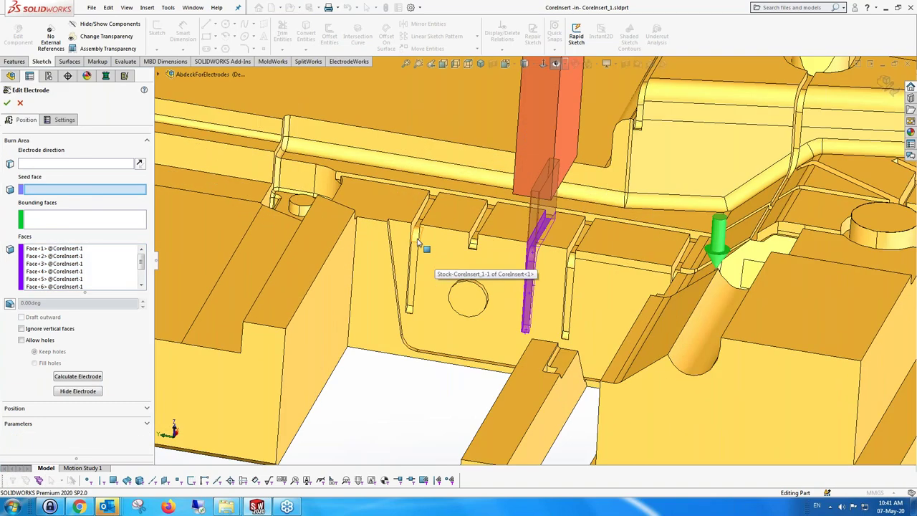
Step: Add the rib faces and the small face beside the pins to the burn area, then finish
click(418, 242)
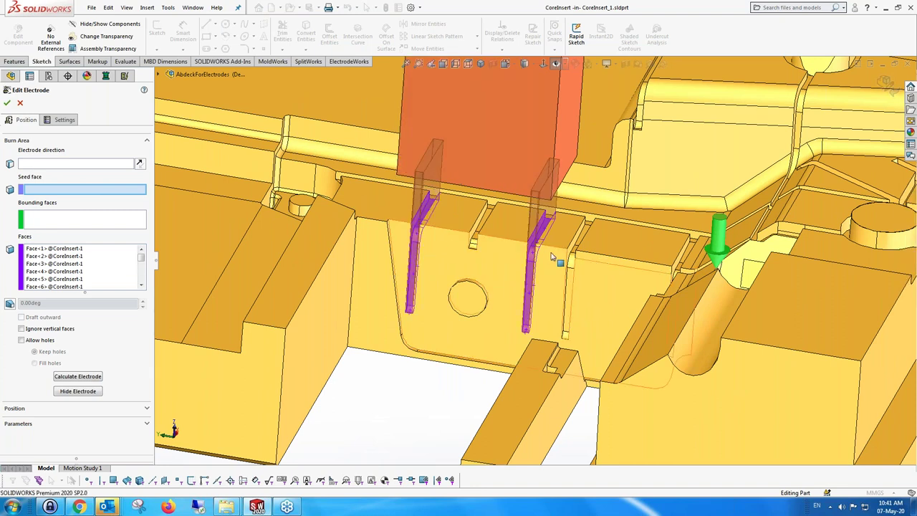
scroll(551, 260, up, 3)
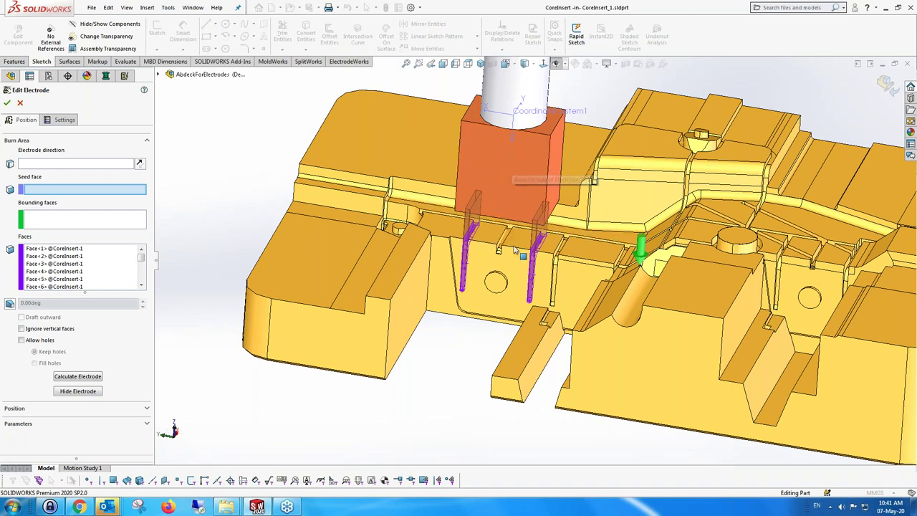
click(558, 263)
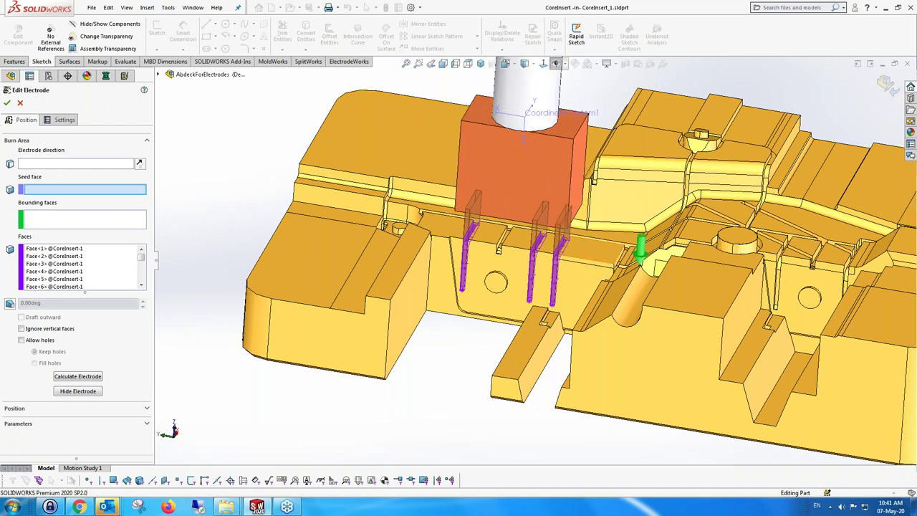
middle_drag(601, 251, 620, 272)
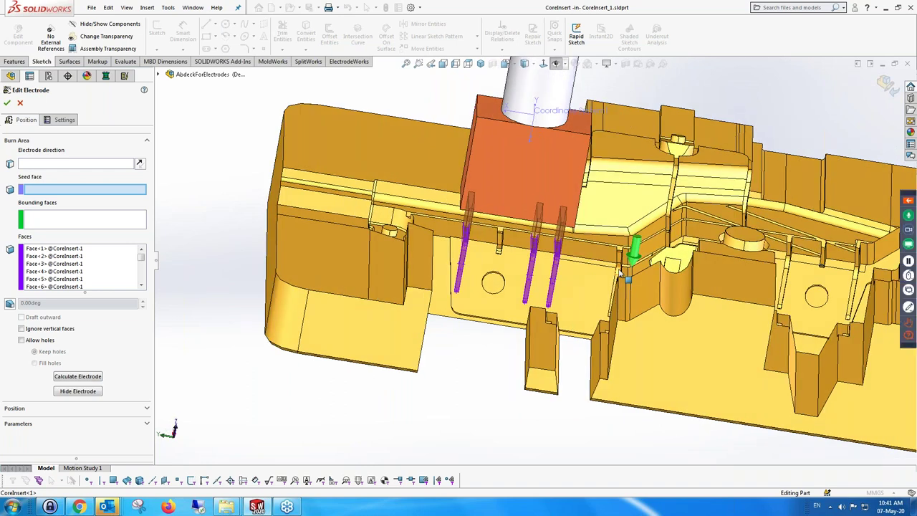
click(620, 272)
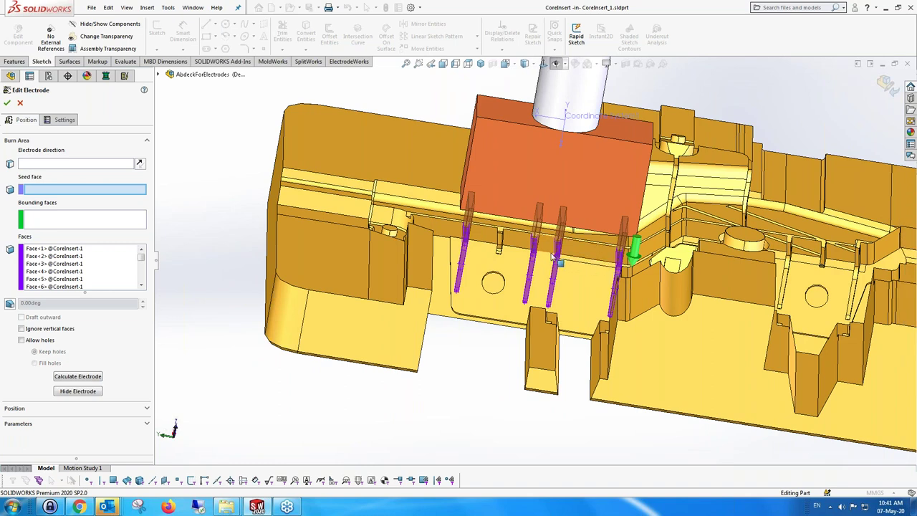
middle_drag(516, 258, 500, 247)
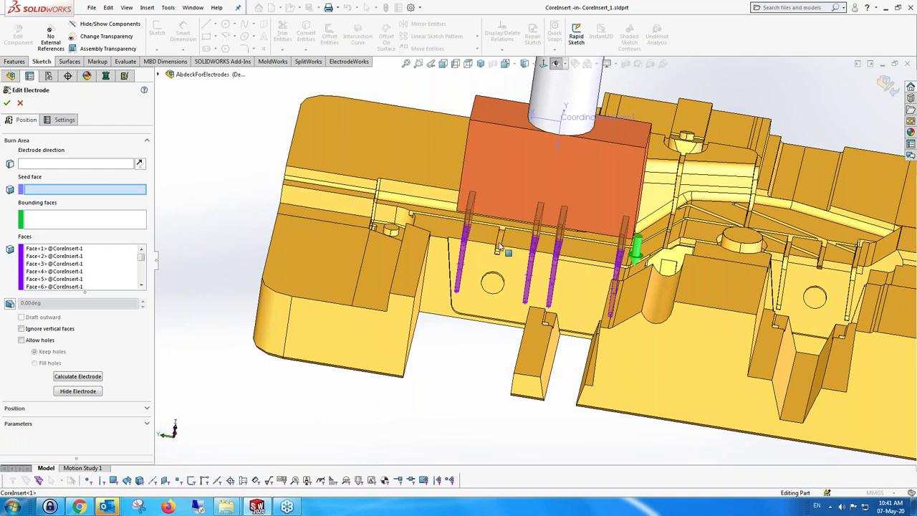
click(499, 238)
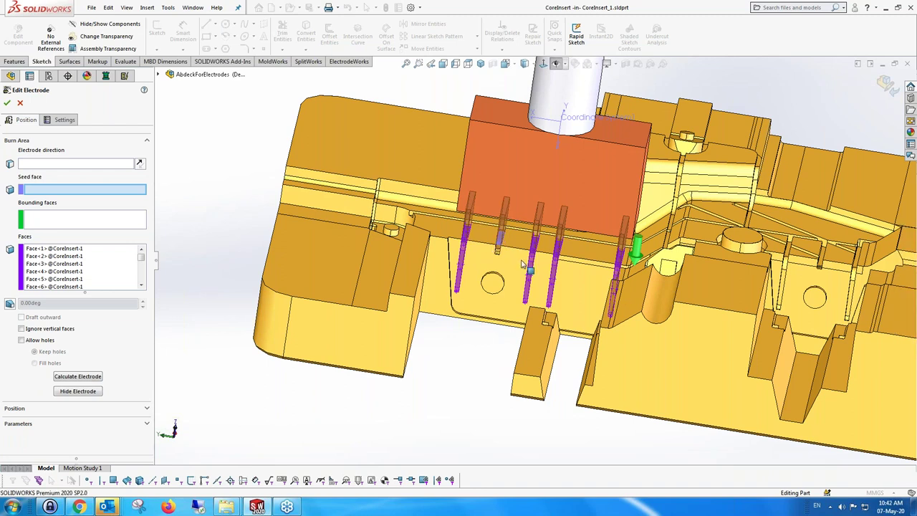
middle_drag(523, 257, 197, 149)
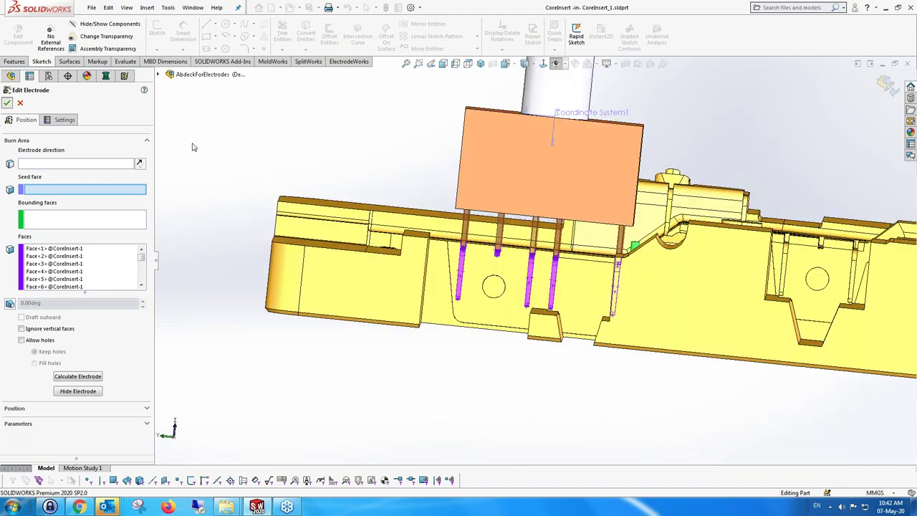
key(Return)
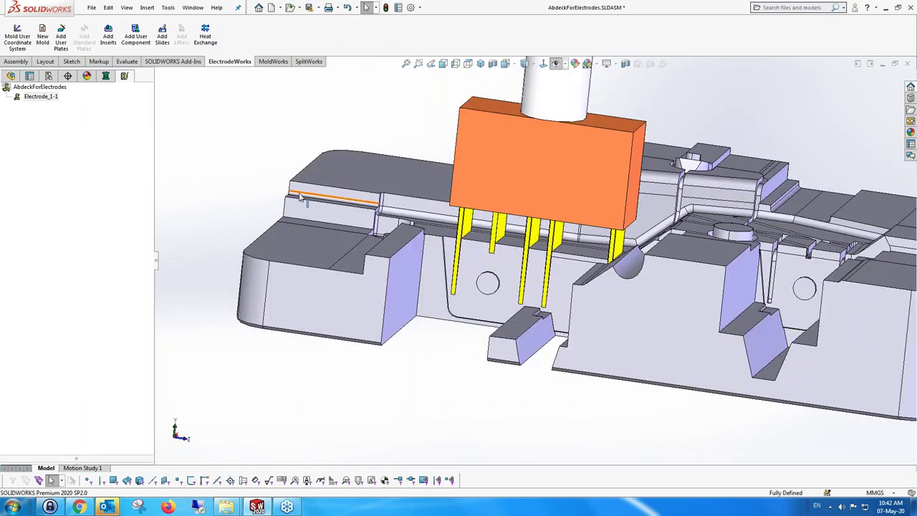
Step: Start Add Electrodes from the AbdeckForElectrodes menu to show the blank library
right_click(52, 91)
click(75, 109)
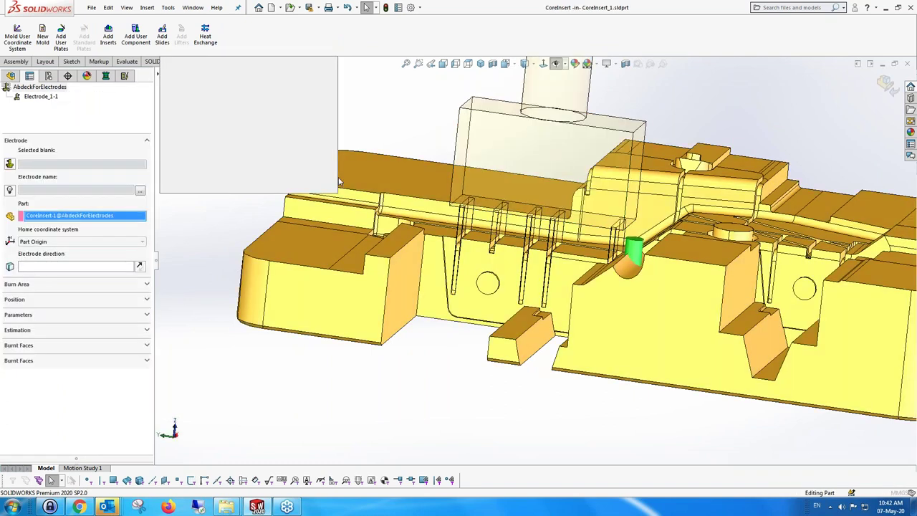
drag(220, 77, 221, 102)
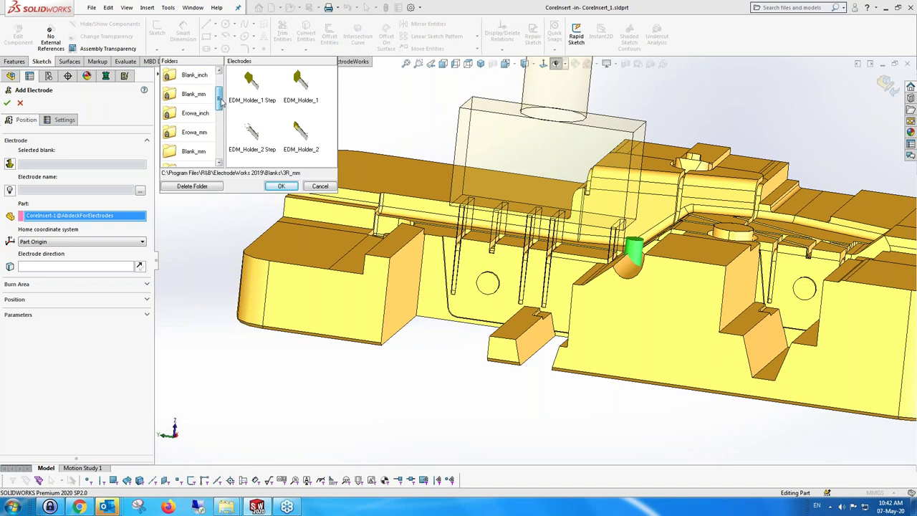
Step: Choose blank ER-010063 from the Erowa_mm library folder for Electrode_2
click(199, 136)
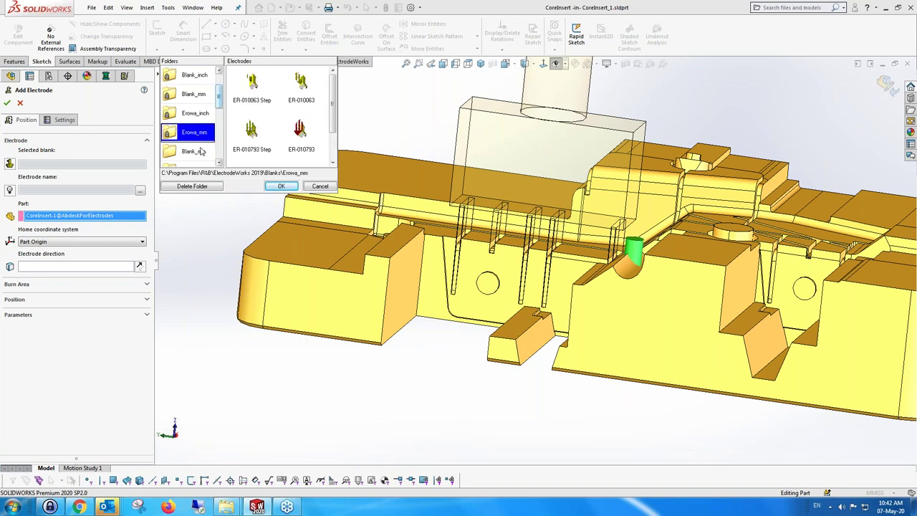
mouse_move(221, 101)
mouse_down()
mouse_move(222, 132)
mouse_move(220, 94)
mouse_up()
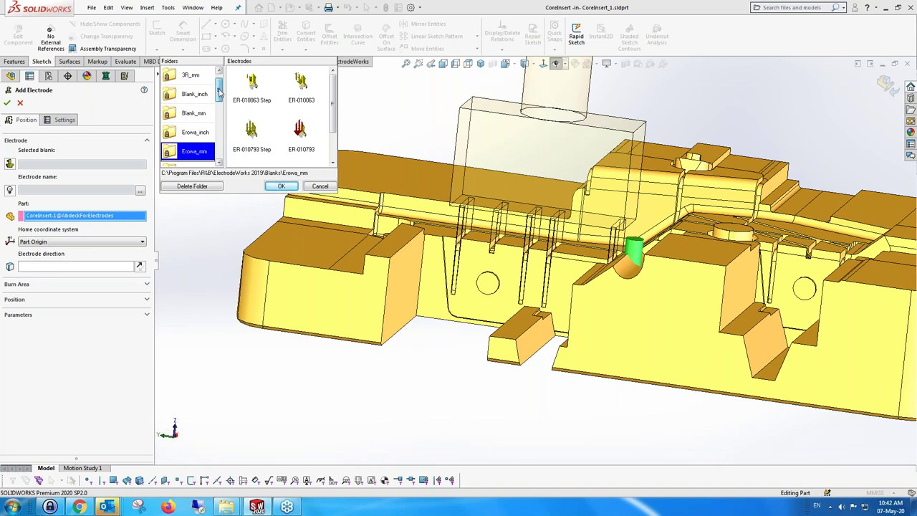
click(300, 85)
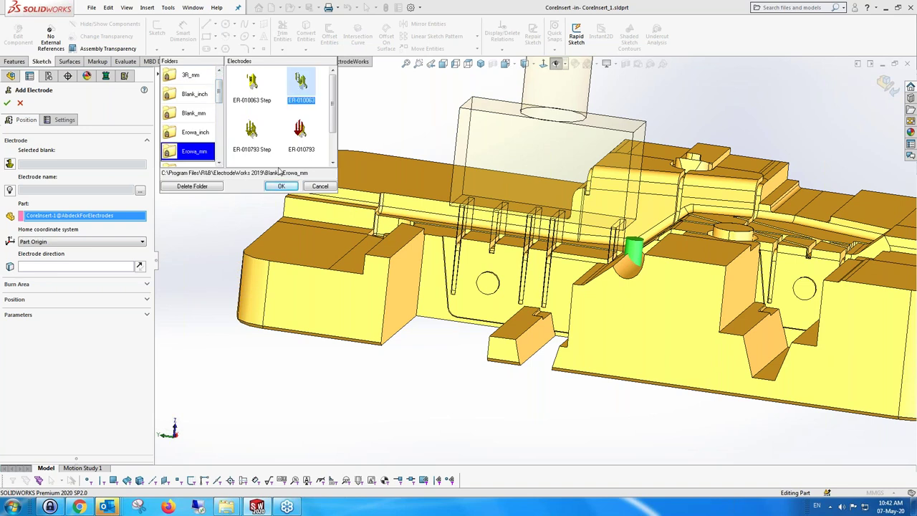
click(281, 185)
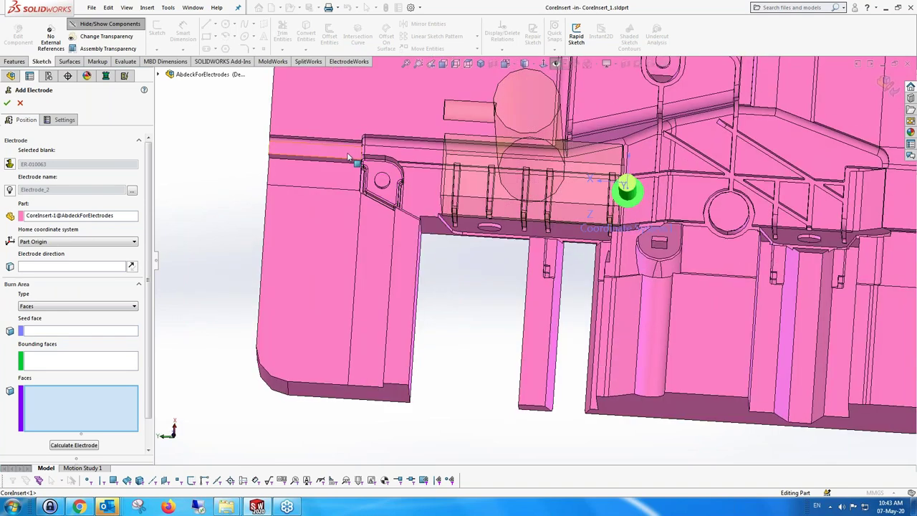
Step: Select the left-block pocket faces as Electrode_2's burn area and calculate the electrode
click(360, 159)
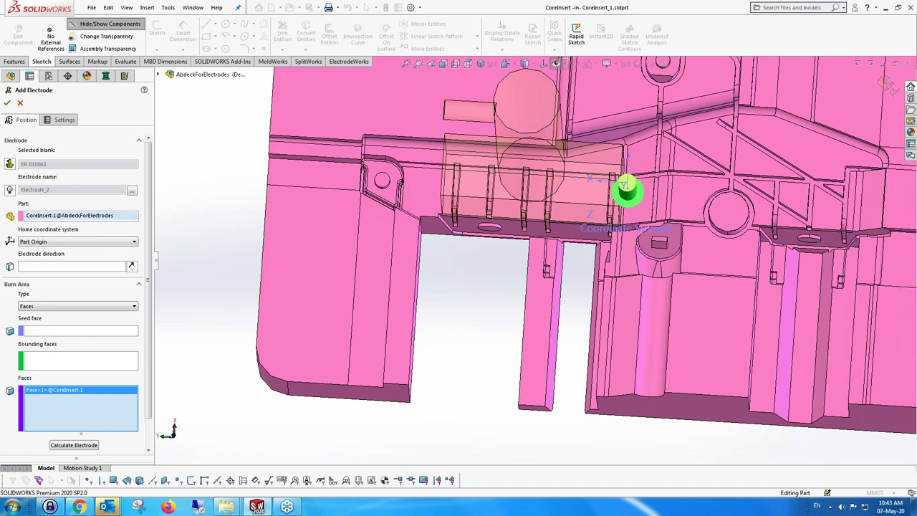
click(382, 180)
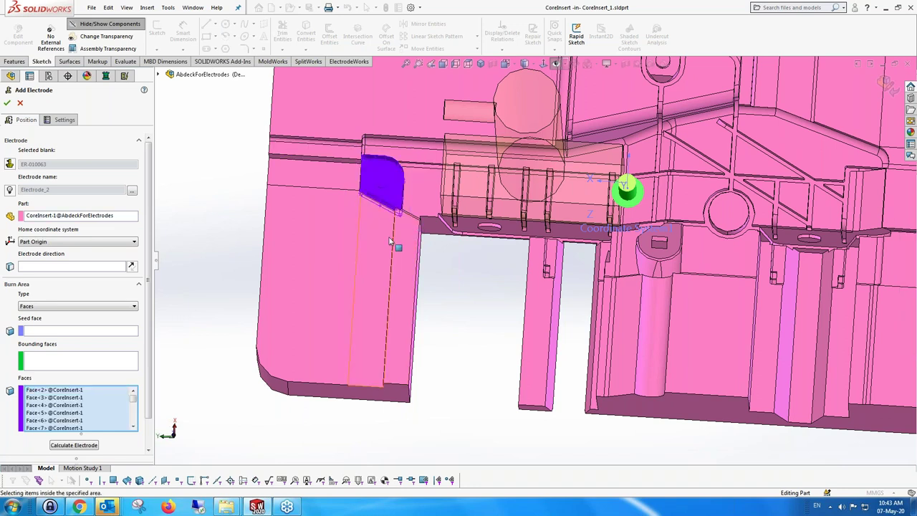
mouse_move(382, 179)
middle_down()
mouse_move(385, 169)
mouse_move(369, 171)
middle_up()
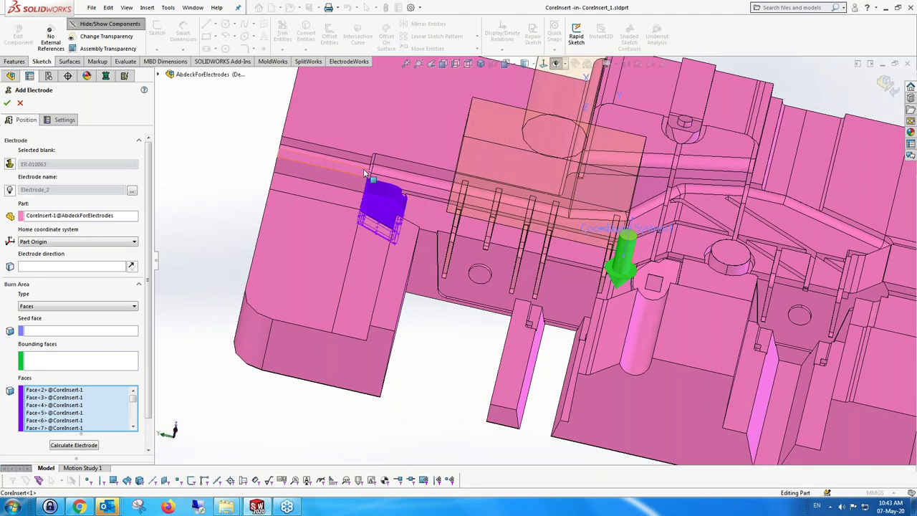
scroll(360, 169, up, 3)
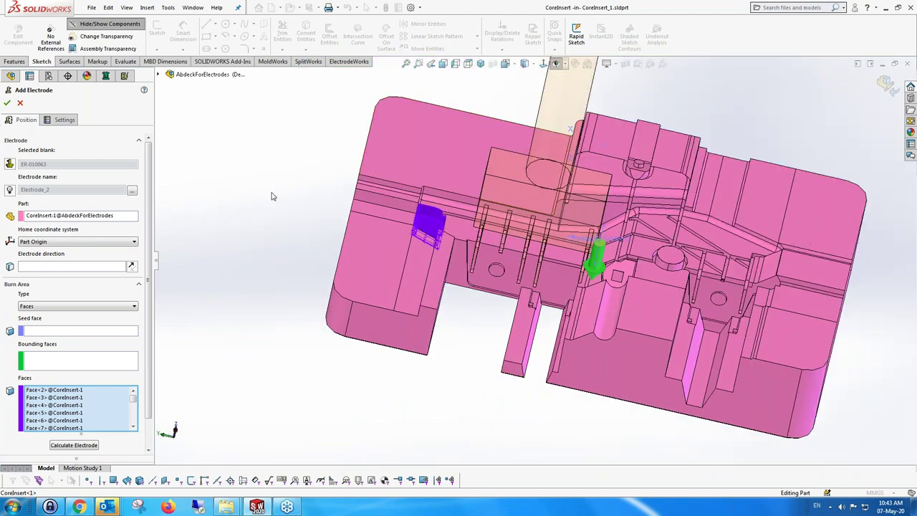
scroll(108, 287, down, 2)
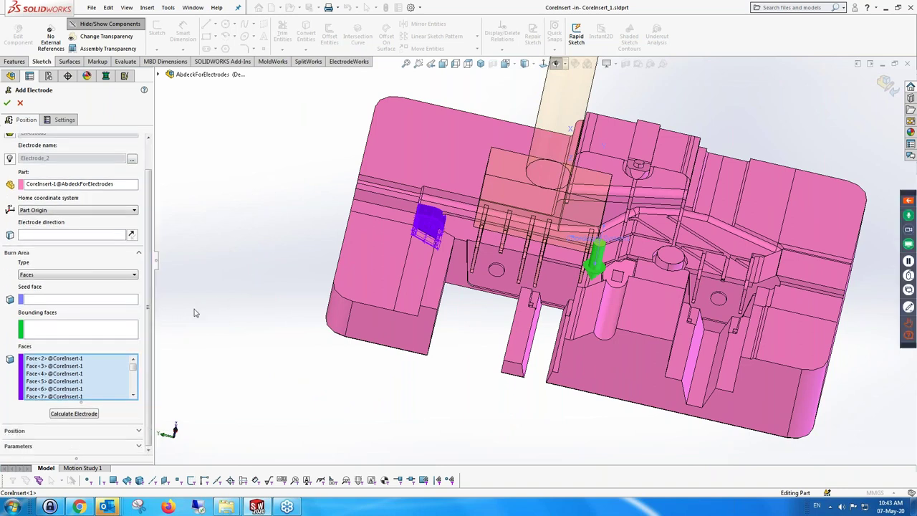
click(79, 414)
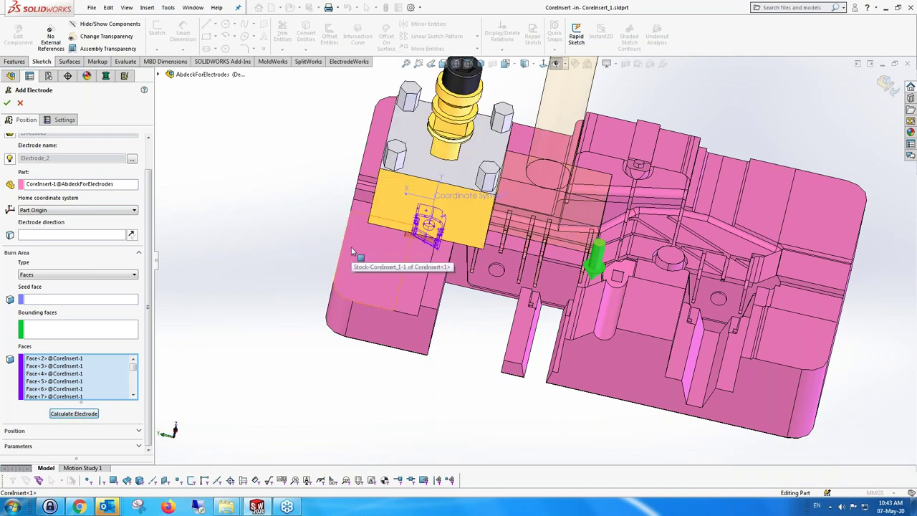
Step: Raise Electrode_2's thickness from 25.20 mm to 55.20 mm under Parameters
middle_drag(351, 230, 438, 239)
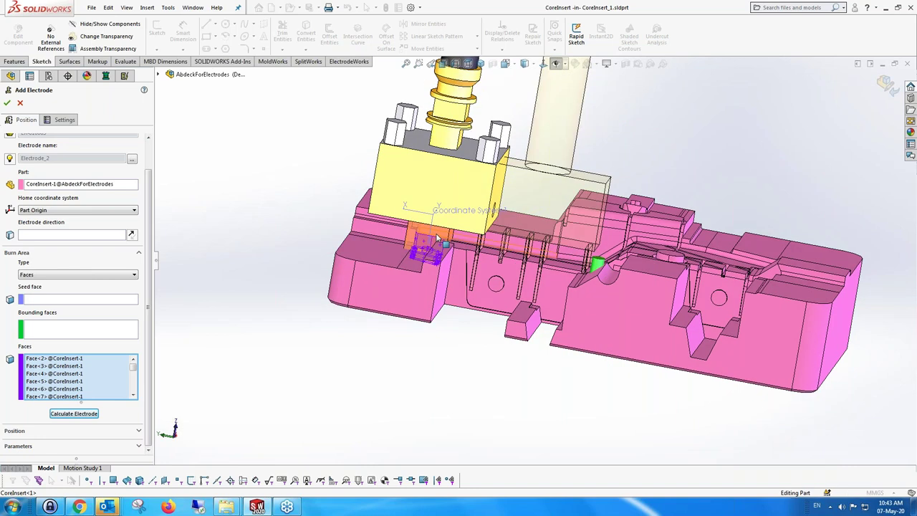
scroll(437, 238, down, 5)
scroll(378, 282, up, 5)
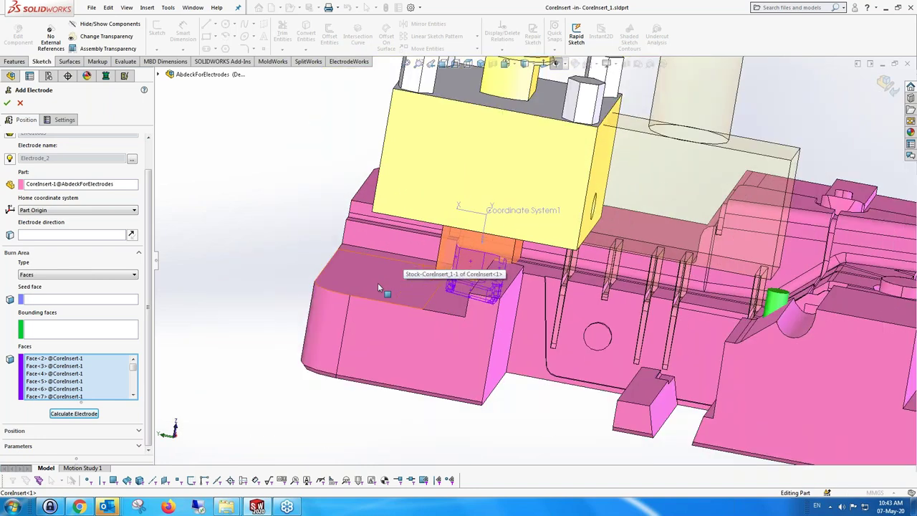
scroll(377, 283, up, 2)
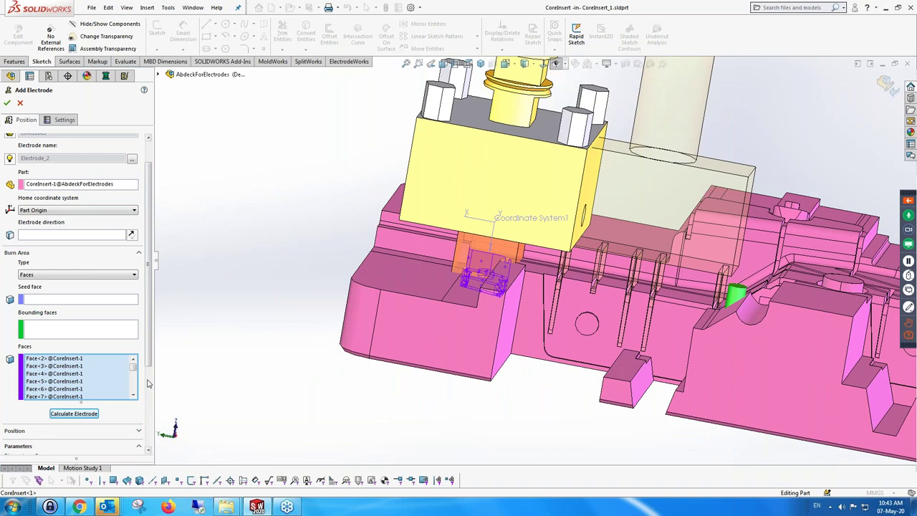
click(138, 445)
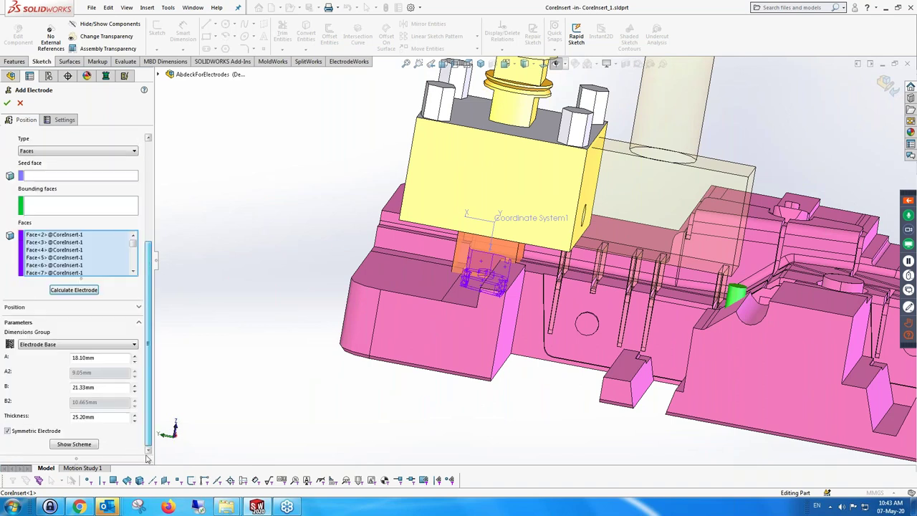
click(134, 415)
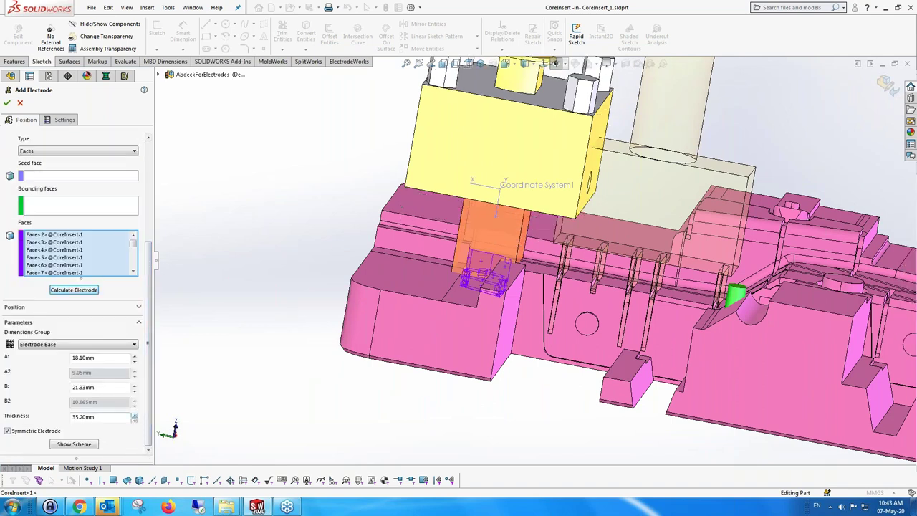
click(135, 415)
click(135, 415)
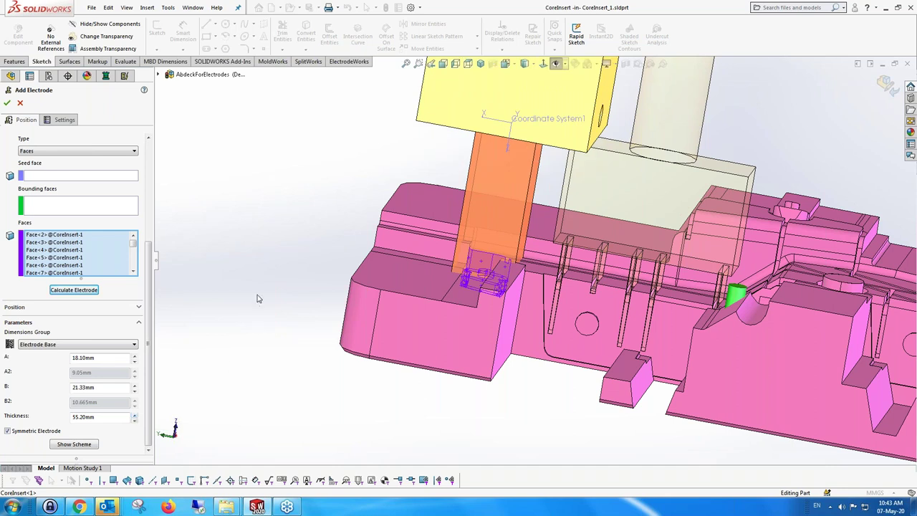
scroll(257, 299, up, 5)
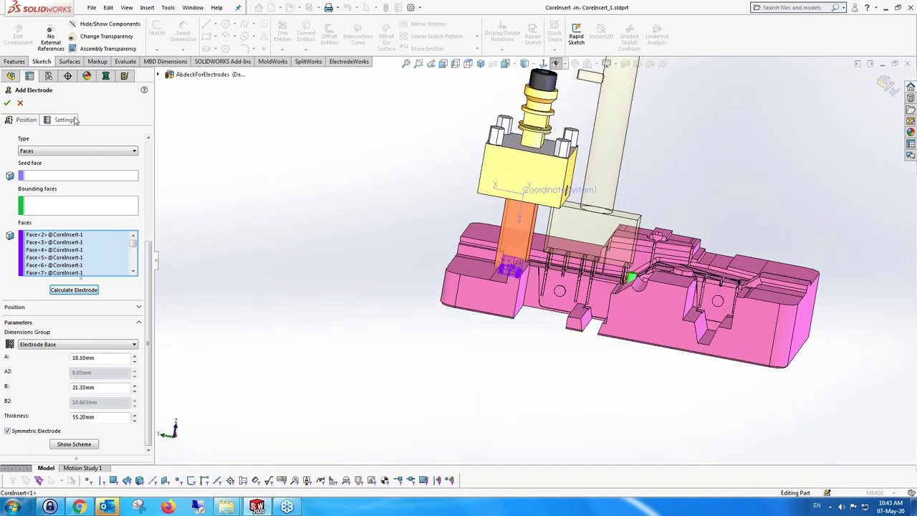
click(72, 119)
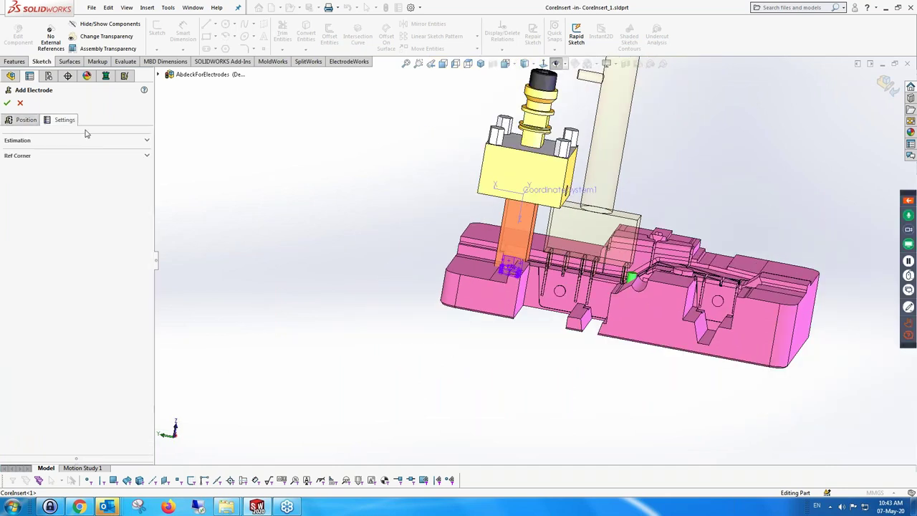
Step: Accept 2.50mm side, 10.00mm +Z, 5.00mm bottom clearances with no reference corner
click(147, 141)
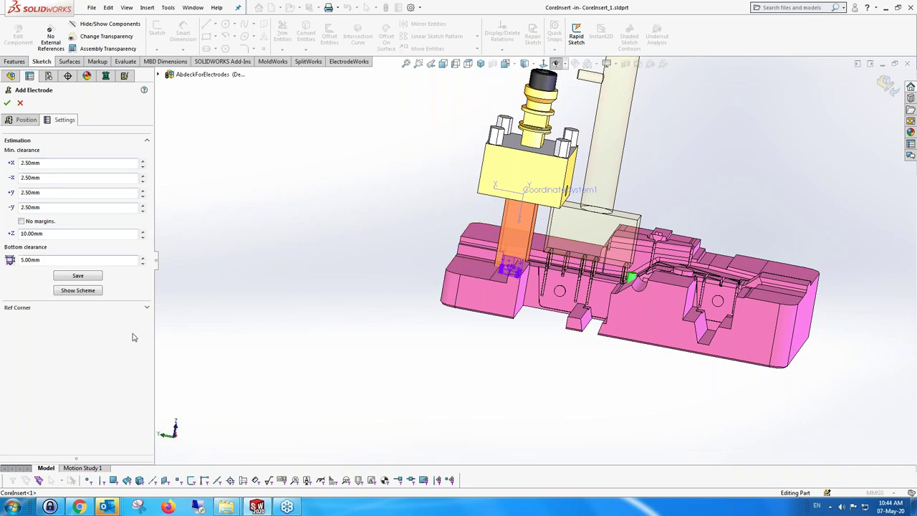
click(147, 308)
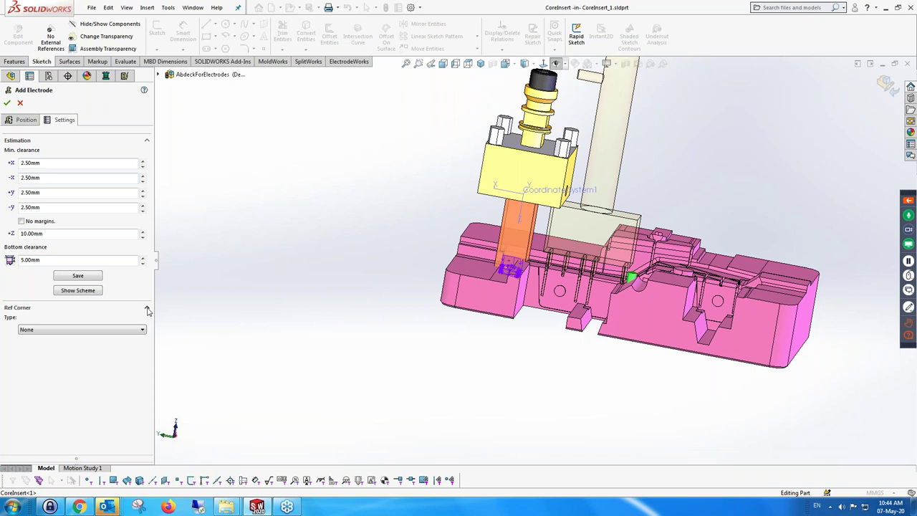
click(103, 329)
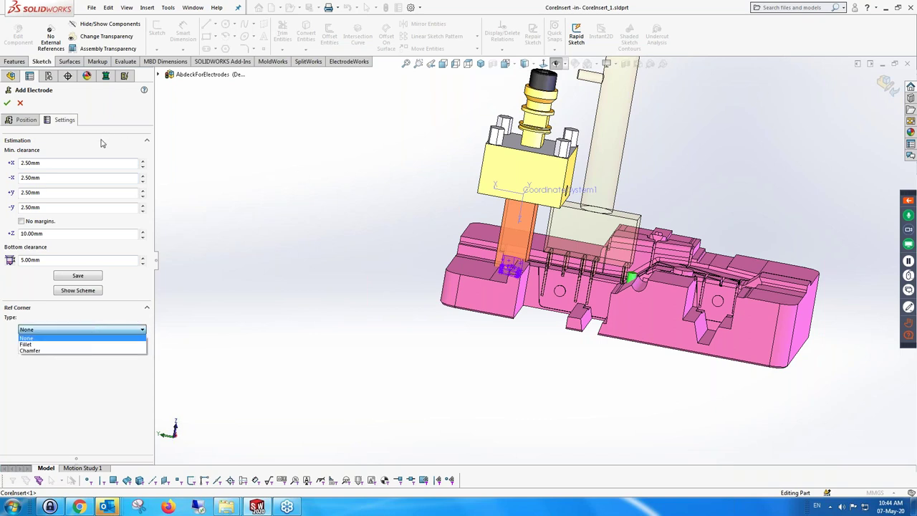
click(7, 103)
click(7, 104)
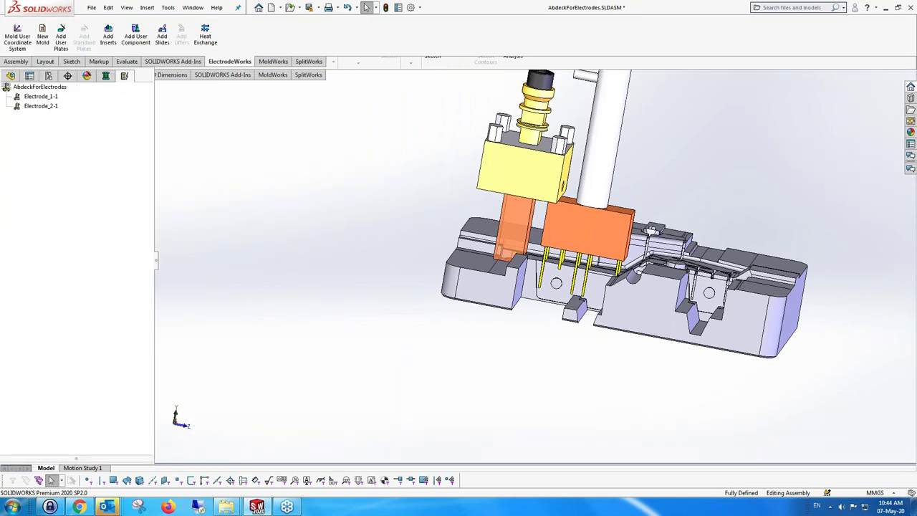
Step: Isolate Electrode_2-1 and orbit to inspect its tip from below
right_click(40, 106)
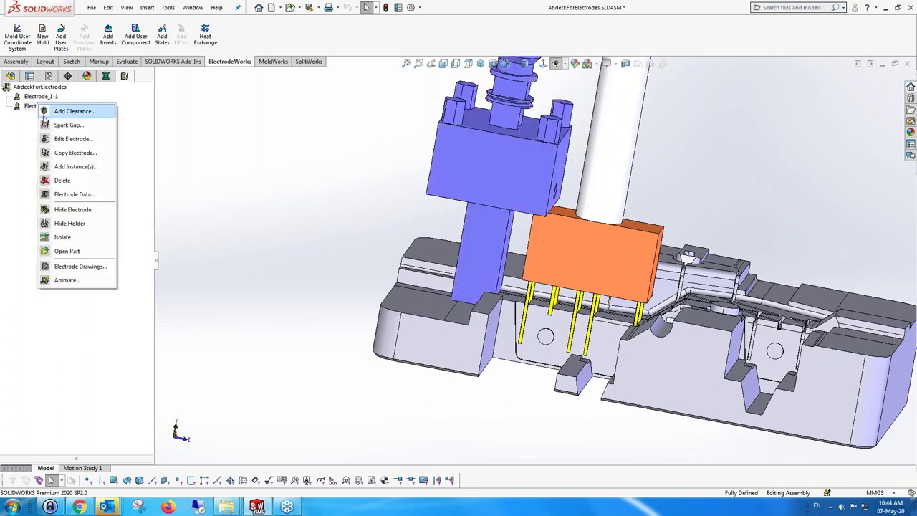
click(84, 239)
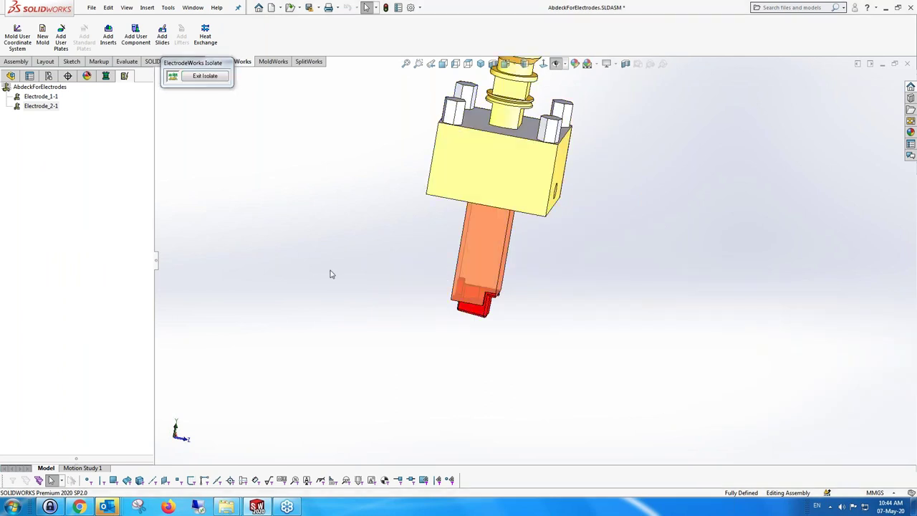
scroll(463, 281, down, 5)
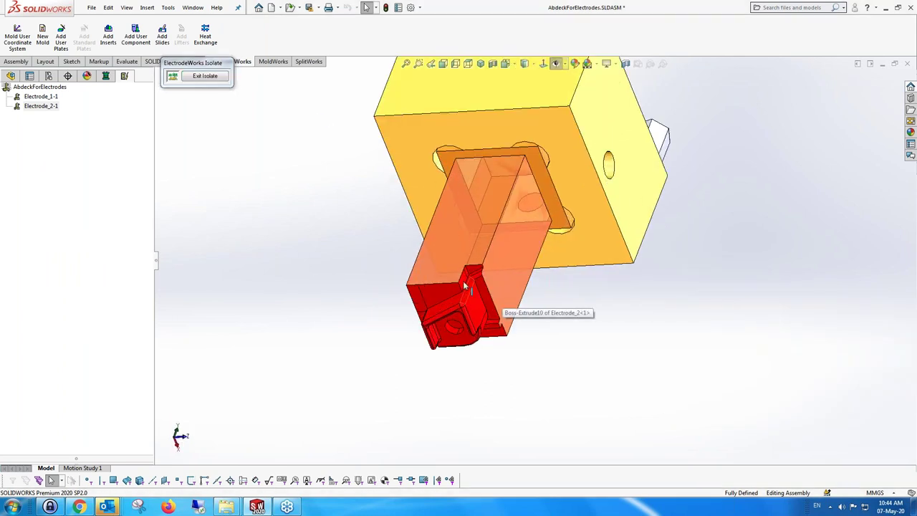
middle_drag(454, 260, 461, 230)
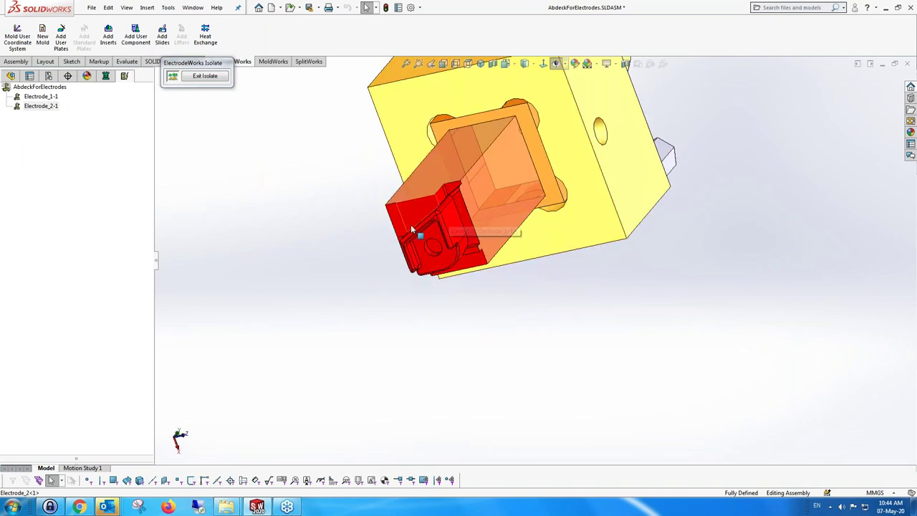
right_click(41, 108)
Step: Start Add Clearance on Electrode_2-1 with the clearance direction set to its top face
click(80, 116)
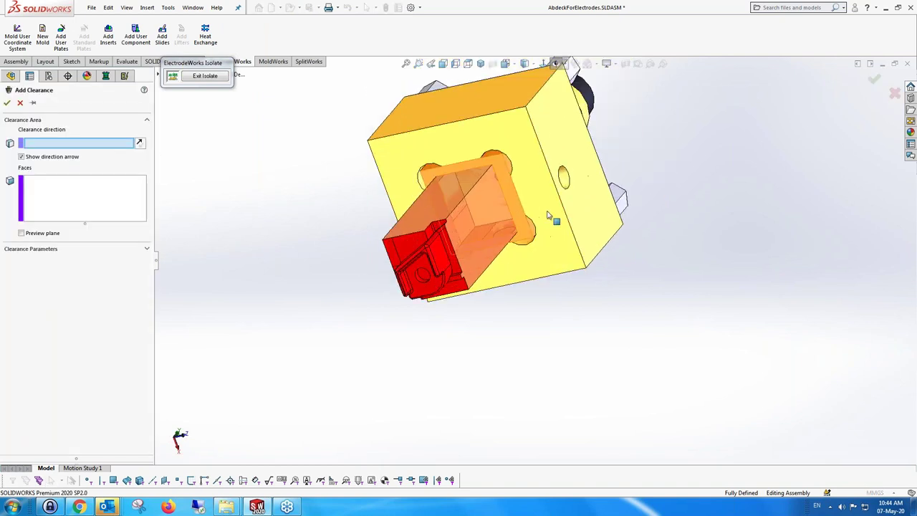
click(534, 100)
middle_drag(534, 101, 634, 298)
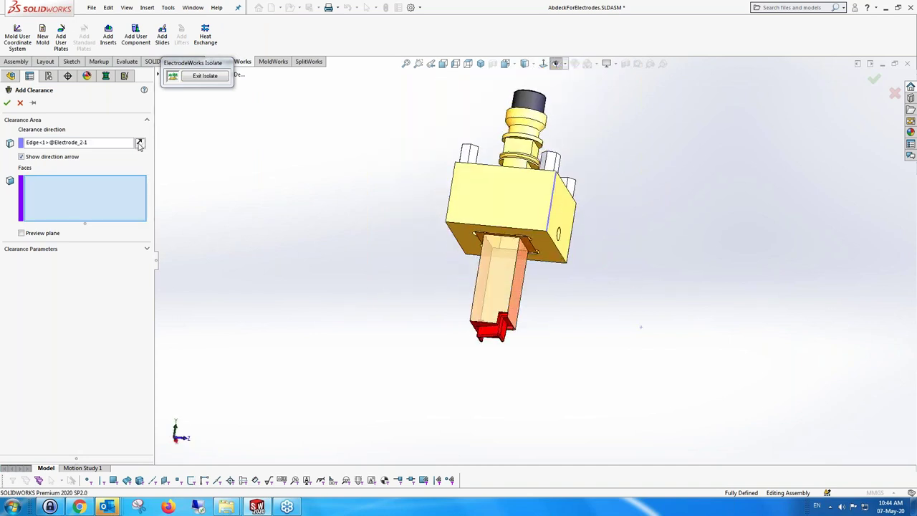
click(86, 143)
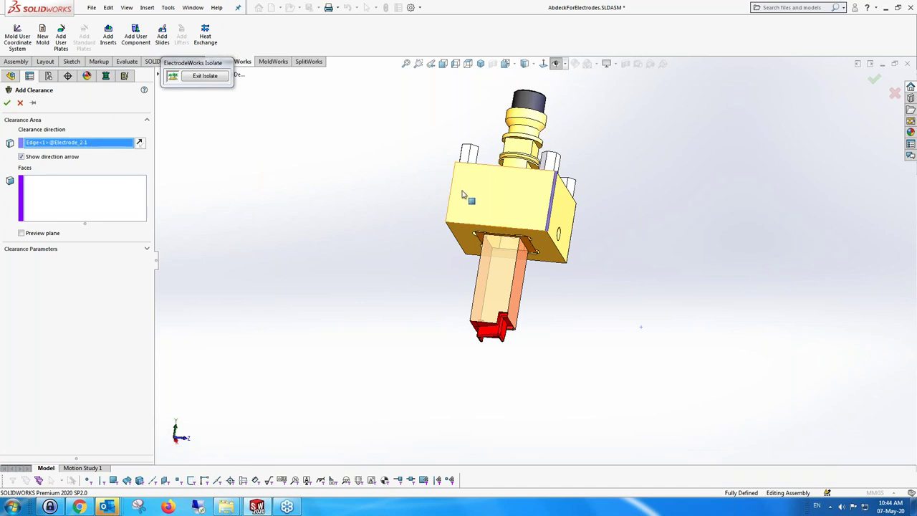
middle_drag(400, 246, 369, 330)
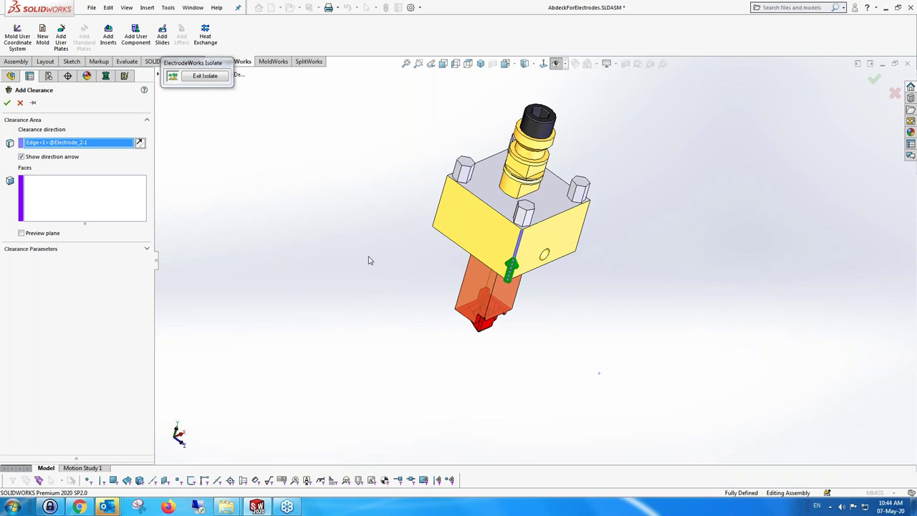
middle_drag(382, 239, 524, 222)
scroll(524, 222, down, 4)
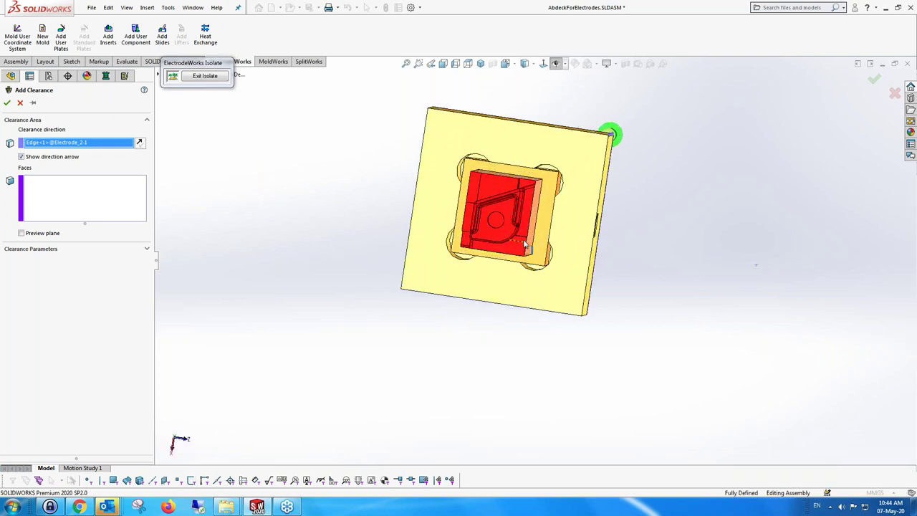
middle_drag(527, 219, 499, 151)
click(500, 152)
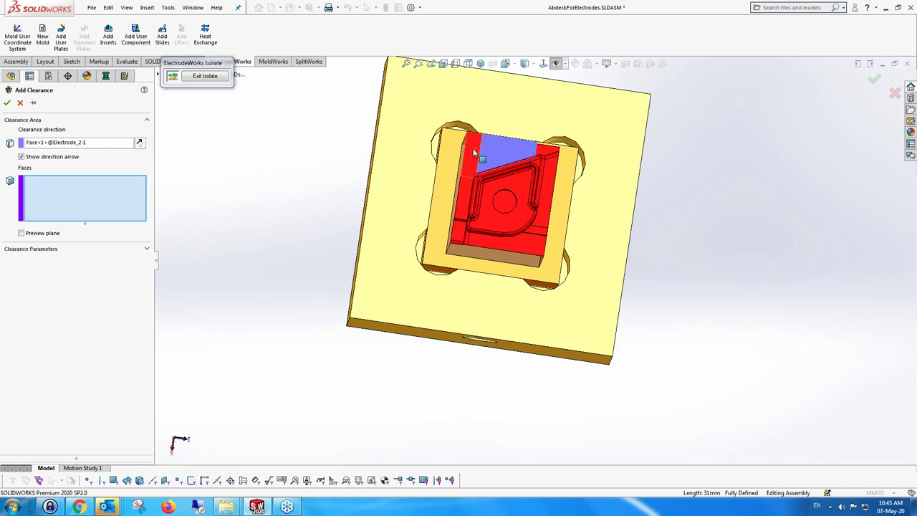
Step: Add the pocket wall, bottom and top faces to the clearance face list
click(470, 168)
click(459, 229)
click(459, 231)
scroll(450, 247, down, 2)
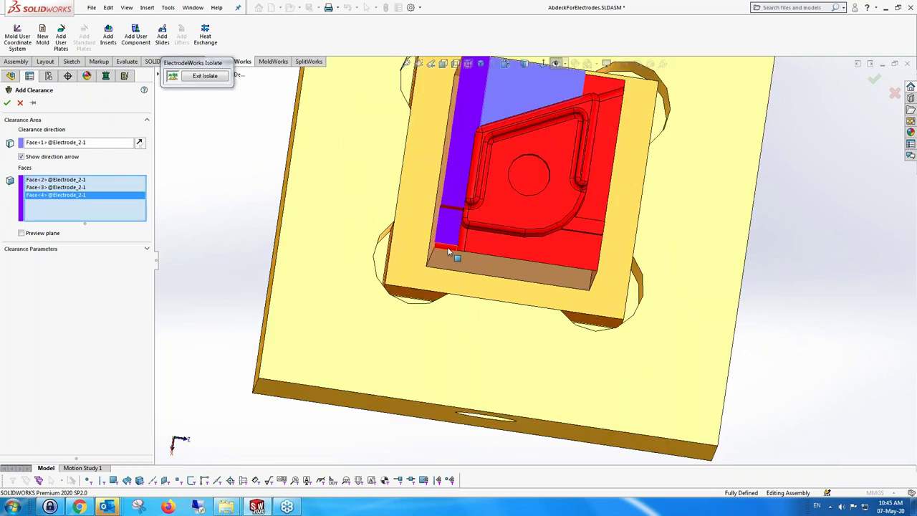
click(452, 250)
click(511, 252)
click(584, 228)
click(585, 224)
click(603, 125)
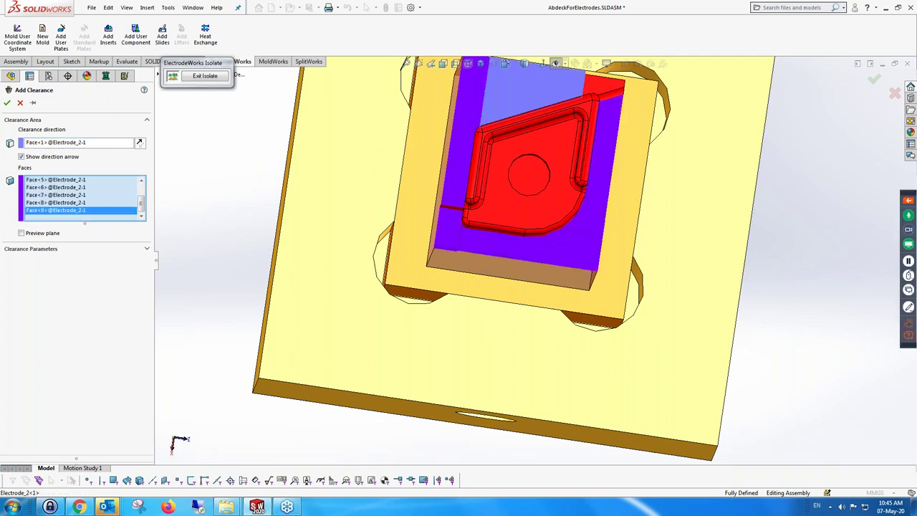
middle_drag(603, 125, 612, 100)
click(599, 86)
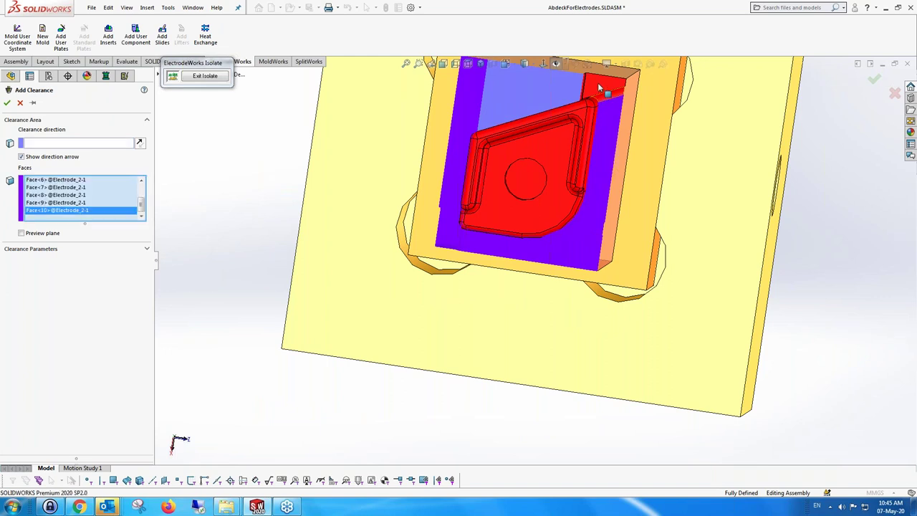
click(598, 82)
middle_drag(551, 206, 275, 252)
Step: Preview the plane, set a 10.00mm tangent blind clearance, flip direction and apply
click(20, 233)
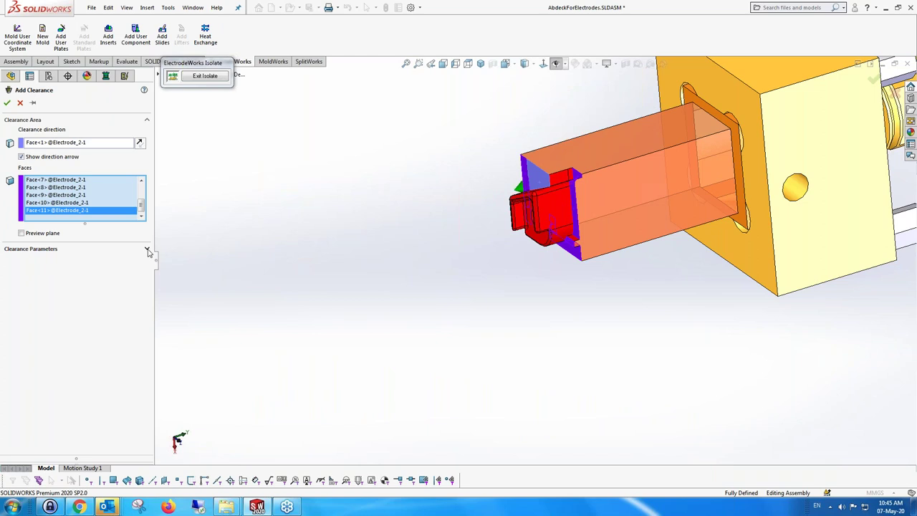
click(142, 314)
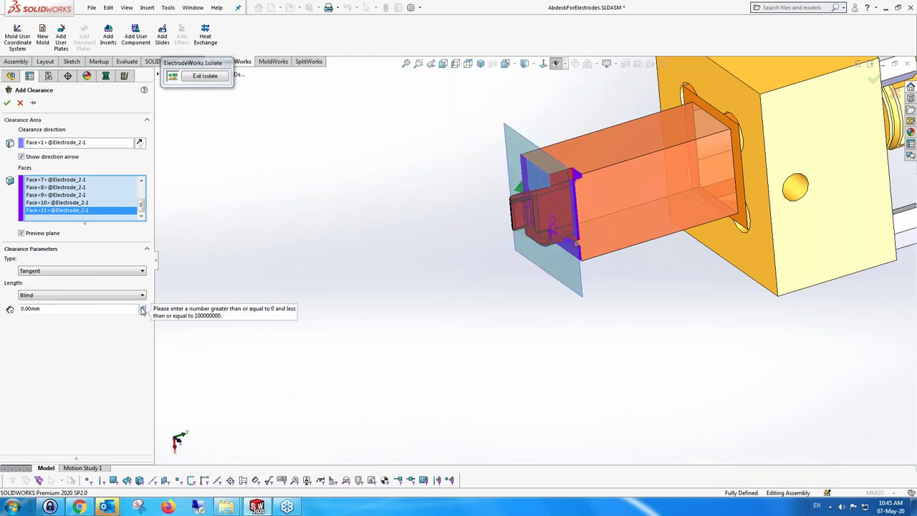
click(142, 307)
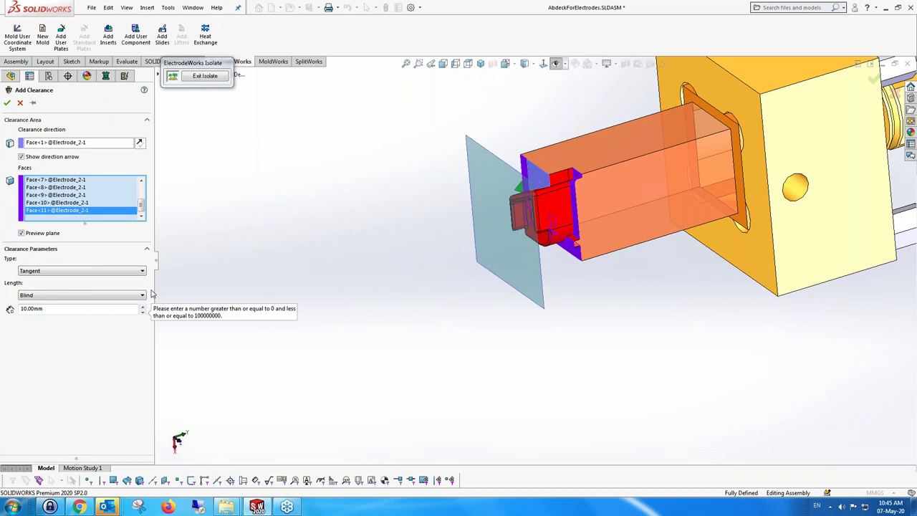
scroll(539, 292, up, 3)
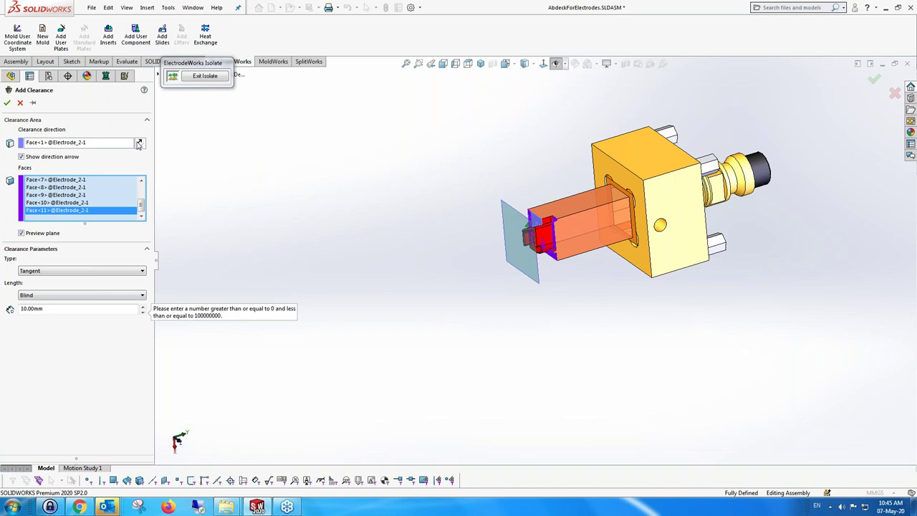
click(140, 142)
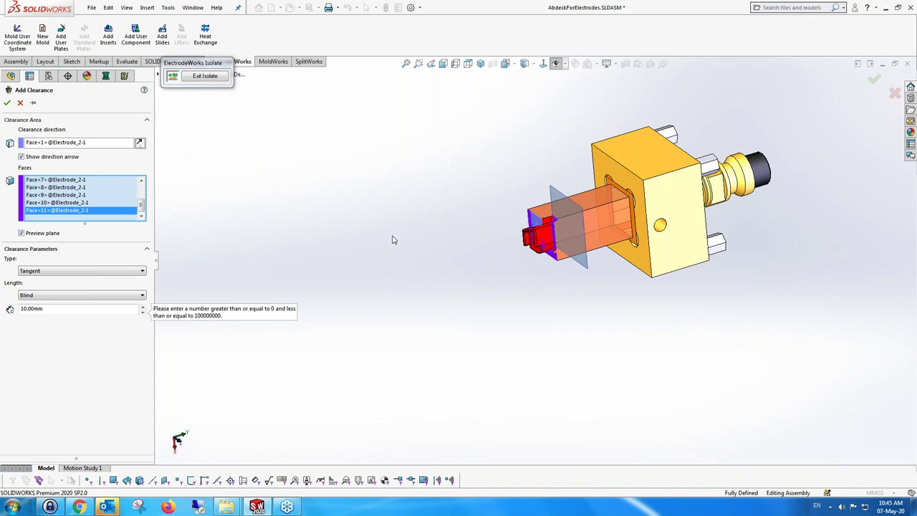
scroll(584, 258, down, 5)
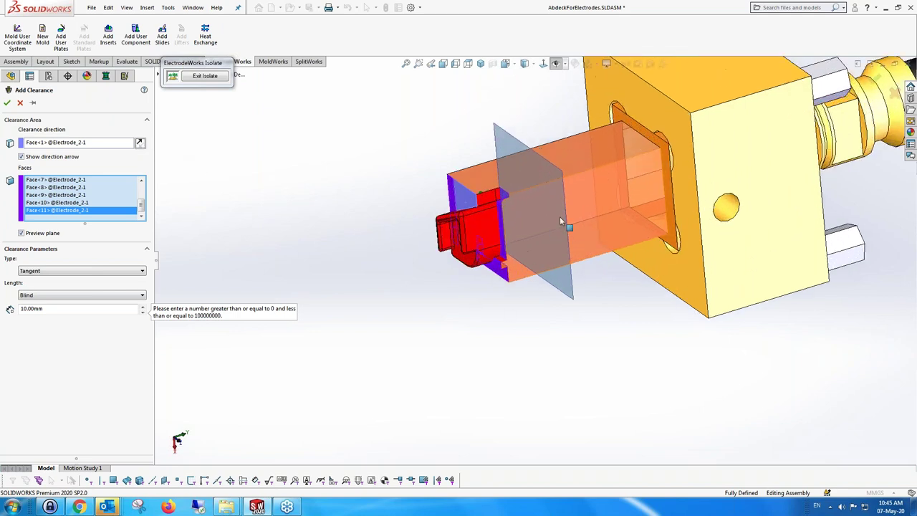
click(7, 102)
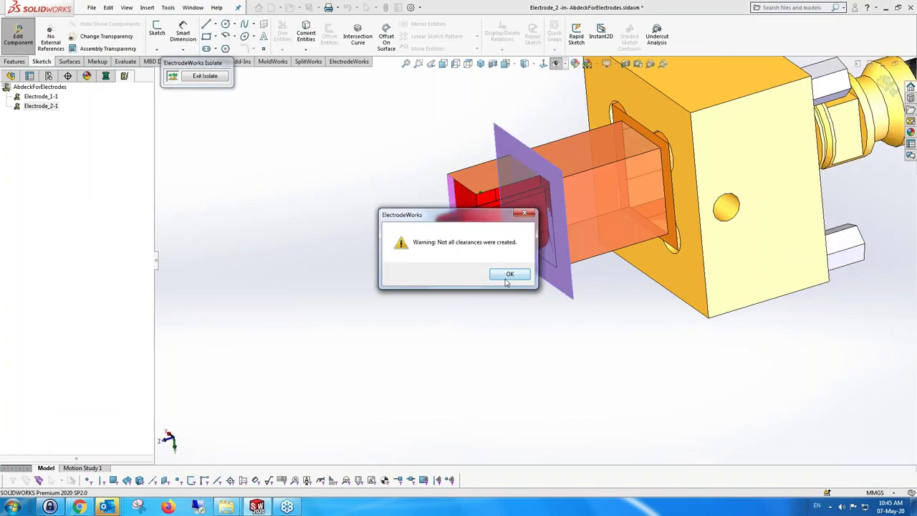
Step: Dismiss the missing-clearances warning and clear the direction and face selections
click(515, 275)
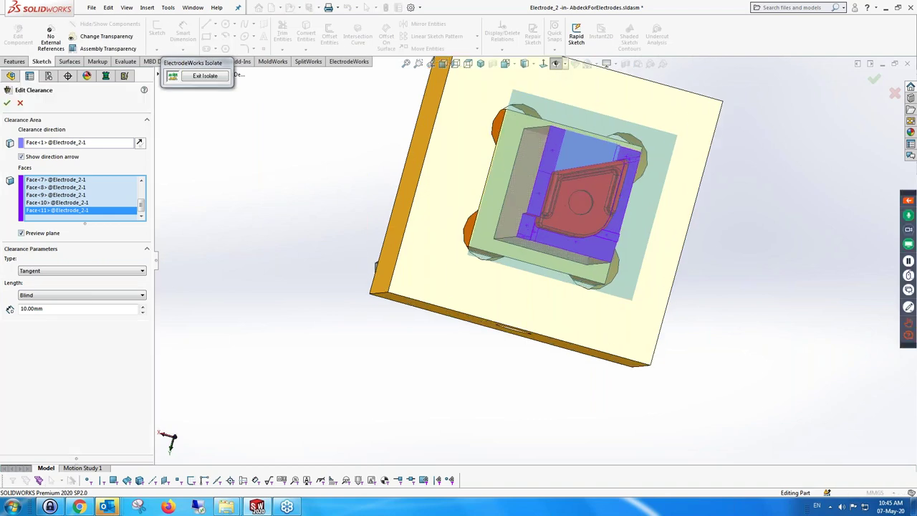
click(569, 151)
right_click(80, 203)
click(84, 207)
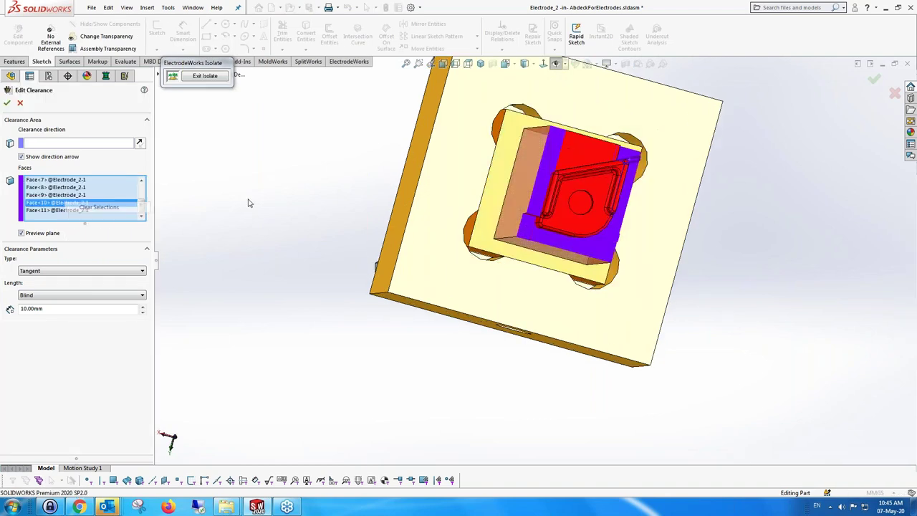
Step: Reselect the electrode's side, bottom and cavity faces for the clearance
middle_drag(375, 267, 411, 193)
scroll(498, 240, down, 5)
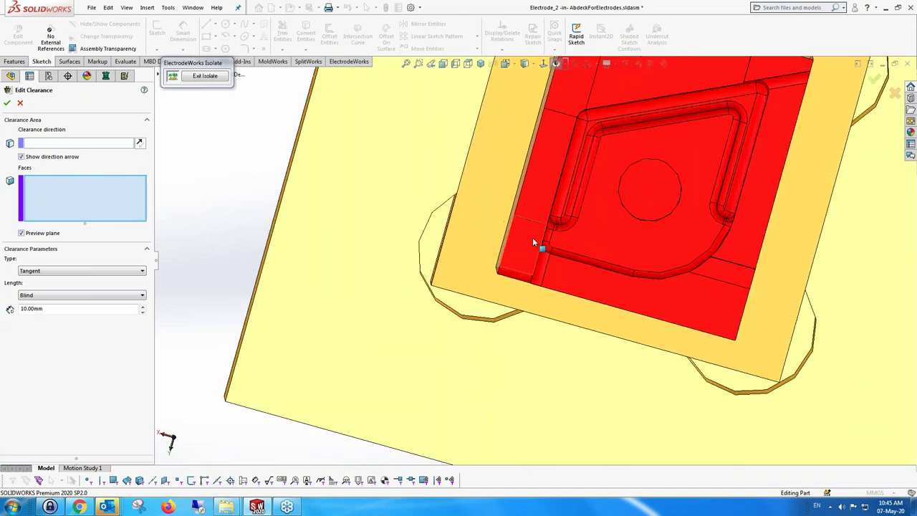
click(523, 278)
click(534, 273)
click(592, 280)
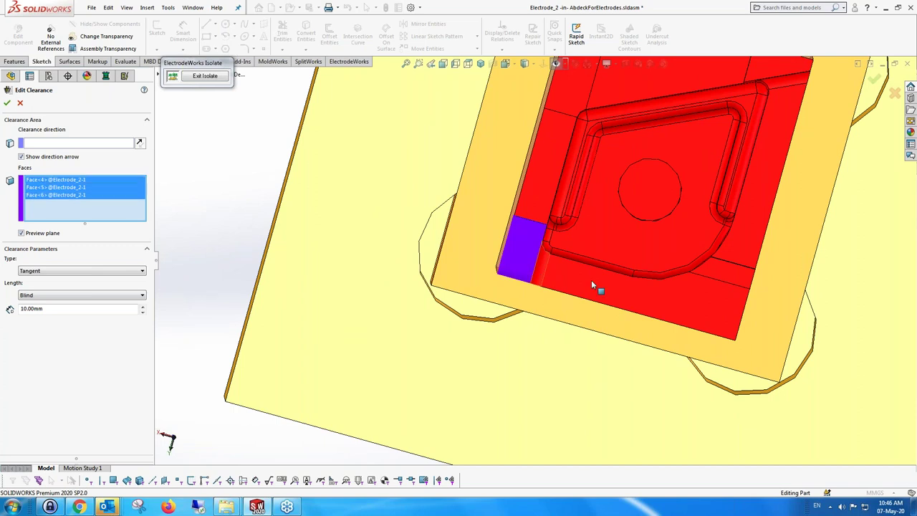
click(748, 278)
click(749, 262)
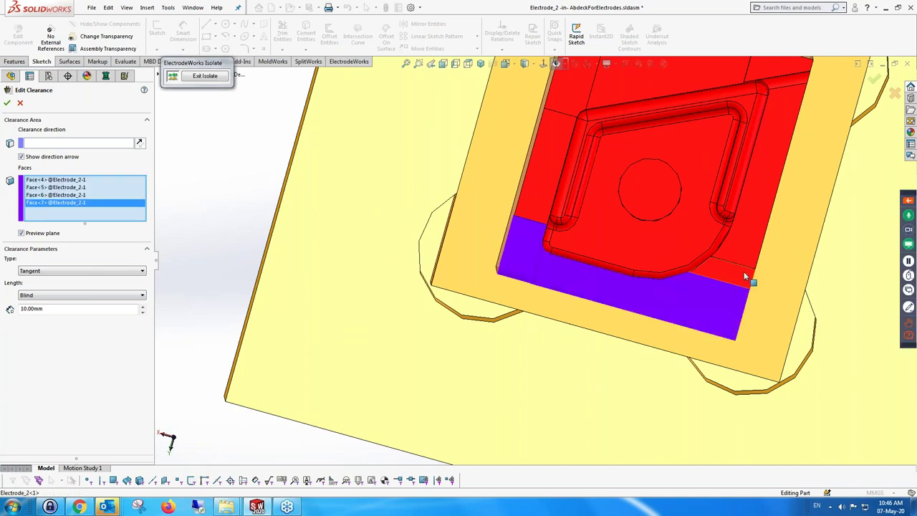
click(744, 234)
middle_drag(744, 233, 708, 142)
click(700, 124)
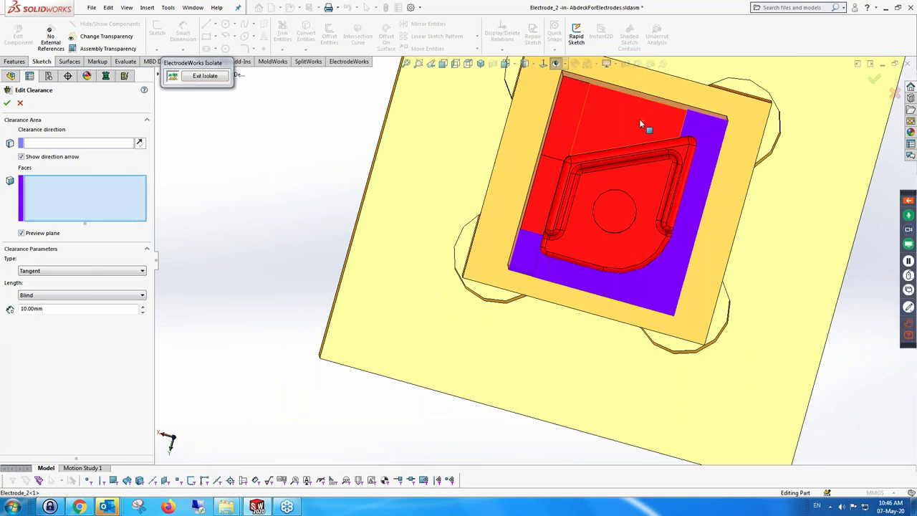
click(567, 109)
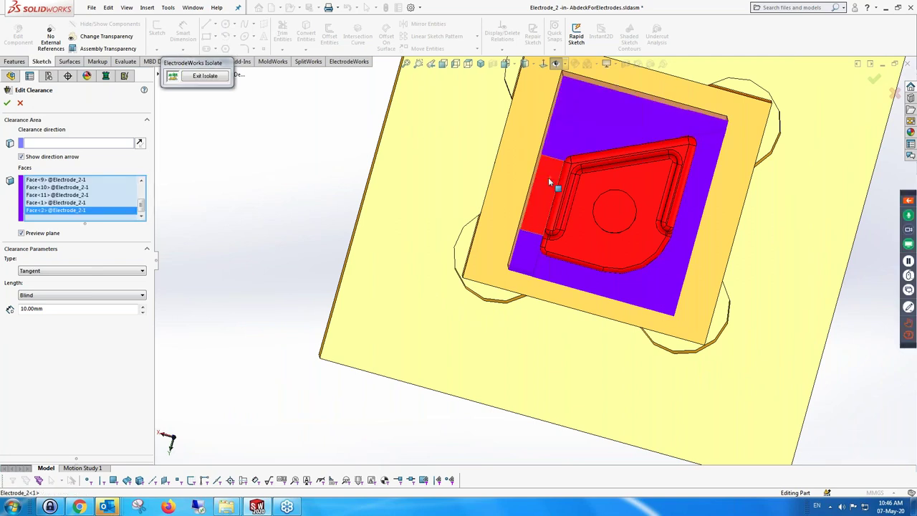
click(549, 177)
middle_drag(548, 177, 143, 308)
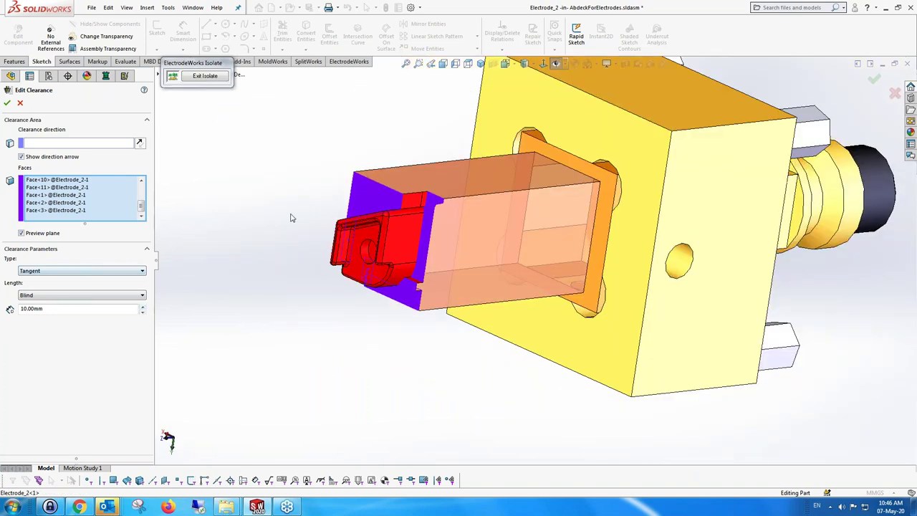
Step: Direct the clearance along the holder block's edge with a 5 mm length and confirm
click(86, 143)
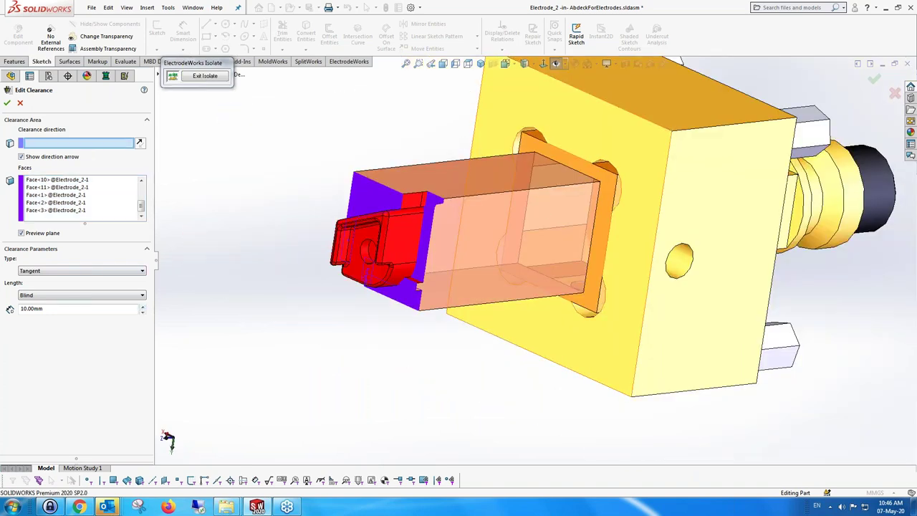
click(708, 129)
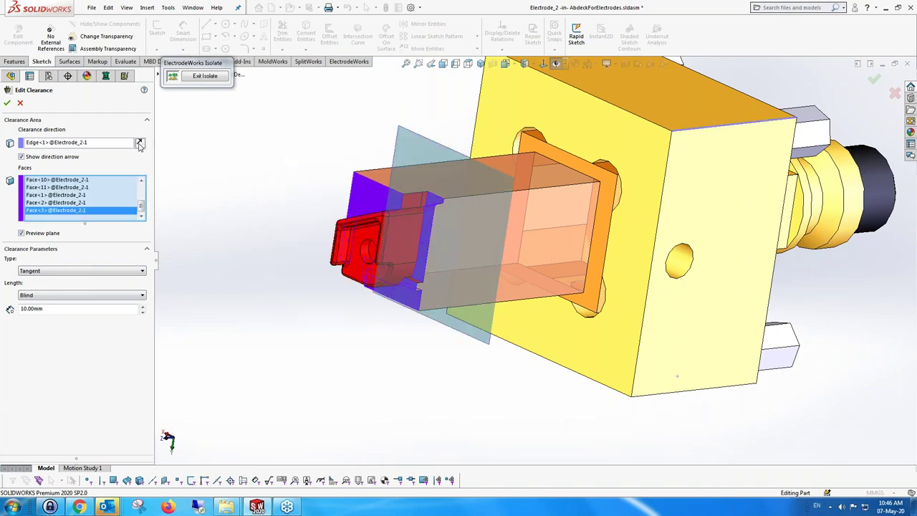
middle_drag(237, 255, 273, 259)
double_click(21, 307)
text(5)
key(Return)
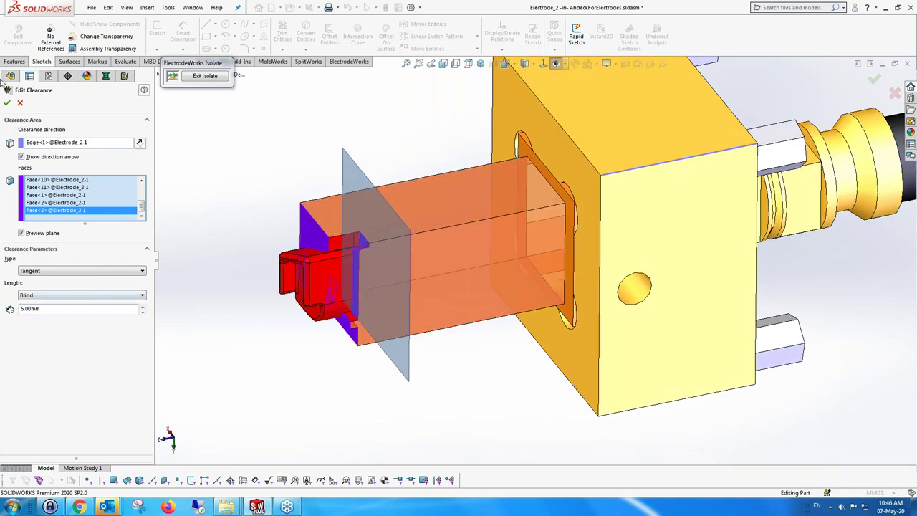
click(7, 103)
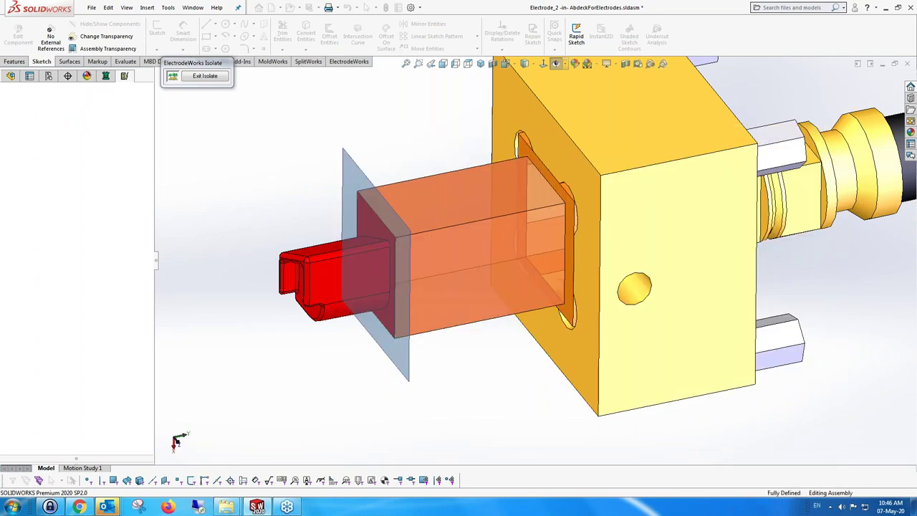
Step: Exit isolation, switch to Front view and expand Electrode_2-1 to show Tangent Clearance1
click(205, 77)
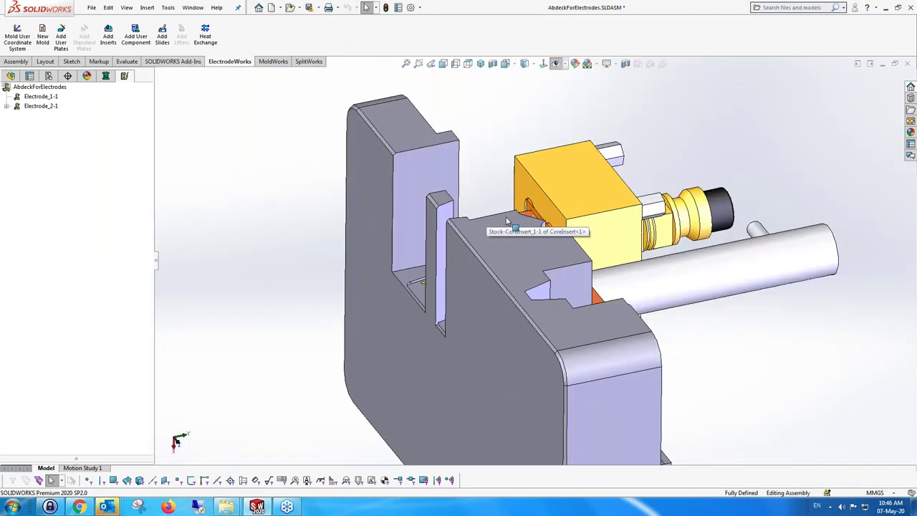
key(ctrl+1)
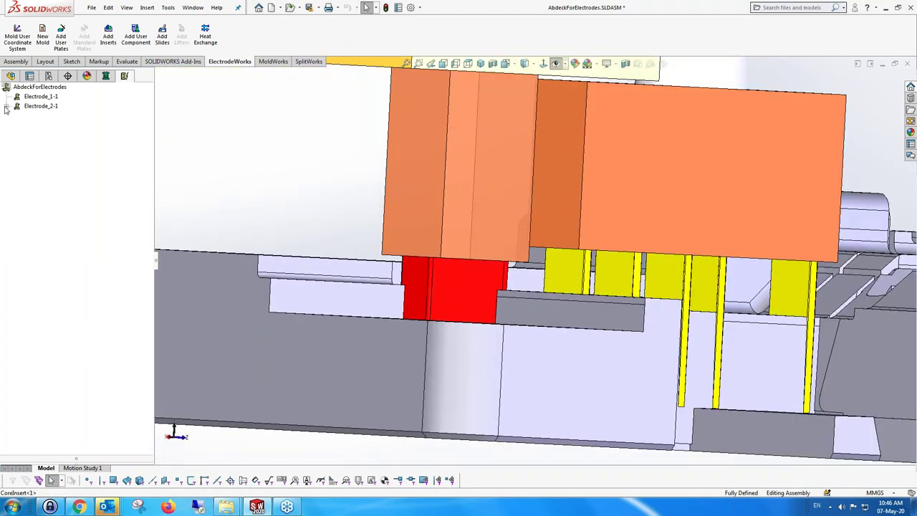
click(5, 106)
click(41, 106)
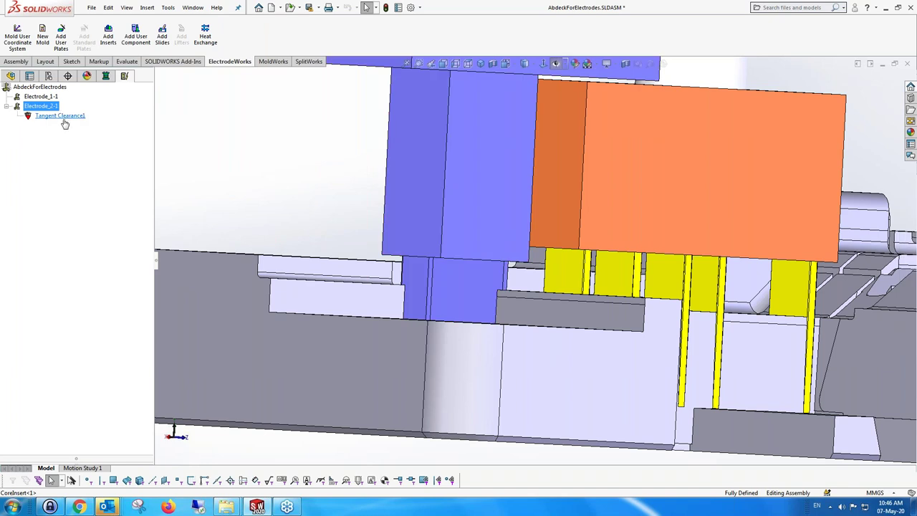
Step: Go back from the assembly design tree to the electrode tree and bring up Electrode_2-1's actions
click(10, 76)
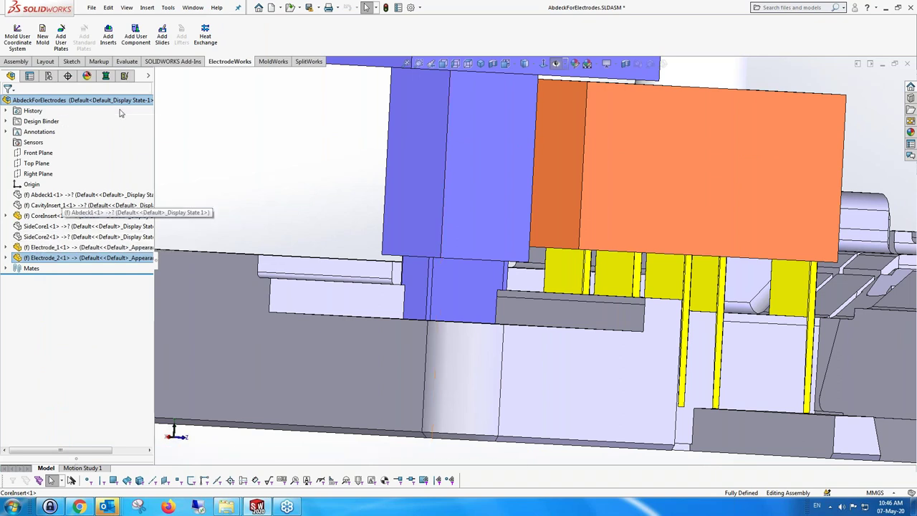
click(125, 76)
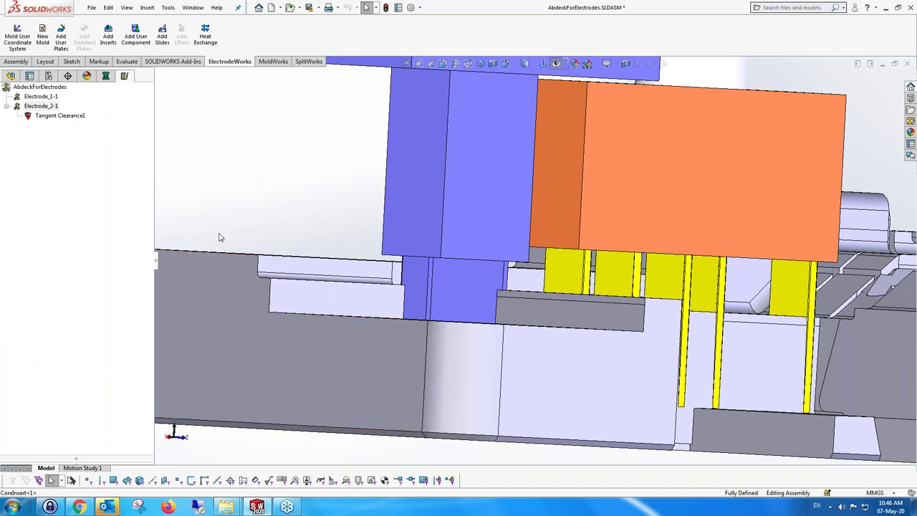
click(41, 106)
right_click(41, 106)
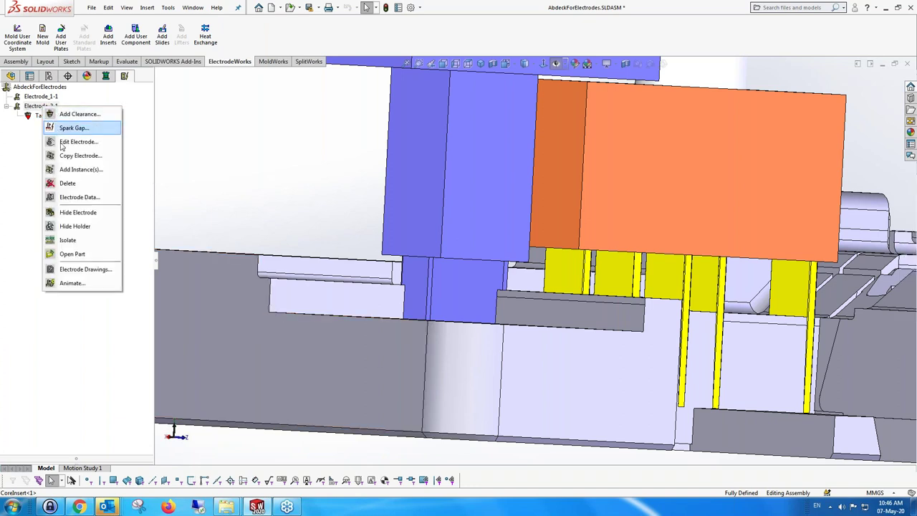
Step: Change Electrode_2-1's spark gap from 2.00mm to 0.10mm and confirm it
click(86, 131)
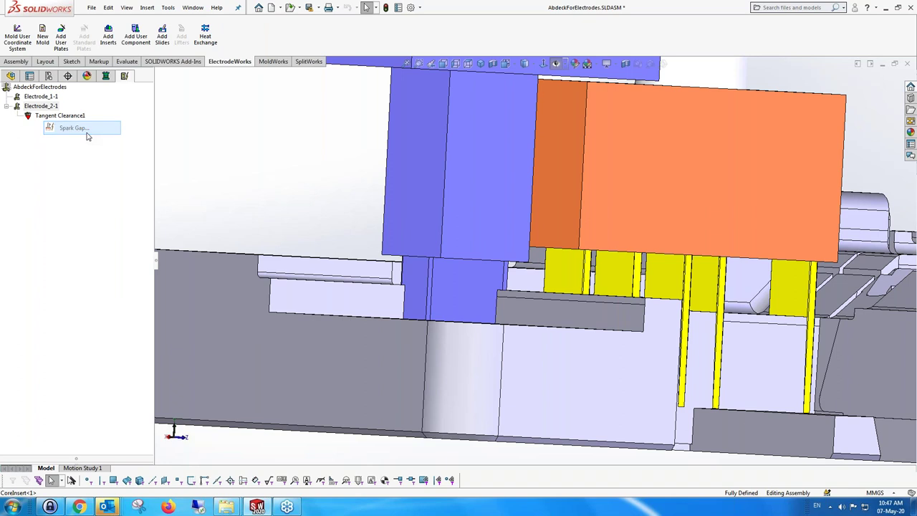
drag(79, 142, 16, 143)
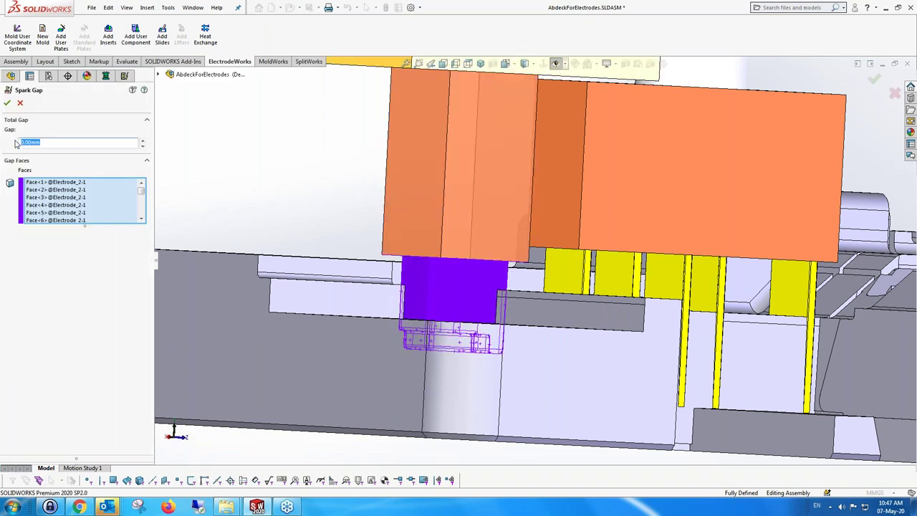
key(BackSpace)
click(7, 102)
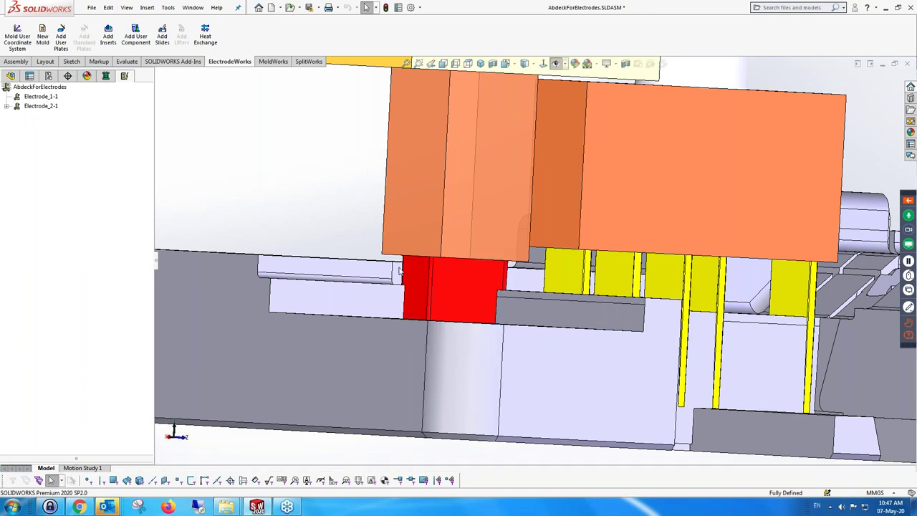
Step: Make the core insert transparent and orbit the mold to see the electrode tip
right_click(470, 361)
click(538, 144)
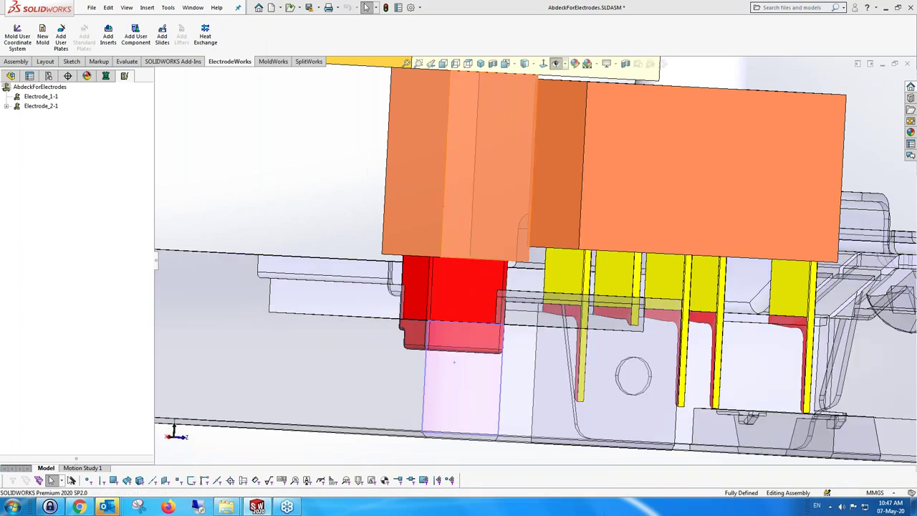
scroll(458, 334, down, 8)
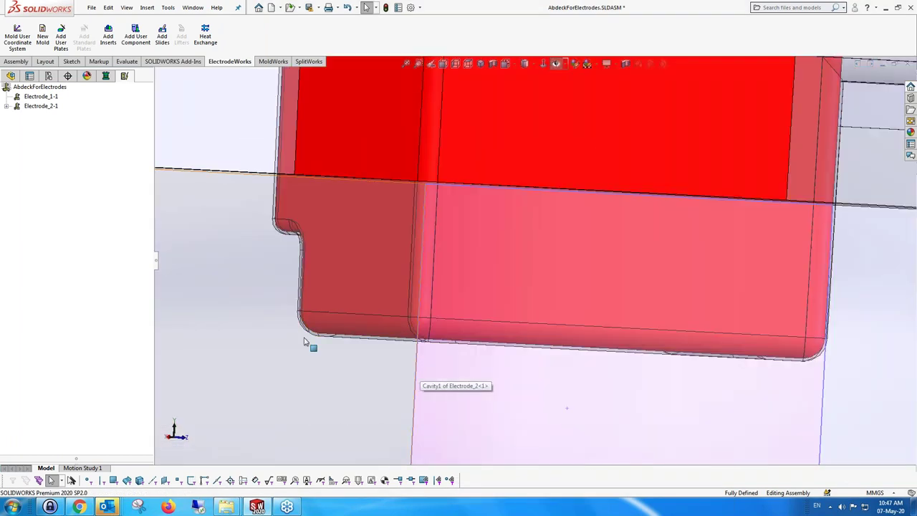
scroll(558, 398, up, 2)
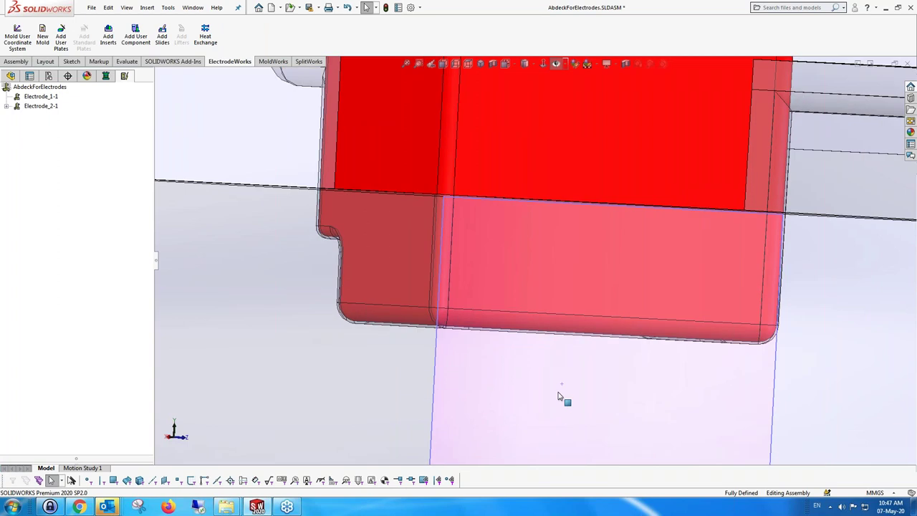
scroll(558, 397, up, 10)
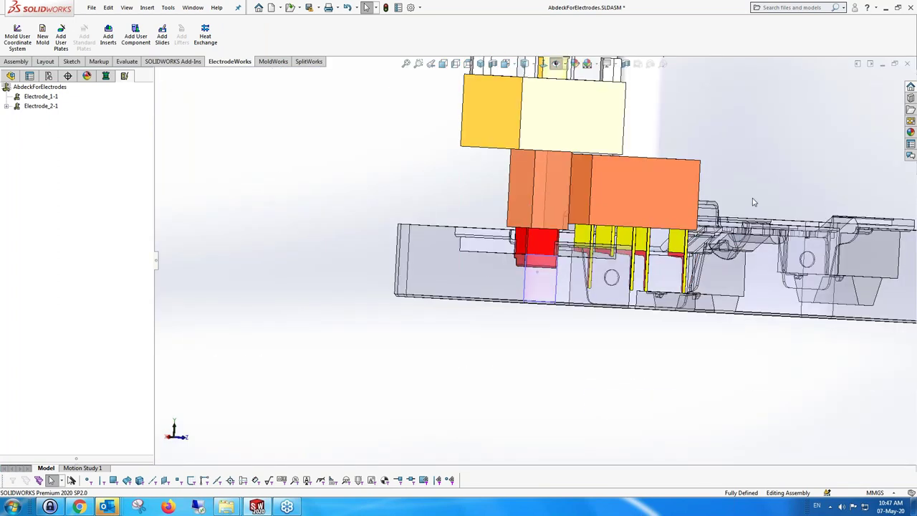
middle_drag(753, 202, 706, 221)
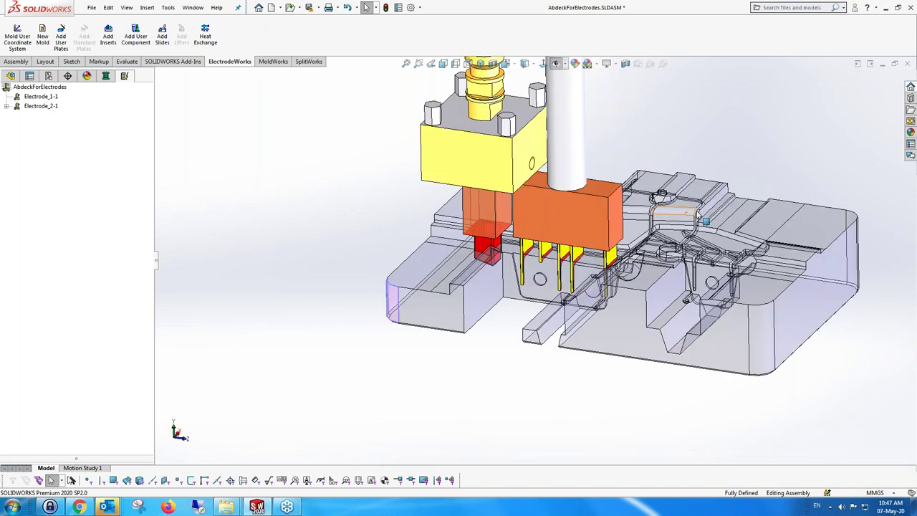
scroll(699, 217, down, 4)
Step: Make the core insert opaque again and tilt the mold to expose its top faces
right_click(748, 222)
click(789, 144)
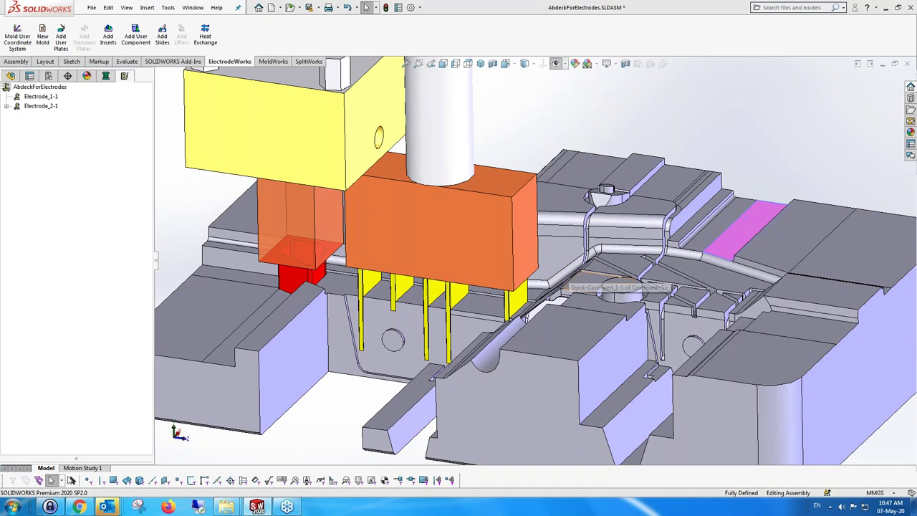
click(606, 308)
scroll(604, 308, up, 2)
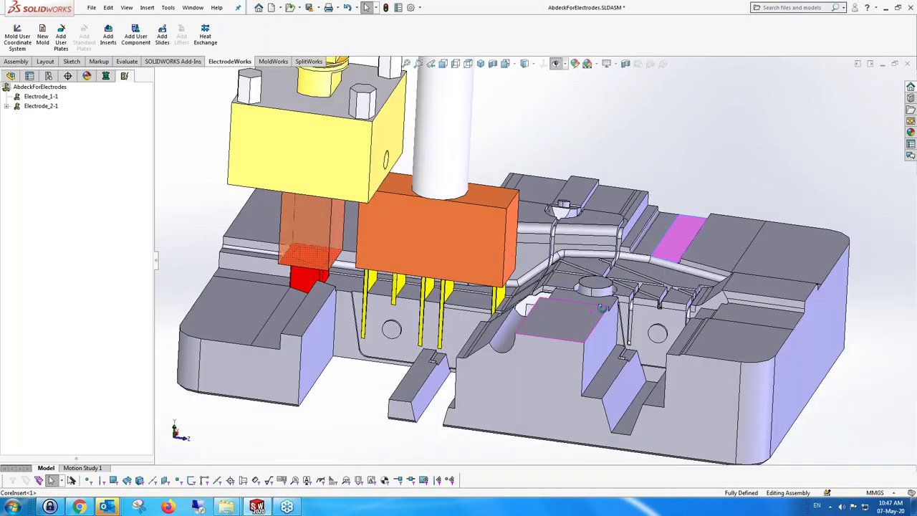
middle_drag(604, 309, 604, 333)
right_click(40, 91)
Step: Add a new electrode, Electrode_3, using the Erowa_mm blank ER-010793
click(55, 113)
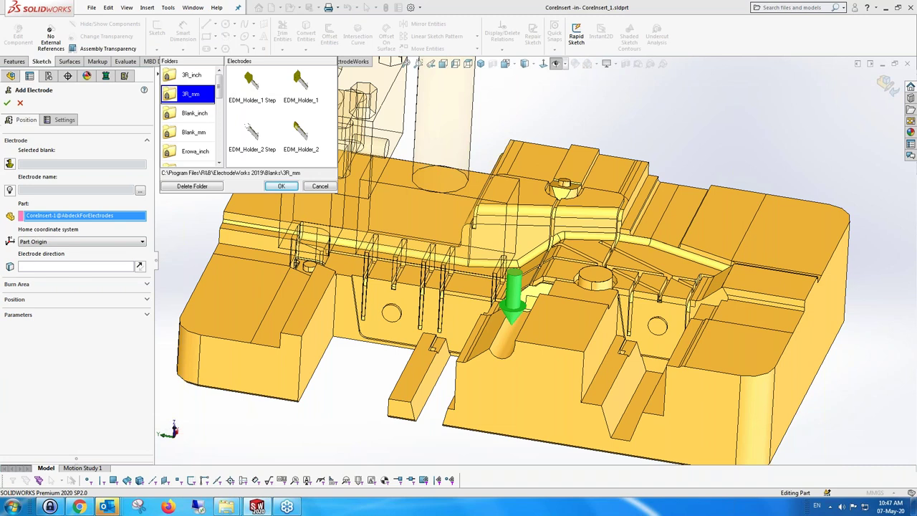
drag(220, 90, 220, 136)
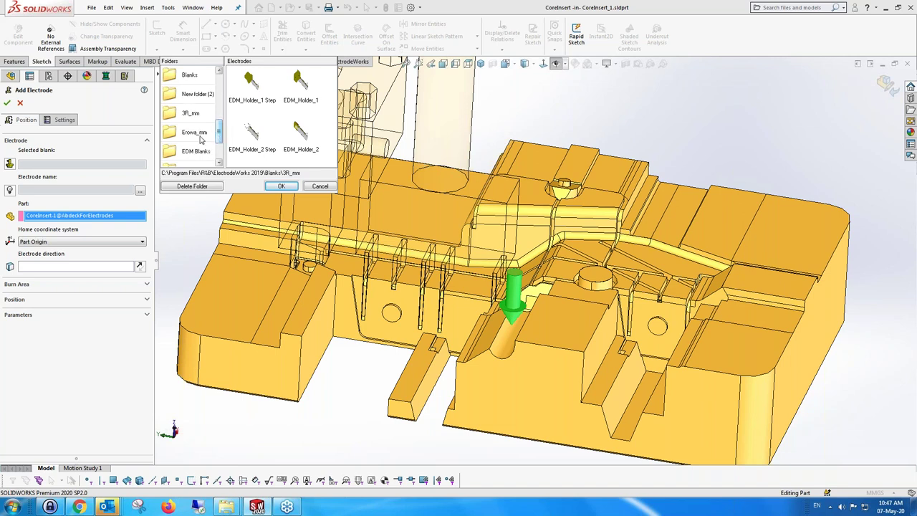
click(204, 132)
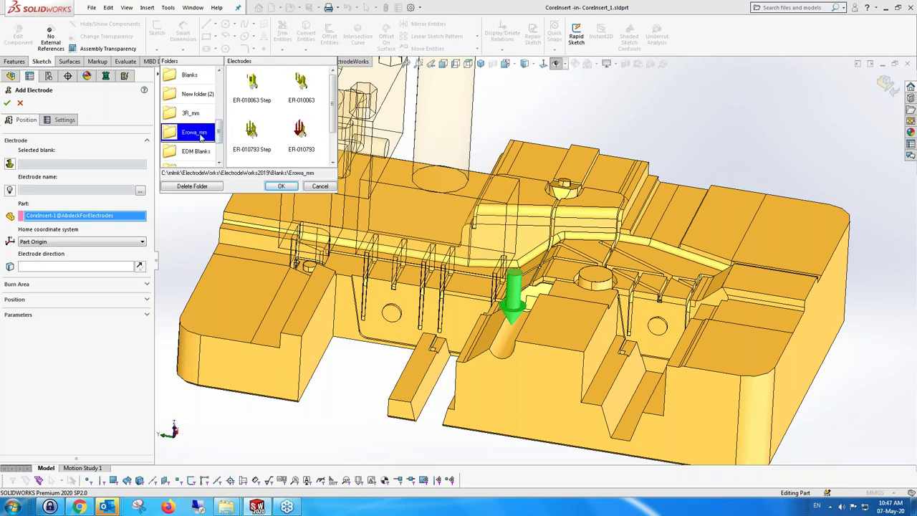
click(299, 140)
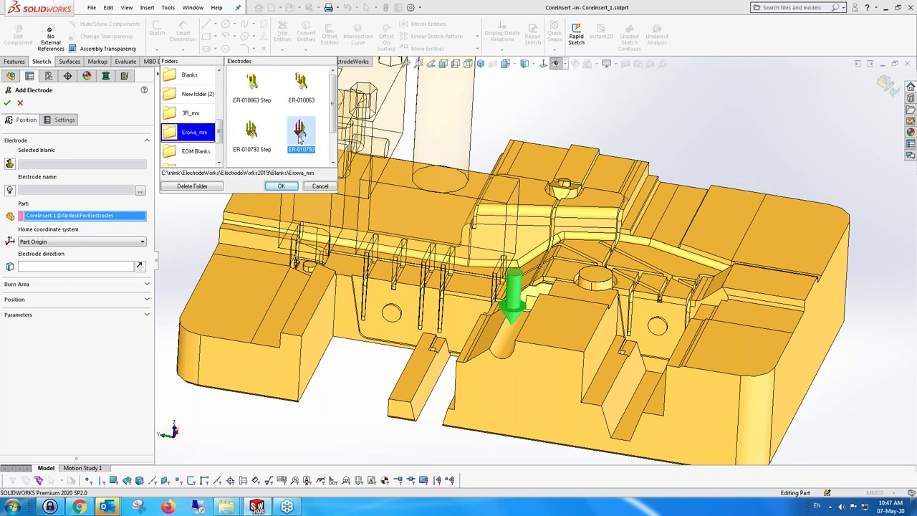
click(285, 187)
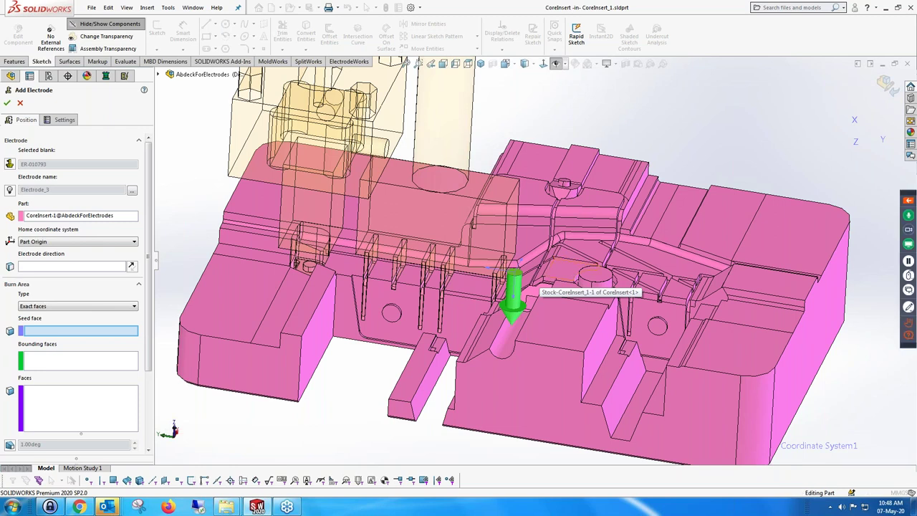
Step: Dismiss the burn-area warning and grow Electrode_3's burn faces from a CoreInsert-1 seed face
scroll(534, 247, down, 5)
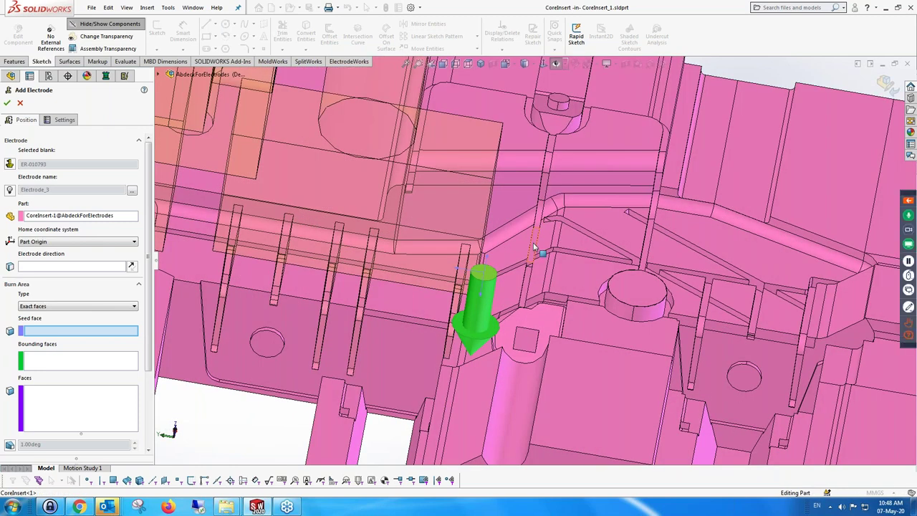
click(534, 247)
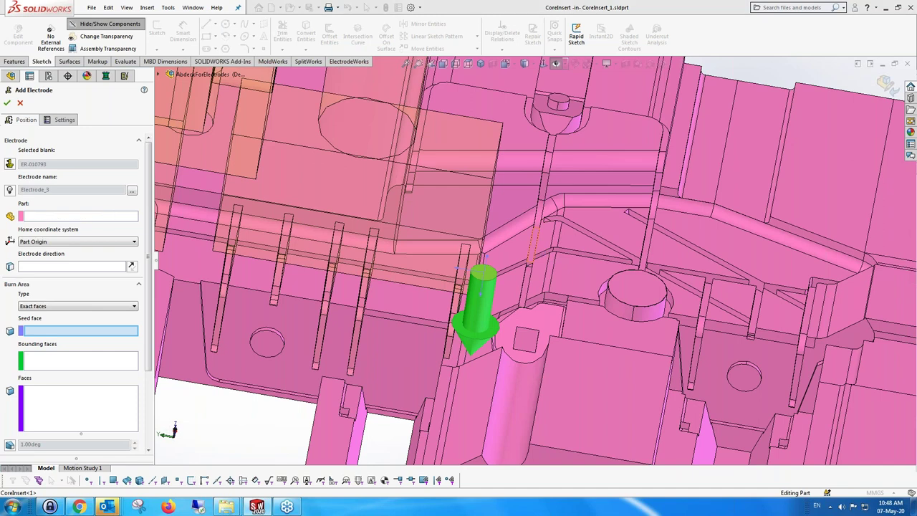
key(Return)
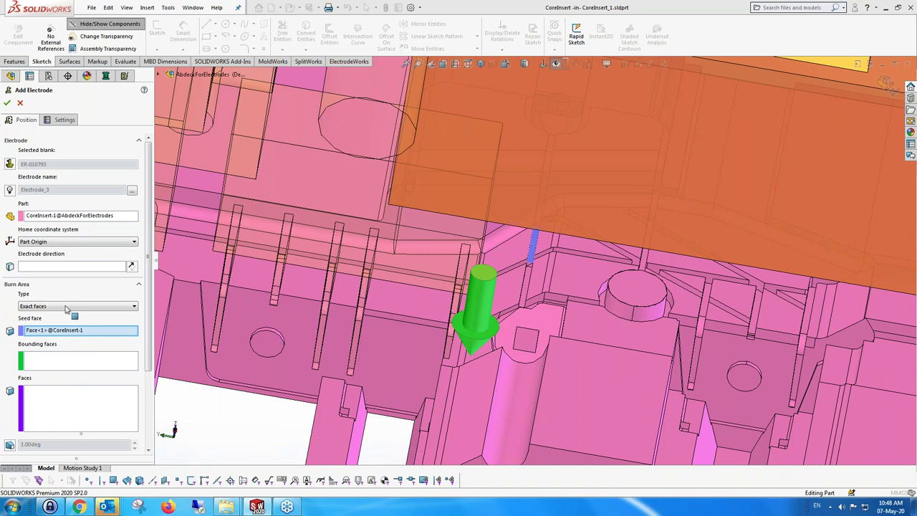
click(541, 274)
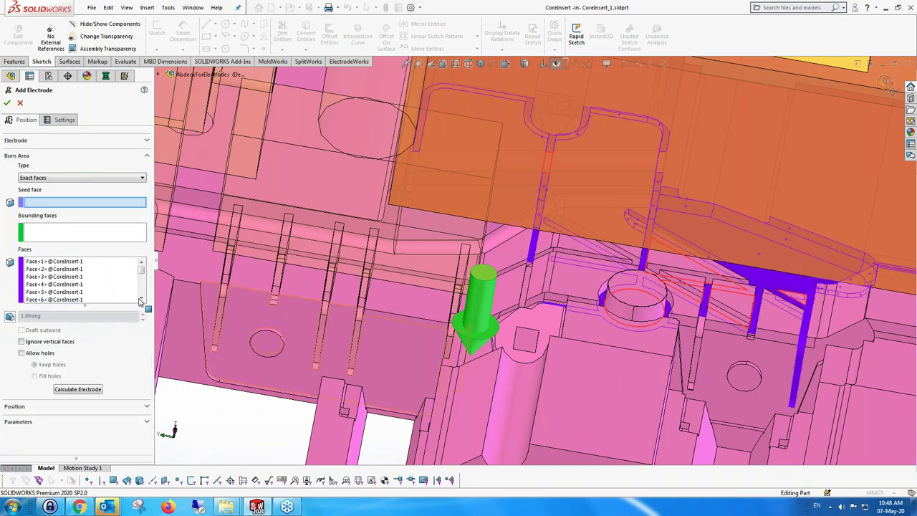
click(39, 277)
right_click(71, 276)
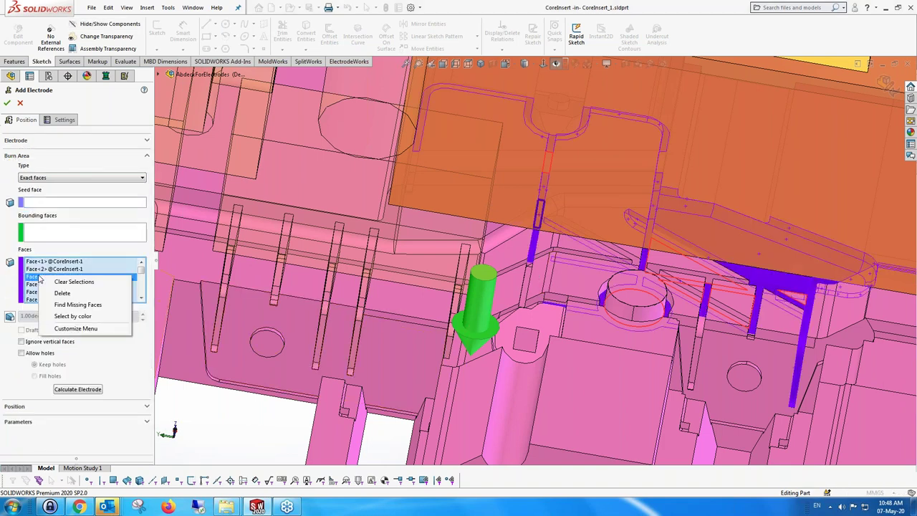
Step: Clear the burn faces and reselect the three thin strip faces and two top boss faces
click(83, 286)
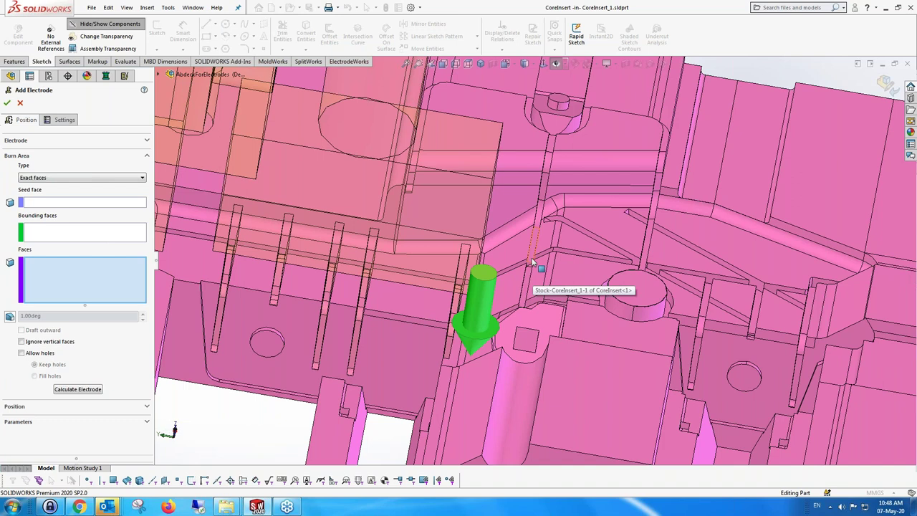
scroll(533, 262, up, 1)
scroll(534, 262, down, 2)
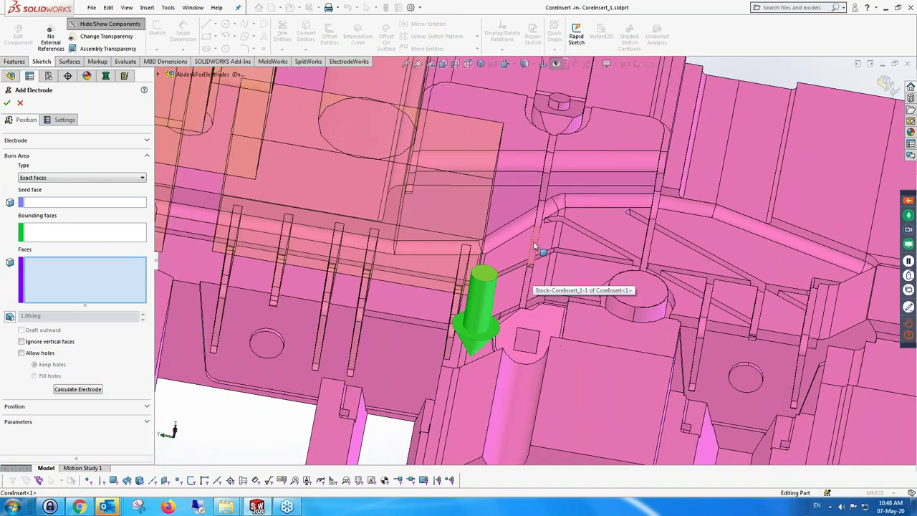
click(534, 240)
click(544, 188)
click(553, 147)
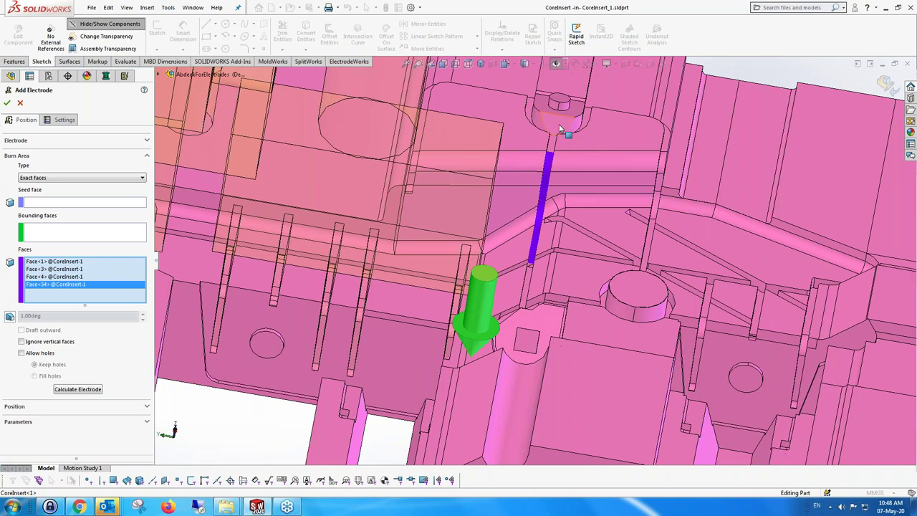
scroll(561, 128, down, 2)
click(555, 129)
click(572, 135)
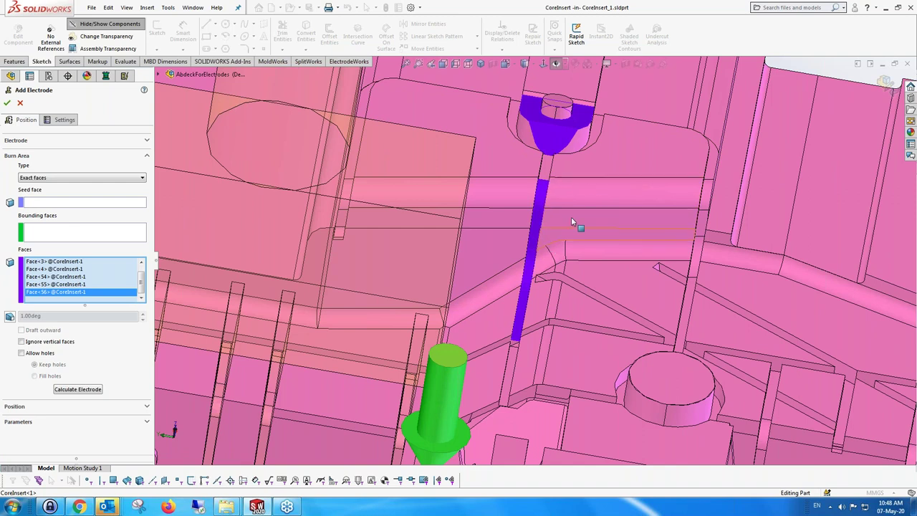
scroll(602, 173, up, 2)
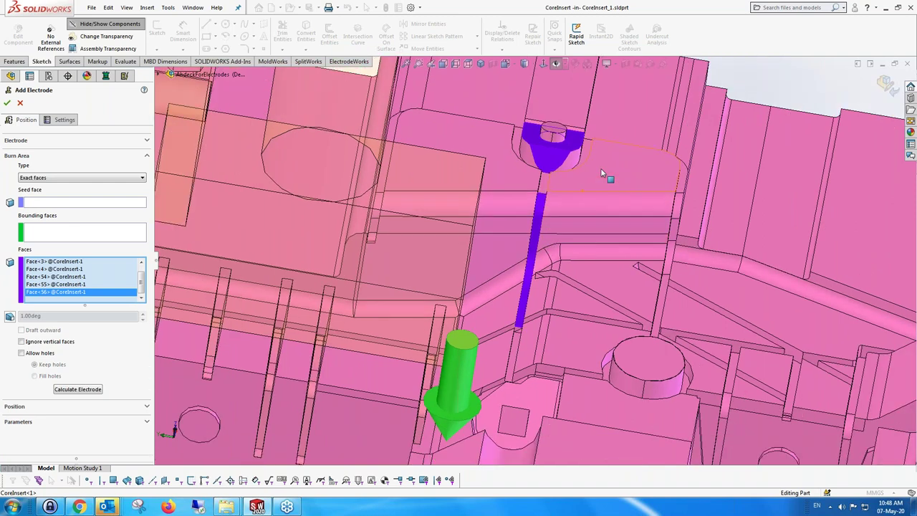
scroll(599, 173, up, 2)
scroll(591, 172, down, 2)
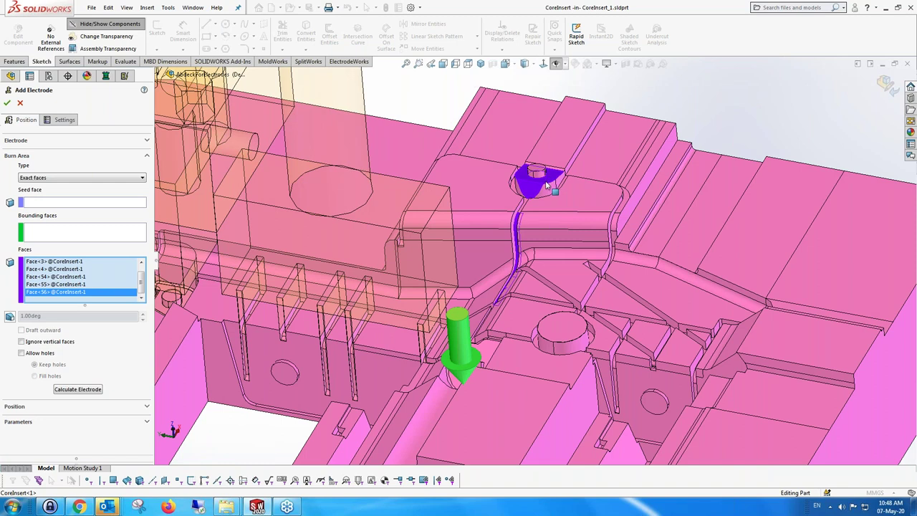
scroll(577, 209, down, 1)
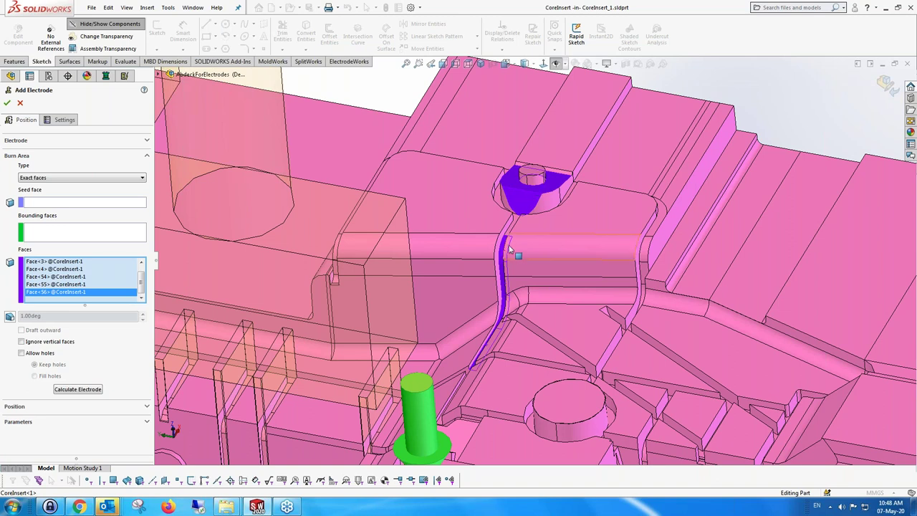
middle_drag(509, 262, 498, 271)
Step: Calculate the electrode from the chosen faces and dismiss the holes warning
click(77, 389)
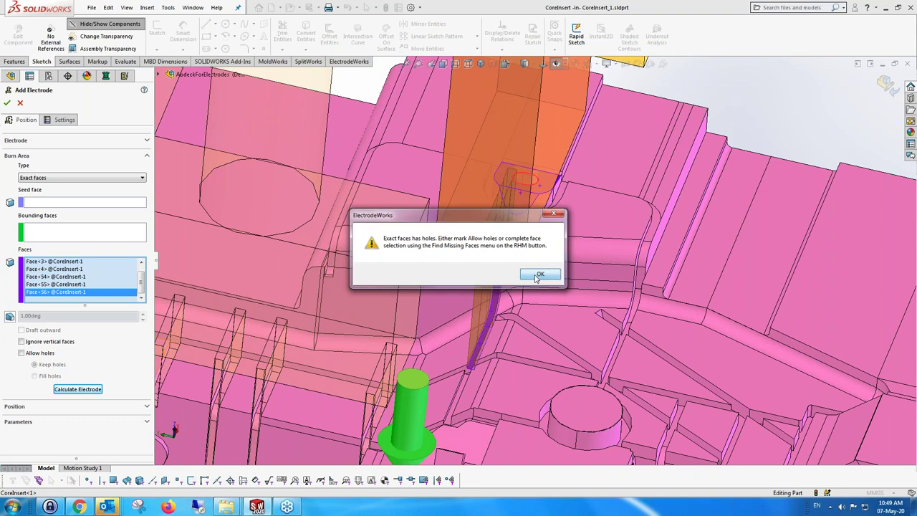
click(539, 275)
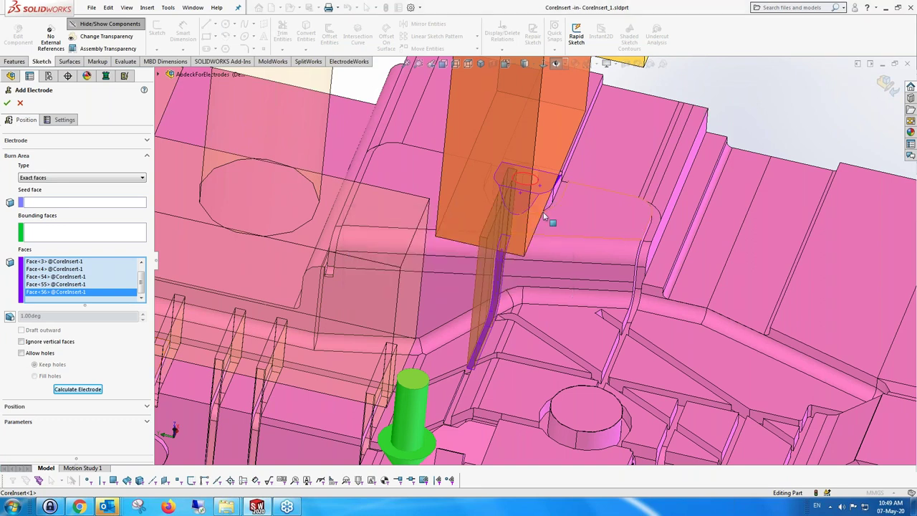
scroll(544, 213, down, 5)
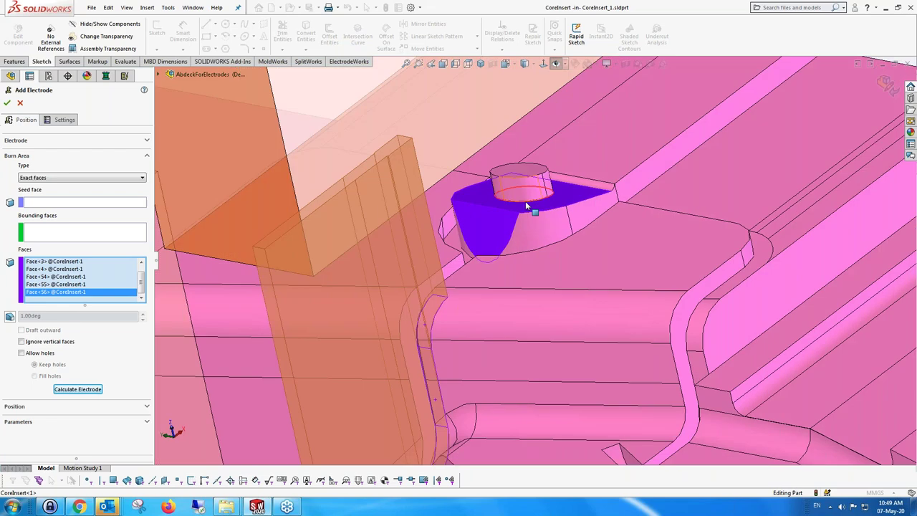
scroll(526, 206, down, 2)
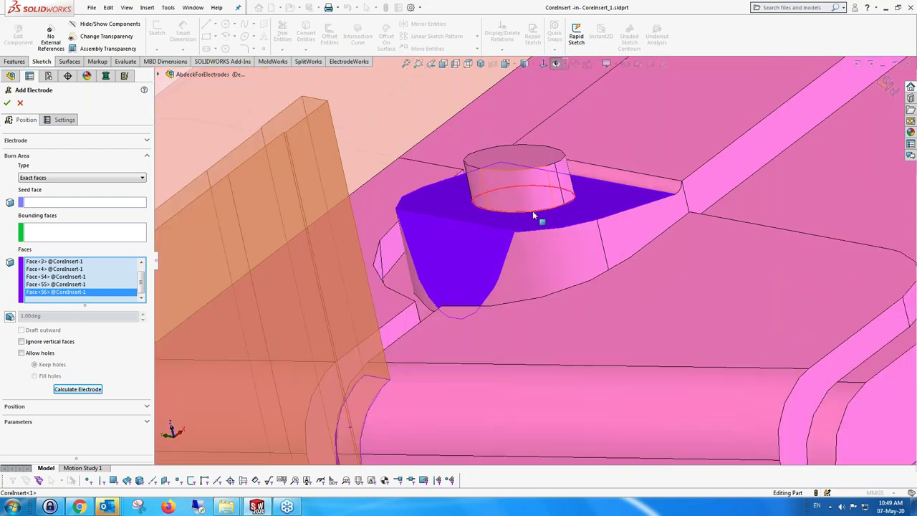
scroll(537, 217, up, 3)
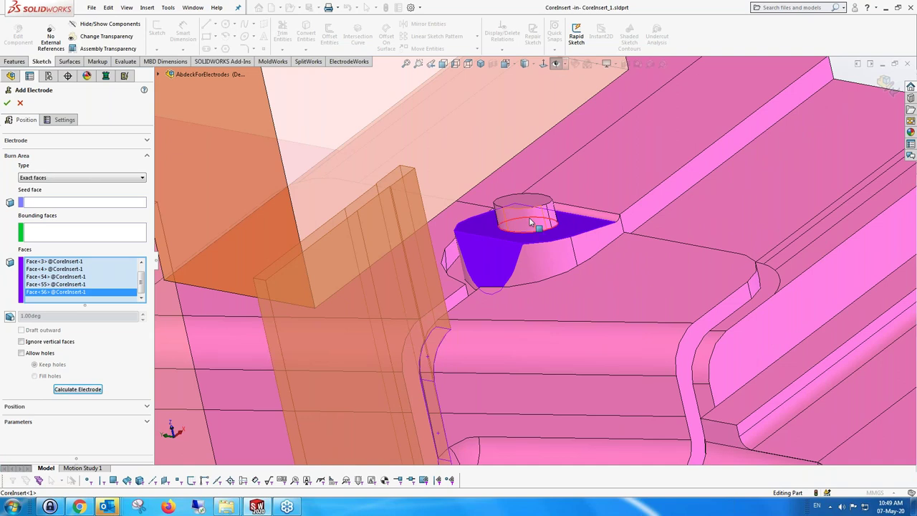
scroll(528, 234, up, 3)
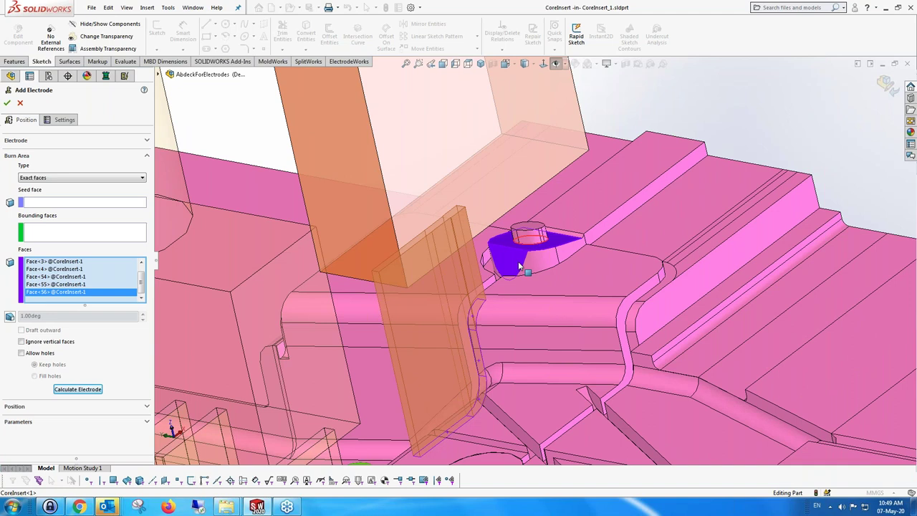
scroll(521, 267, up, 2)
Step: Allow holes in the burn area, set them to Fill holes, and create Electrode_3
right_click(75, 278)
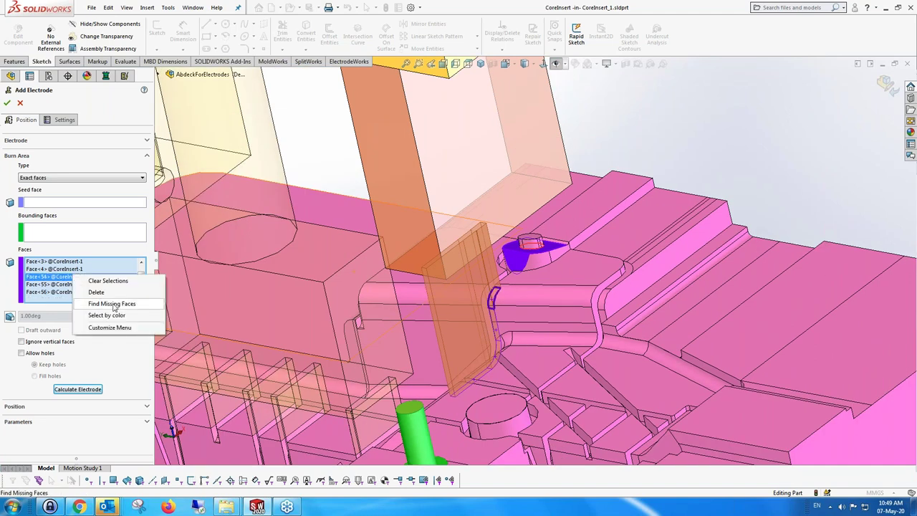
click(21, 354)
click(22, 353)
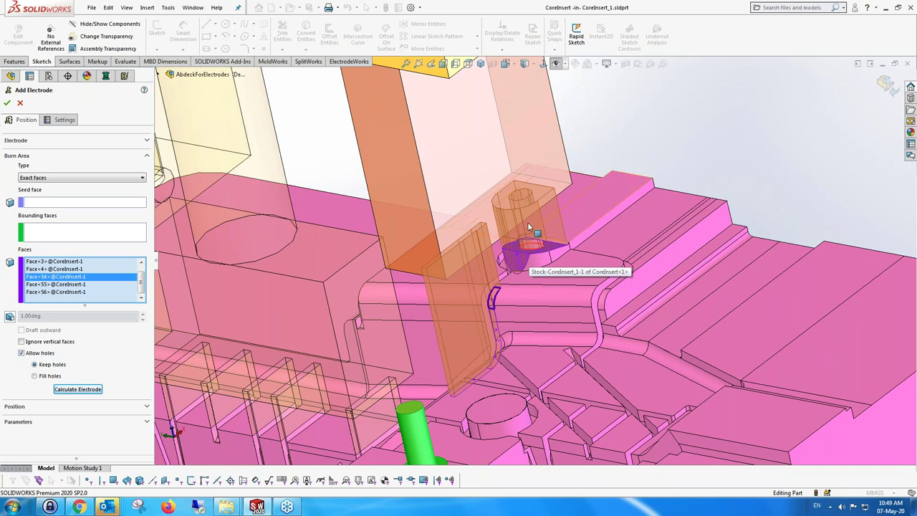
click(34, 375)
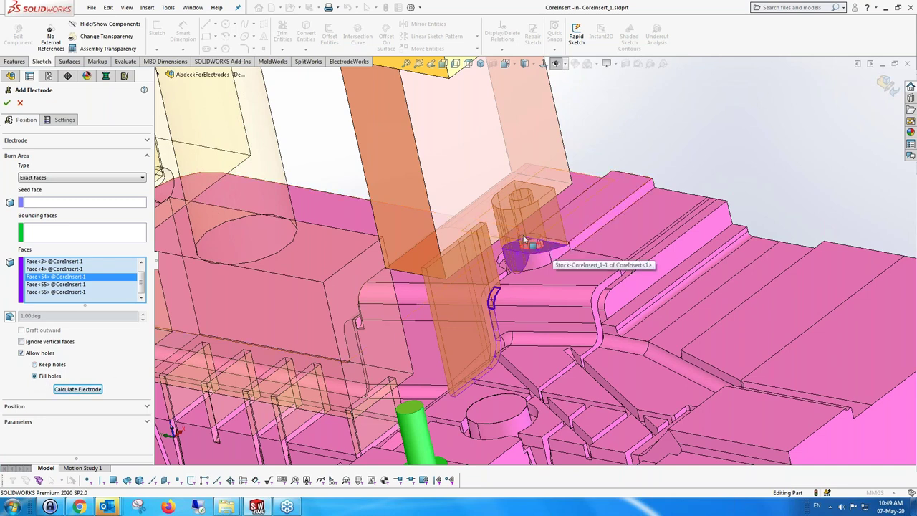
scroll(524, 258, up, 2)
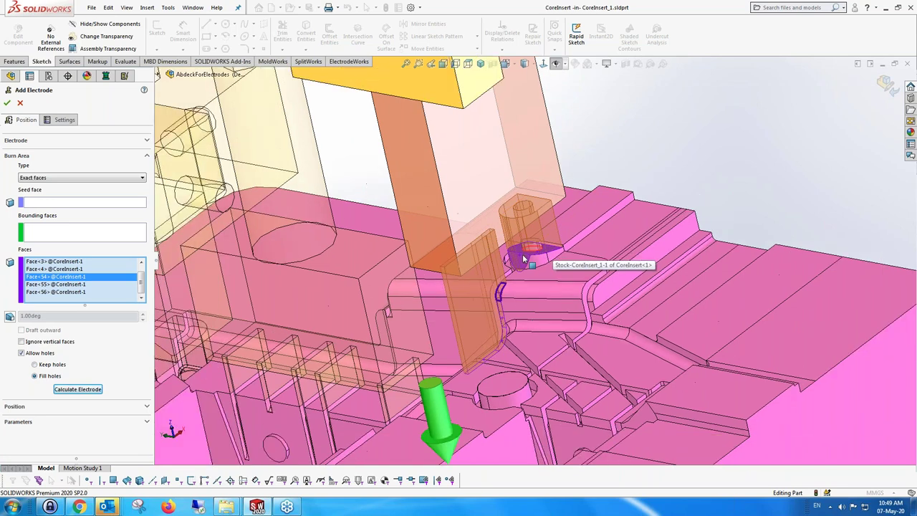
scroll(524, 258, up, 2)
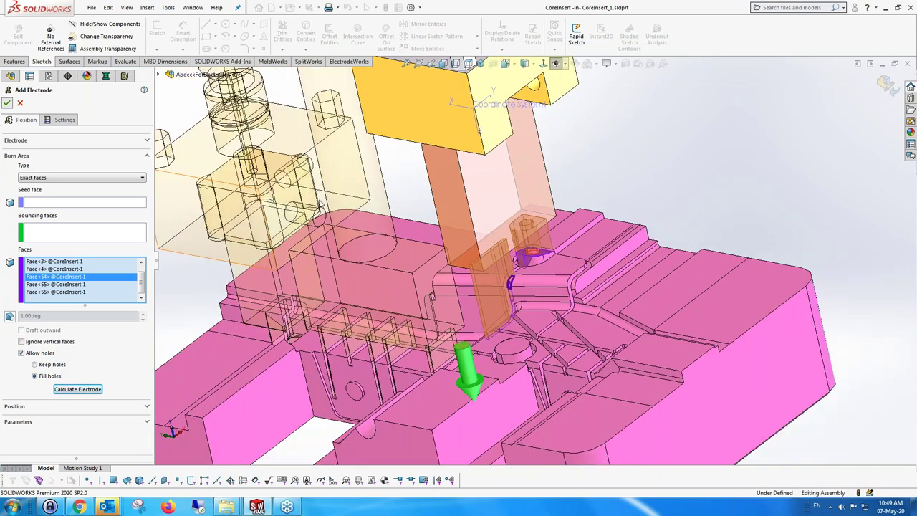
key(Return)
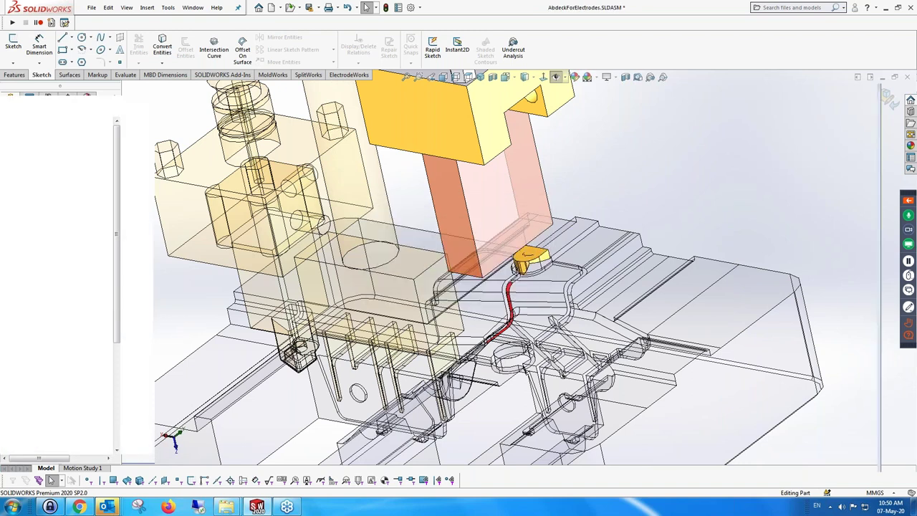
Step: Inspect the assembly with all three electrodes, then bring up Electrode_2-1's options
scroll(403, 272, down, 3)
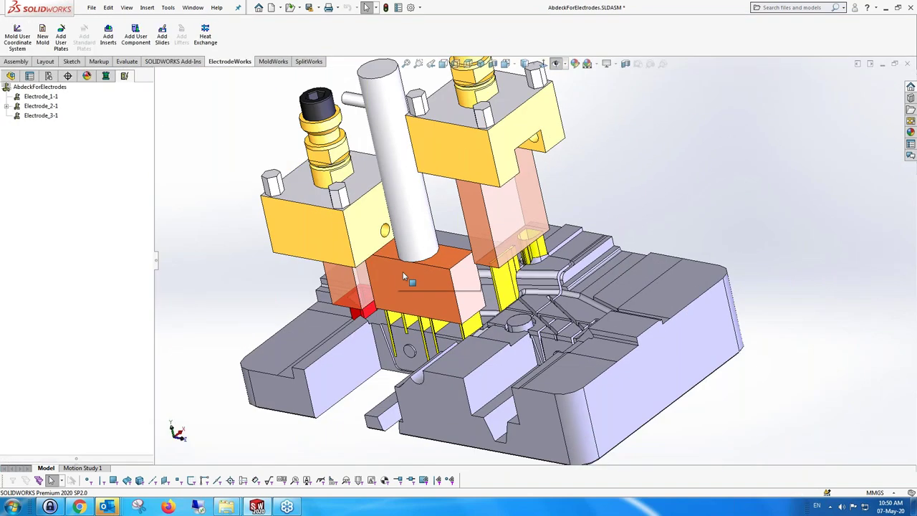
middle_drag(403, 272, 420, 215)
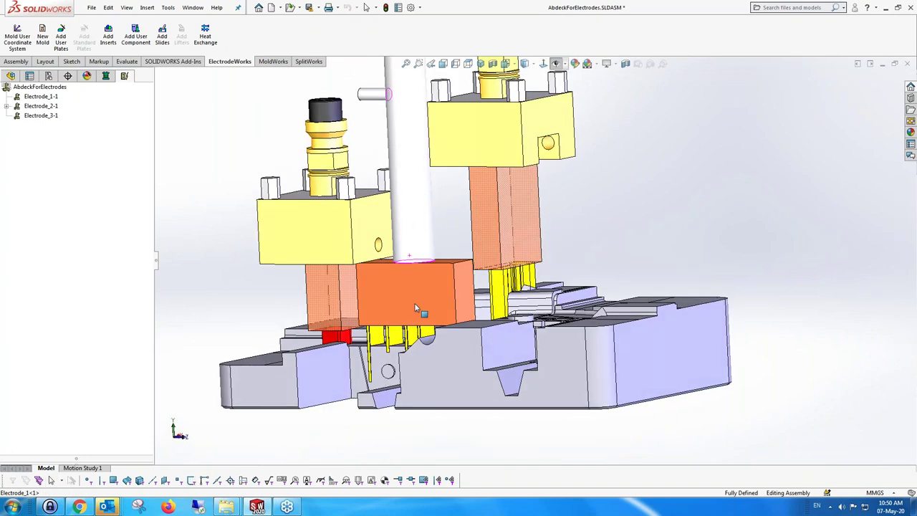
scroll(513, 291, up, 4)
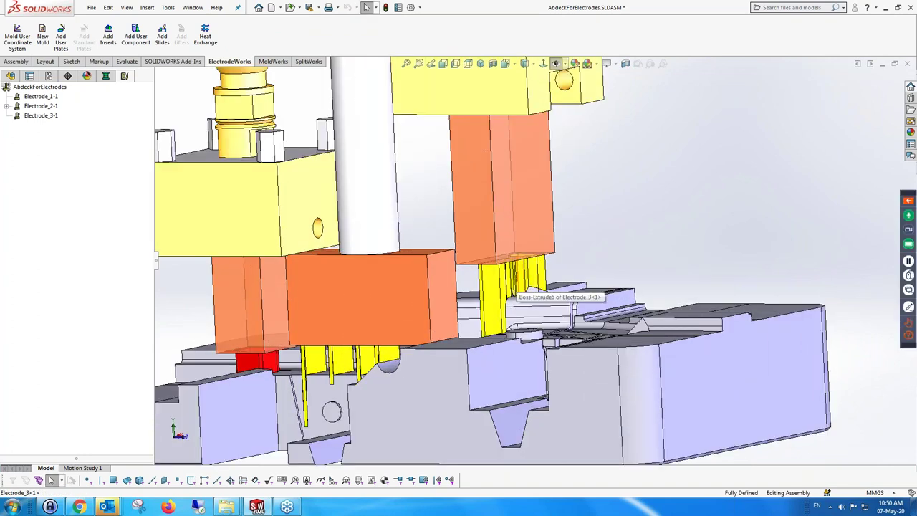
scroll(513, 290, down, 2)
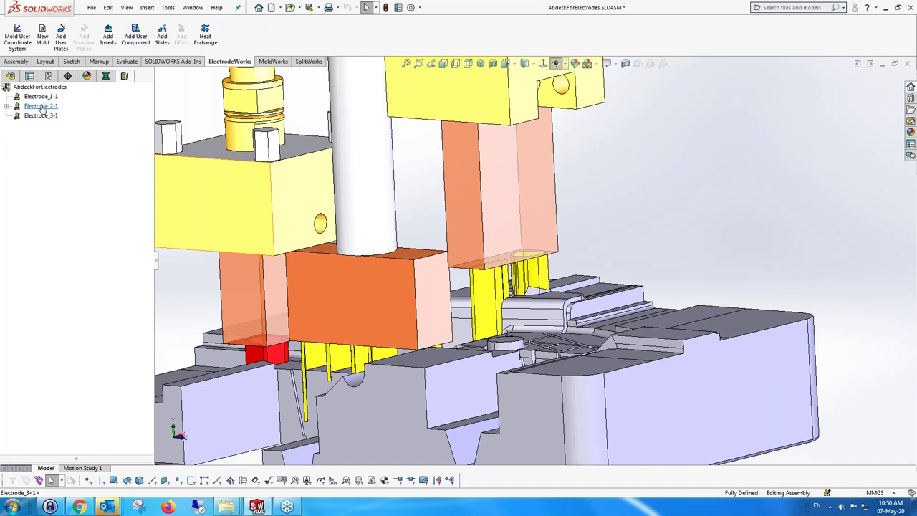
right_click(42, 106)
click(97, 282)
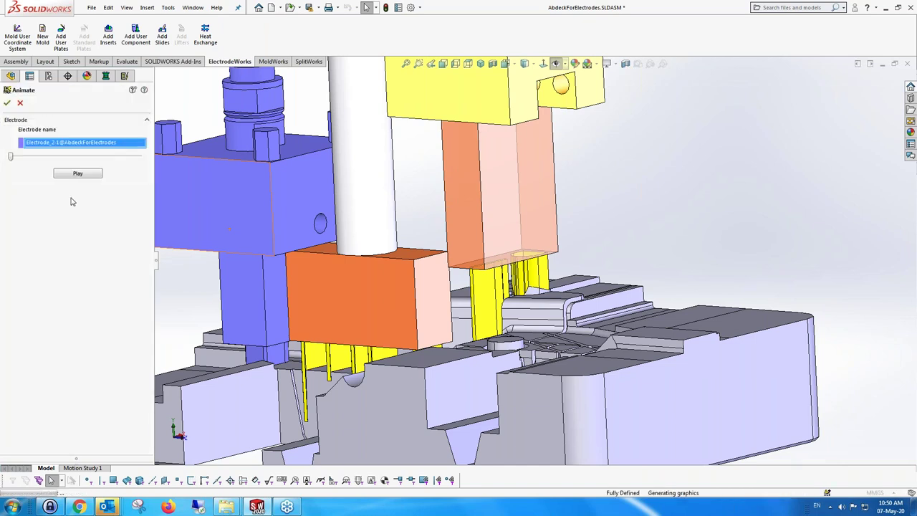
click(76, 174)
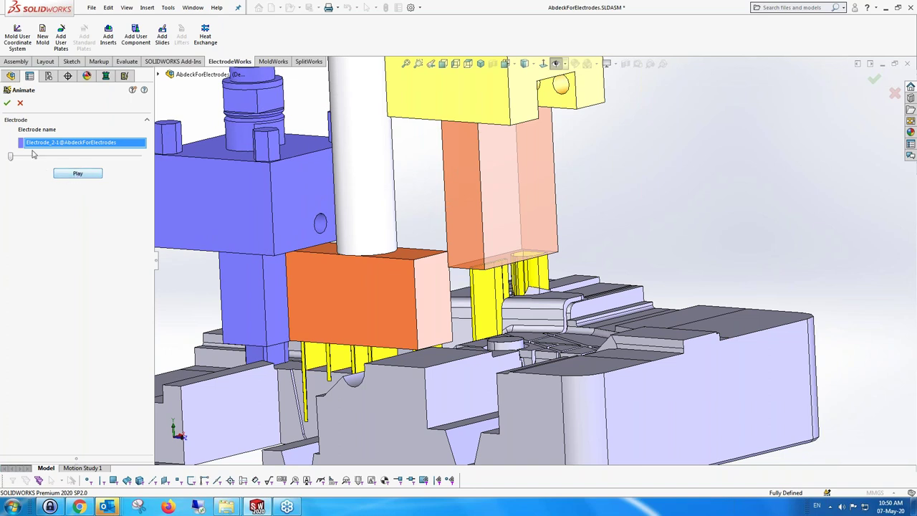
click(7, 103)
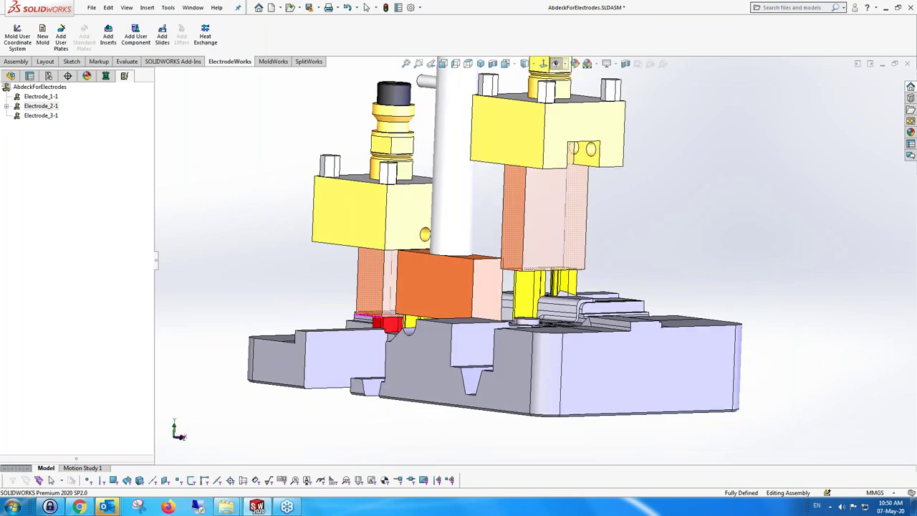
Step: Generate the electrode drawings via Multi Drawings with Show Holder and EDM drawing enabled
right_click(46, 91)
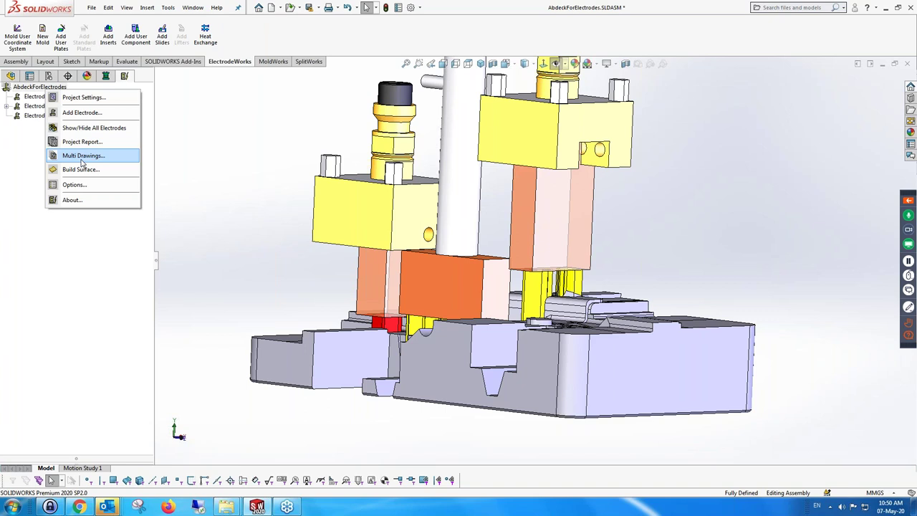
click(83, 156)
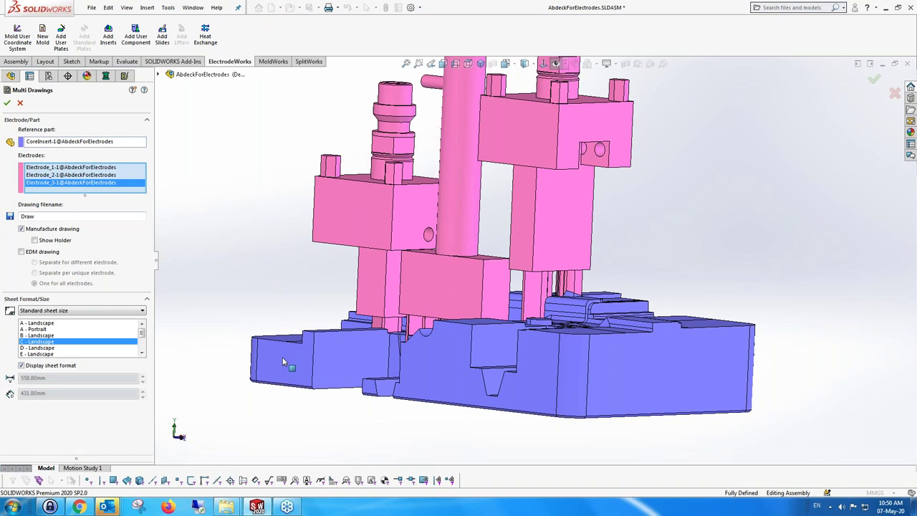
click(35, 241)
click(21, 252)
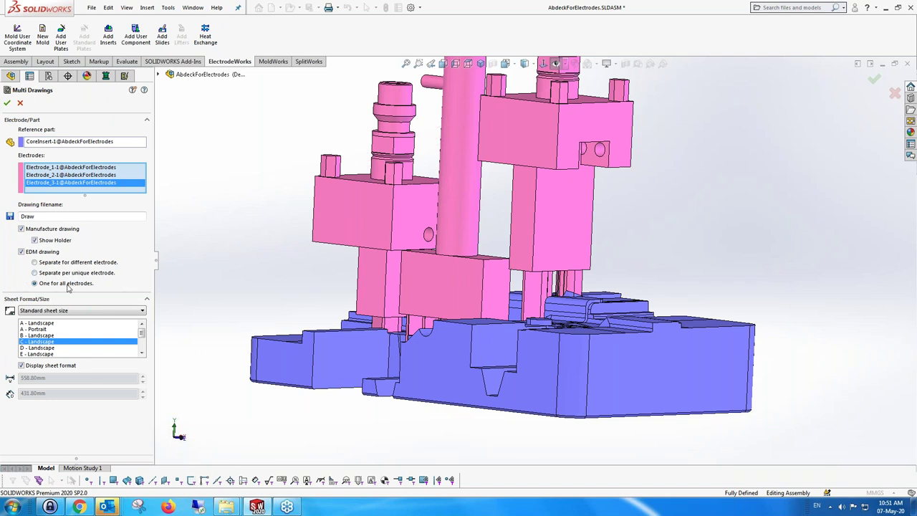
click(7, 105)
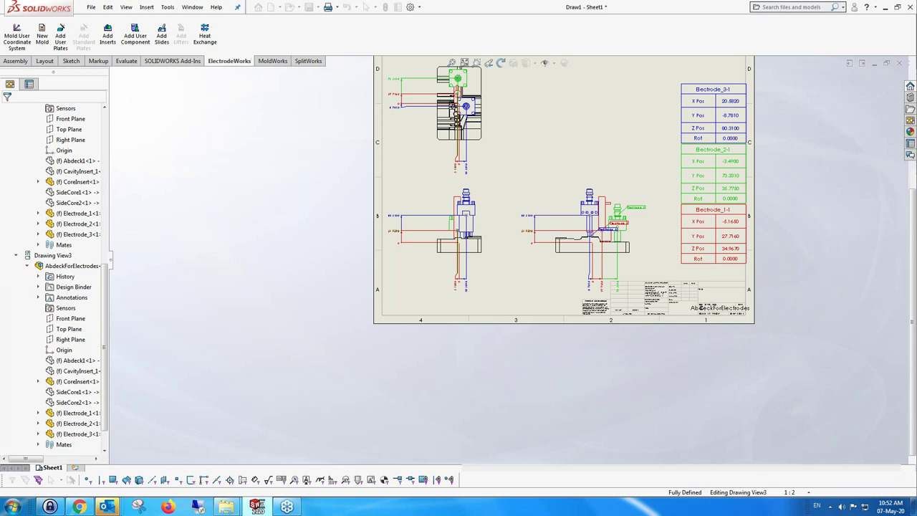
Step: Leave view editing, switch to Draw_1 and fit the whole EDM sheet in view
click(249, 157)
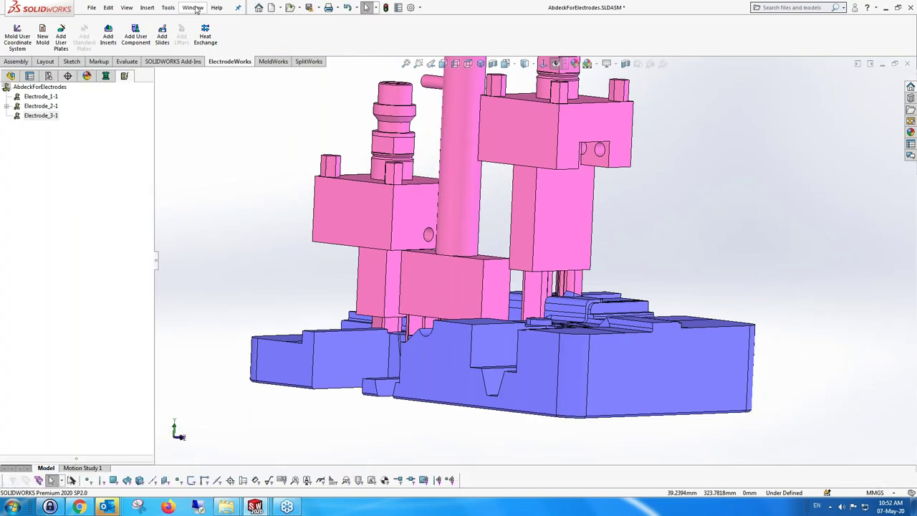
click(194, 7)
click(231, 142)
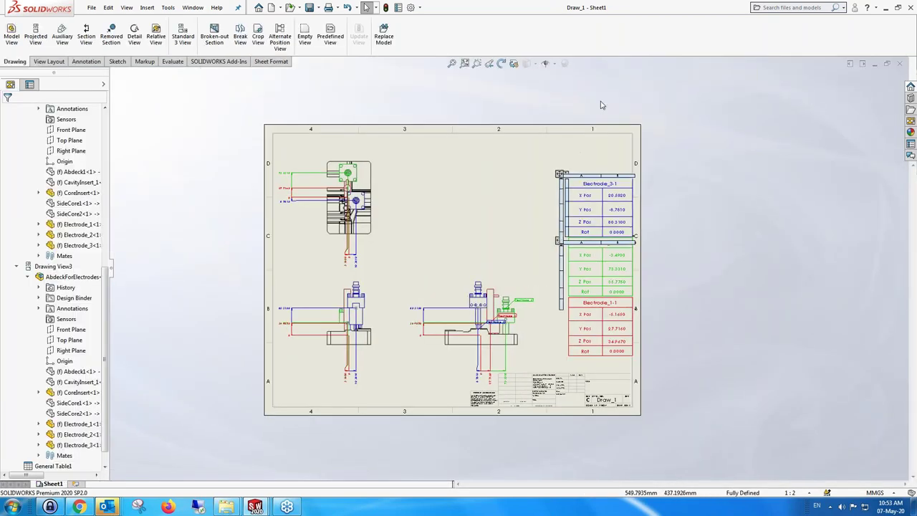
click(452, 64)
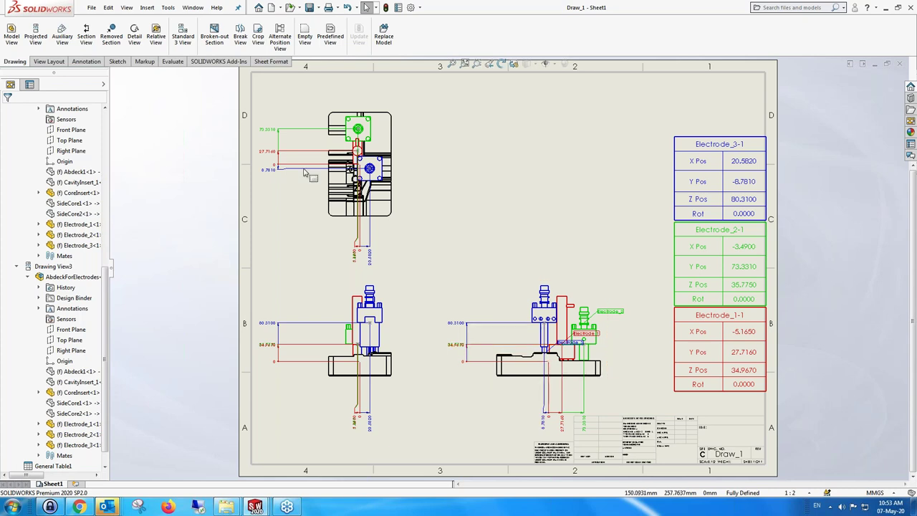
click(192, 7)
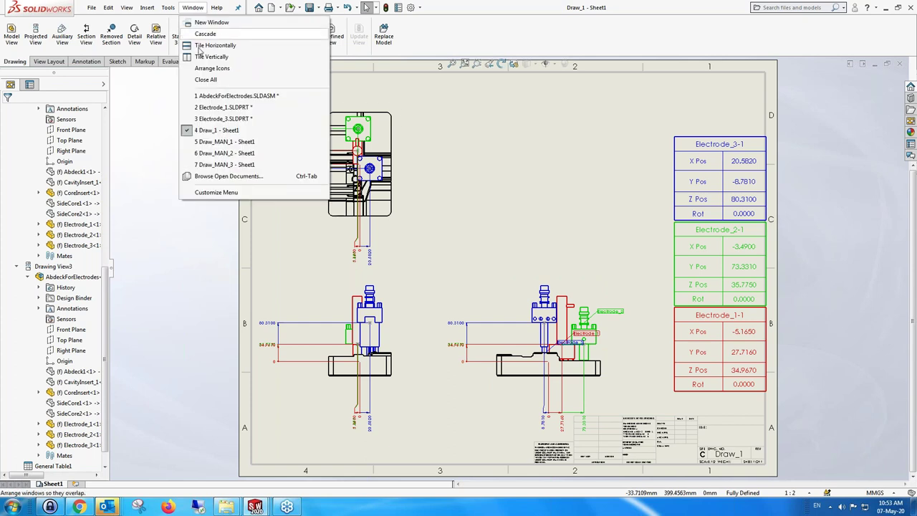
Step: Switch via Draw_MAN_1 to Draw_MAN_2, fit it and zoom to inspect its views
click(308, 141)
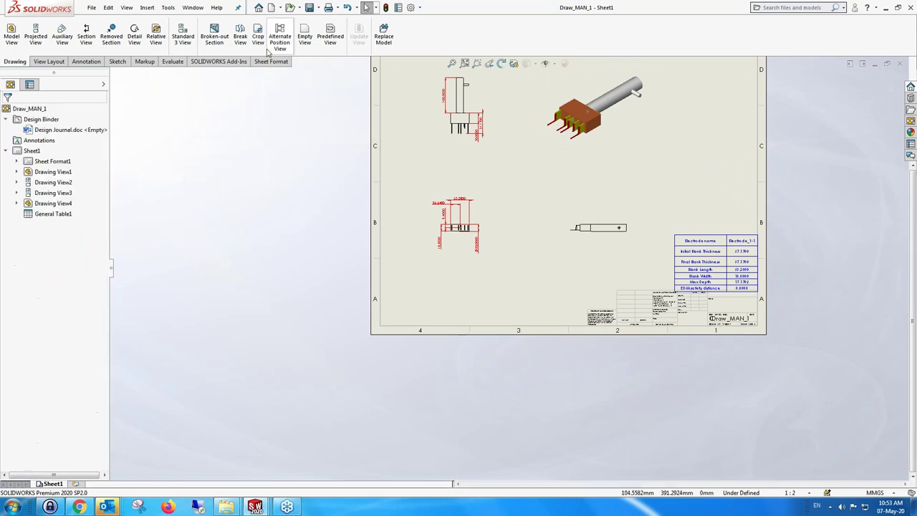
click(192, 7)
click(236, 153)
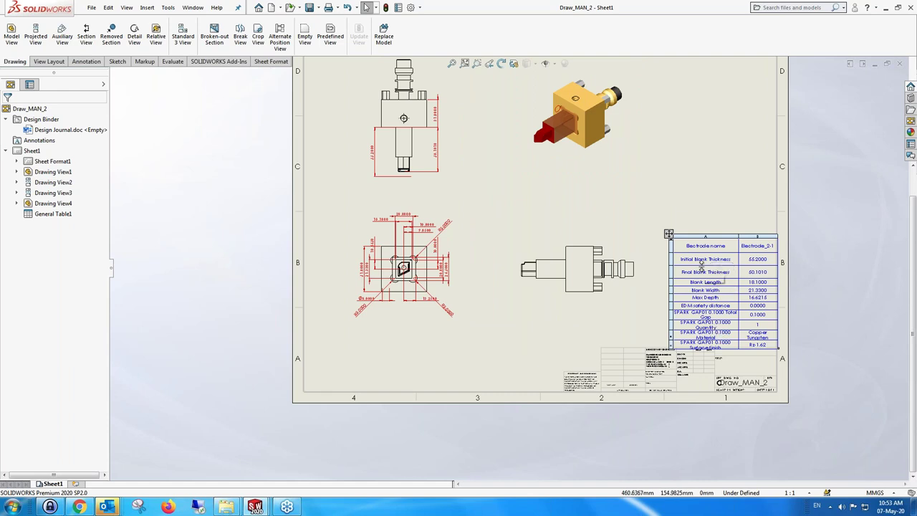
key(f)
scroll(543, 255, down, 1)
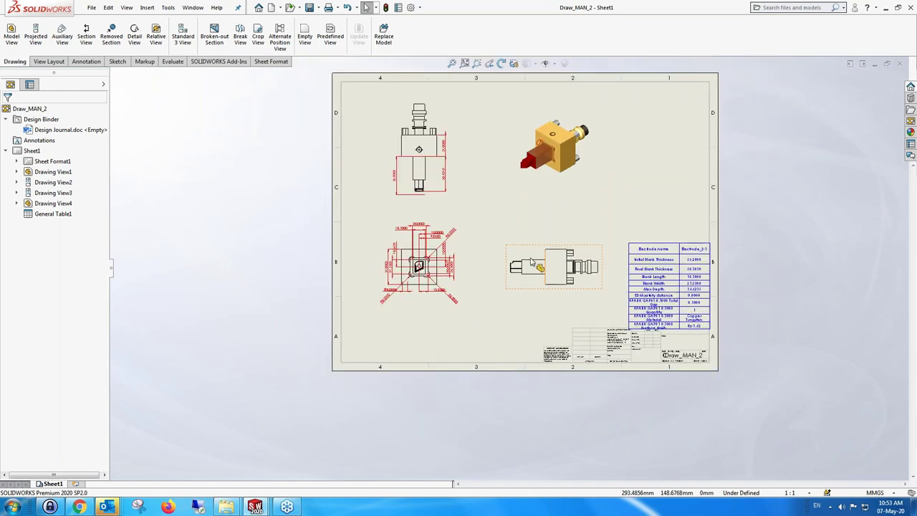
scroll(615, 147, down, 1)
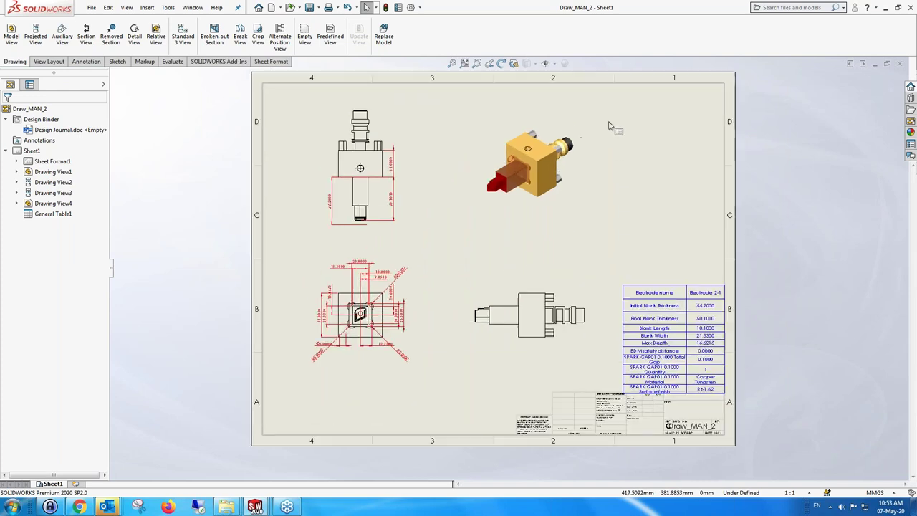
scroll(609, 134, down, 3)
scroll(536, 229, up, 1)
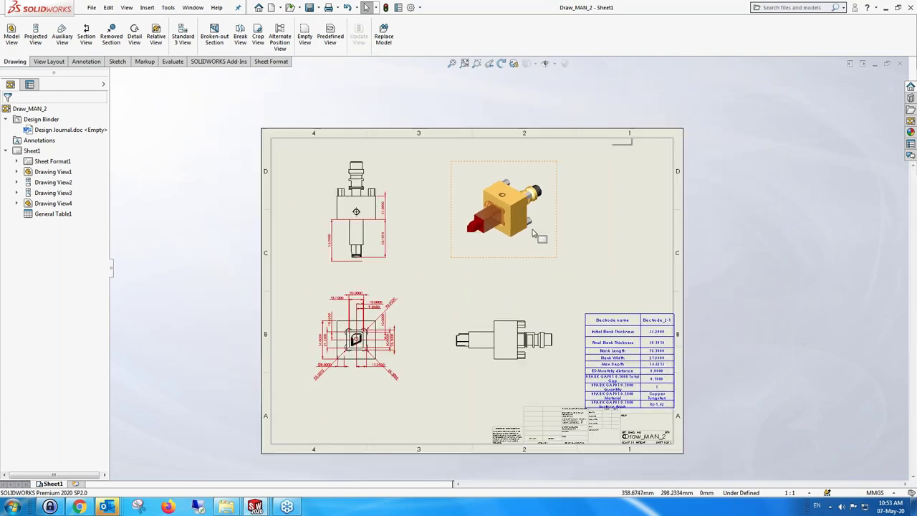
scroll(533, 234, up, 1)
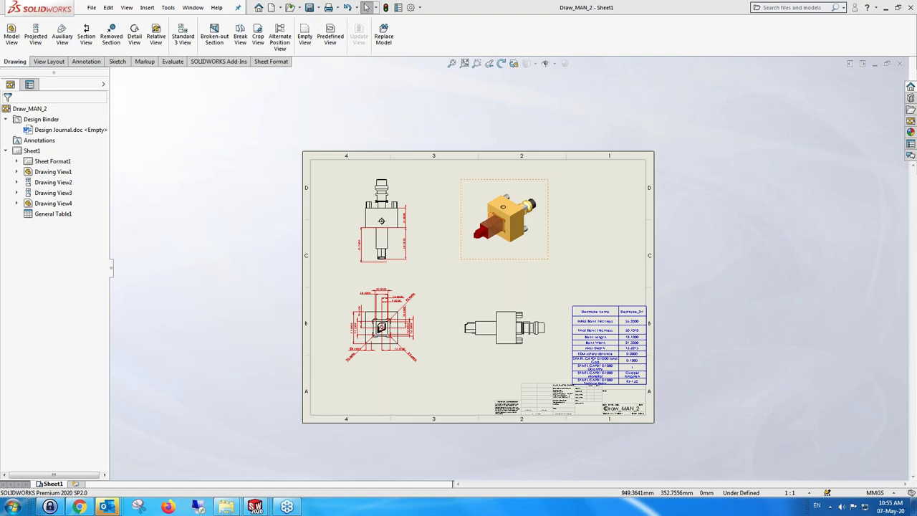
click(192, 9)
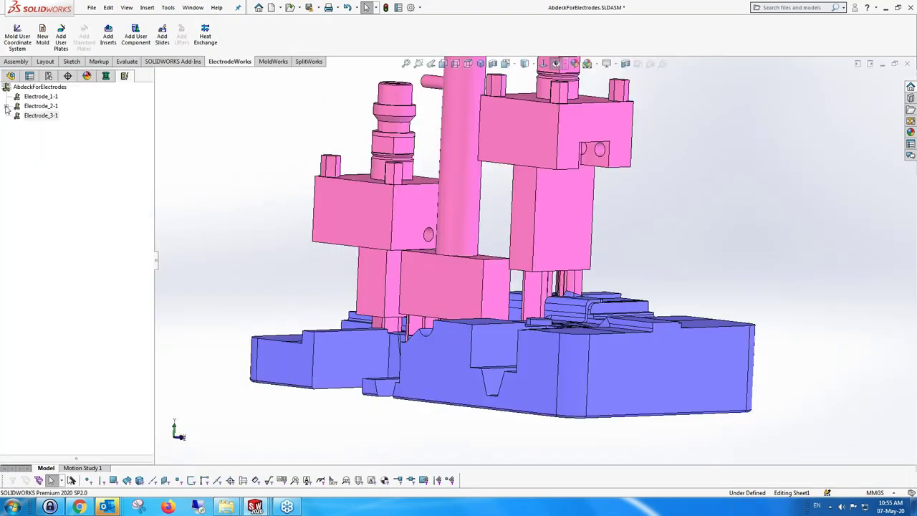
Step: Back in AbdeckForElectrodes, review Electrode_2-1's SPARK GAP01 settings and cancel, keeping the 0.1000 gap
click(41, 106)
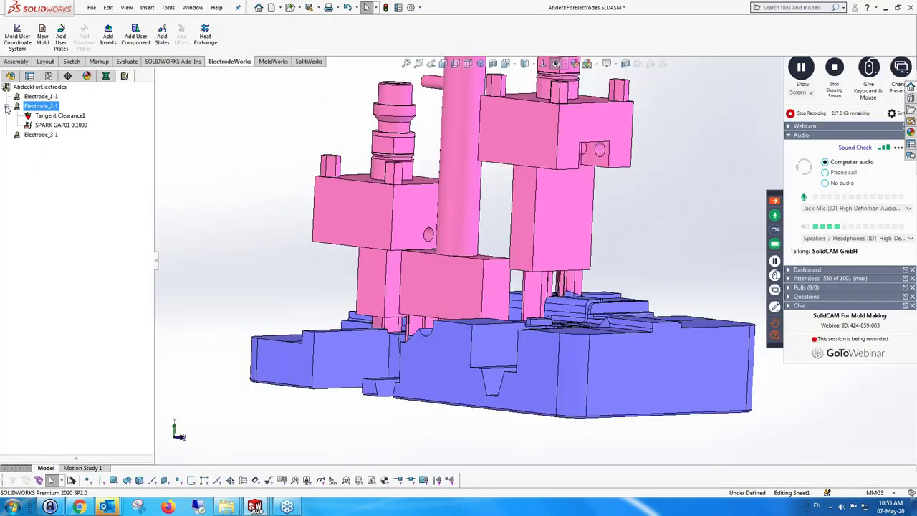
right_click(63, 127)
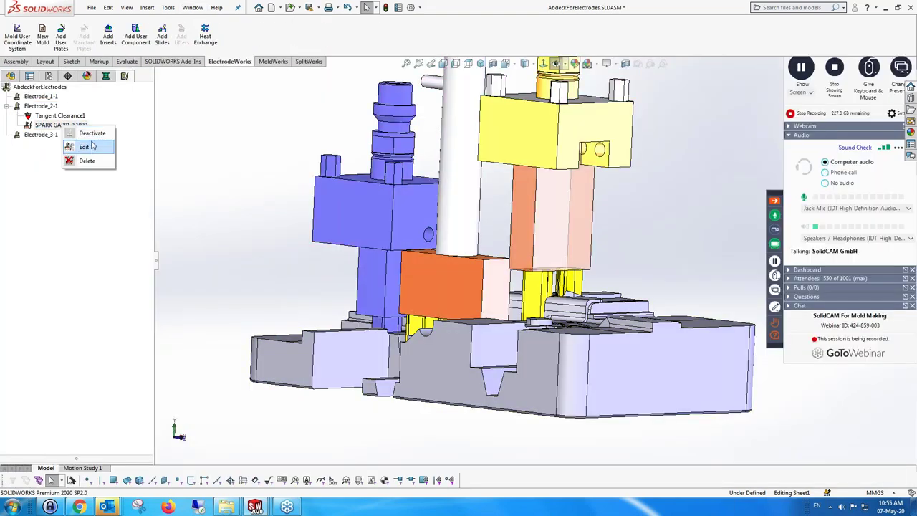
click(93, 148)
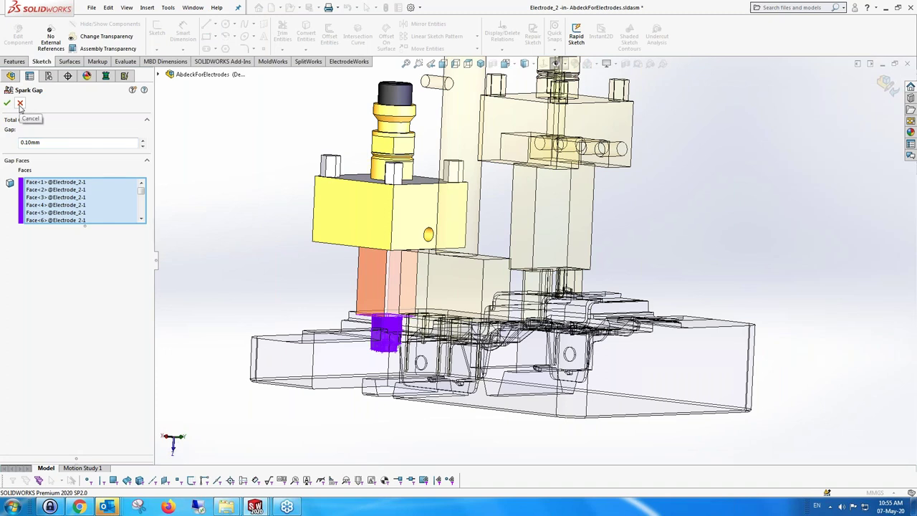
click(20, 104)
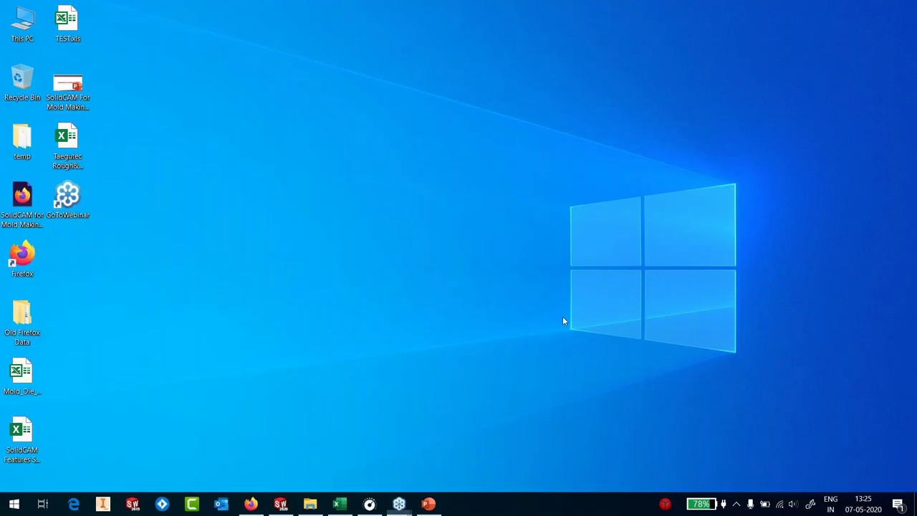
Step: Restore the SolidCAM For Mold Making presentation window in PowerPoint
click(437, 508)
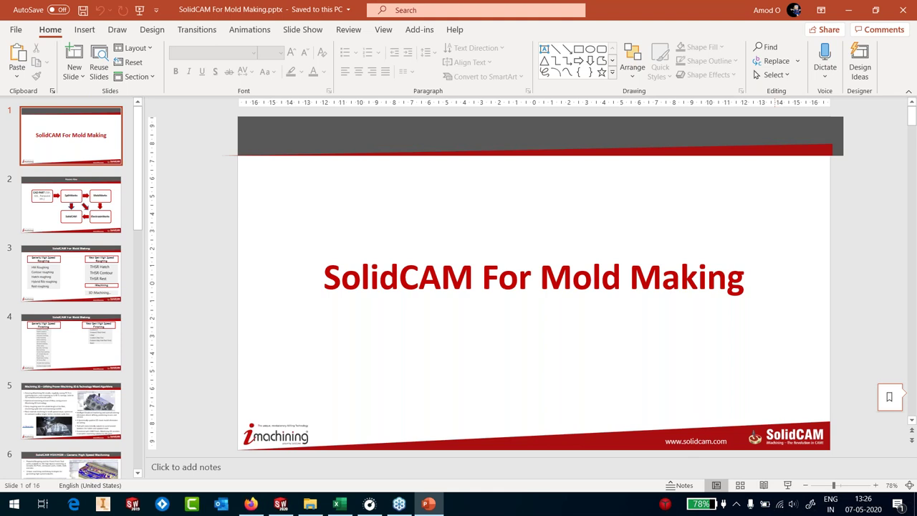
Step: Run the slide show full screen with presenter view swapped, and advance to the Process Flow slide
click(788, 486)
click(192, 19)
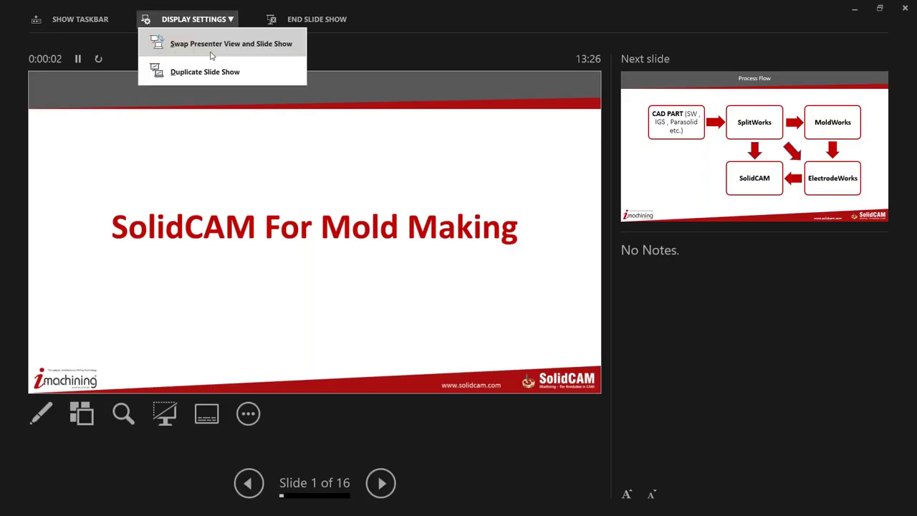
click(211, 45)
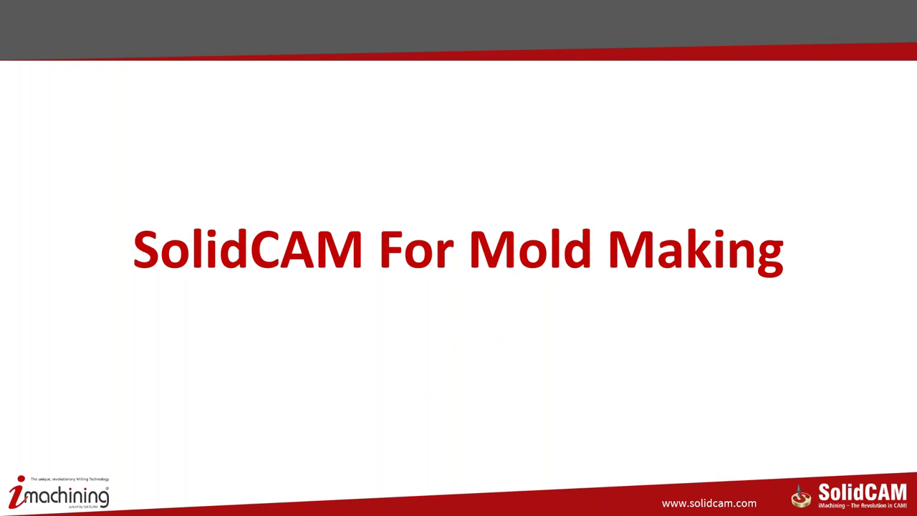
click(480, 306)
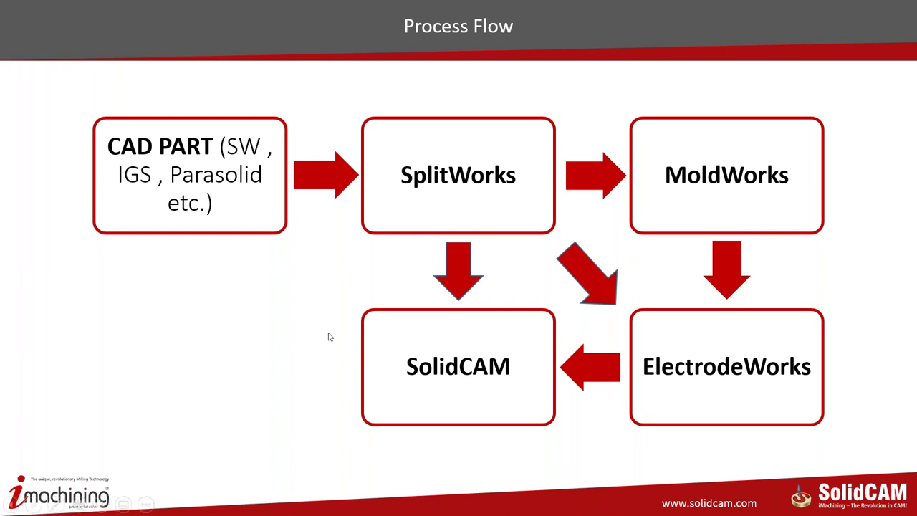
Step: Advance the slideshow past the SolidCAM For Mold Making slide to the iMachining 3D slide
click(291, 339)
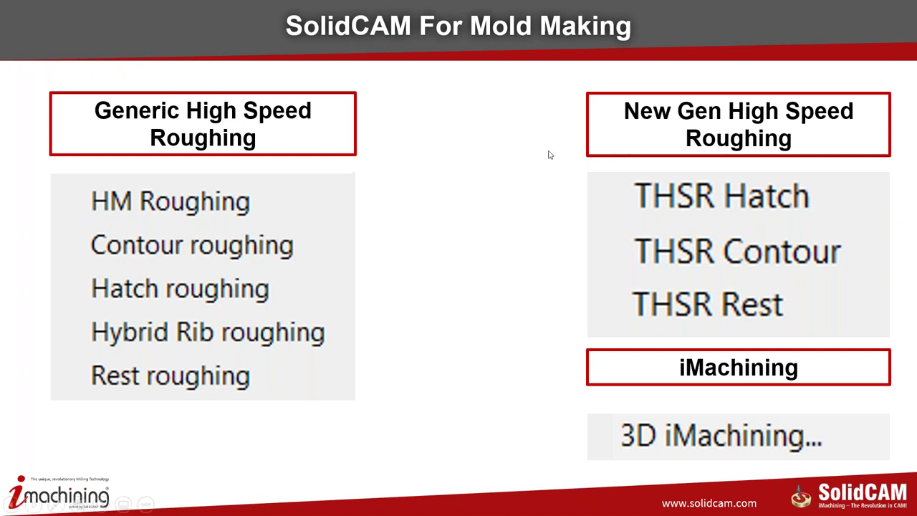
key(Right)
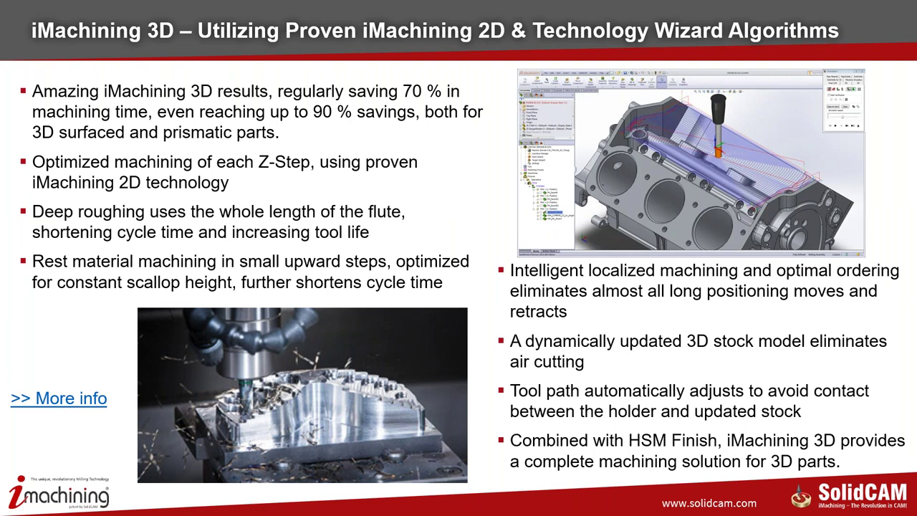
Step: Advance the slideshow to the Turbo Rough – Multicore Support slide
key(Right)
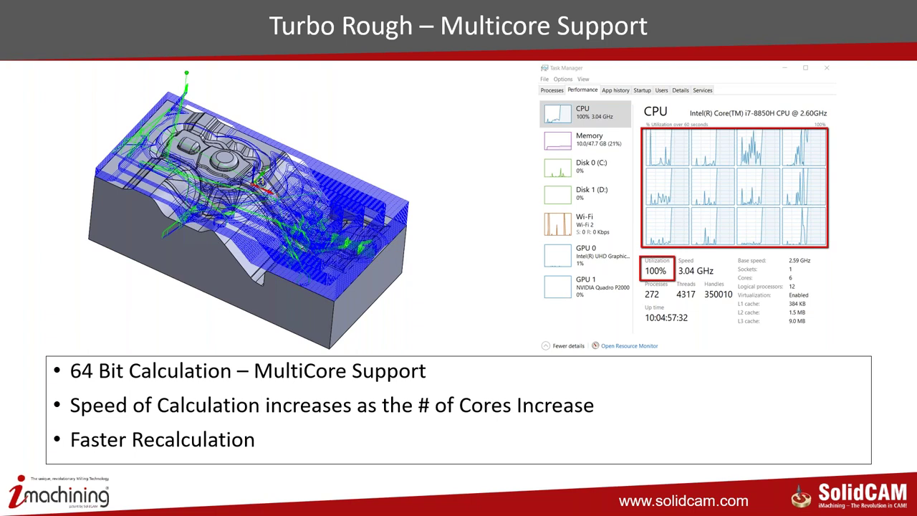
Step: Advance the slideshow to the Turbo HSR – Rest Roughing slide
key(Right)
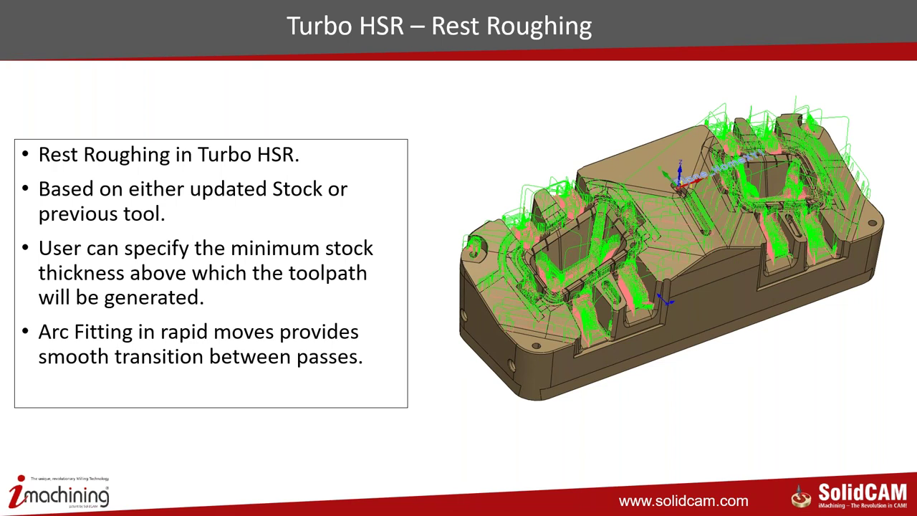
Step: Move on to the SolidCAM Turbo3D HSM slide, then end the slideshow
click(545, 104)
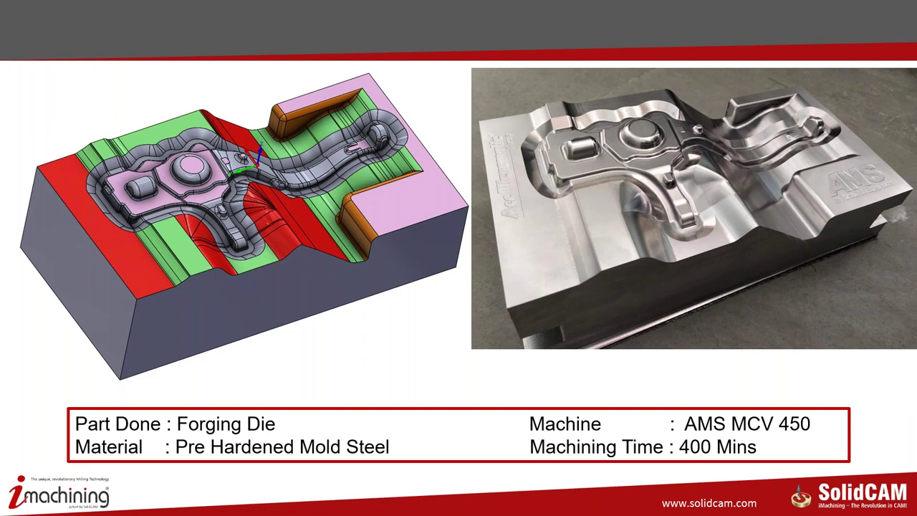
key(Escape)
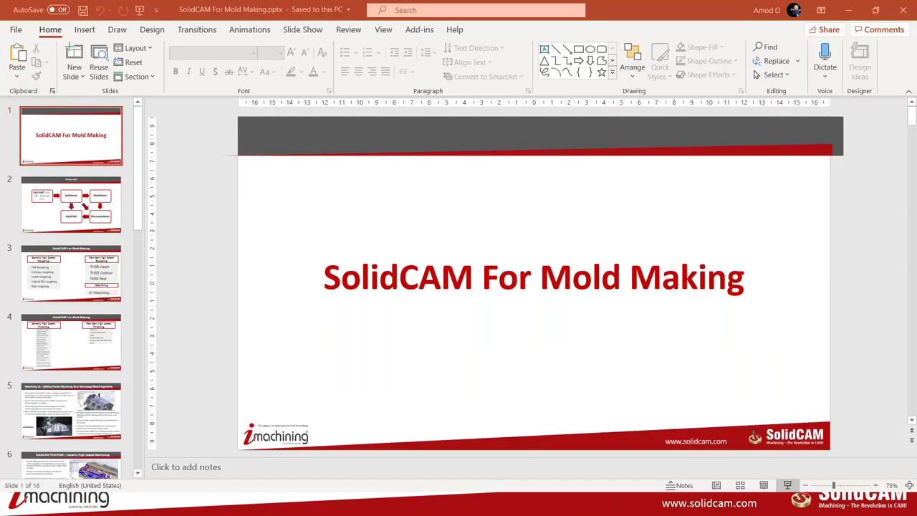
Step: Minimize PowerPoint, return to the HSM_2 CAM part, and show the Drag & Drop Templates pane
click(856, 9)
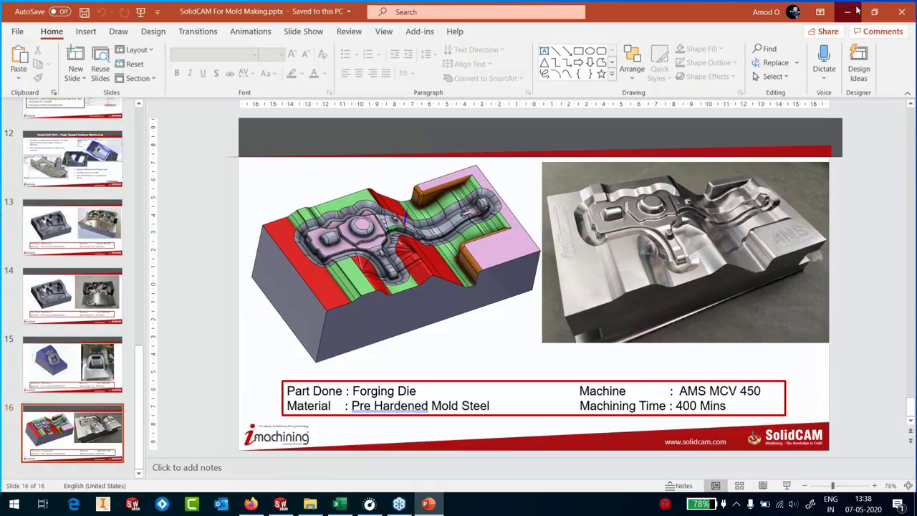
click(280, 503)
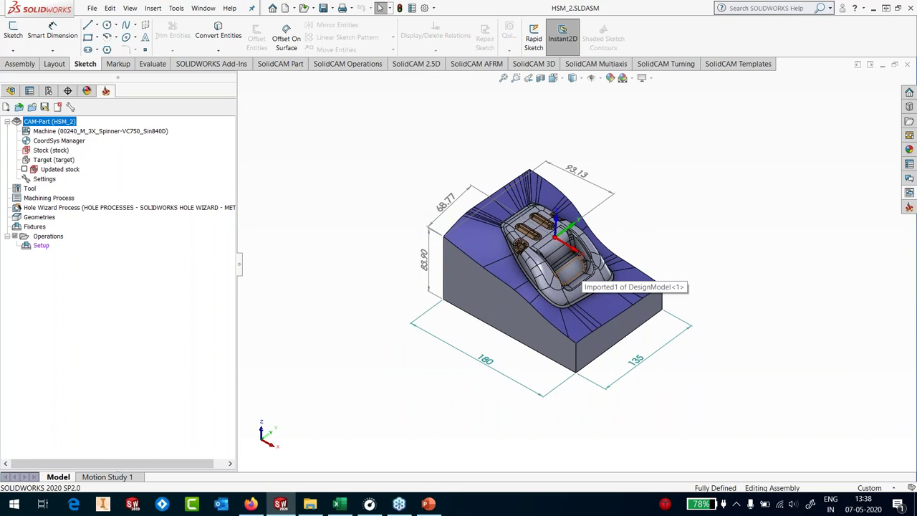
scroll(581, 270, down, 3)
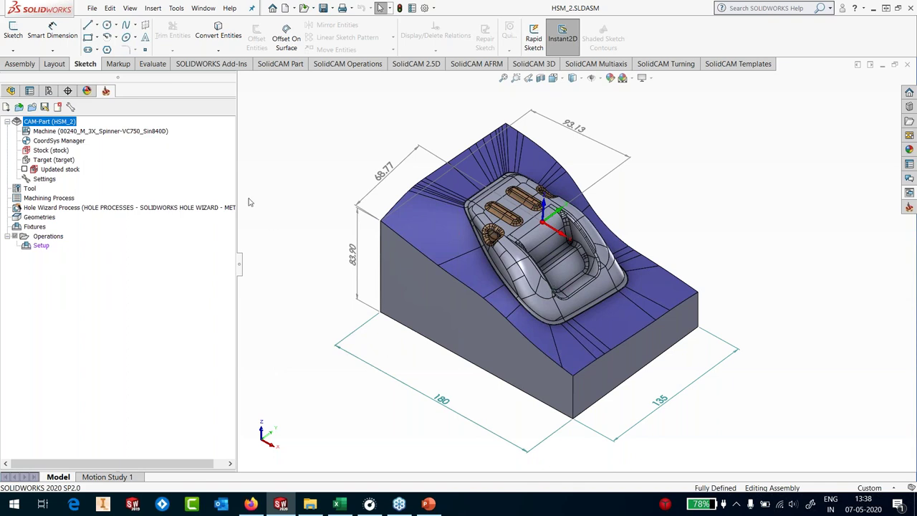
click(136, 132)
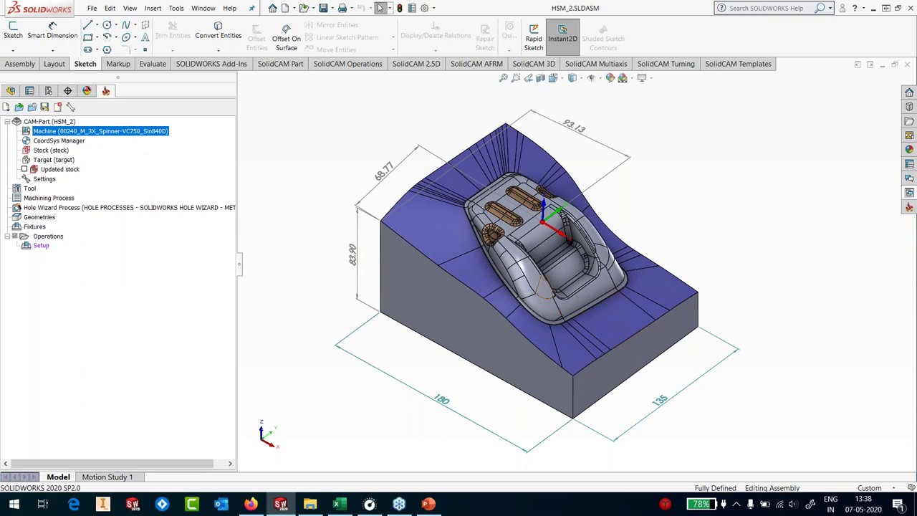
scroll(541, 293, down, 2)
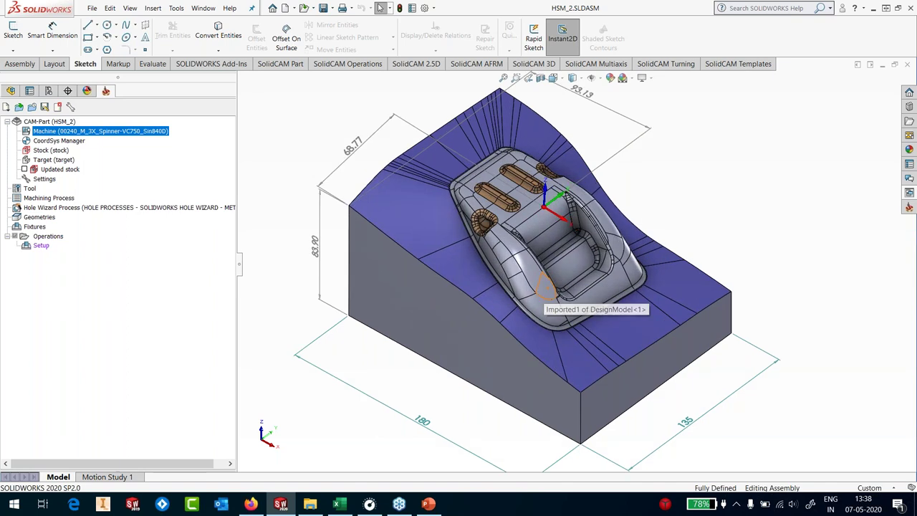
click(907, 204)
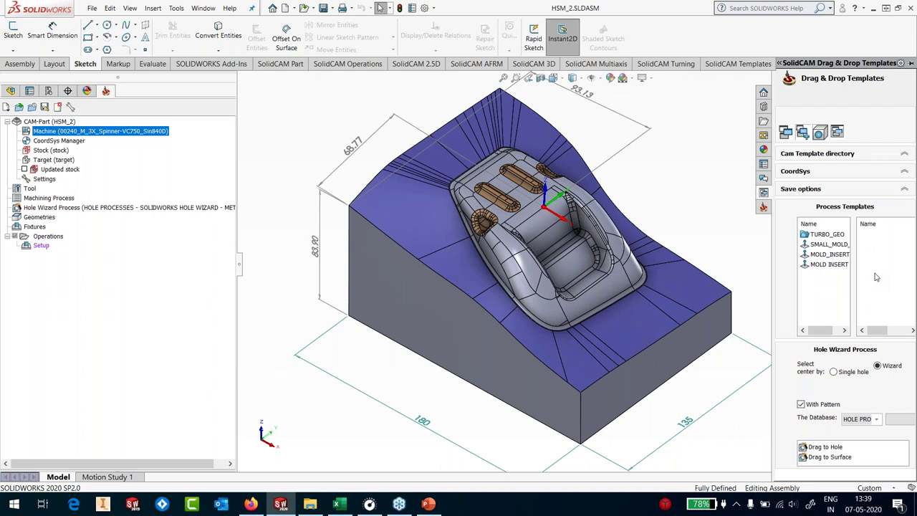
Step: Drop the SMALL_MOLD_ process template onto the part, accepting MAC 1 as its coordinate system
click(824, 244)
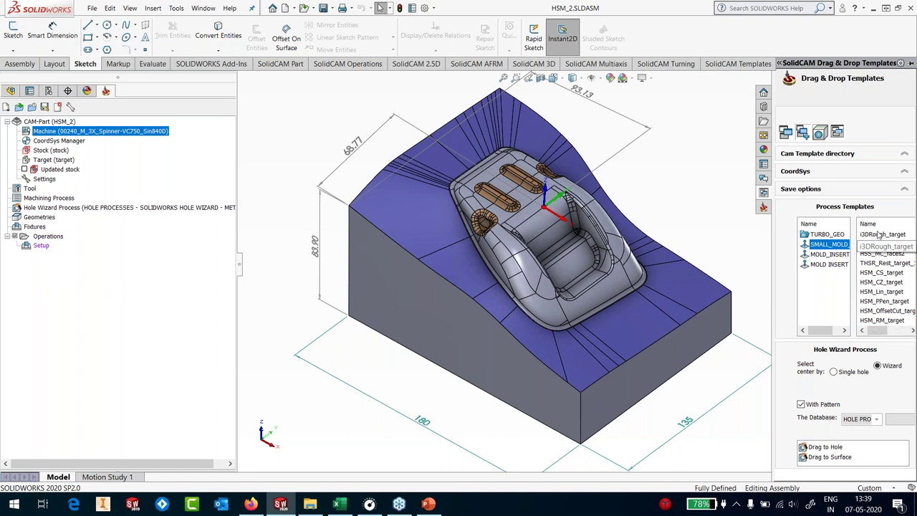
drag(883, 262, 528, 229)
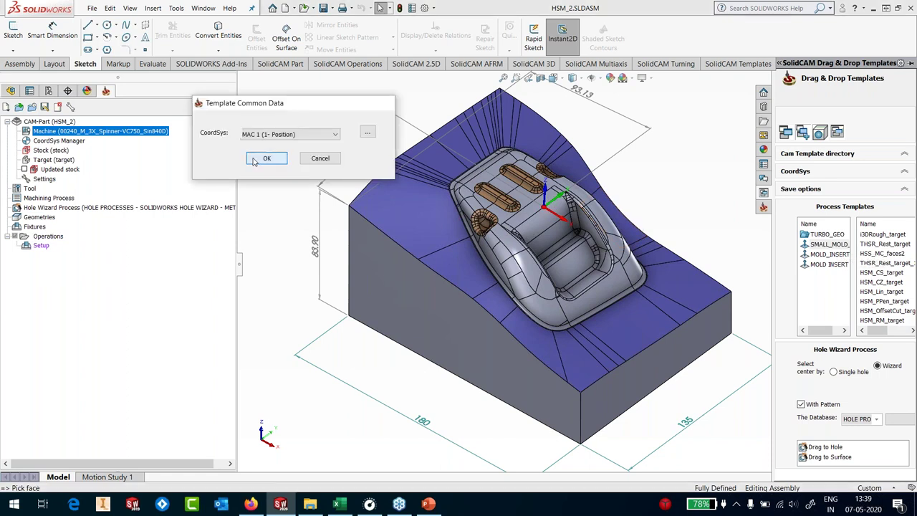
key(Return)
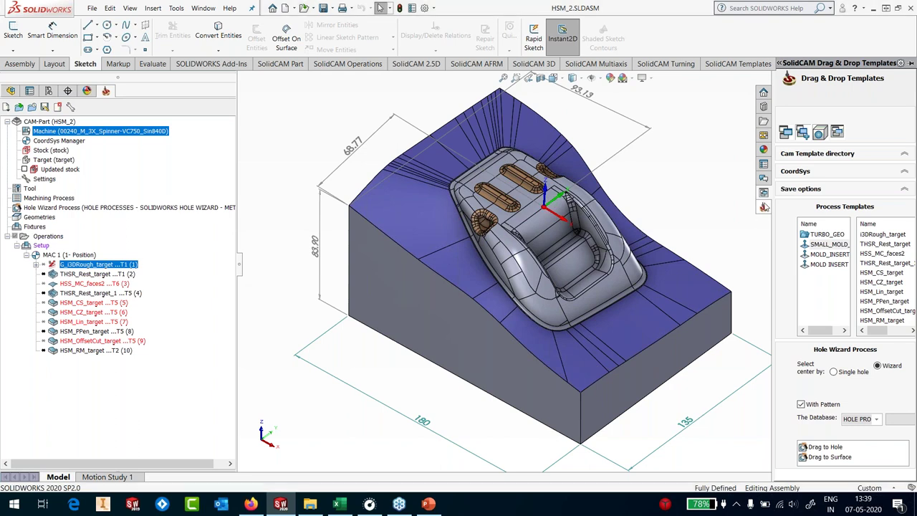
drag(857, 244, 349, 252)
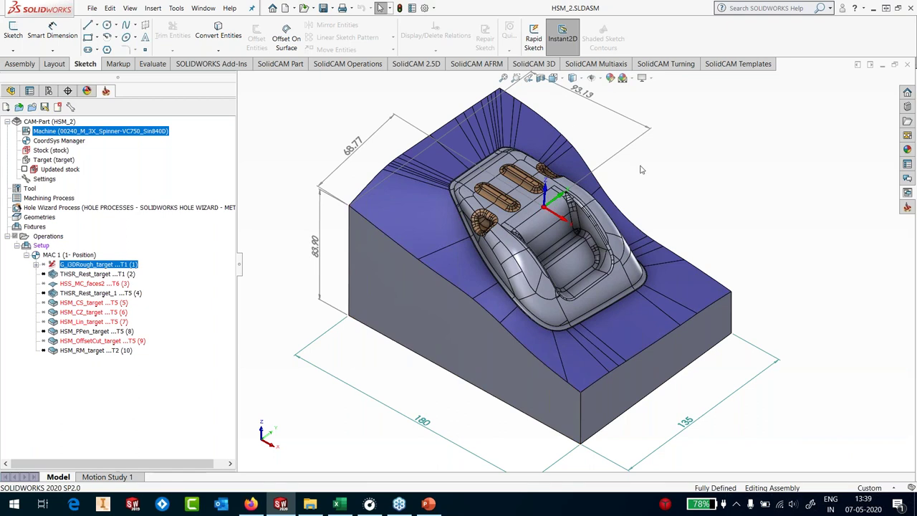
Step: Review the CAM-Part's milling part data definition
right_click(60, 121)
click(107, 125)
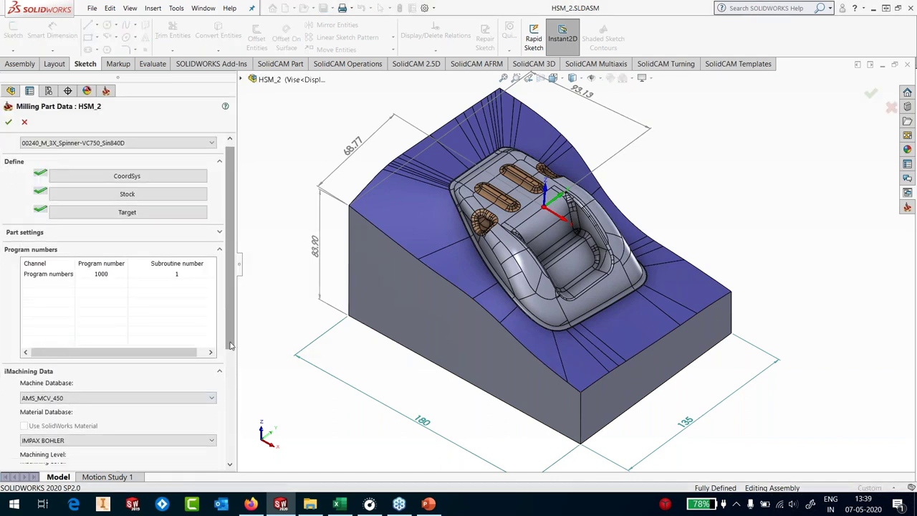
scroll(229, 326, down, 2)
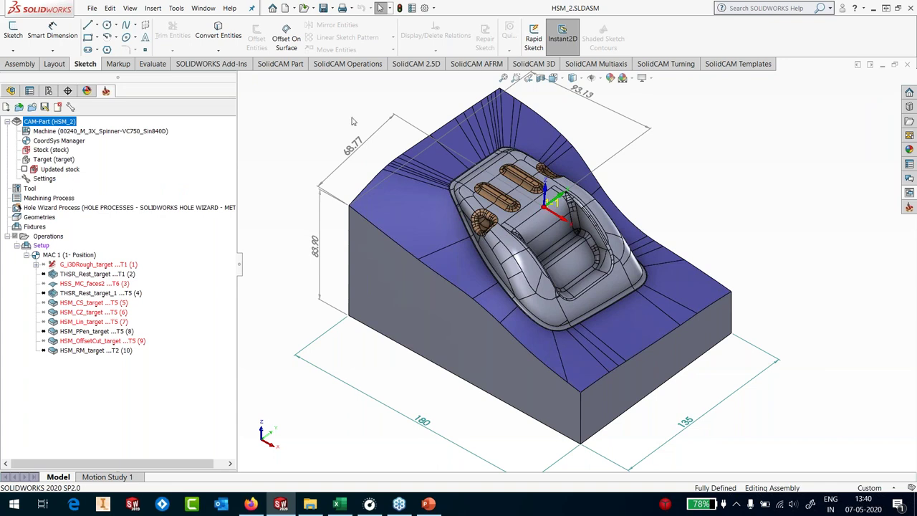
Step: Show the hidden Vise<1> component beneath the mold block in the assembly
click(11, 91)
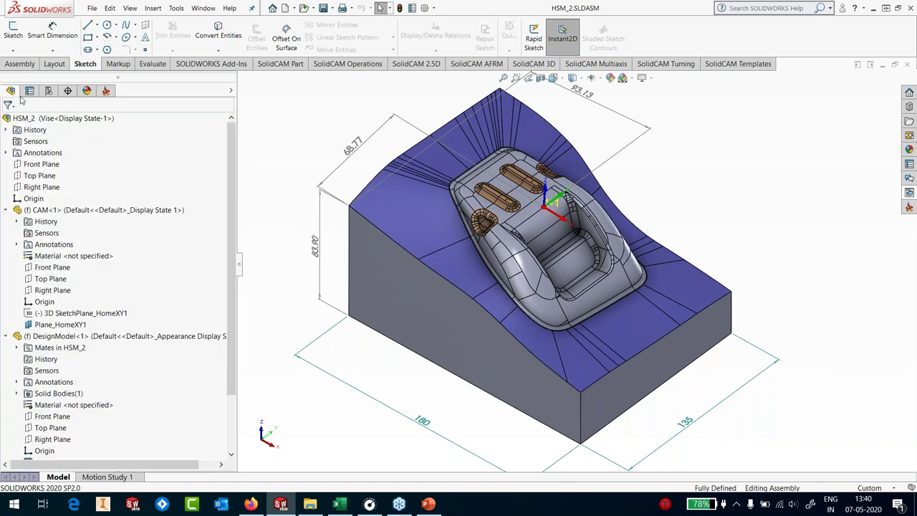
click(6, 210)
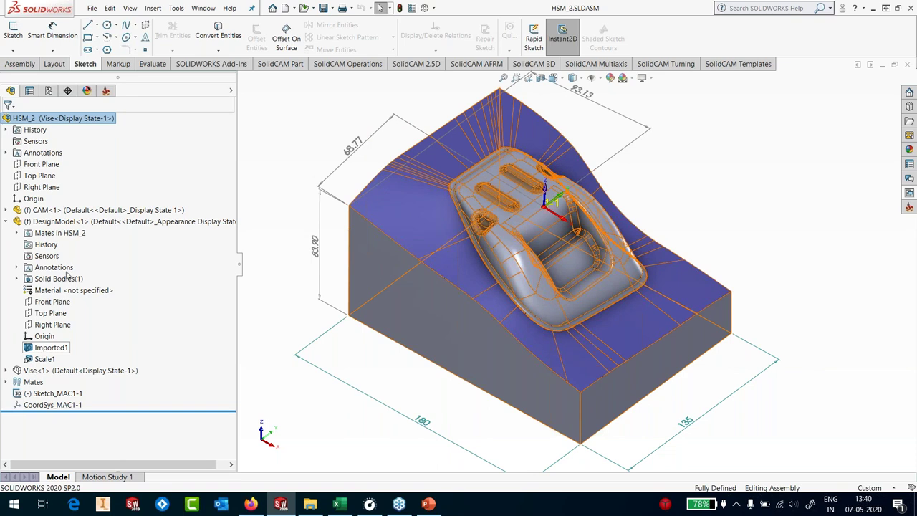
click(71, 370)
click(131, 342)
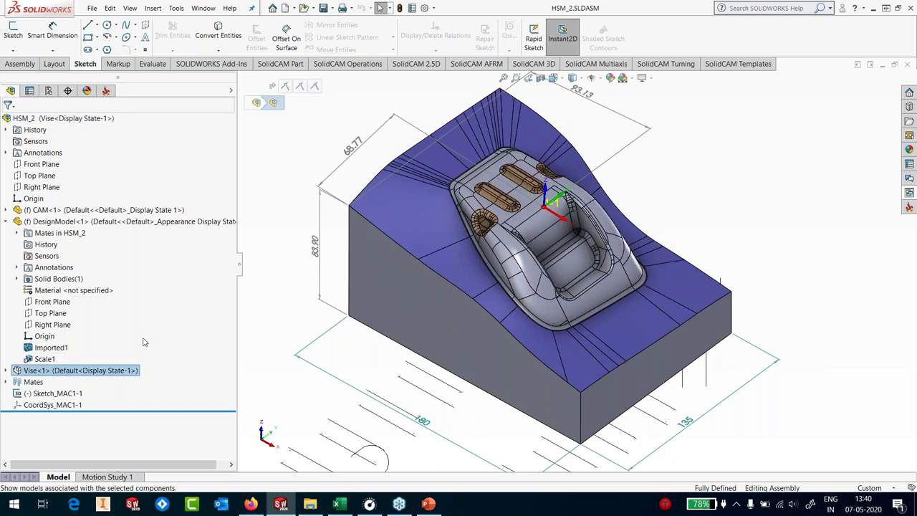
scroll(494, 258, up, 2)
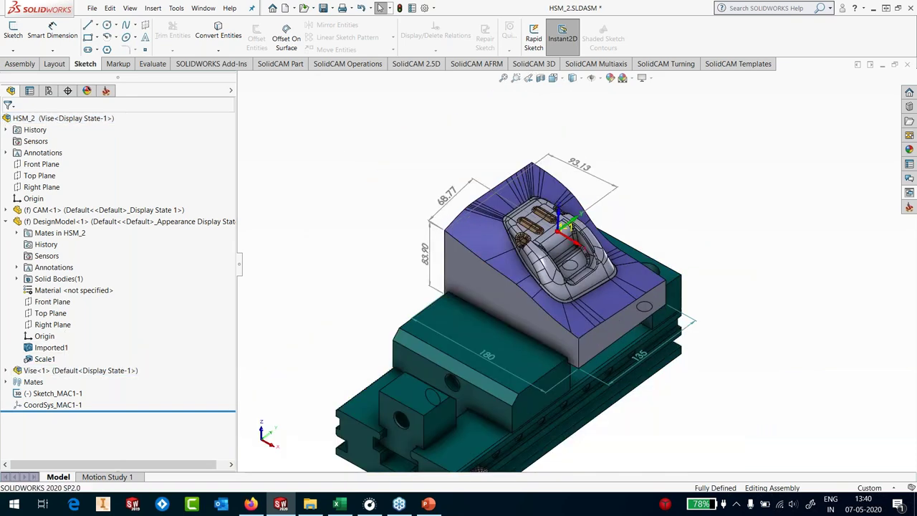
click(85, 266)
right_click(84, 266)
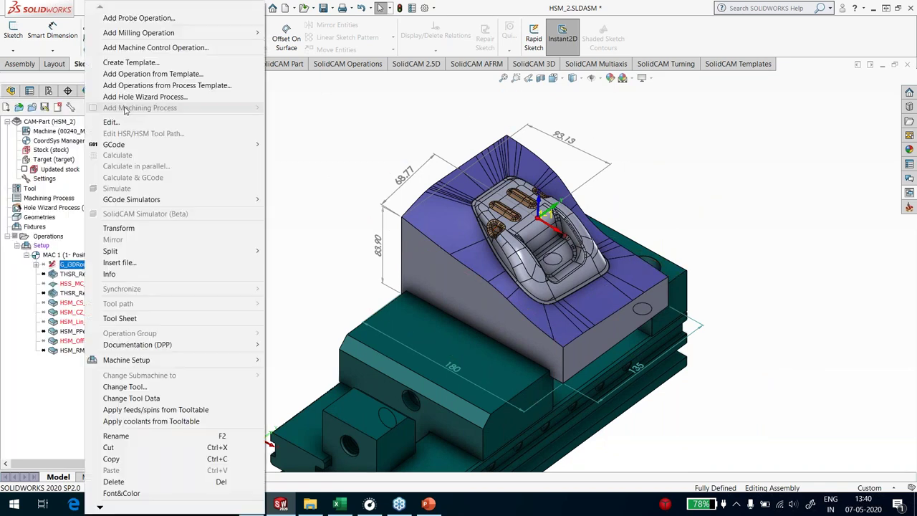
Step: Edit the roughing operation and assign it the target geometry
click(129, 122)
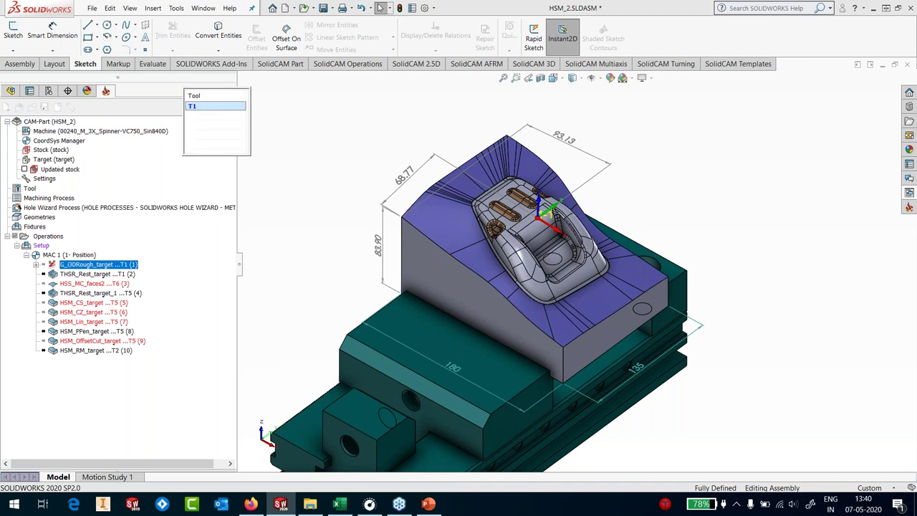
click(475, 191)
click(432, 199)
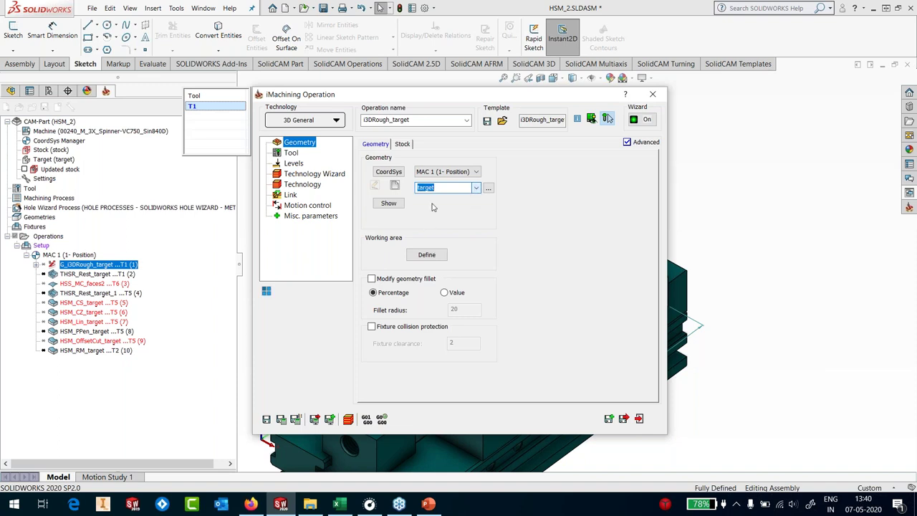
Step: Create tool 3 as a copy of the 12 mm tool with a 0.9 corner radius
click(292, 157)
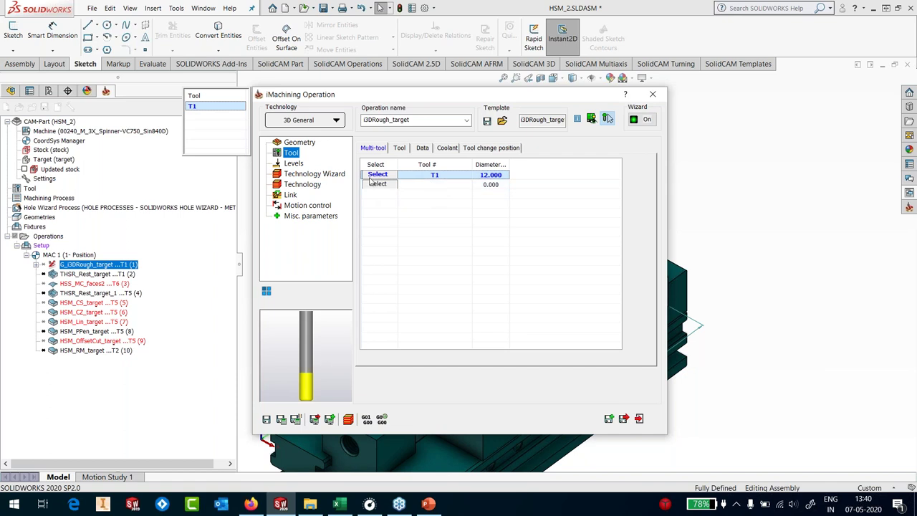
key(Escape)
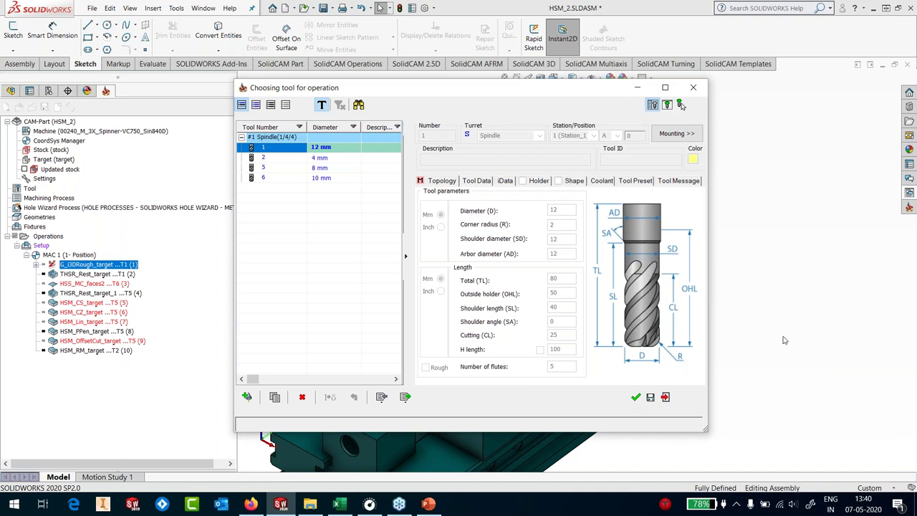
click(276, 396)
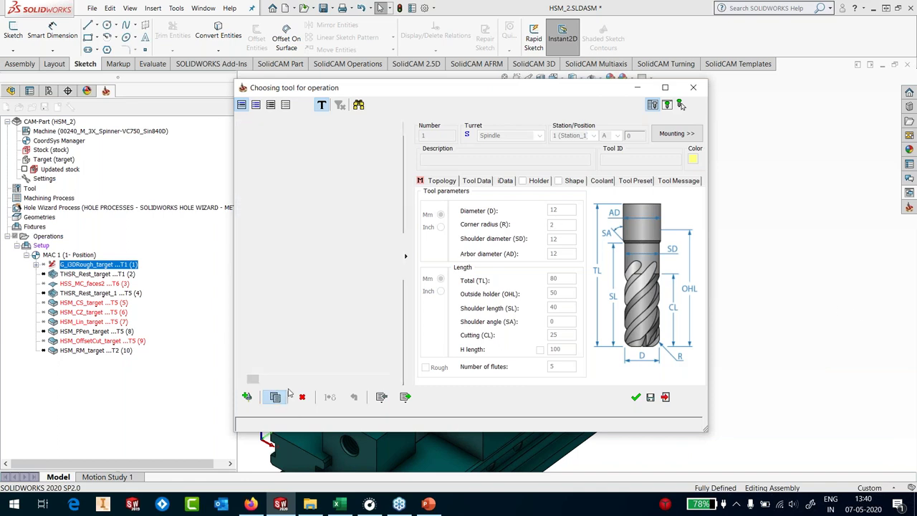
double_click(549, 225)
text(0.)
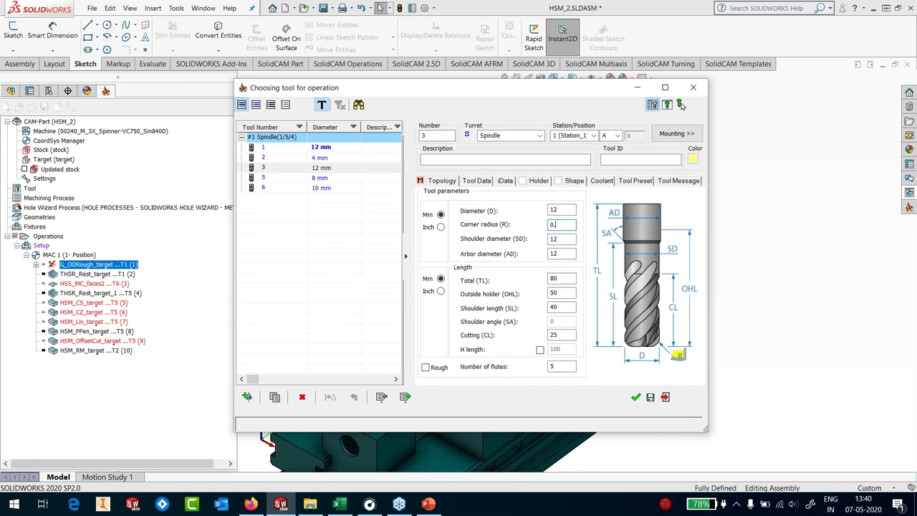
text(9)
click(562, 279)
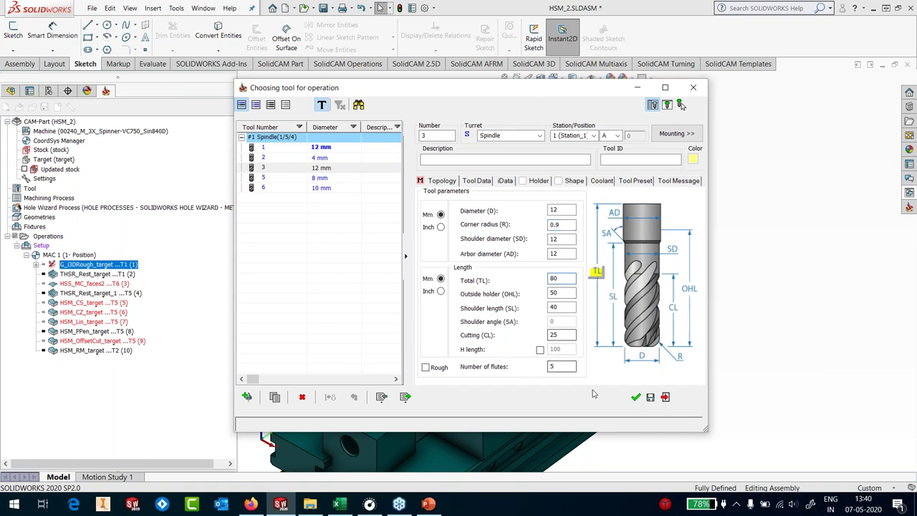
click(637, 397)
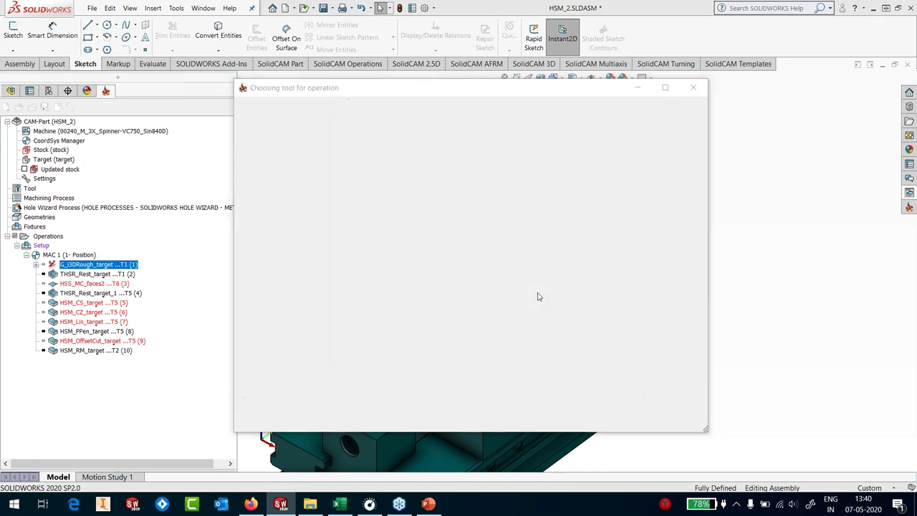
Step: Set the roughing operation's lower level to -53.6 by picking a part edge
click(290, 164)
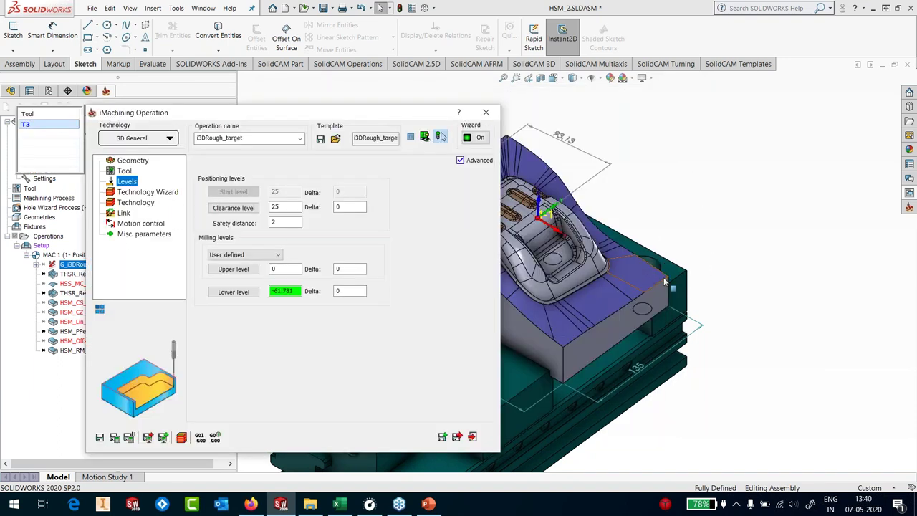
click(296, 291)
click(669, 281)
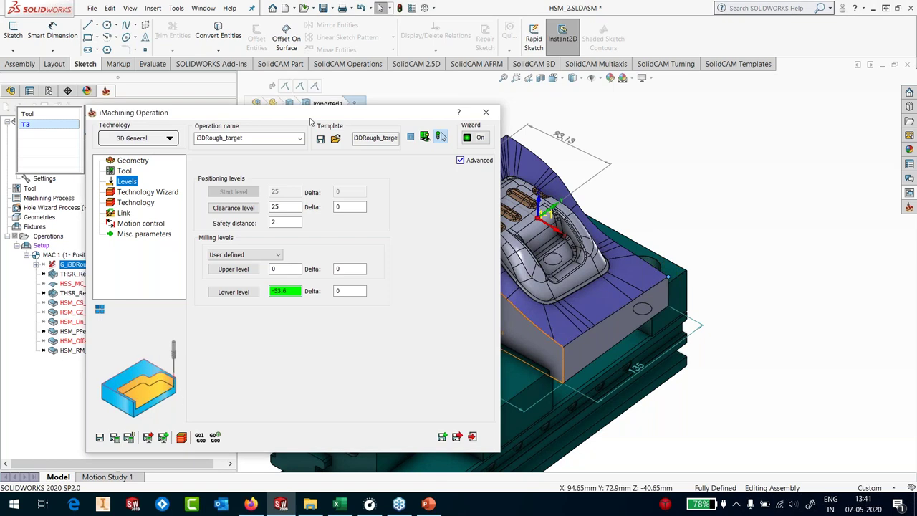
drag(310, 112, 507, 96)
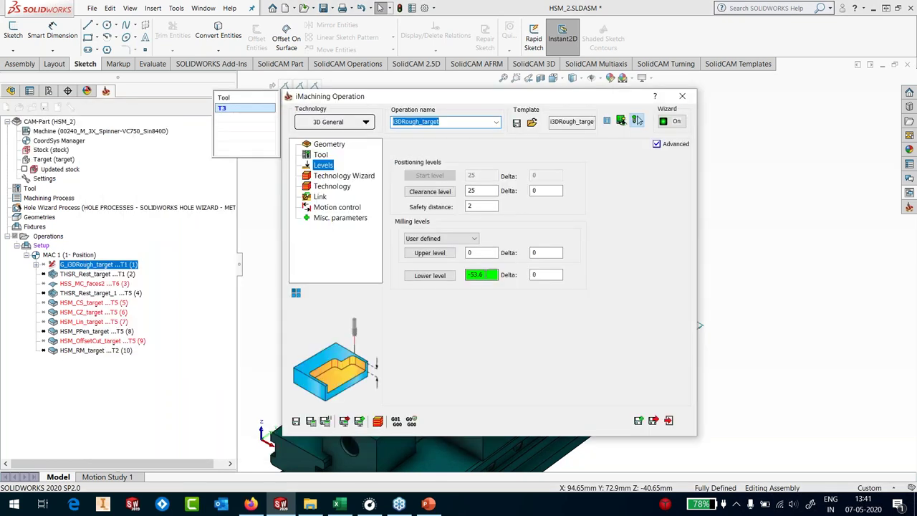
click(342, 176)
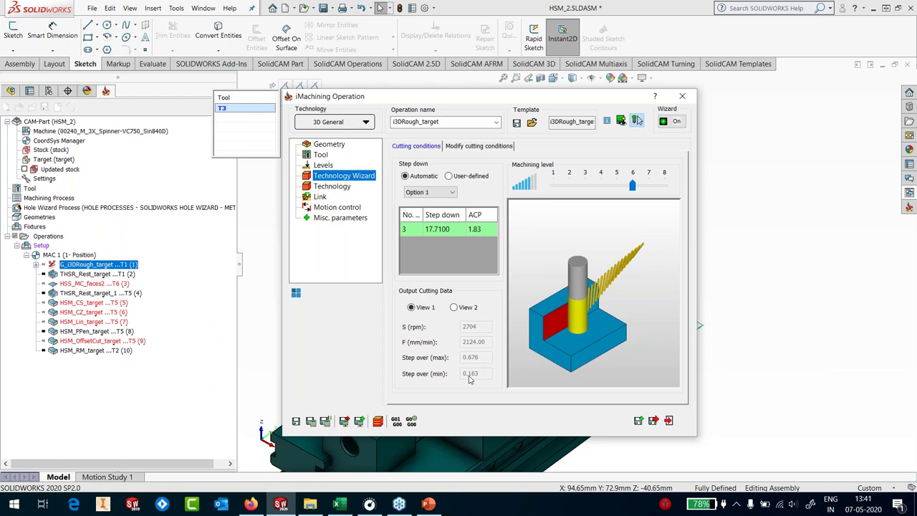
Step: Lower the Technology Wizard machining level from 6 to 4 and enable Turbo Mode
click(478, 147)
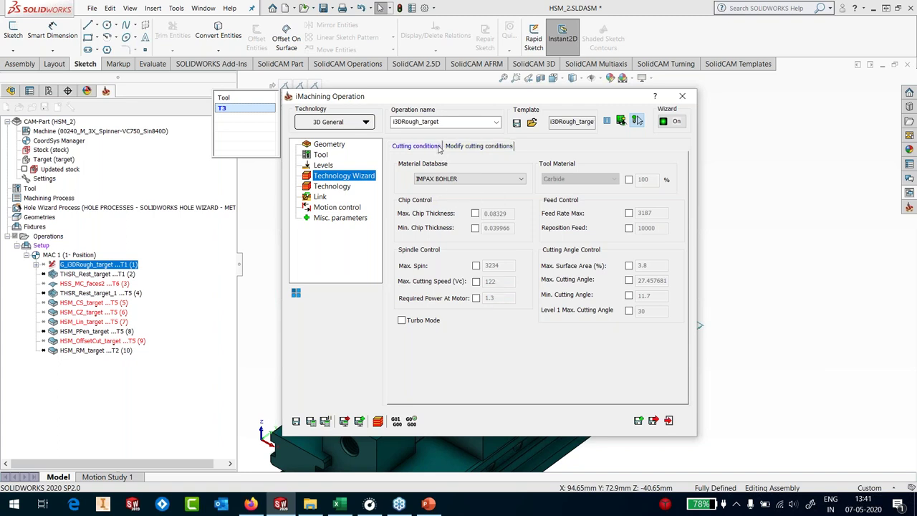
click(415, 145)
drag(631, 186, 600, 186)
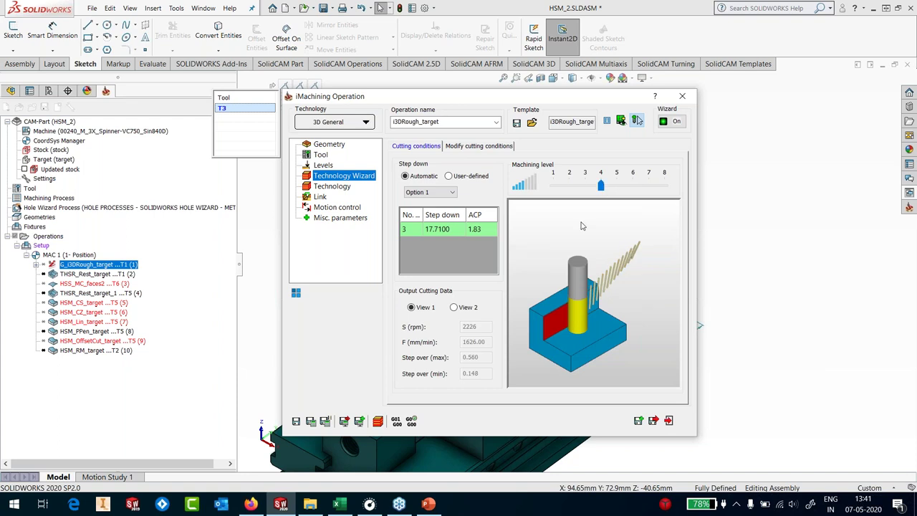
click(503, 145)
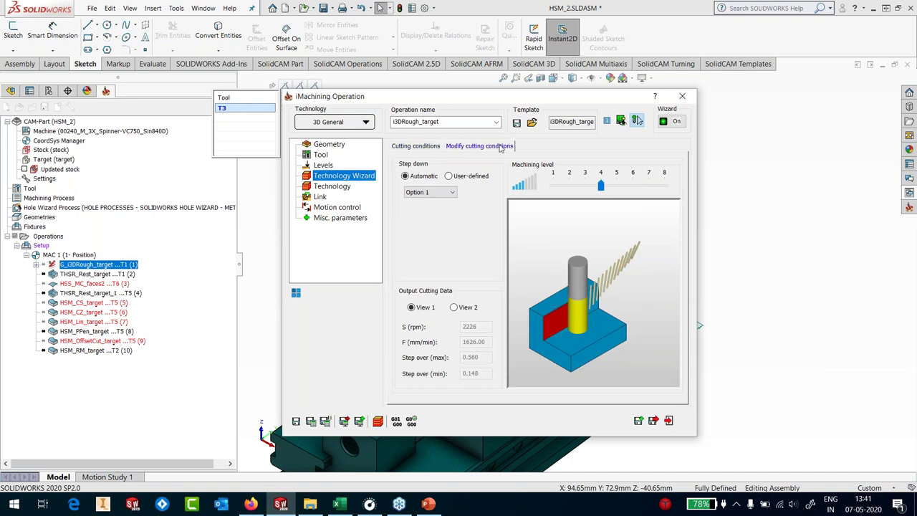
click(433, 321)
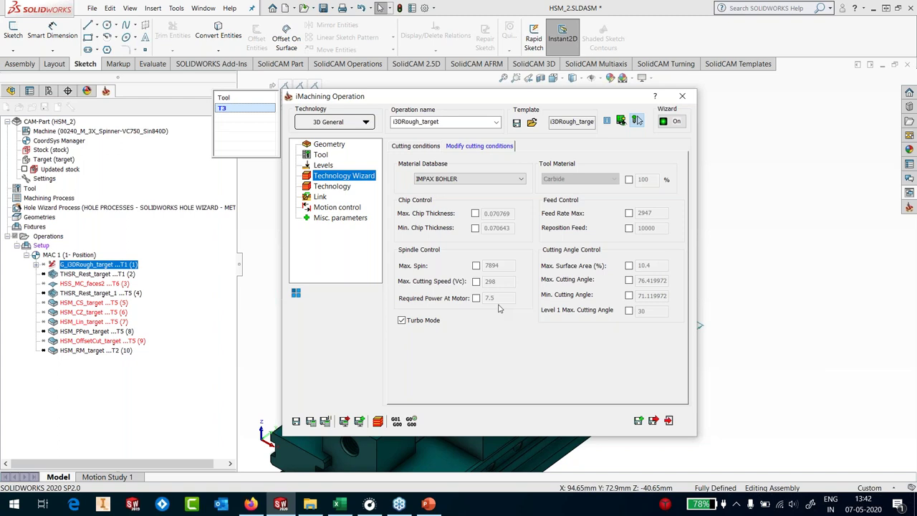
Step: Limit the roughing max cutting angle to 30° and review the resulting 4375 rpm cutting conditions
click(629, 281)
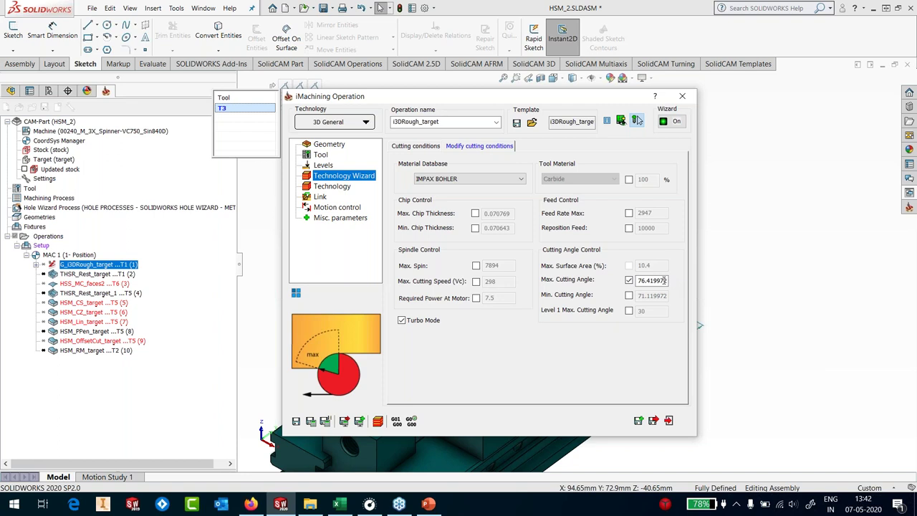
drag(667, 280, 581, 293)
text(30)
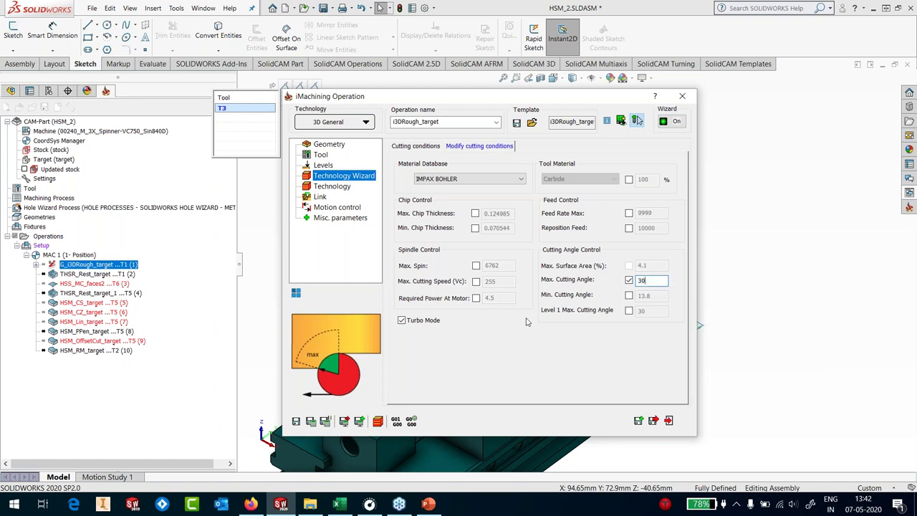
key(BackSpace)
text(5)
key(BackSpace)
text(0)
click(429, 146)
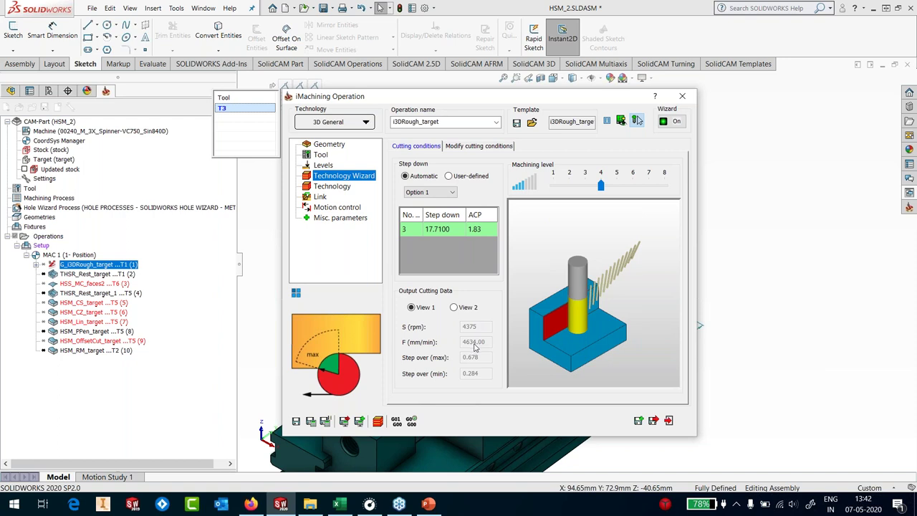
Step: Review the View 2 output data and the Technology floor offset and tool path tolerance
click(460, 308)
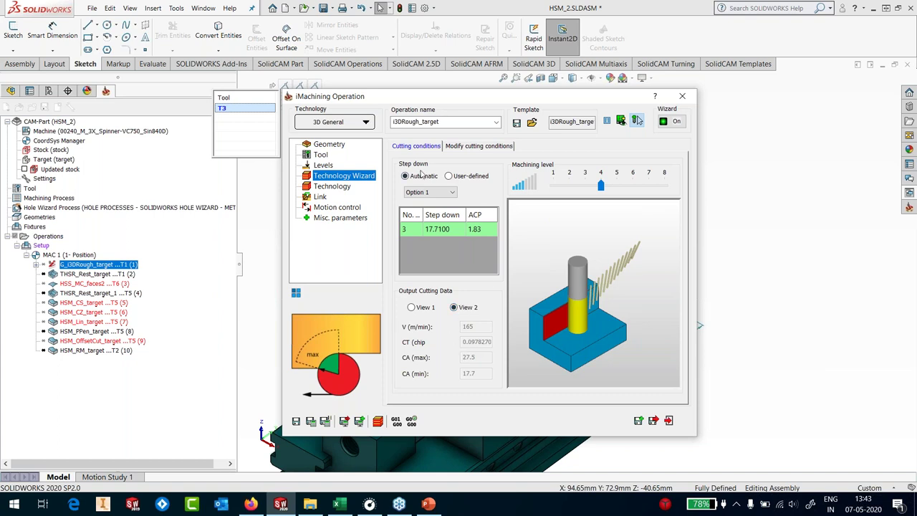
click(322, 187)
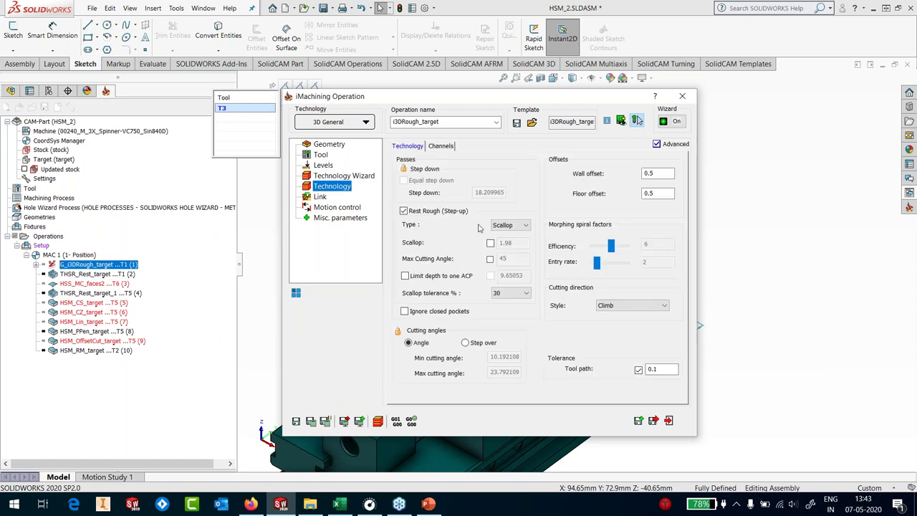
double_click(649, 194)
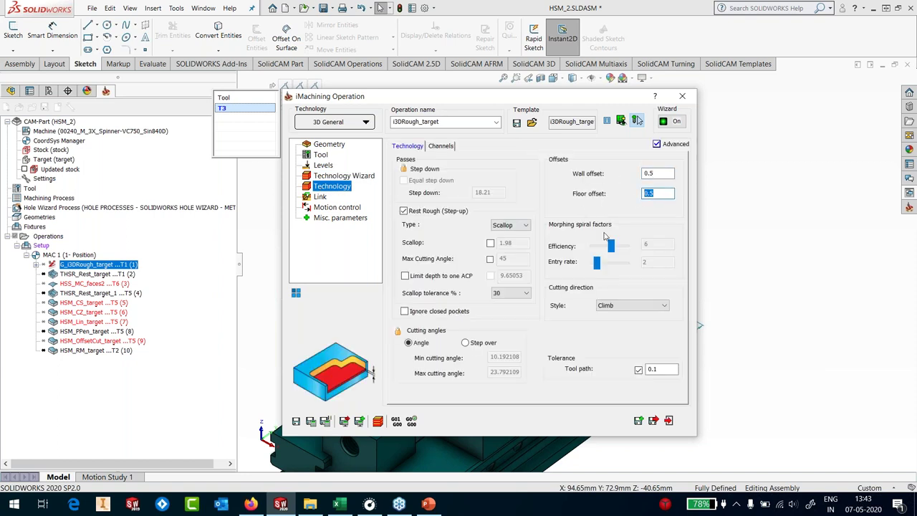
double_click(661, 370)
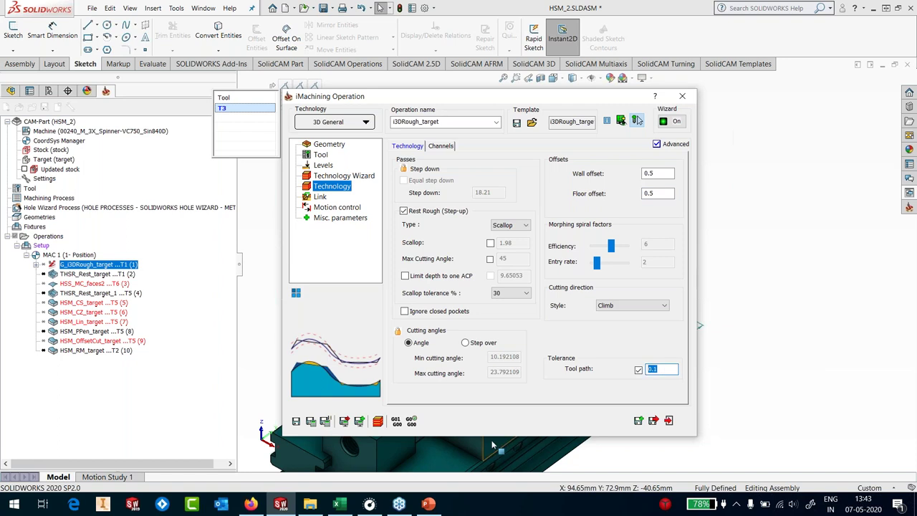
Step: Save the i3DRough_target operation with tool T3 and exit the iMachining dialog
click(296, 422)
click(668, 422)
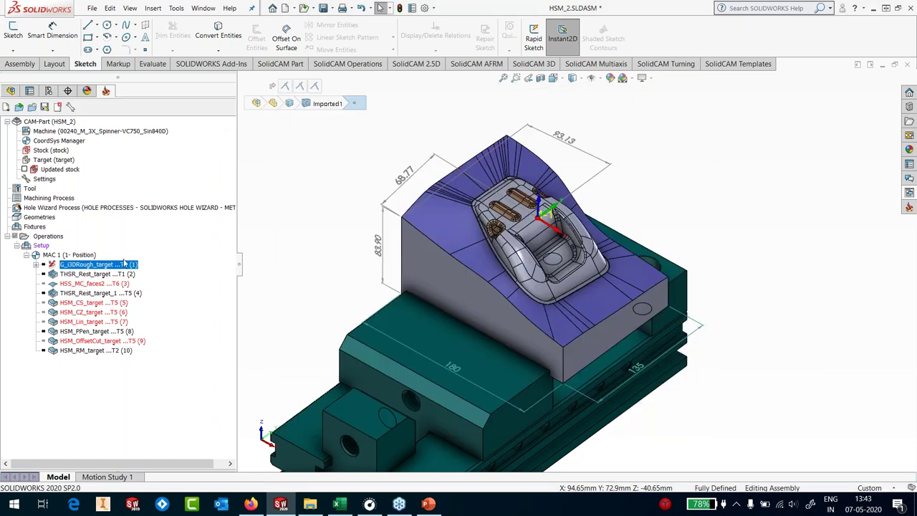
right_click(125, 264)
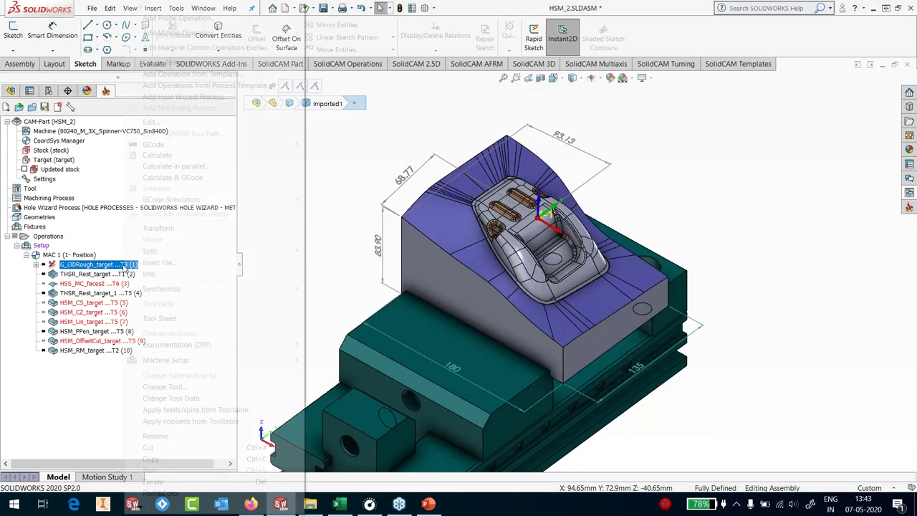
Step: Calculate the i3DRough_target toolpath and display machining times for all operations
click(156, 155)
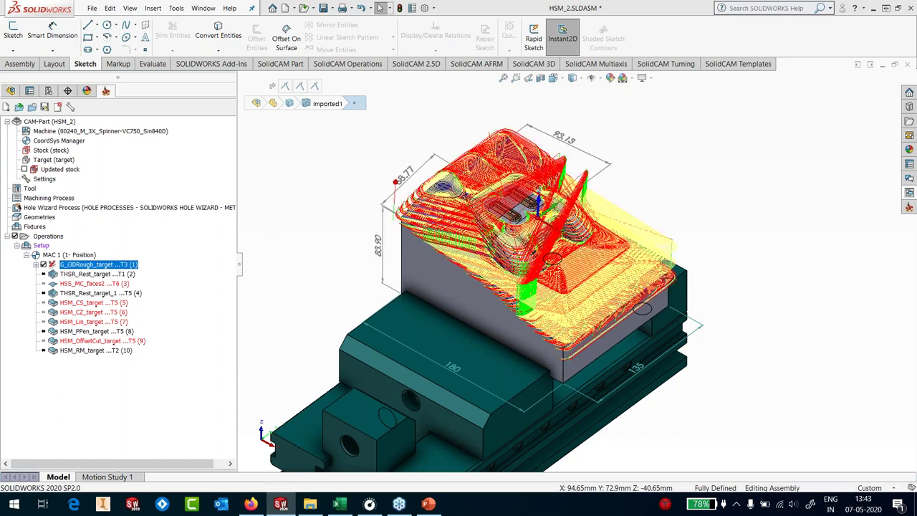
middle_drag(487, 301, 530, 286)
right_click(39, 236)
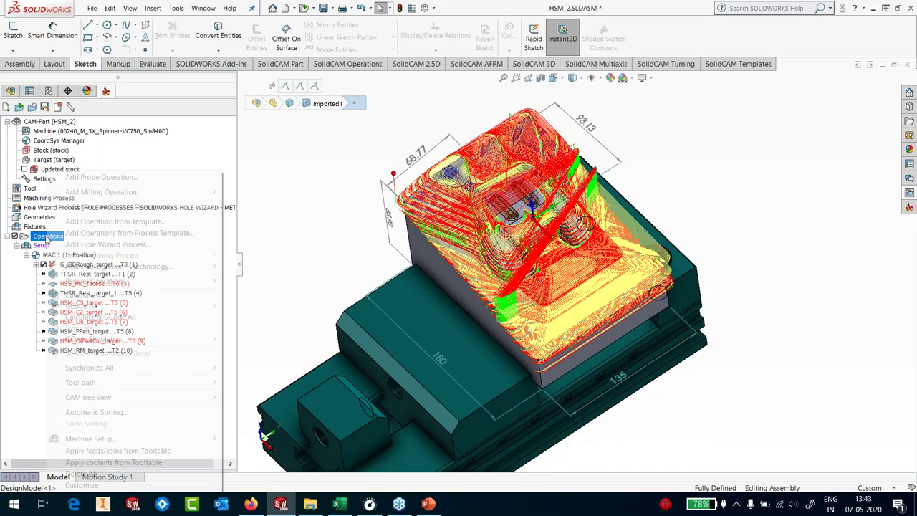
mouse_move(107, 397)
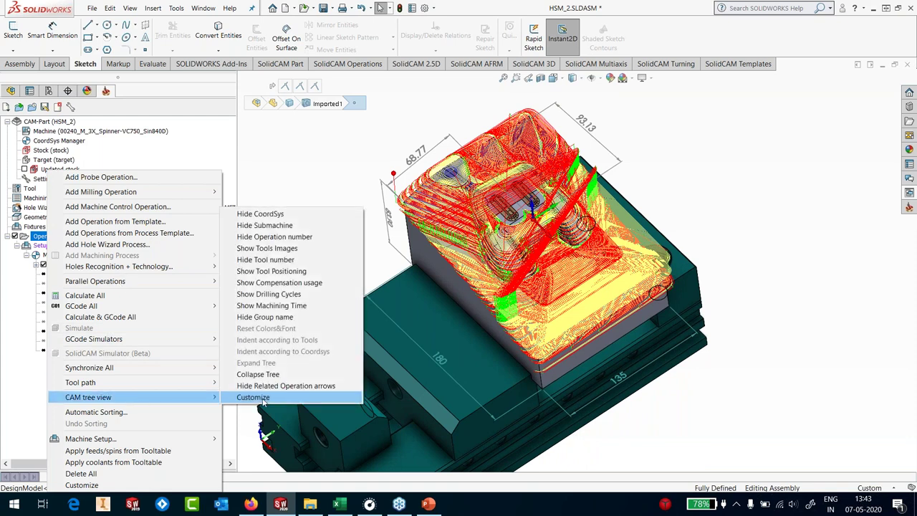
click(276, 306)
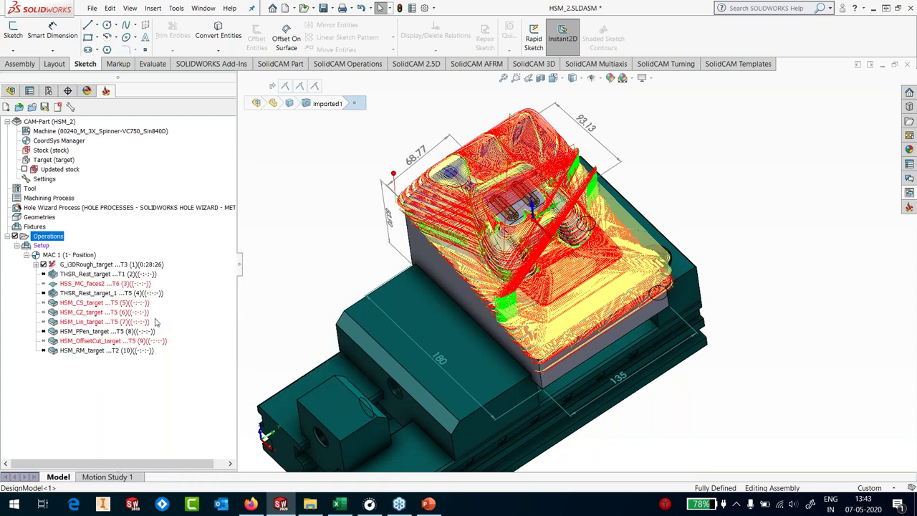
Step: Hide the 3D roughing toolpath in the operations tree
click(143, 265)
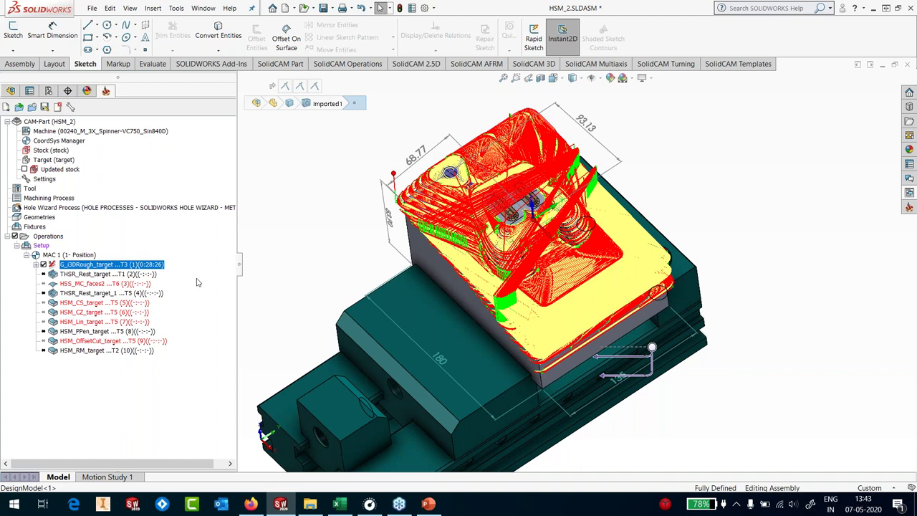
scroll(551, 287, down, 6)
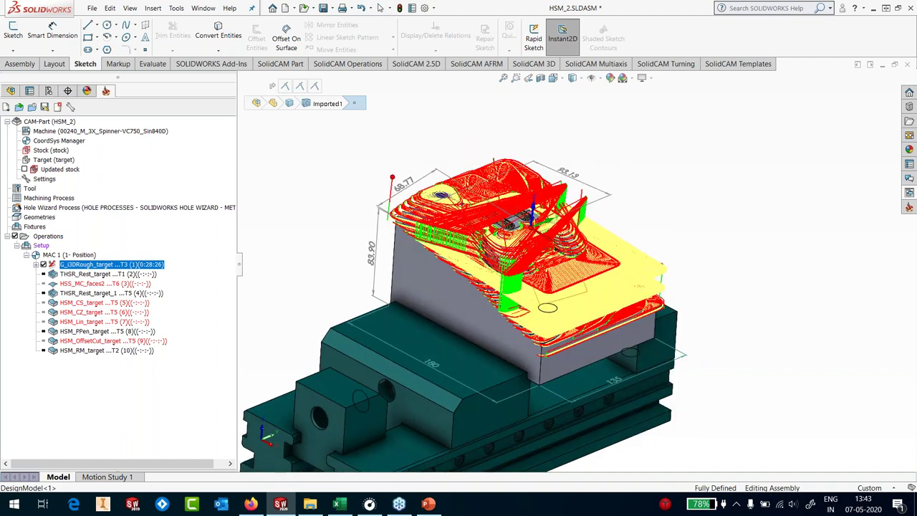
scroll(576, 267, up, 3)
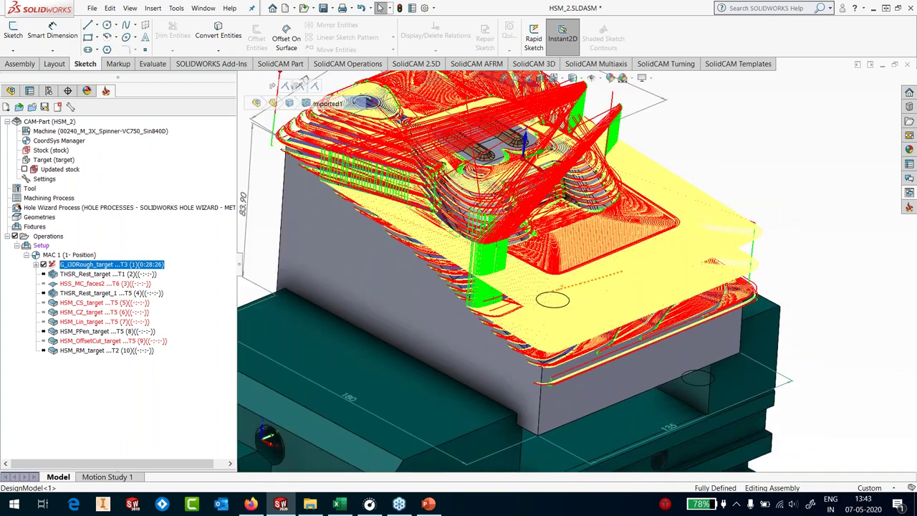
click(44, 265)
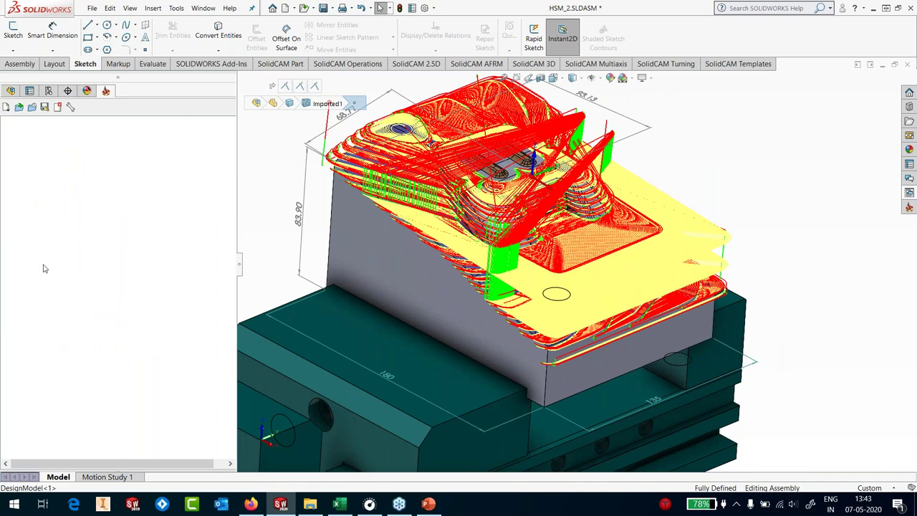
right_click(93, 274)
Step: Edit THSR_Rest_target, using target as machining surface with 0.500 global offset
click(115, 123)
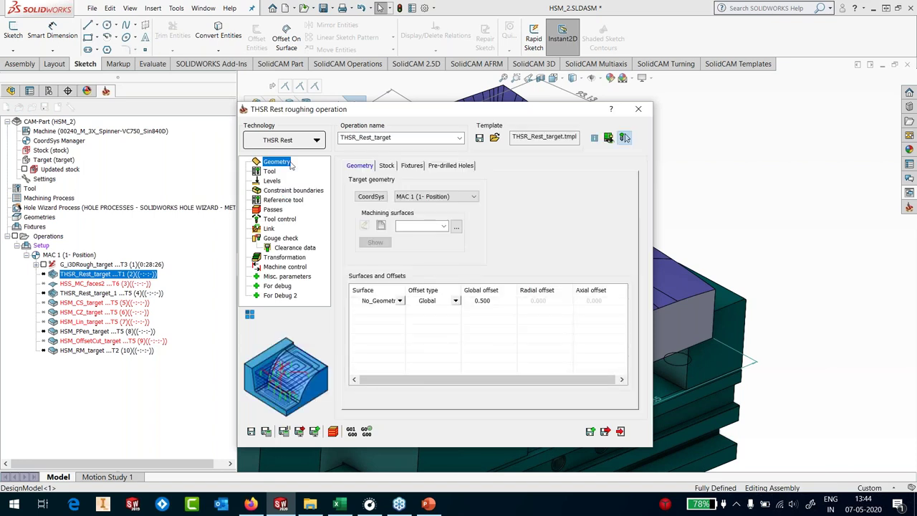
click(443, 226)
click(427, 238)
click(493, 302)
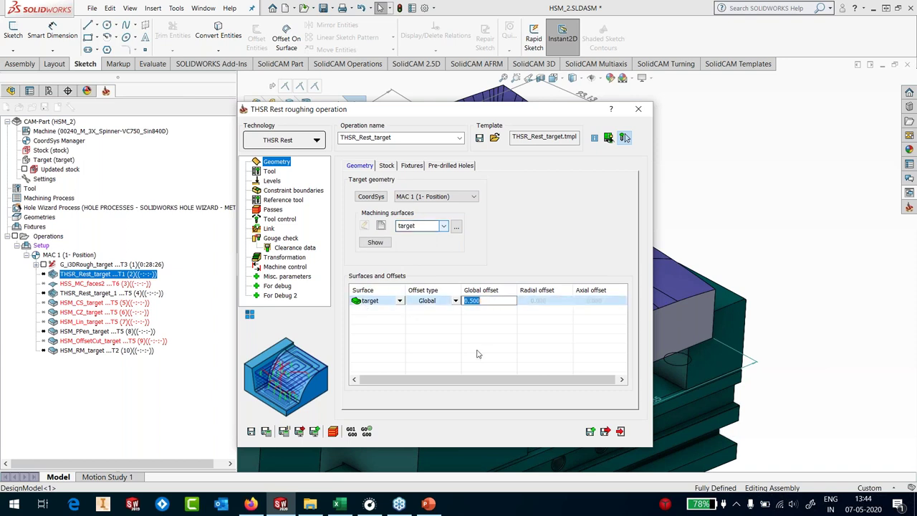
click(479, 354)
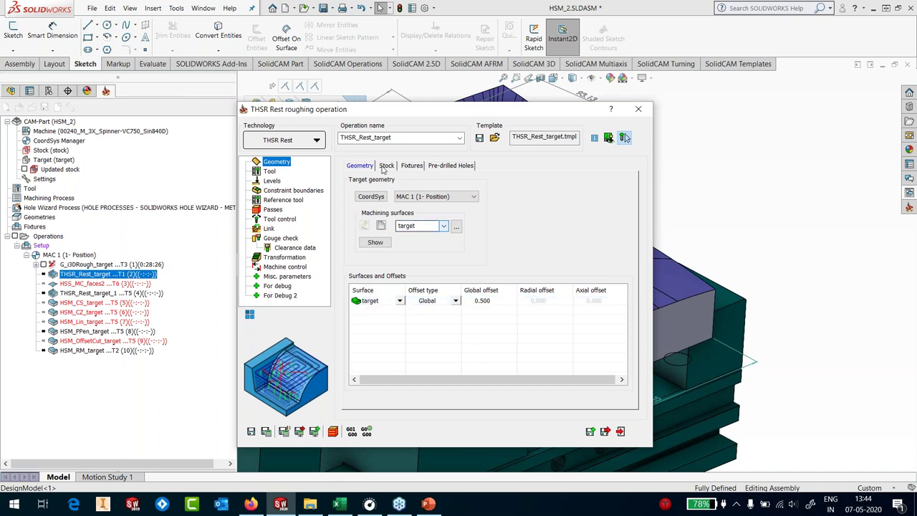
Step: Review the stock settings and the assigned 12 mm bull nose tool with 2 mm radius
click(386, 166)
double_click(458, 370)
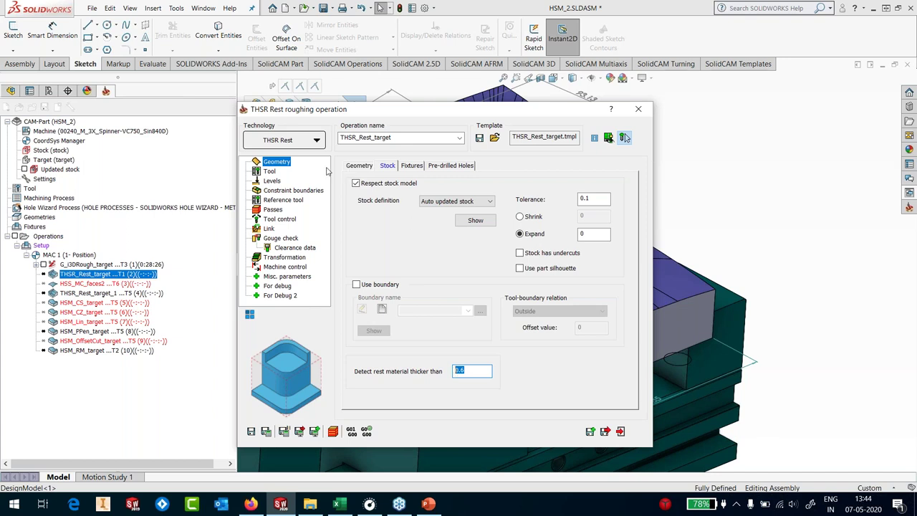
click(268, 172)
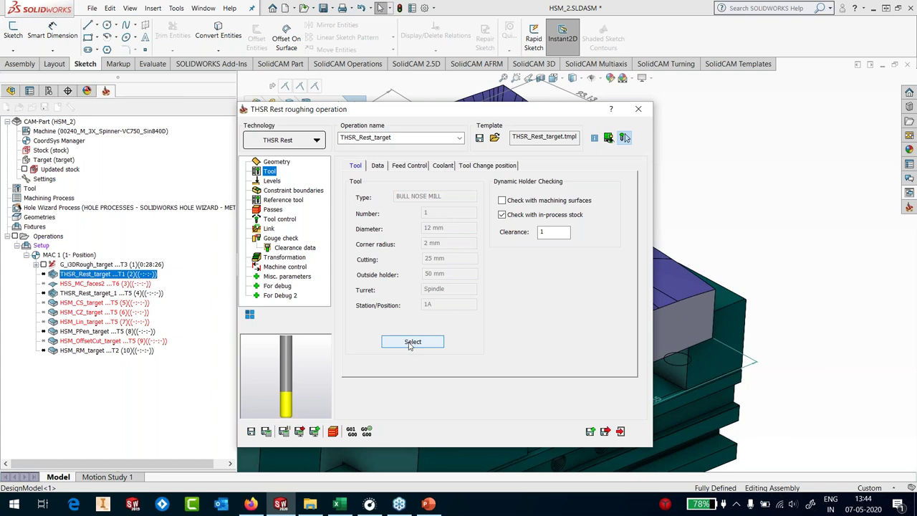
Step: Check Levels, preview the automatic target box constraint boundary, then view Reference tool
click(271, 181)
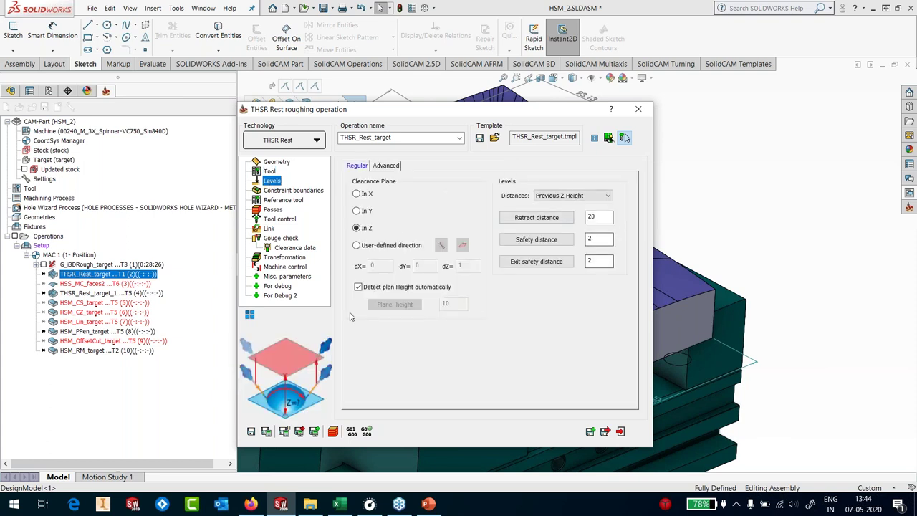
click(301, 192)
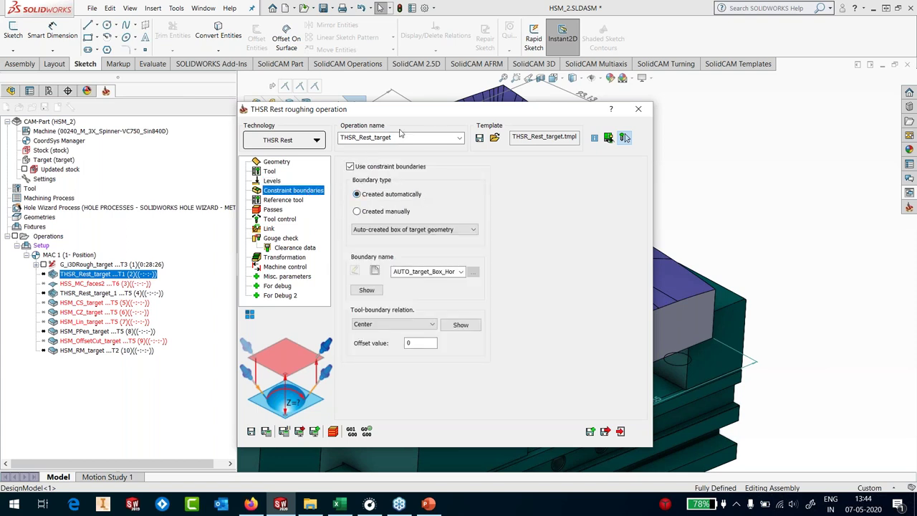
drag(355, 113, 173, 118)
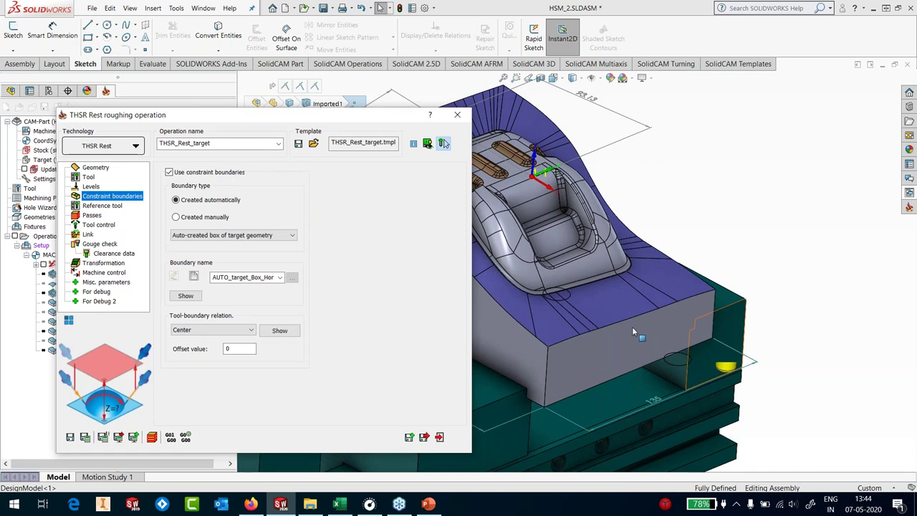
drag(429, 114, 671, 107)
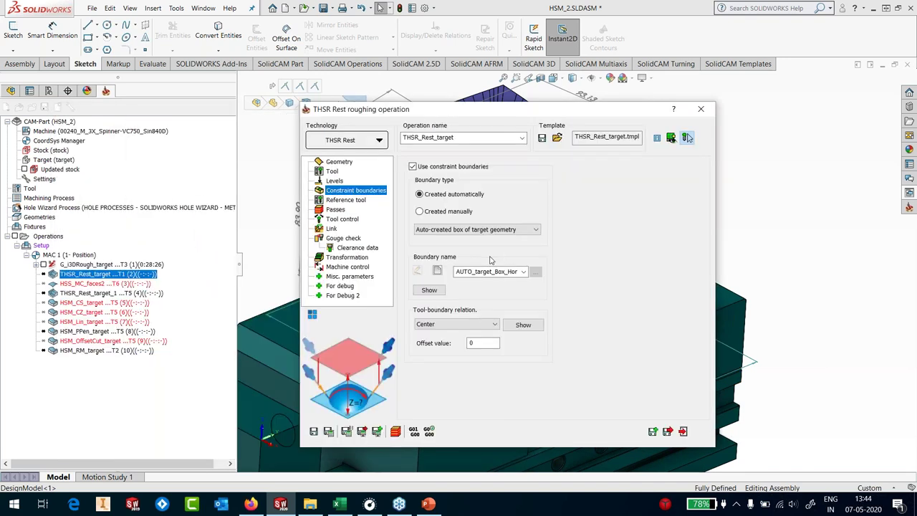
click(515, 327)
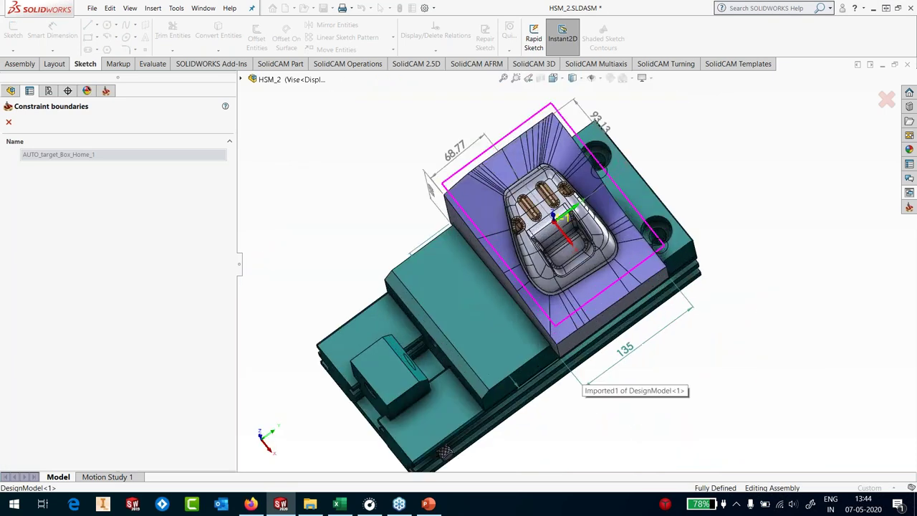
click(8, 122)
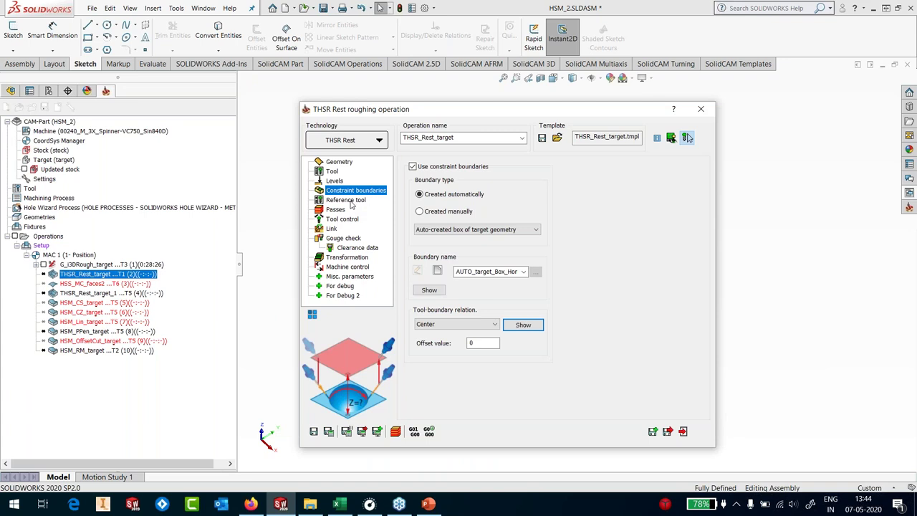
click(348, 201)
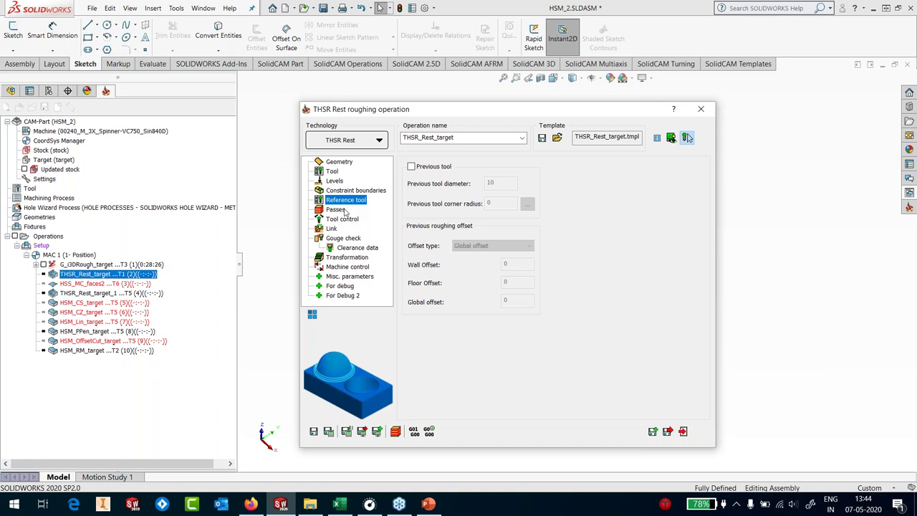
Step: Set the rest roughing step over to 7% of tool diameter
click(335, 209)
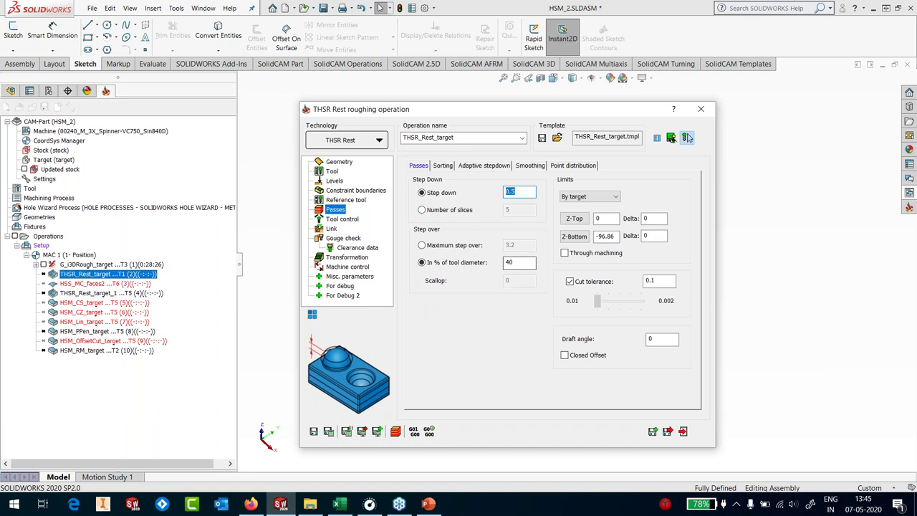
double_click(510, 263)
text(60)
double_click(520, 263)
text(7)
Step: Link slices by Step and groups Direct without ramp, then save and exit
click(331, 228)
click(464, 165)
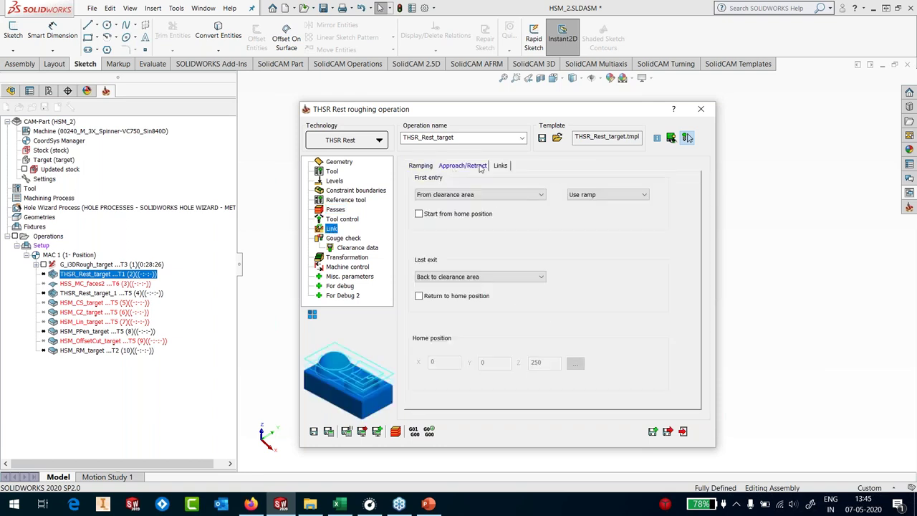
click(500, 165)
click(505, 272)
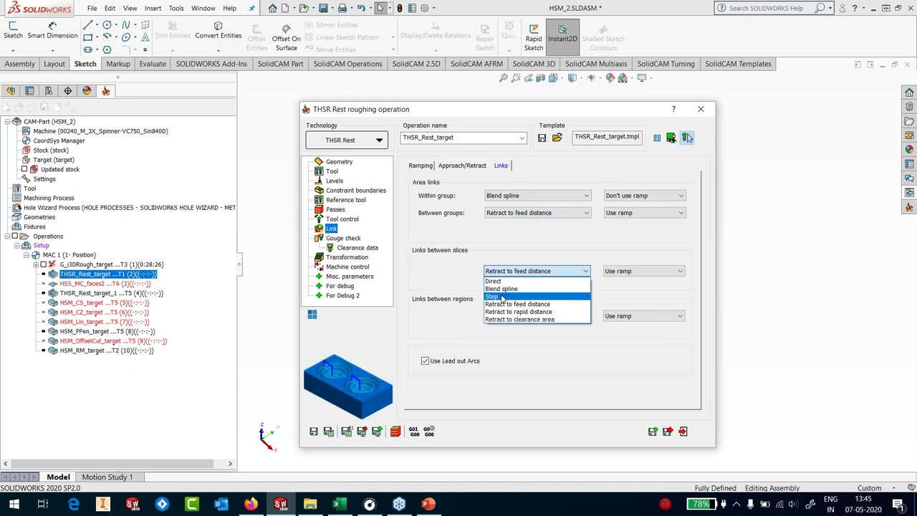
click(504, 296)
click(551, 213)
click(541, 222)
click(643, 213)
click(638, 230)
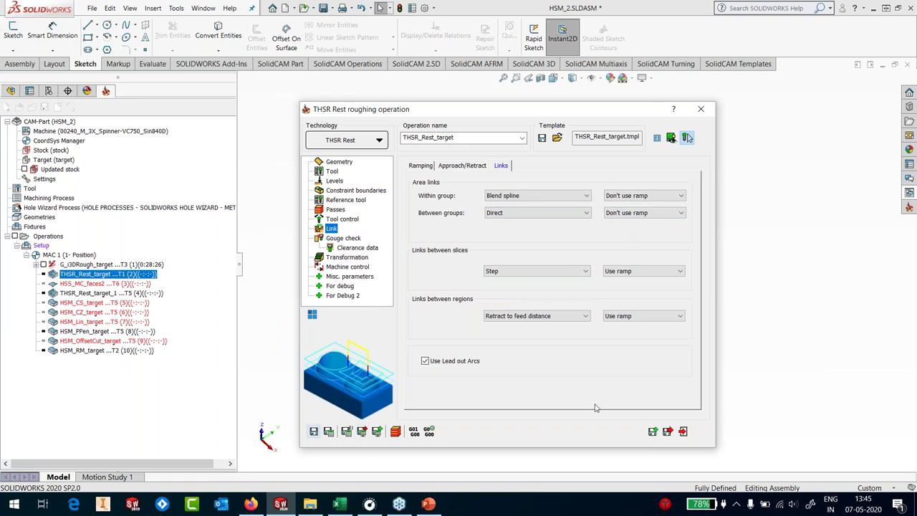
click(684, 433)
right_click(135, 278)
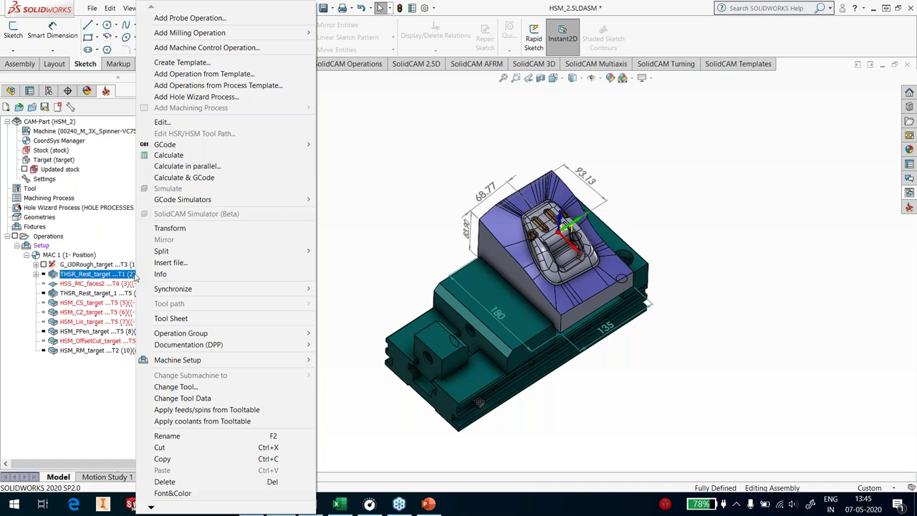
Step: Calculate THSR_Rest_target in parallel and delete the HSS_MC_faces2 operation
click(181, 167)
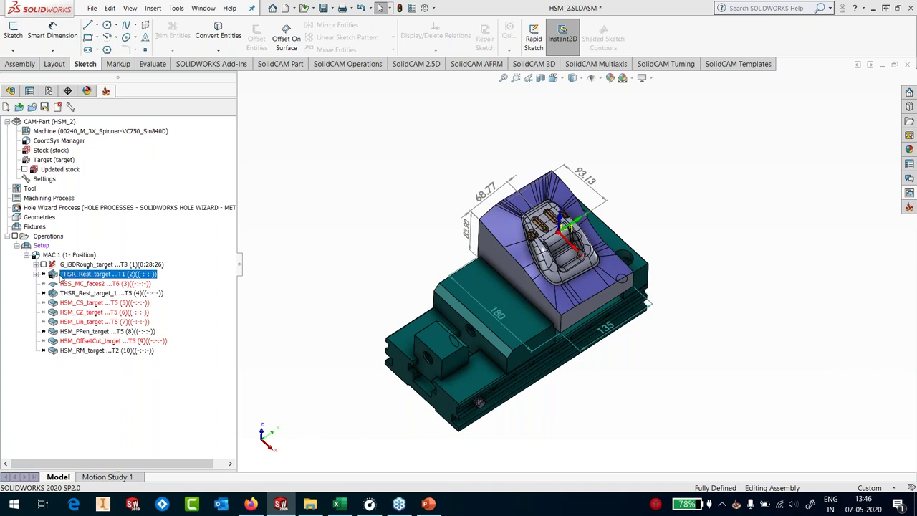
right_click(72, 284)
click(144, 480)
click(347, 234)
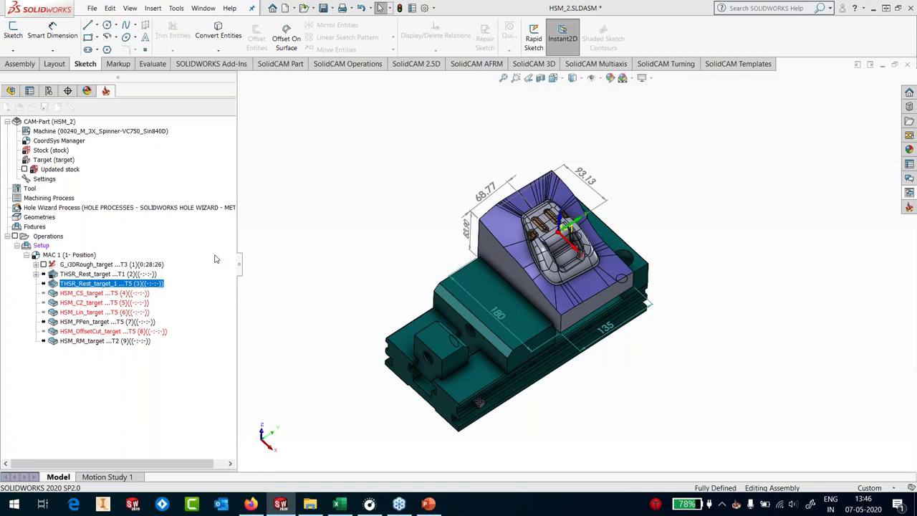
Step: Orbit the part and hide the THSR_Rest_target toolpath
click(111, 275)
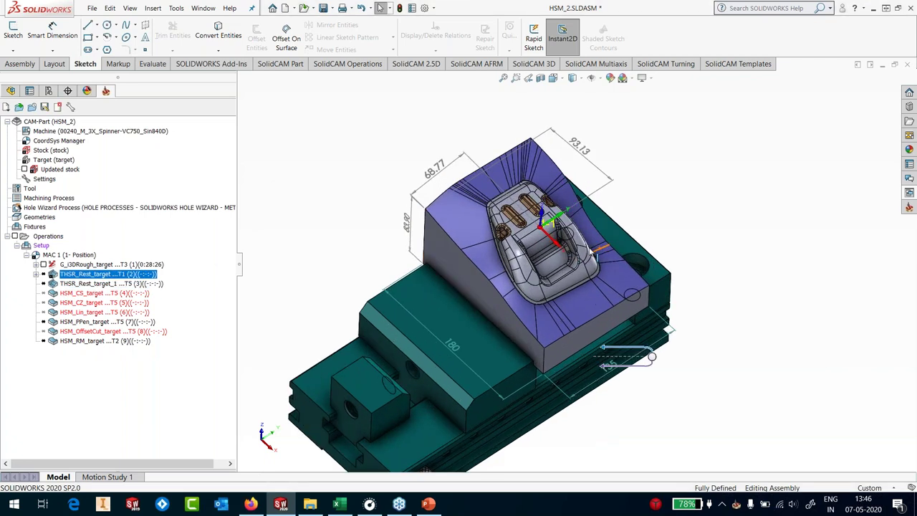
scroll(594, 244, down, 2)
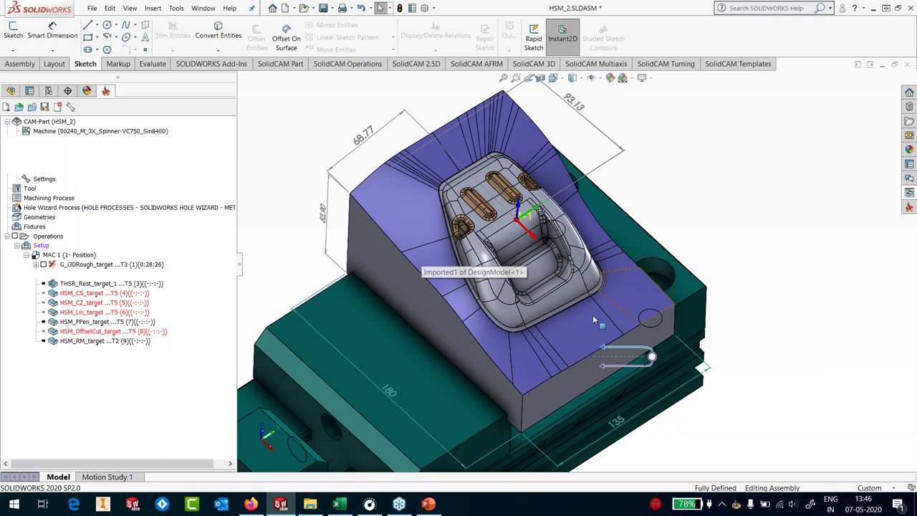
middle_drag(566, 294, 382, 278)
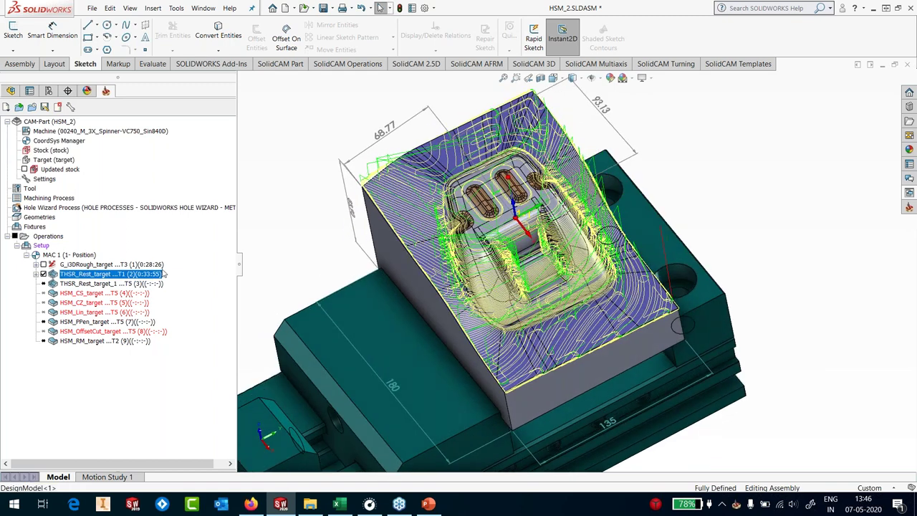
click(44, 274)
right_click(58, 283)
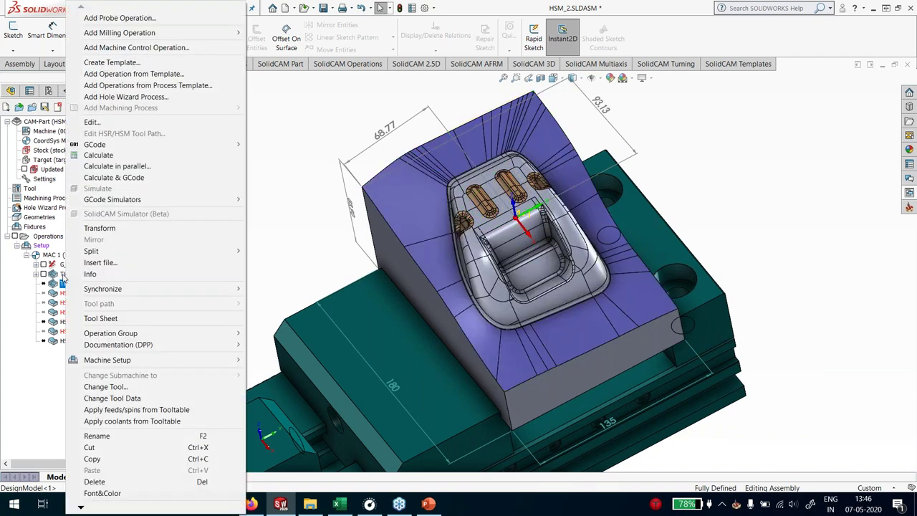
key(Escape)
right_click(63, 275)
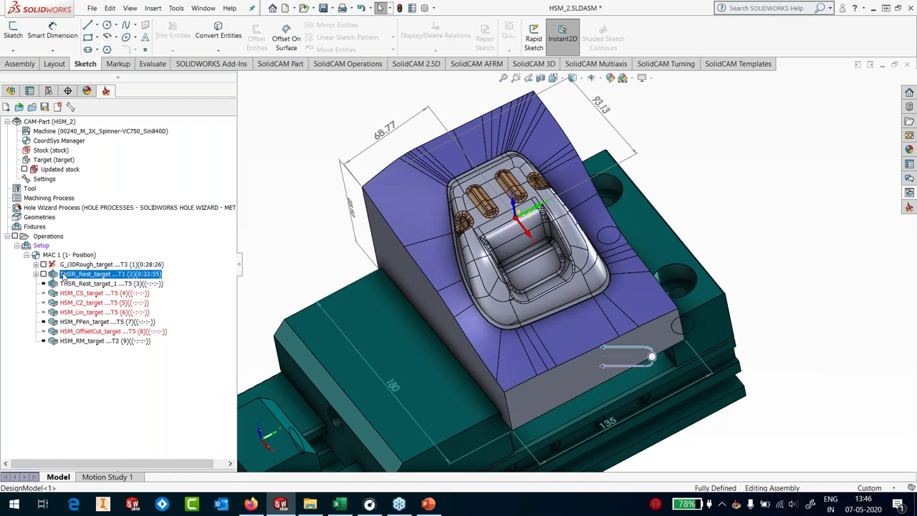
Step: Add an HSS Morph operation with the blue-coloured faces as drive surface
mouse_move(122, 30)
click(292, 237)
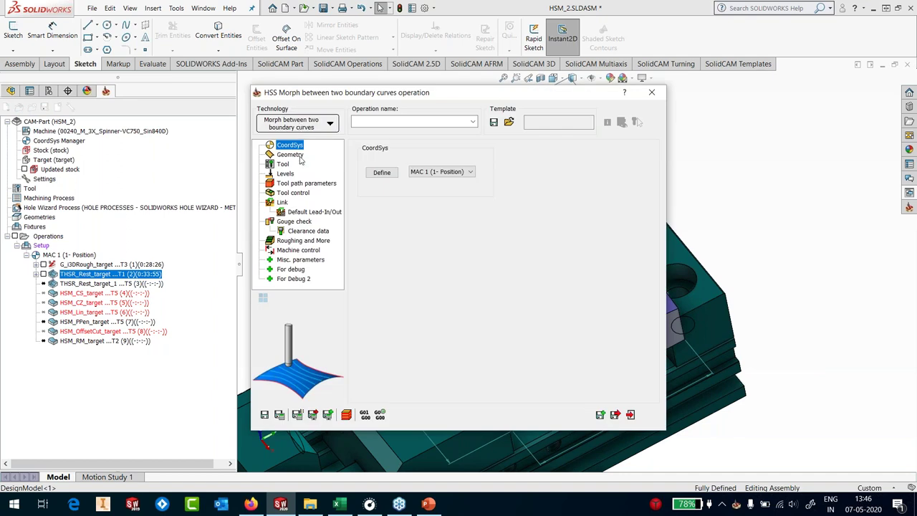
click(299, 156)
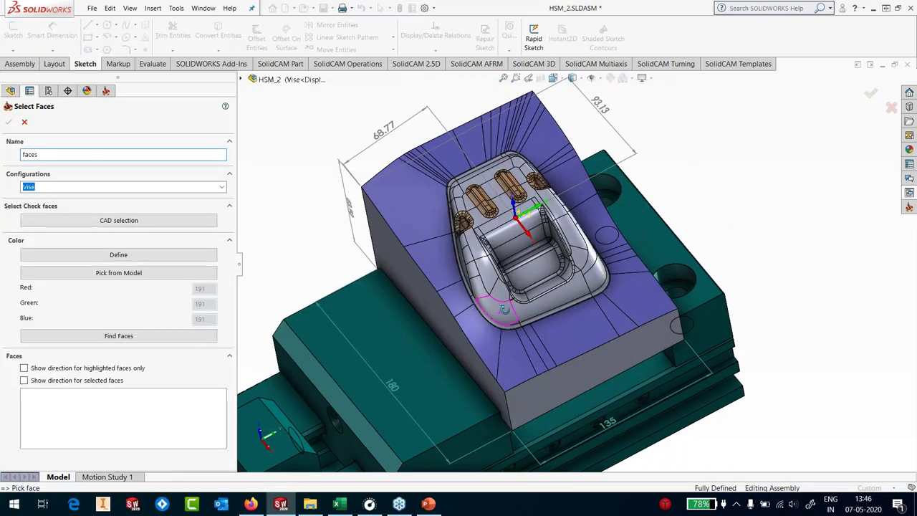
click(151, 273)
click(363, 228)
click(167, 334)
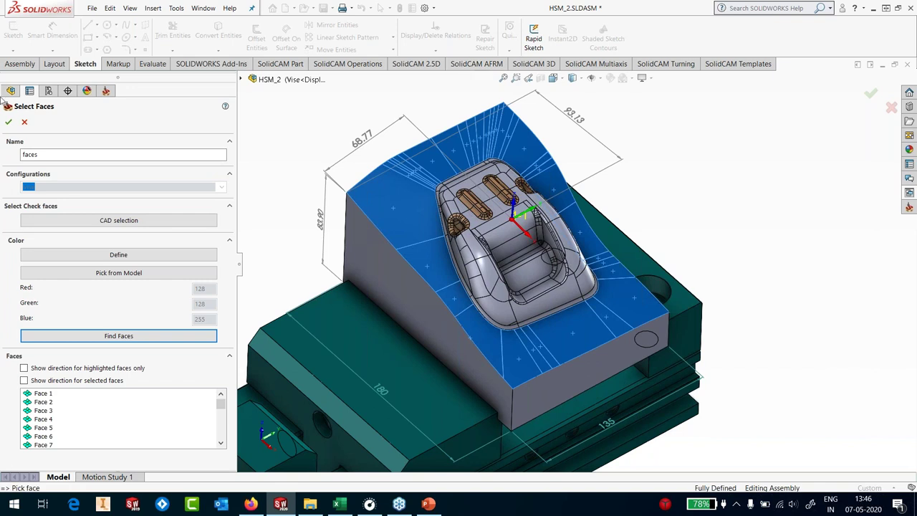
click(8, 123)
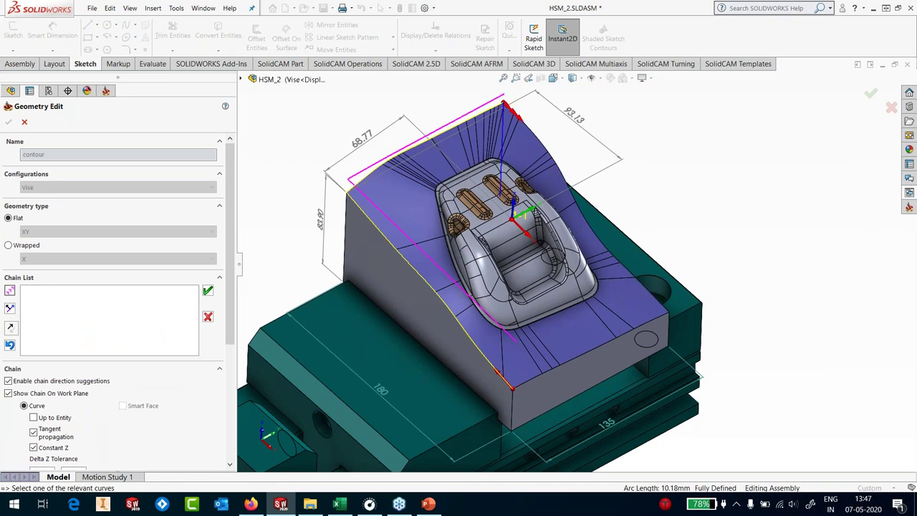
Step: Set the block's outer edge chain as start curve and pocket edge as end curve
click(444, 287)
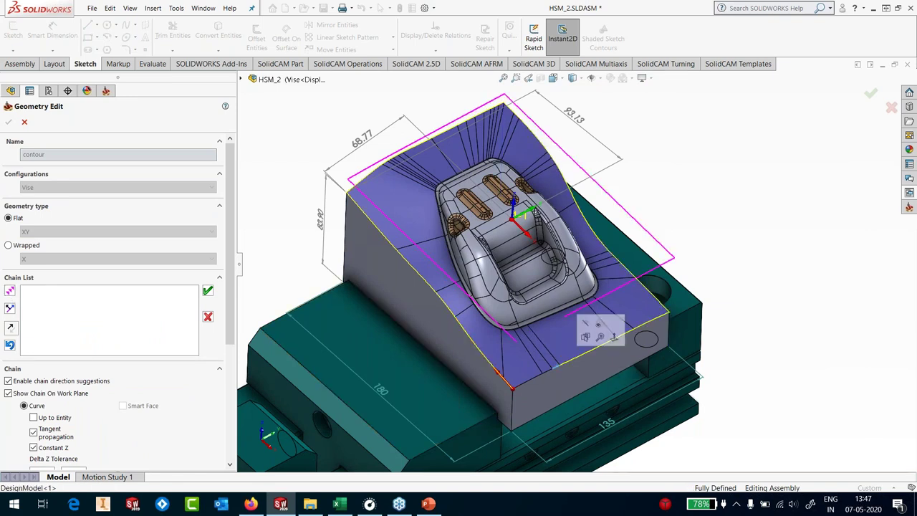
right_click(293, 238)
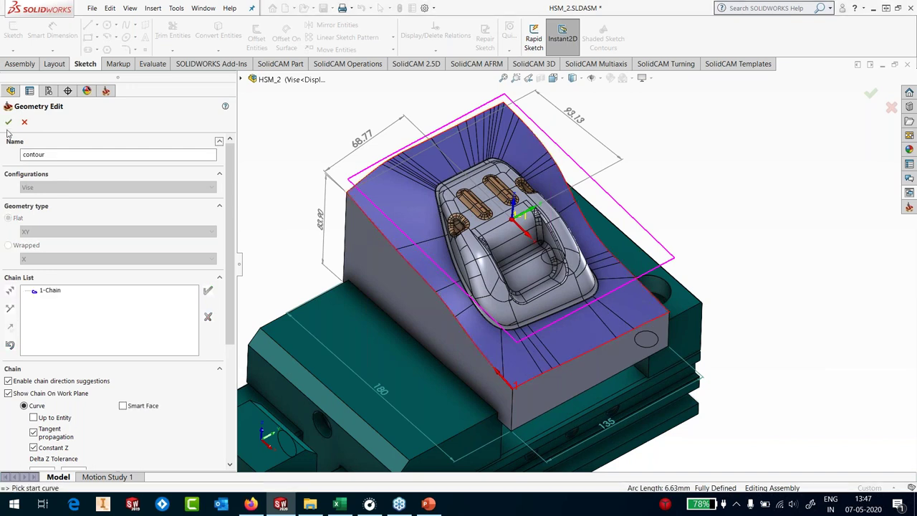
click(8, 123)
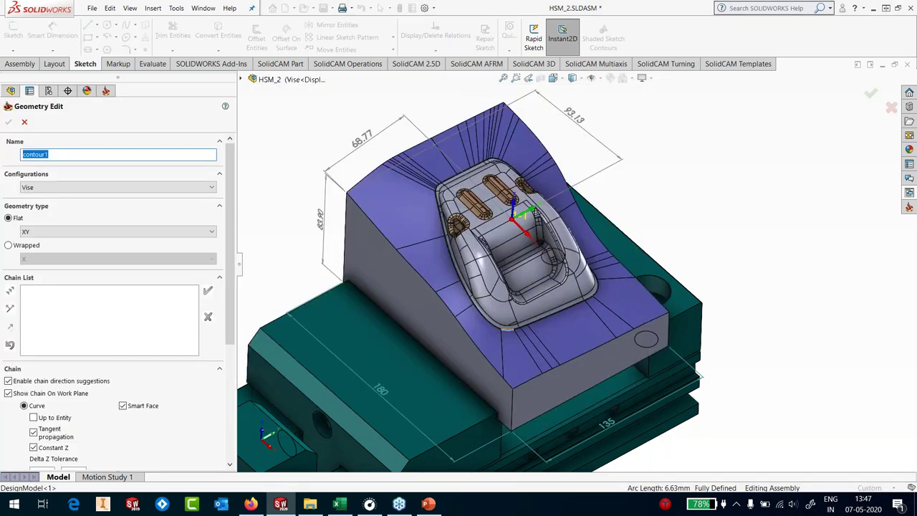
click(522, 319)
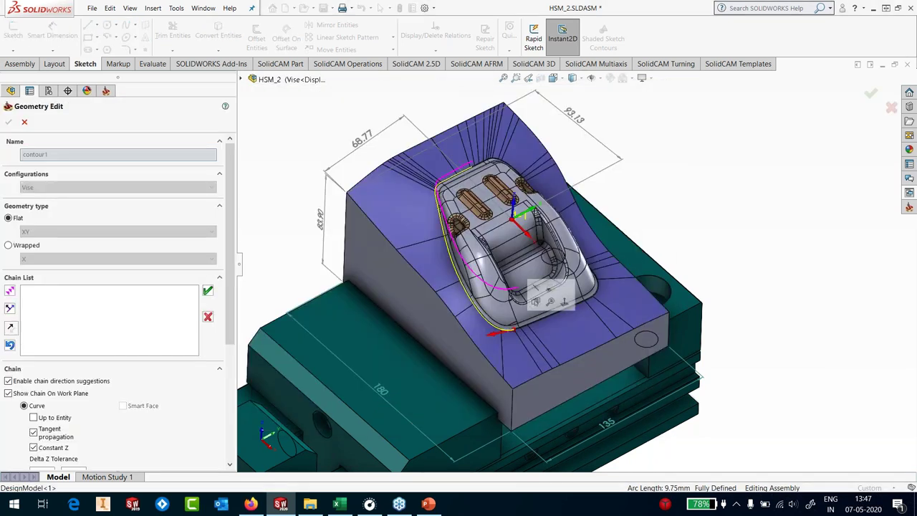
click(208, 291)
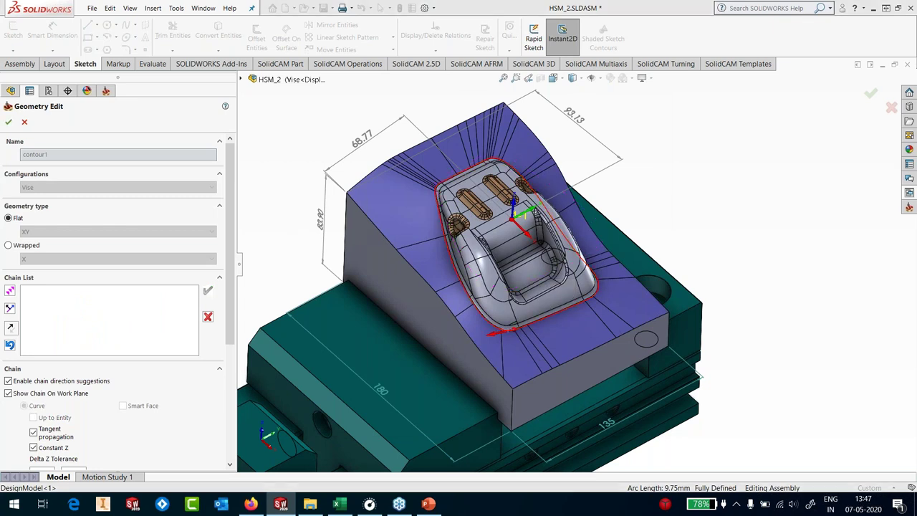
click(8, 123)
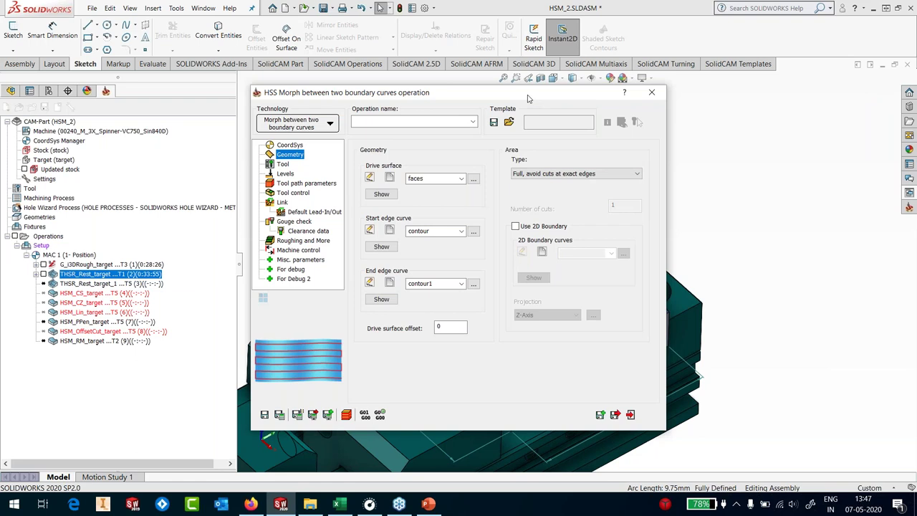
Step: Set the area type to exact surface edges with an end margin of 2
scroll(503, 328, up, 3)
scroll(503, 328, down, 6)
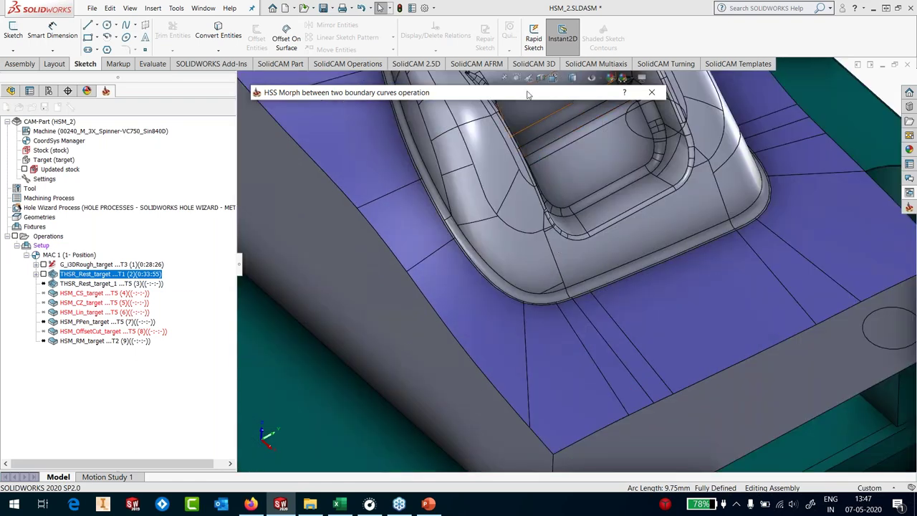
mouse_move(528, 93)
click(573, 173)
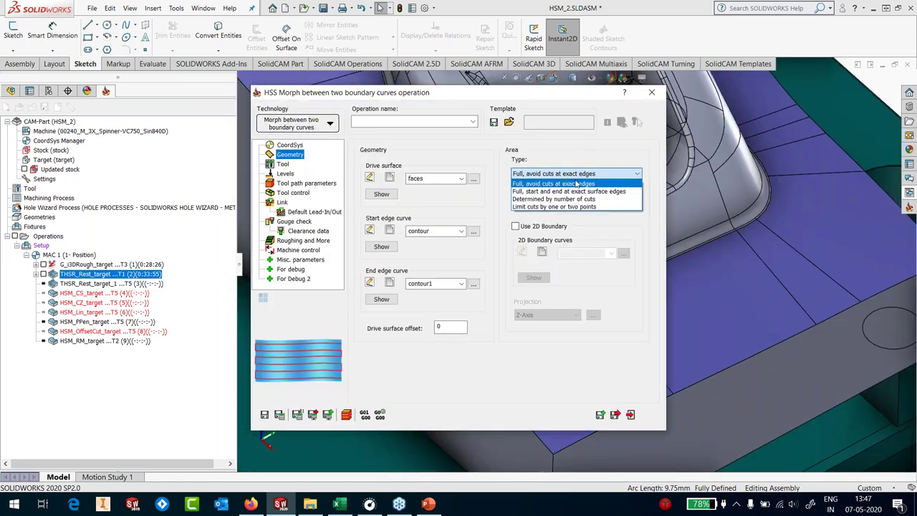
click(573, 191)
click(537, 194)
key(Tab)
text(2)
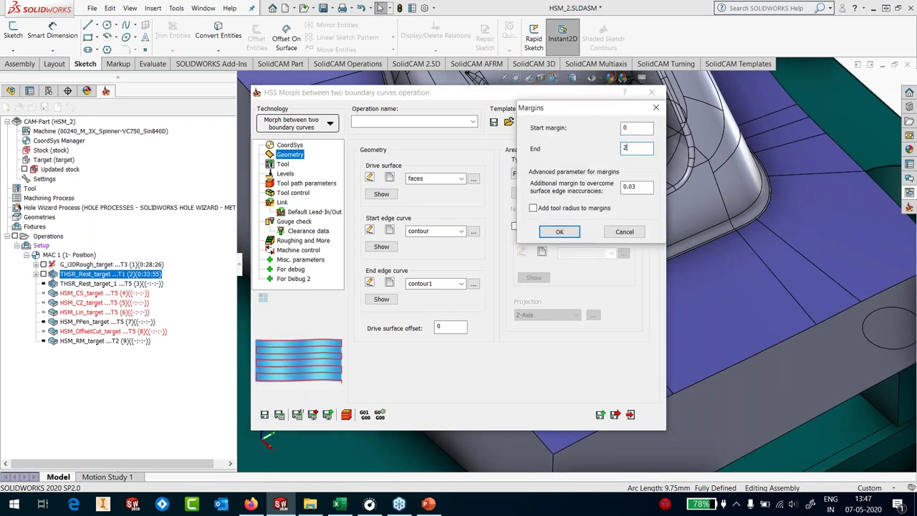
click(571, 231)
Step: Select the operation's tool and set a 0.5 maximum step over
click(283, 164)
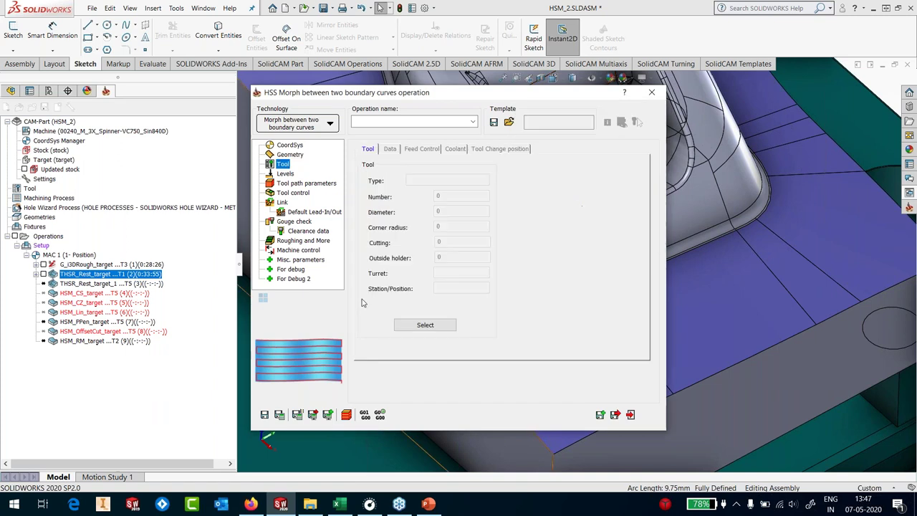
click(407, 325)
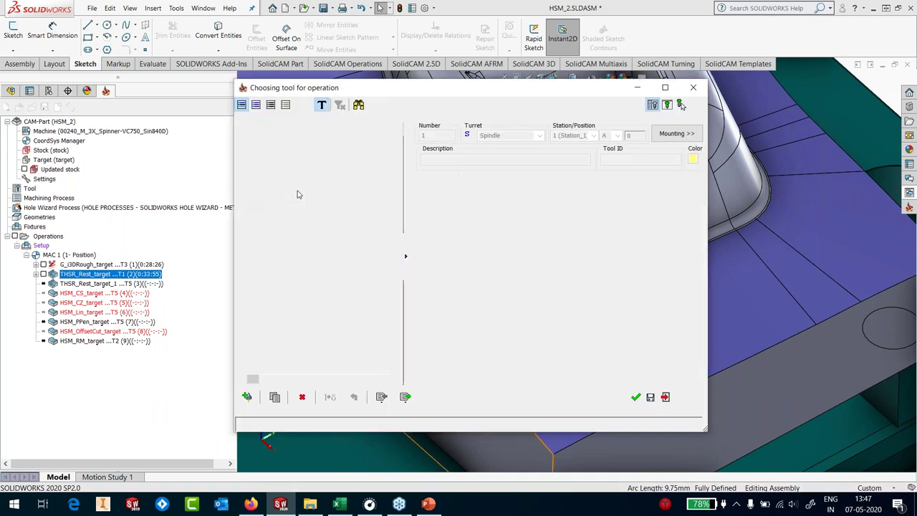
click(637, 396)
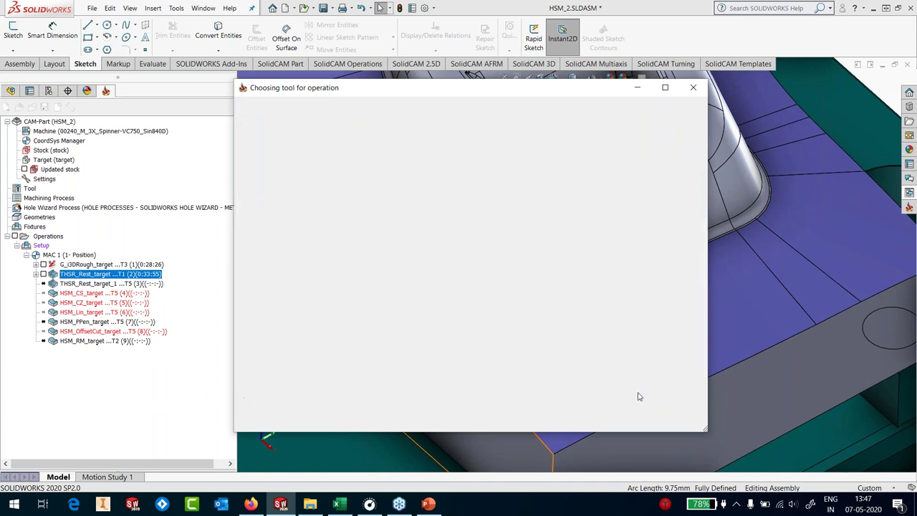
click(289, 175)
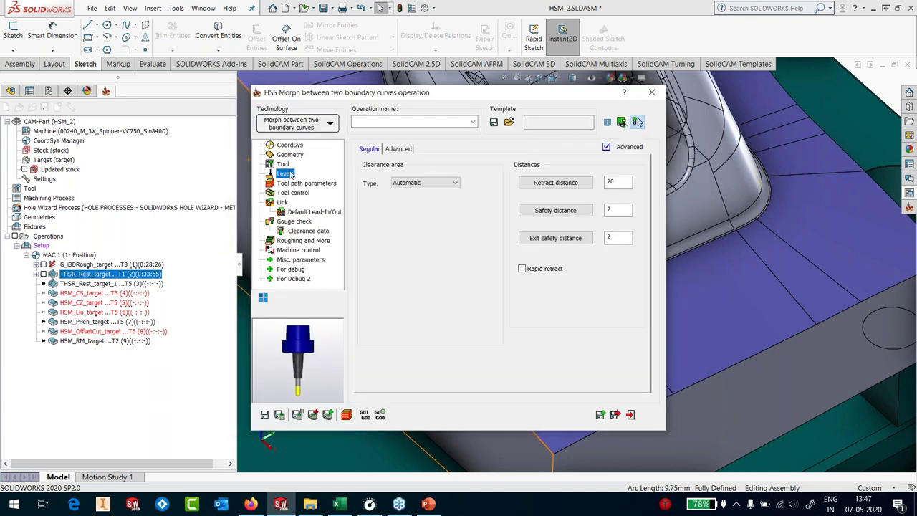
click(302, 183)
text(0.5)
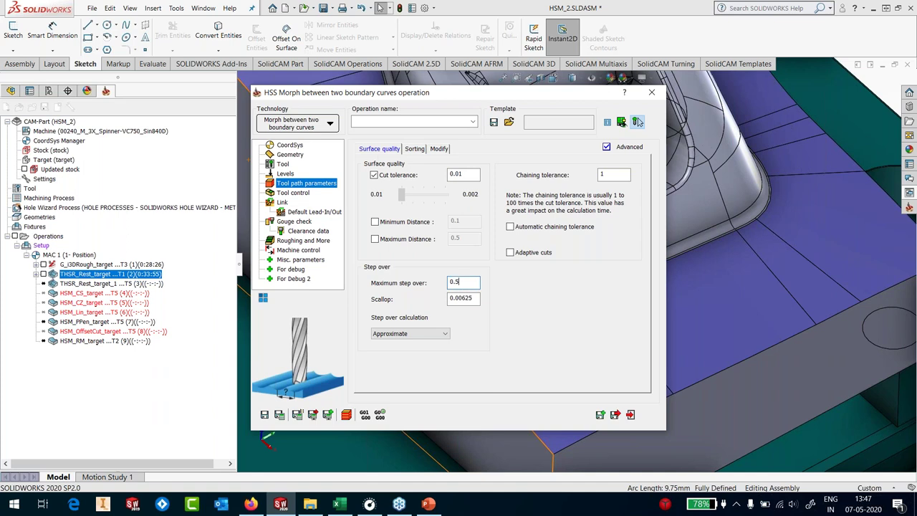
Step: Enable gouge check without tool shaft or check surfaces, then save and exit
click(294, 221)
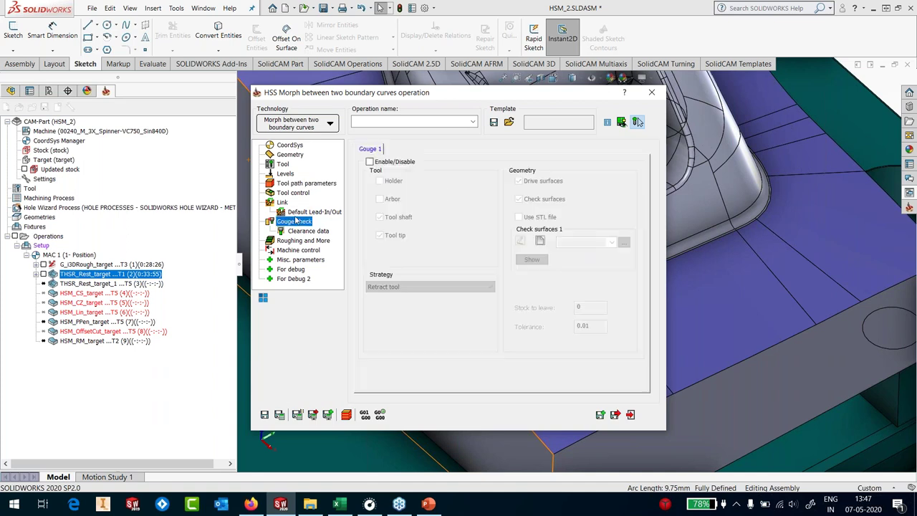
click(370, 162)
click(380, 217)
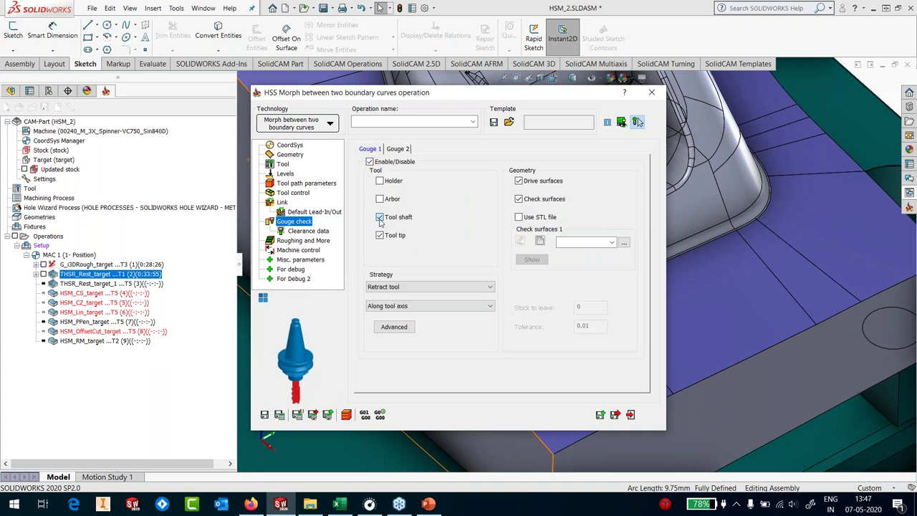
click(519, 199)
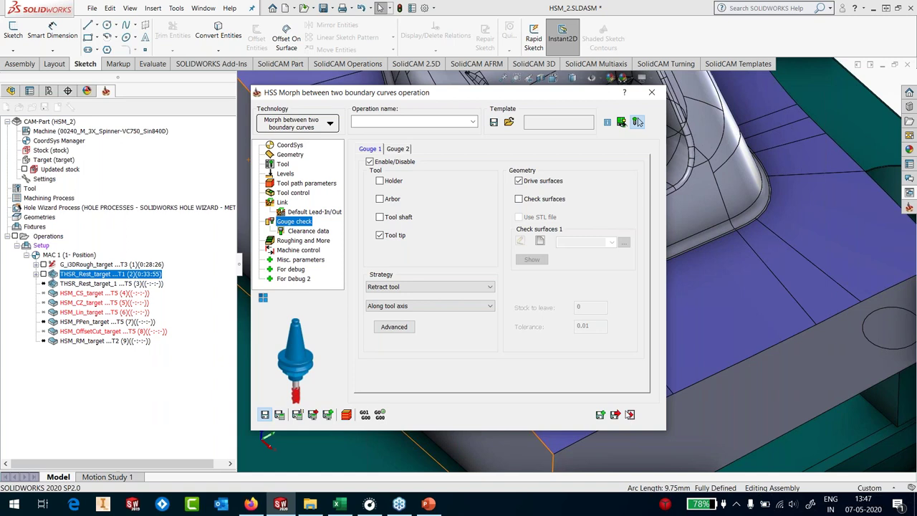
click(631, 414)
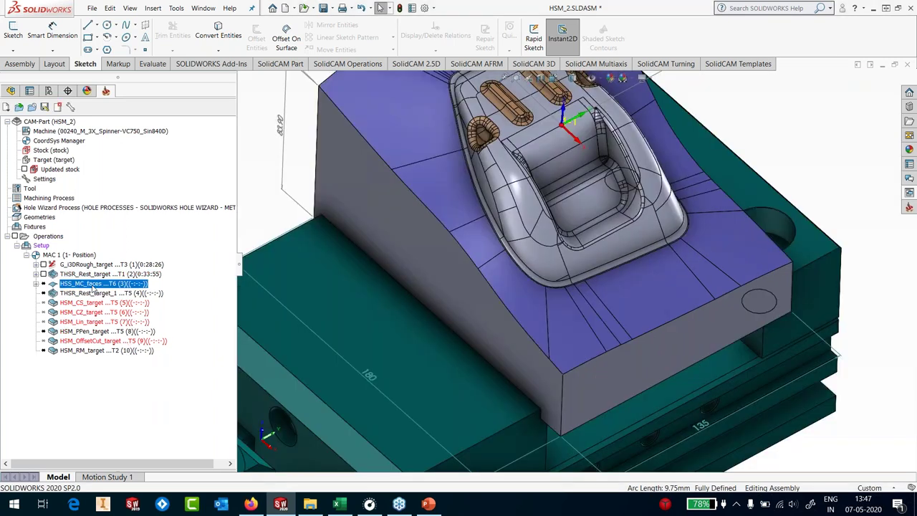
Step: Calculate the HSS_MC_faces toolpath
right_click(94, 285)
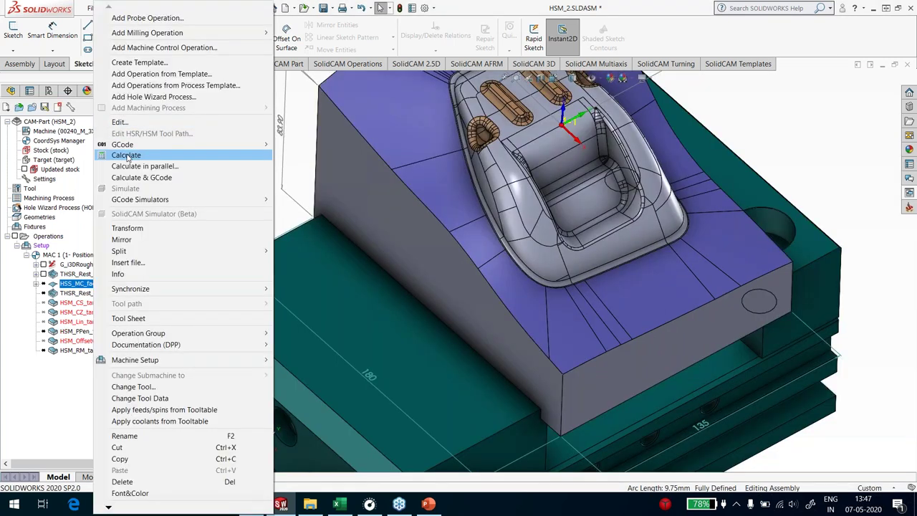
click(127, 155)
click(457, 344)
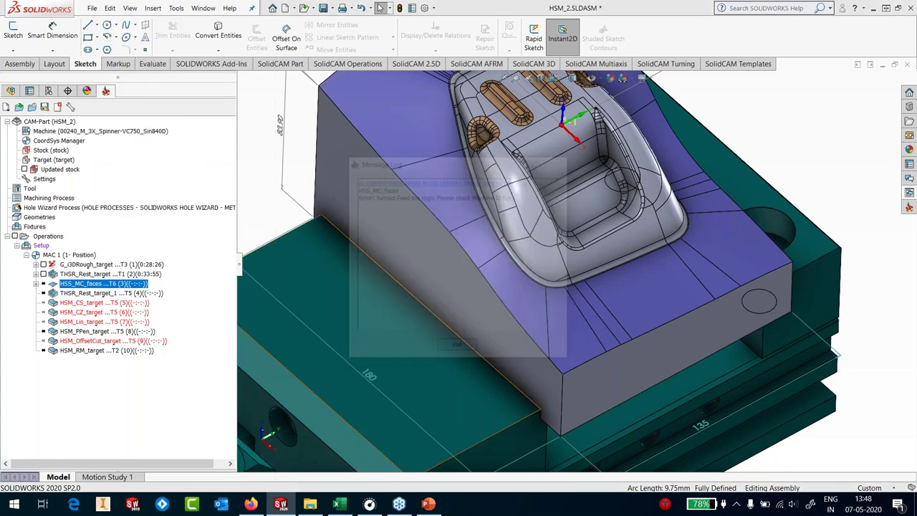
Step: Change the HSS_MC_faces tool retract feed to 10 and save the operation
right_click(111, 285)
click(144, 121)
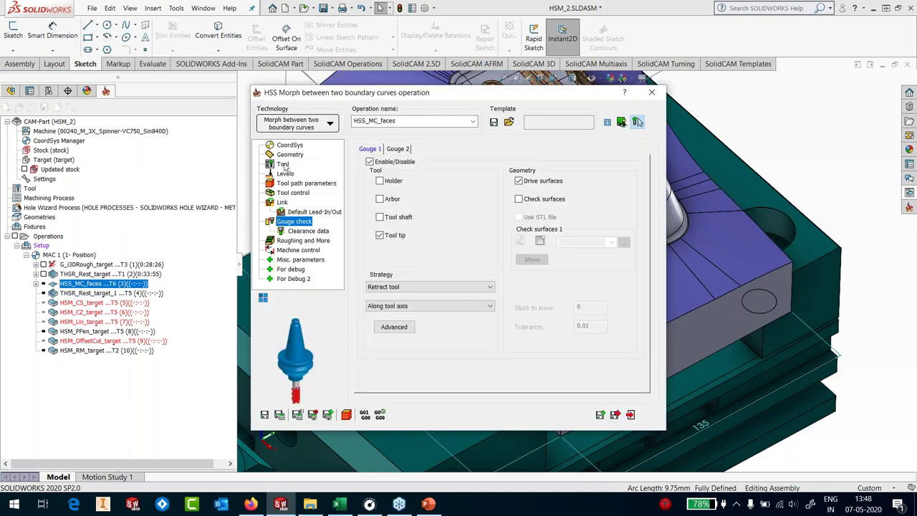
click(283, 164)
click(390, 148)
double_click(462, 234)
text(10000)
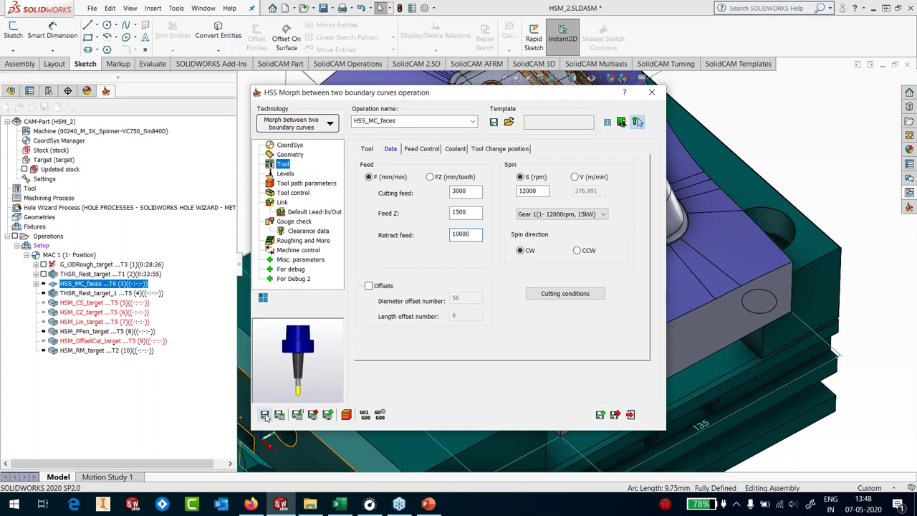
click(630, 414)
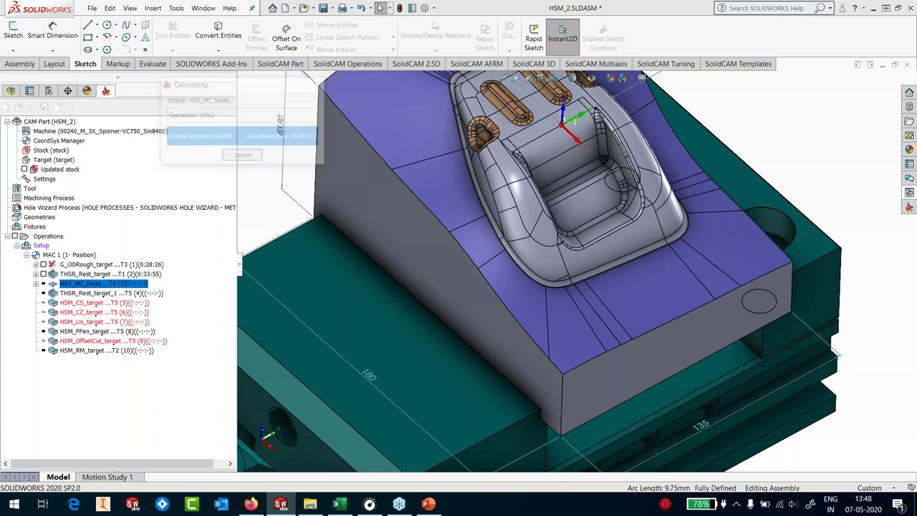
Step: Zoom out to the whole part and hide the HSS_MC_faces toolpath
scroll(523, 229, up, 5)
scroll(521, 162, down, 4)
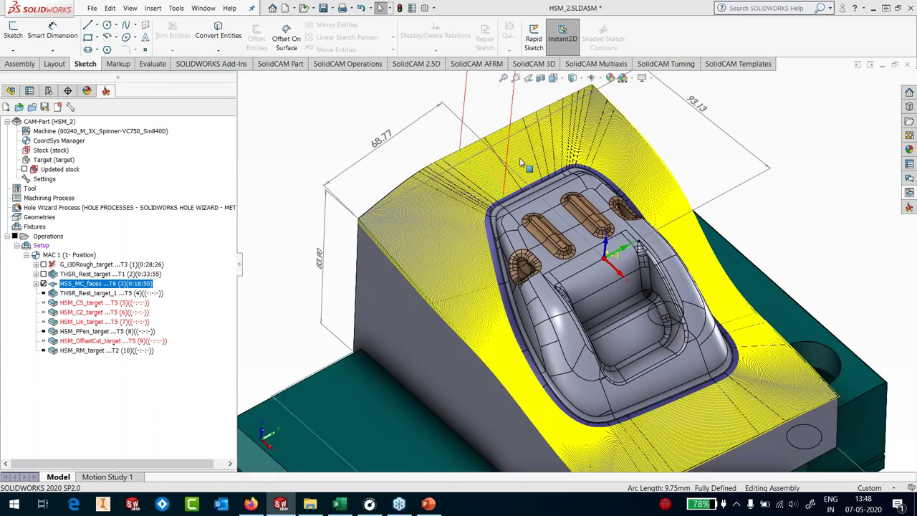
scroll(522, 162, down, 2)
scroll(632, 425, up, 3)
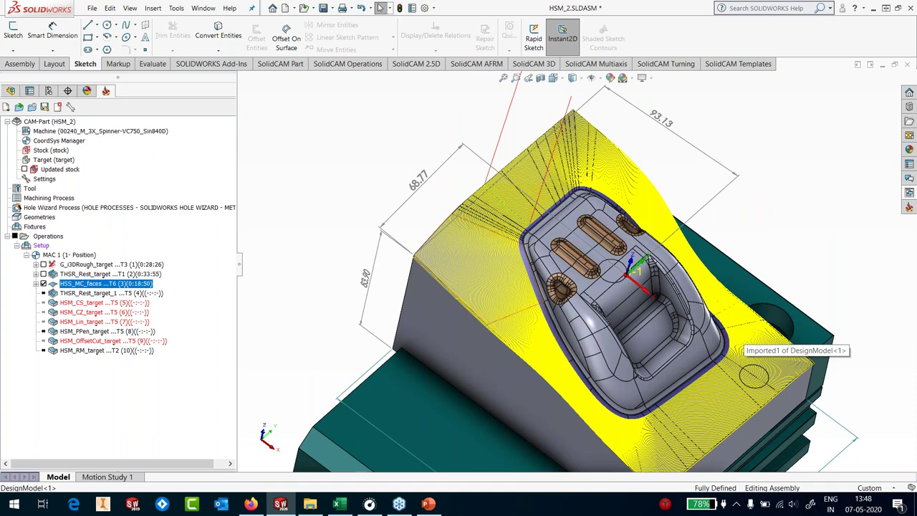
scroll(668, 395, up, 4)
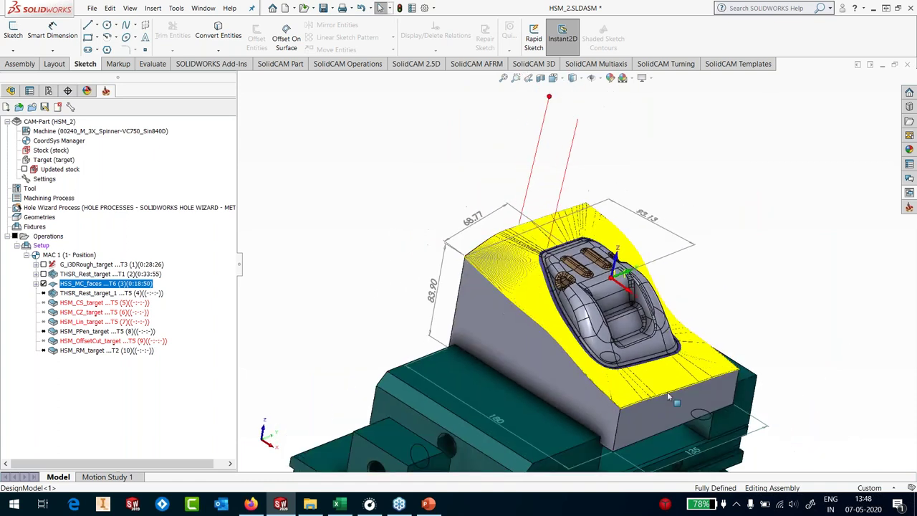
scroll(668, 399, down, 4)
scroll(613, 371, up, 2)
scroll(612, 366, down, 1)
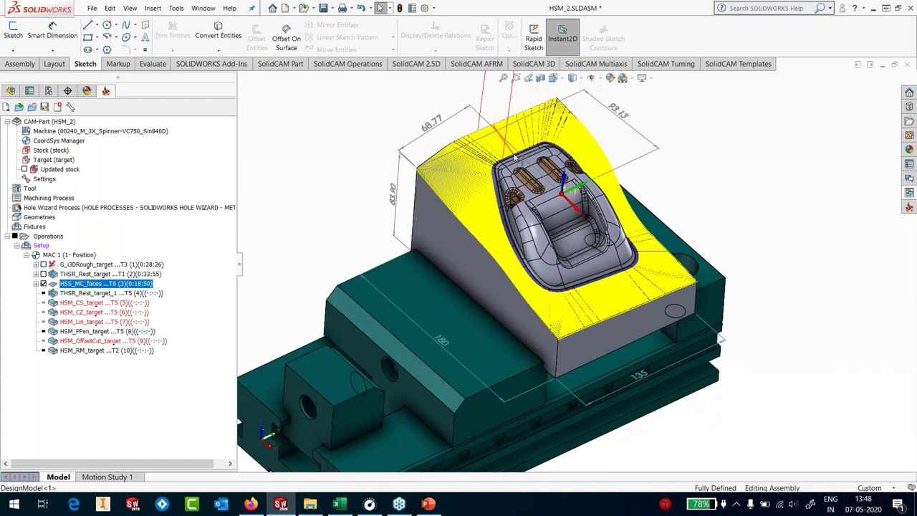
scroll(513, 156, down, 1)
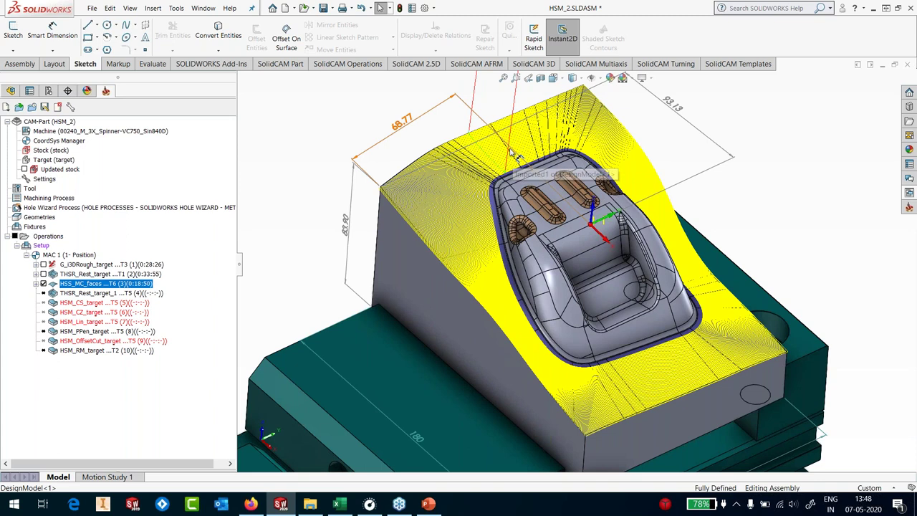
key(z)
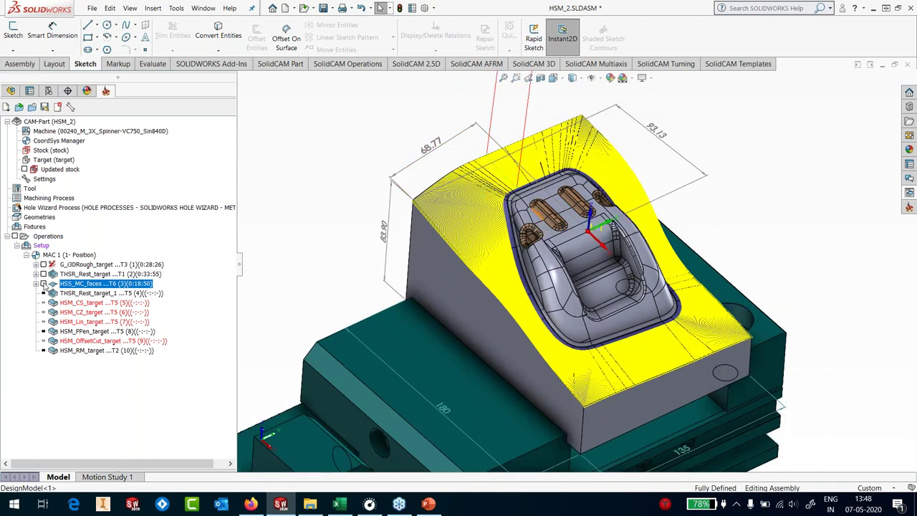
click(44, 284)
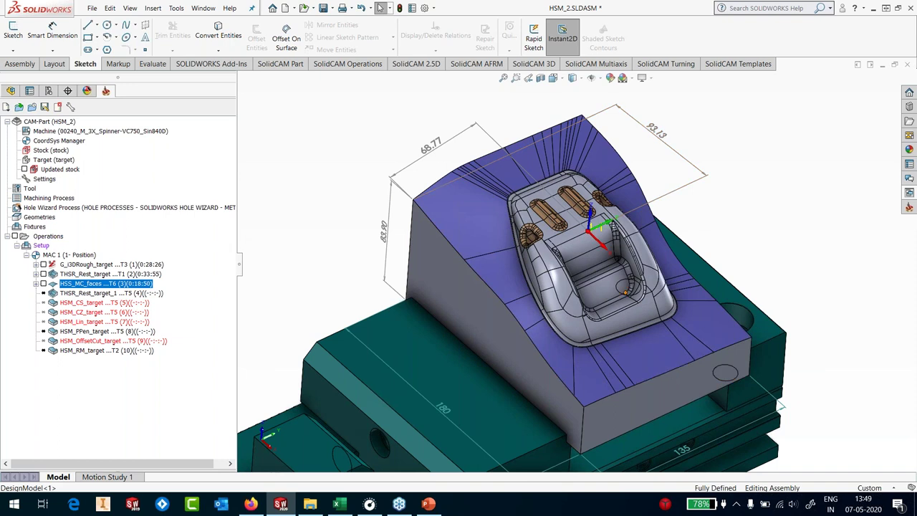
Step: Open THSR_Rest_target_1 for editing
scroll(672, 345, down, 2)
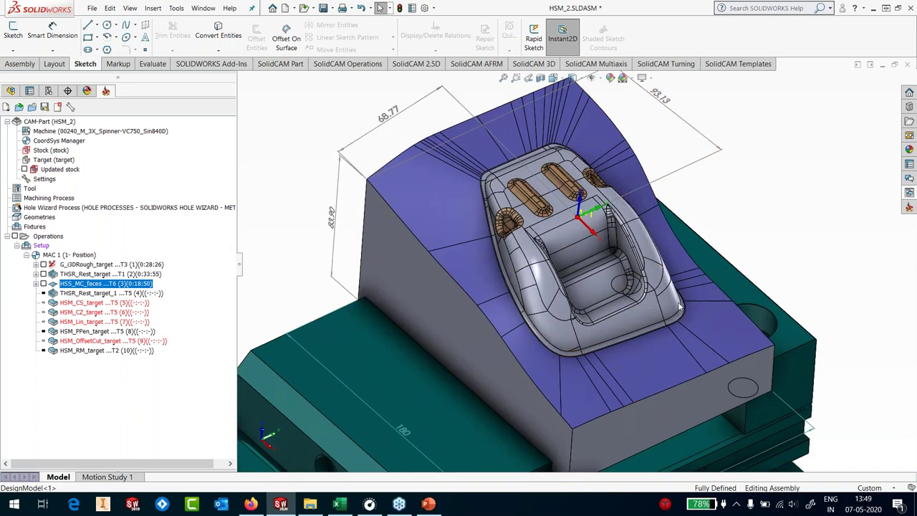
click(106, 295)
right_click(106, 295)
click(208, 123)
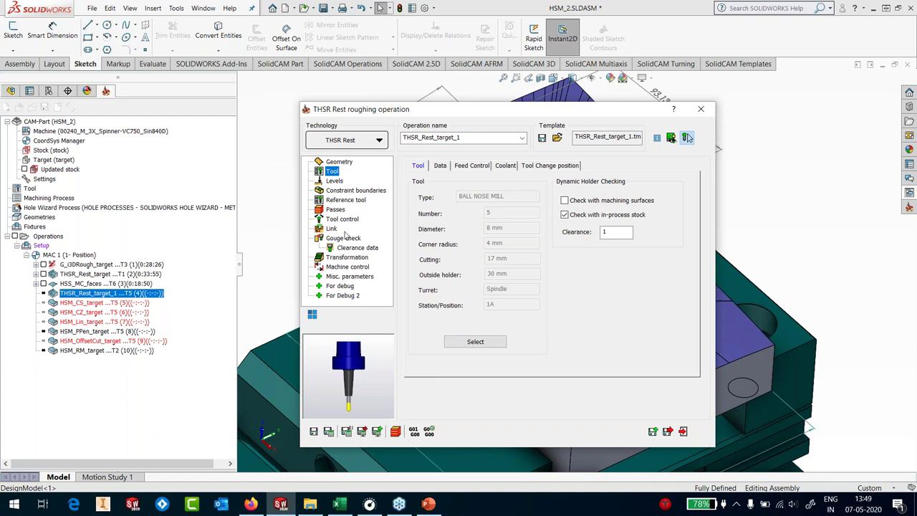
Step: Set 'target' as the machining surfaces of THSR_Rest_target_1
click(335, 181)
click(342, 191)
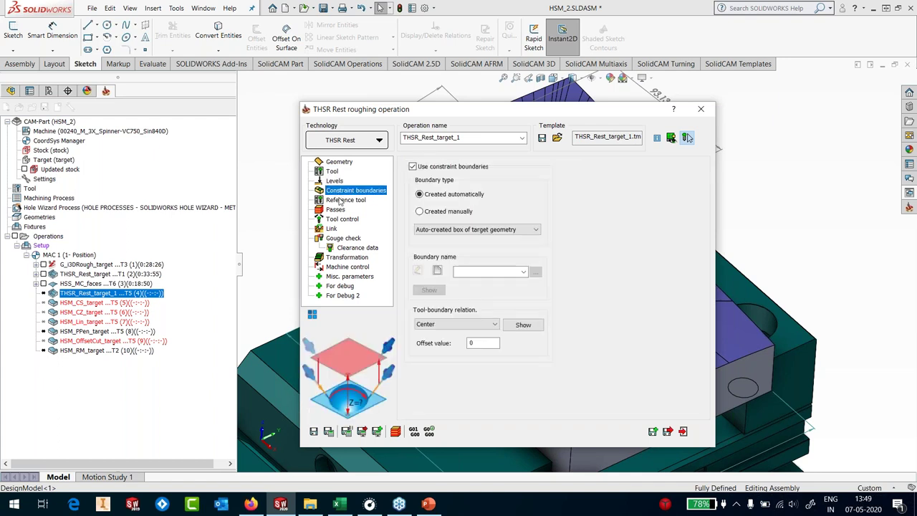
click(341, 200)
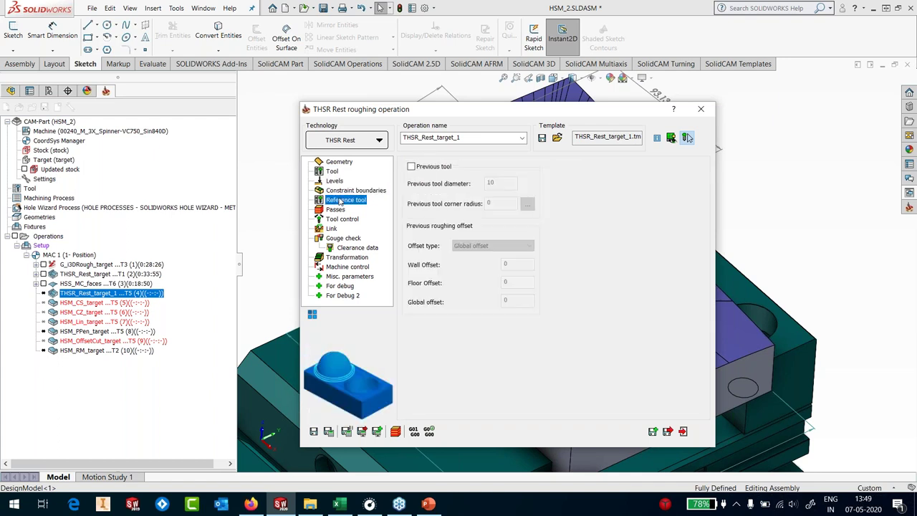
click(338, 163)
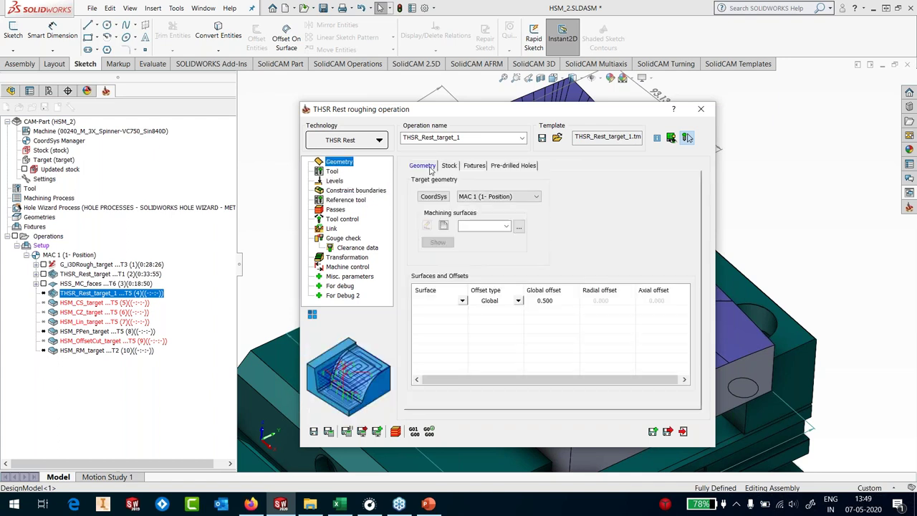
click(506, 225)
click(481, 236)
Step: Review the Stock, Tool, Levels, boundary, reference tool and Passes settings
click(450, 166)
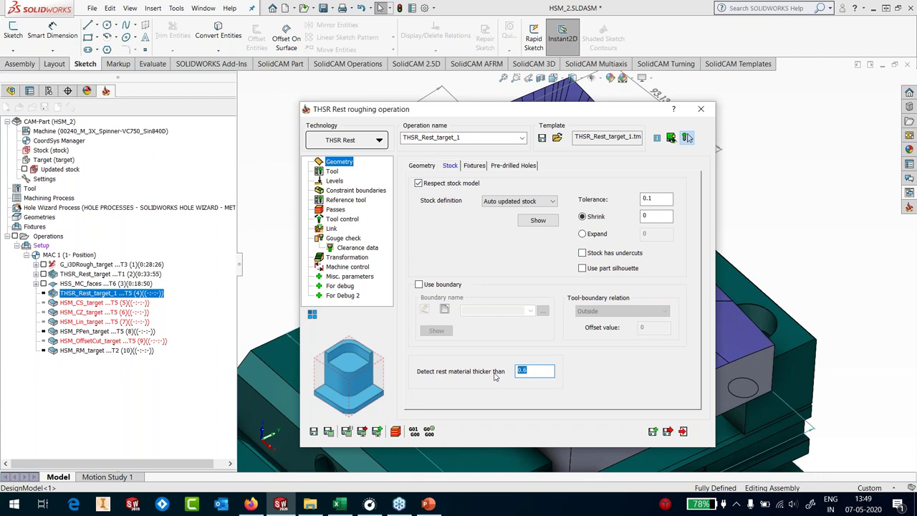
click(332, 171)
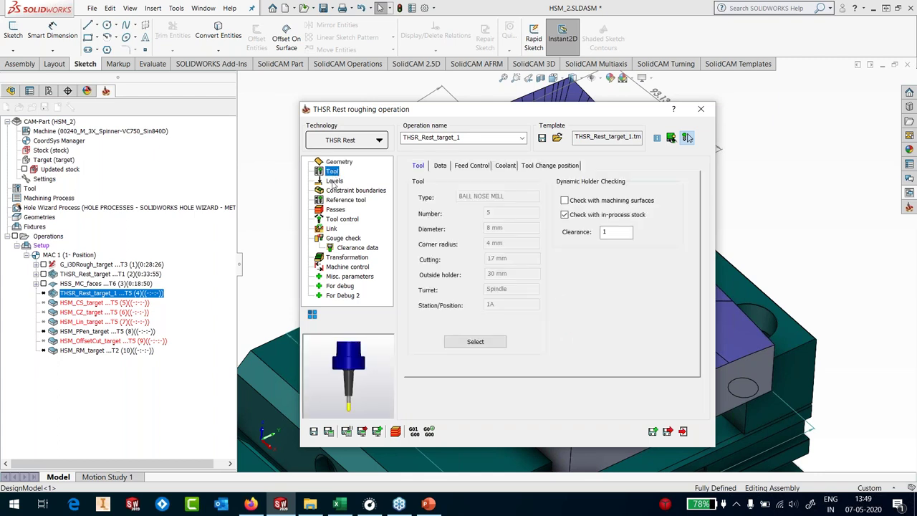
click(335, 181)
click(337, 190)
click(338, 200)
click(335, 209)
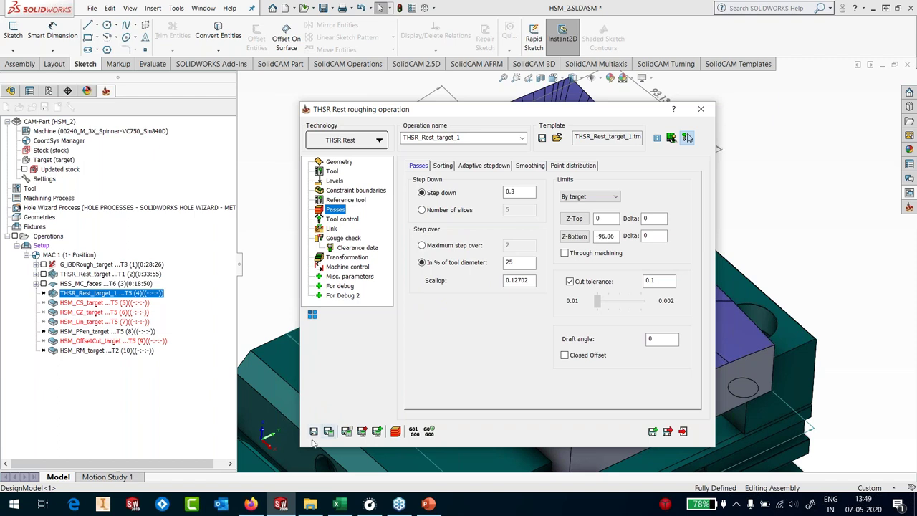
Step: Save the rest roughing settings and calculate THSR_Rest_target_1 in parallel
click(683, 433)
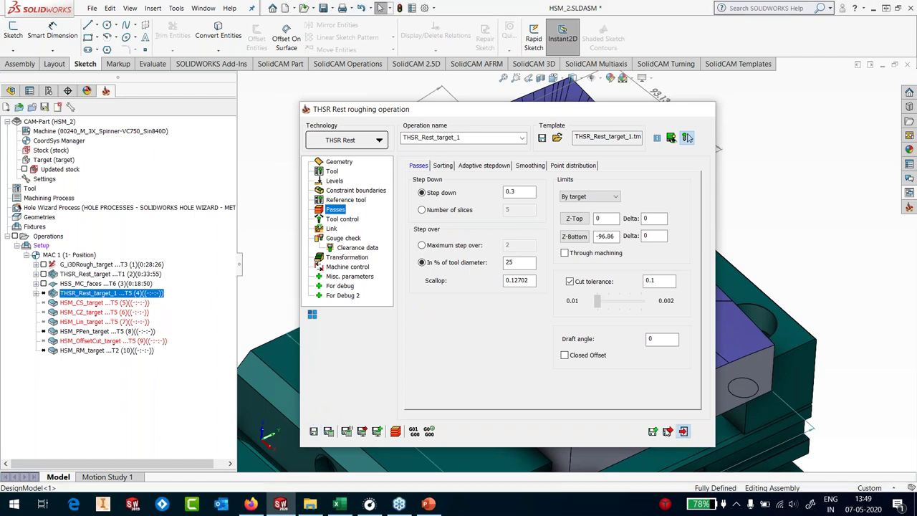
right_click(107, 293)
click(129, 171)
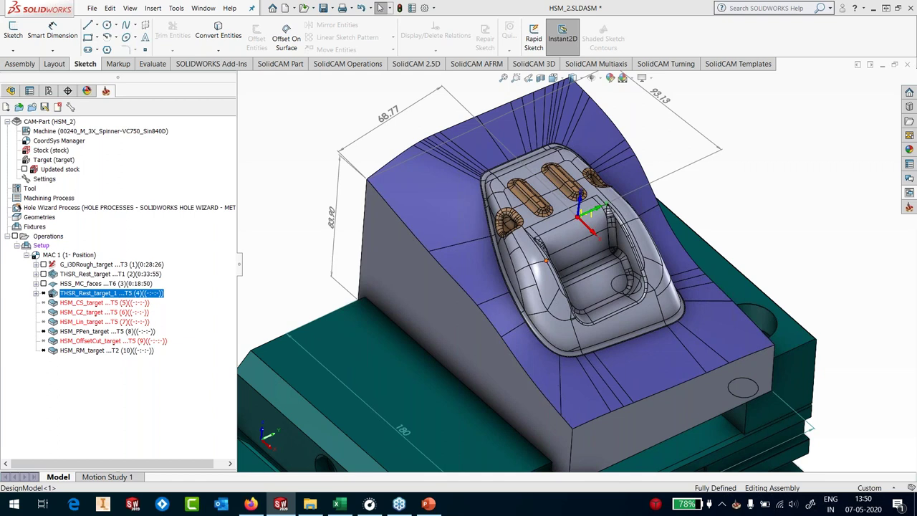
Step: Inspect the calculated rest toolpath, then open HSM_CS_target for editing
scroll(573, 248, down, 5)
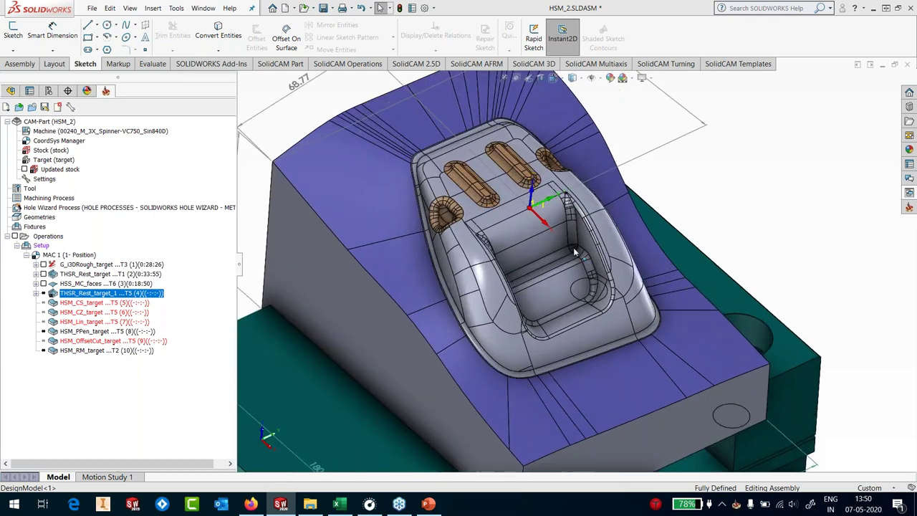
middle_drag(573, 250, 556, 245)
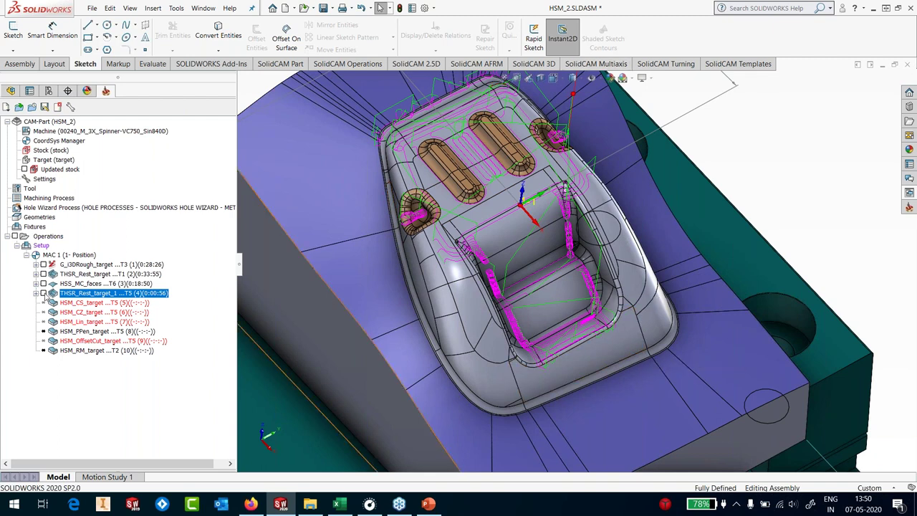
right_click(79, 303)
click(132, 123)
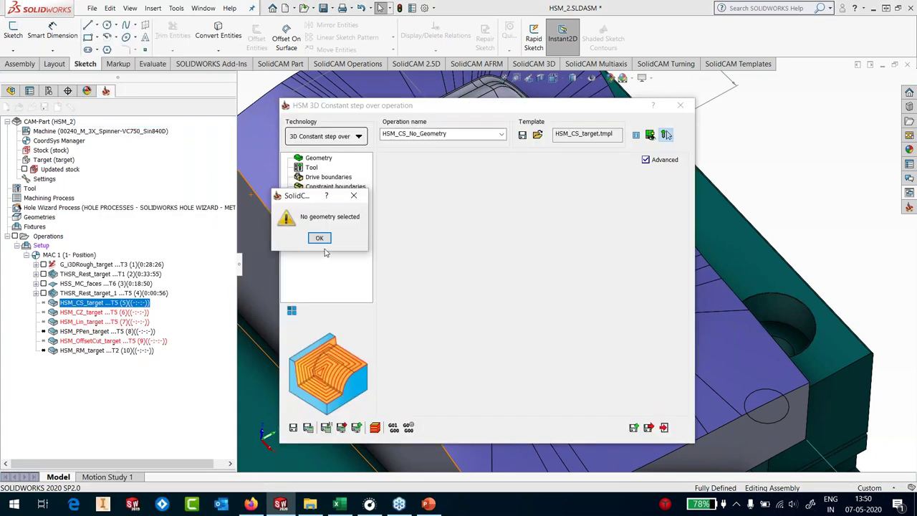
Step: Set the constant step over geometry to 'target' and bring up its drive boundary settings
click(320, 238)
click(499, 199)
click(485, 209)
click(313, 167)
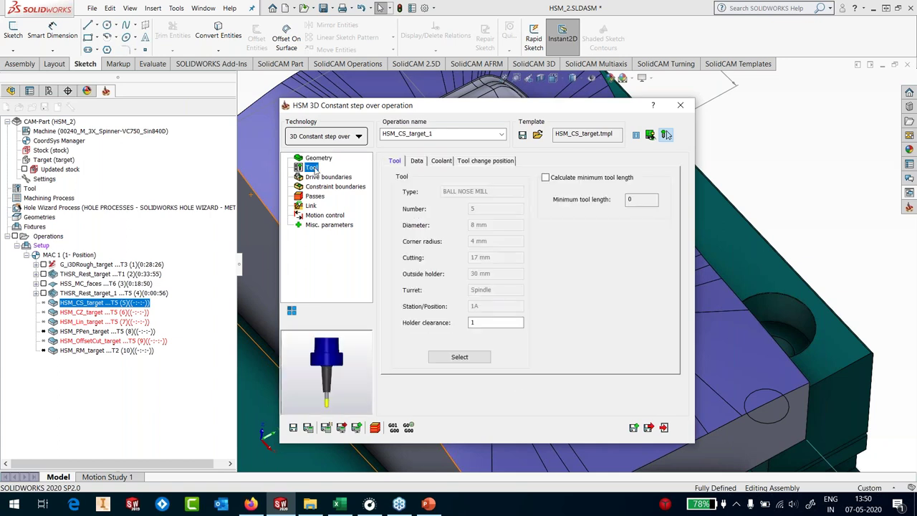
click(328, 177)
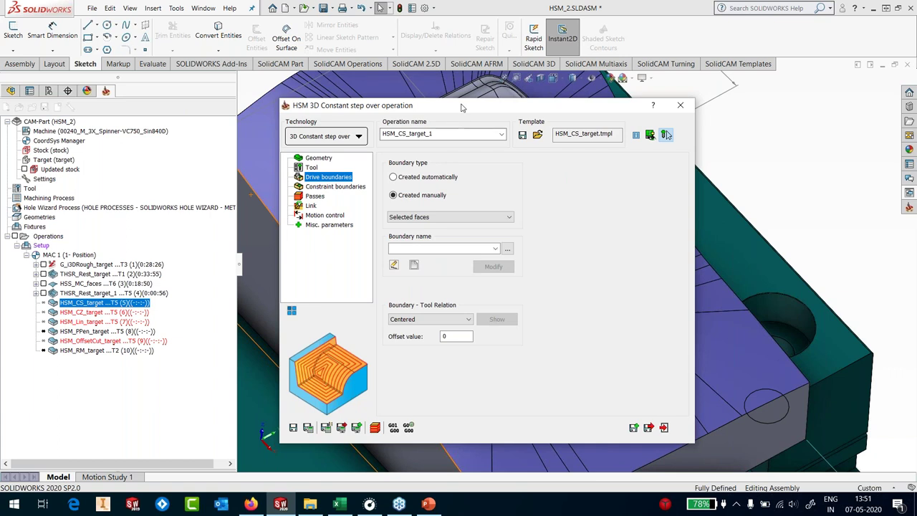
drag(462, 107, 261, 94)
scroll(511, 199, up, 3)
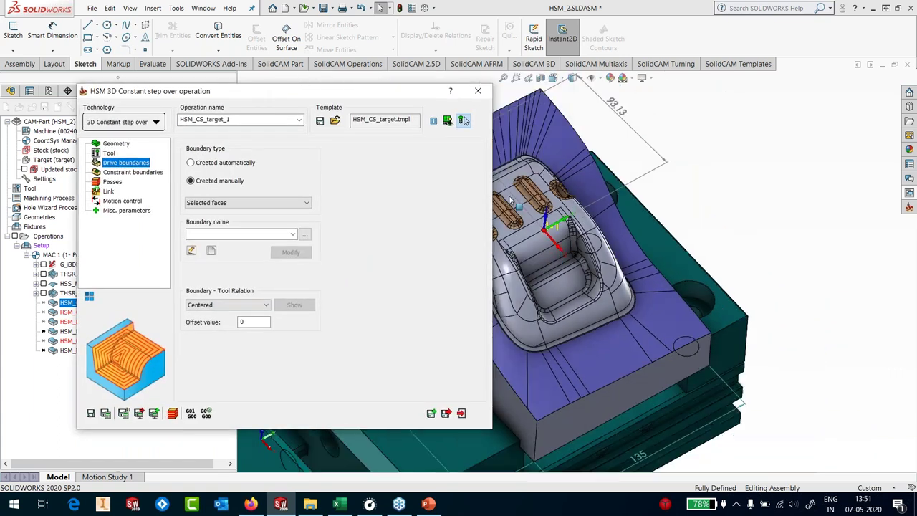
scroll(511, 200, down, 3)
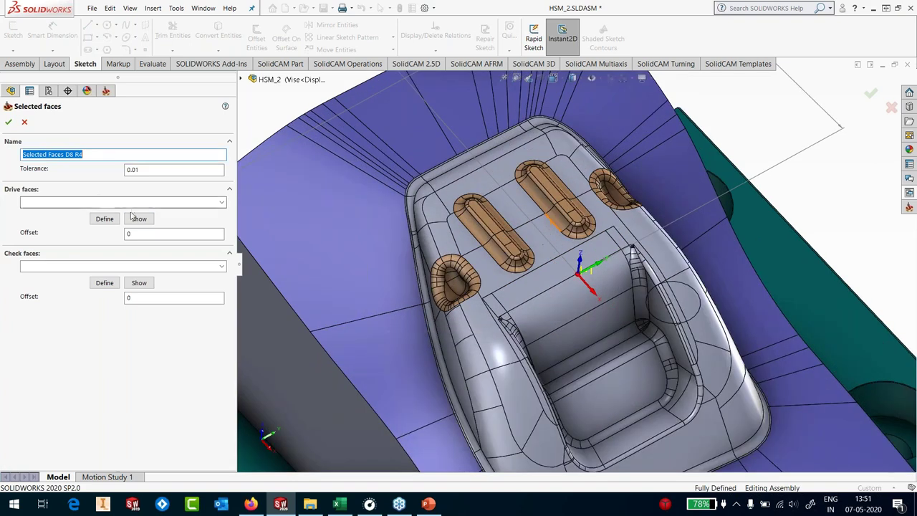
Step: Build the Selected Faces D8 R4 boundary from all orange pocket faces
click(108, 220)
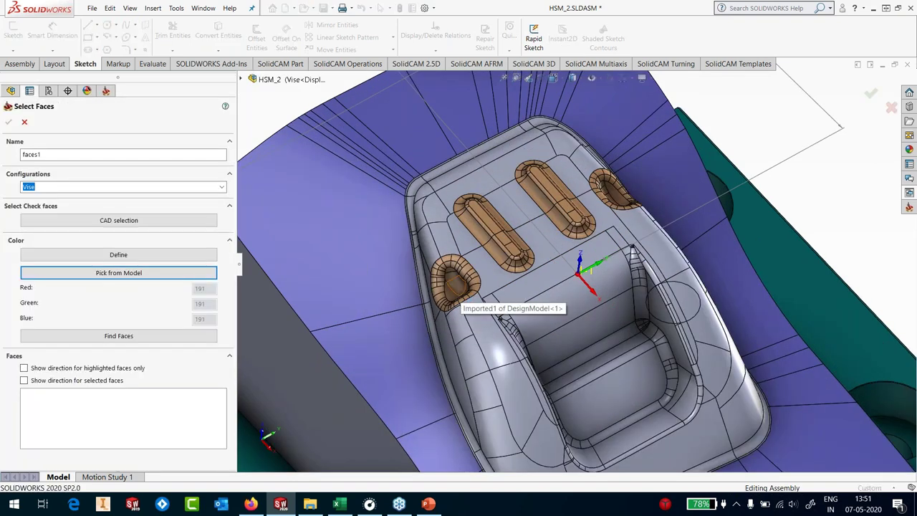
click(109, 335)
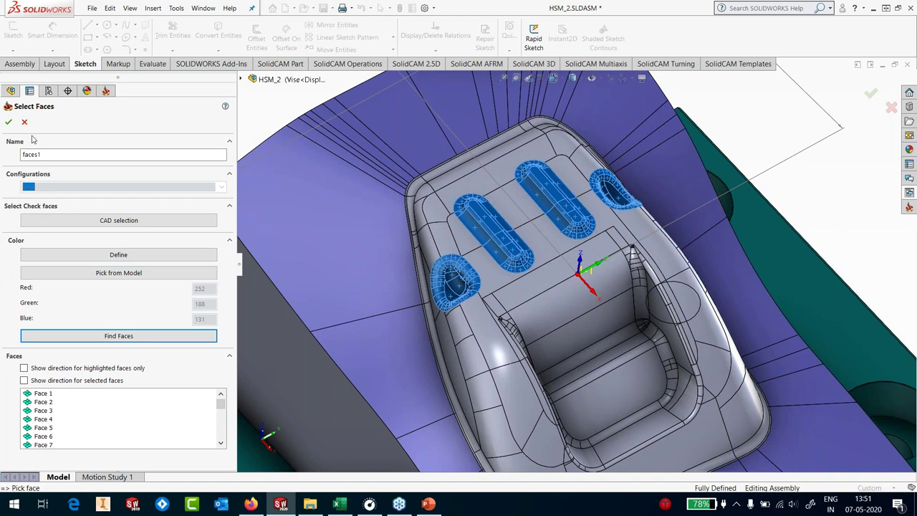
click(8, 122)
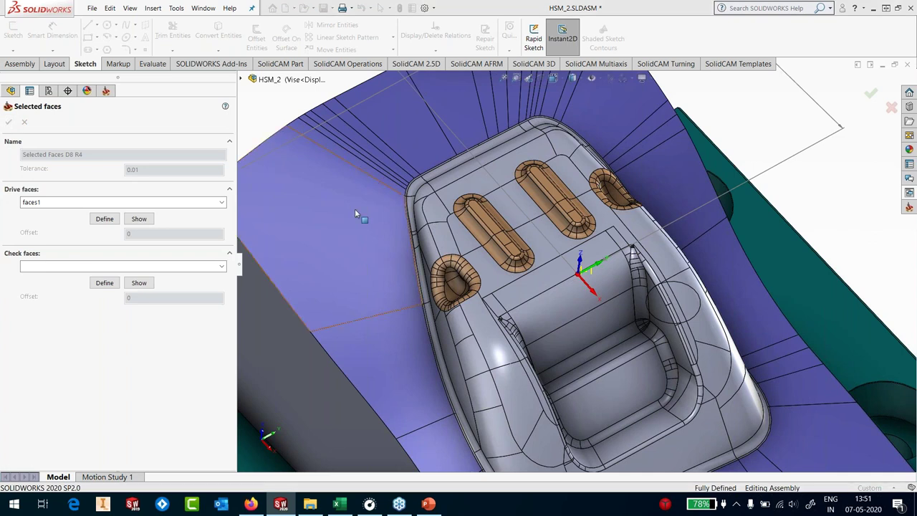
click(8, 122)
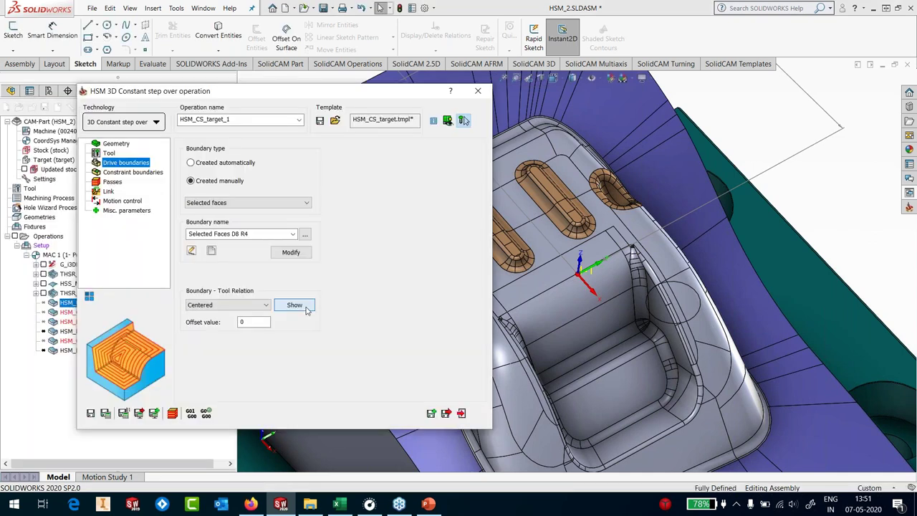
Step: Preview the boundary outlines on the tilted part, then close the preview
click(307, 309)
middle_drag(638, 217, 611, 251)
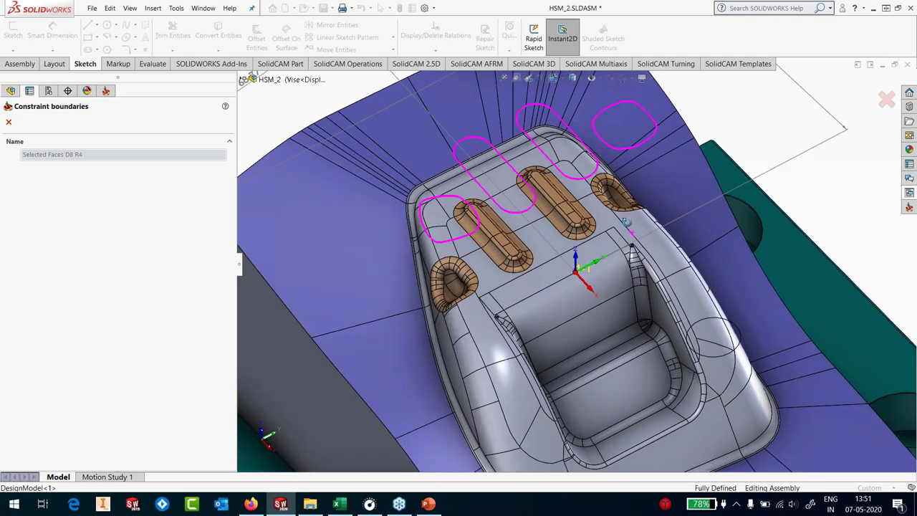
click(9, 123)
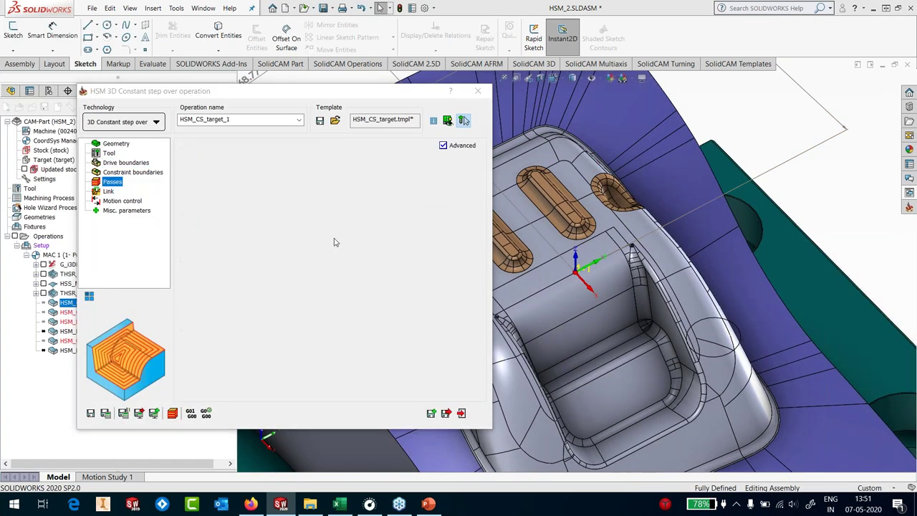
Step: Use Selected Faces D8 R4 as the constraint boundary
click(334, 237)
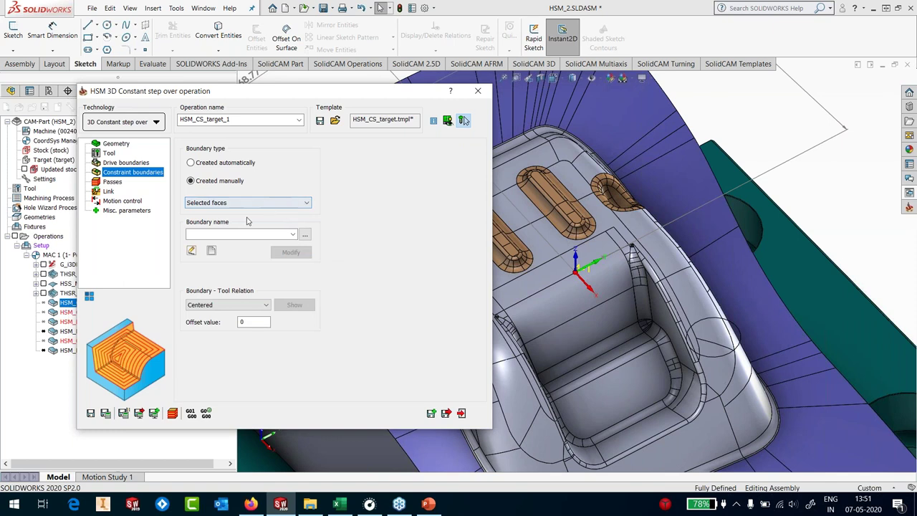
click(292, 234)
click(277, 245)
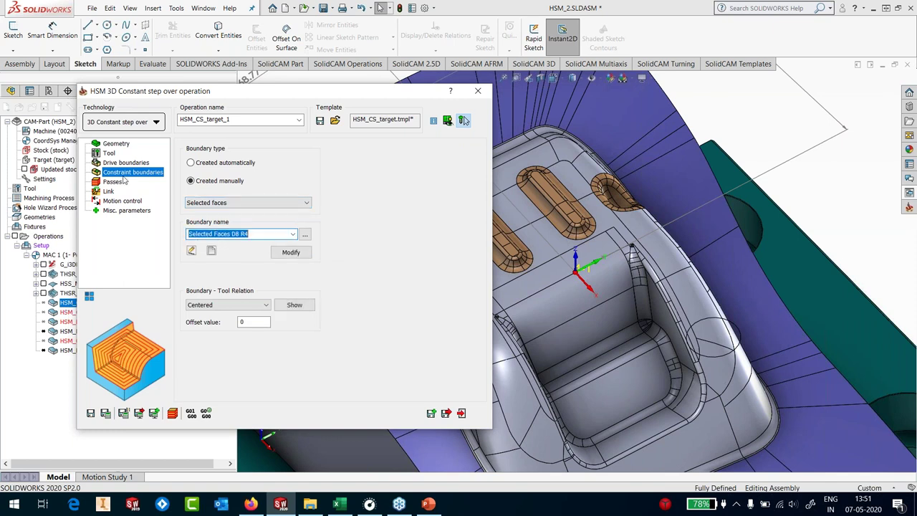
Step: Set horizontal and vertical step over to 0.15, then save and calculate
click(113, 181)
double_click(295, 266)
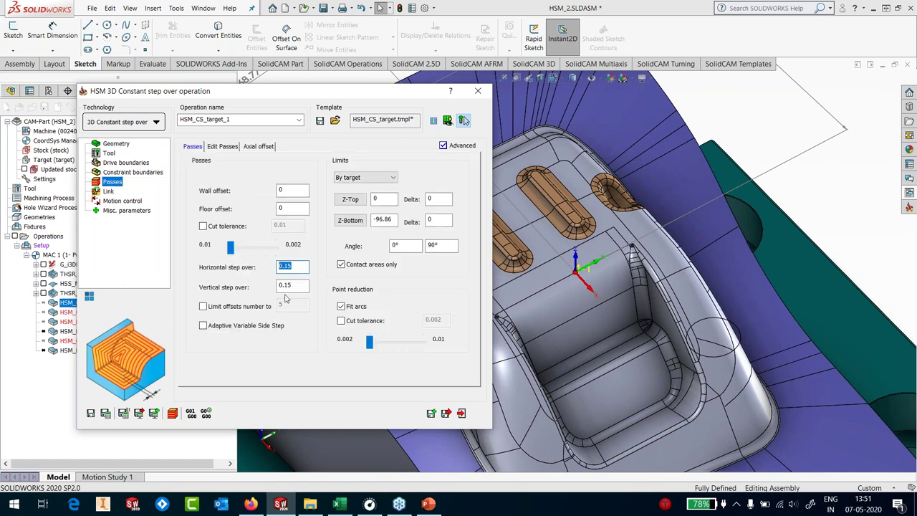
key(Tab)
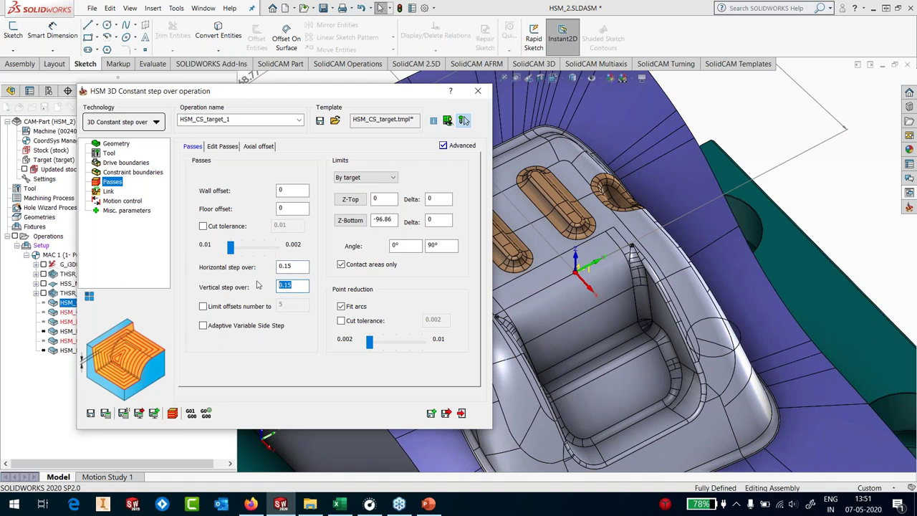
click(106, 414)
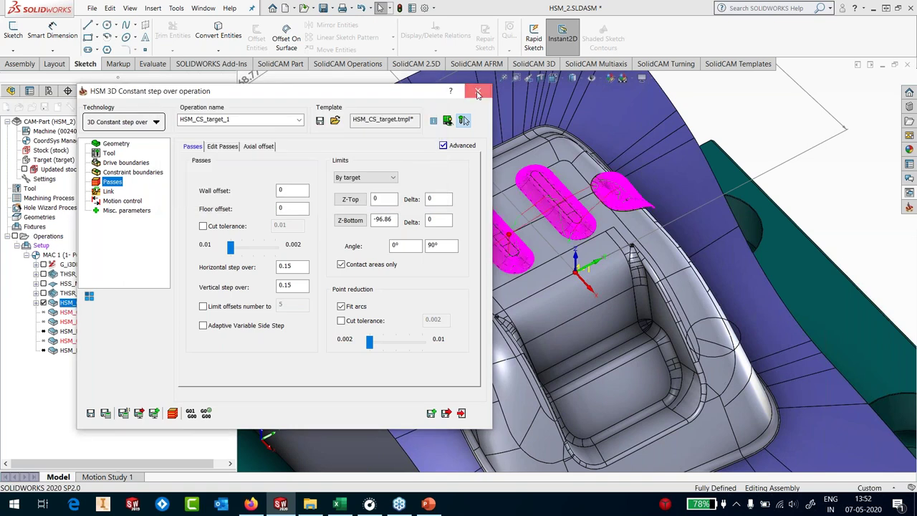
click(463, 121)
Step: Zoom and orbit to inspect the constant step over toolpath over the four pockets
scroll(518, 255, down, 5)
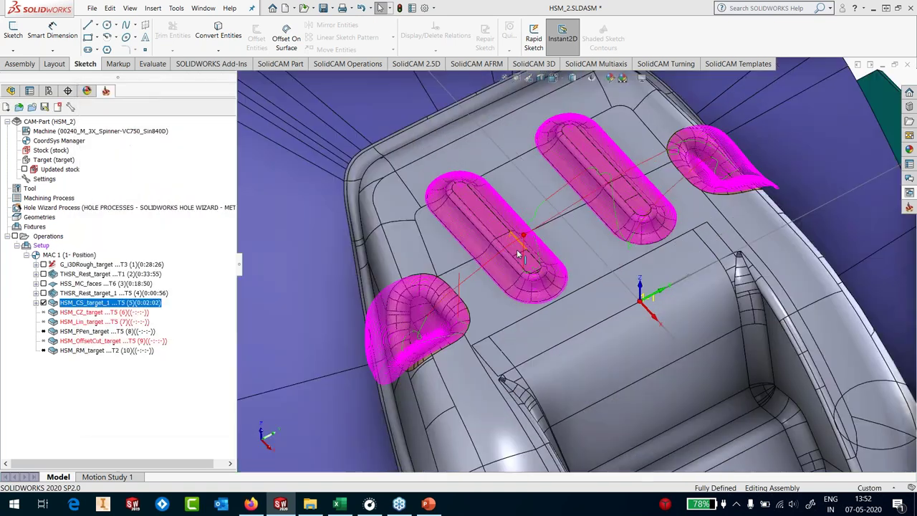
scroll(519, 255, down, 3)
scroll(634, 226, up, 6)
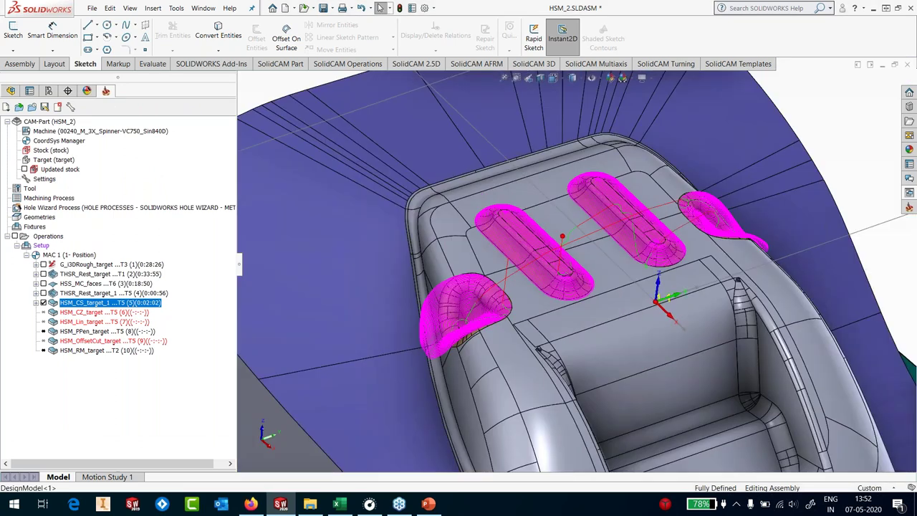
middle_drag(645, 236, 690, 258)
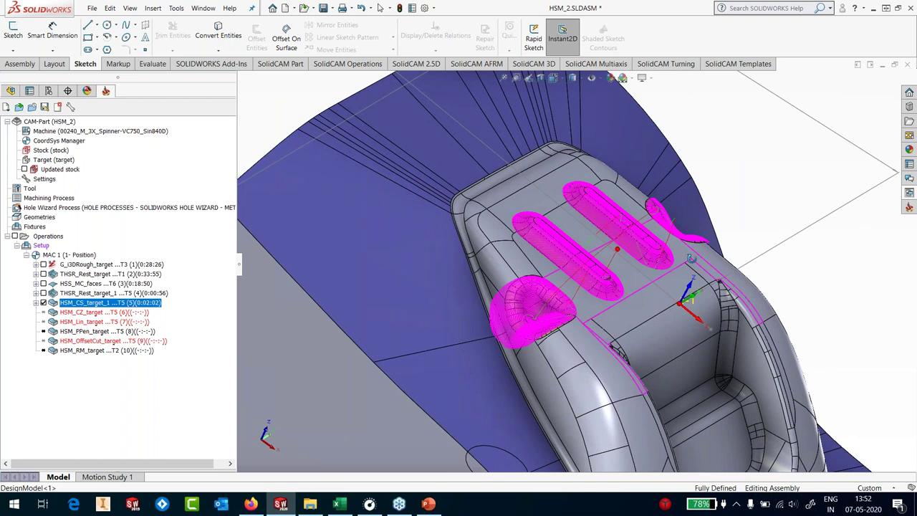
scroll(663, 269, up, 2)
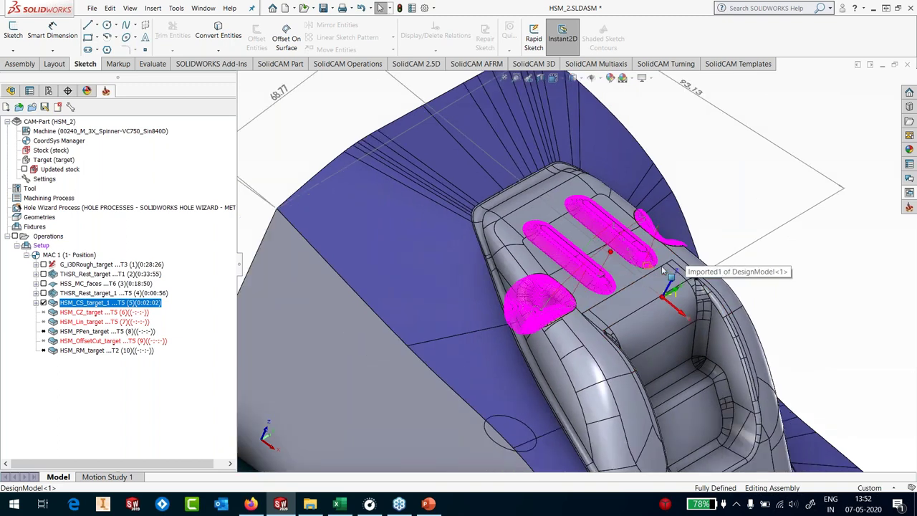
scroll(663, 272, up, 1)
middle_drag(663, 272, 645, 251)
scroll(645, 250, down, 2)
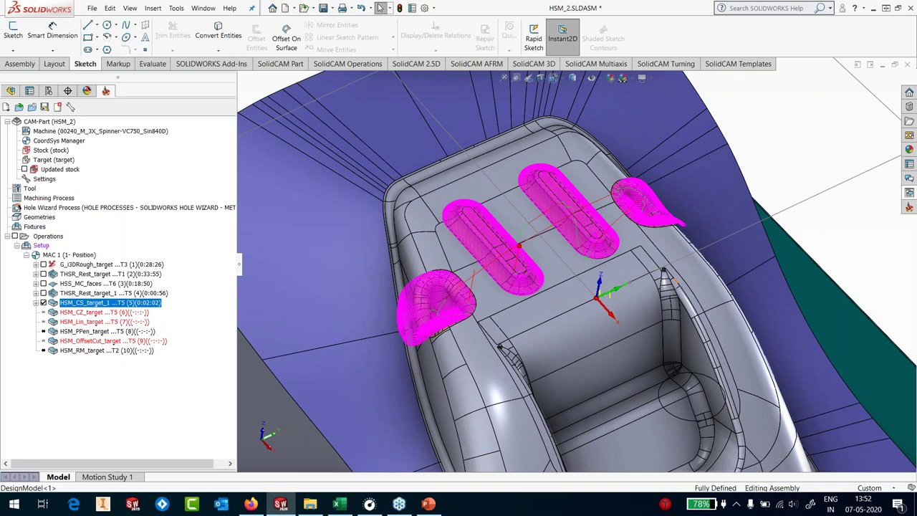
scroll(677, 430, up, 3)
scroll(662, 411, down, 3)
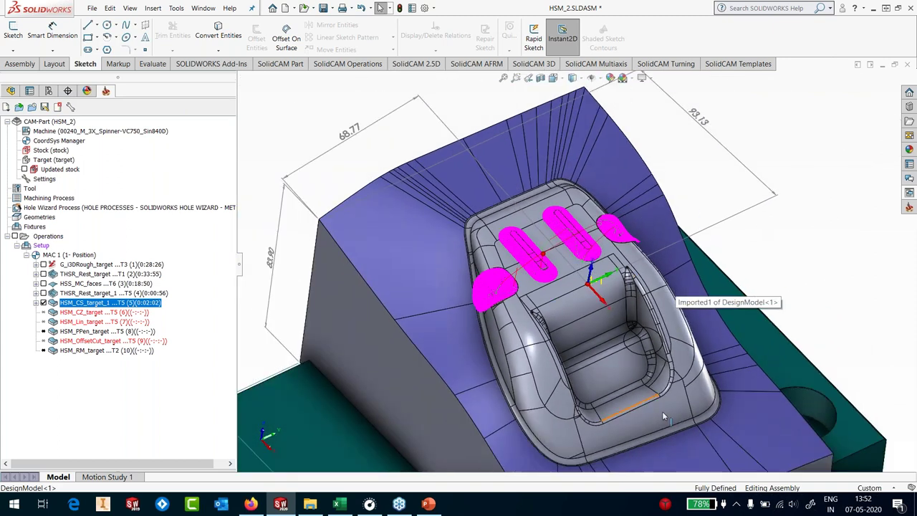
Step: Edit the Constant Z operation and set its geometry to 'target'
right_click(80, 316)
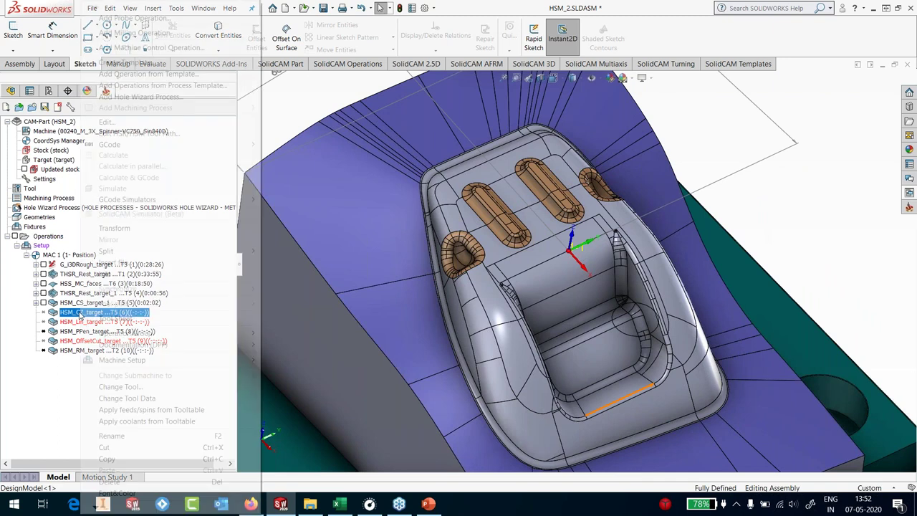
click(115, 123)
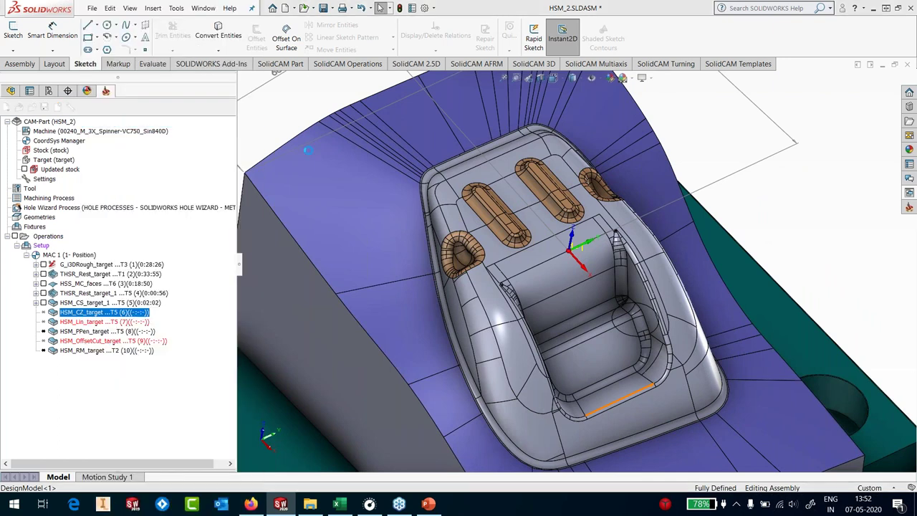
click(319, 239)
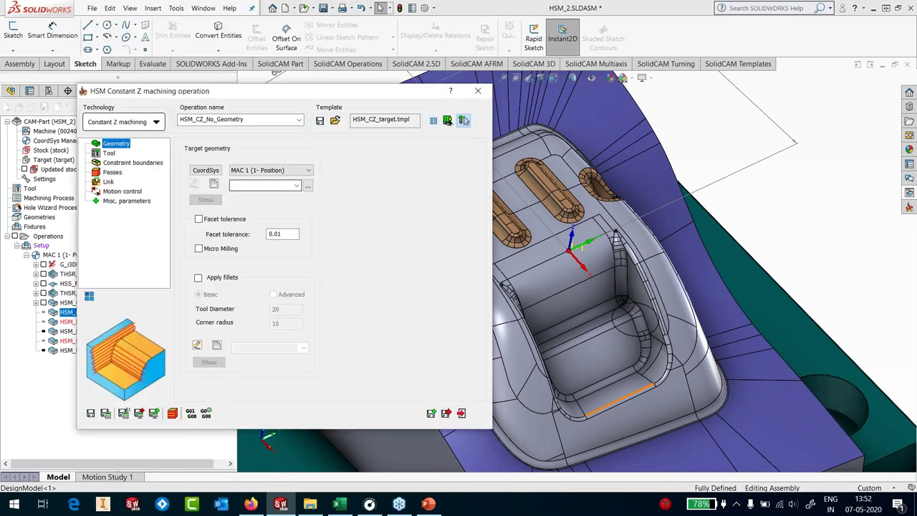
click(276, 189)
click(269, 195)
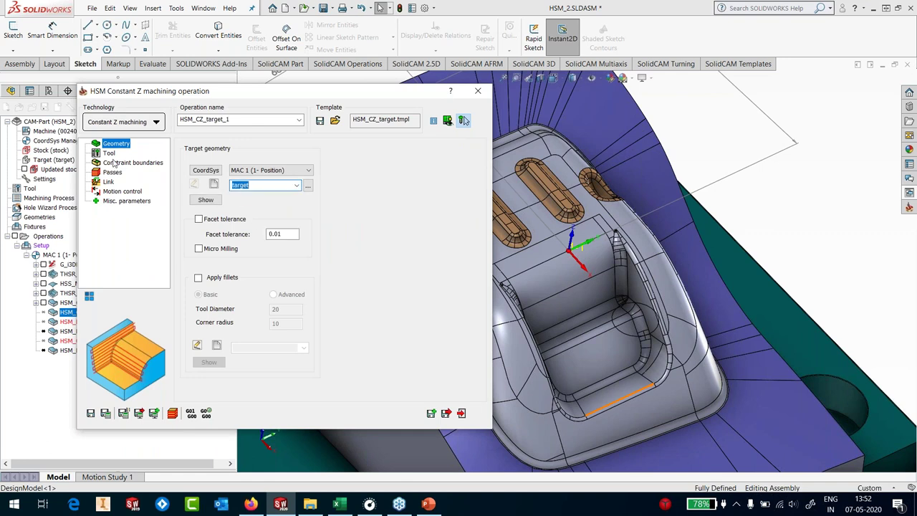
Step: Switch the constraint boundary to Created manually and start a new boundary
click(109, 153)
click(109, 163)
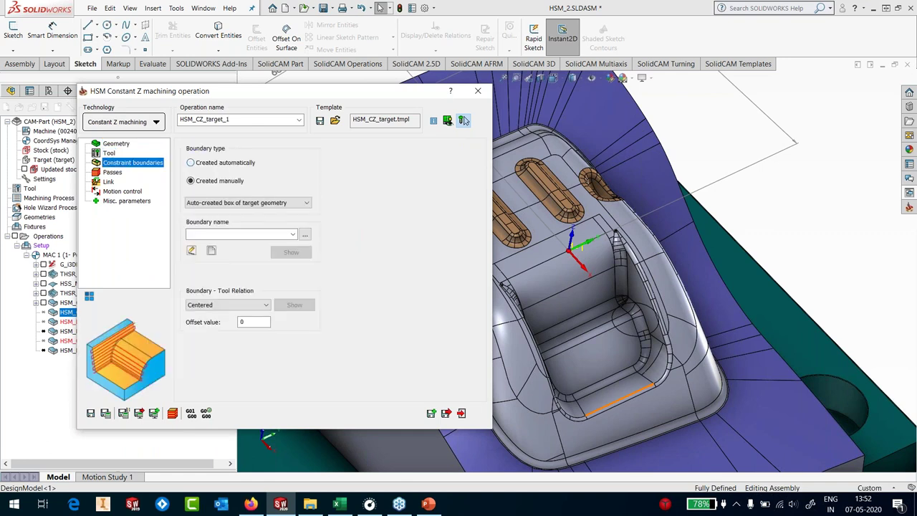
click(219, 180)
click(212, 251)
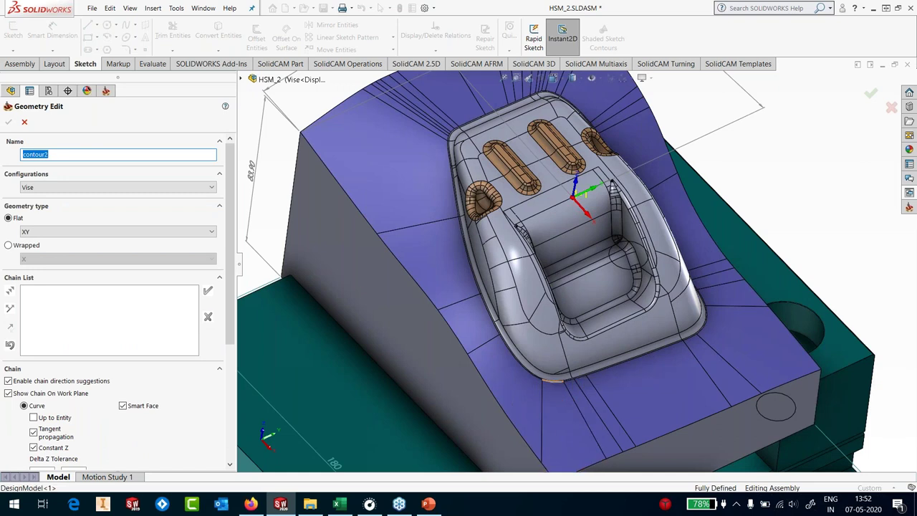
Step: Chain the pocket's outer edge as the new contour2 constraint boundary
click(550, 381)
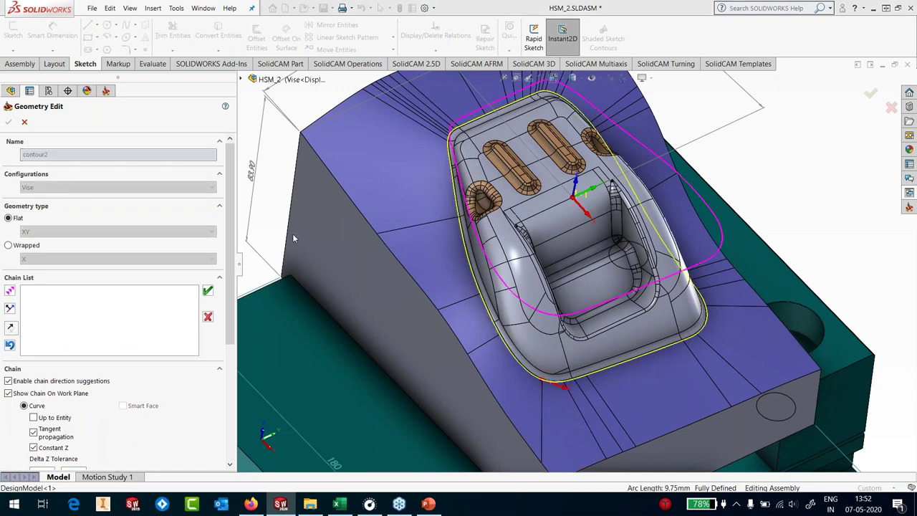
key(Return)
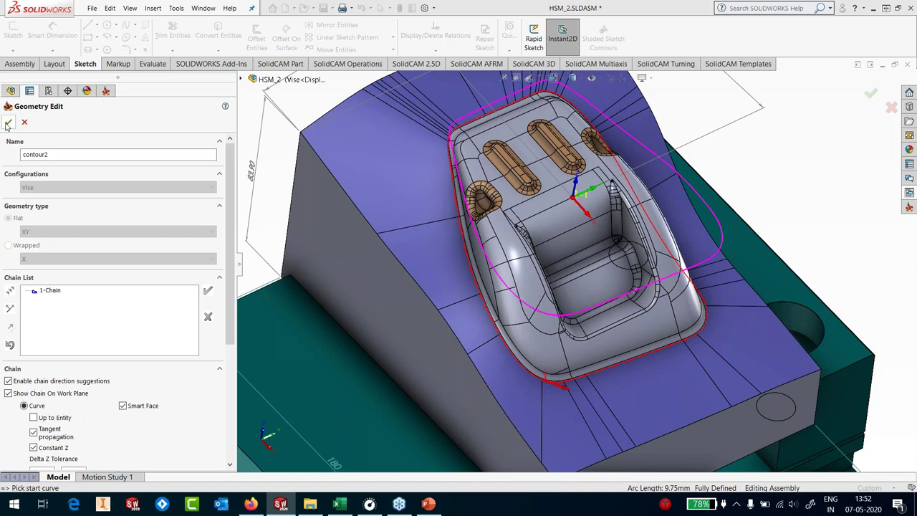
click(113, 172)
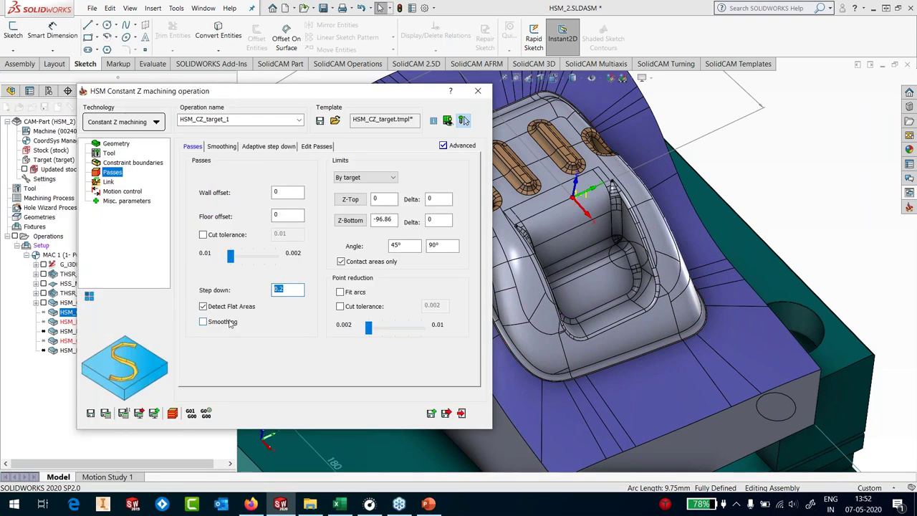
Step: Set a 0.2 step down with a 45°–90° angle range, then save and exit
click(411, 247)
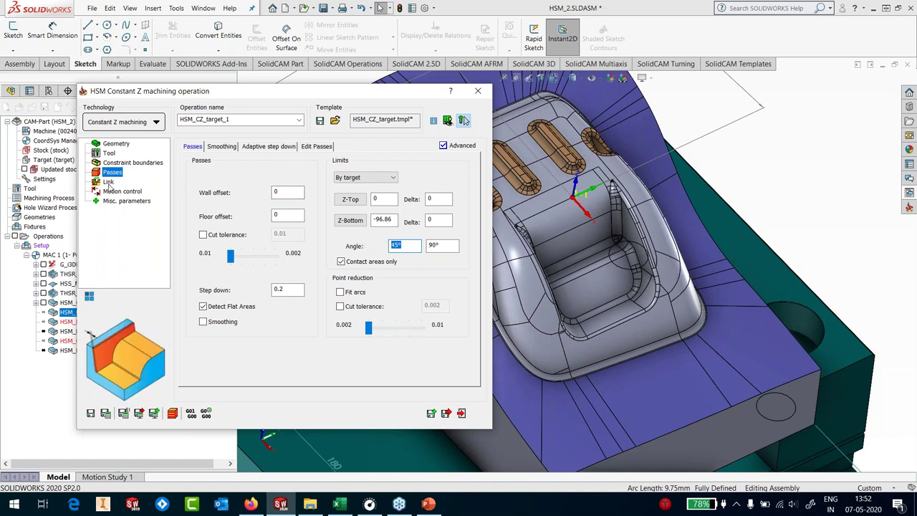
click(108, 183)
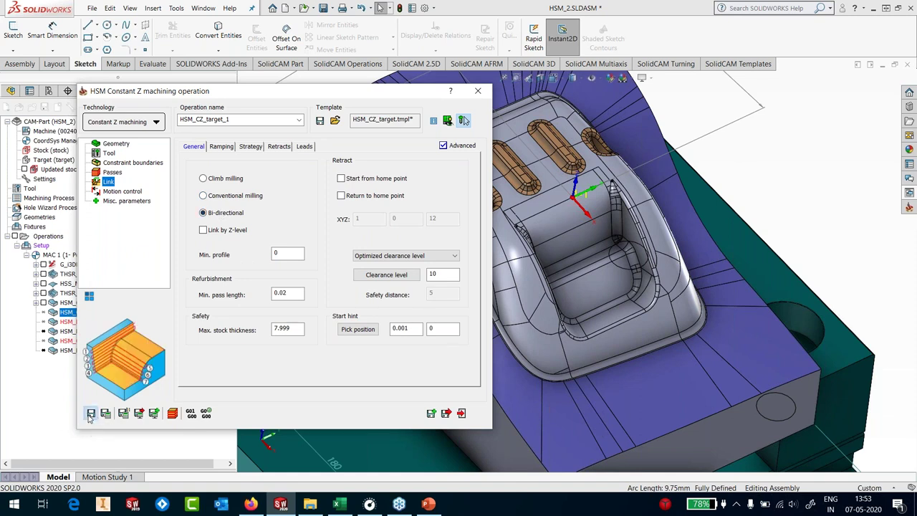
click(462, 413)
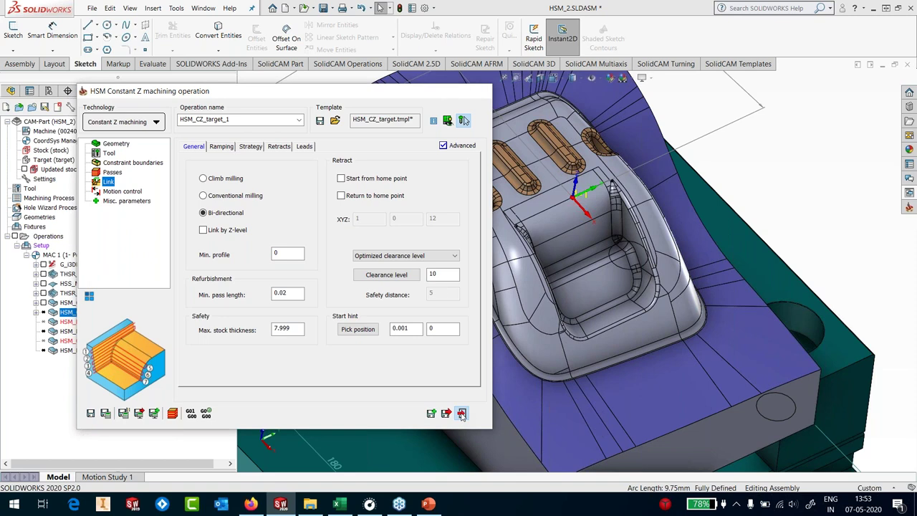
Step: Edit the linear machining operation and set its geometry to 'target'
right_click(80, 322)
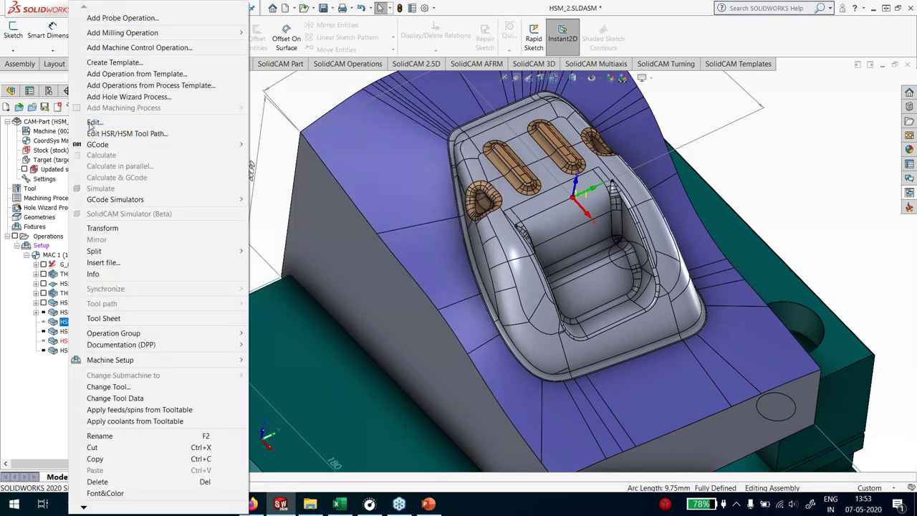
click(92, 122)
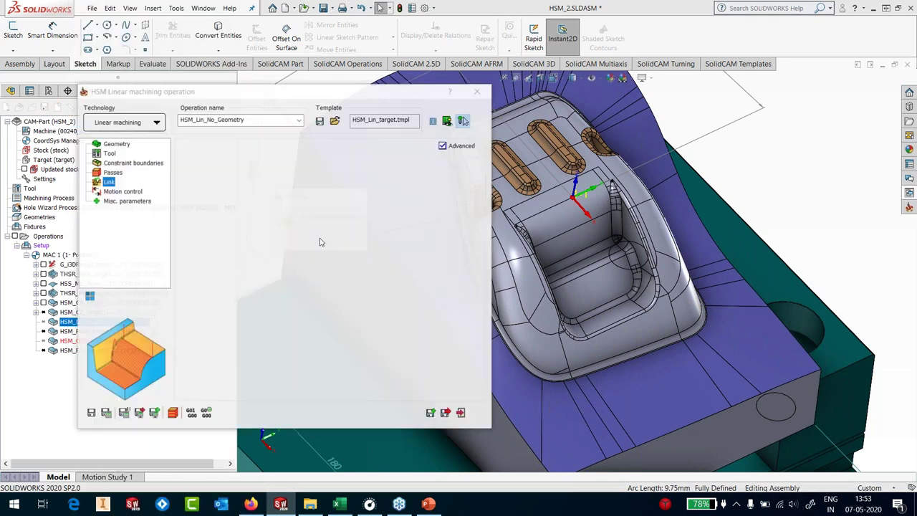
click(320, 239)
click(296, 185)
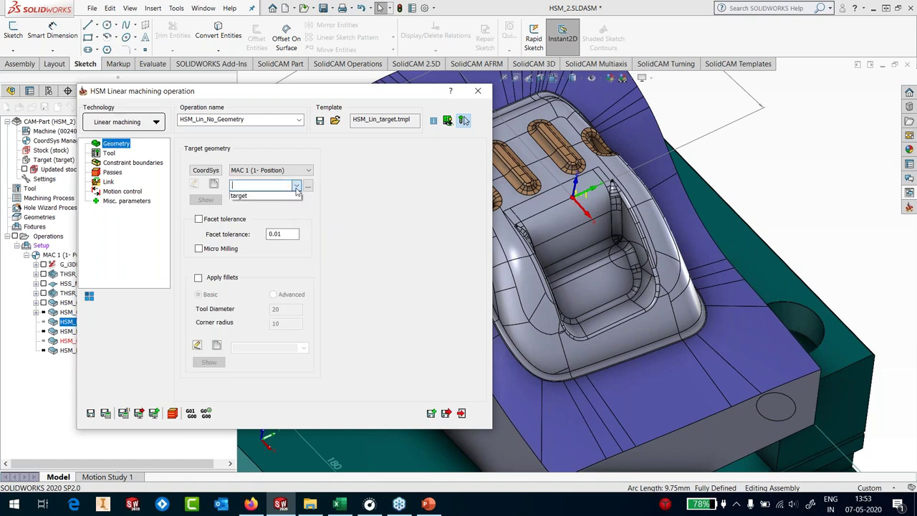
click(290, 196)
Step: Choose contour2 as the linear operation's constraint boundary
click(108, 154)
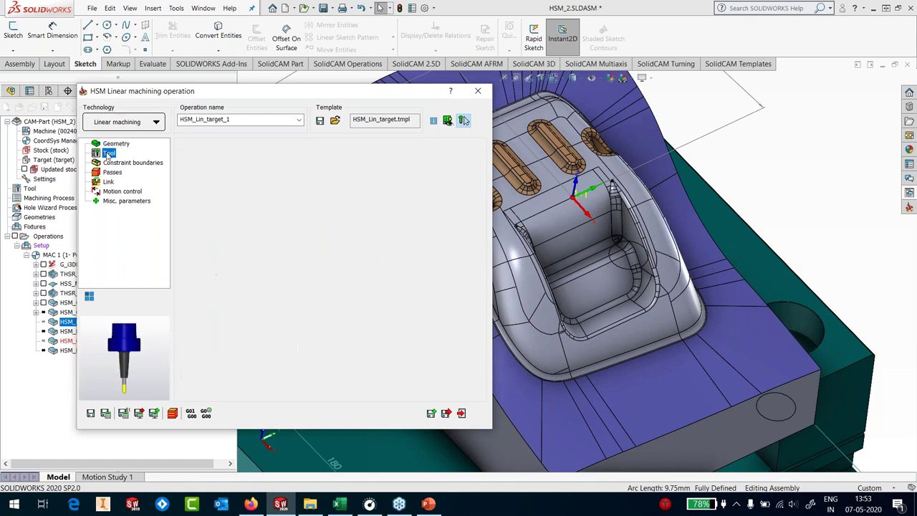
click(121, 164)
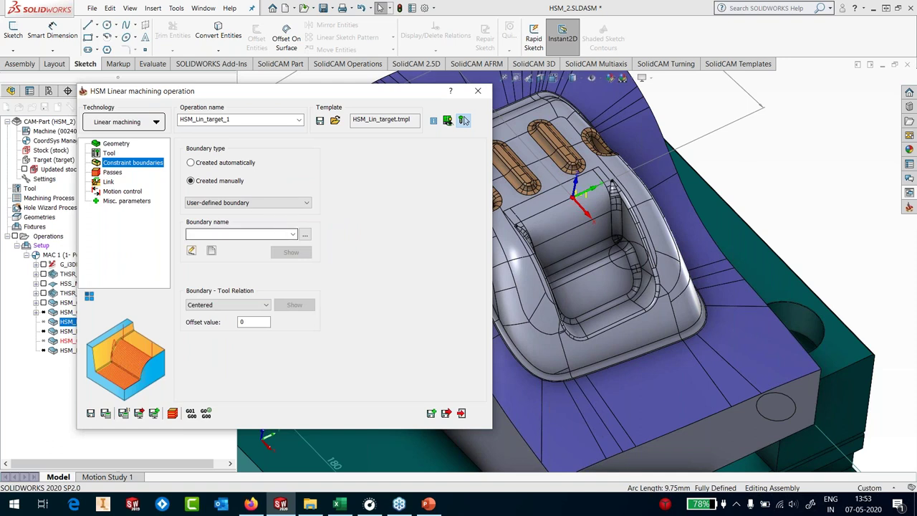
click(36, 315)
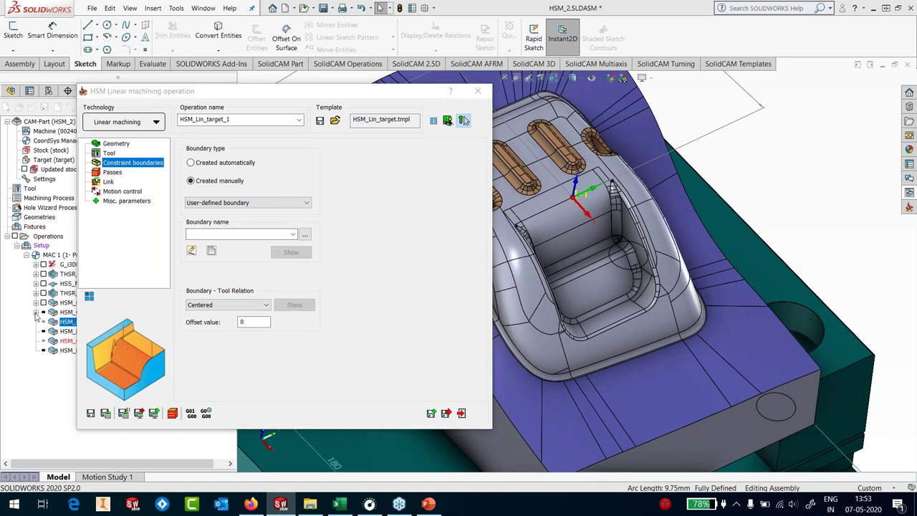
drag(143, 92, 193, 92)
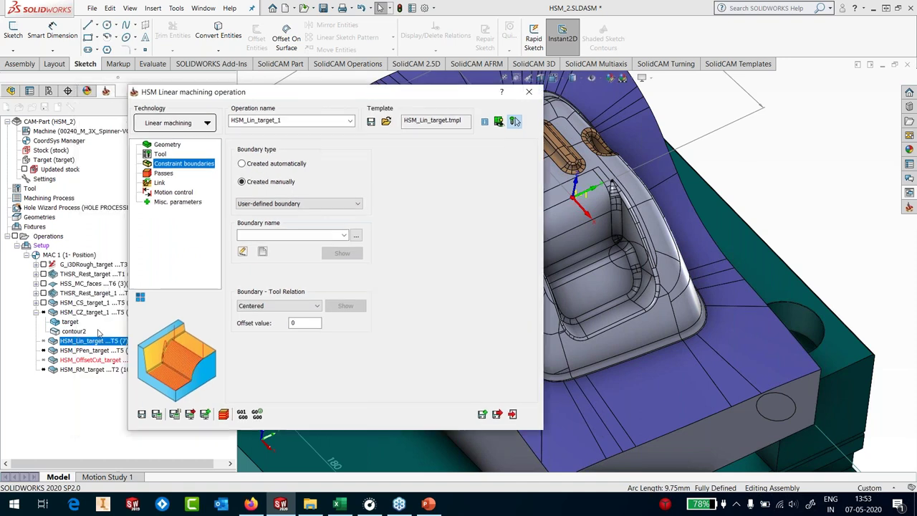
click(344, 237)
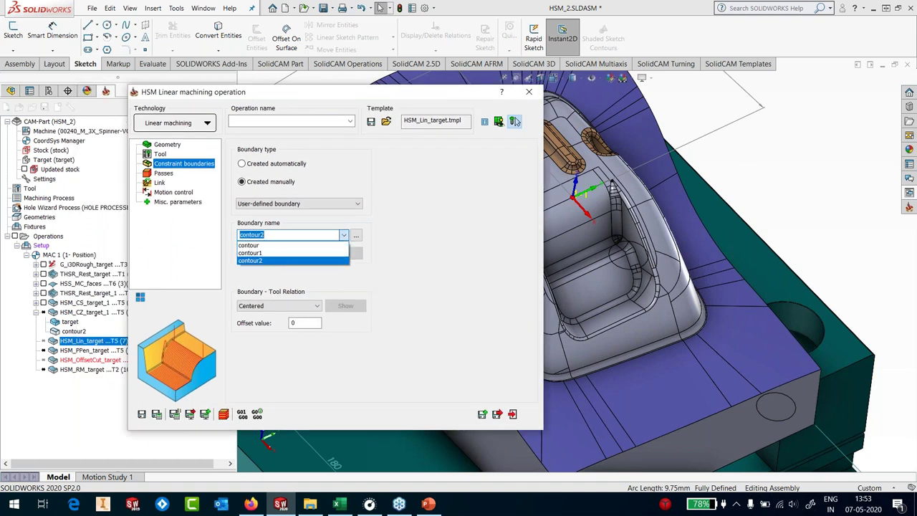
click(278, 261)
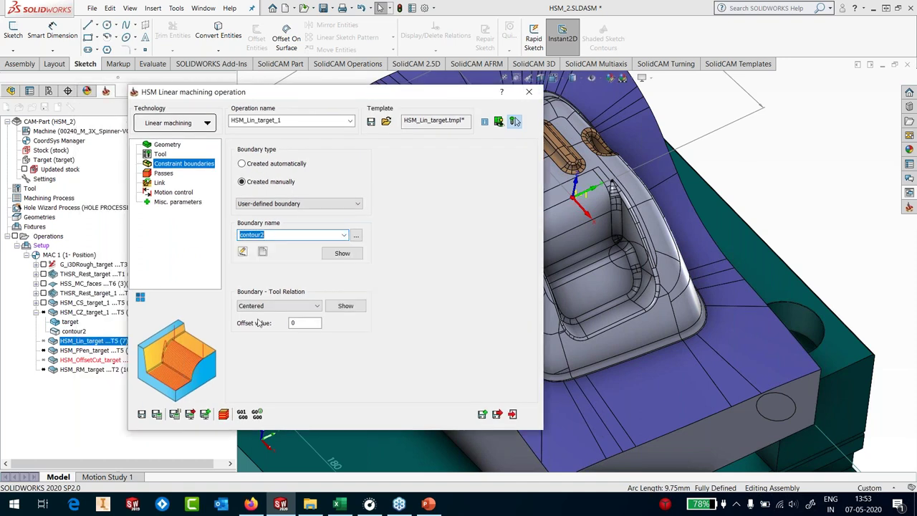
Step: Review the 45° cutting angle and angle limits, then save and exit HSM_Lin_target_1
click(164, 174)
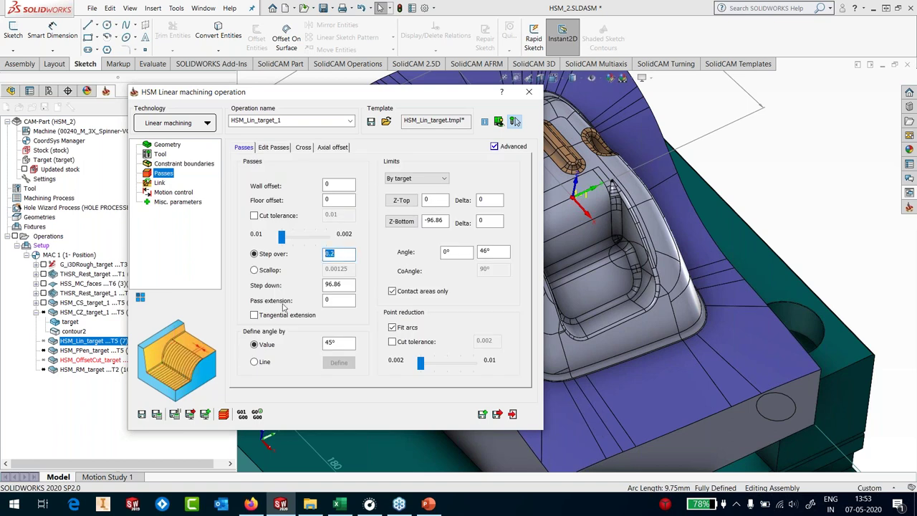
click(324, 342)
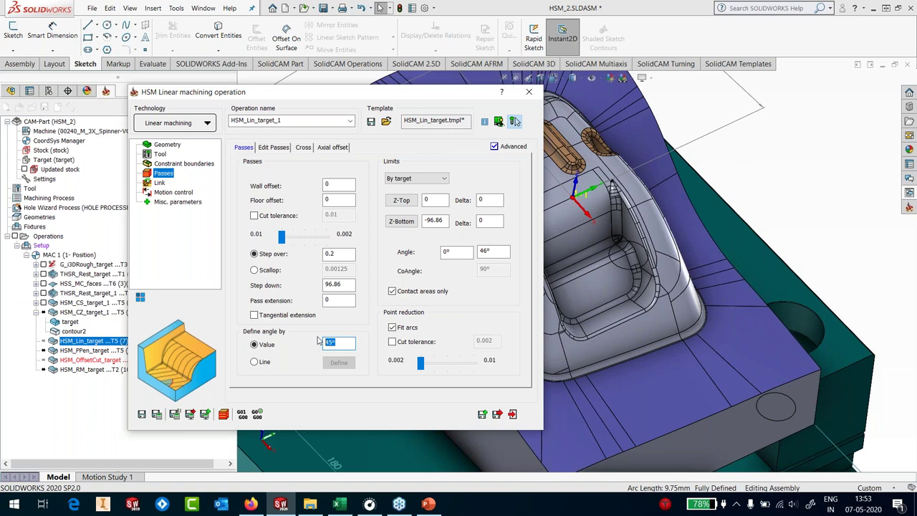
click(450, 252)
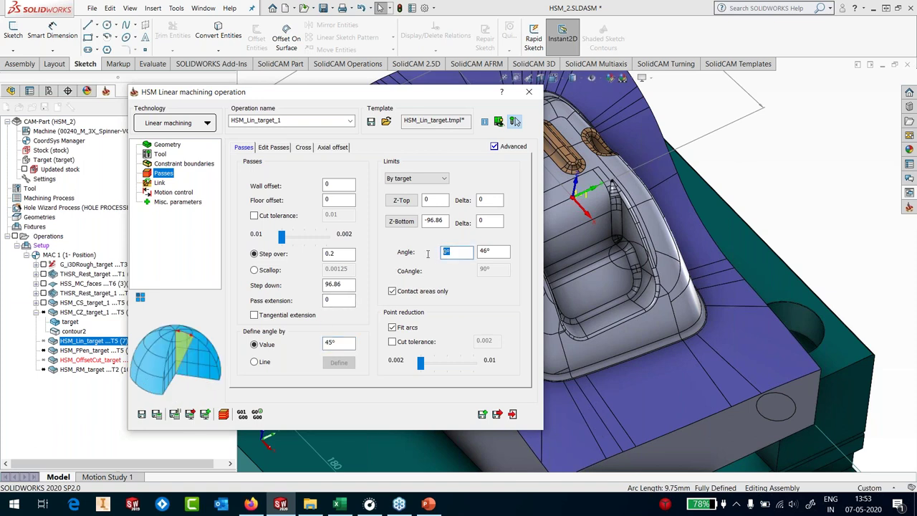
click(506, 251)
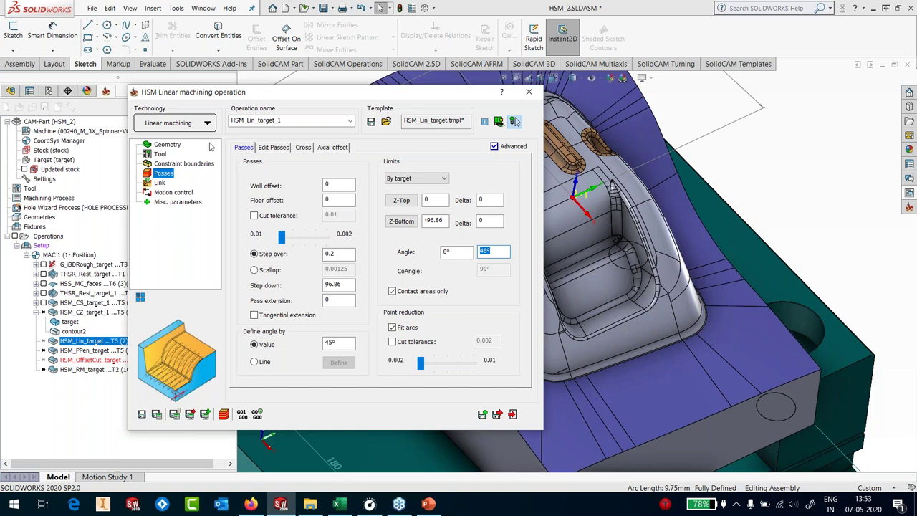
click(159, 184)
click(142, 414)
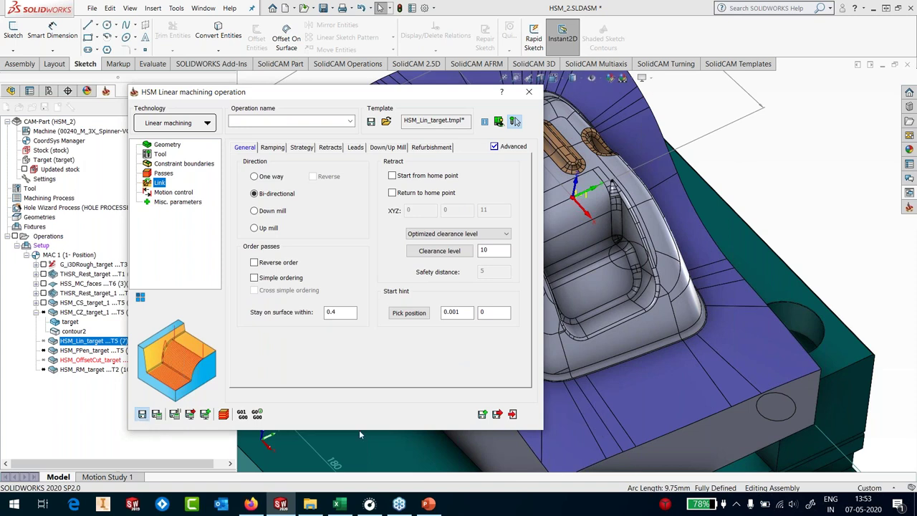
click(513, 417)
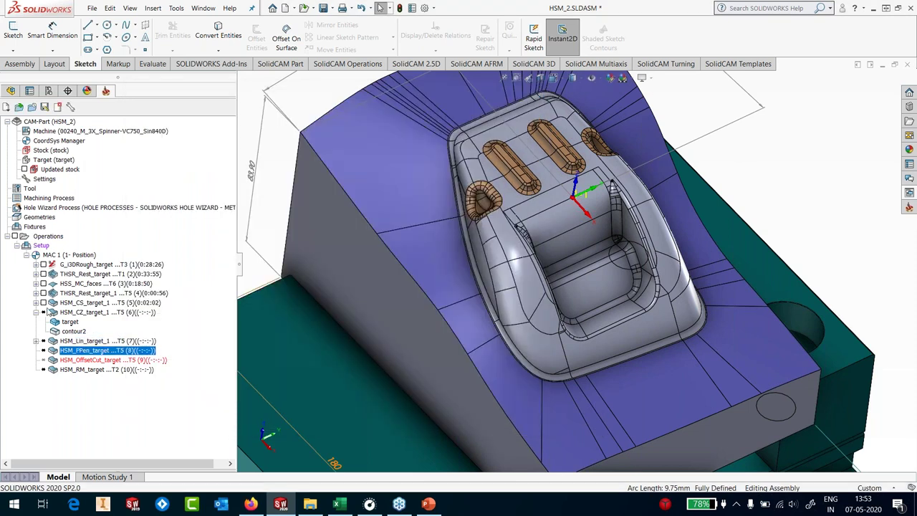
click(36, 312)
Step: Edit the HSM_PPen_target pencil operation and set its geometry to 'target'
right_click(96, 331)
click(123, 122)
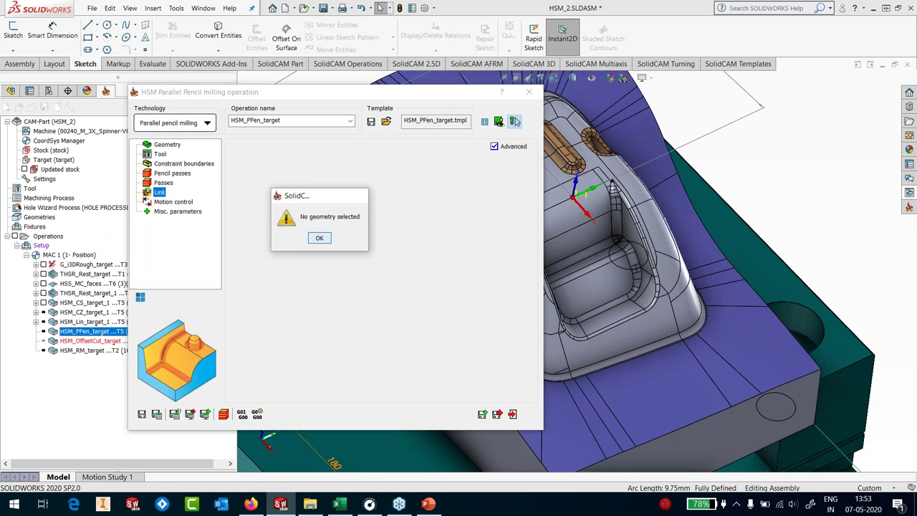
click(320, 238)
click(337, 186)
click(335, 197)
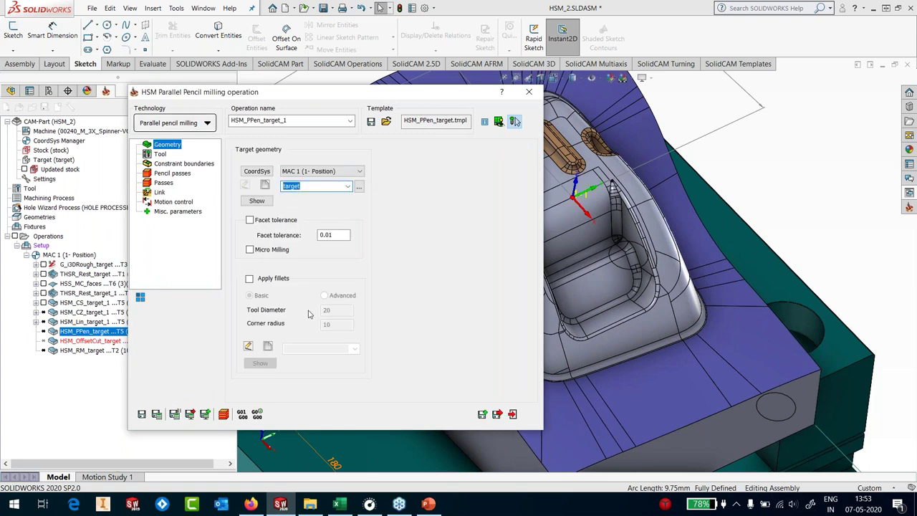
Step: Set Limit offsets number to 5 on the Passes page, then save and exit
click(159, 155)
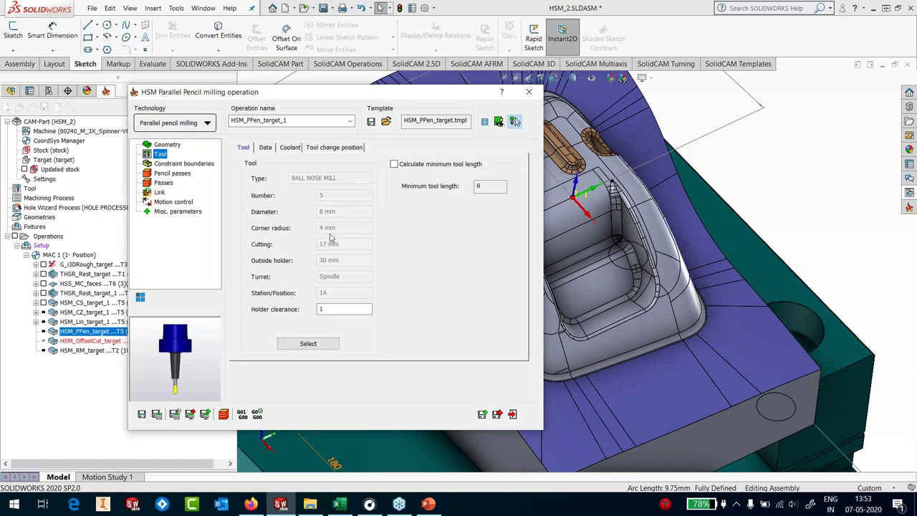
click(164, 183)
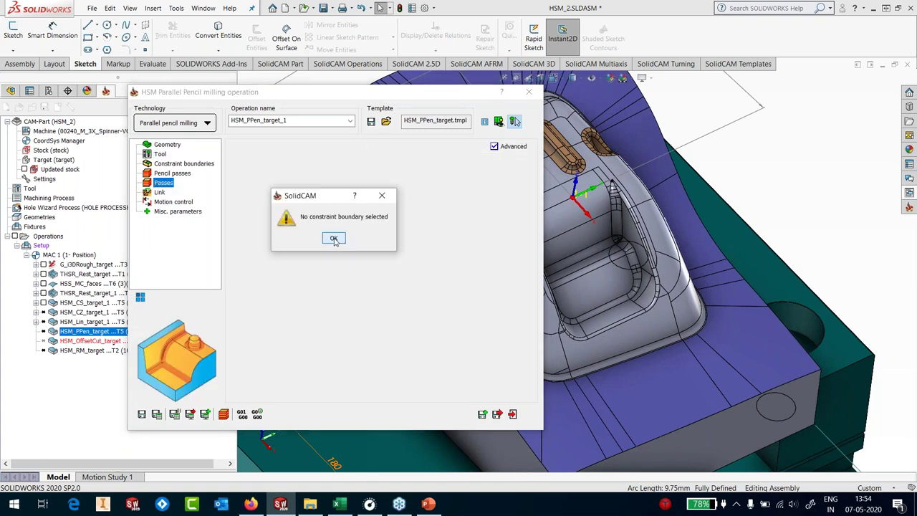
click(333, 237)
click(164, 183)
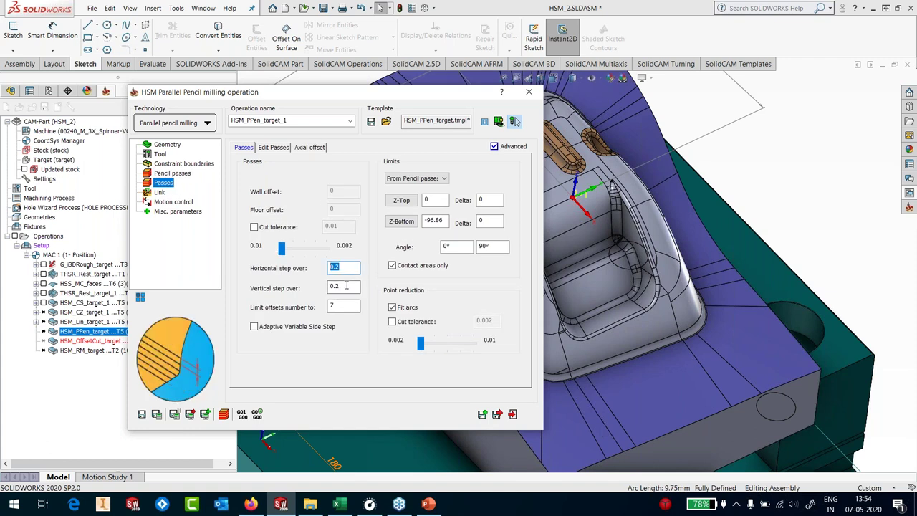
drag(342, 306, 318, 307)
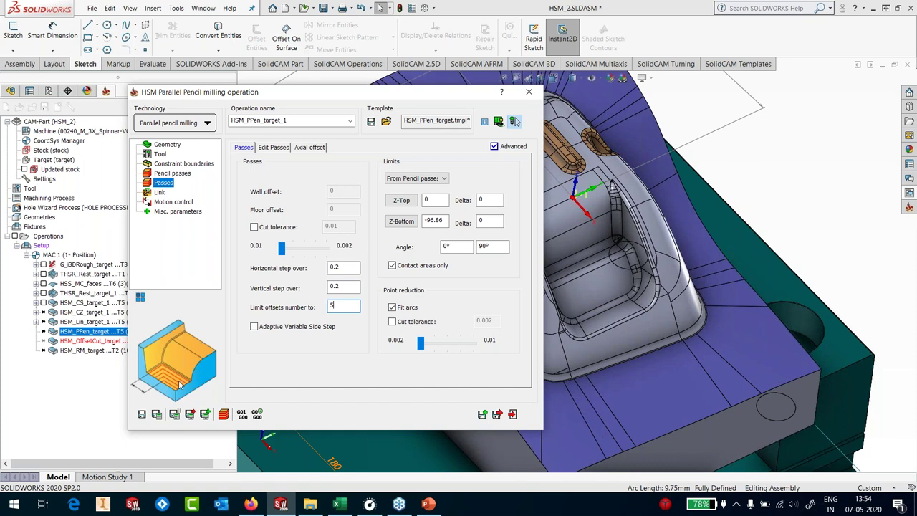
click(153, 412)
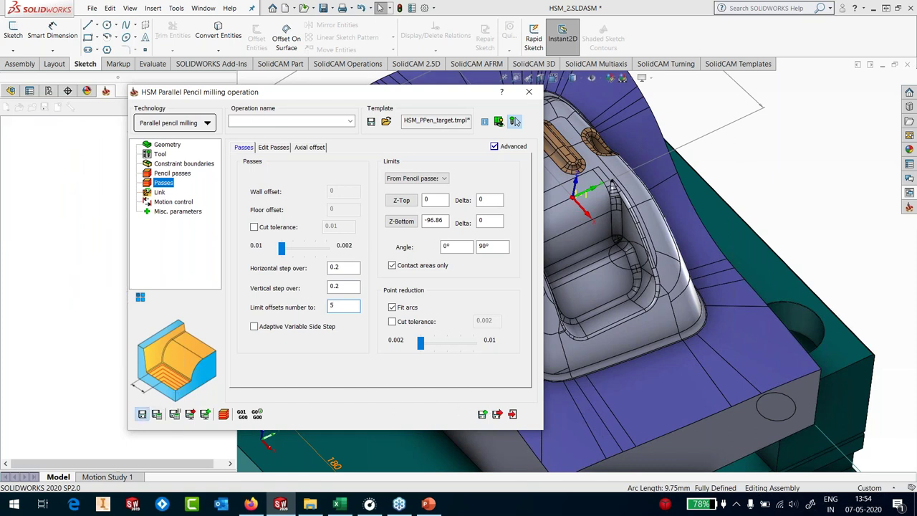
click(512, 415)
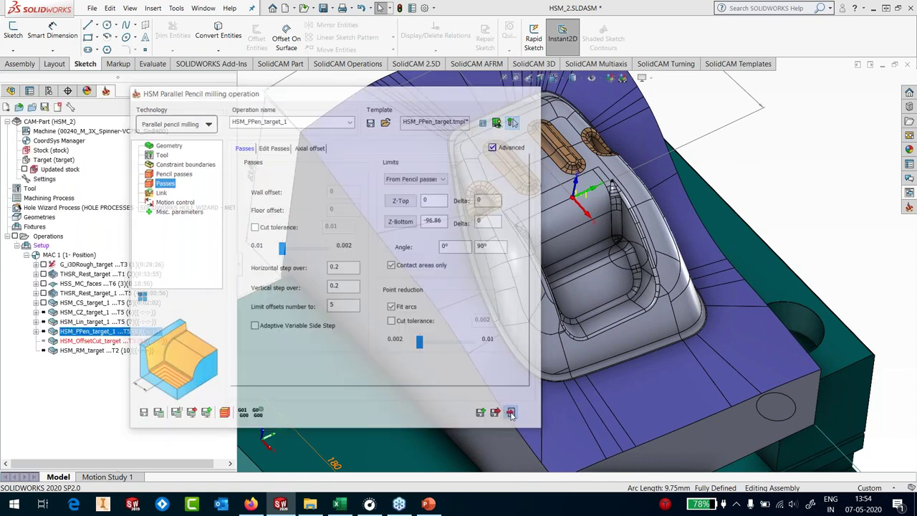
Step: Zoom the model and select the small flat face at the part's lower left
right_click(109, 341)
click(299, 99)
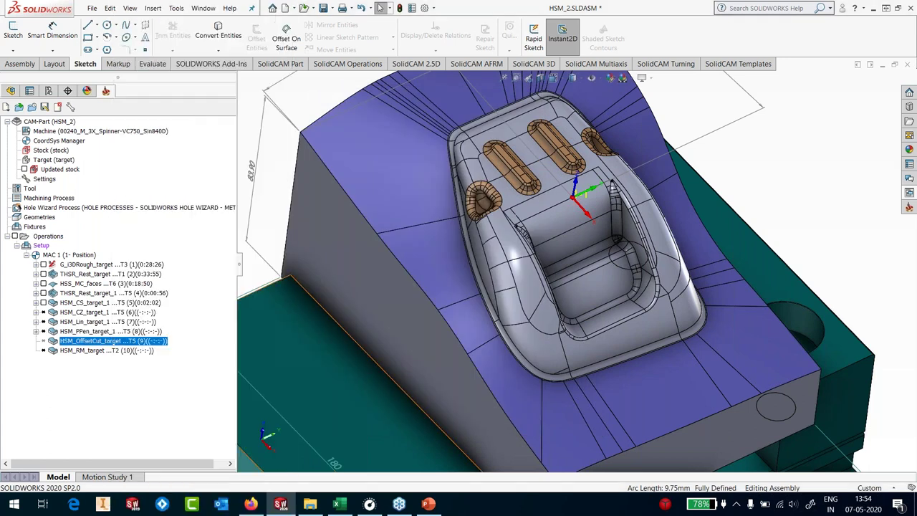
scroll(534, 309, down, 4)
click(434, 329)
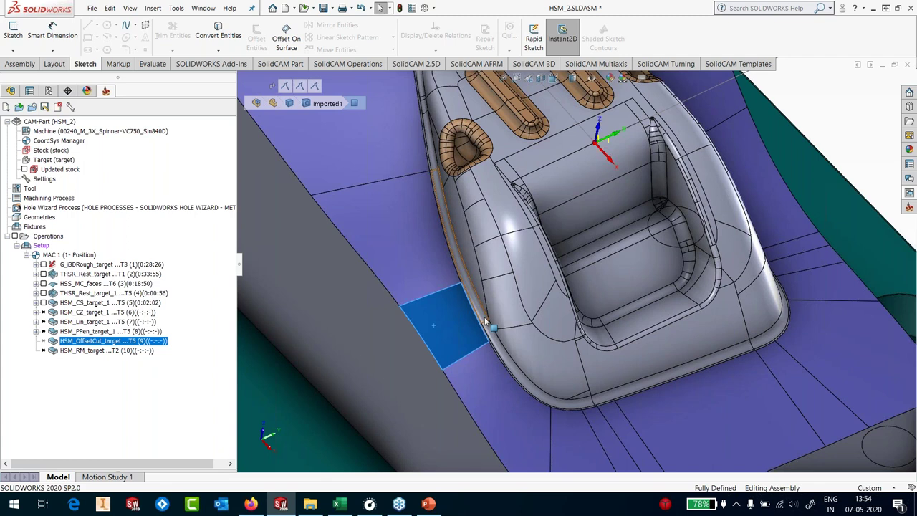
Step: Return to isometric view and edit HSM_OffsetCut_target with 'target' as its geometry
key(ctrl+7)
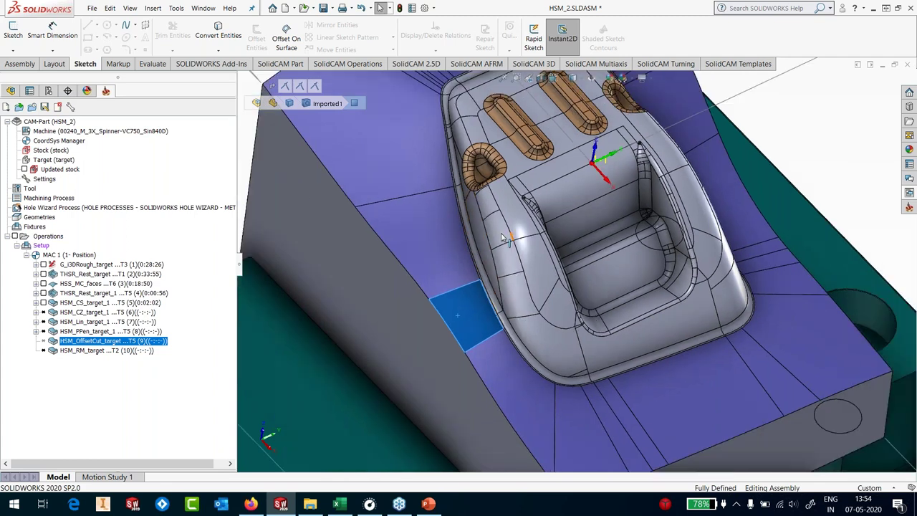
right_click(106, 346)
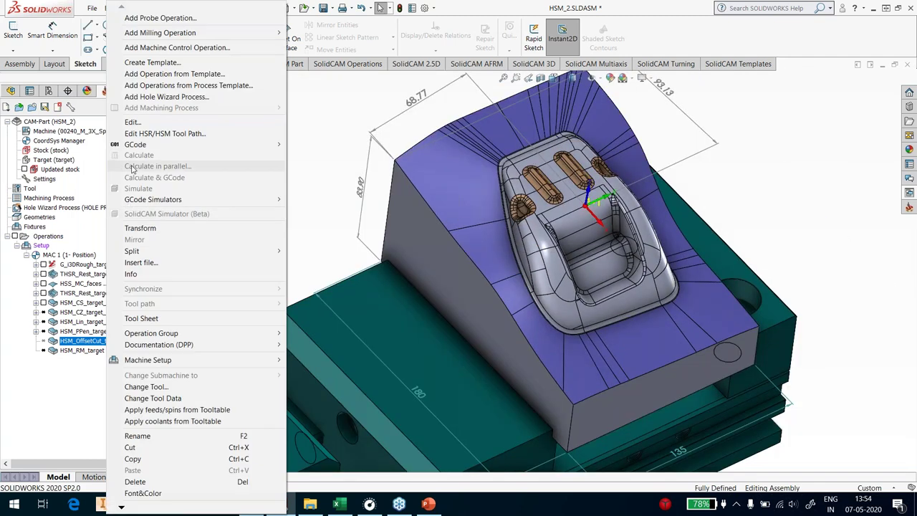
click(141, 123)
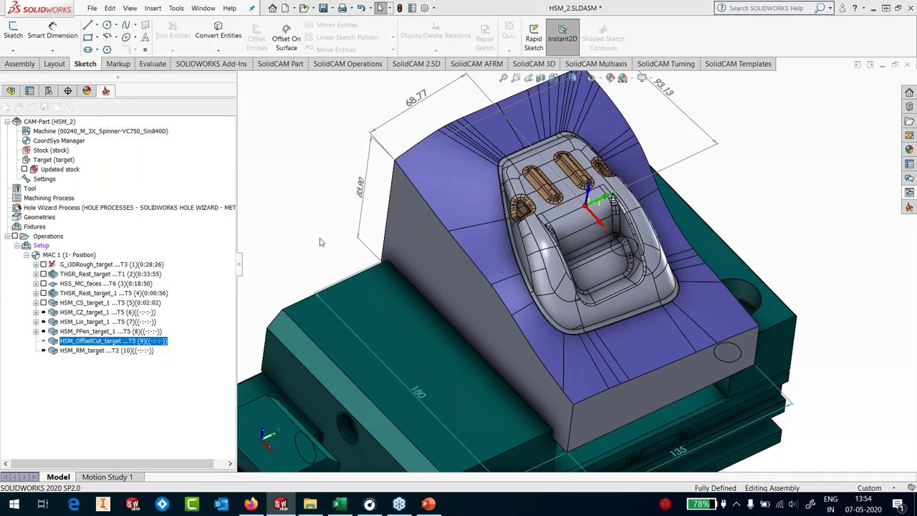
click(318, 237)
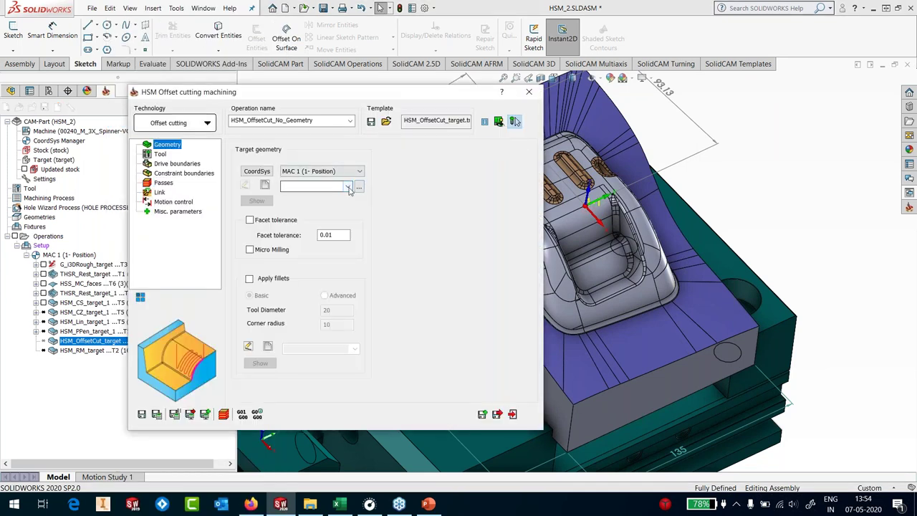
click(348, 187)
click(294, 196)
Step: Define a new contour3 drive boundary from the chained outline around the part
click(188, 164)
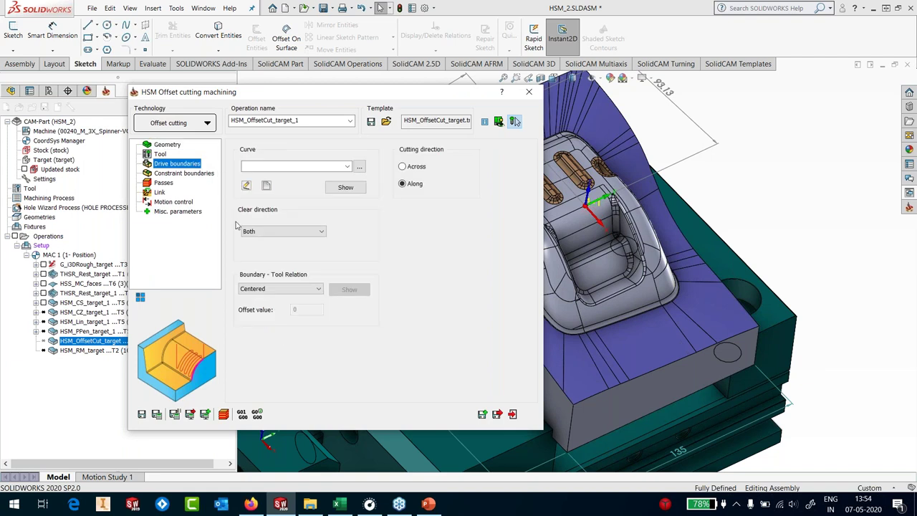
click(267, 185)
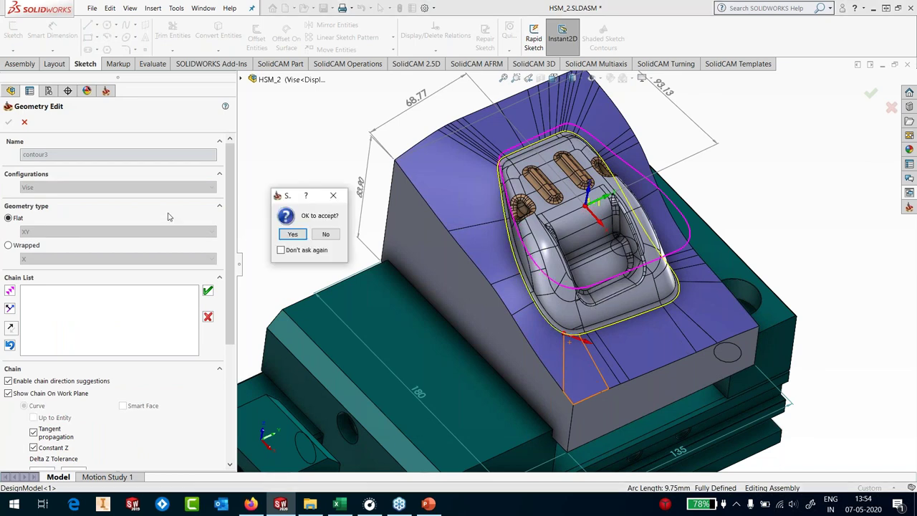
click(293, 235)
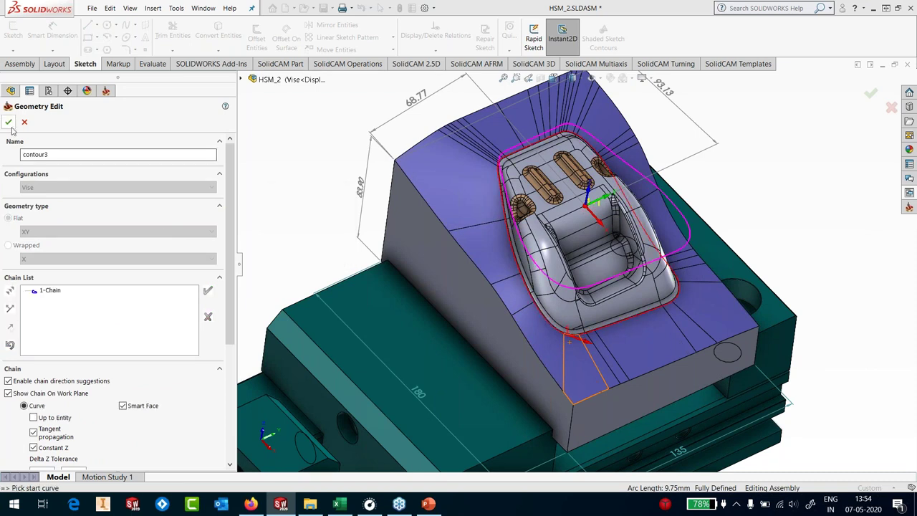
click(8, 122)
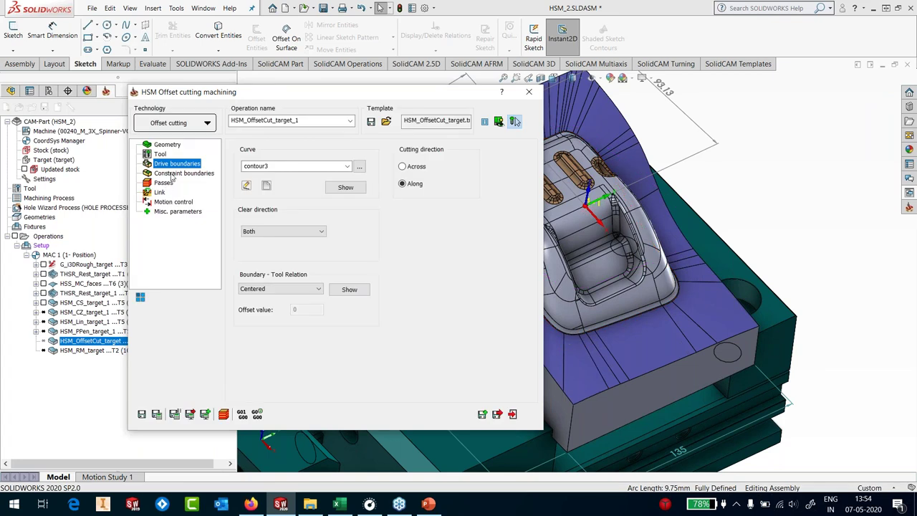
click(176, 174)
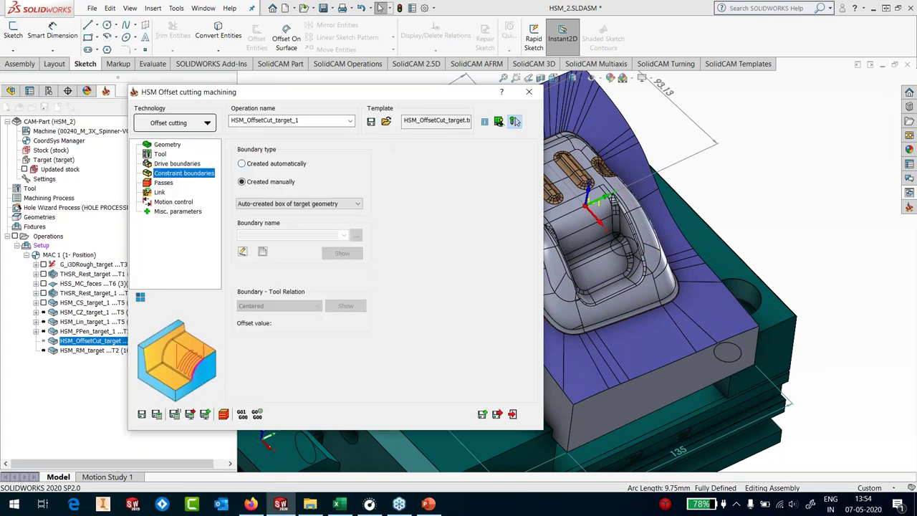
Step: On the Passes page, set right clear offset to 0 and left clear offset to -3
click(165, 183)
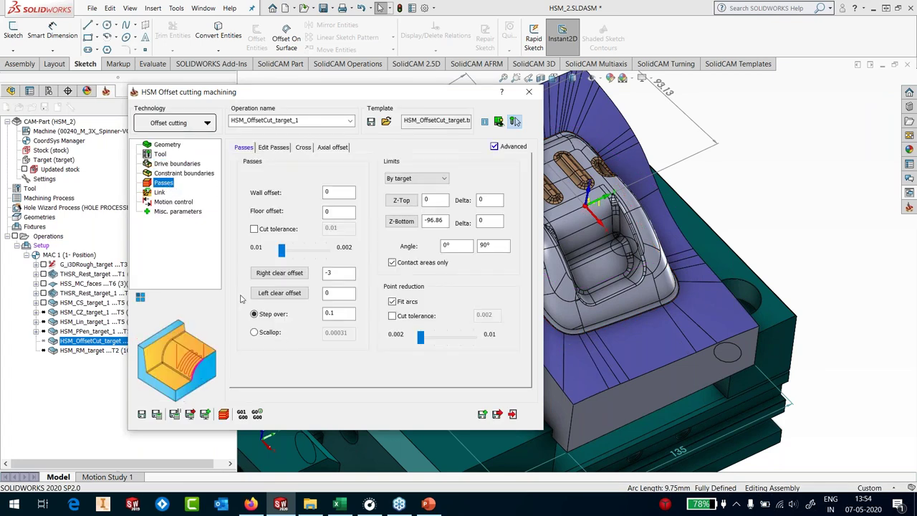
click(325, 272)
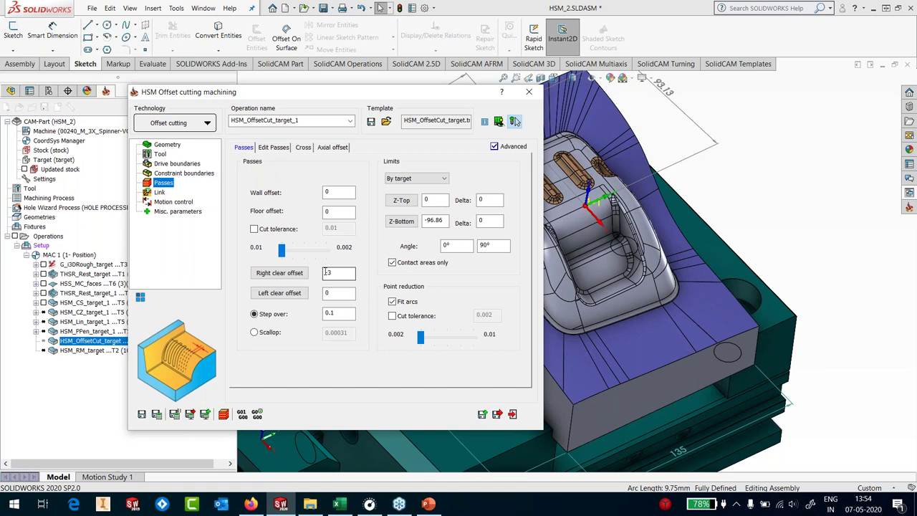
drag(347, 273, 198, 293)
text(0)
key(Tab)
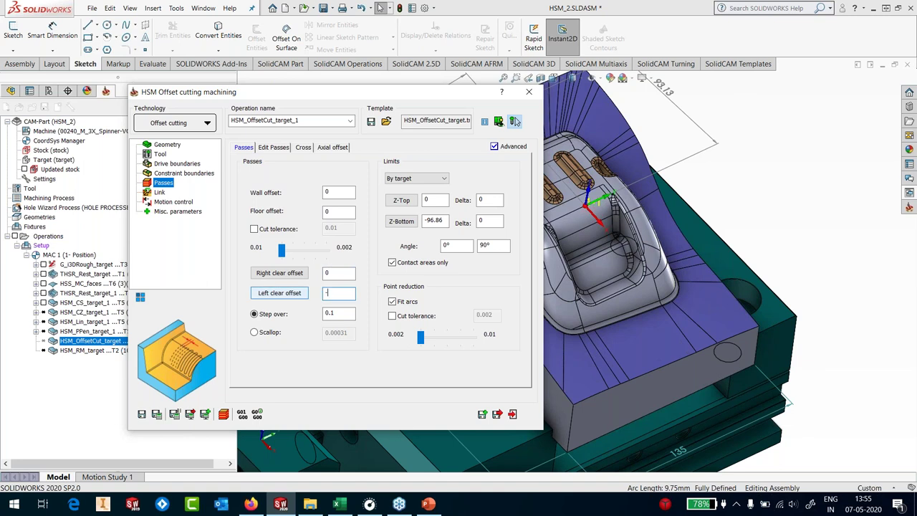
key(Tab)
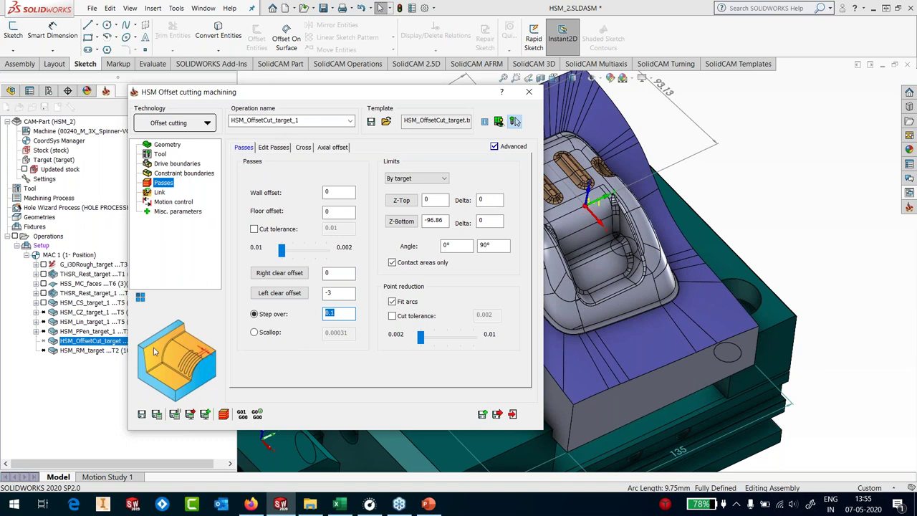
Step: Check the Link page, then save and exit the offset cutting operation
click(160, 192)
click(142, 415)
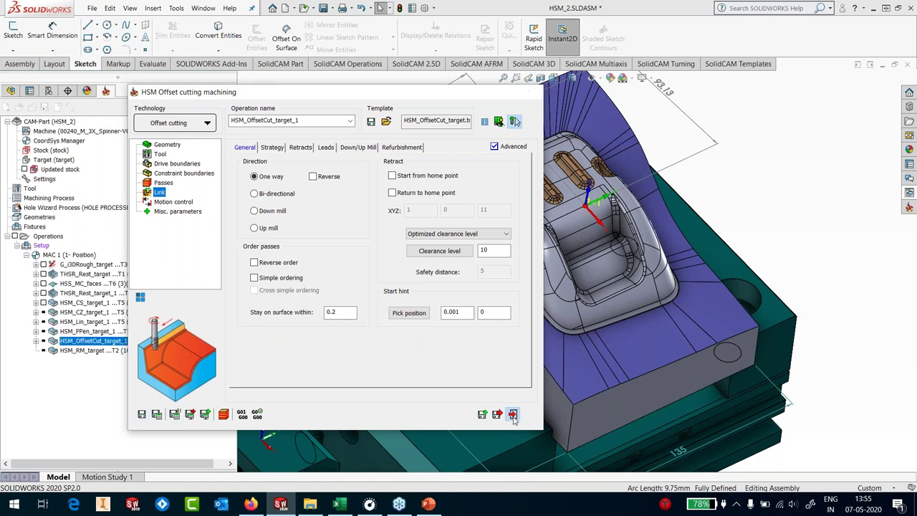
click(514, 415)
right_click(100, 350)
Step: Edit the rest machining operation and choose 'target' as its machining geometry
click(100, 122)
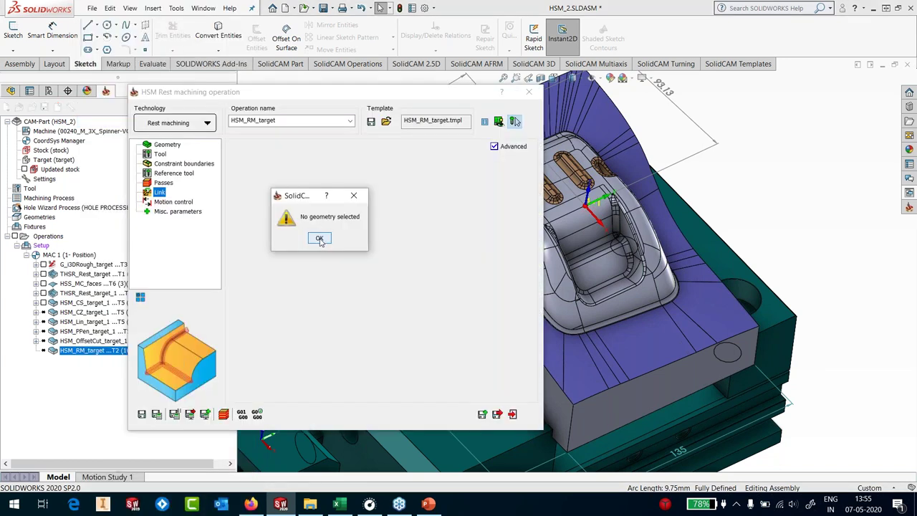
click(319, 239)
click(347, 186)
click(332, 194)
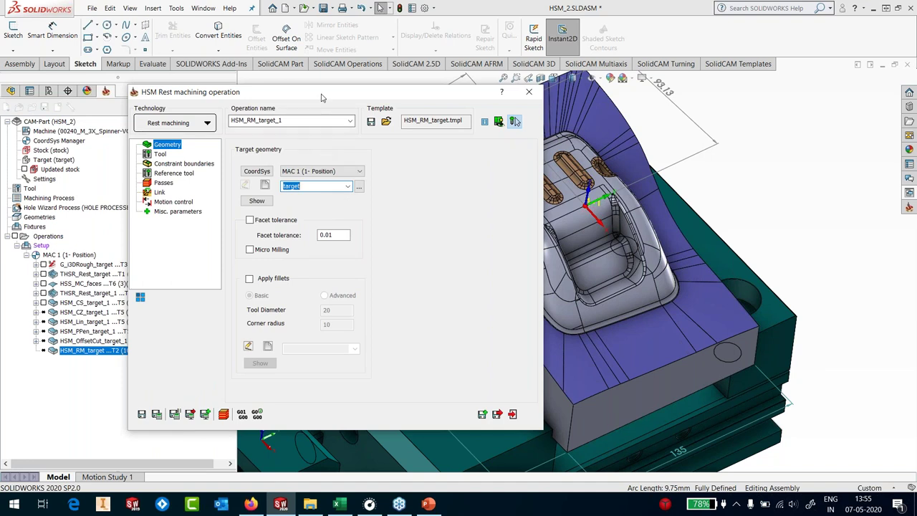
Step: Show the model's curvature colour map from the Evaluate tools
click(152, 64)
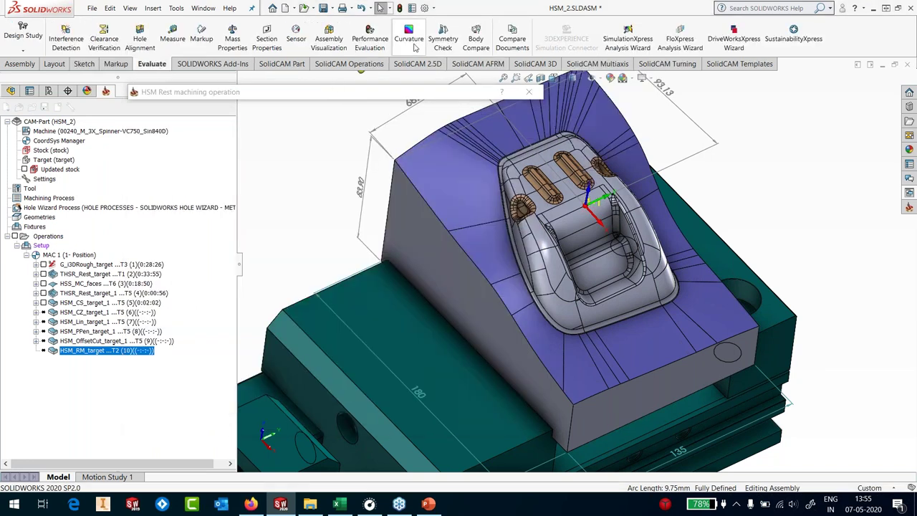
click(413, 44)
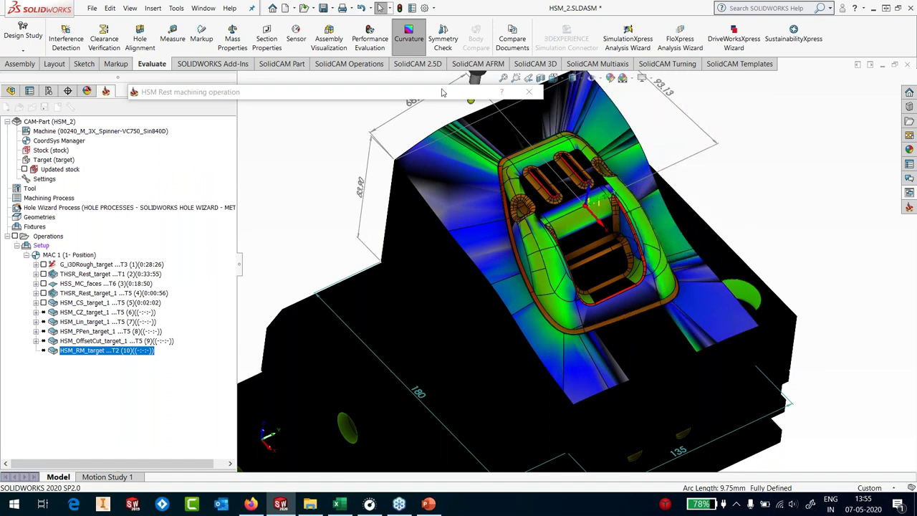
mouse_move(442, 91)
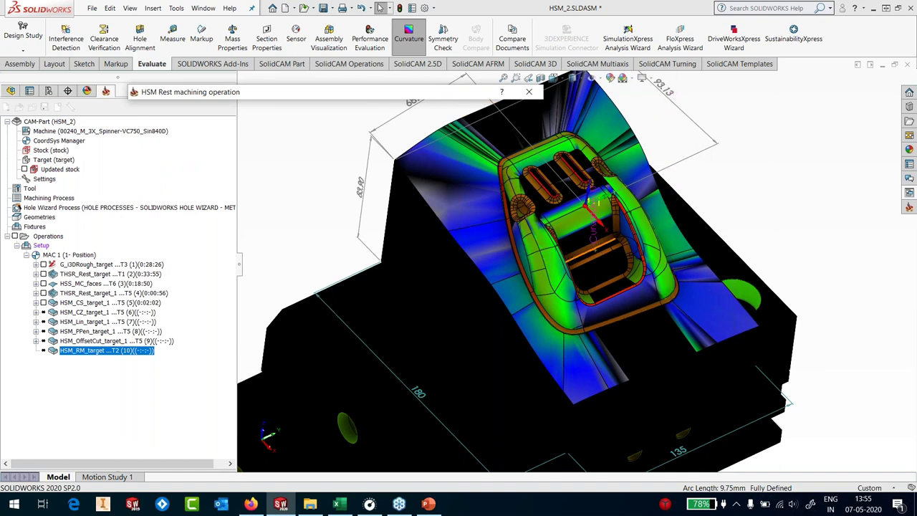
scroll(593, 249, up, 3)
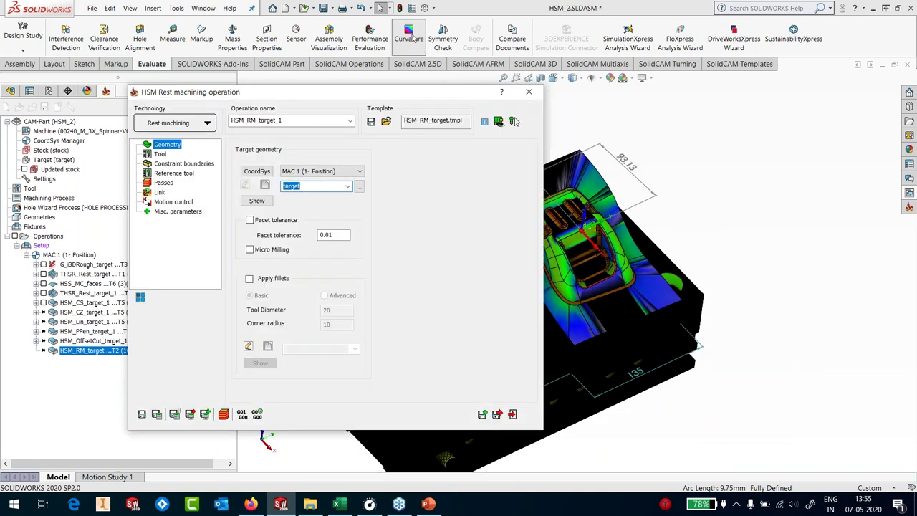
Step: Turn off the curvature map and assign tool 2, the 4 mm ball nose mill
click(408, 32)
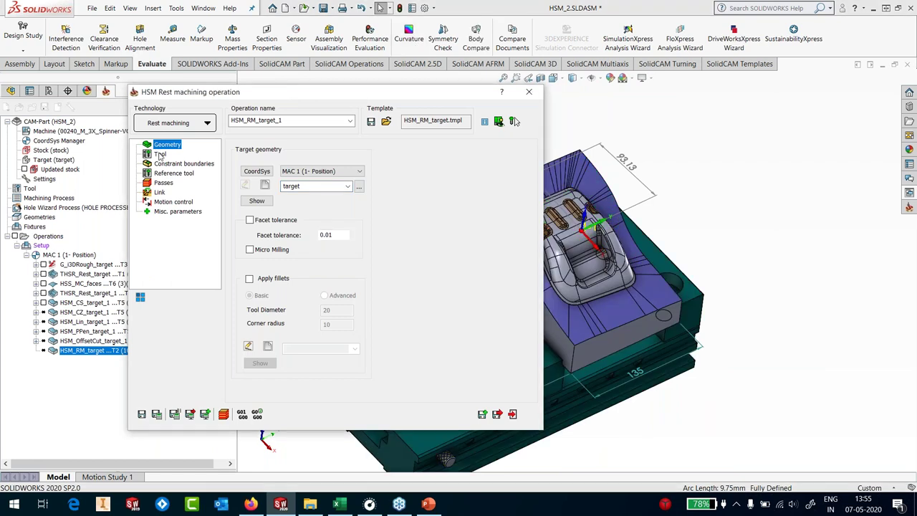
click(160, 154)
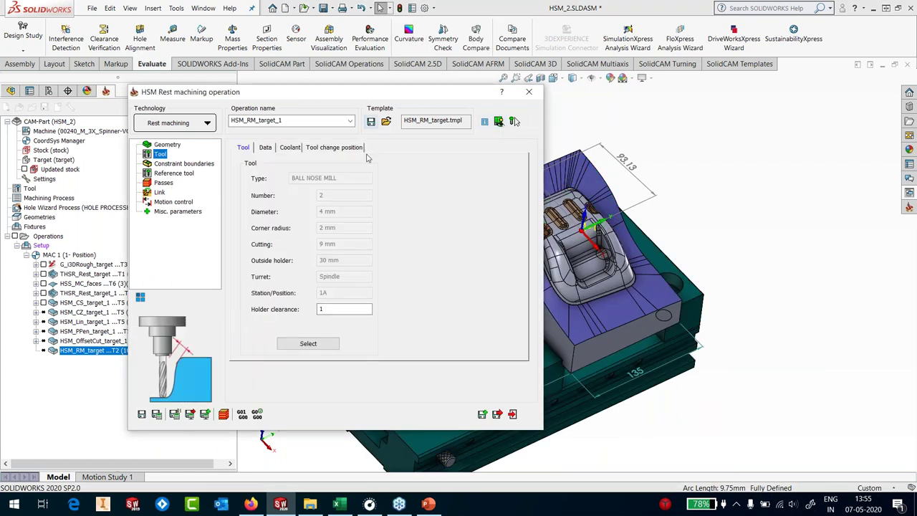
click(309, 345)
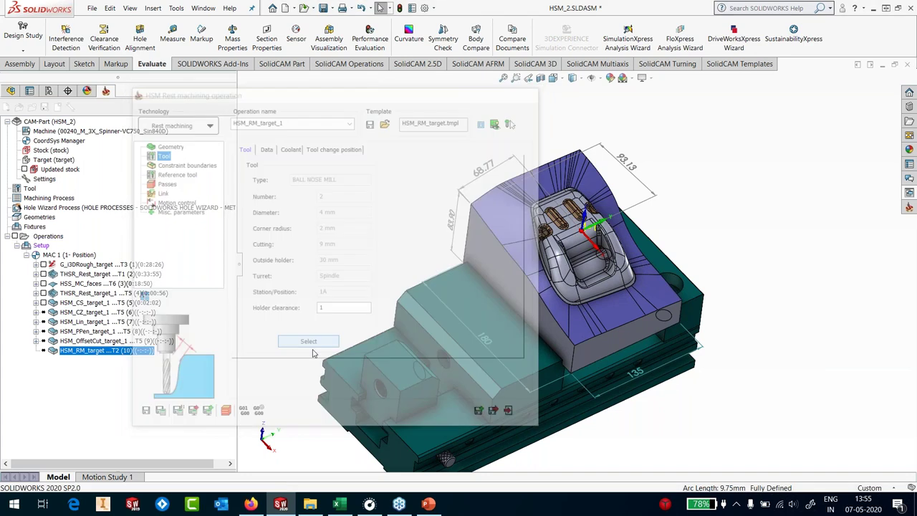
click(681, 105)
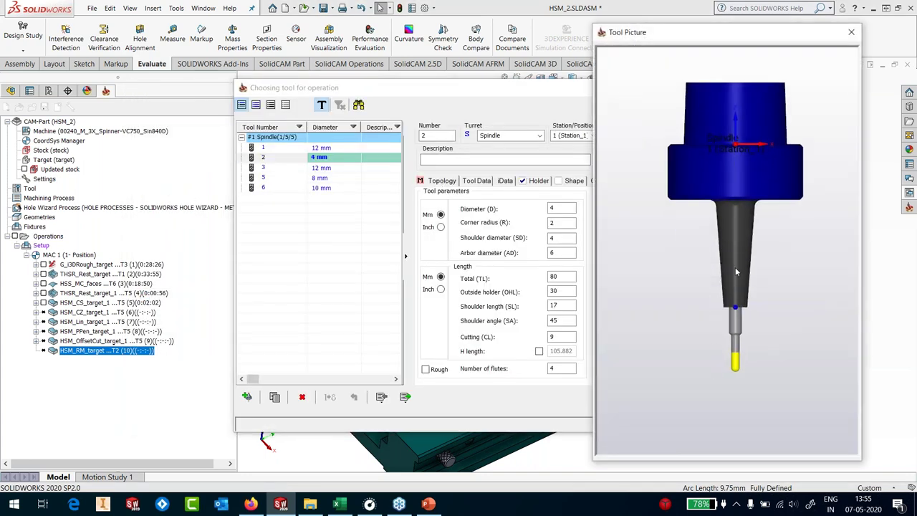
scroll(736, 272, up, 5)
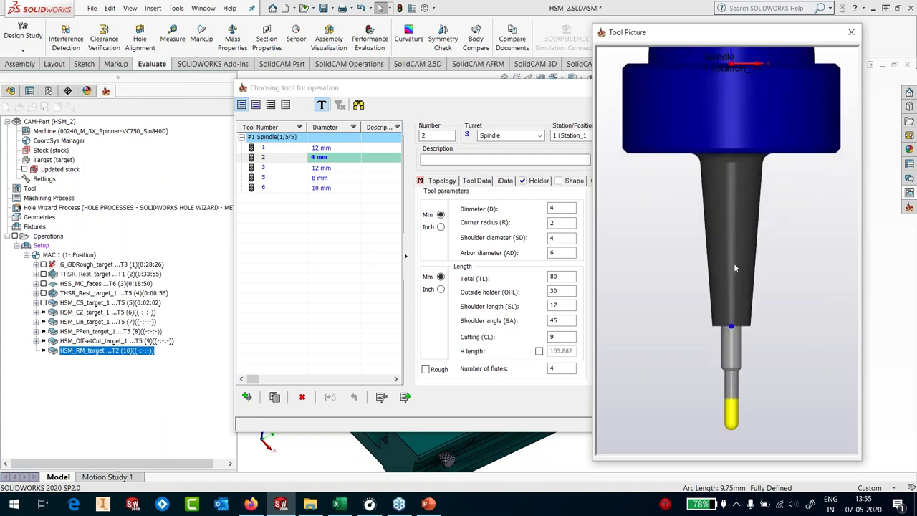
scroll(734, 268, up, 1)
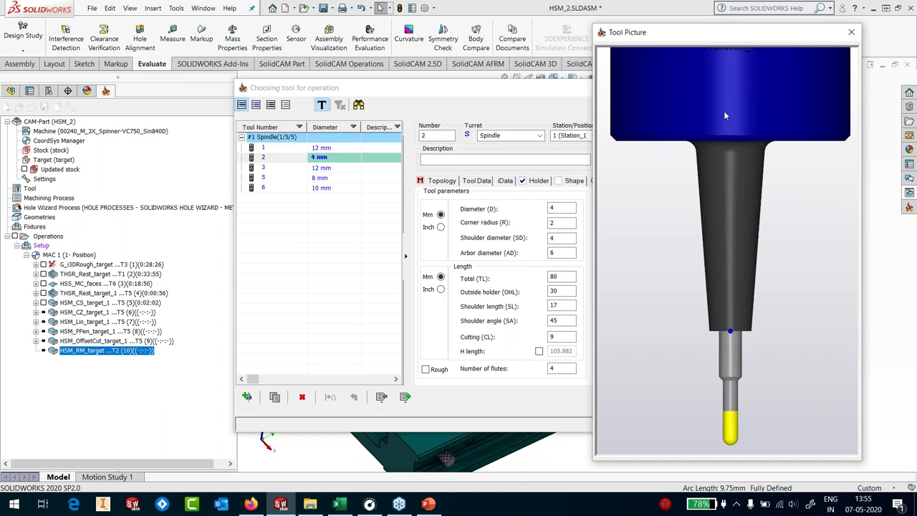
click(856, 33)
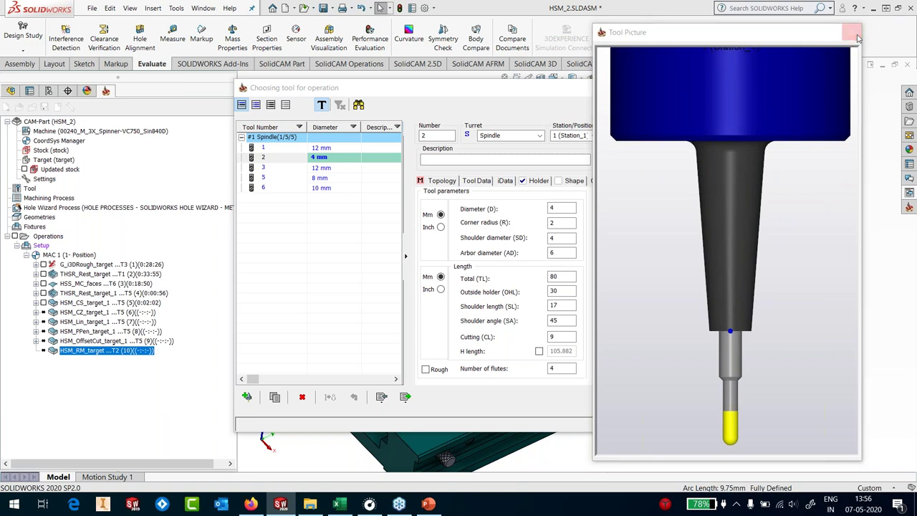
click(635, 397)
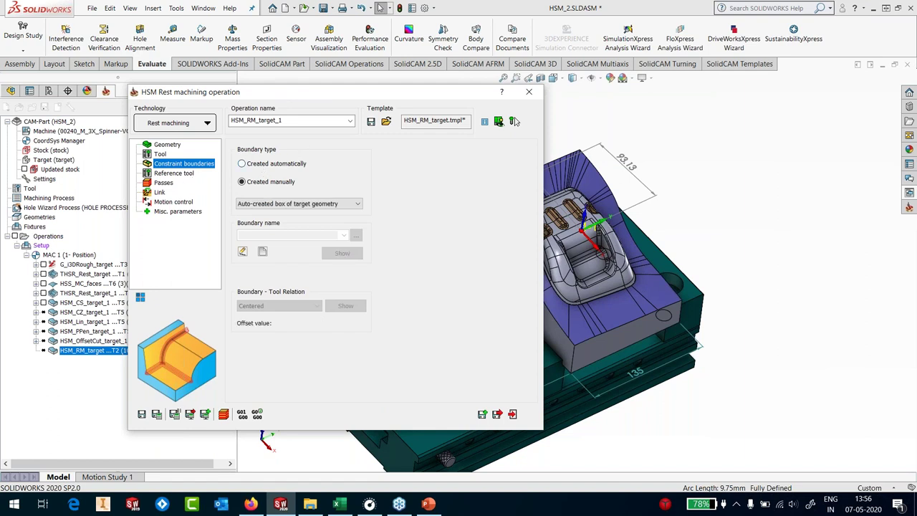
Step: Set reference tool diameter 8, step down and step over 0.15, then save and exit
click(191, 175)
key(Tab)
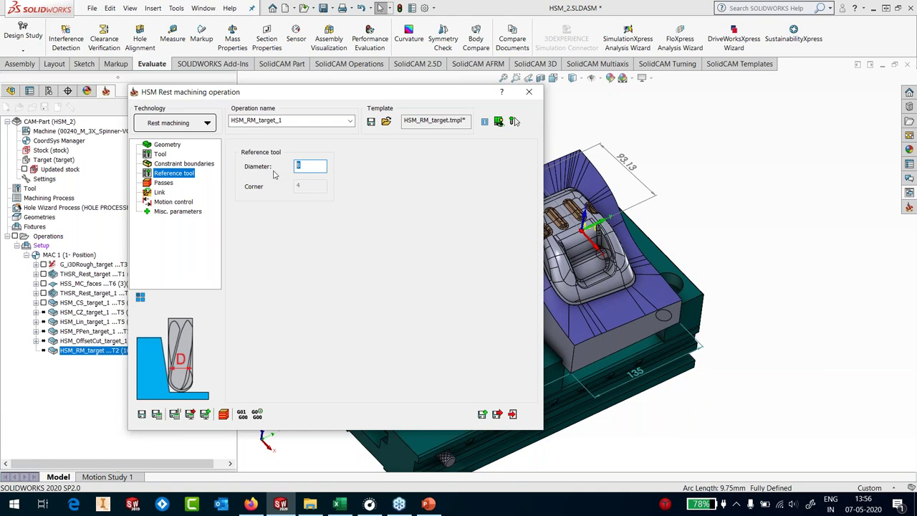
click(172, 185)
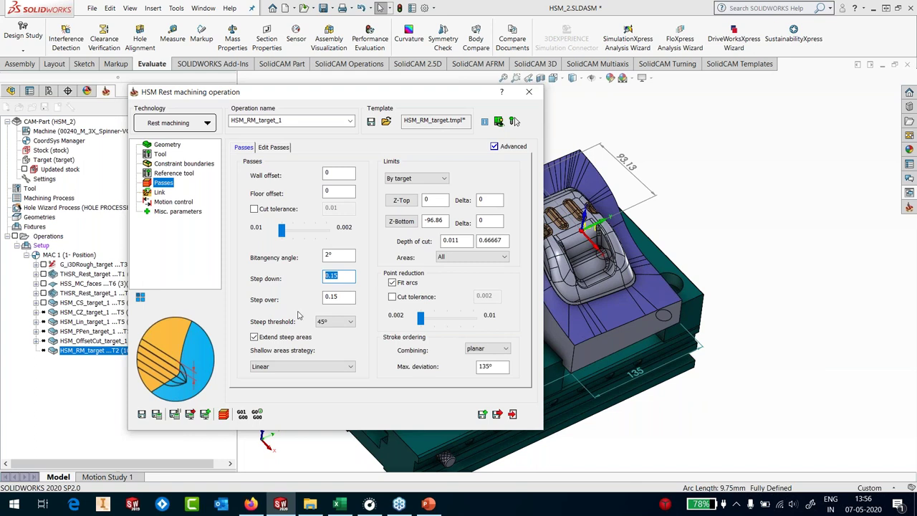
key(Tab)
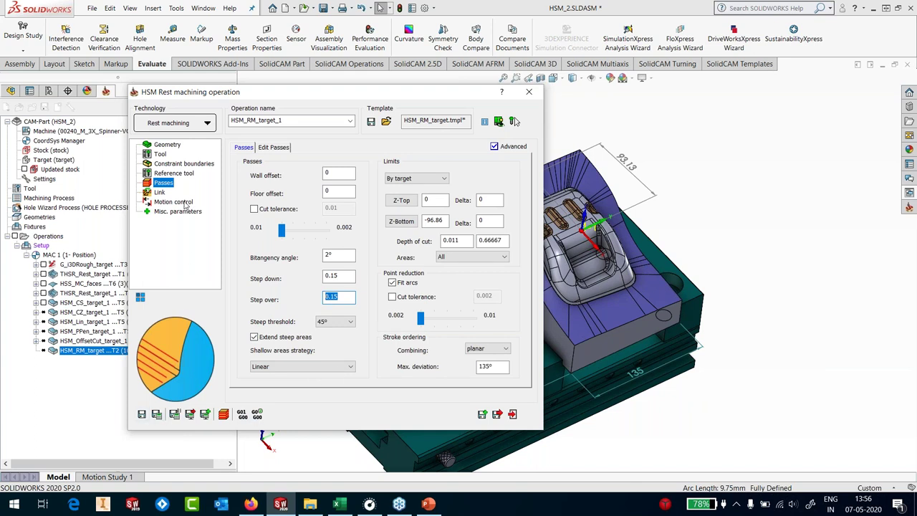
click(143, 414)
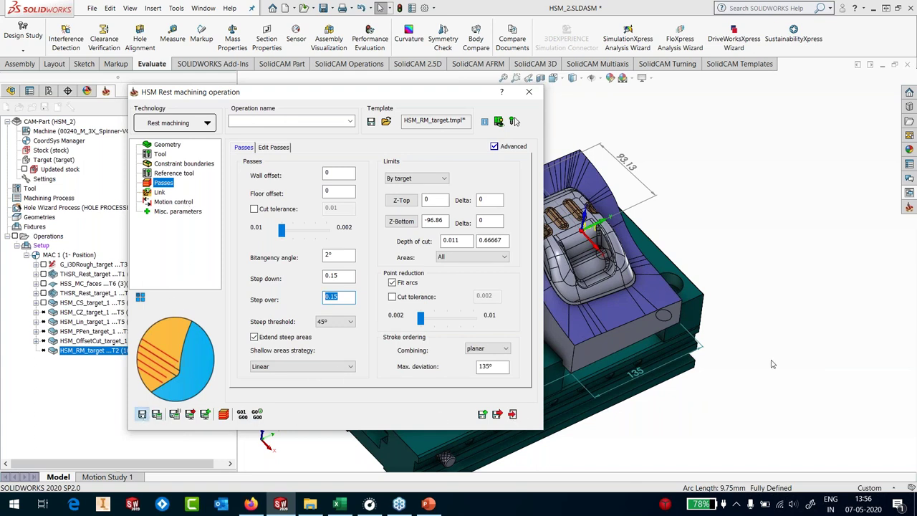
click(513, 414)
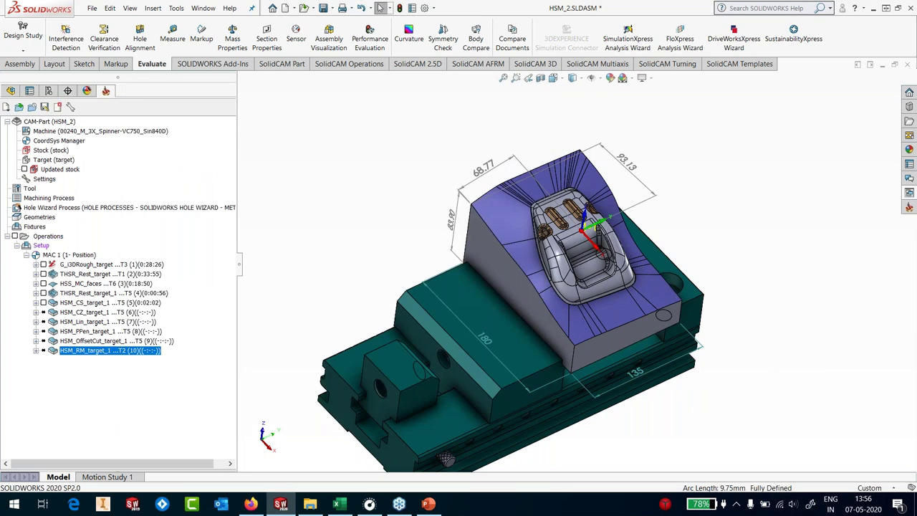
Step: Select HSM_CZ_target_1 through HSM_RM_target_1 and calculate their toolpaths
click(85, 313)
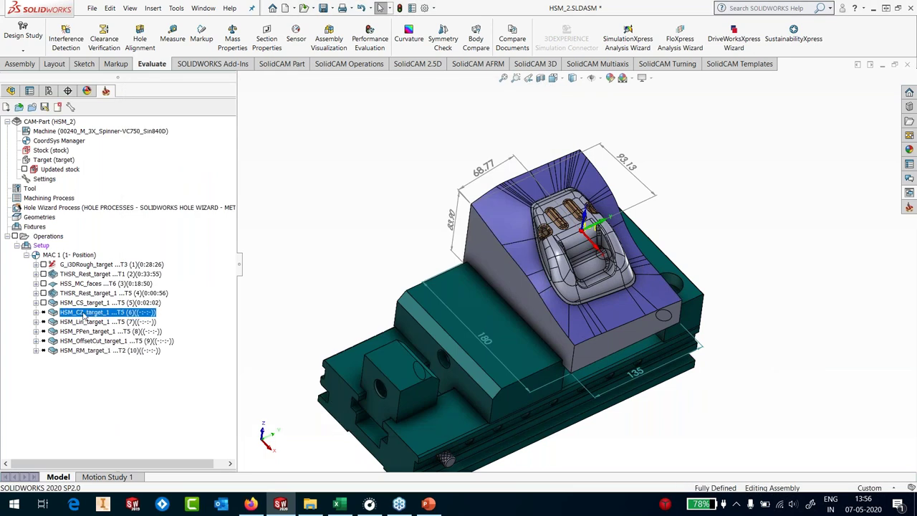
shift+click(81, 351)
right_click(81, 351)
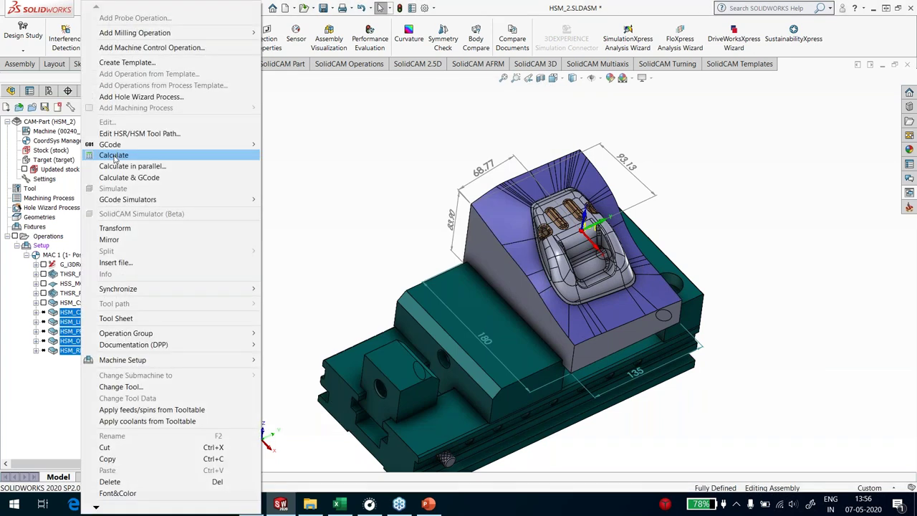
click(114, 155)
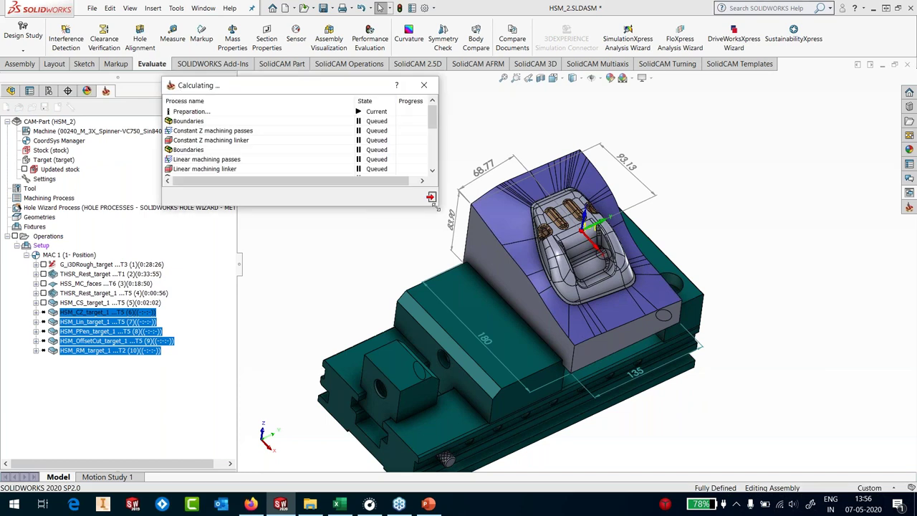
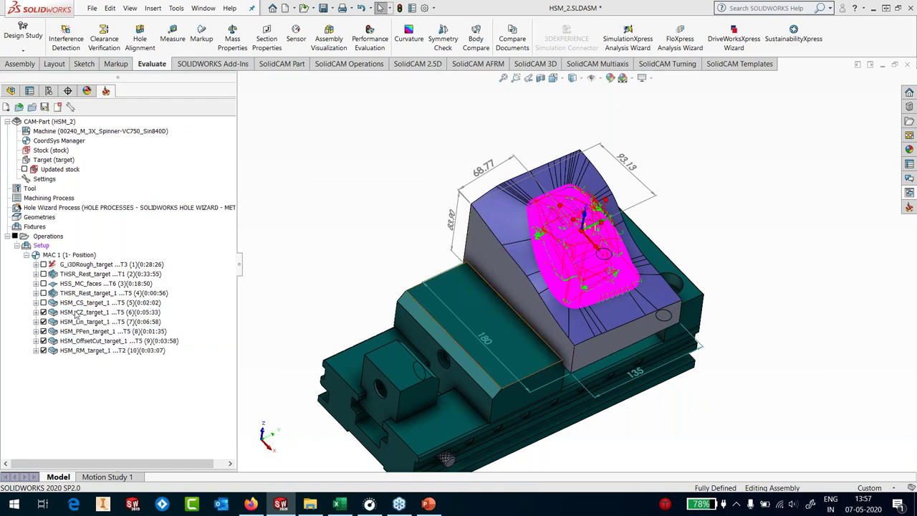
Step: Hide all toolpaths except HSM_CZ_target_1 and orbit and zoom to inspect its passes around the pocket
click(24, 237)
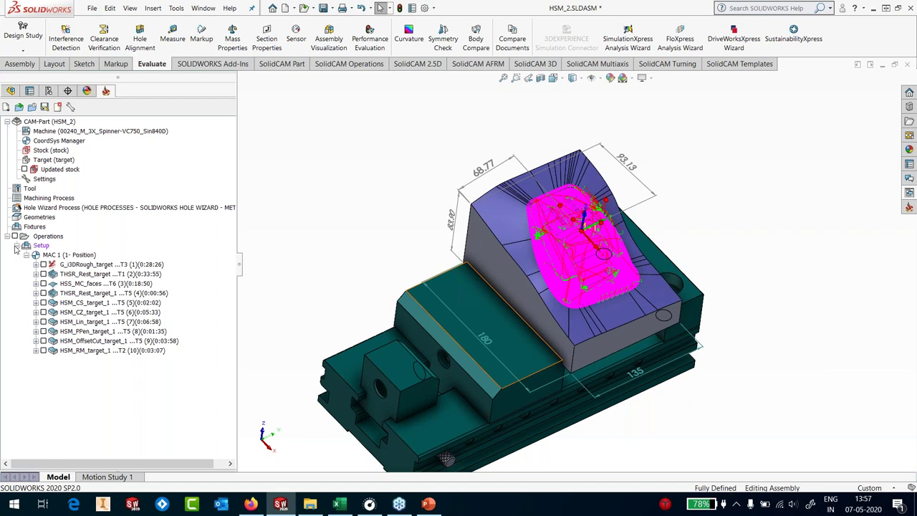
click(43, 313)
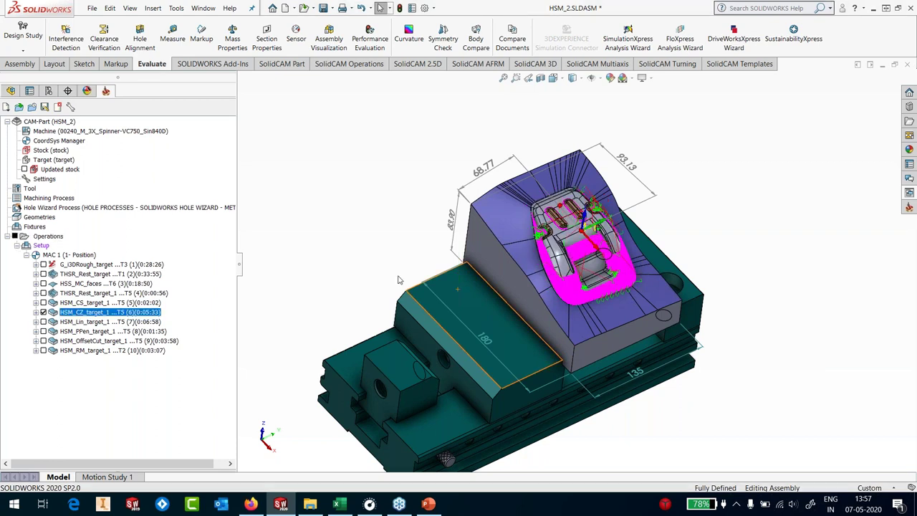
scroll(502, 223, down, 8)
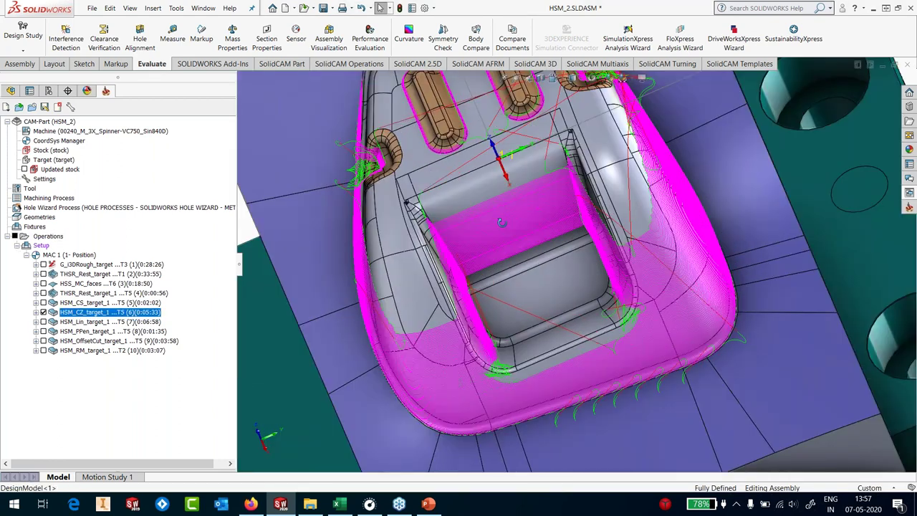
middle_drag(502, 222, 534, 213)
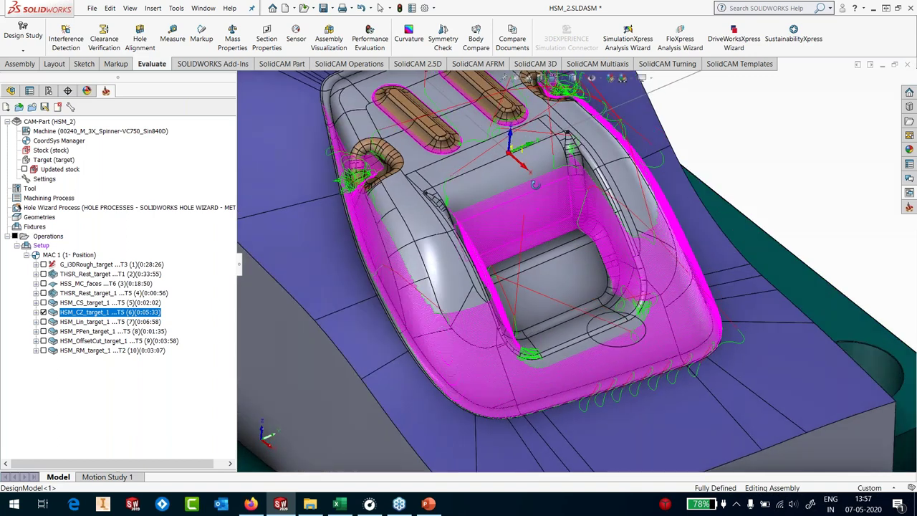
scroll(534, 213, up, 5)
scroll(459, 199, down, 5)
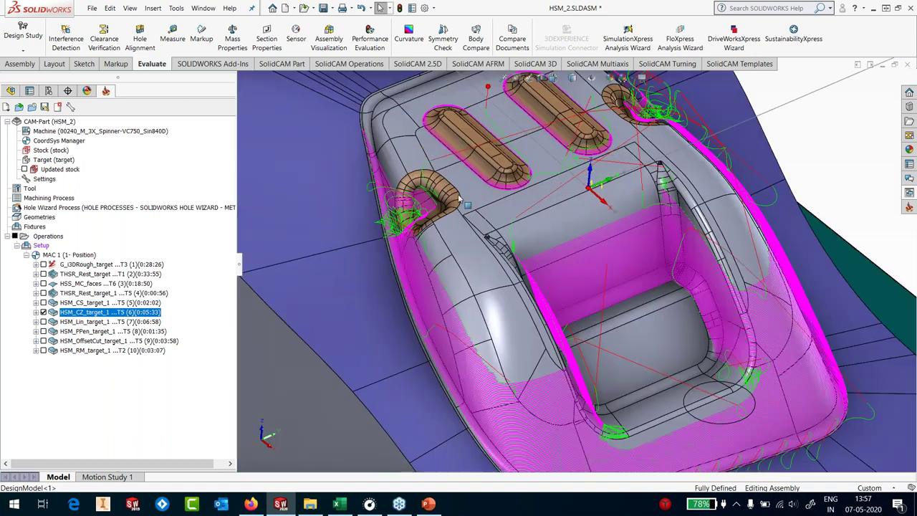
scroll(459, 199, down, 4)
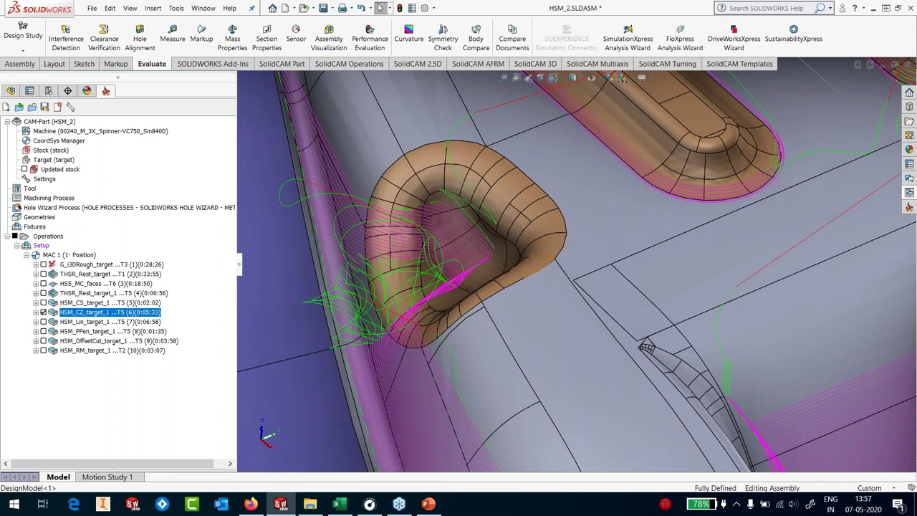
scroll(479, 254, up, 5)
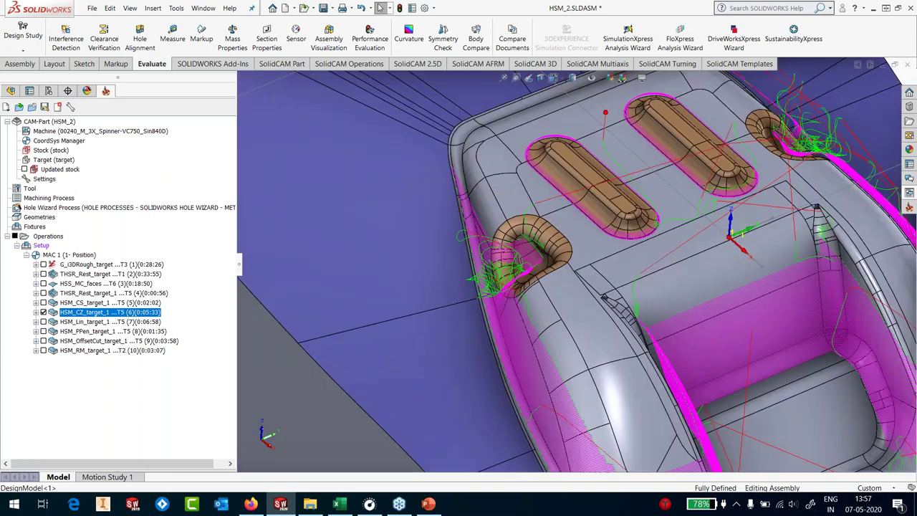
scroll(571, 282, up, 2)
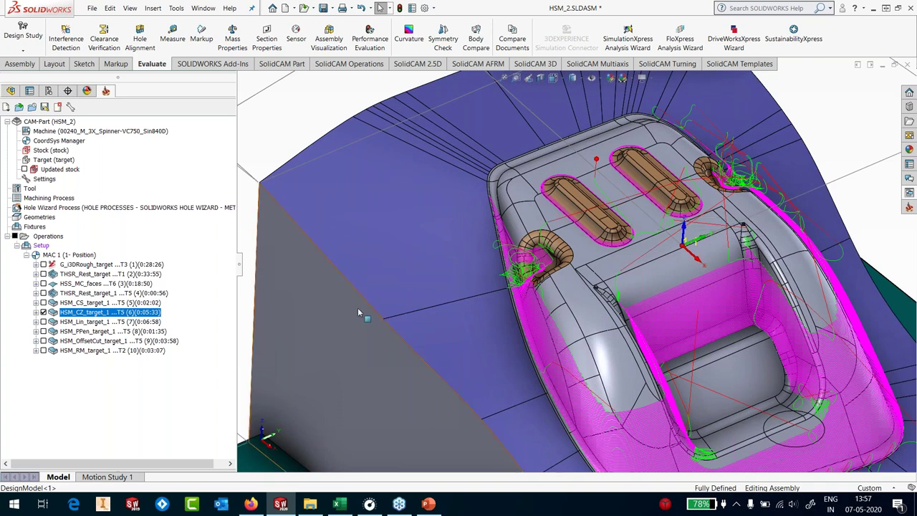
scroll(358, 312, up, 5)
Step: Edit the HSM_CZ_target_1 toolpath and start a new boundary under Boundaries and Z levels
right_click(96, 312)
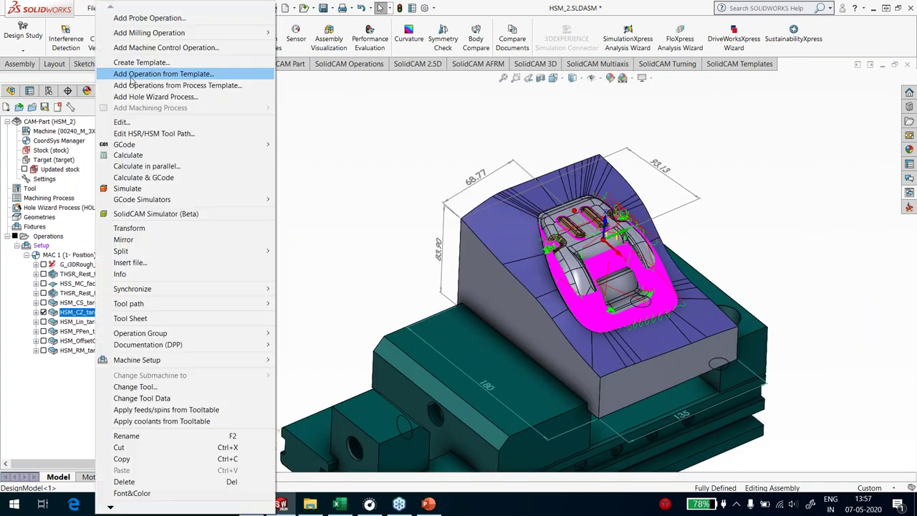
click(124, 134)
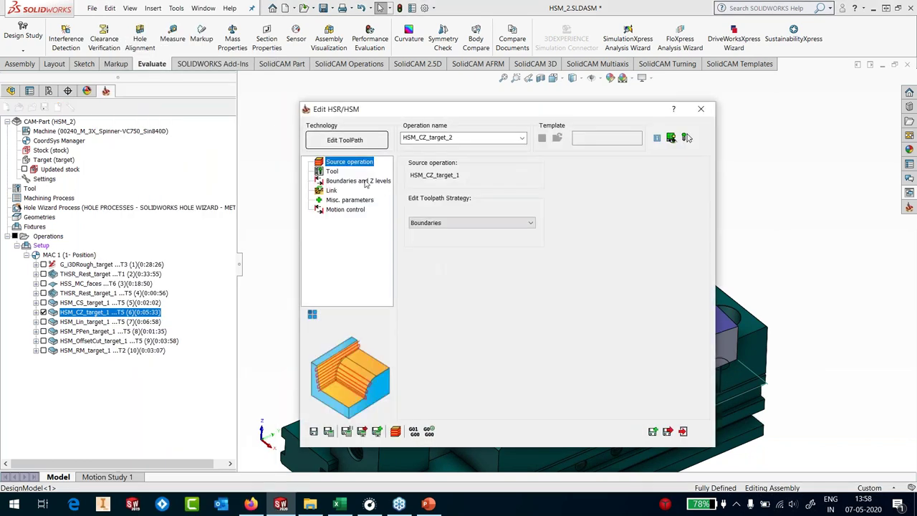
click(337, 172)
click(359, 181)
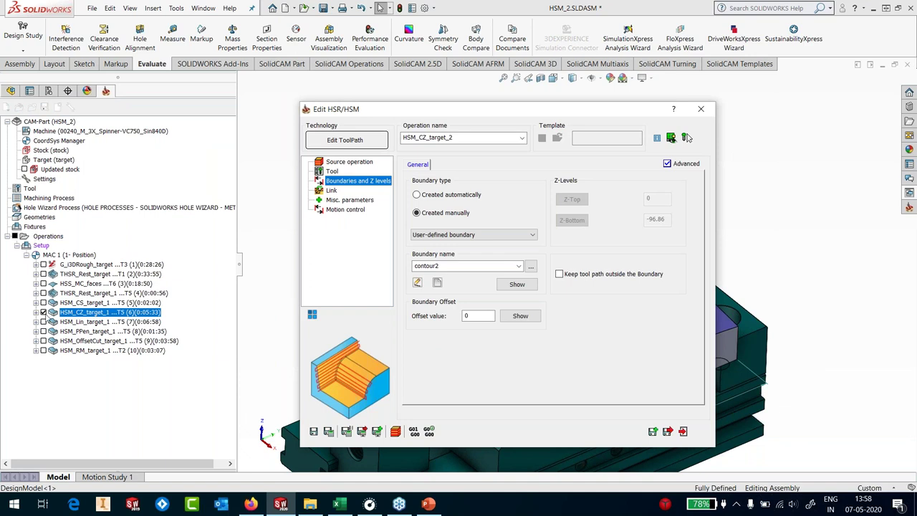
click(439, 284)
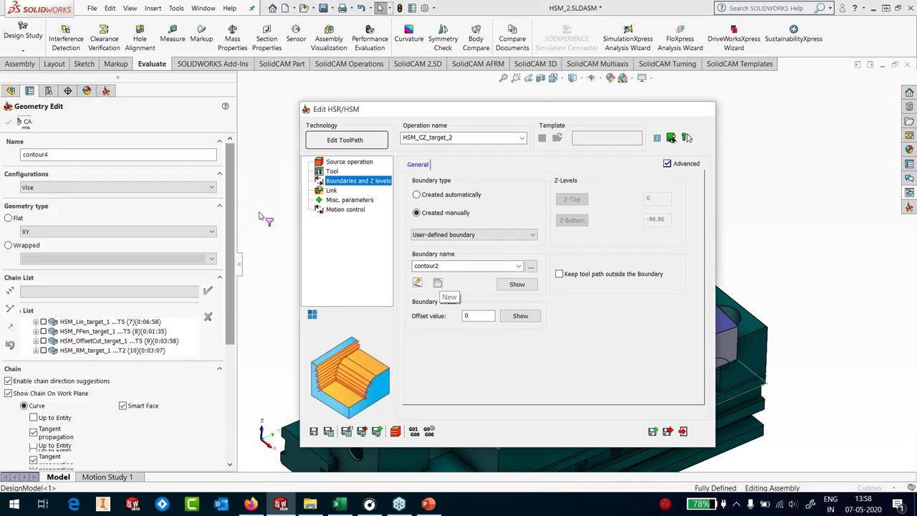
scroll(497, 263, down, 6)
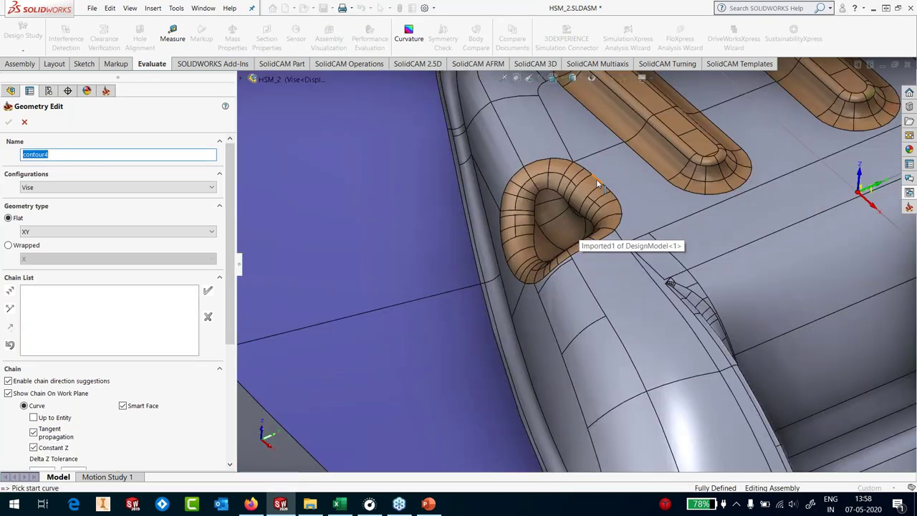
Step: Chain the edges of the four pockets and finish the contour4 boundary
click(596, 180)
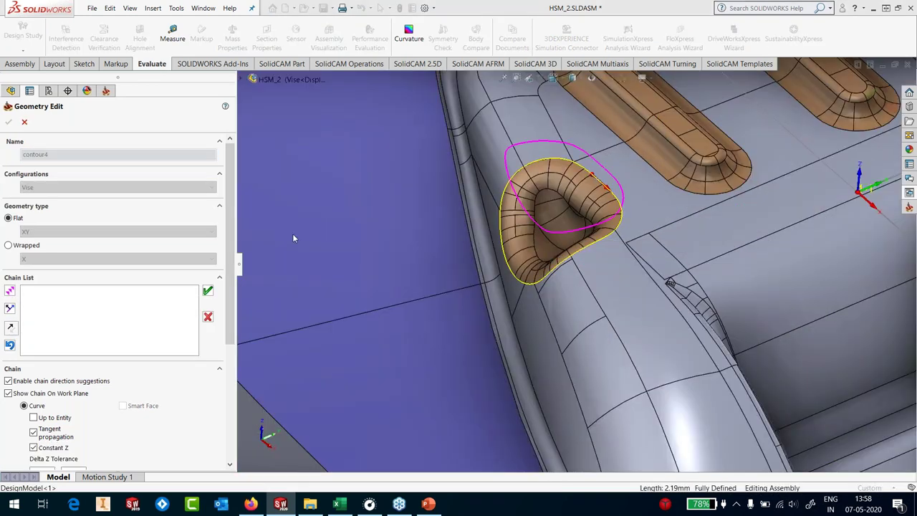
click(292, 234)
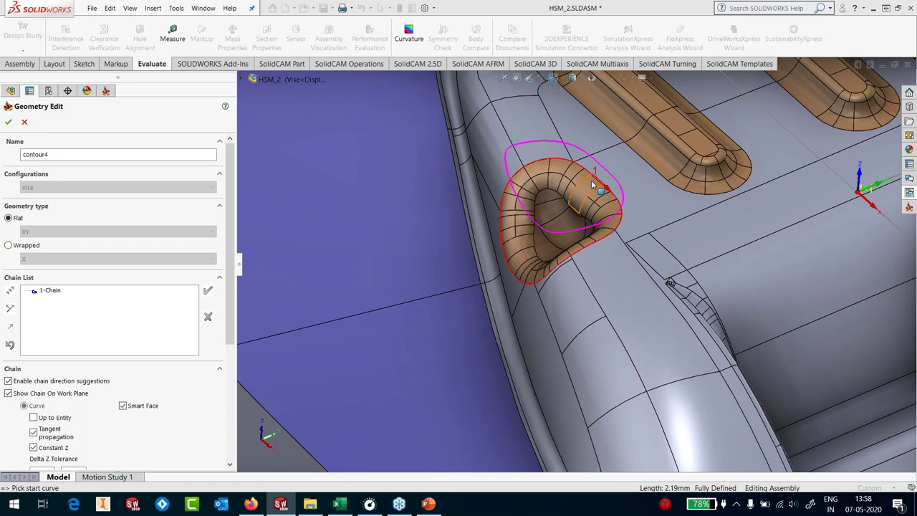
click(654, 169)
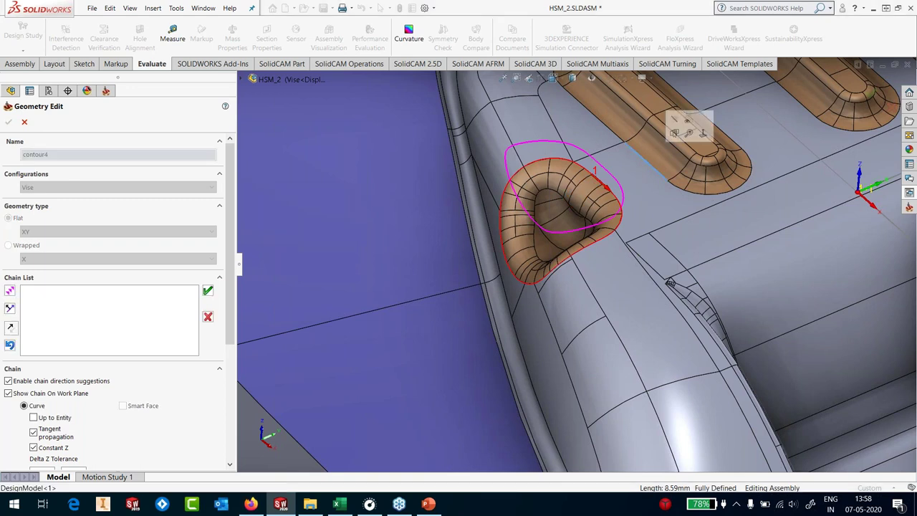
key(Return)
middle_drag(645, 250, 531, 210)
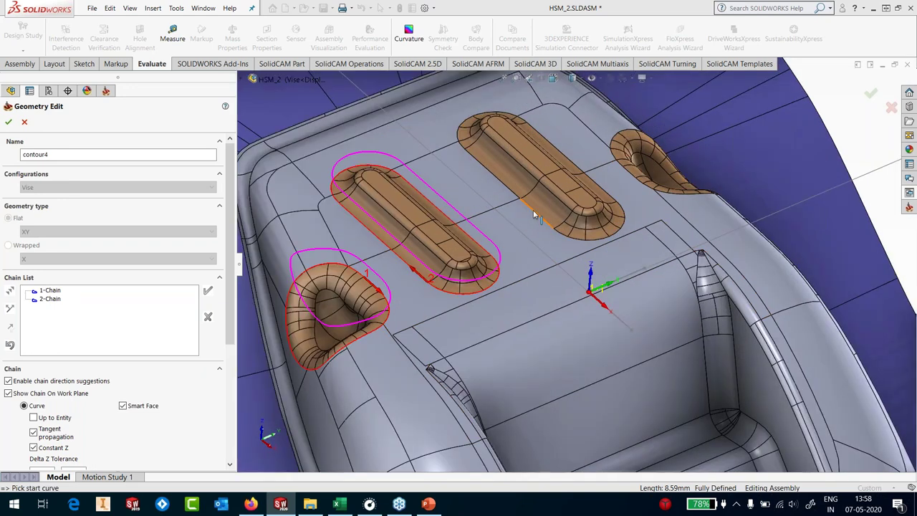
click(531, 210)
click(310, 232)
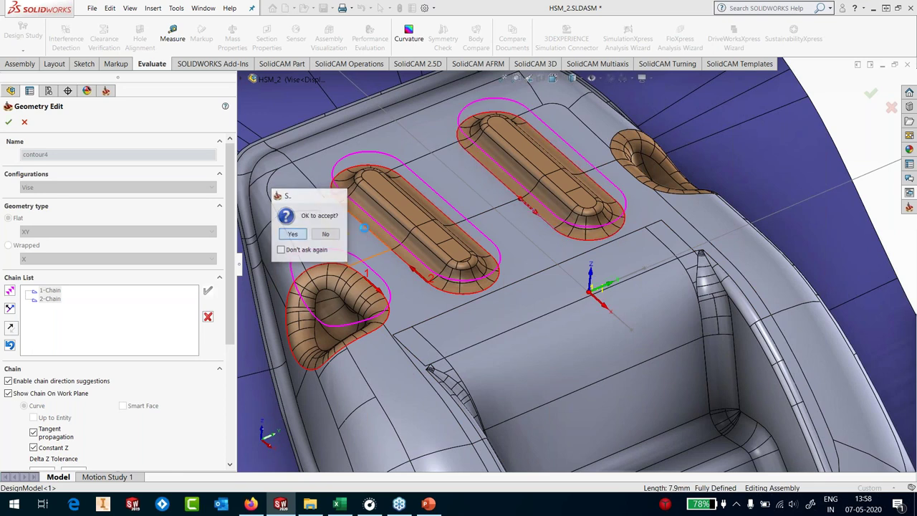
key(Return)
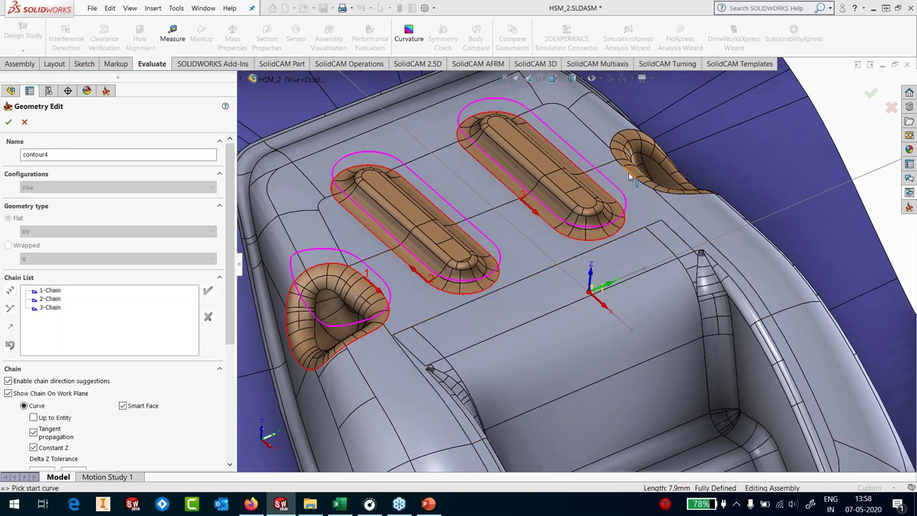
click(630, 177)
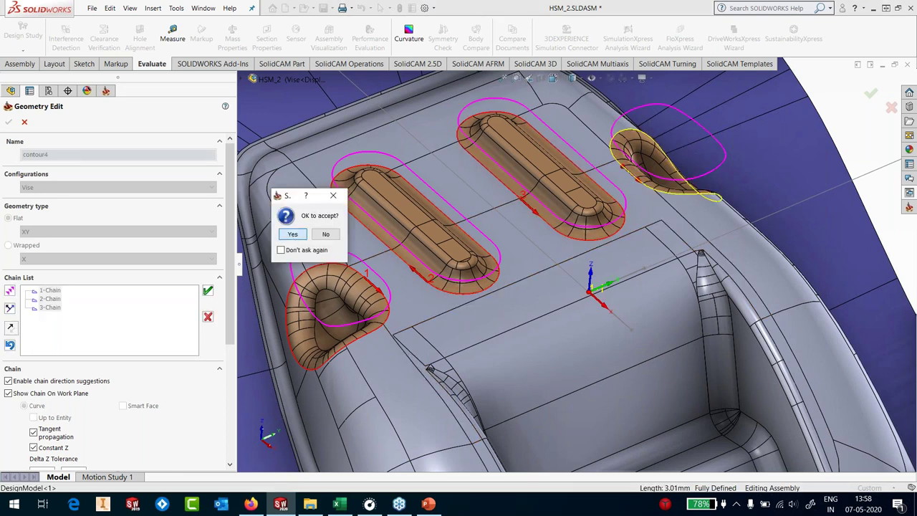
key(Return)
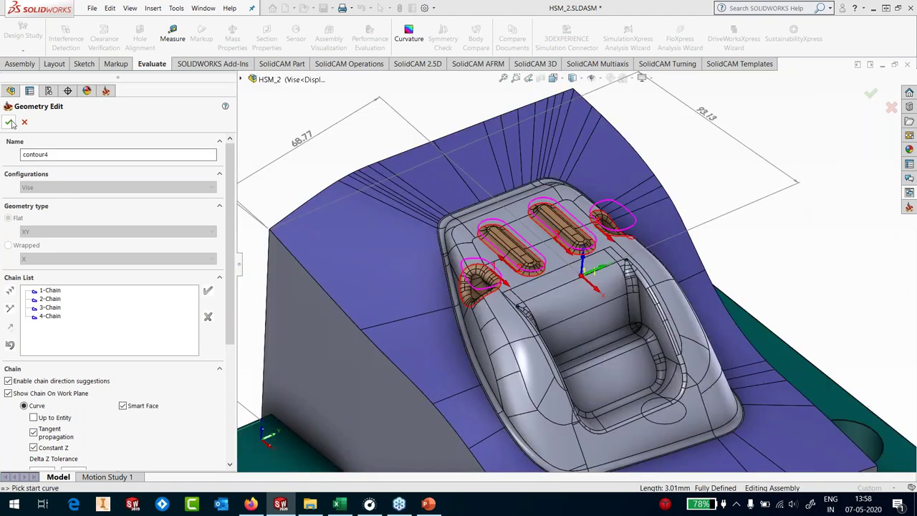
click(10, 123)
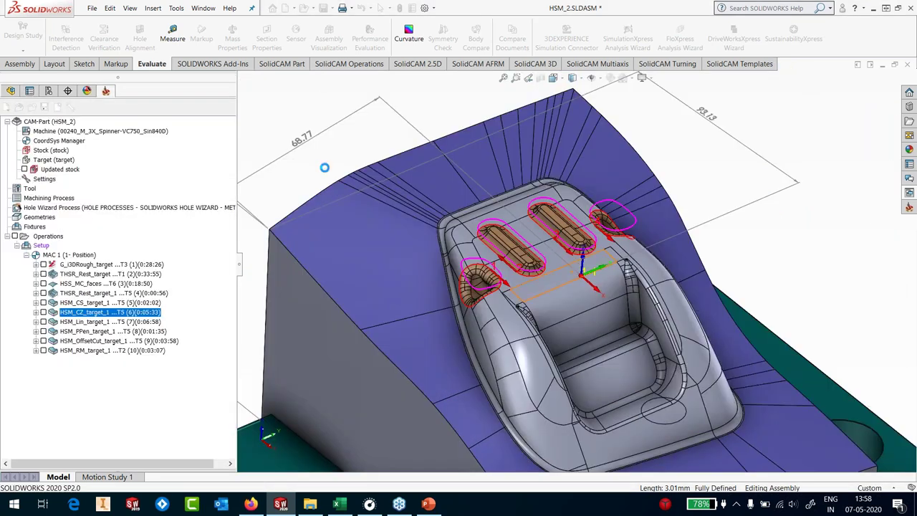
Step: Set boundary offset 0.5, keep the toolpath outside the boundary, save and calculate, then exit the editor
double_click(465, 316)
text(0.5)
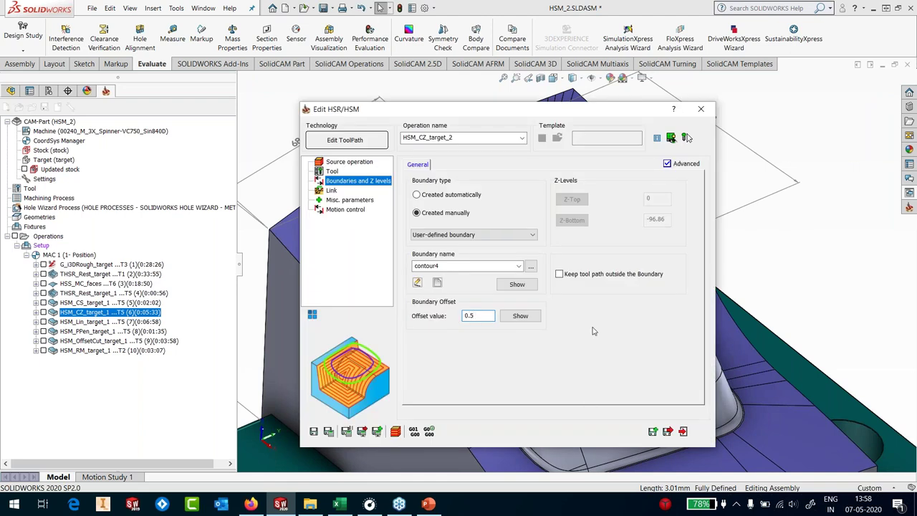
click(559, 274)
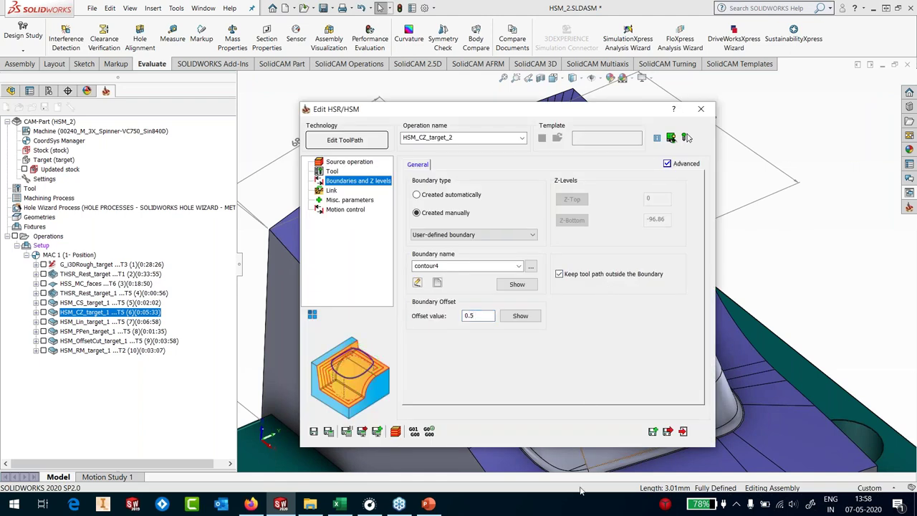
click(328, 430)
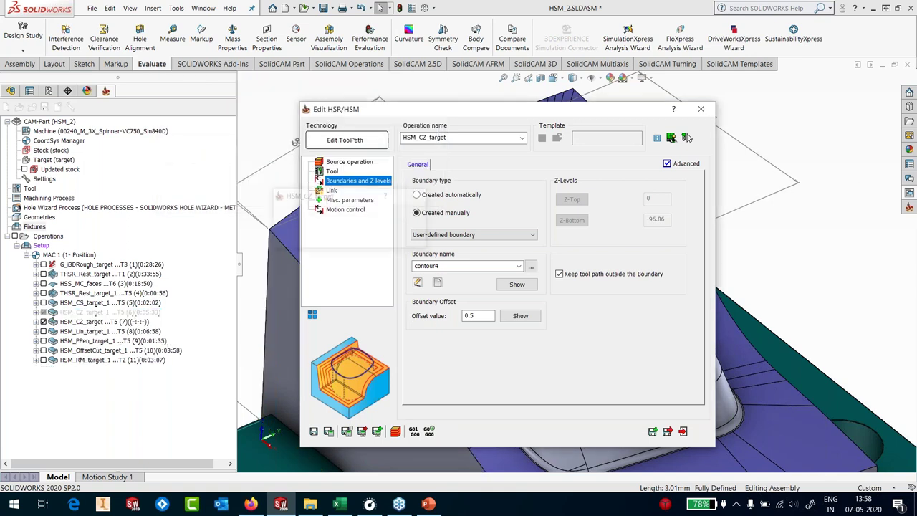
click(703, 109)
click(709, 118)
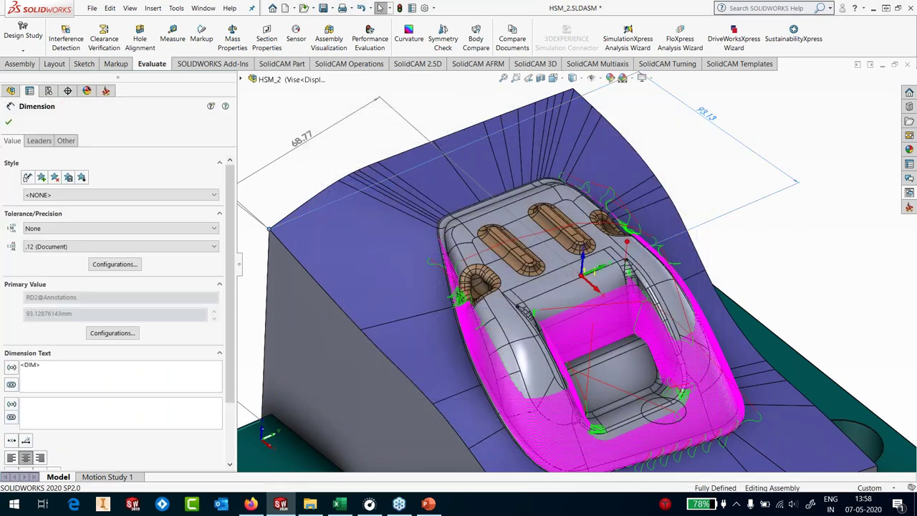
Step: Orbit and zoom the part to view the pockets from a lower angle
scroll(543, 290, down, 3)
scroll(543, 290, down, 2)
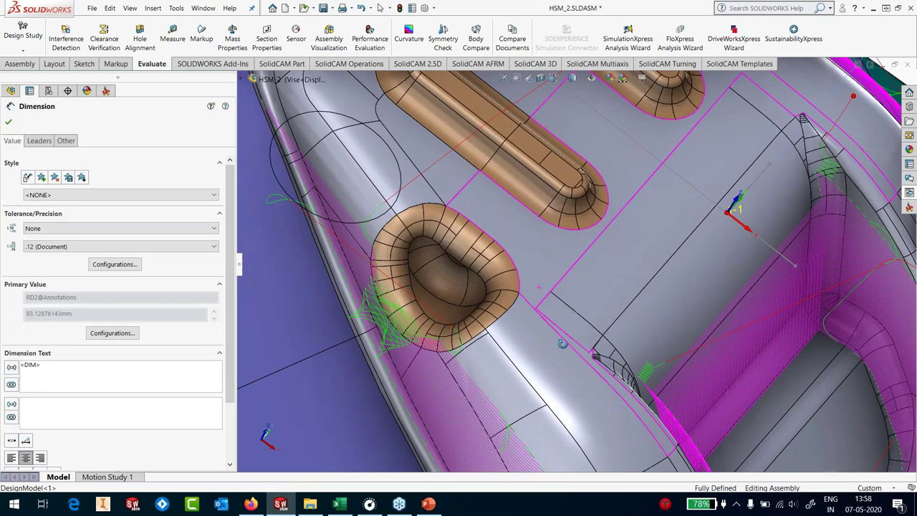
middle_drag(543, 290, 254, 203)
scroll(683, 163, down, 3)
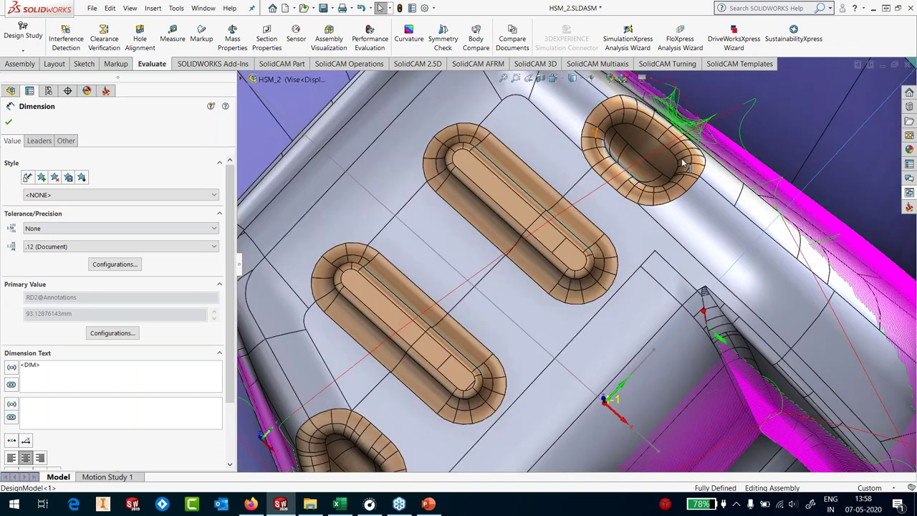
middle_drag(683, 163, 689, 63)
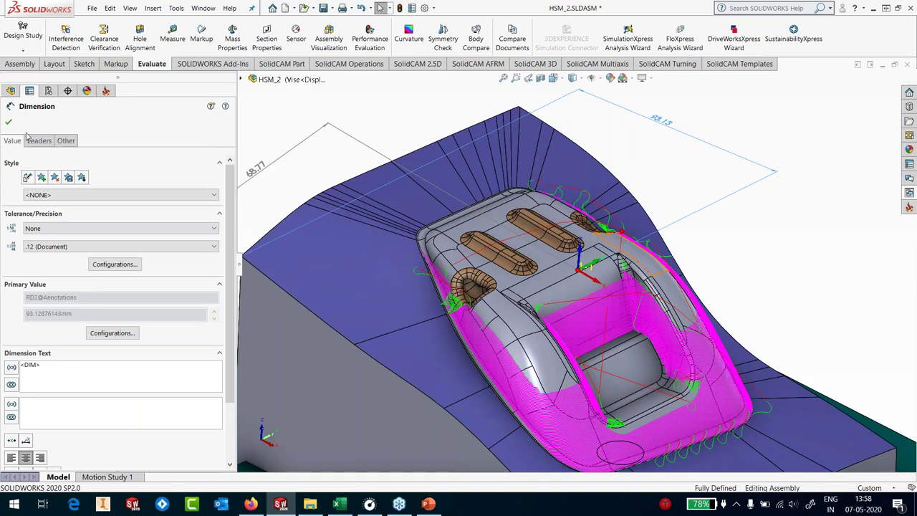
Step: In the operations tree, toggle toolpath display until only the HSM_PPen_target_1 pencil toolpath shows
click(106, 90)
click(43, 322)
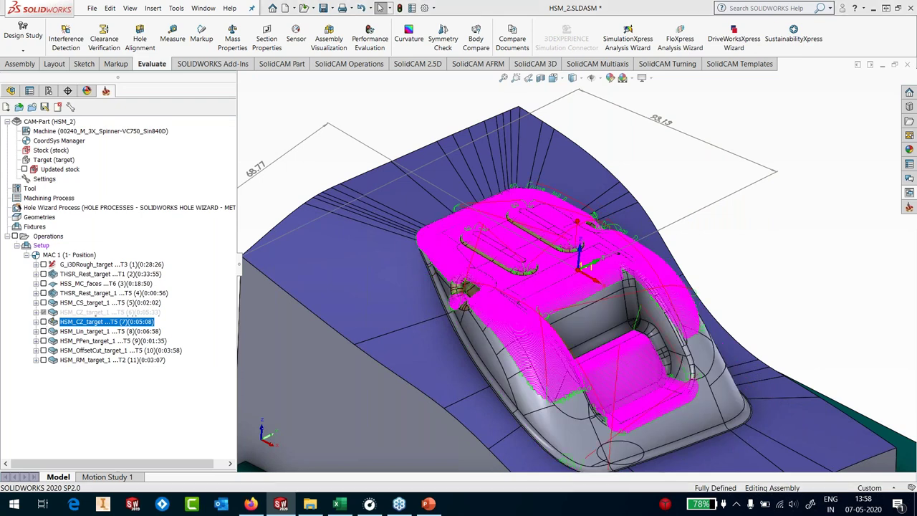
scroll(518, 287, down, 5)
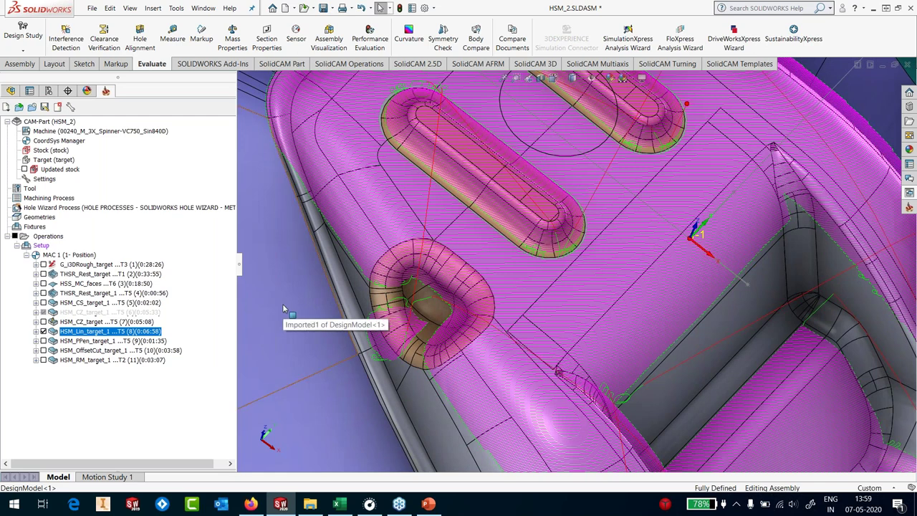
scroll(460, 306, up, 5)
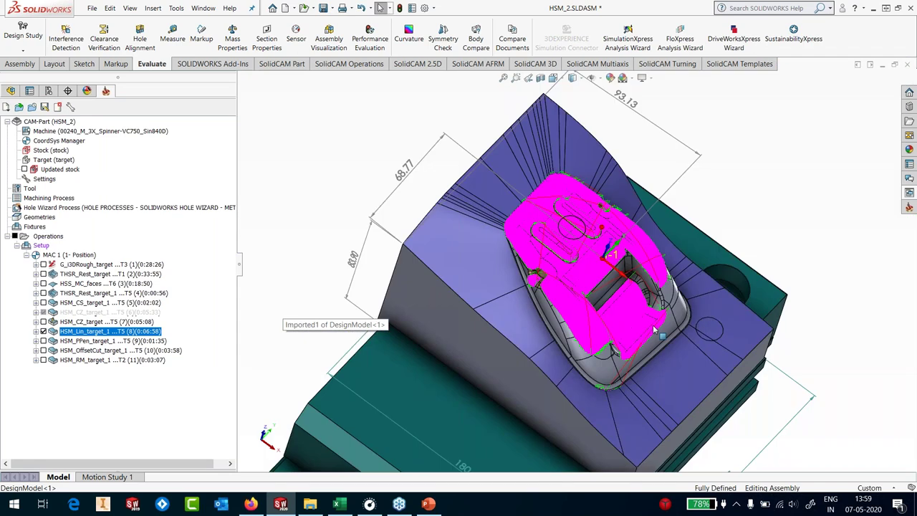
scroll(642, 317, down, 3)
scroll(642, 317, down, 4)
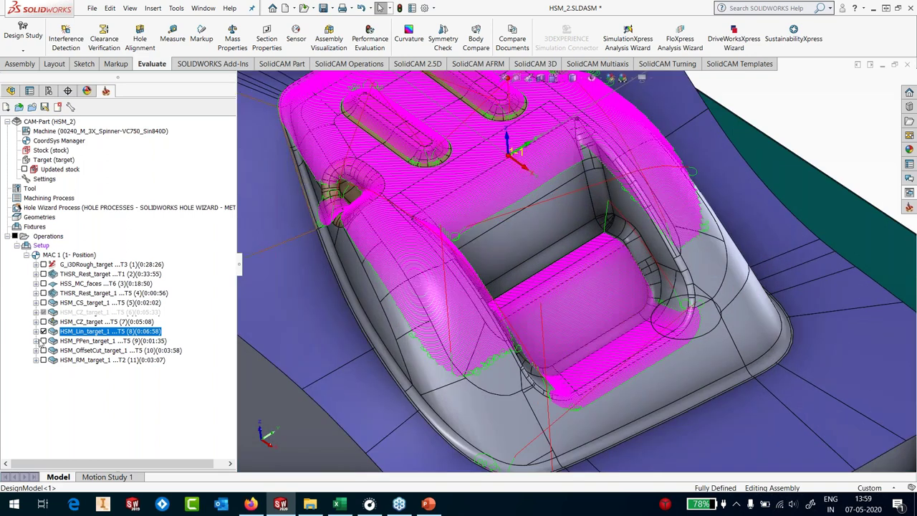
click(43, 332)
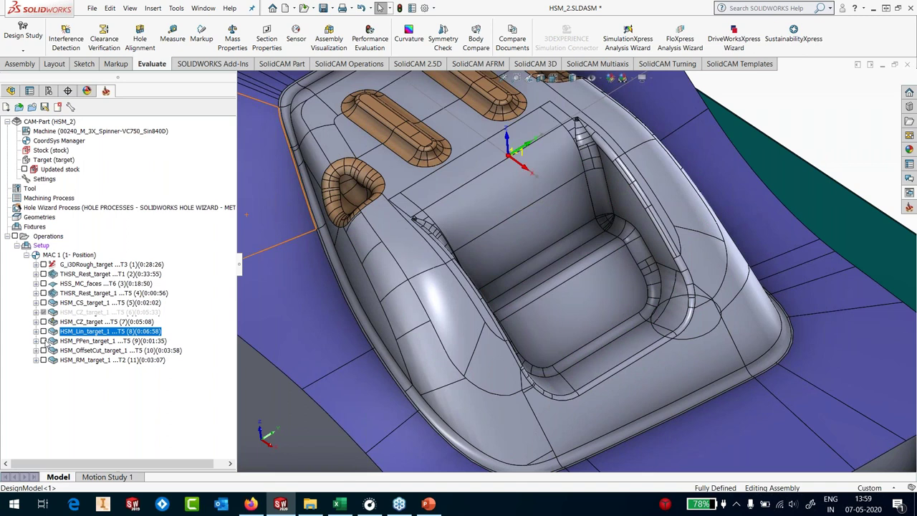
click(44, 342)
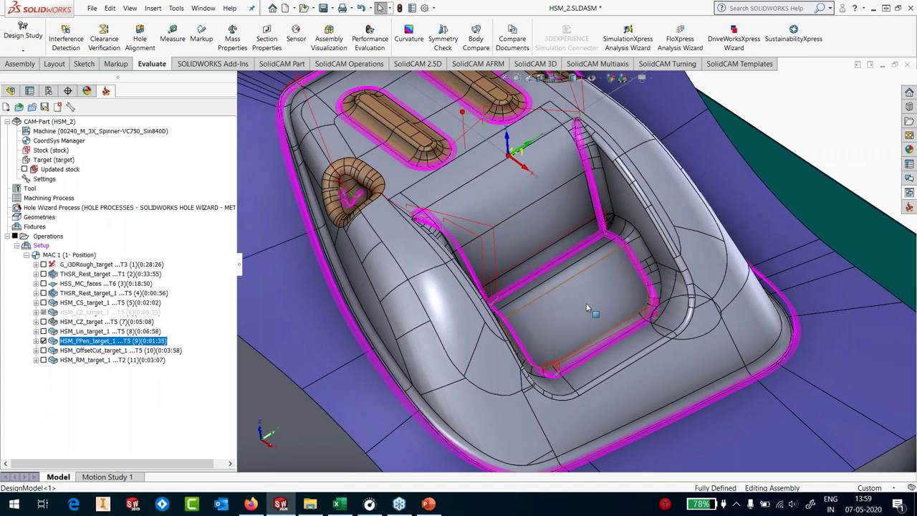
Step: Display the HSM_OffsetCut_target_1 toolpath, inspect it, then hide it again
scroll(586, 304, up, 3)
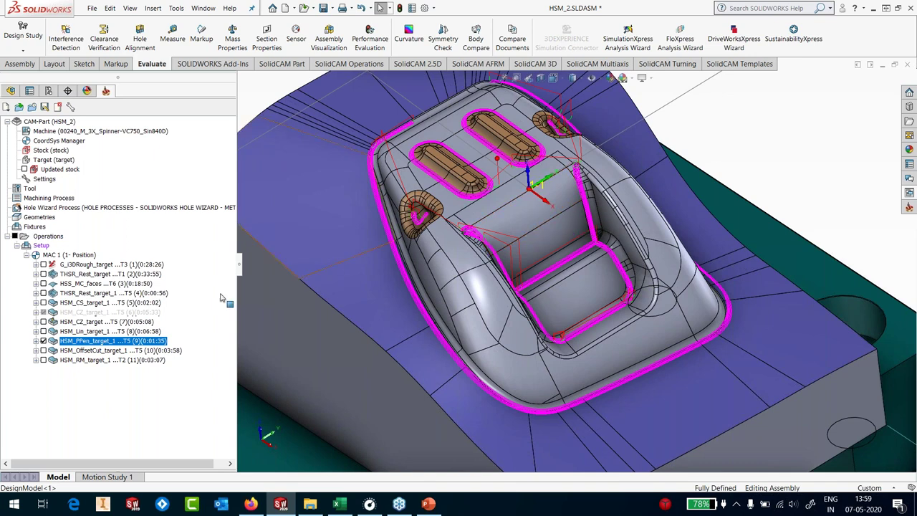
click(44, 351)
scroll(550, 397, down, 5)
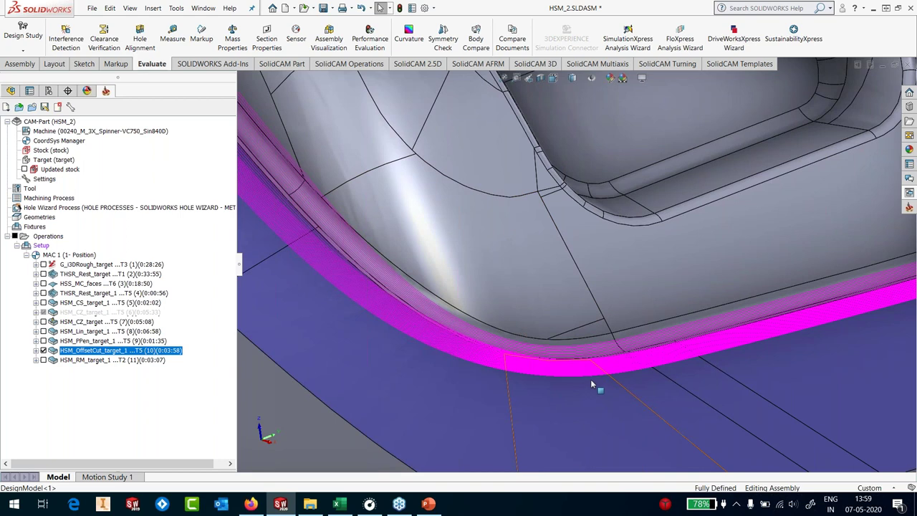
scroll(594, 384, up, 5)
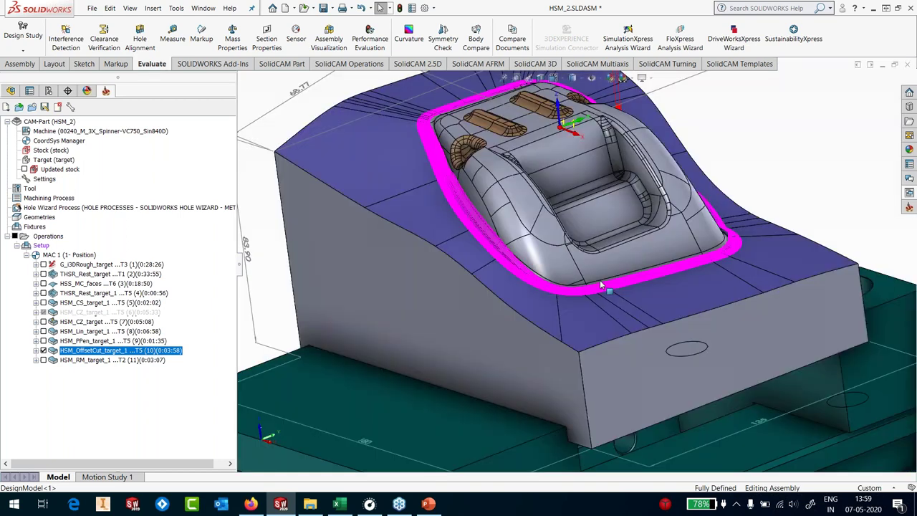
scroll(594, 384, down, 2)
scroll(593, 262, down, 3)
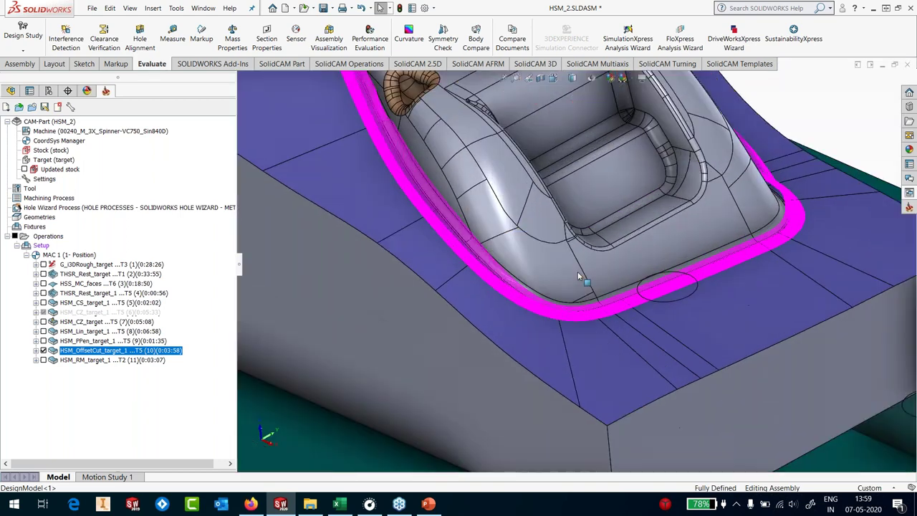
scroll(578, 270, up, 5)
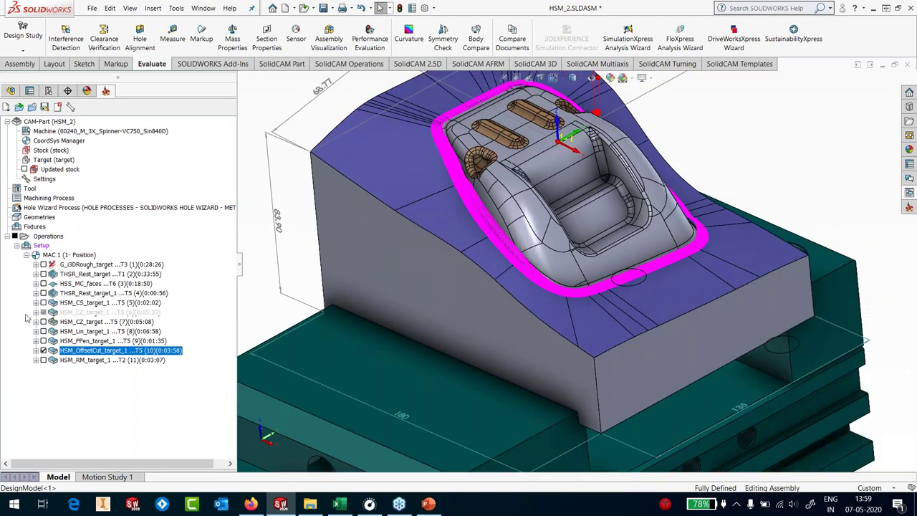
click(43, 351)
Step: Show and select the HSM_RM_target_1 rest toolpath and orbit around its pocket corner
click(43, 359)
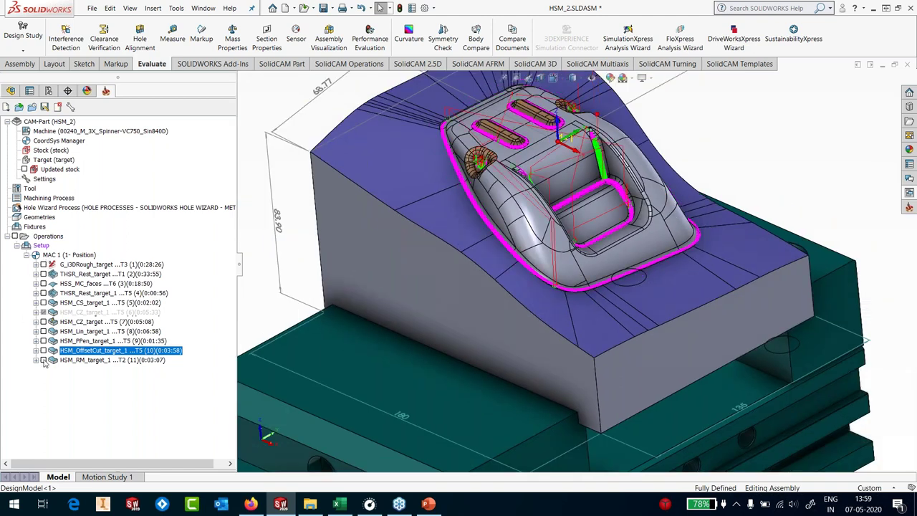
click(108, 359)
scroll(584, 203, down, 8)
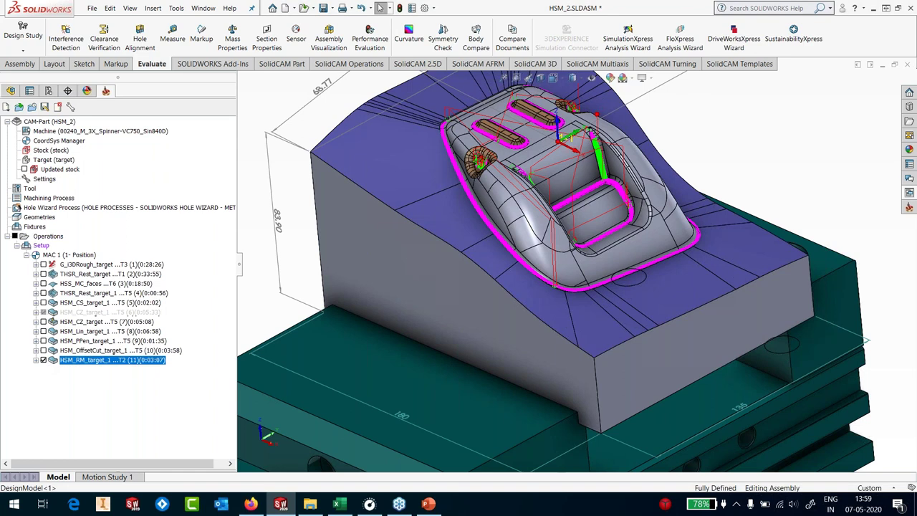
scroll(584, 202, down, 3)
middle_drag(584, 203, 616, 344)
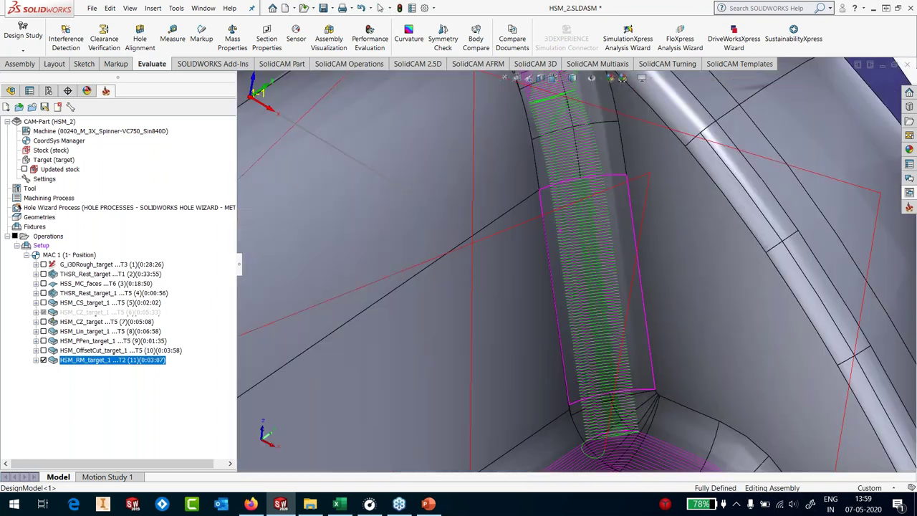
scroll(556, 275, up, 10)
scroll(560, 325, down, 10)
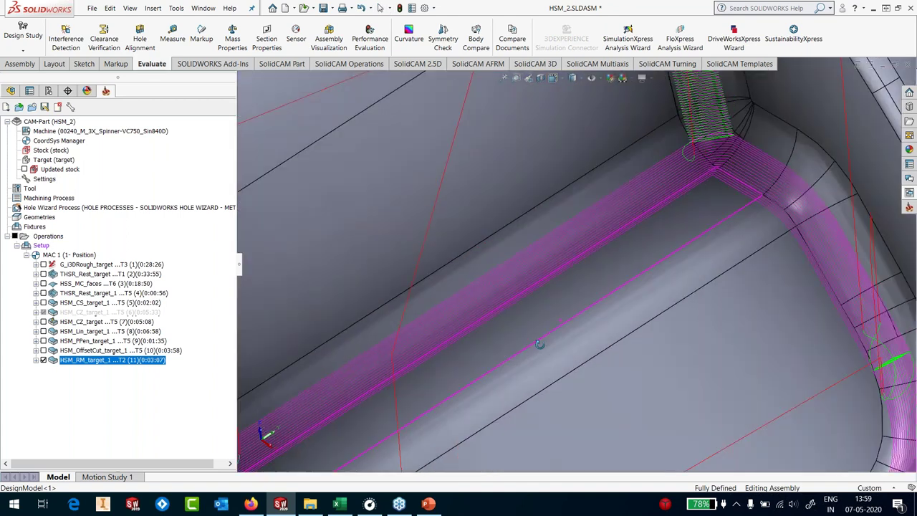
middle_drag(523, 370, 573, 351)
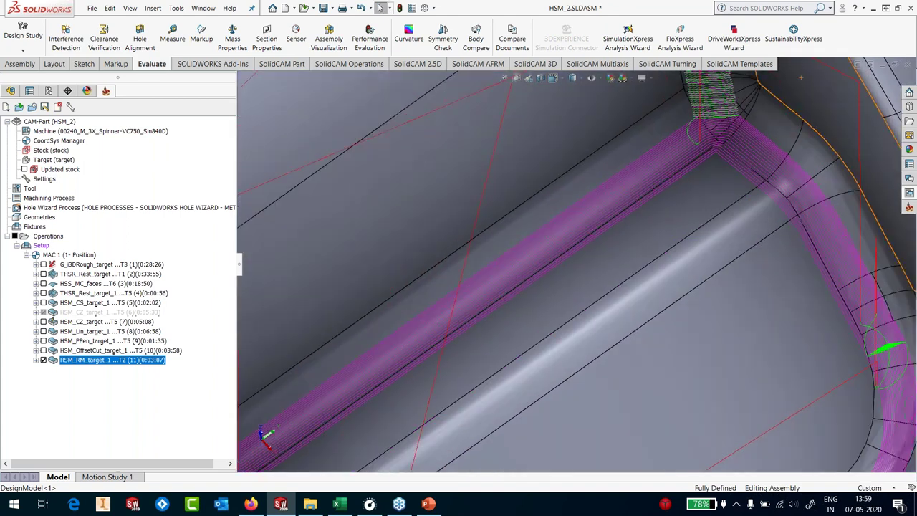
scroll(332, 239, up, 5)
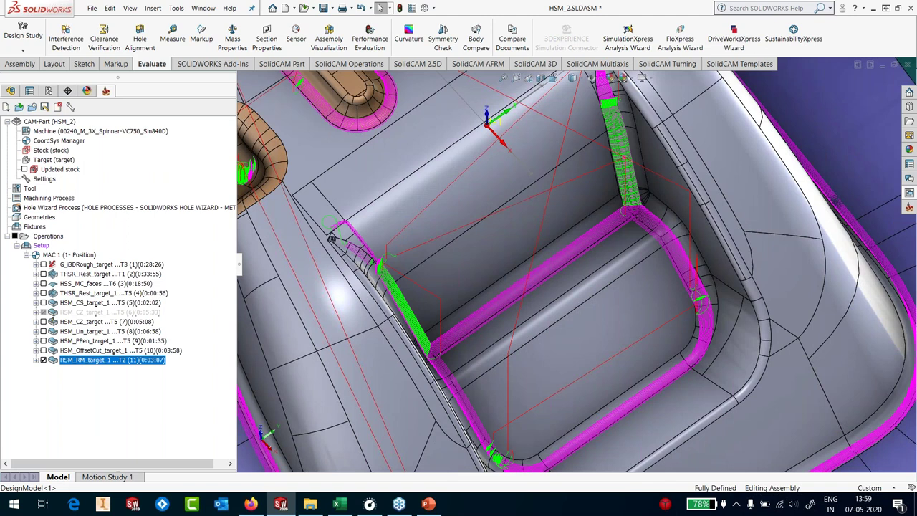
scroll(331, 238, up, 5)
scroll(502, 208, down, 8)
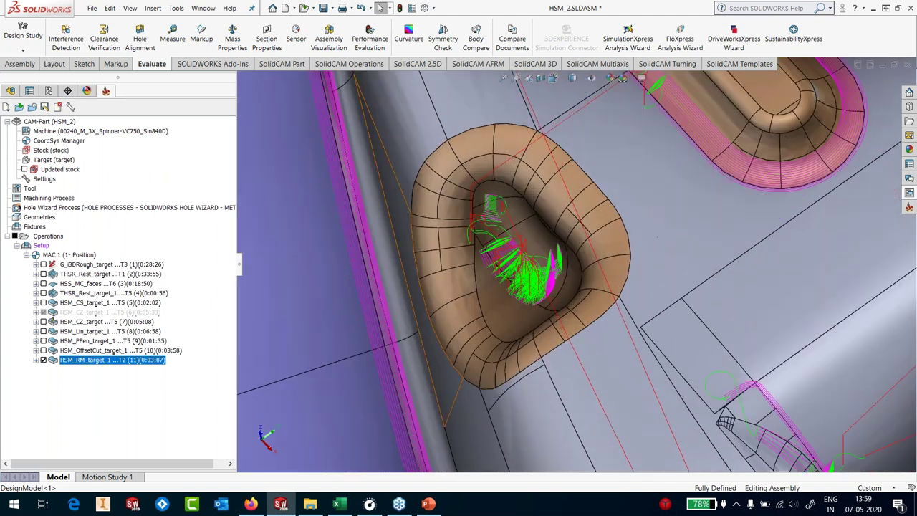
right_click(139, 361)
Step: Give the rest-machining toolpath the manual boundary contour4, keep it outside, and save and calculate
click(193, 133)
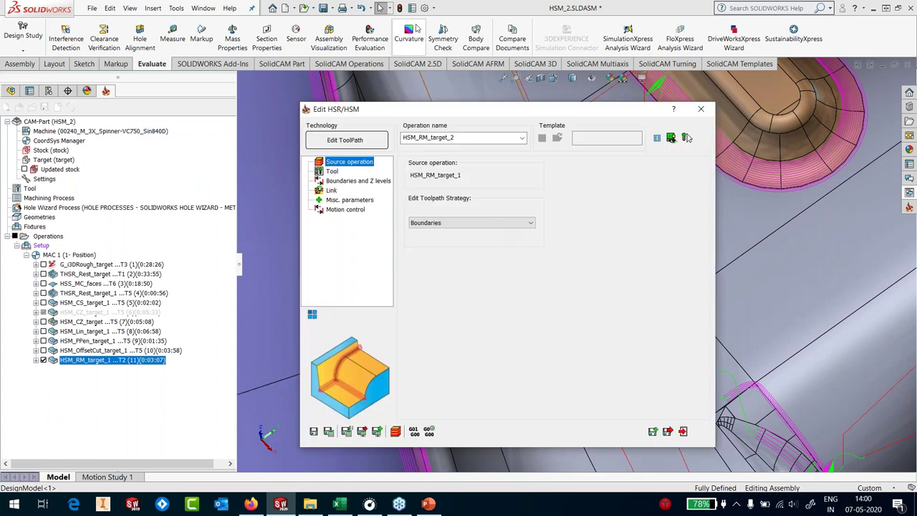
click(358, 181)
click(427, 215)
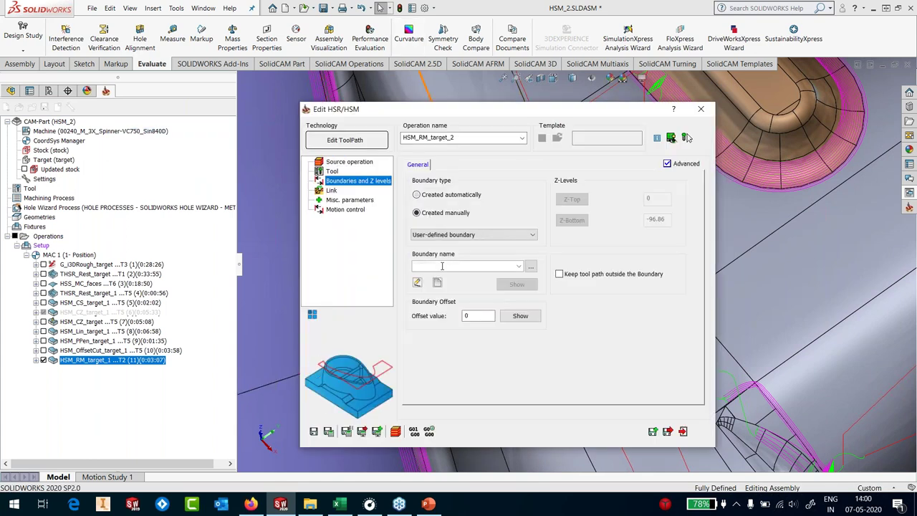
click(531, 266)
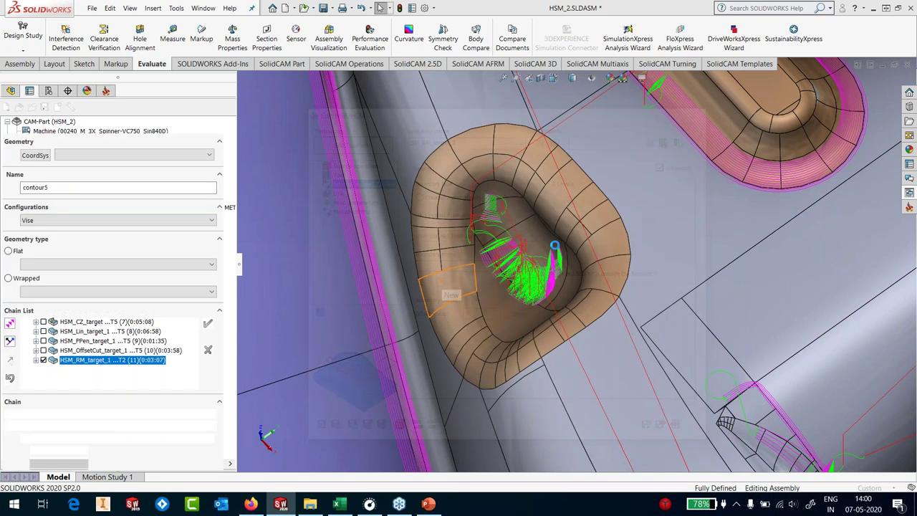
key(Escape)
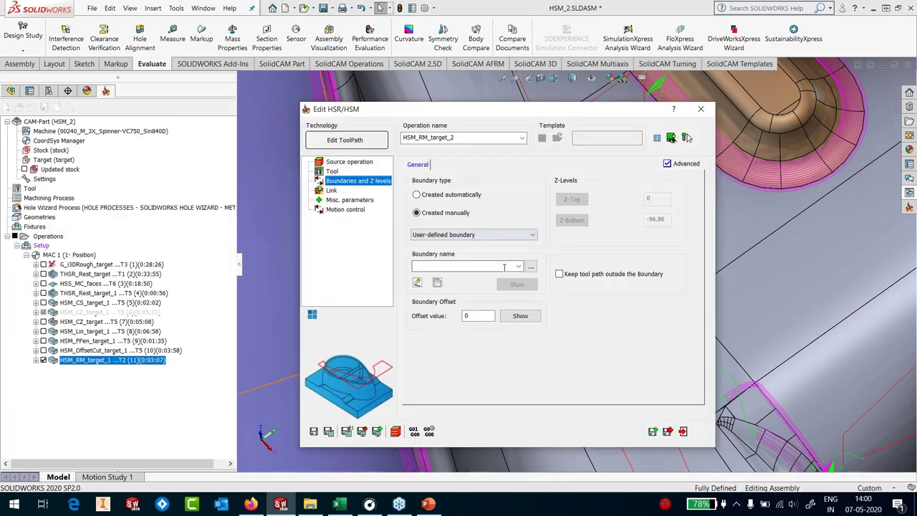
click(530, 267)
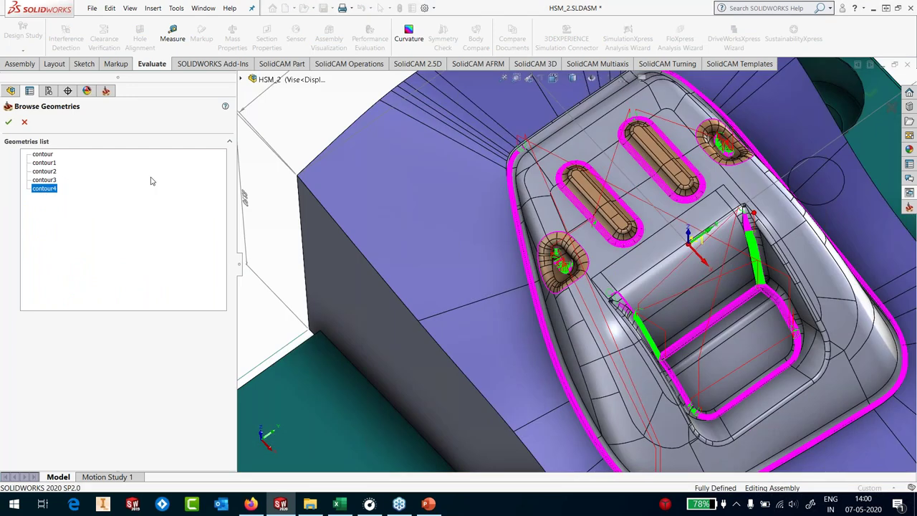
key(Return)
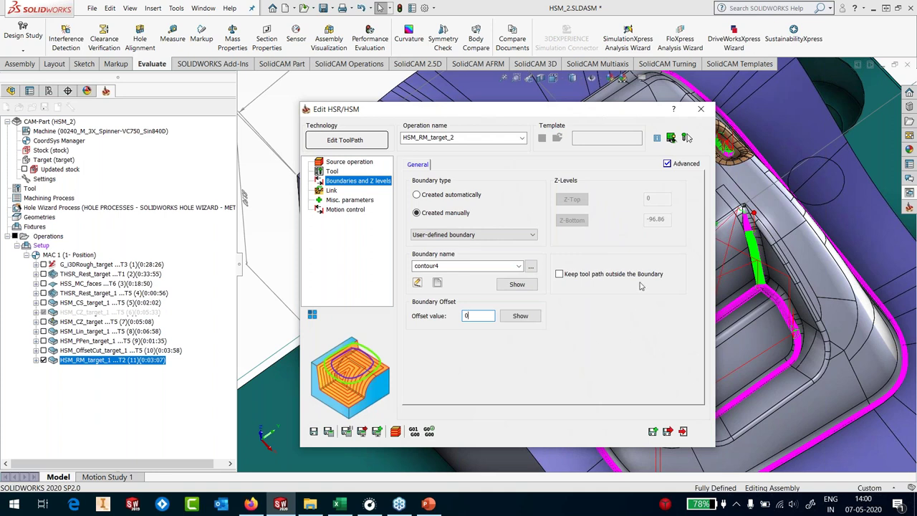
click(640, 285)
click(328, 431)
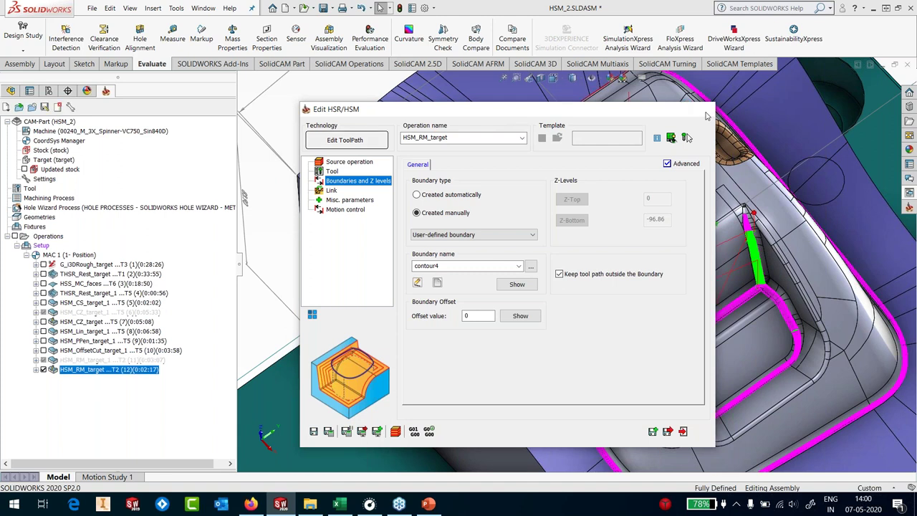
scroll(650, 185, down, 4)
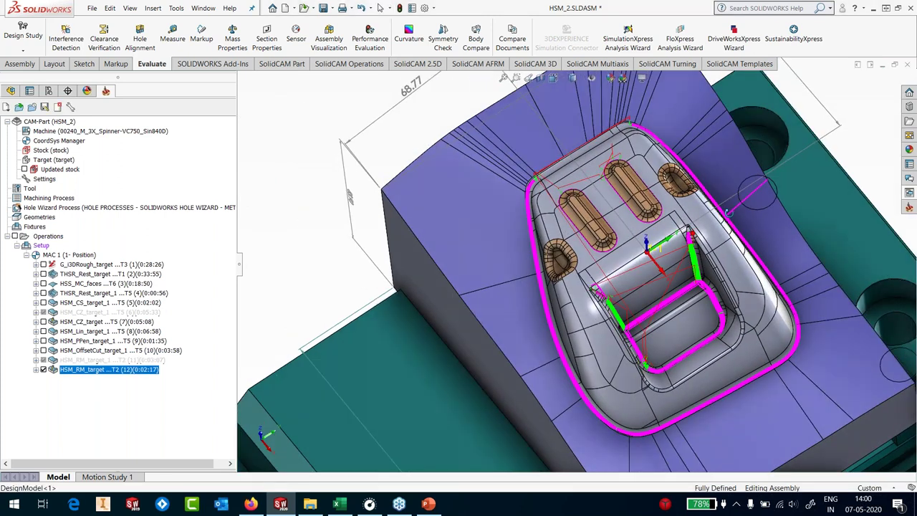
Step: Hide the HSM_RM_target toolpath and generate its G-code as HSM_RM_target.MPF
scroll(650, 185, up, 4)
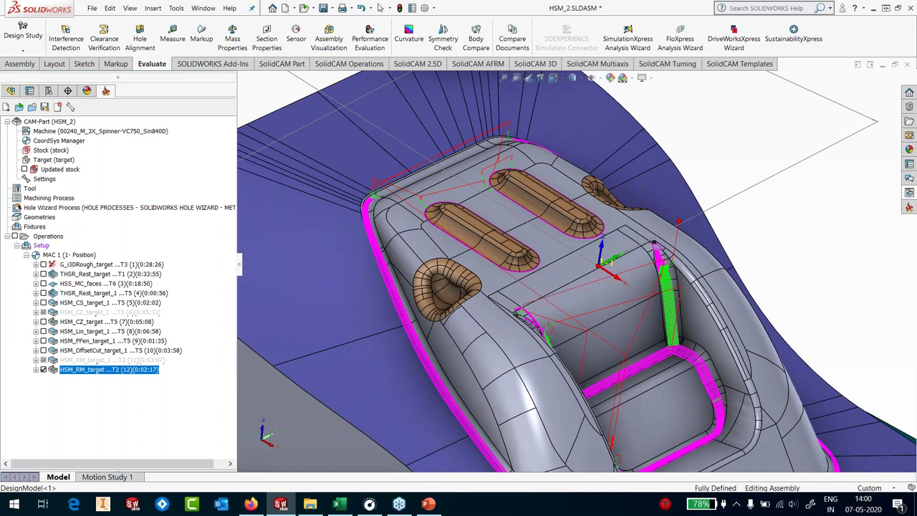
scroll(629, 313, down, 1)
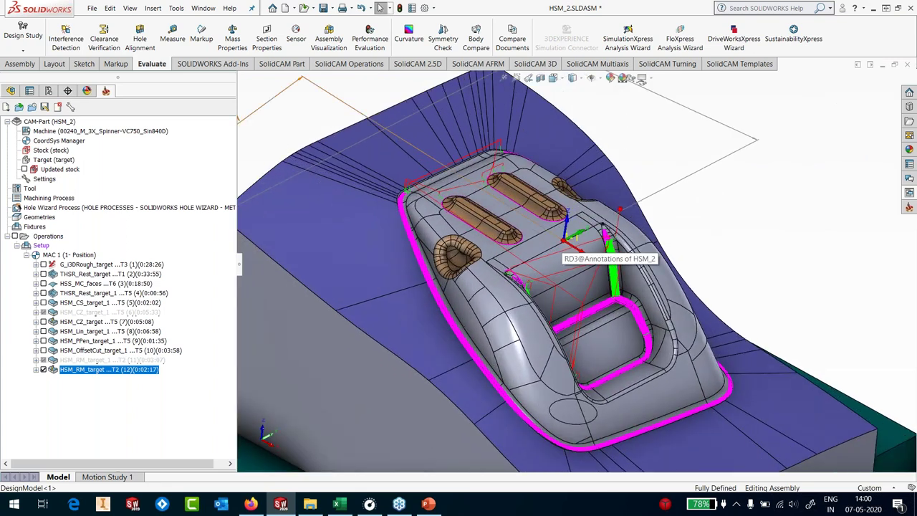
click(43, 370)
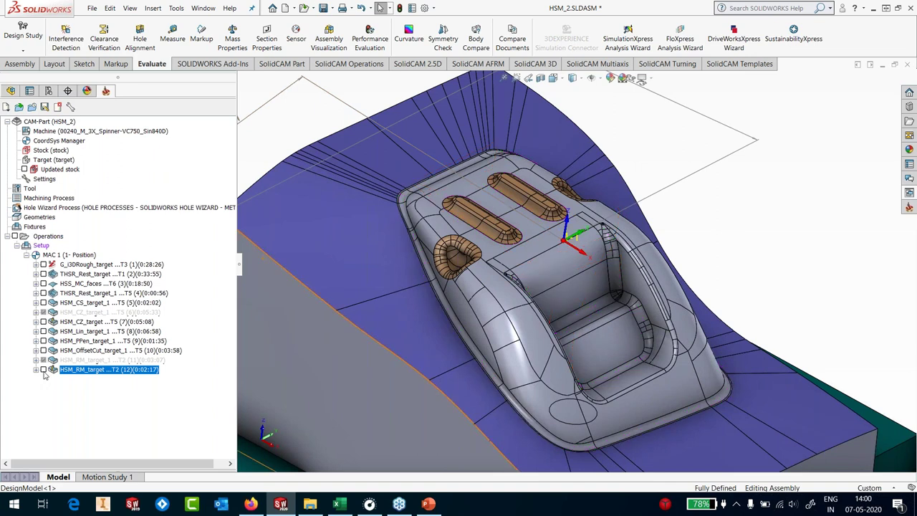
right_click(99, 372)
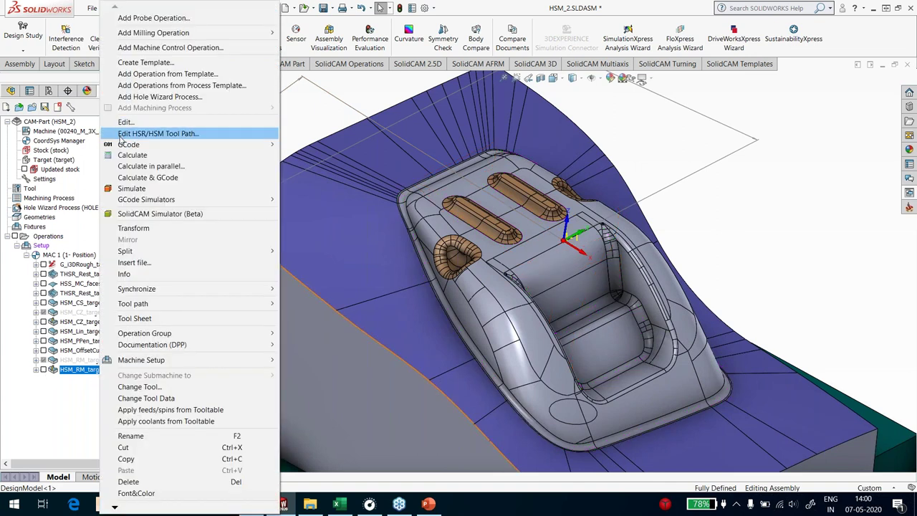
mouse_move(236, 145)
click(301, 145)
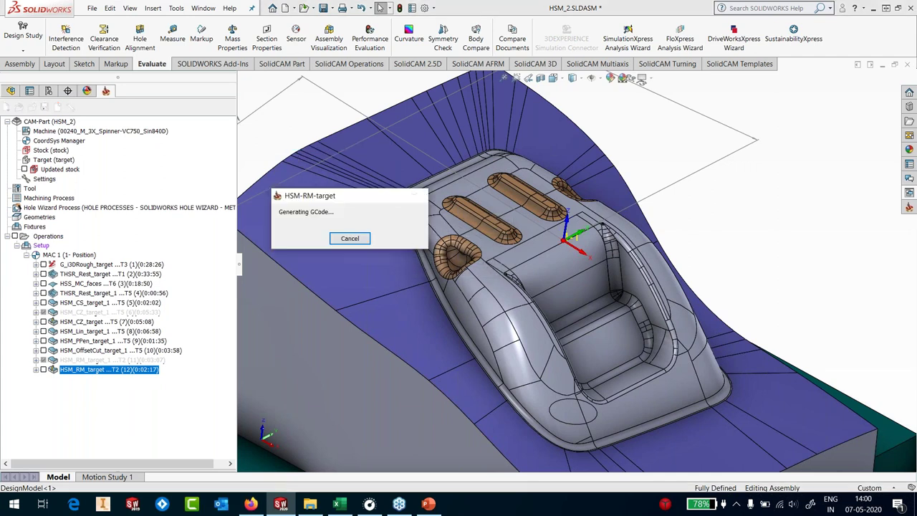
scroll(586, 176, down, 3)
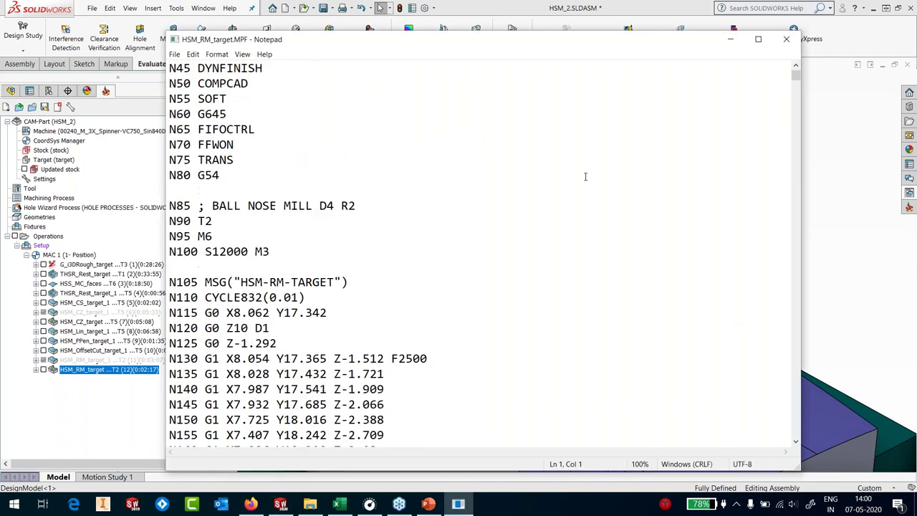
Step: Scroll through HSM_RM_target.MPF past block N79500, then close Notepad
scroll(586, 176, down, 13)
drag(796, 78, 742, 61)
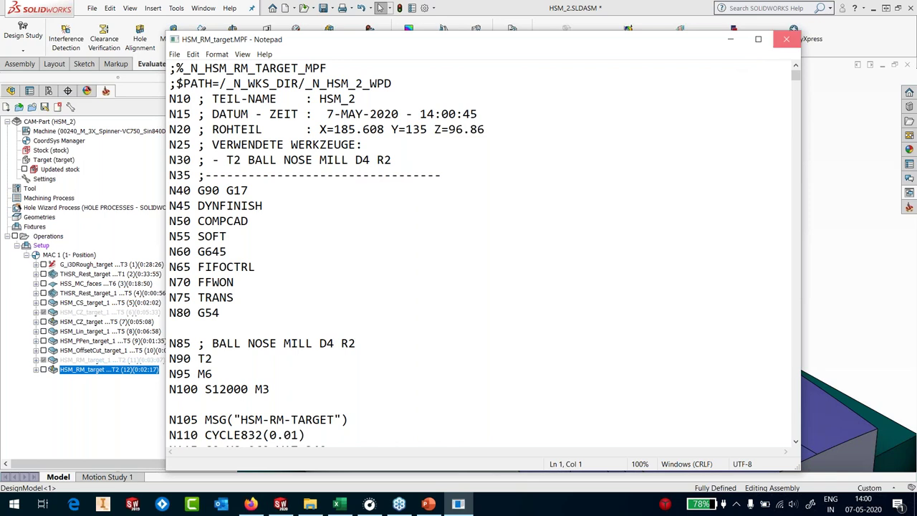
click(786, 38)
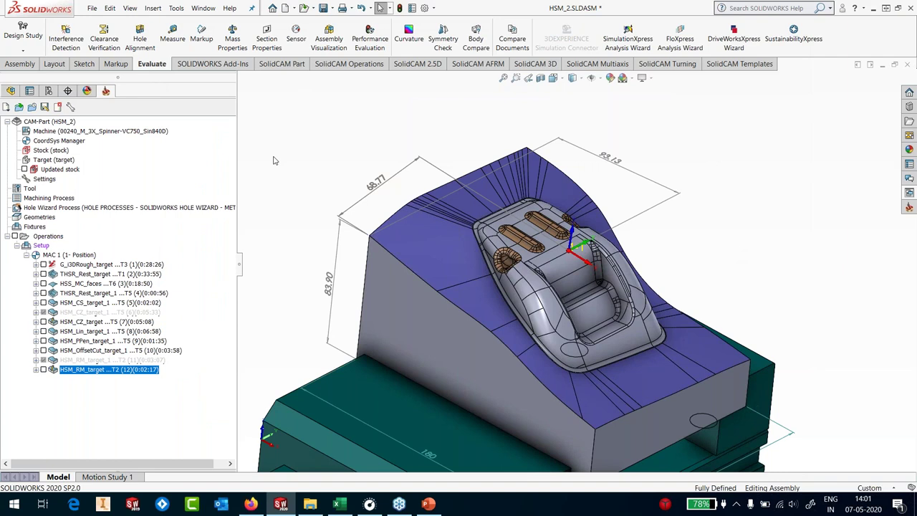
Step: Enable solid verification in SolidCAM Settings' Machine simulation page, then simulate G_i3DRough_target
click(93, 265)
right_click(93, 266)
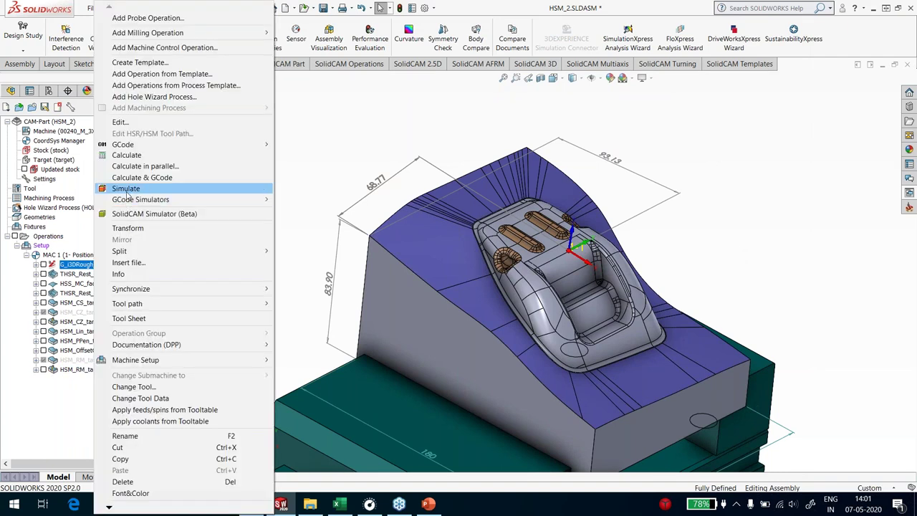
click(126, 188)
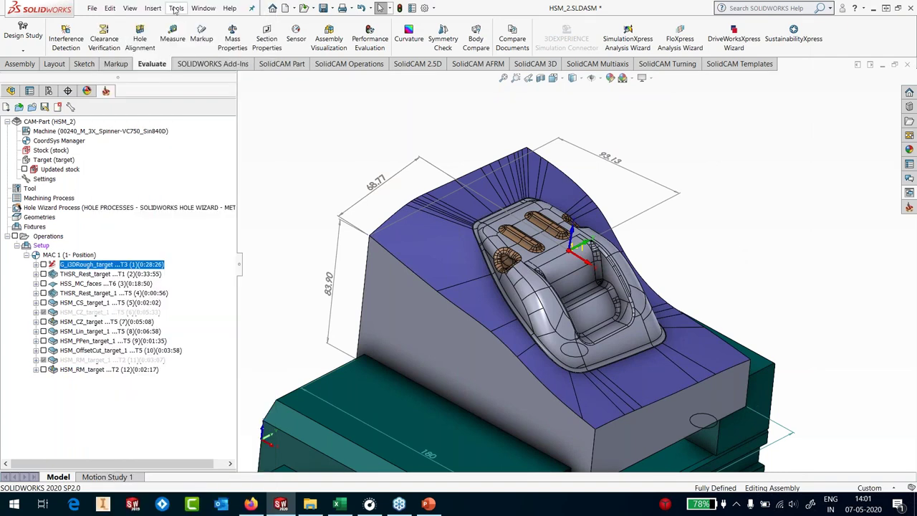
click(175, 9)
mouse_move(215, 58)
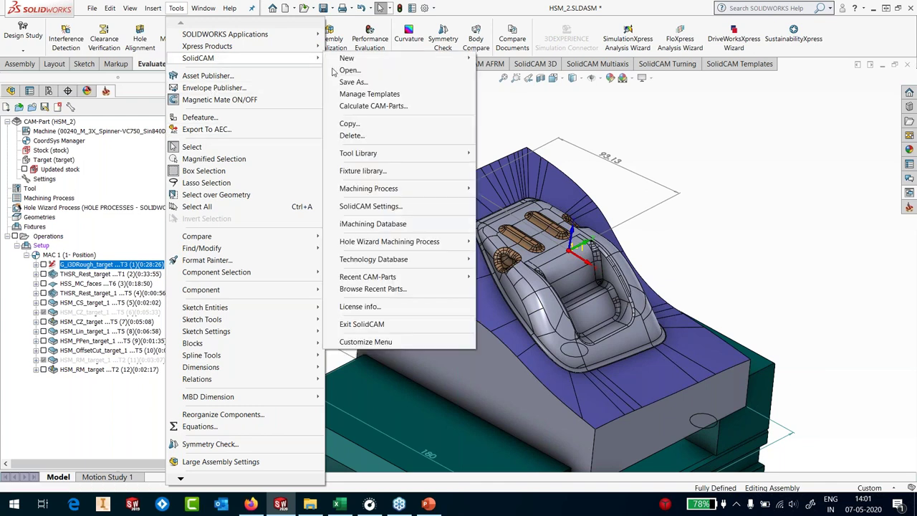
click(373, 223)
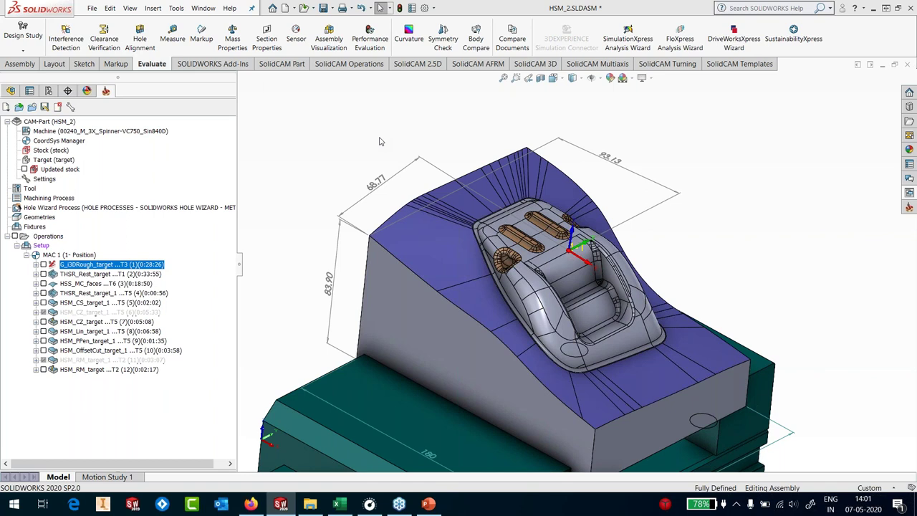
click(310, 208)
click(395, 194)
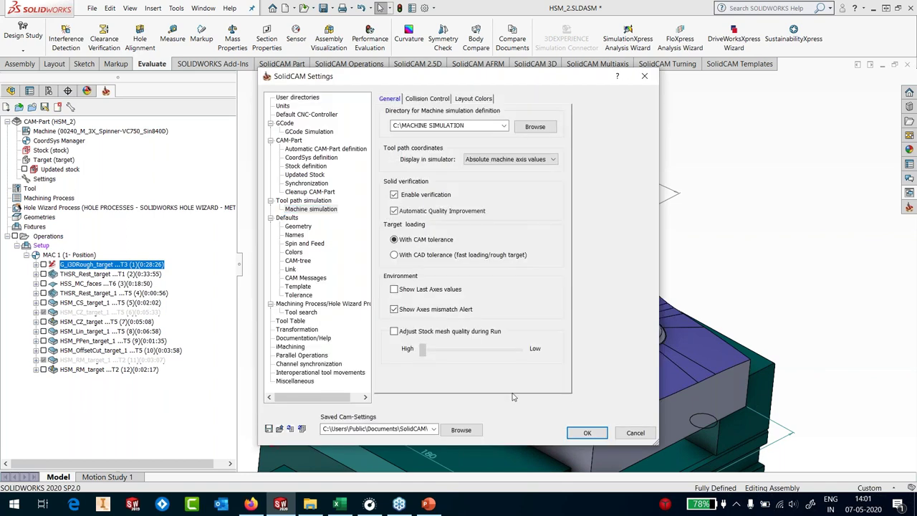
click(585, 433)
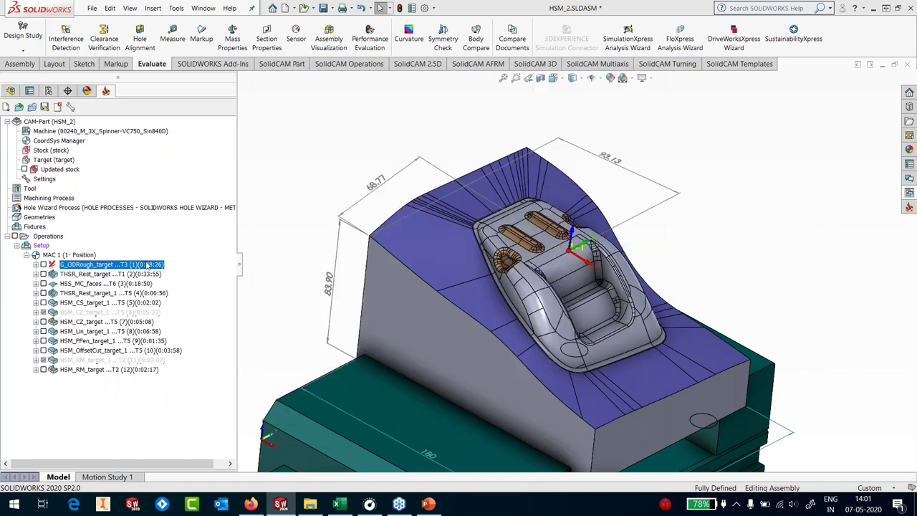
right_click(147, 265)
click(179, 188)
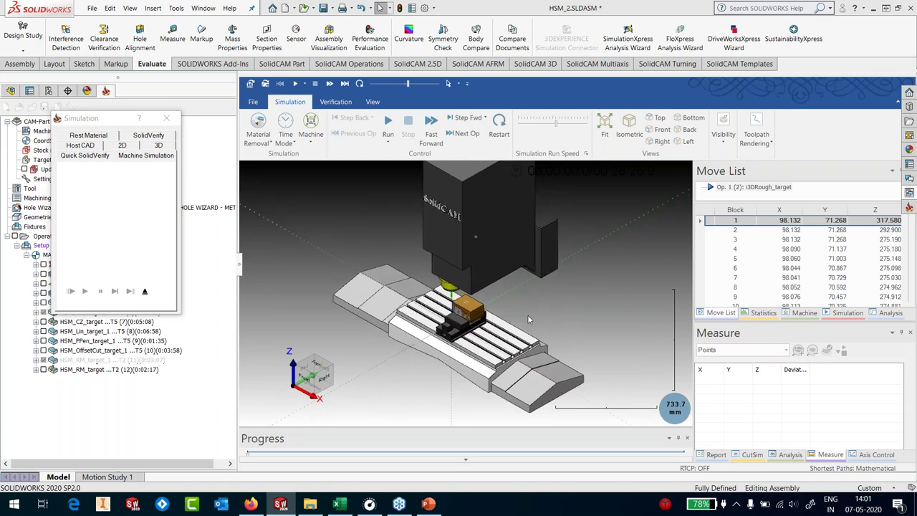
Step: Set the machine housing to Show in the simulation Visibility options
click(724, 133)
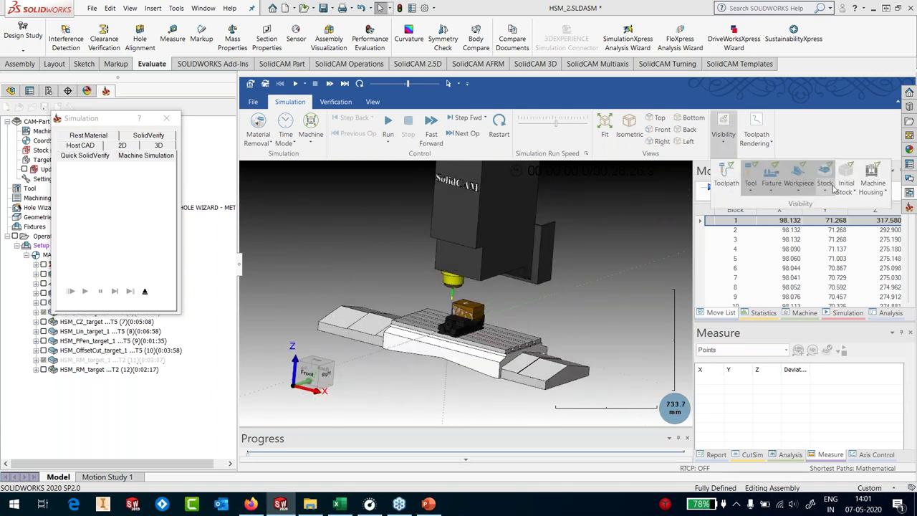
click(799, 190)
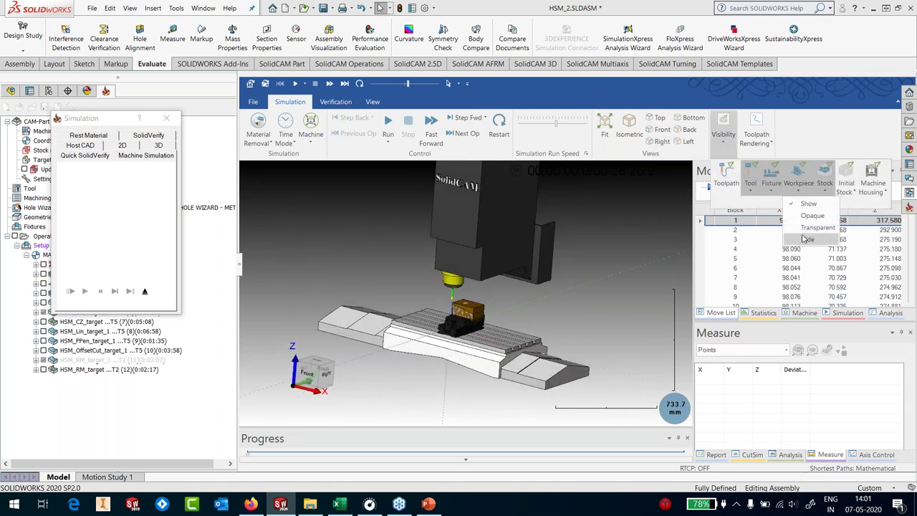
scroll(465, 309, up, 5)
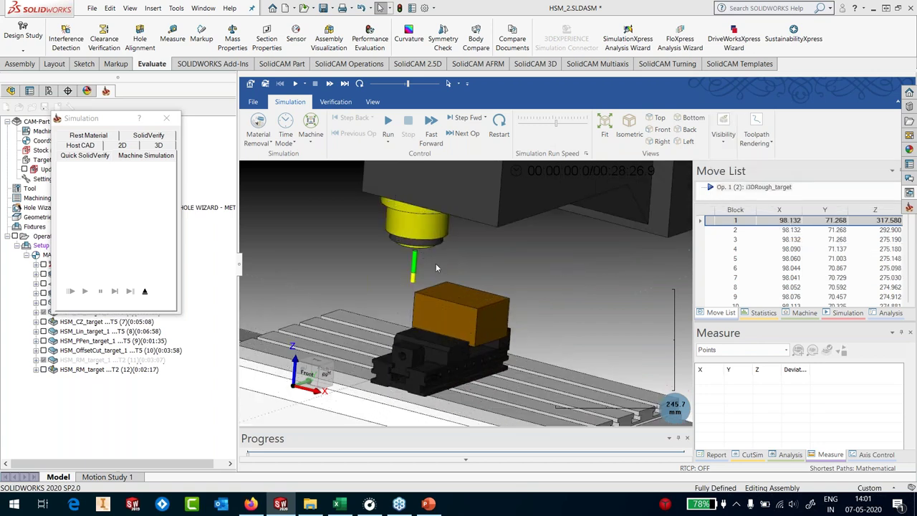
scroll(436, 263, down, 5)
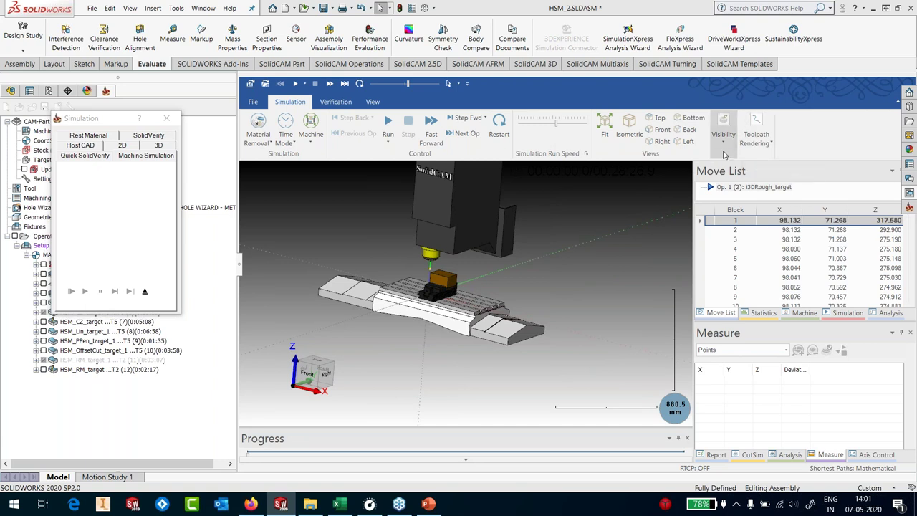
click(724, 152)
click(871, 188)
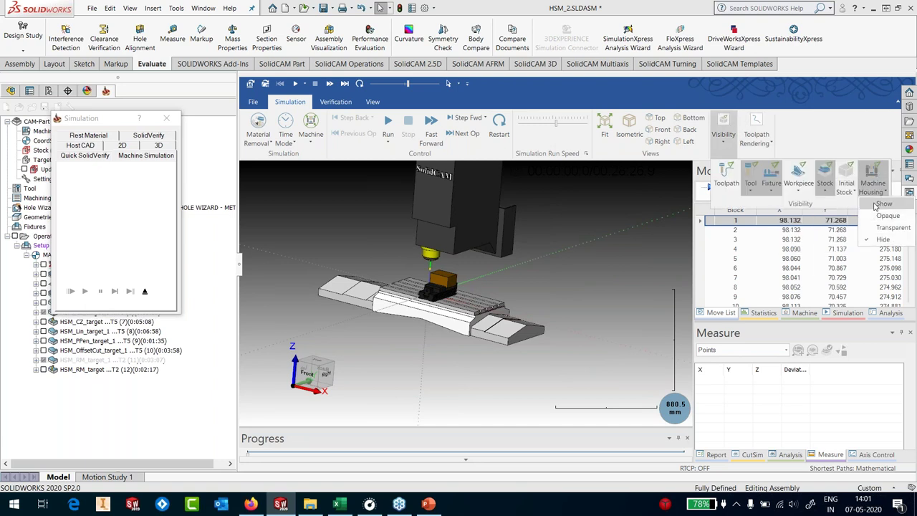
click(875, 205)
scroll(460, 229, up, 2)
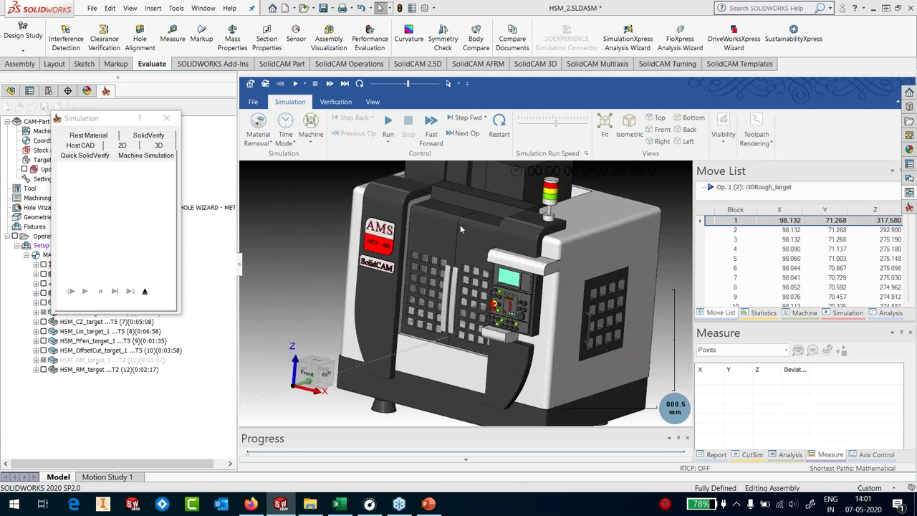
Step: Slide both machine doors open in Axis Control and start the simulation
click(874, 455)
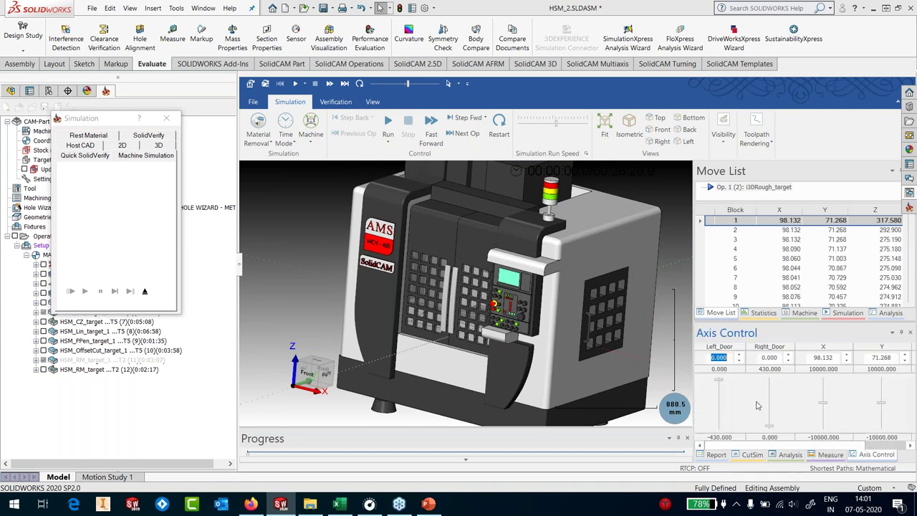
drag(720, 387, 769, 380)
scroll(490, 305, up, 10)
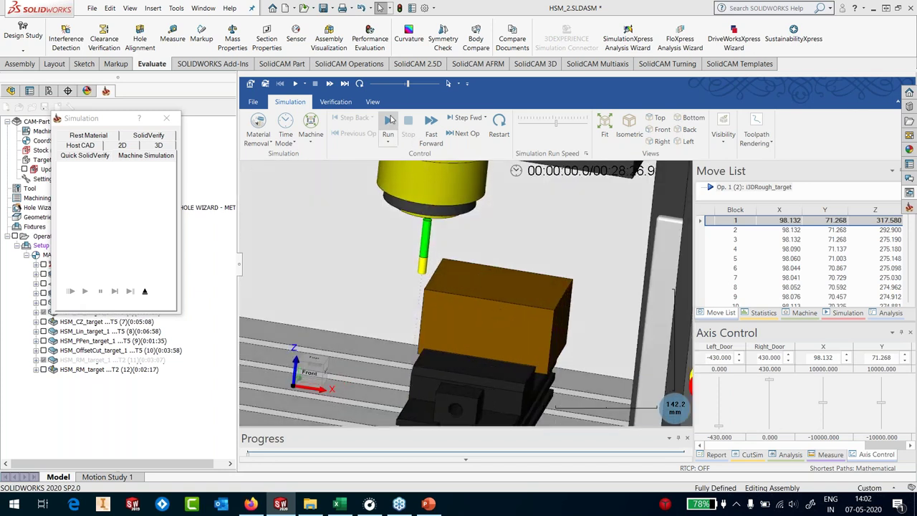
click(389, 123)
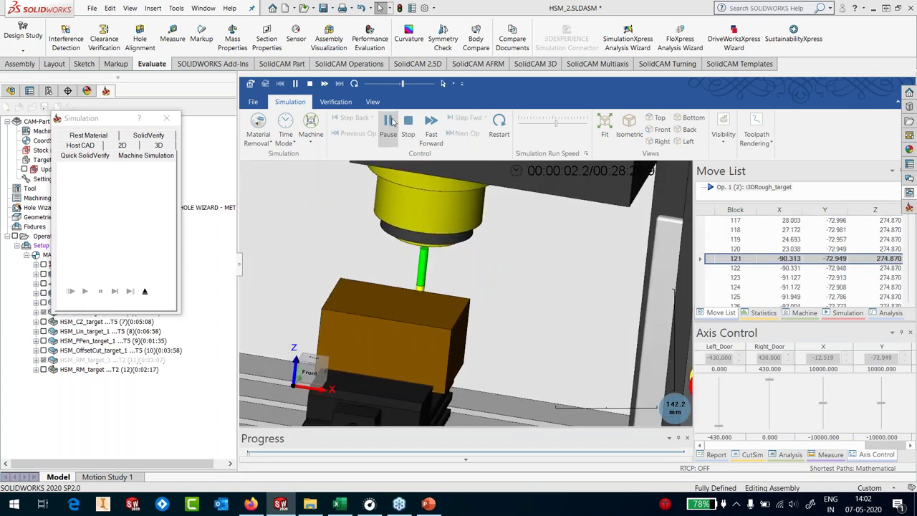
Step: Push the Simulation Run Speed slider to maximum until the simulation ends at 28:26.9
drag(556, 123, 566, 125)
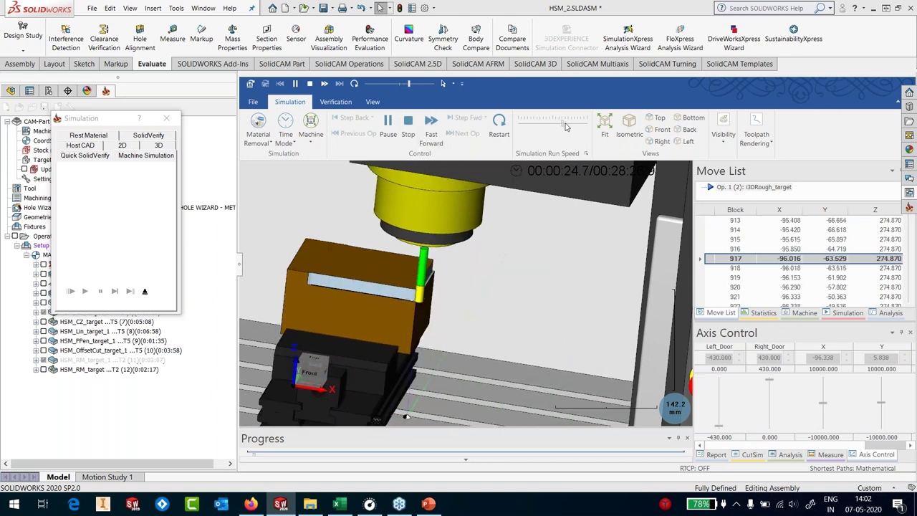
drag(566, 127, 577, 127)
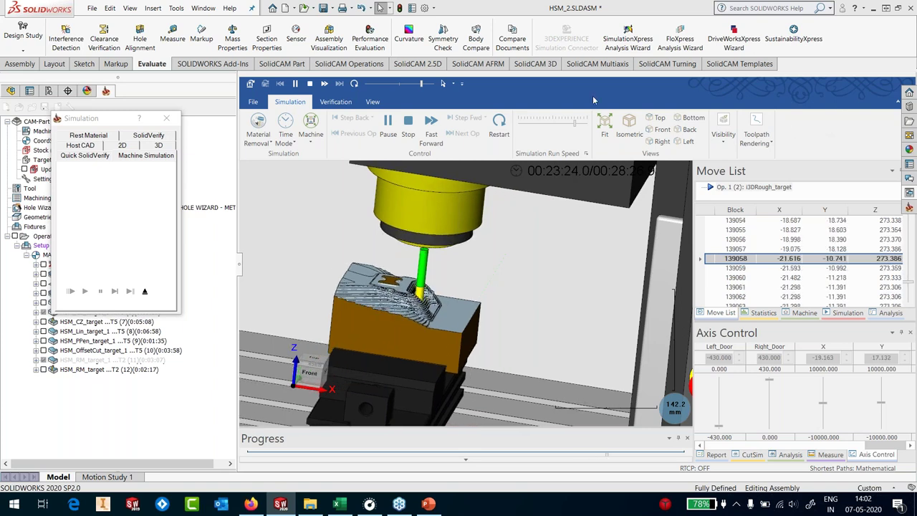
drag(574, 133, 586, 126)
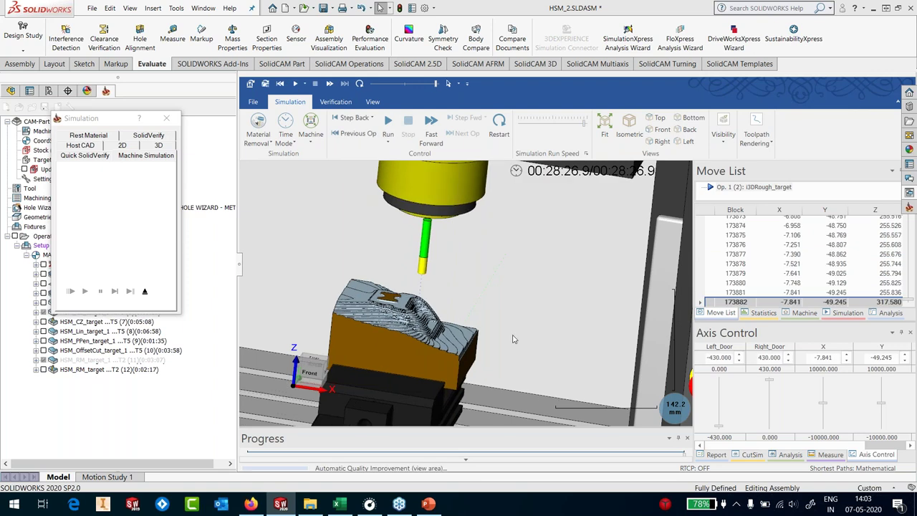
Step: Colour the roughed stock by deviation with the full -0.8 to 0.8 mm legend, then switch to Measure
scroll(513, 339, up, 2)
middle_drag(513, 339, 473, 358)
scroll(454, 339, up, 1)
click(791, 454)
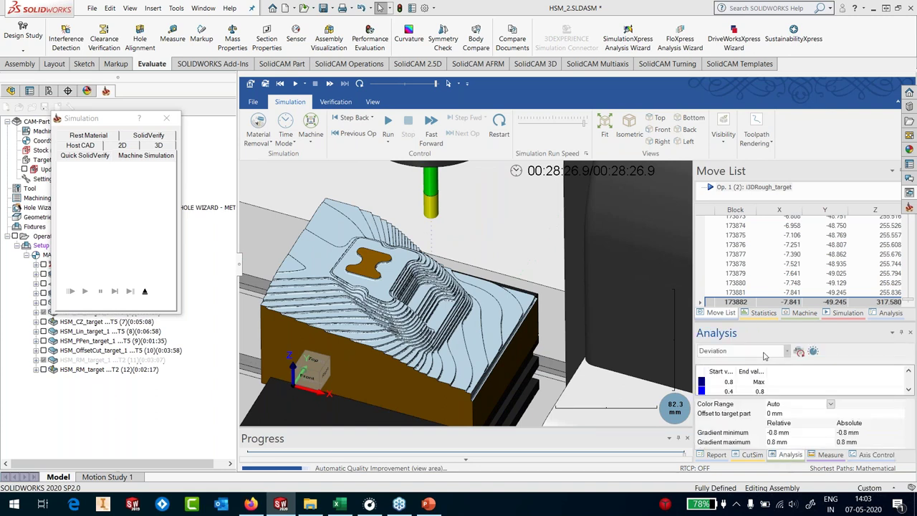
click(798, 352)
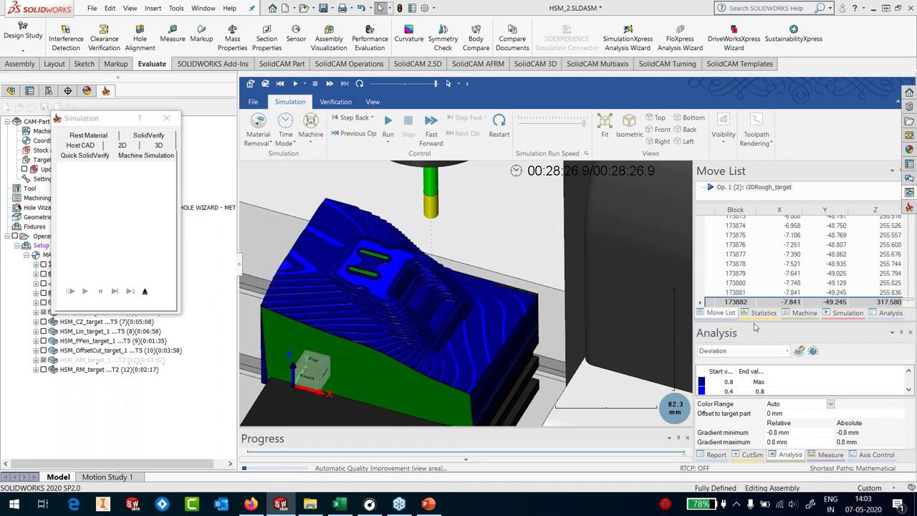
drag(754, 320, 753, 222)
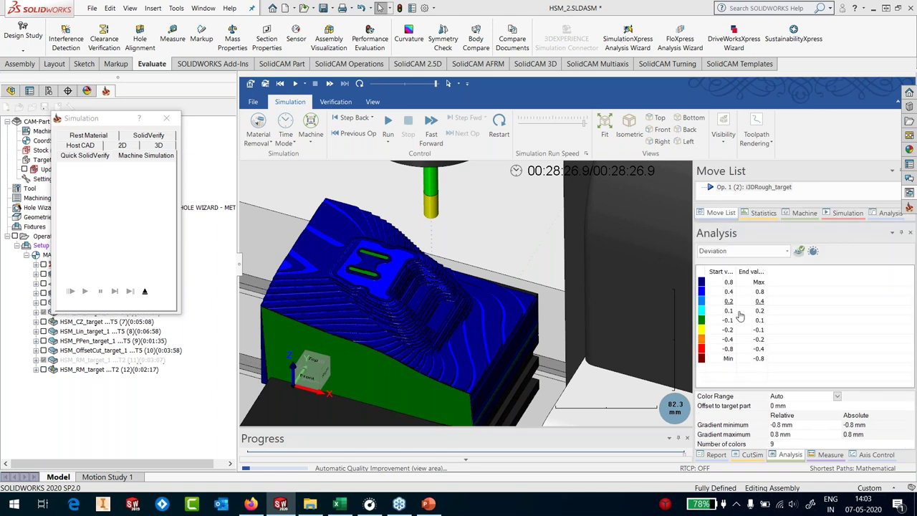
click(828, 455)
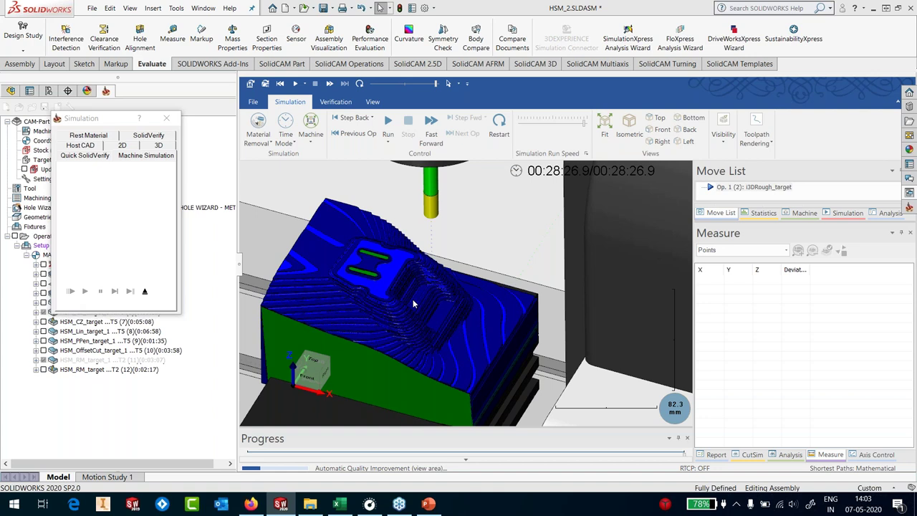
Step: Measure the deviation at two points on the roughed stock
click(414, 244)
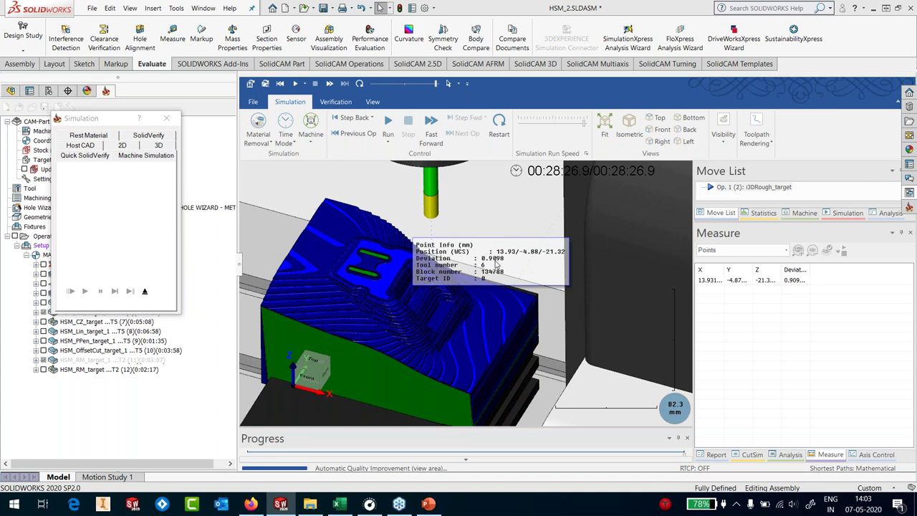
click(317, 304)
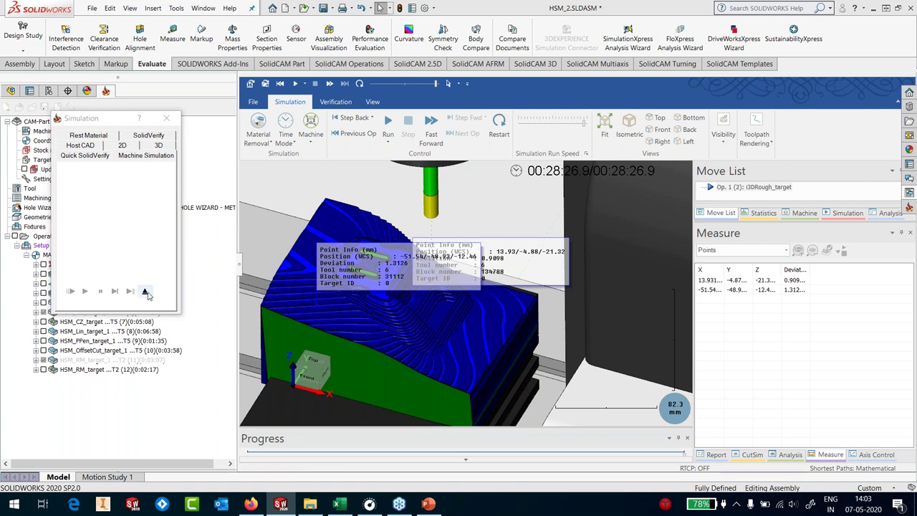
drag(120, 119, 115, 38)
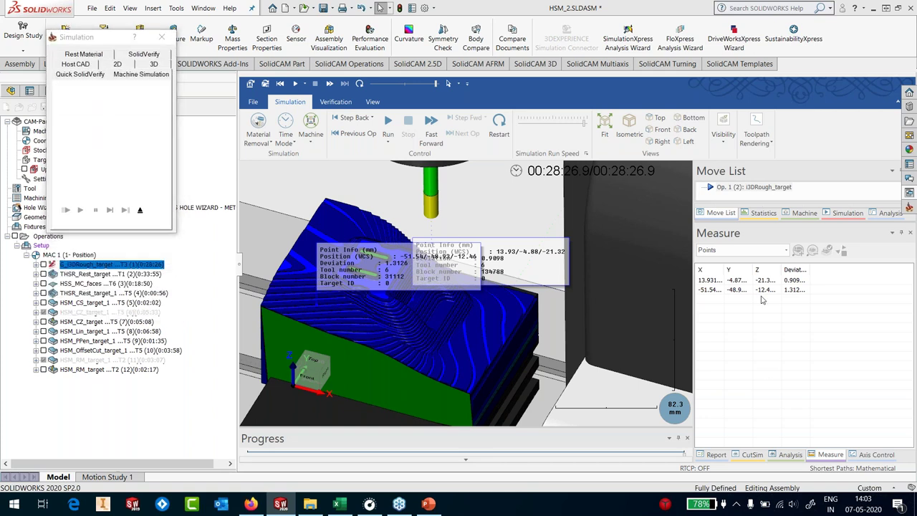
Step: Remove both measured points from the Measure list and exit the machine simulation
click(786, 250)
click(845, 277)
click(772, 279)
right_click(770, 278)
click(784, 283)
click(778, 280)
right_click(770, 277)
click(803, 284)
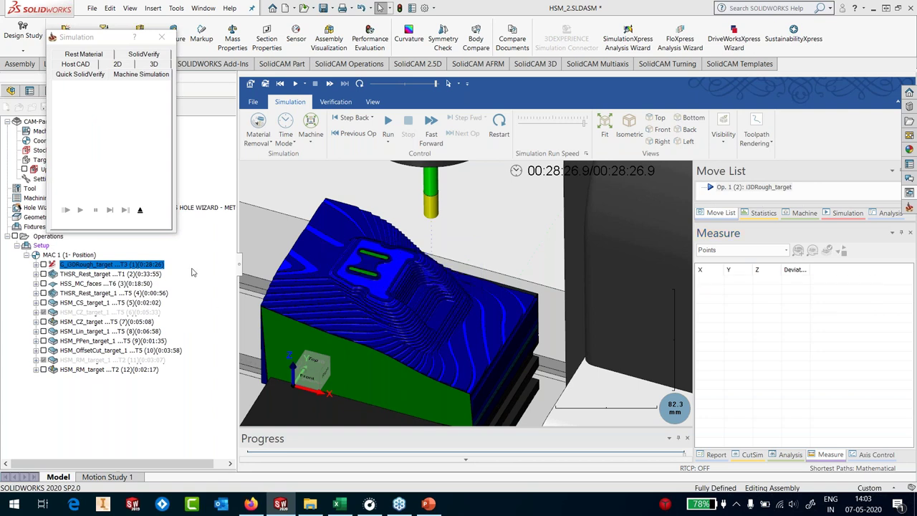
click(142, 211)
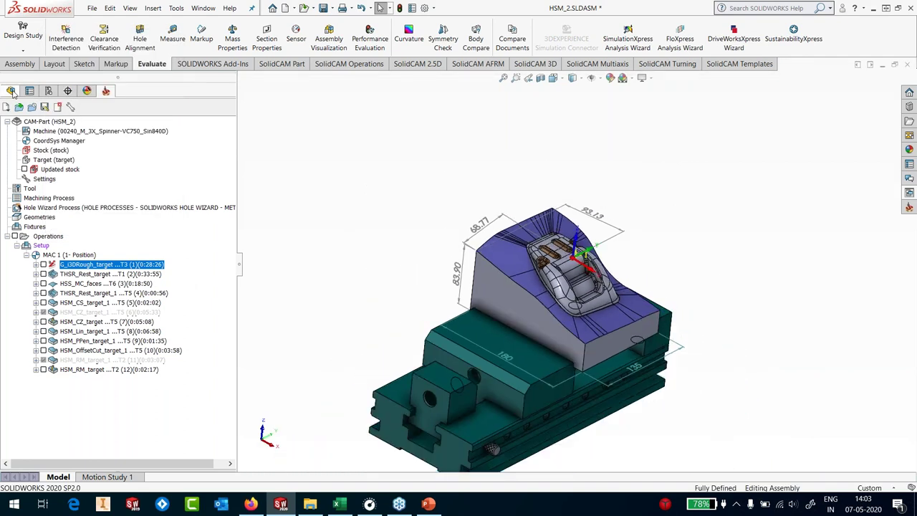
Step: Hide Vise<1> in the FeatureManager tree so only the part shows
click(10, 90)
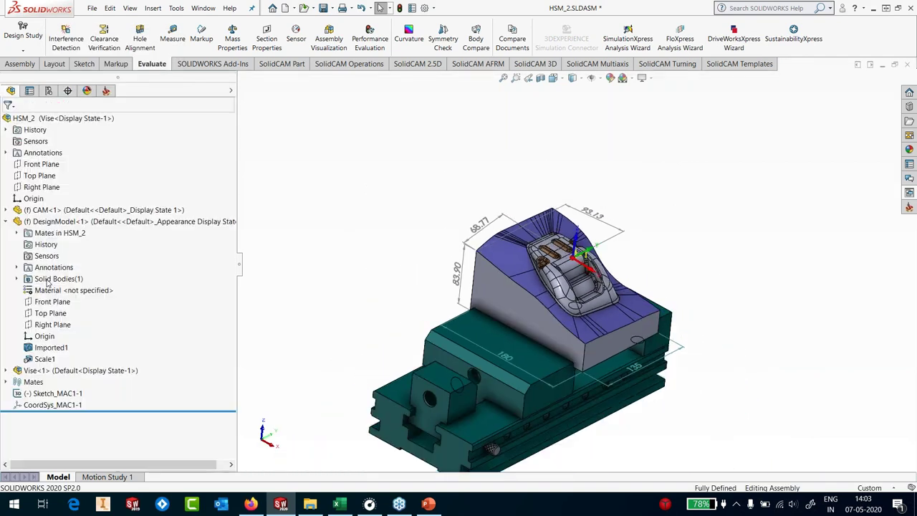
click(57, 370)
click(123, 344)
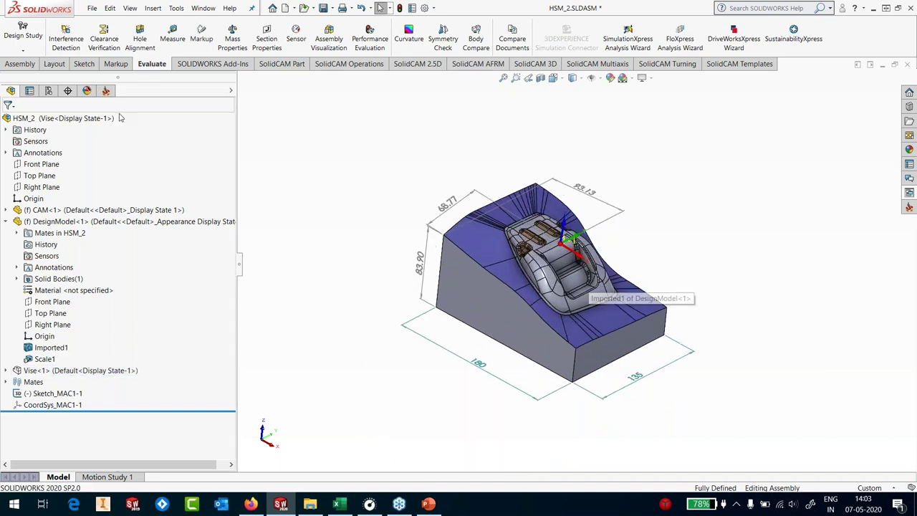
click(105, 91)
Step: Generate a Tool Sheet via CAM-Part > Documentation (ToolSheet)
right_click(72, 125)
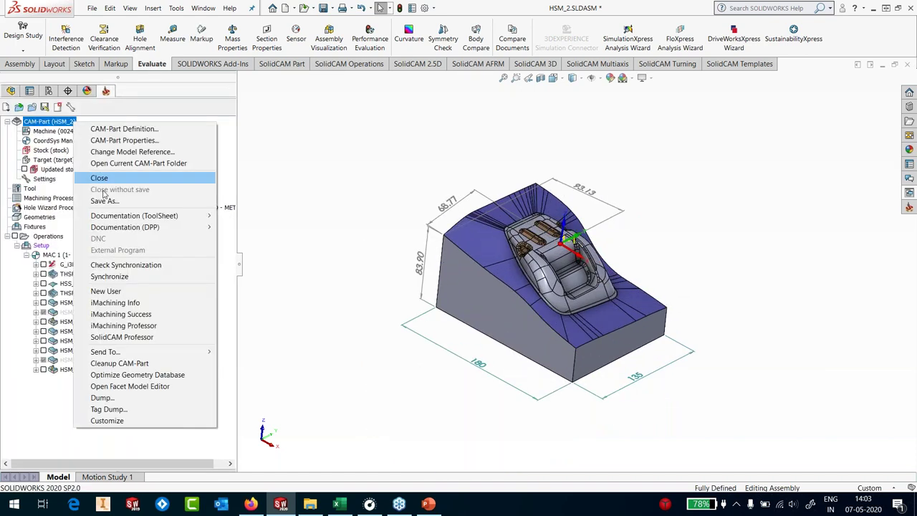
mouse_move(179, 215)
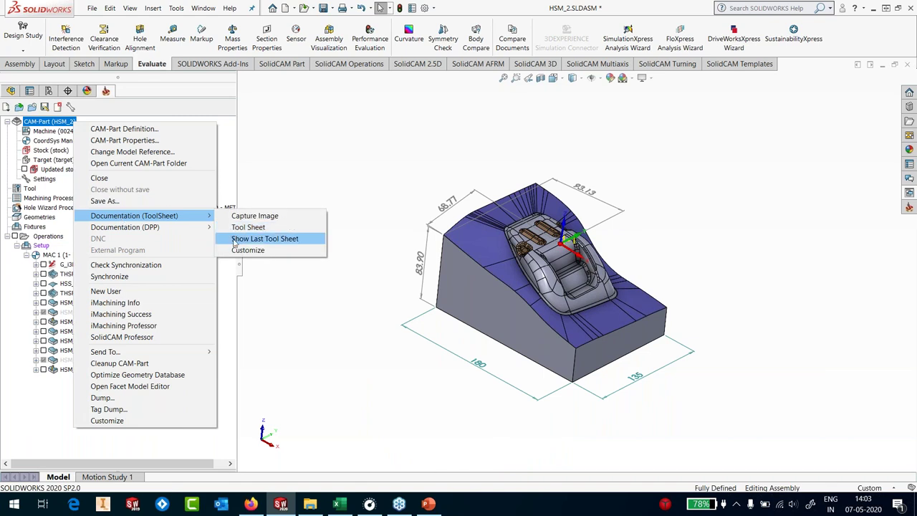
click(236, 228)
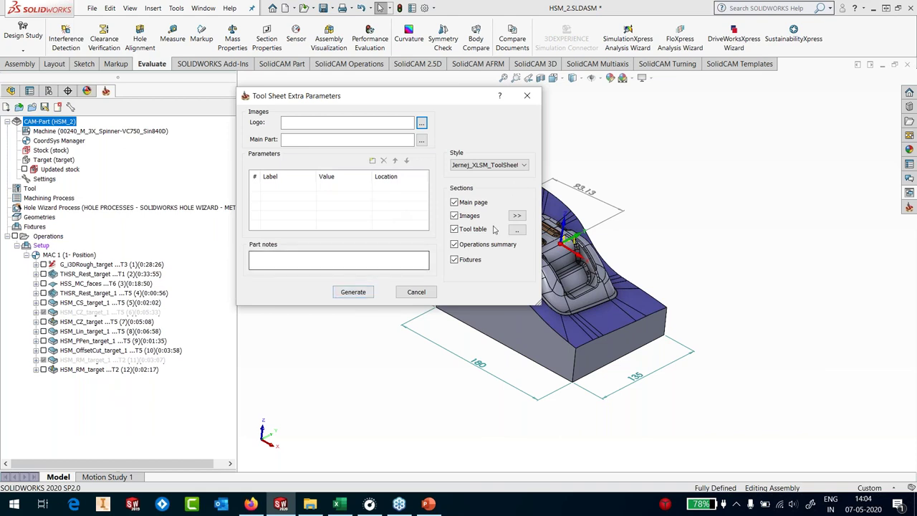
click(352, 292)
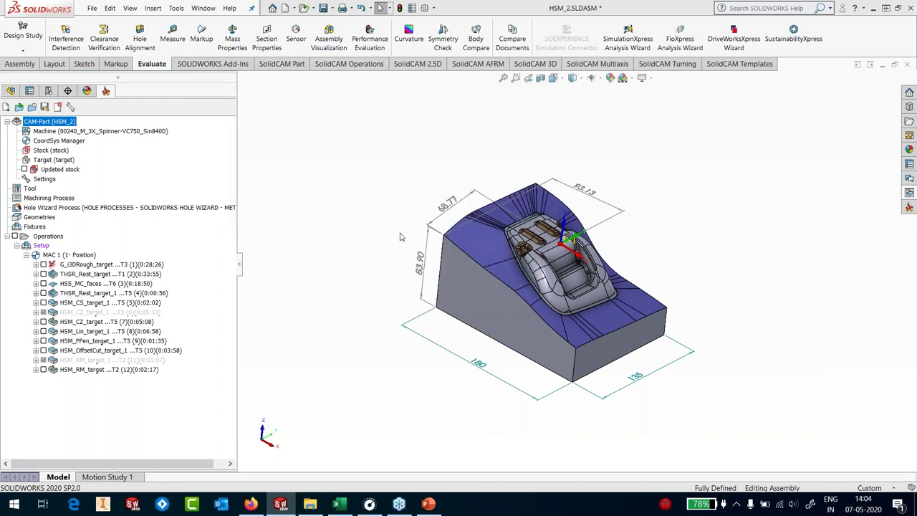
Step: Fit the part in view and bring the Jernej_XLSM_ToolSheet Excel template forward
key(f)
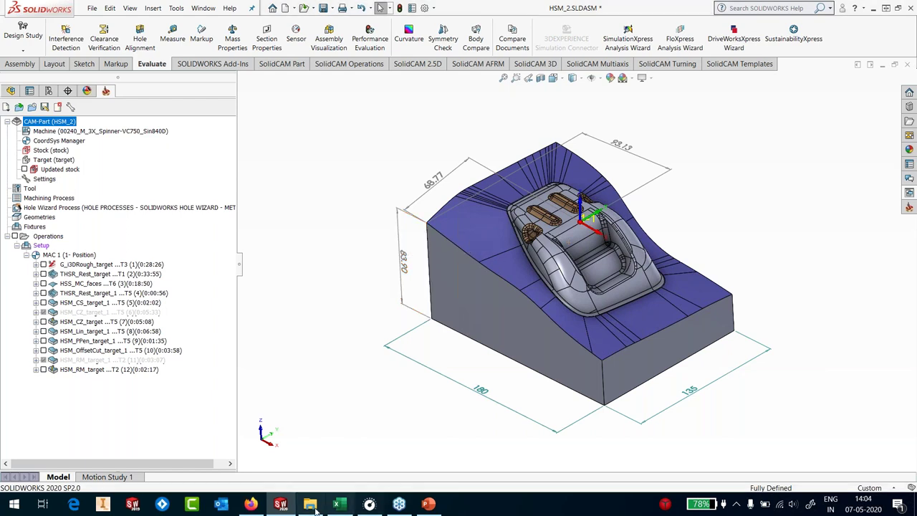
click(340, 503)
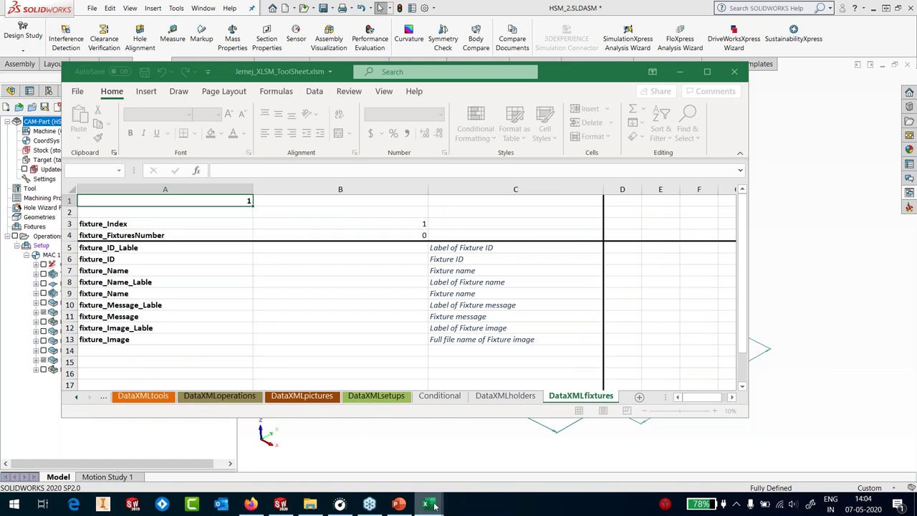
mouse_move(428, 502)
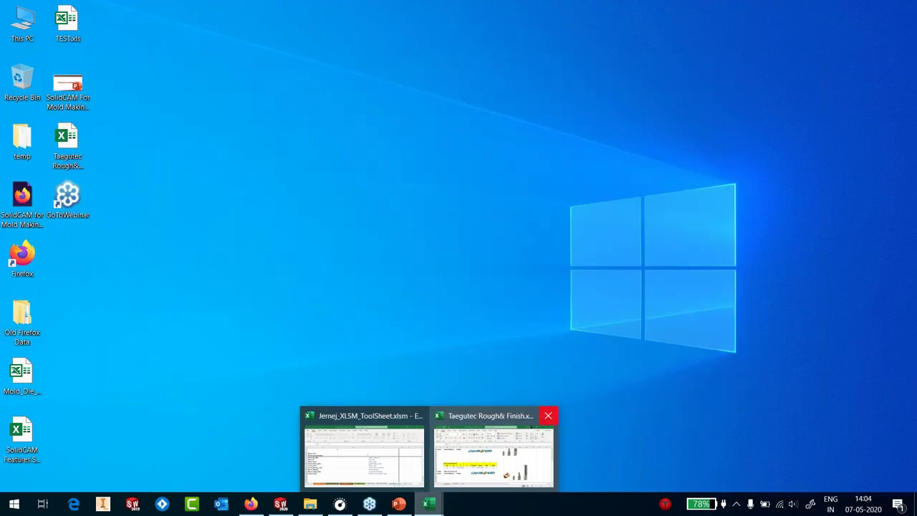
click(549, 415)
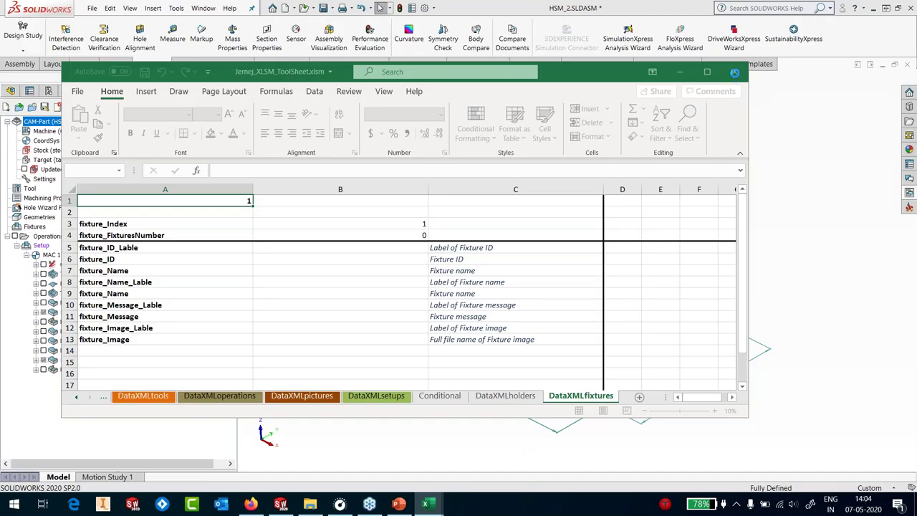
Step: End both Microsoft Excel processes in Task Manager
right_click(513, 504)
click(543, 444)
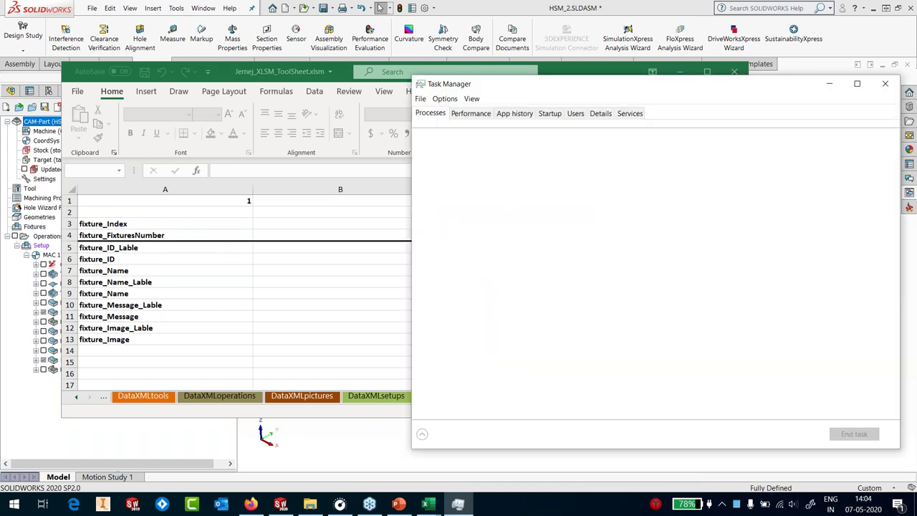
click(473, 220)
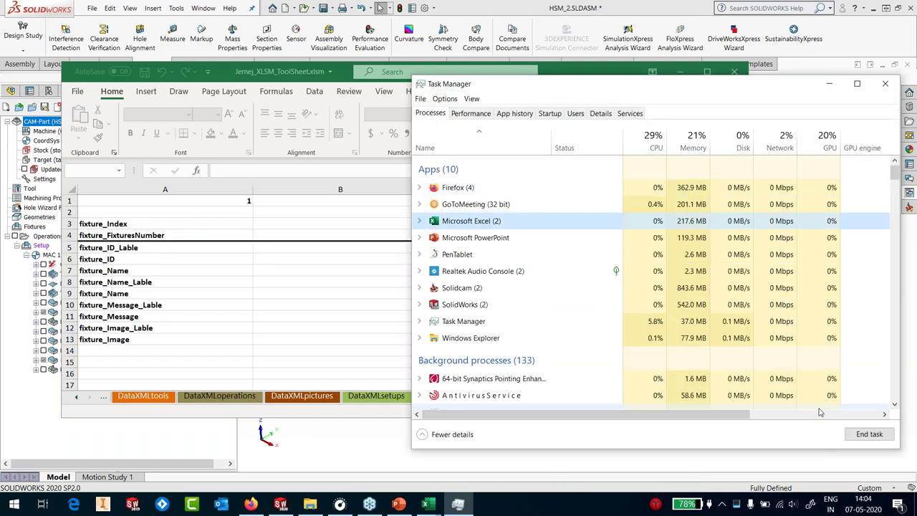
click(854, 436)
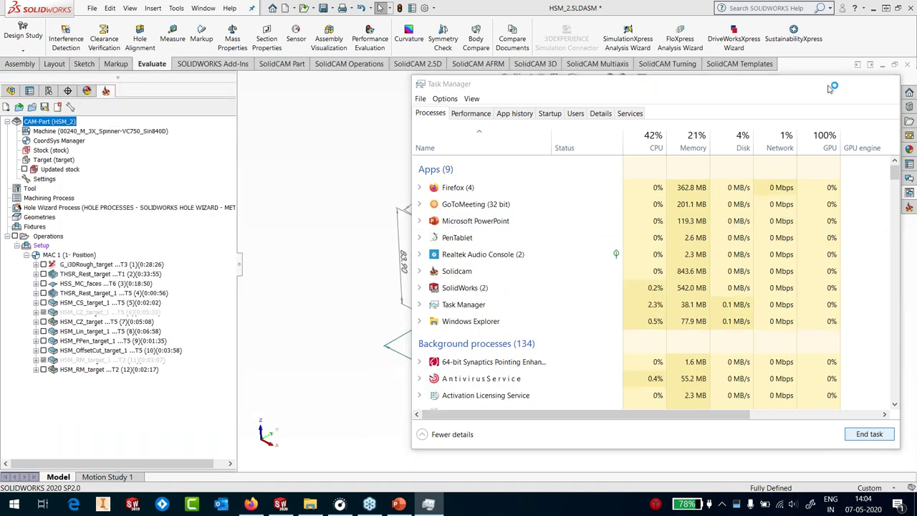
click(829, 83)
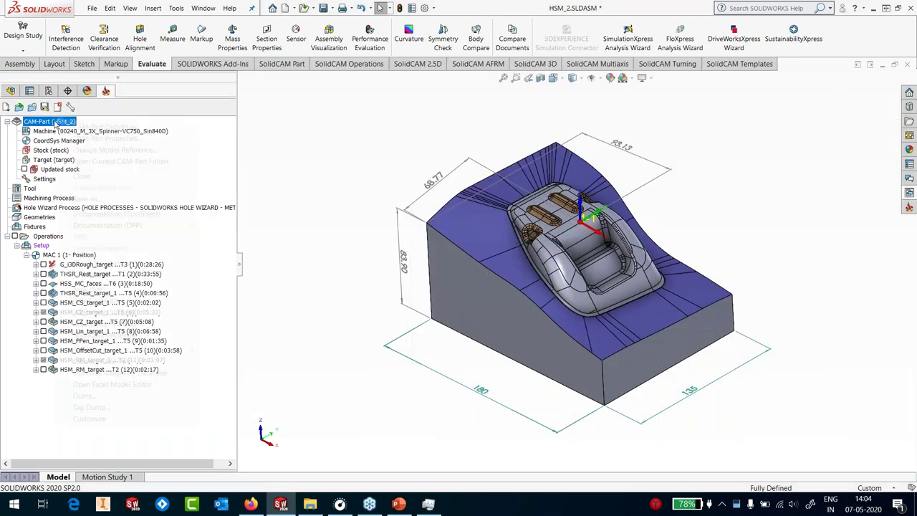
Step: Generate the HSM_2 tool sheet as doc.xls and maximize it in Excel
right_click(54, 123)
mouse_move(129, 214)
click(237, 225)
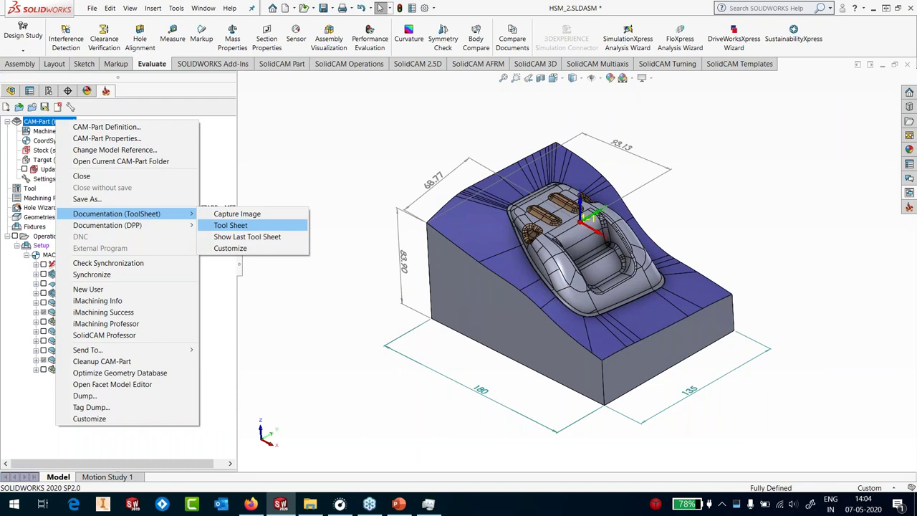
click(348, 297)
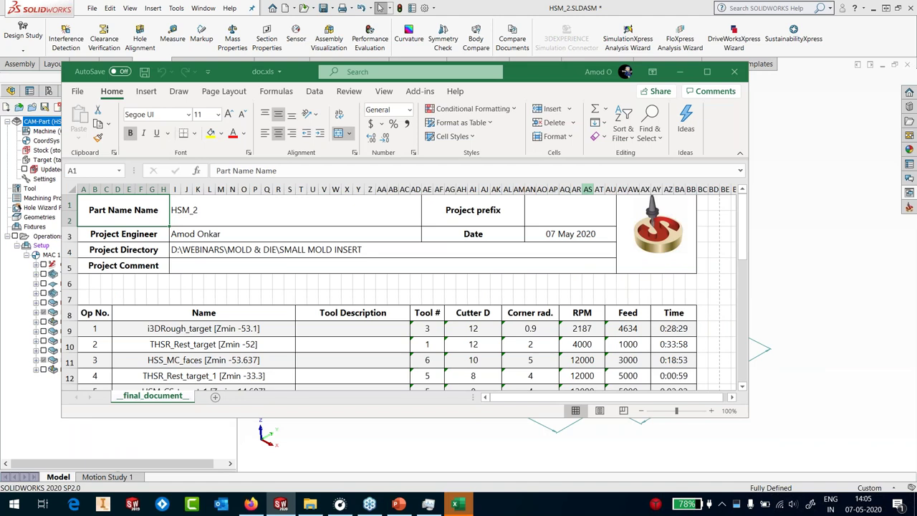
click(708, 72)
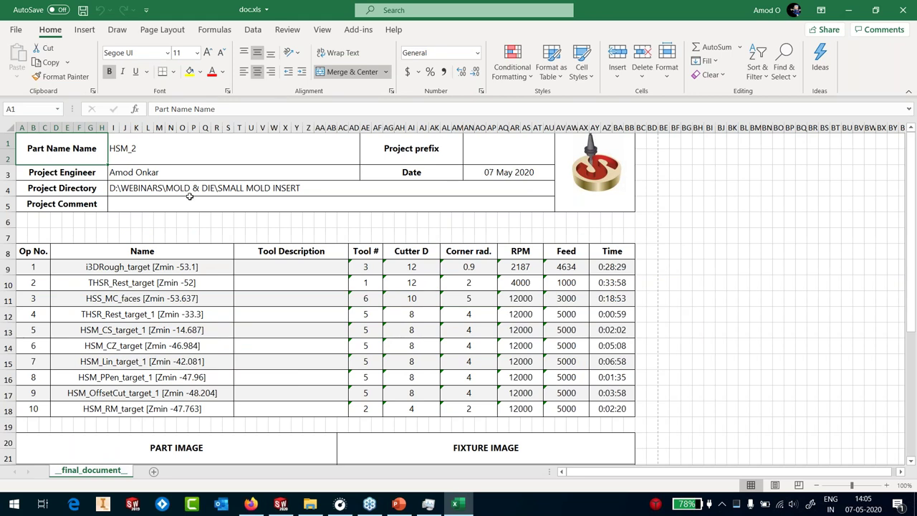
Step: Highlight the operation, Tool Description, Tool #, Cutter D, Corner rad., RPM, Feed and Time columns
drag(160, 267, 172, 408)
drag(301, 266, 314, 393)
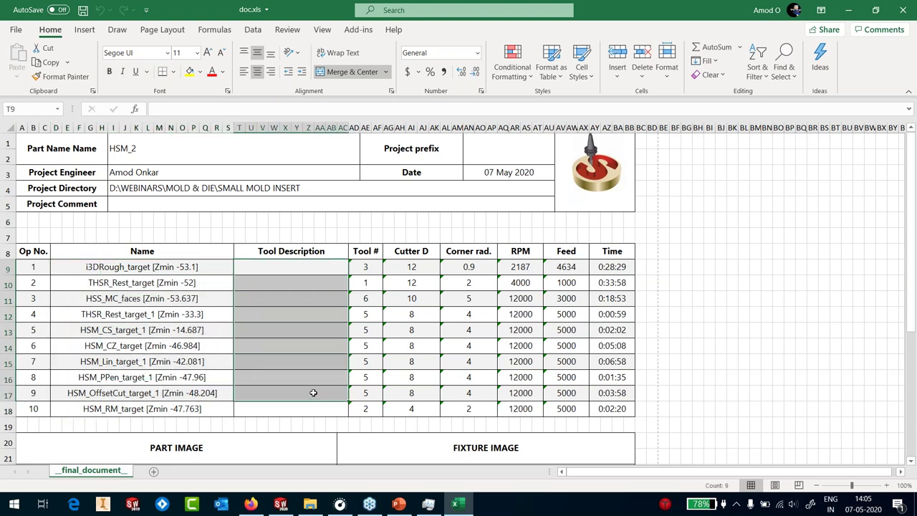
drag(366, 252, 365, 394)
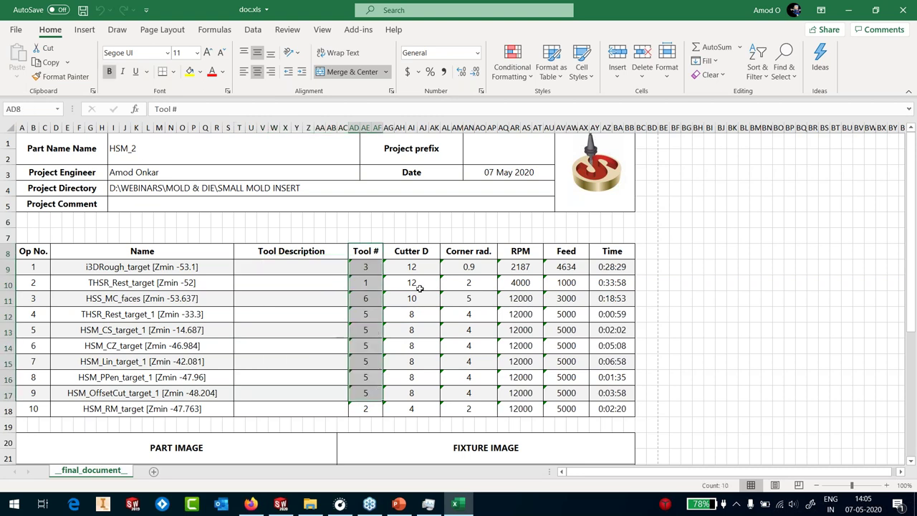
drag(422, 256, 425, 409)
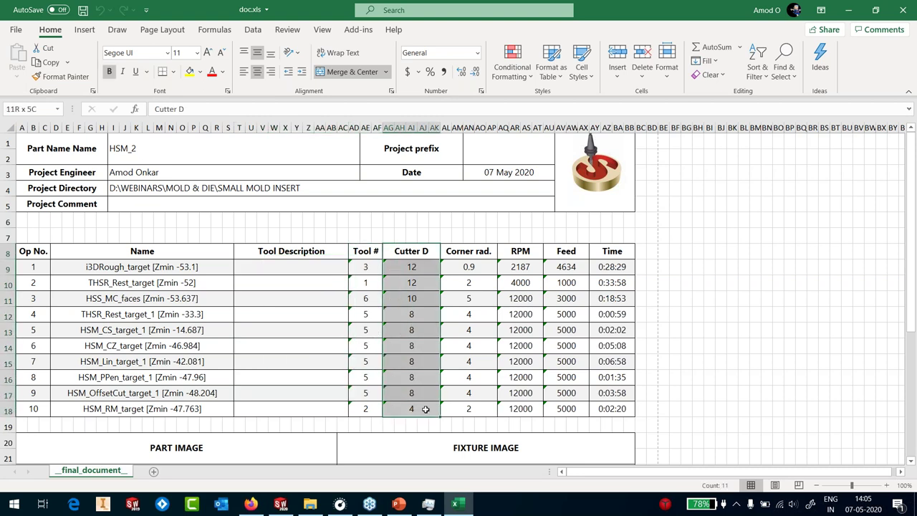
drag(469, 266, 470, 409)
drag(526, 268, 514, 364)
drag(571, 264, 567, 410)
drag(612, 267, 618, 407)
Step: Scroll down to the part and fixture images, then close doc.xls without saving
scroll(714, 301, down, 3)
scroll(713, 301, down, 4)
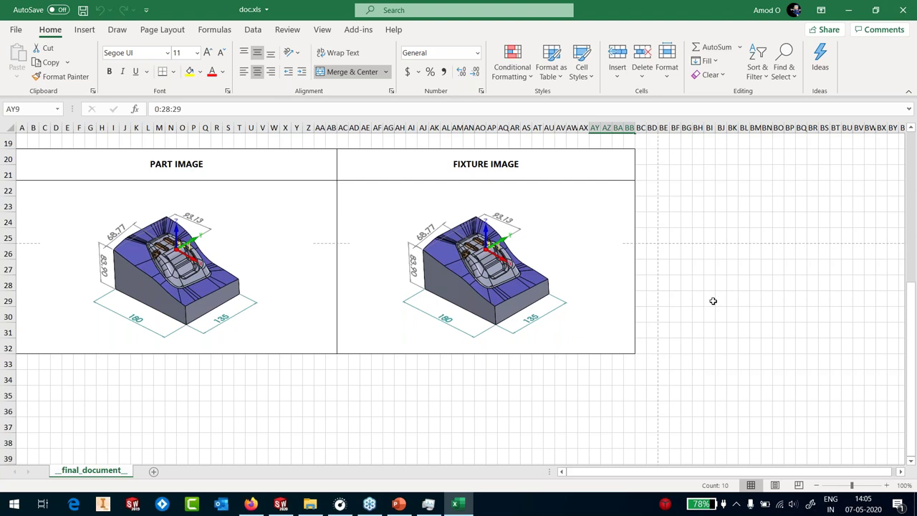
click(907, 13)
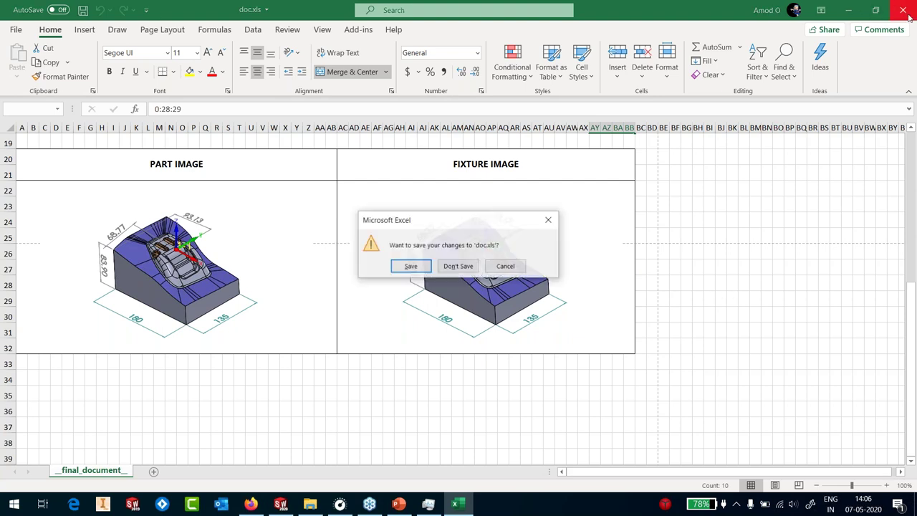
click(462, 266)
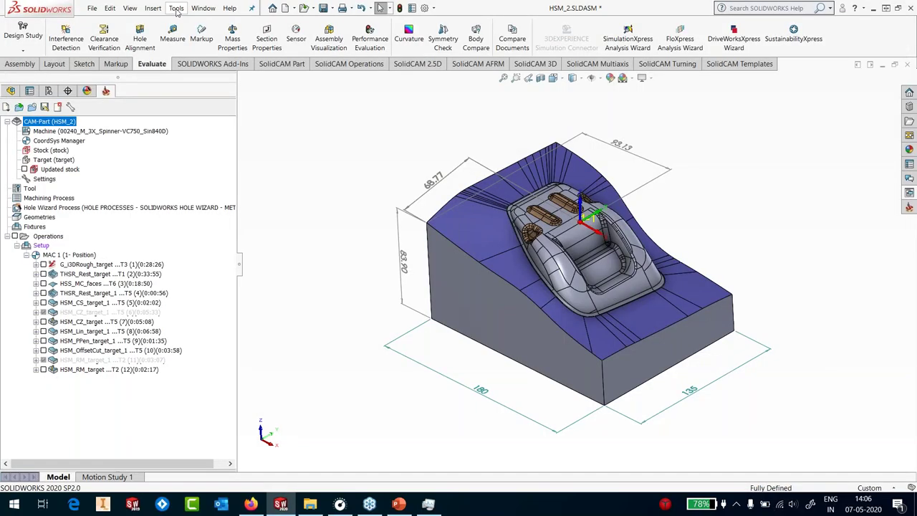
Step: Start opening an existing CAM-Part from Tools > SolidCAM > Open
click(176, 8)
mouse_move(201, 58)
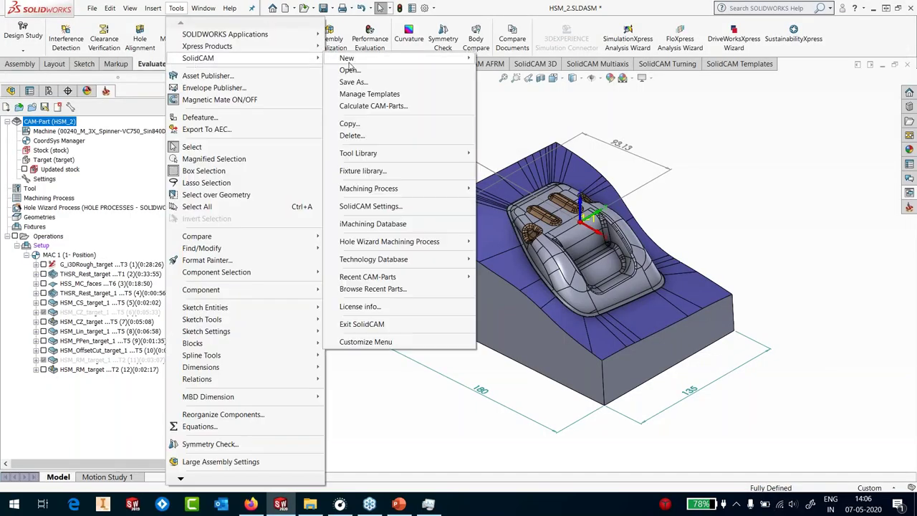
click(349, 69)
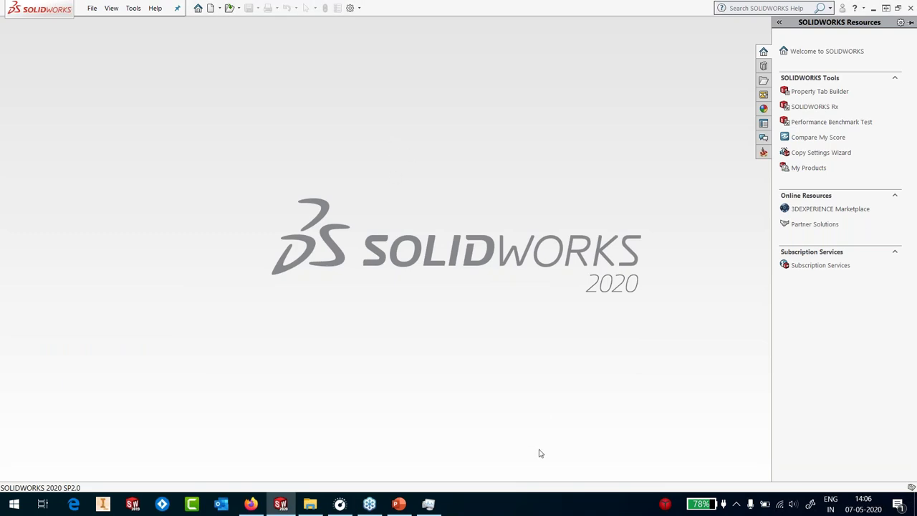
mouse_move(434, 511)
Step: Open SIDECOREA1.PRT from MOLD & DIE > SPLITWORKS as a CAM-Part
click(134, 8)
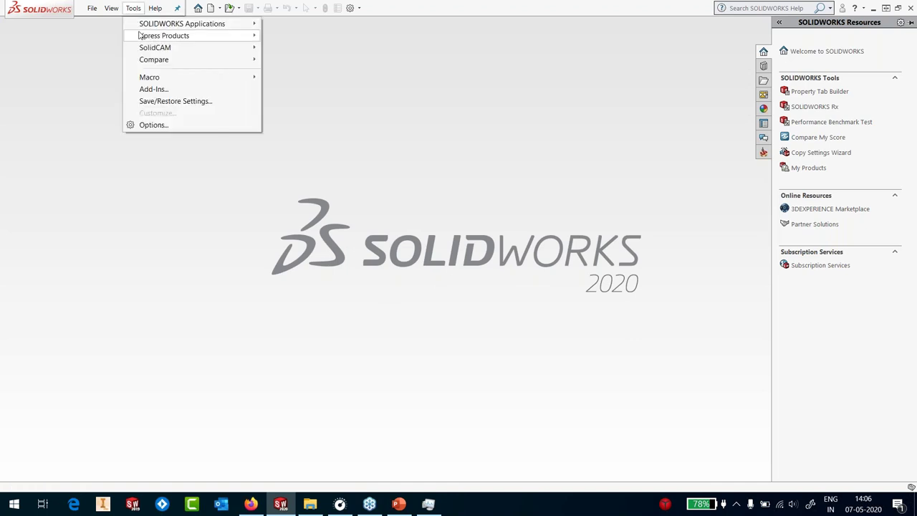
mouse_move(139, 47)
click(277, 60)
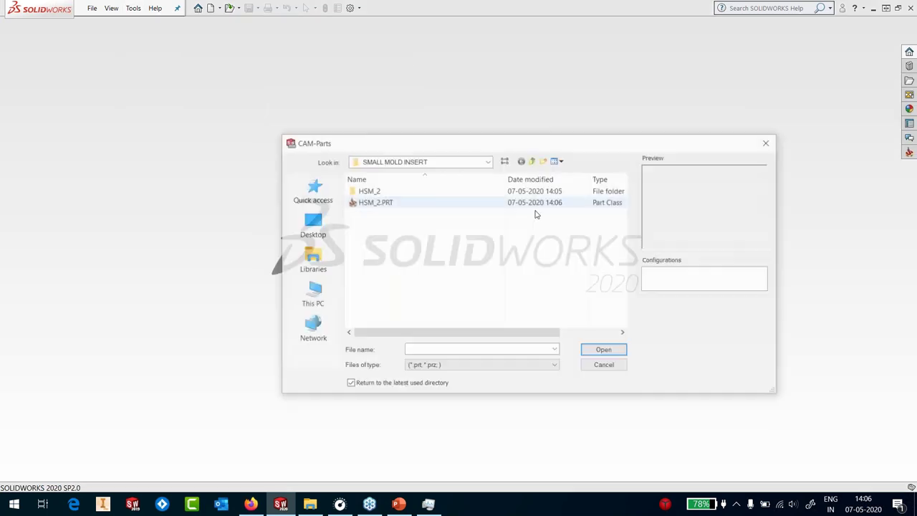
drag(349, 142, 241, 139)
click(425, 157)
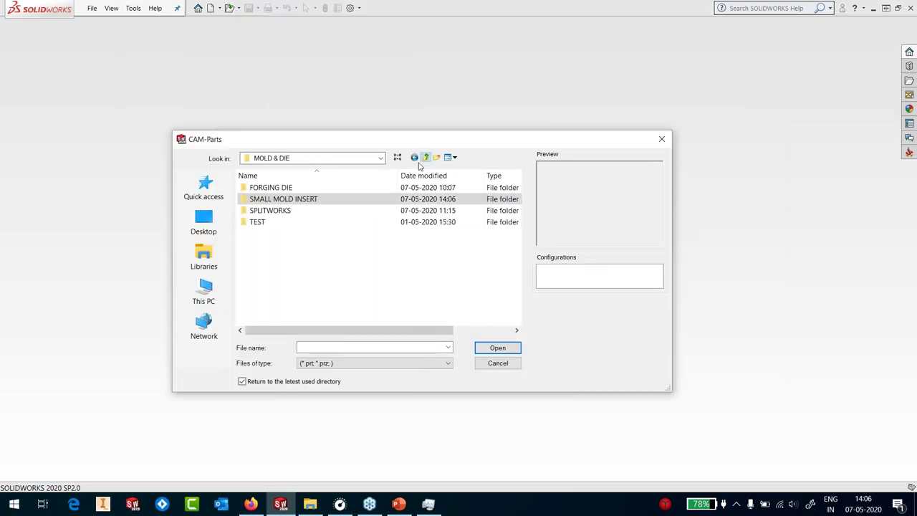
click(274, 211)
double_click(274, 211)
click(276, 199)
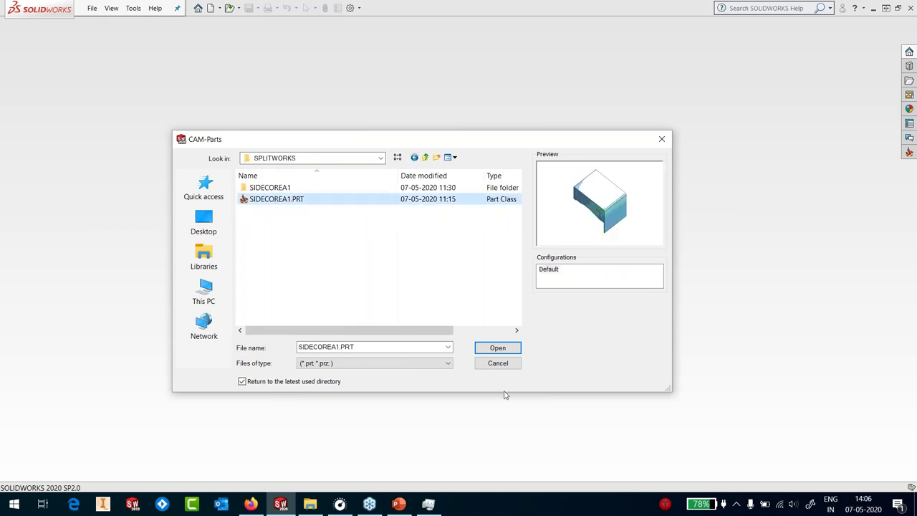
click(499, 348)
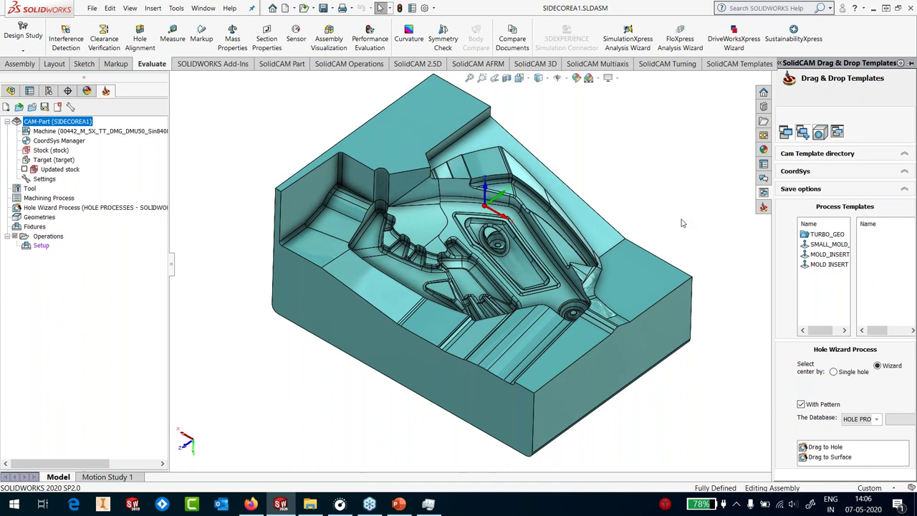
Step: Drop the MOLD_INSERT process template onto a part face using CoordSys MAC 1
click(838, 255)
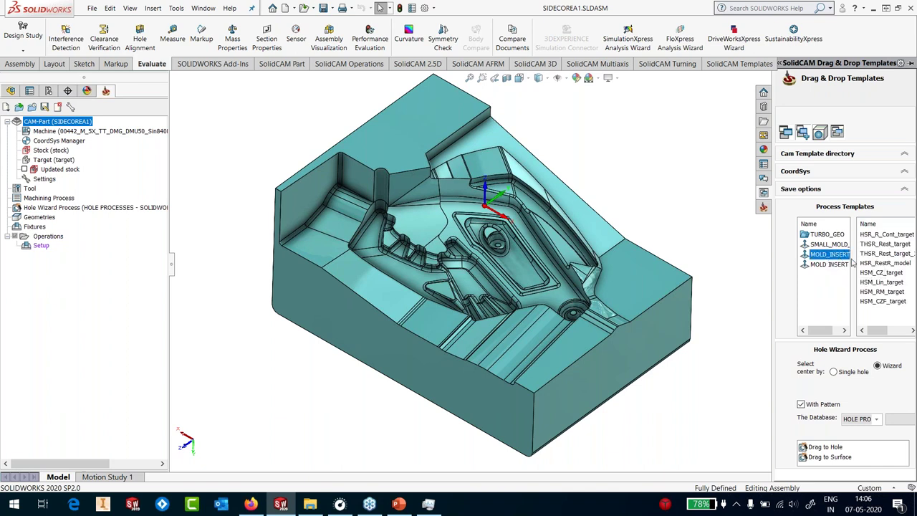
drag(835, 263, 372, 286)
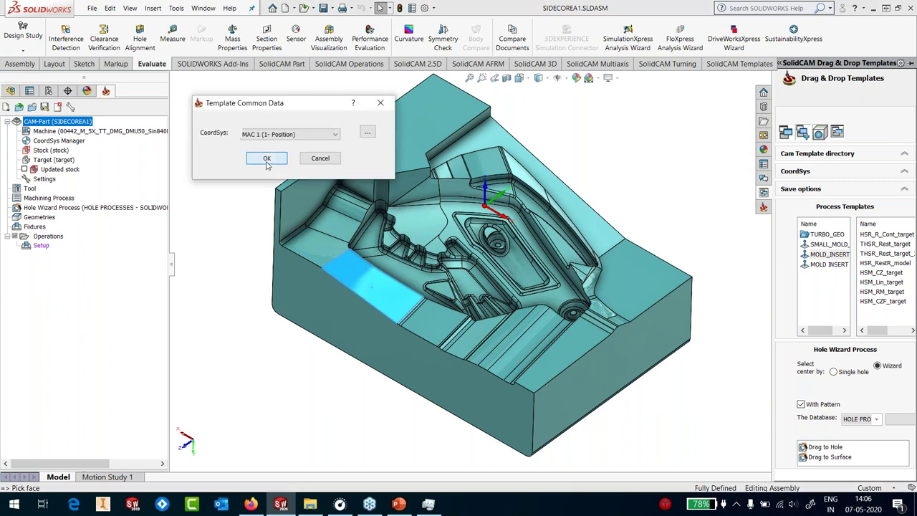
click(266, 159)
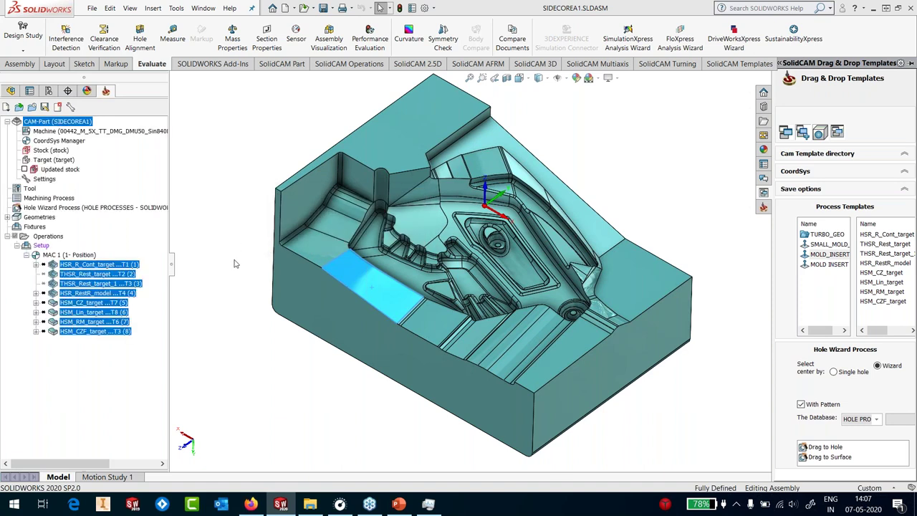
right_click(100, 265)
click(128, 123)
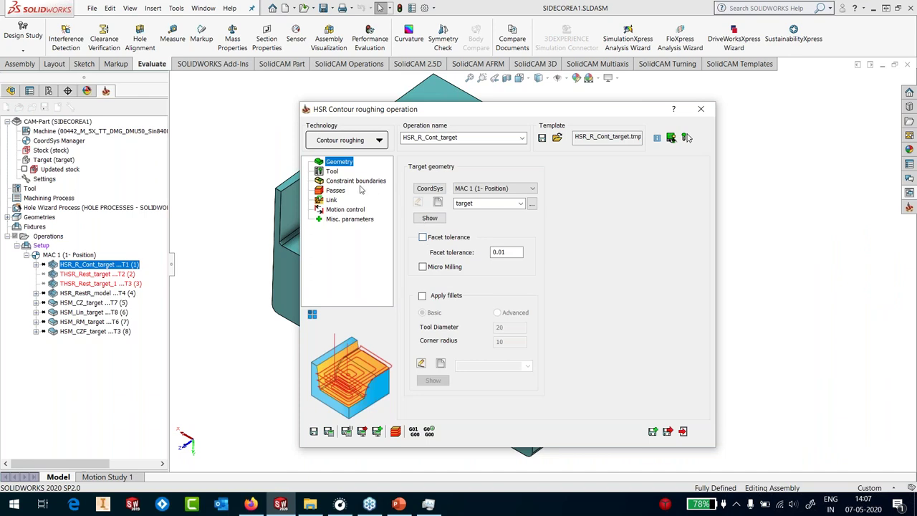
click(333, 172)
click(347, 182)
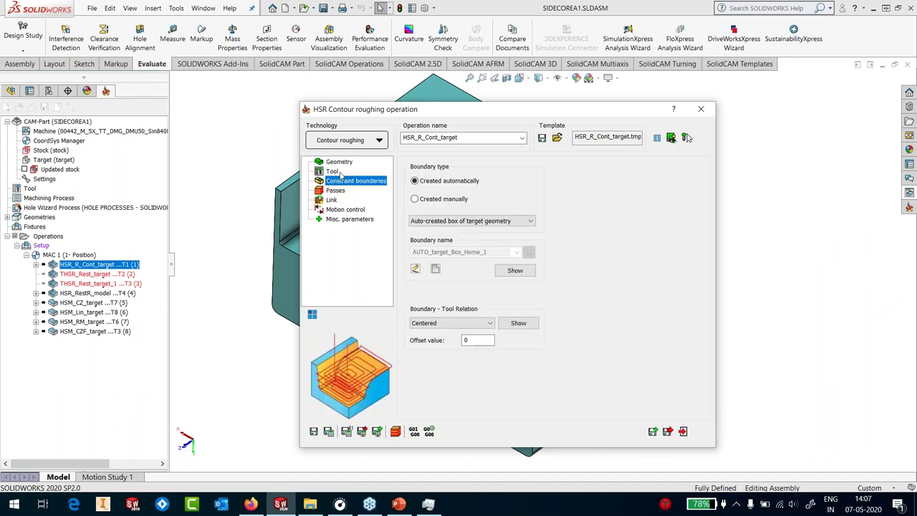
click(344, 164)
click(332, 172)
click(351, 182)
click(334, 191)
key(Tab)
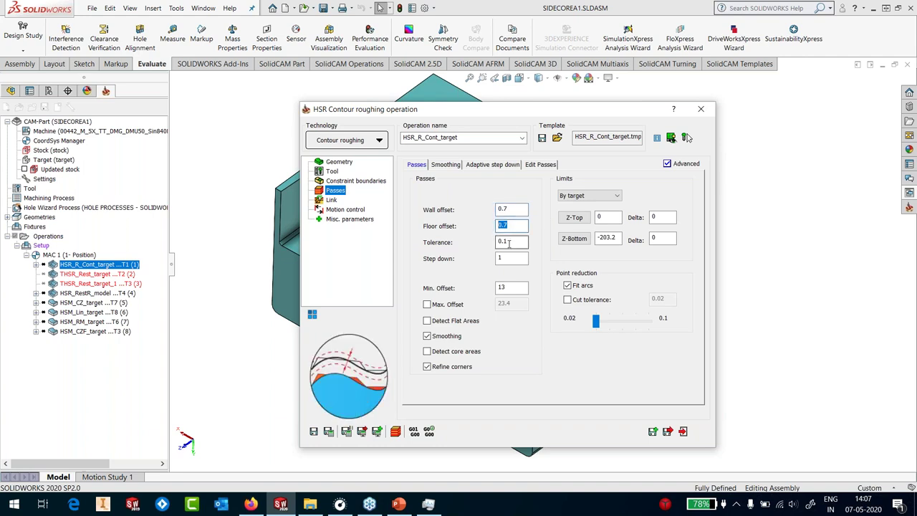
click(508, 243)
click(510, 258)
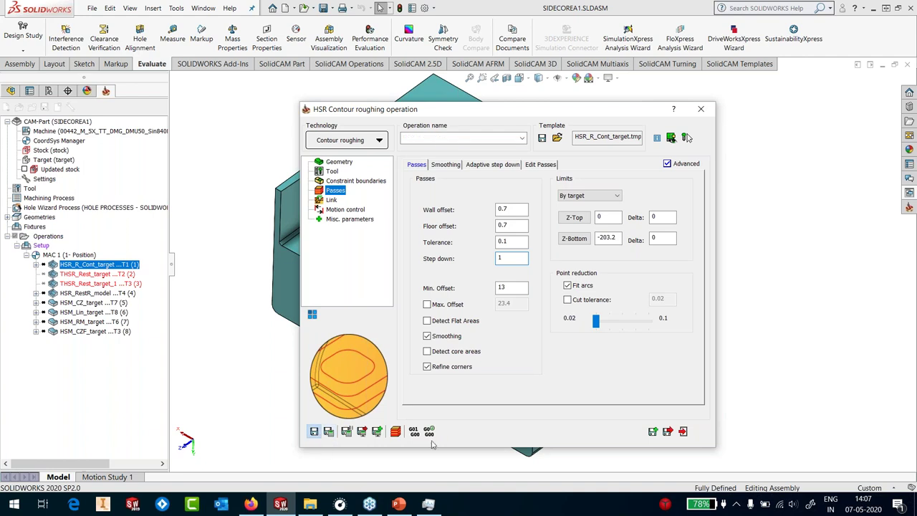
click(683, 432)
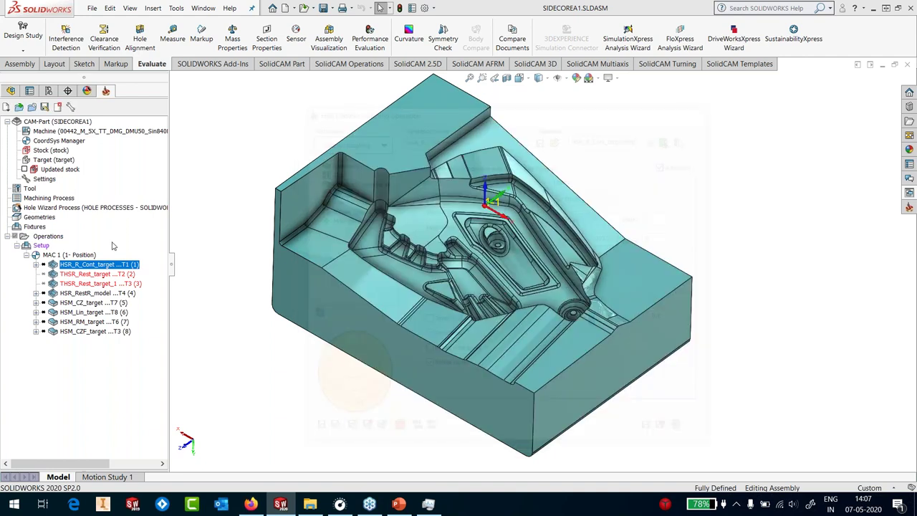
Step: Calculate the HSR_R_Cont_target toolpath and orbit to inspect its layered passes
right_click(101, 267)
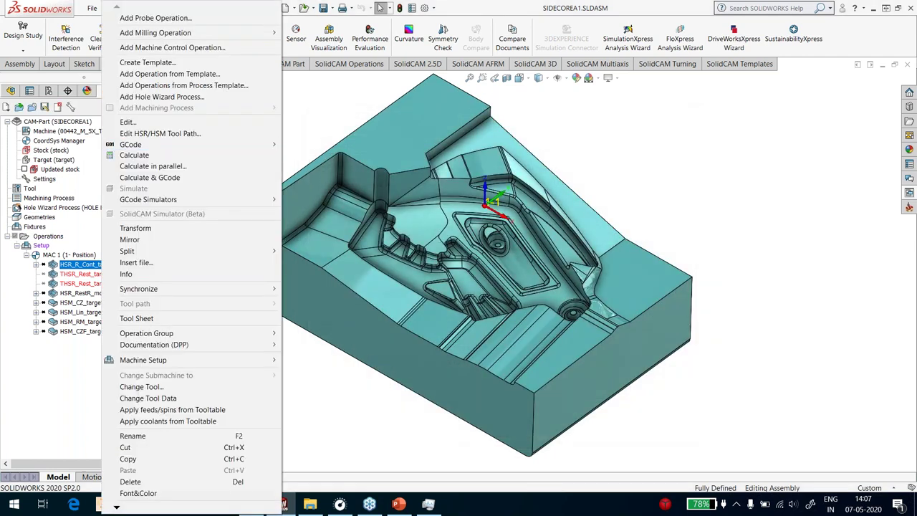
click(134, 155)
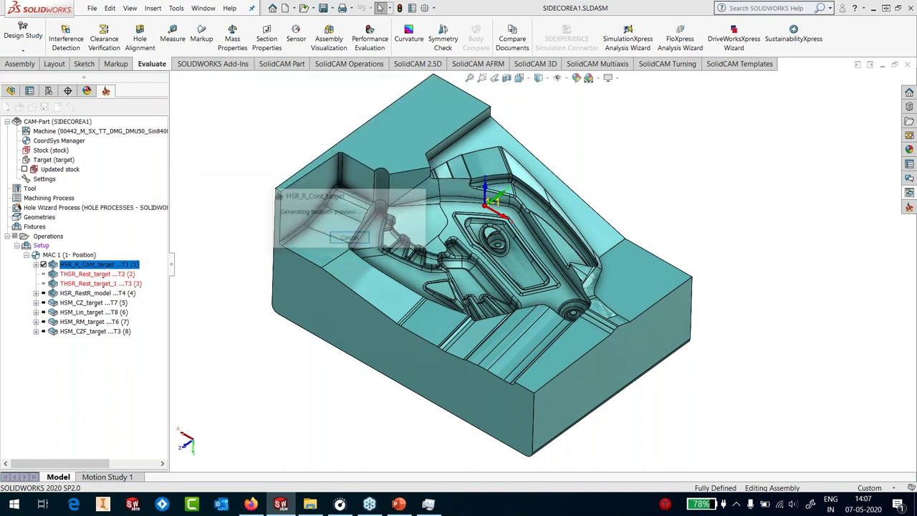
middle_drag(573, 228, 588, 208)
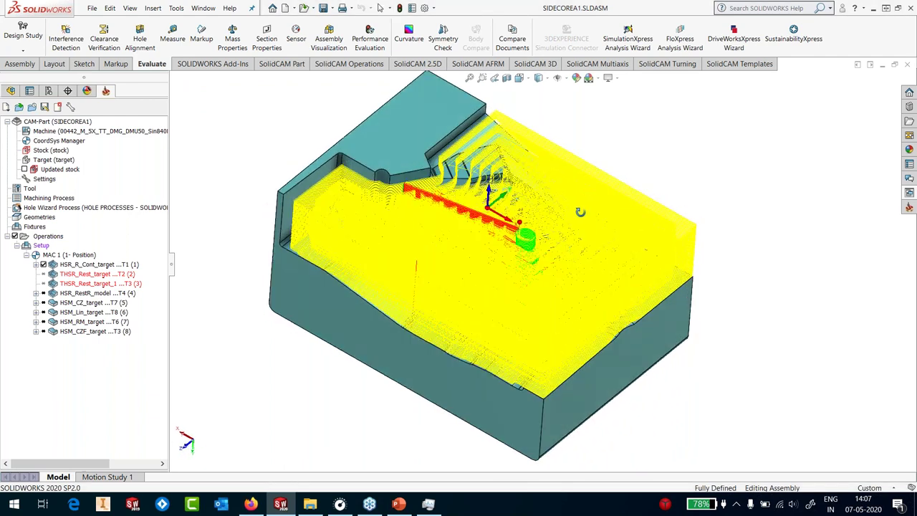
Step: Launch a SolidVerify simulation of HSR_R_Cont_target and play it at maximum speed
click(106, 265)
right_click(106, 265)
click(141, 190)
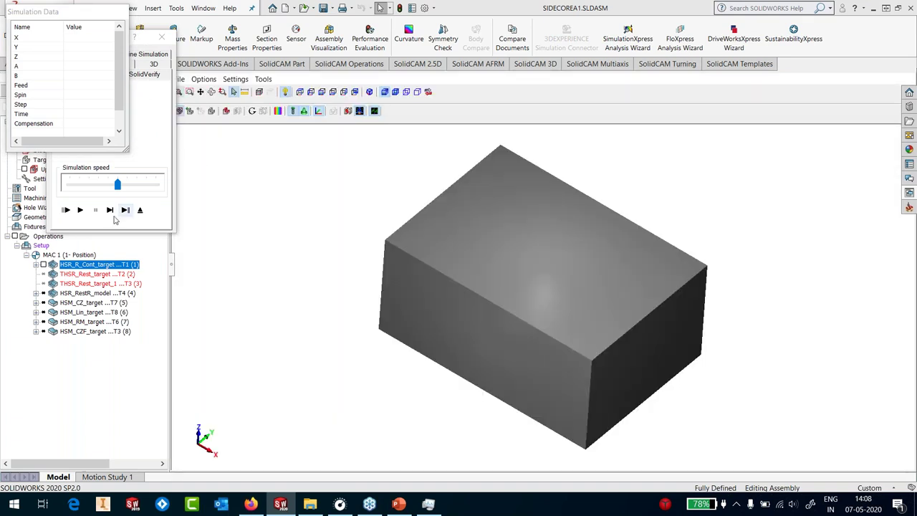
drag(117, 185, 158, 185)
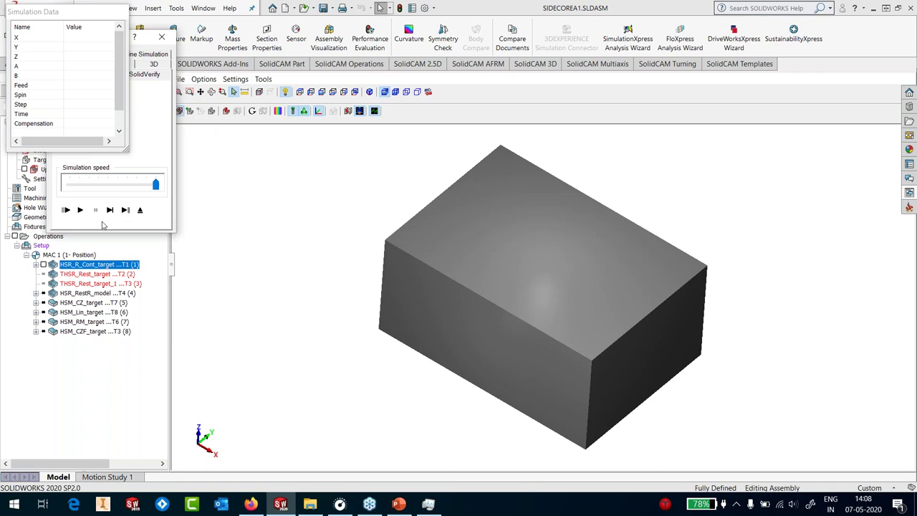
click(80, 210)
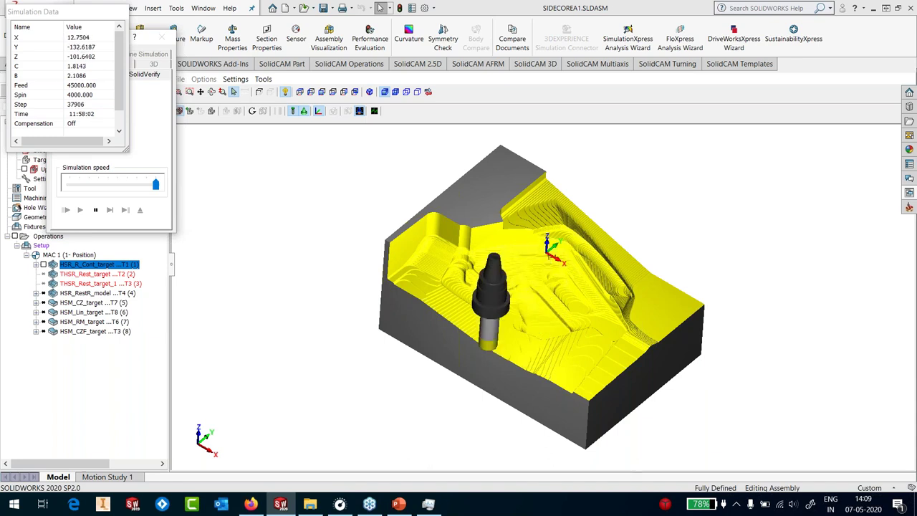
Step: Orbit the fully roughed stock to inspect it, then exit SolidVerify
middle_drag(511, 317, 555, 327)
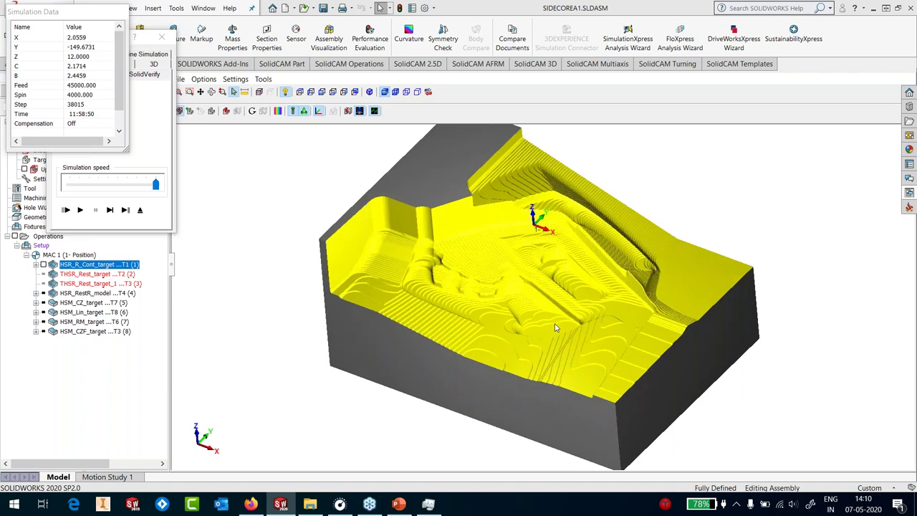
click(140, 211)
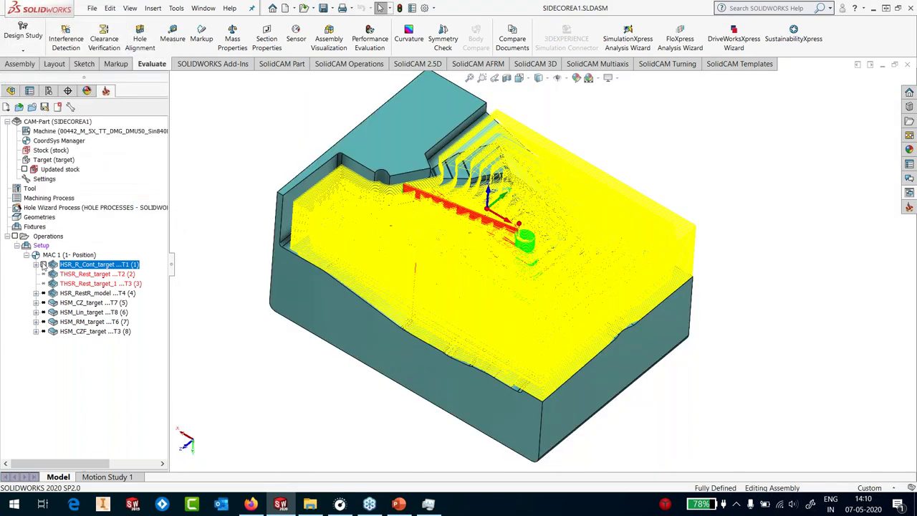
Step: Edit THSR_Rest_target, giving the target a 0.7 global offset and 0.8 rest material thickness
right_click(68, 265)
click(92, 126)
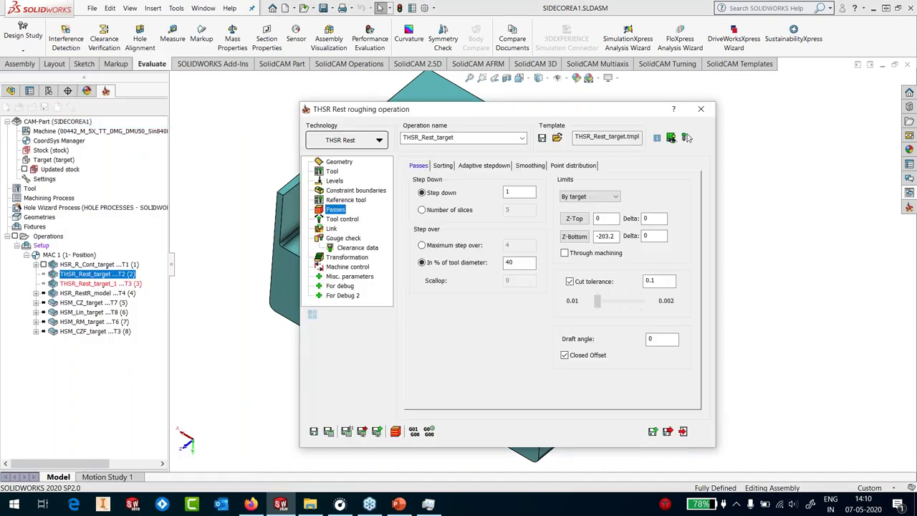
click(333, 171)
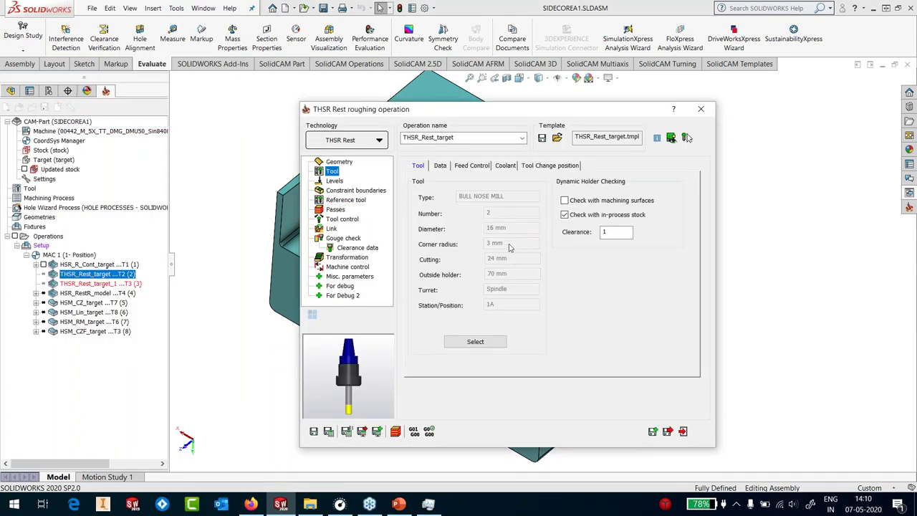
click(345, 165)
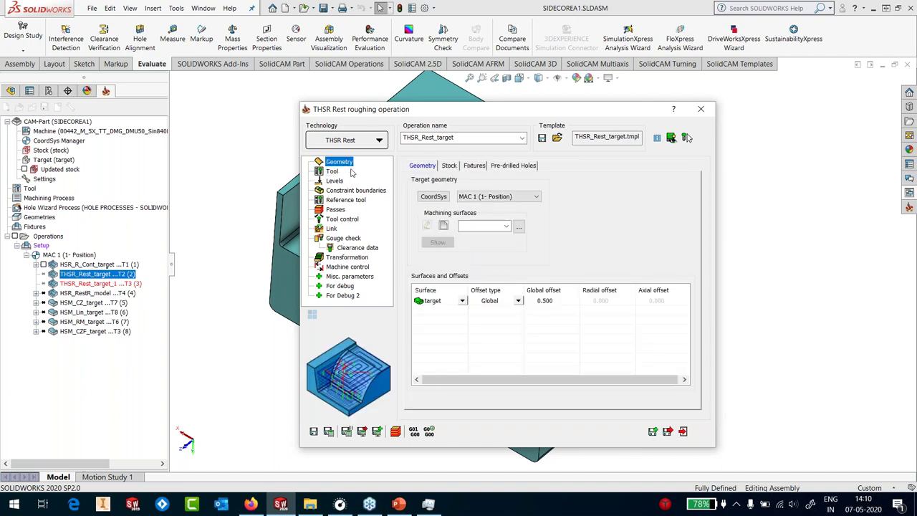
click(550, 301)
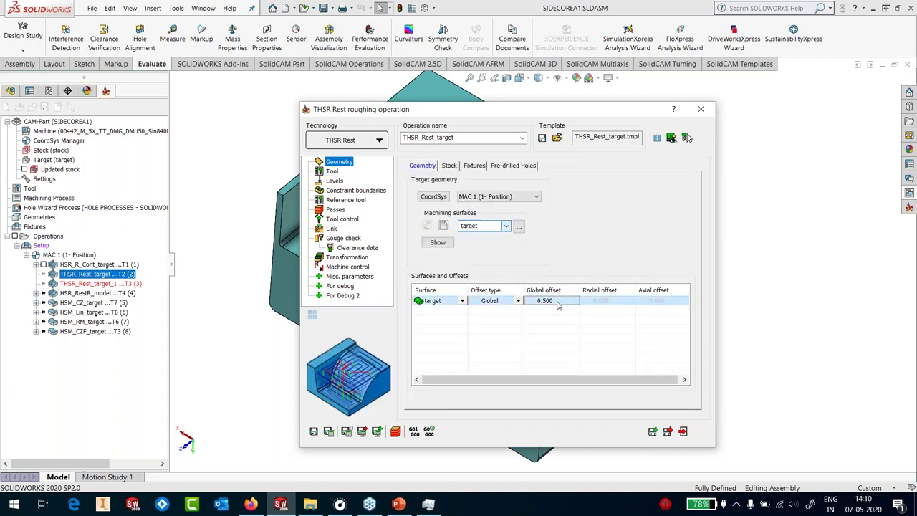
text(0.7)
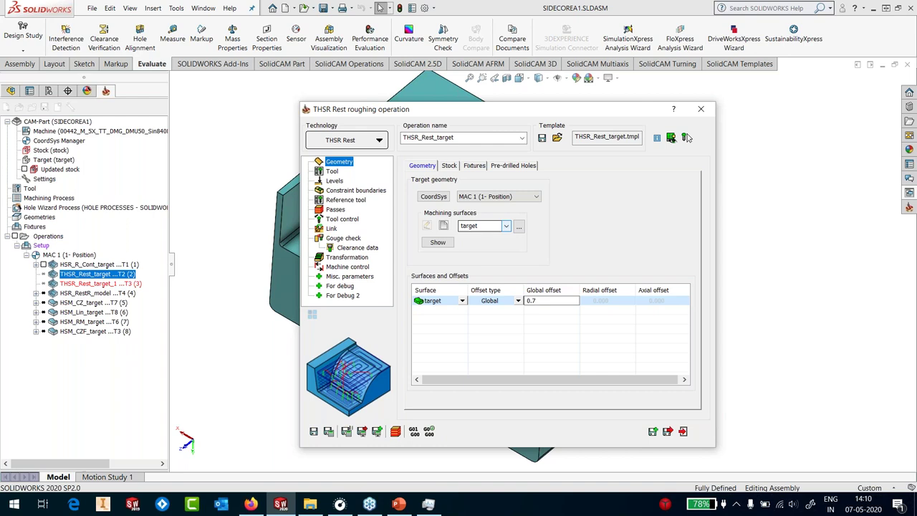
click(562, 322)
click(450, 166)
double_click(534, 376)
text(0.8)
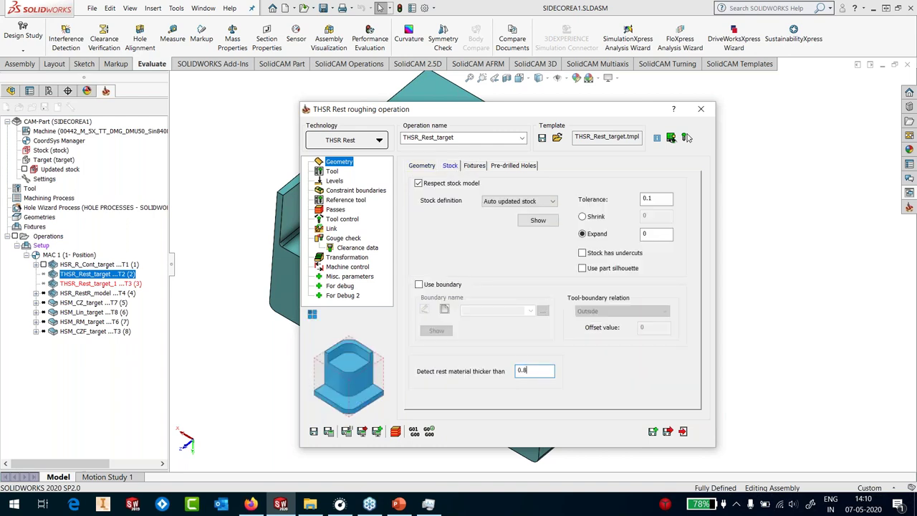
Step: Set the passes to 0.7 step down and 50% of tool diameter step over
click(351, 191)
click(335, 208)
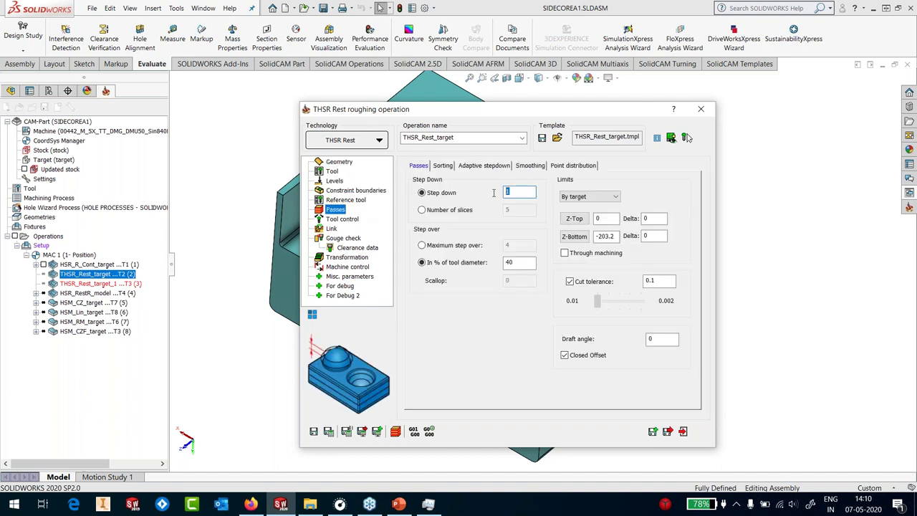
text(.5)
key(BackSpace)
text(7)
double_click(516, 263)
text(70)
double_click(510, 262)
text(50)
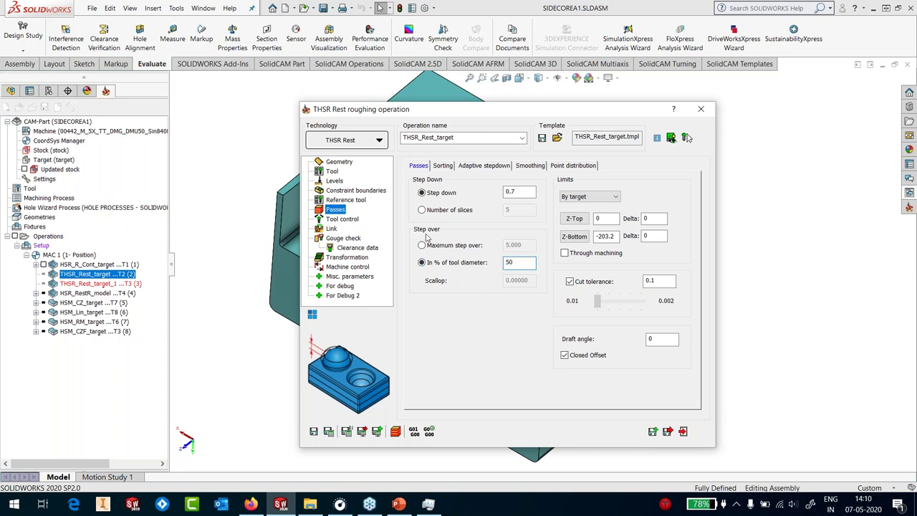
Step: Review the Reference tool and Link pages, then save and exit the operation
click(351, 201)
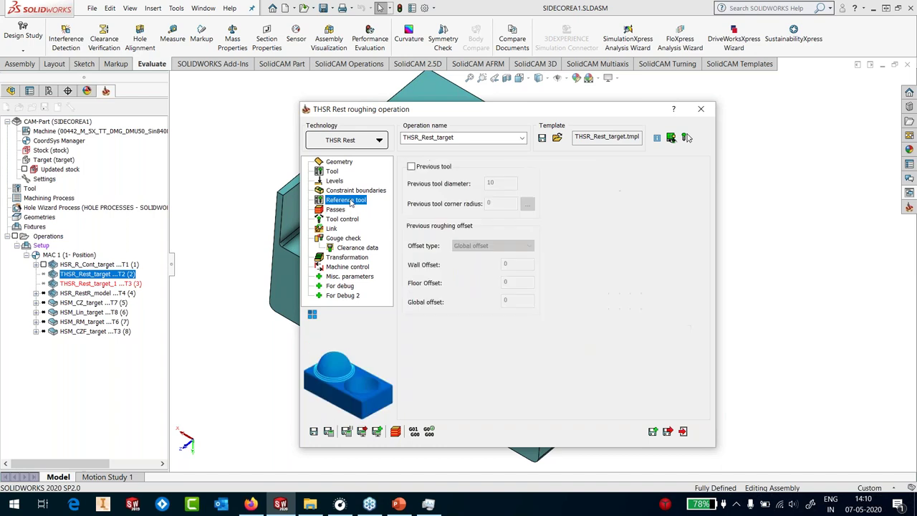
click(331, 228)
click(473, 167)
click(502, 165)
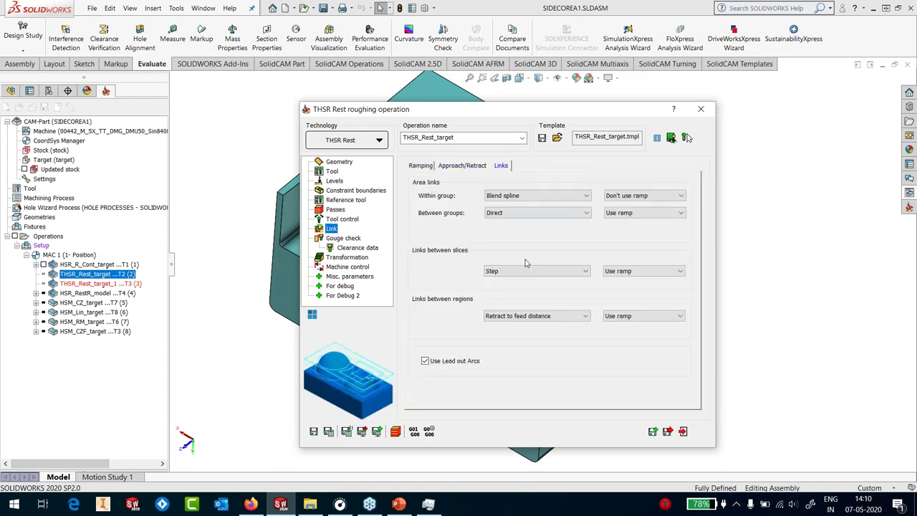
click(332, 210)
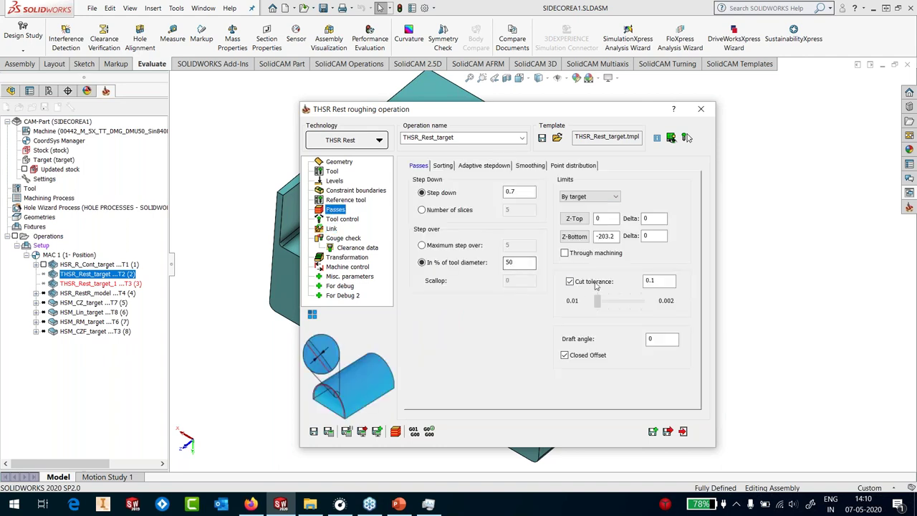
click(314, 432)
click(682, 432)
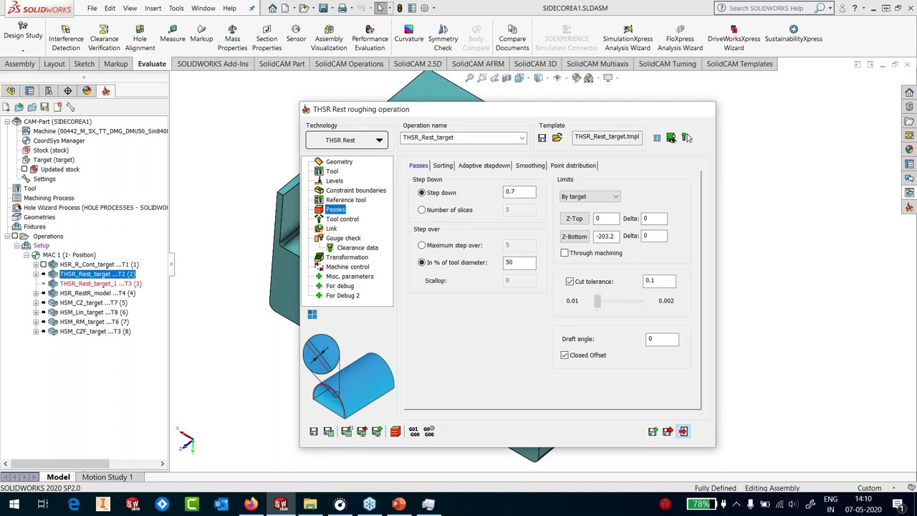
Step: Calculate the THSR_Rest_target toolpath from the CAM tree
right_click(91, 274)
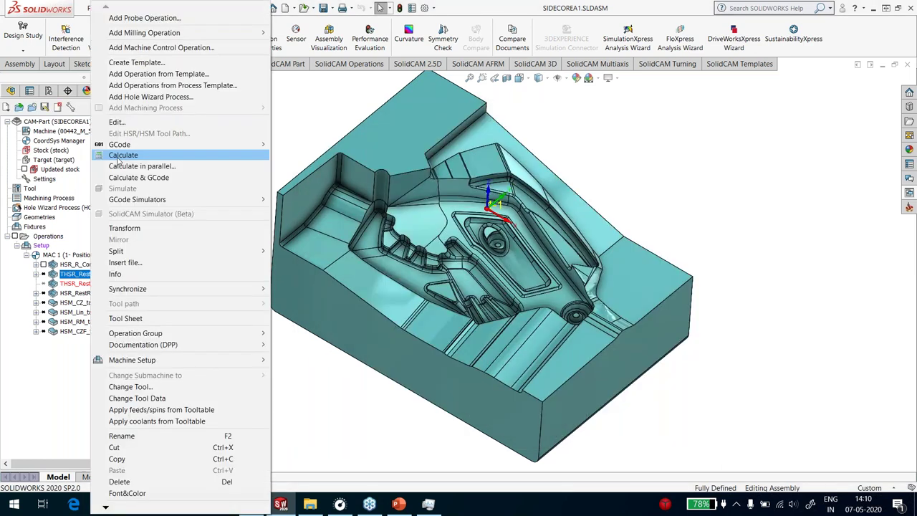
click(121, 155)
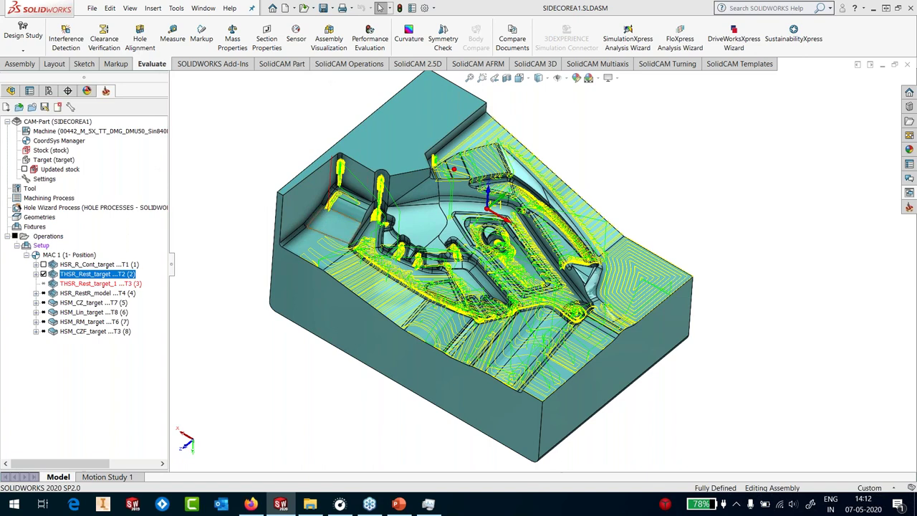
Step: Zoom in and measure the side wall between its corners, finding it 88 mm tall
scroll(526, 271, down, 2)
scroll(256, 215, down, 3)
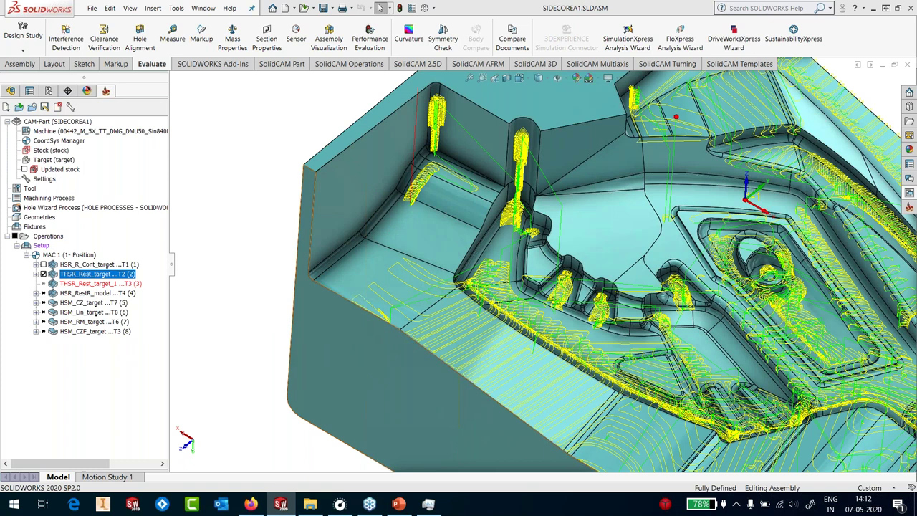
click(175, 36)
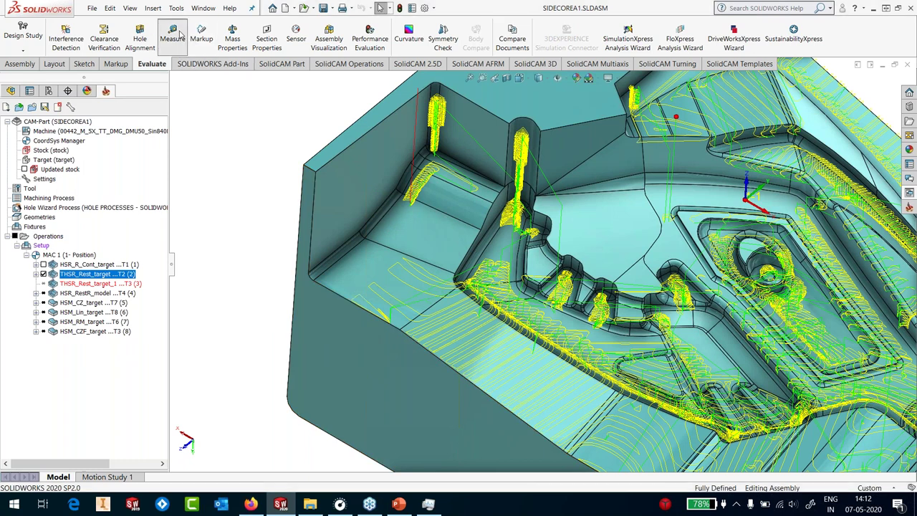
click(179, 35)
click(315, 234)
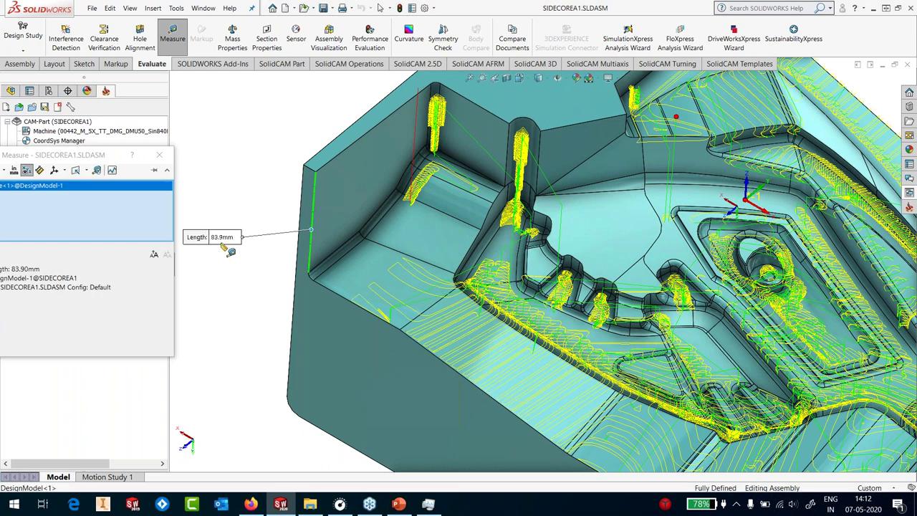
click(262, 152)
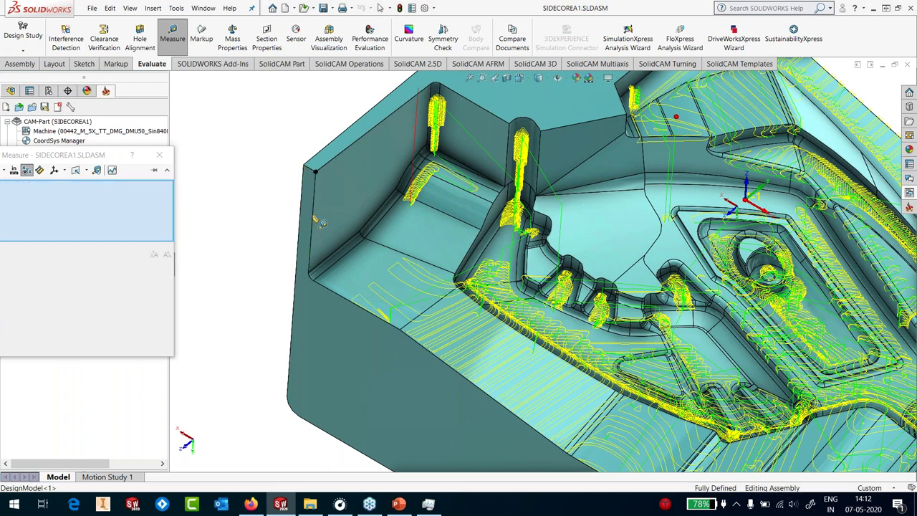
click(315, 170)
click(315, 276)
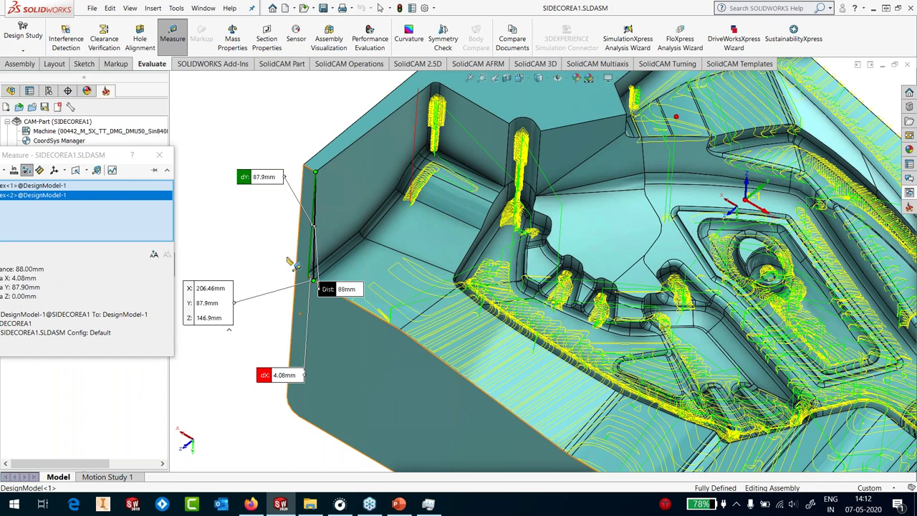
key(Escape)
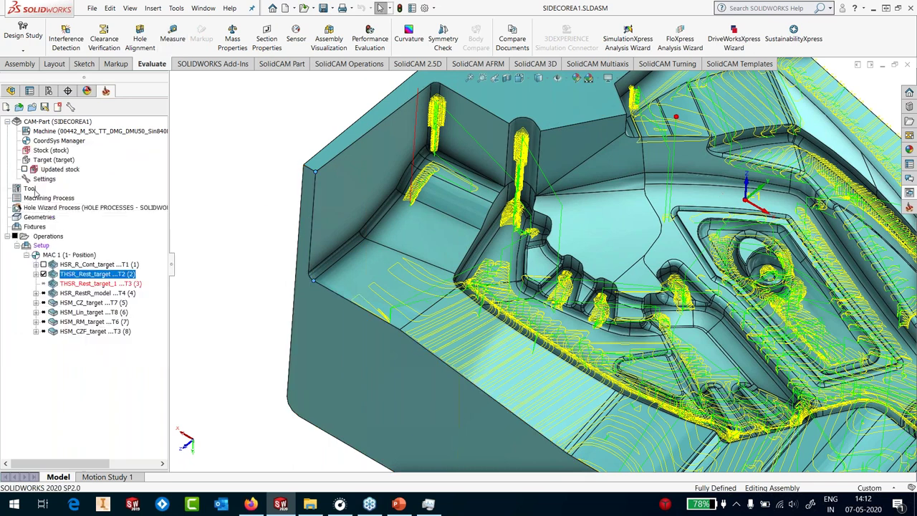
Step: Check tool 2's 70 mm holder overhang in the tool table, then hide the toolpath
click(29, 187)
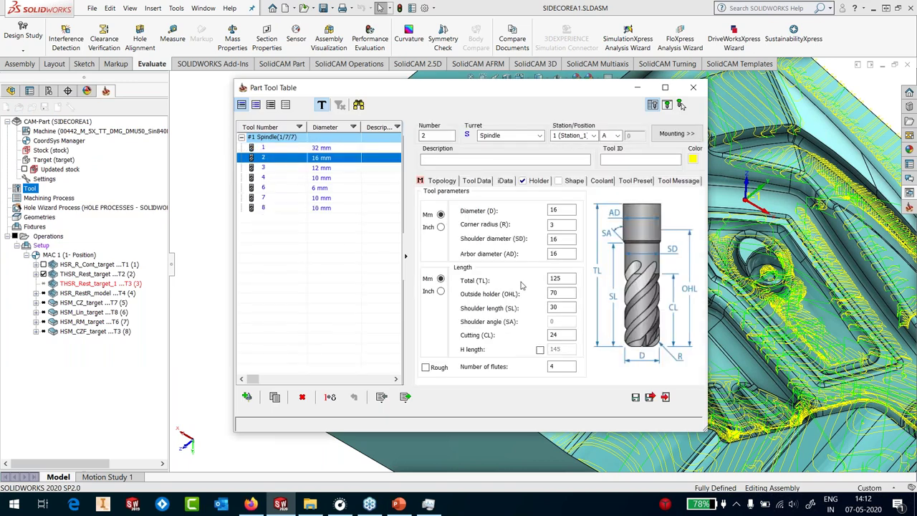
click(564, 293)
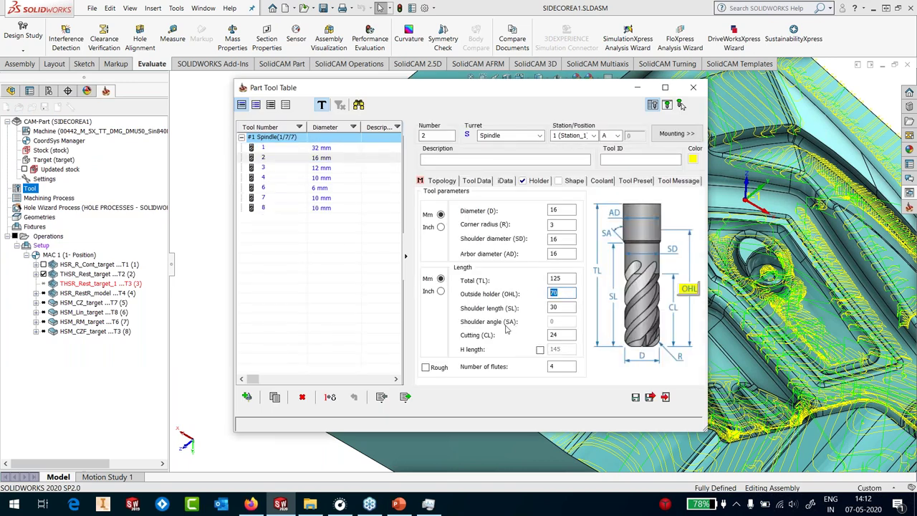
click(693, 88)
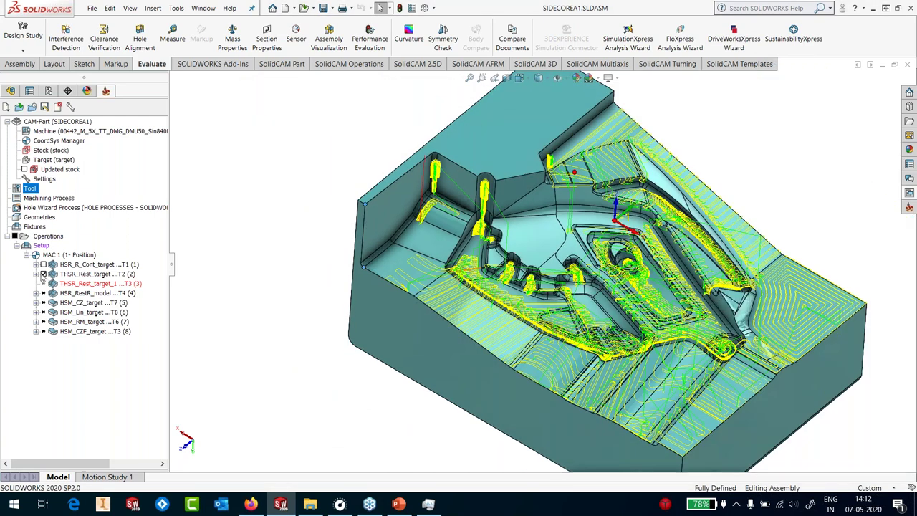
click(57, 275)
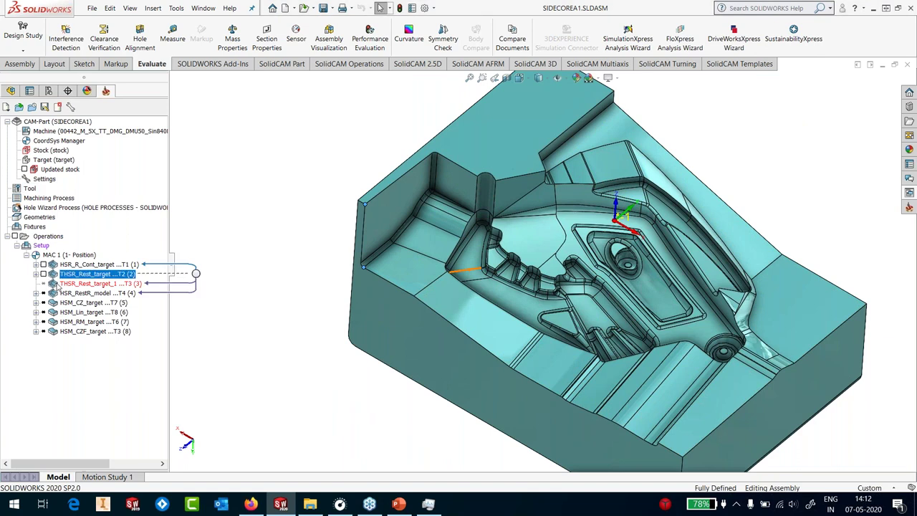
Step: Switch the THSR_Rest_target_1 operation to the 12 mm tool 3
double_click(58, 284)
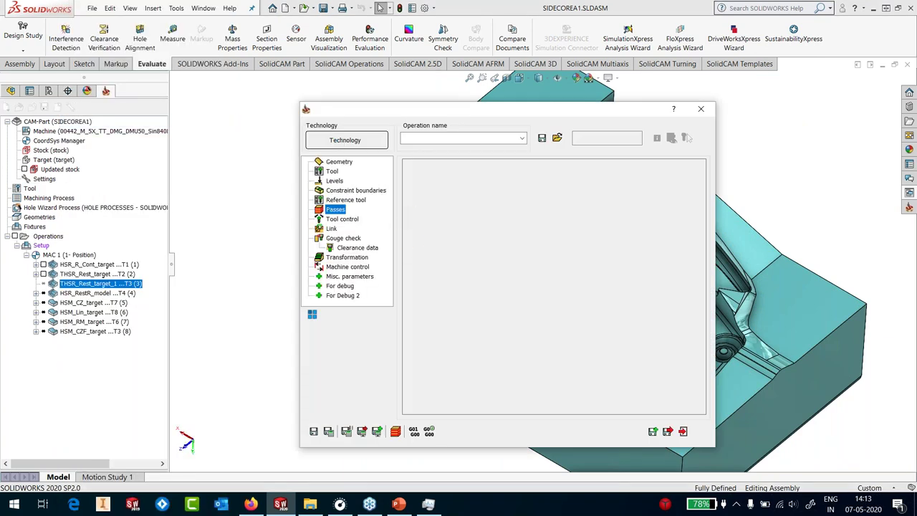
click(332, 172)
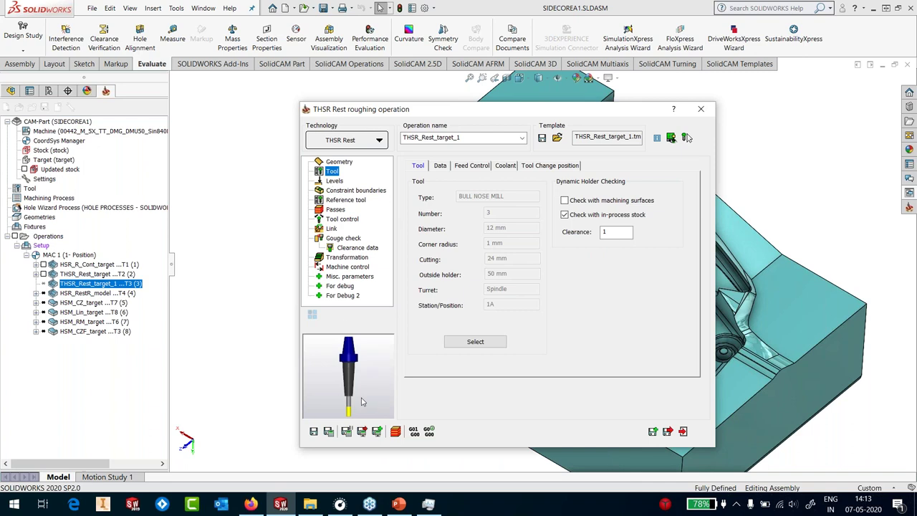
click(481, 343)
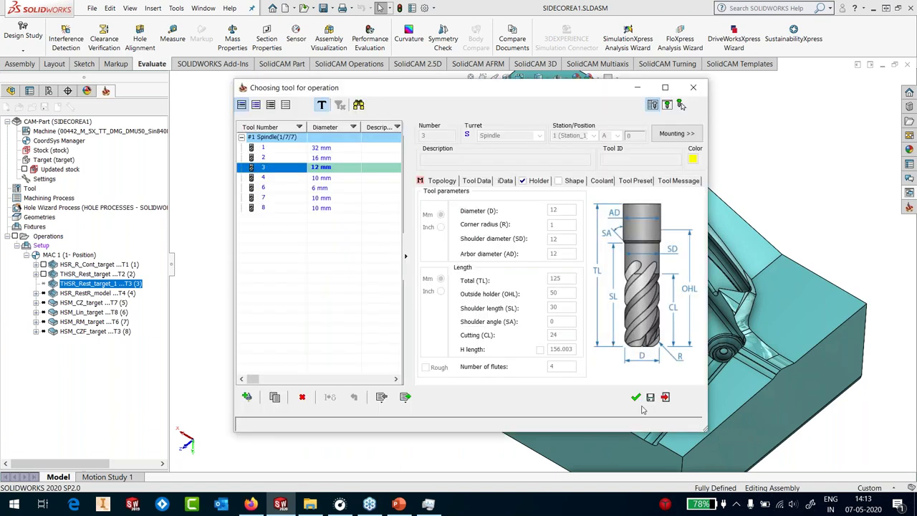
click(666, 396)
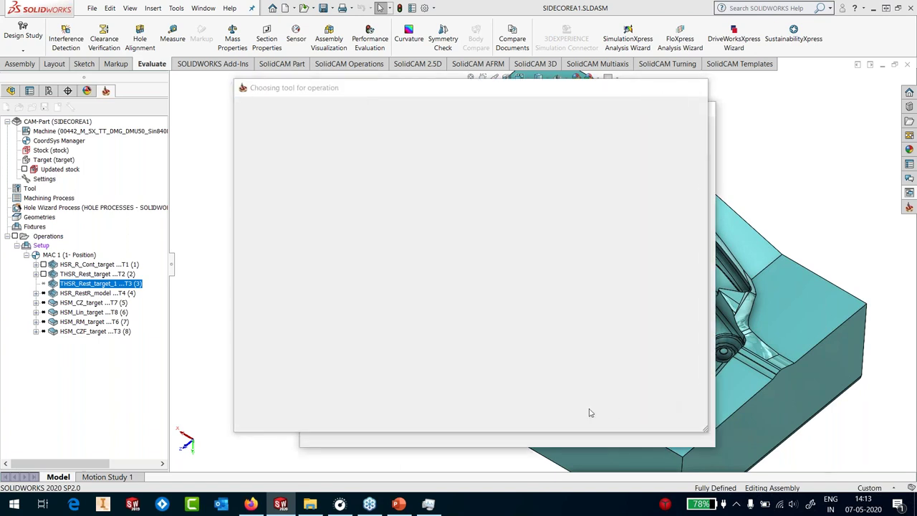
drag(420, 106, 303, 98)
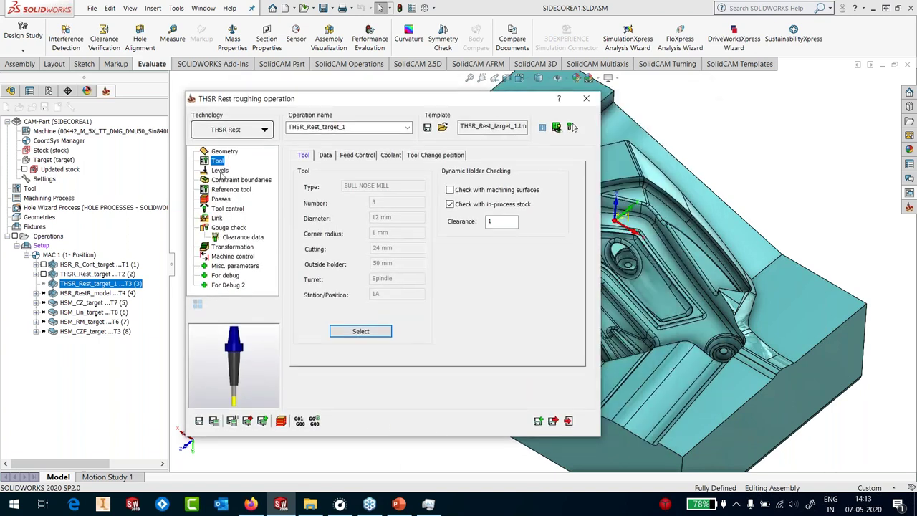
Step: Keep target as machining surface with 0.7 global offset and 0.8 rest material thickness
click(224, 179)
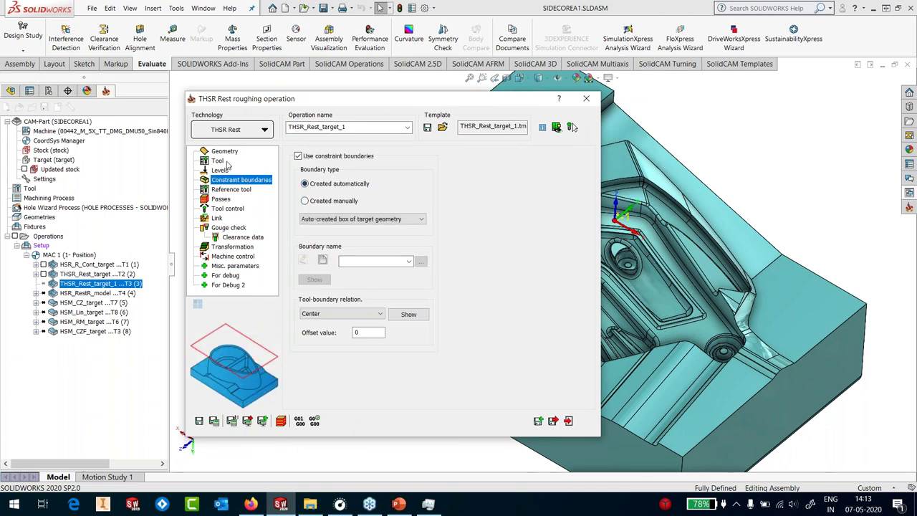
click(225, 152)
click(391, 216)
click(380, 226)
double_click(430, 289)
text(0.)
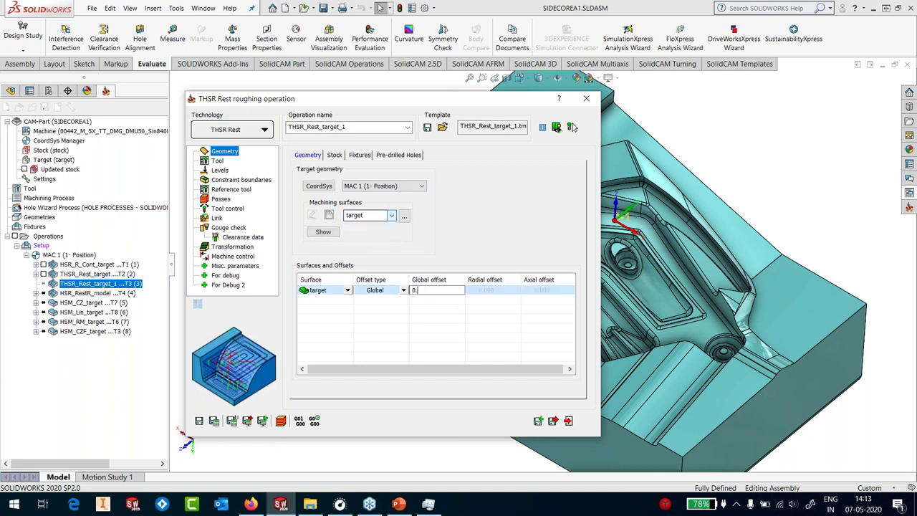
text(7)
click(456, 345)
click(337, 156)
double_click(417, 360)
text(0.8)
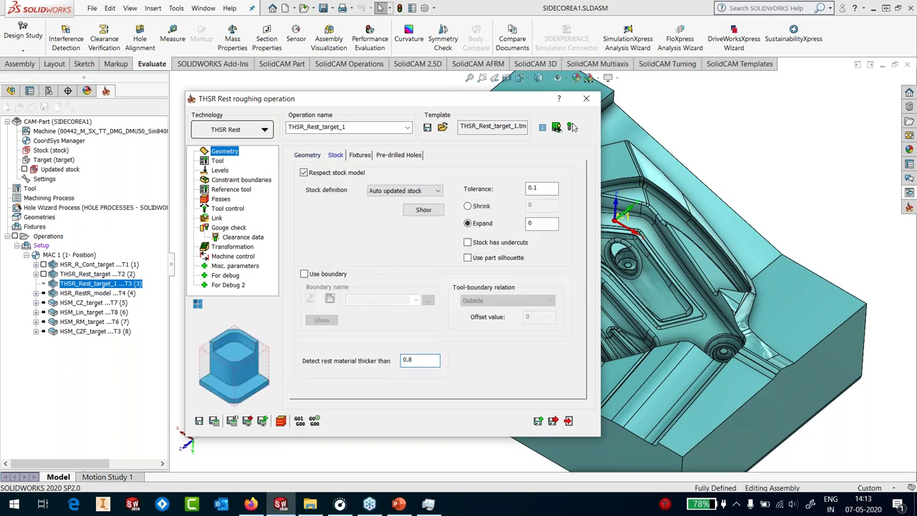
Step: Set the step down on the Passes page to 0.5
click(220, 171)
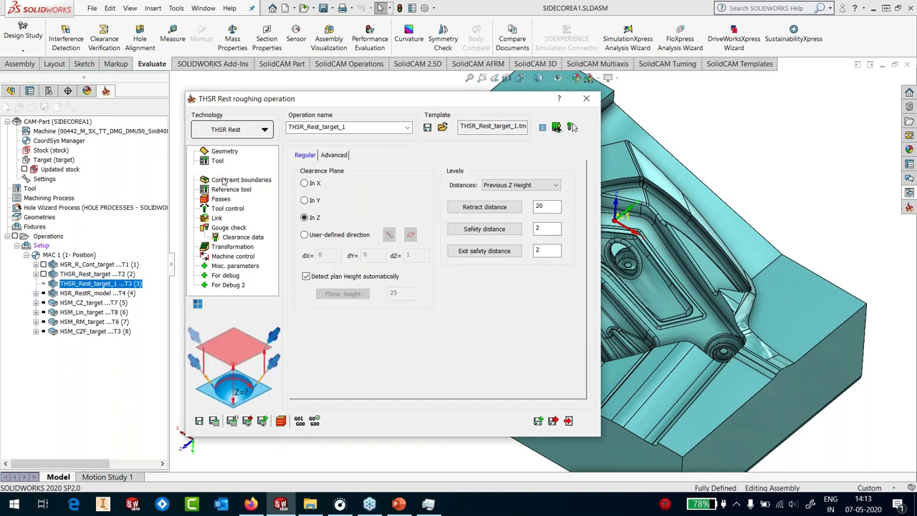
click(222, 180)
click(229, 189)
click(220, 198)
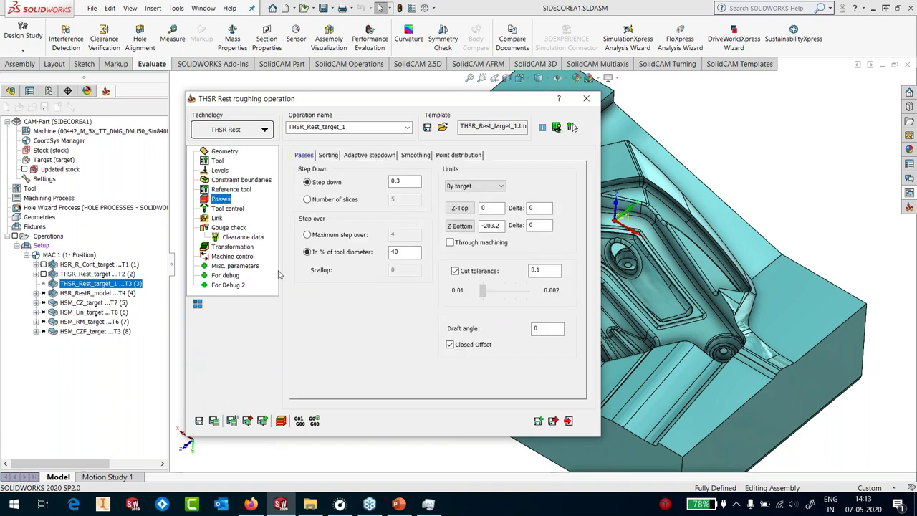
double_click(405, 182)
text(0.5)
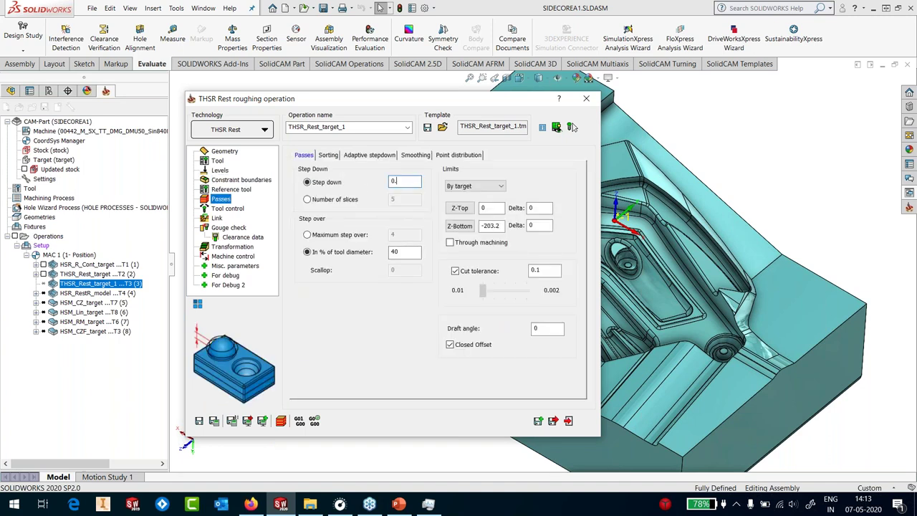
Step: Review the gouge check, Links and Passes pages, then save and calculate the operation
click(227, 208)
click(216, 217)
click(229, 227)
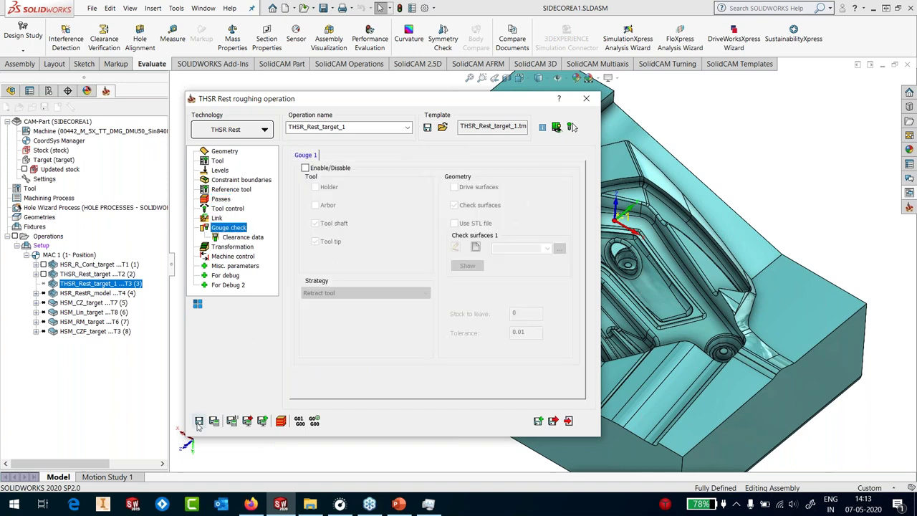
click(218, 218)
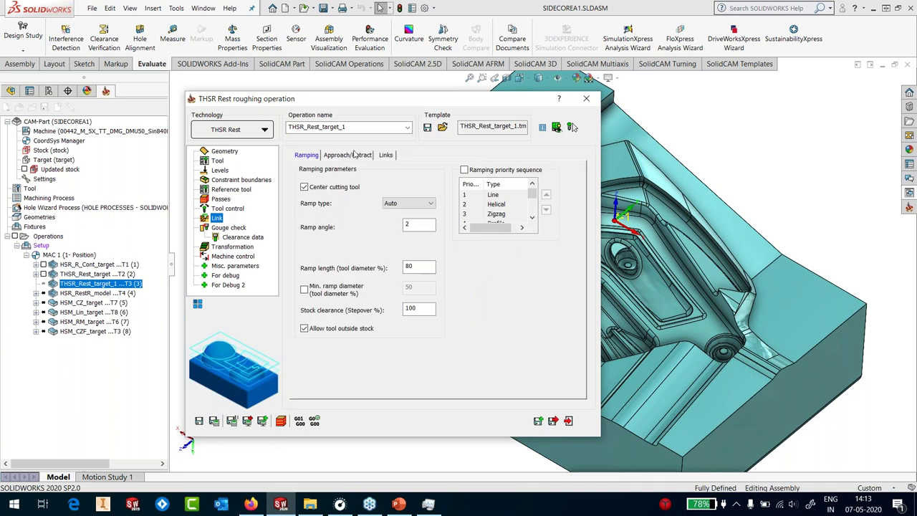
click(386, 155)
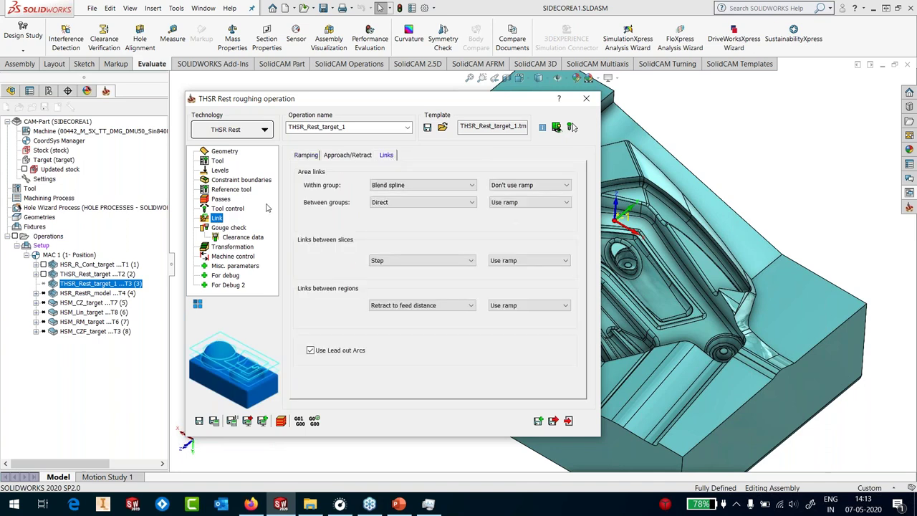
click(221, 198)
click(569, 421)
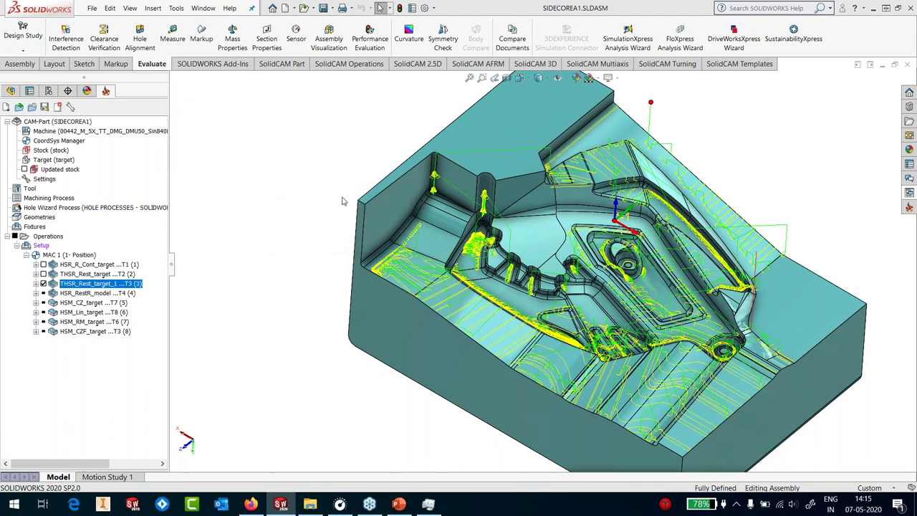
Step: Zoom around the THSR_Rest_target_1 toolpath to inspect it, then hide its display
scroll(442, 211, down, 2)
scroll(351, 204, down, 1)
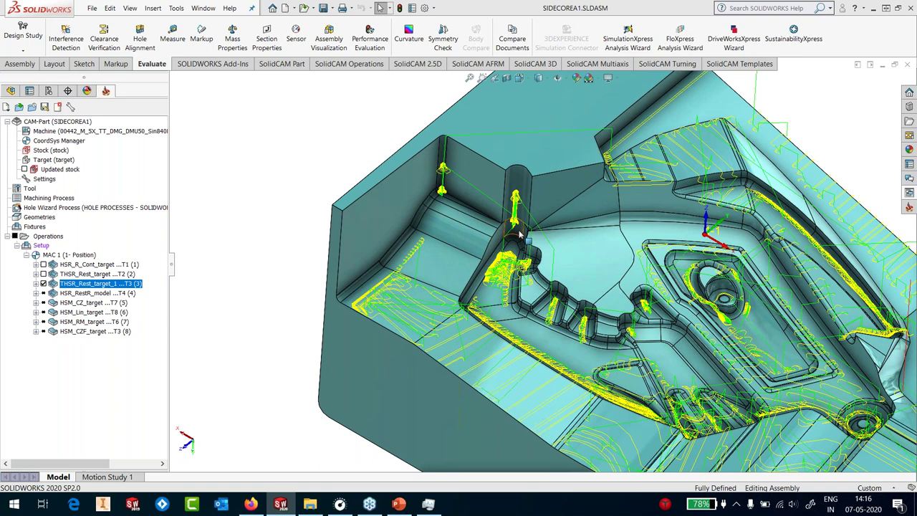
scroll(443, 212, up, 4)
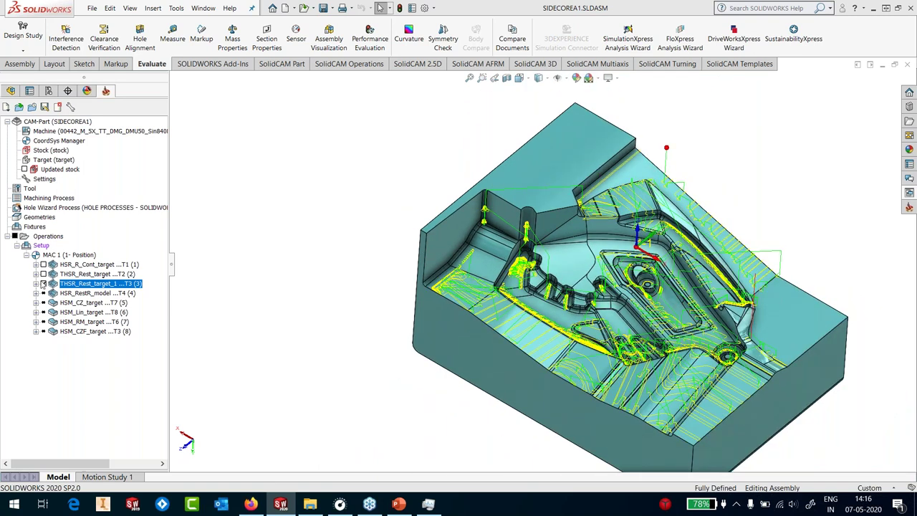
click(43, 284)
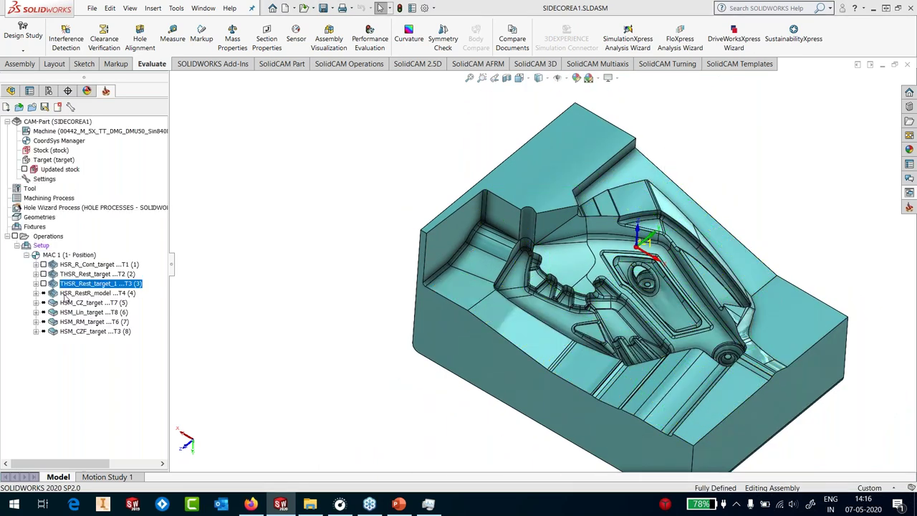
Step: Edit HSR_RestR_model and bring up tool selection showing tool 4, a 10 mm ball nose mill
right_click(101, 293)
click(208, 121)
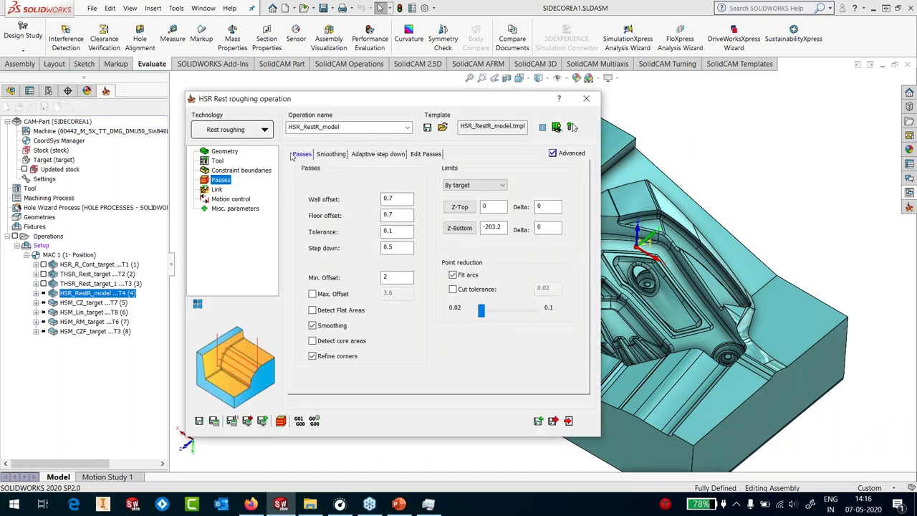
click(219, 161)
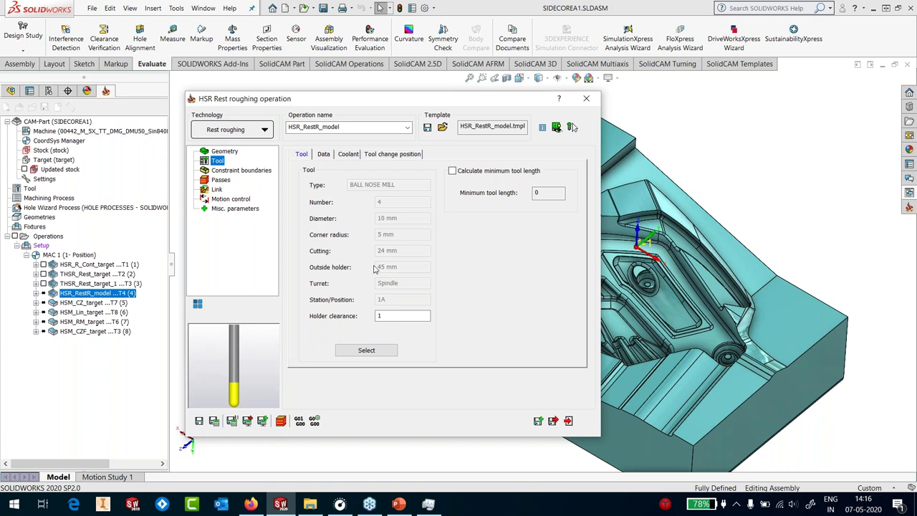
click(365, 350)
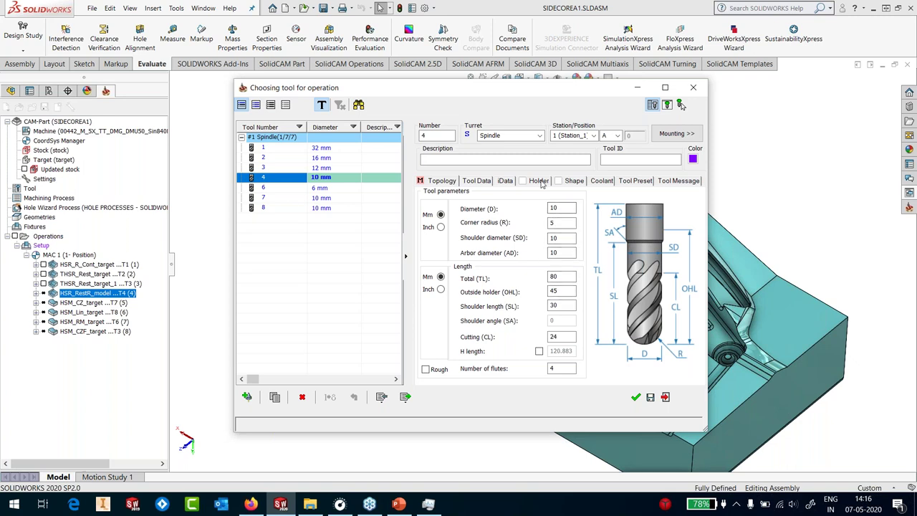
Step: Preview tool 4's picture, close it, and confirm tool 4 for the operation
click(668, 105)
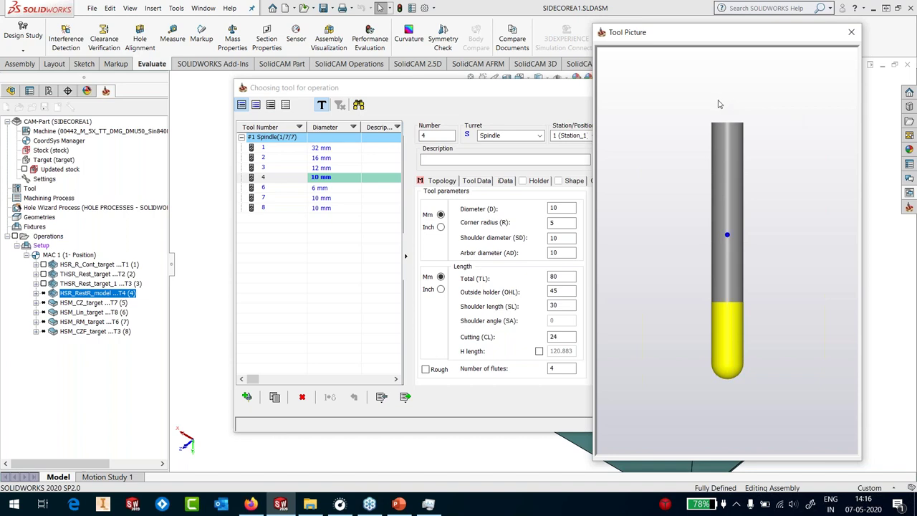
click(848, 36)
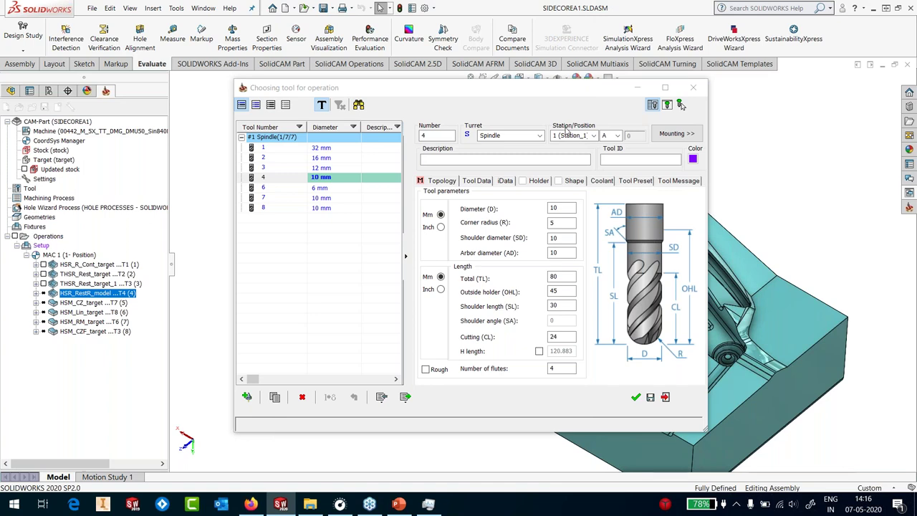
click(633, 398)
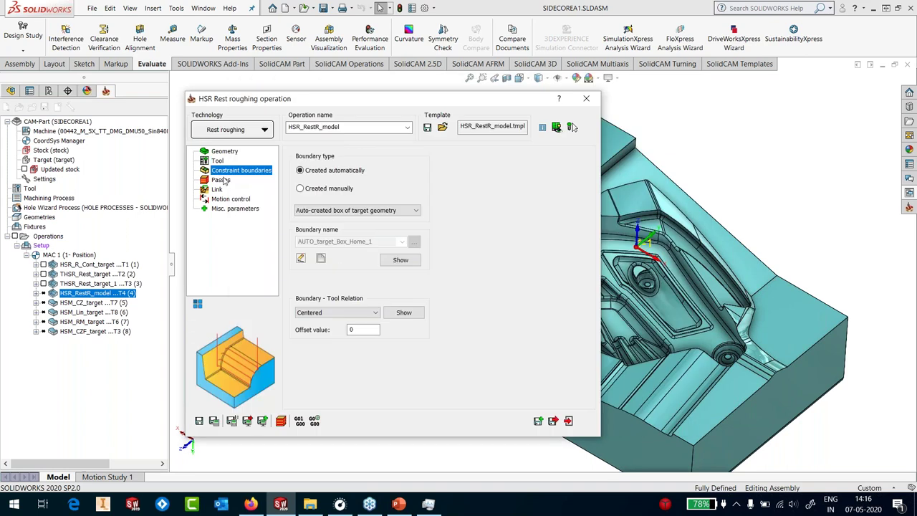
Step: Review the 0.7 offset and 0.5 step down passes, save and calculate, and close the dialog
click(221, 180)
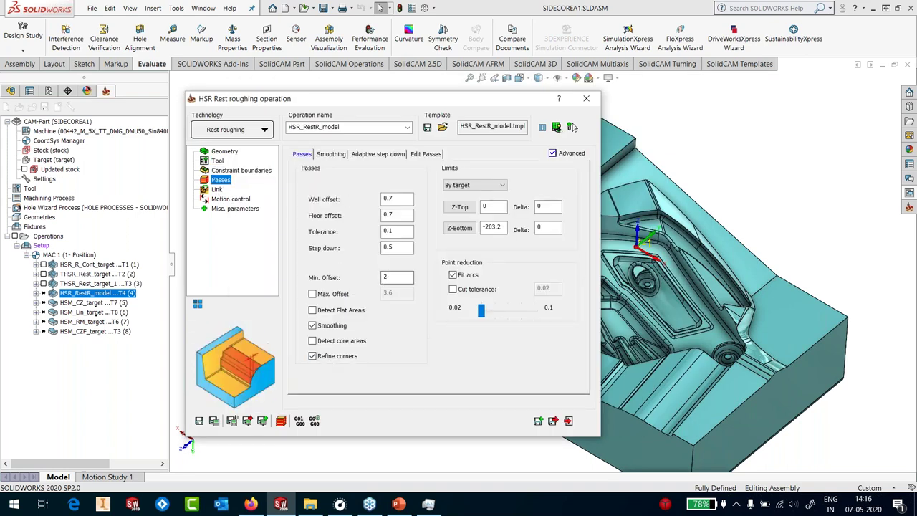
key(Tab)
click(200, 421)
click(590, 103)
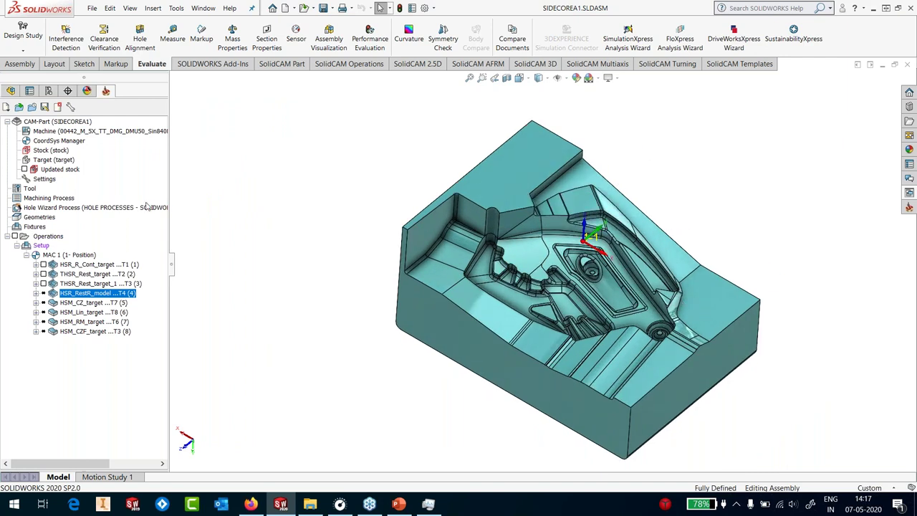
right_click(91, 295)
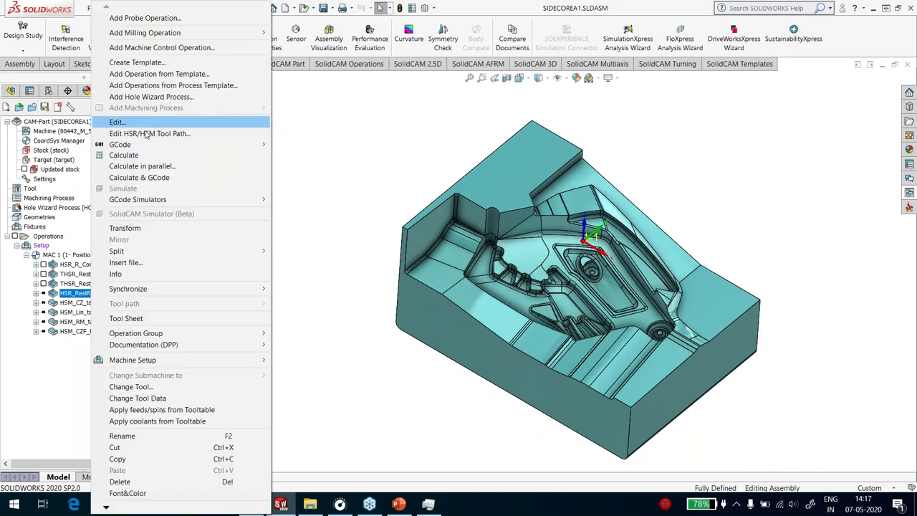
Step: Calculate HSR_RestR_model to generate its rest-roughing toolpath over SIDECOREA1's pockets
click(121, 155)
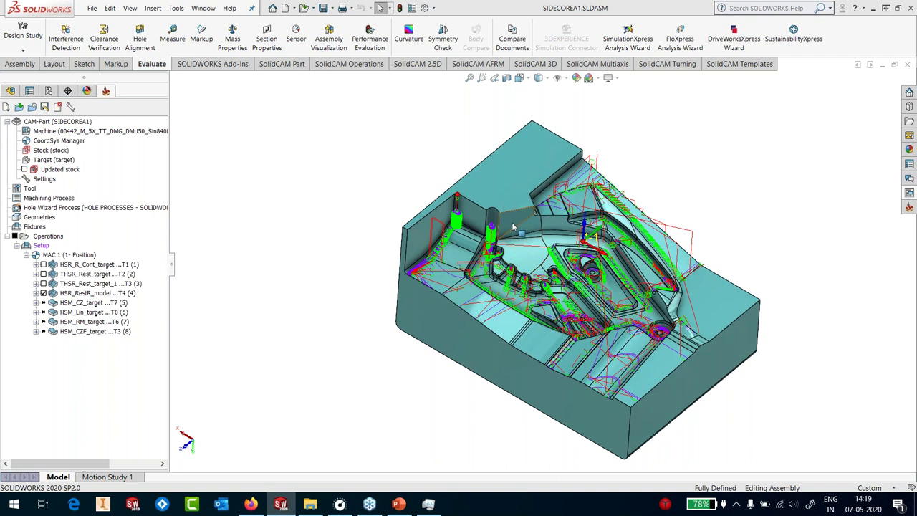
Step: Zoom and orbit the view to inspect the rest-roughing toolpath in the pockets
scroll(511, 227, down, 4)
scroll(512, 228, down, 5)
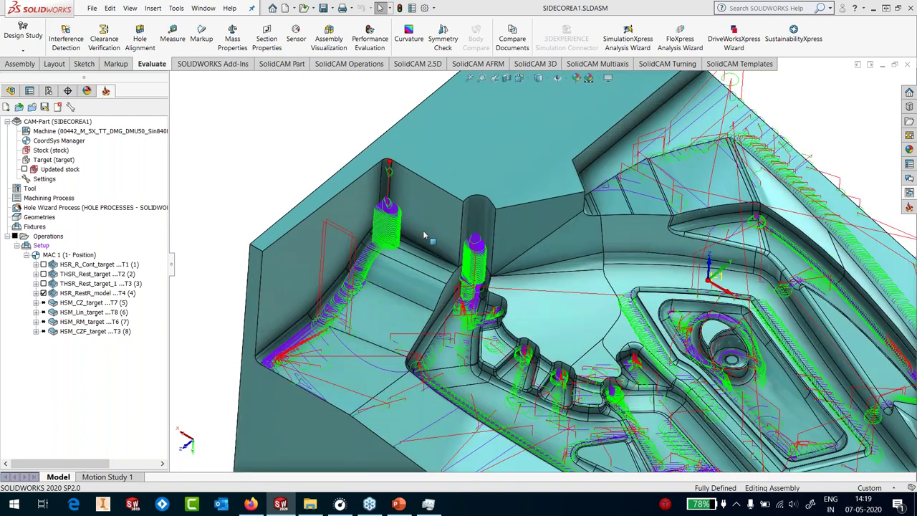
scroll(427, 230, up, 5)
scroll(389, 356, down, 3)
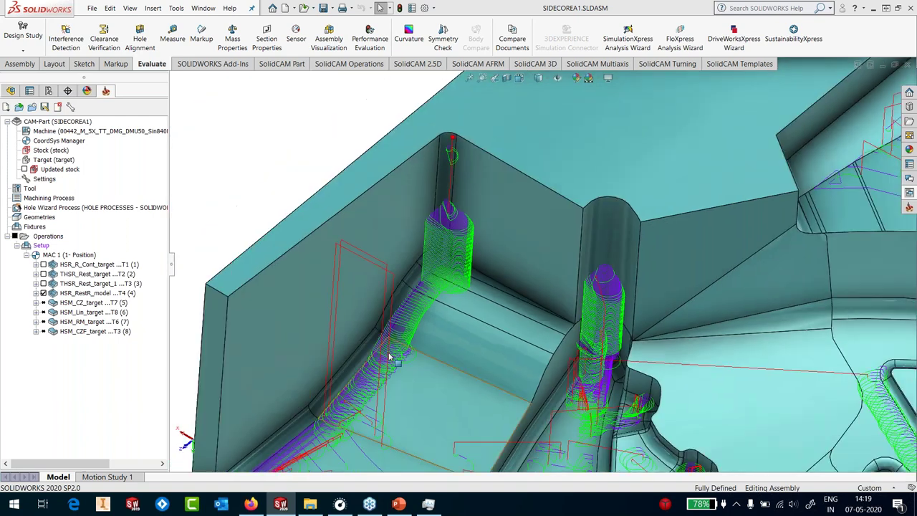
scroll(455, 265, up, 2)
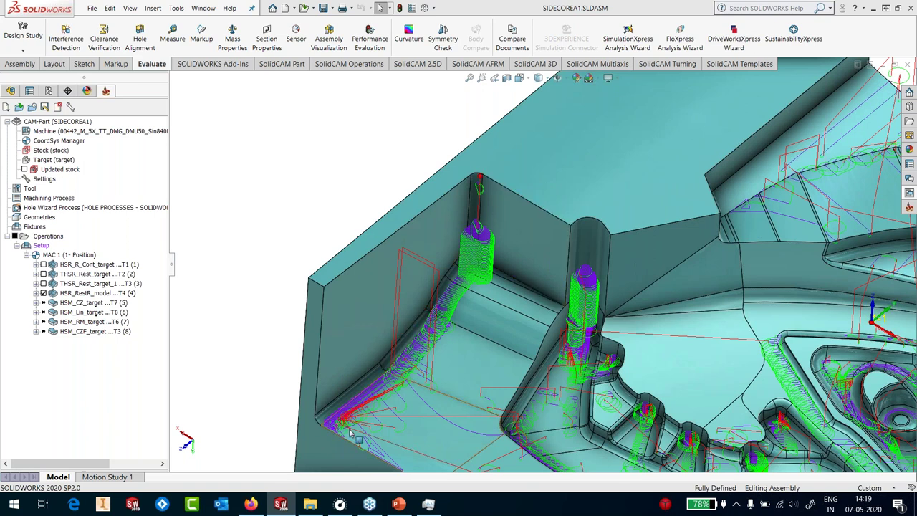
middle_drag(460, 238, 573, 286)
scroll(715, 337, up, 3)
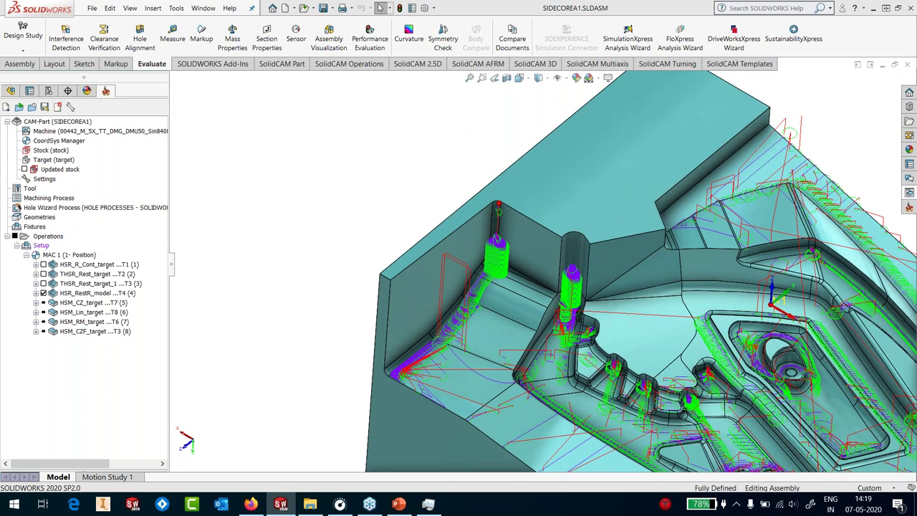
scroll(715, 336, down, 2)
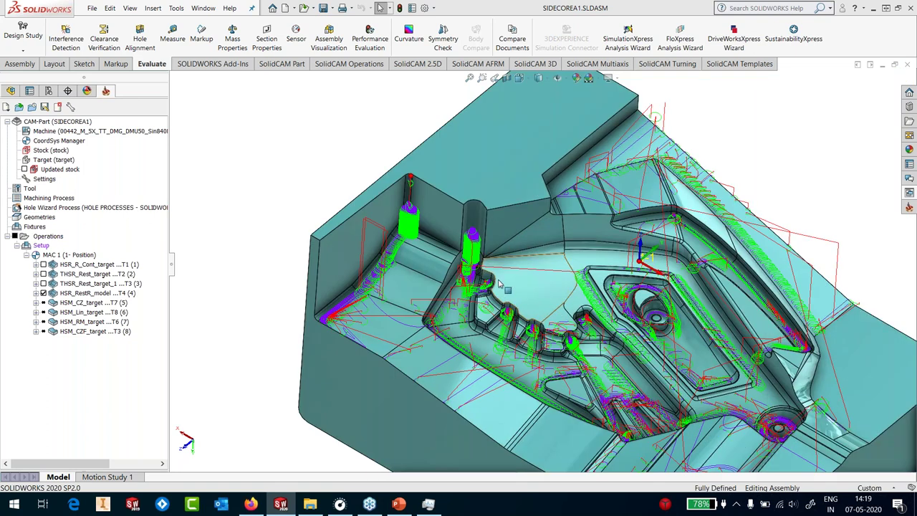
scroll(715, 337, down, 2)
scroll(451, 256, down, 2)
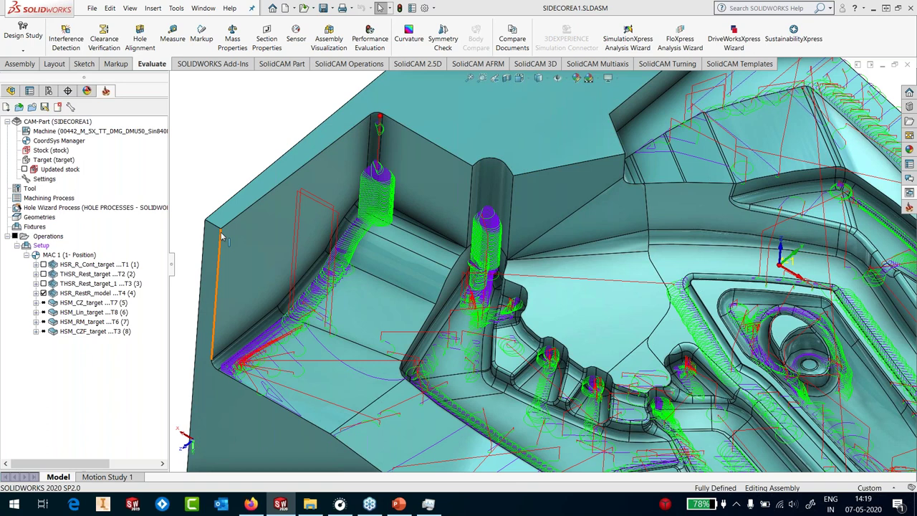
scroll(695, 347, up, 5)
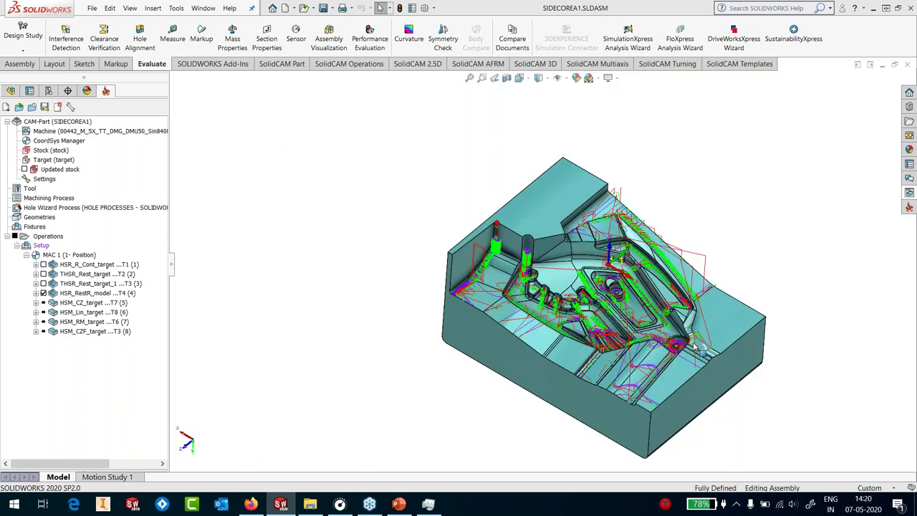
scroll(695, 347, down, 2)
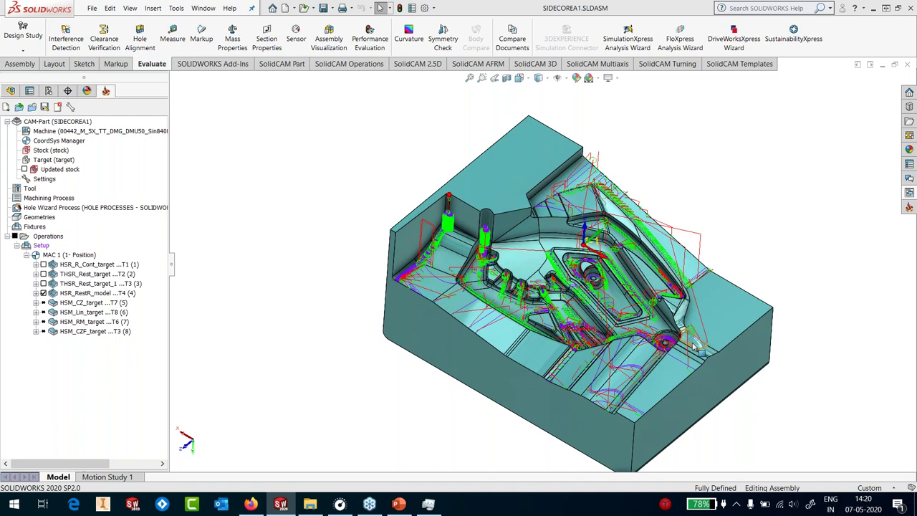
Step: Bring up the context menu of the HSR_RestR_model operation in the SolidCAM Manager
right_click(61, 297)
click(294, 123)
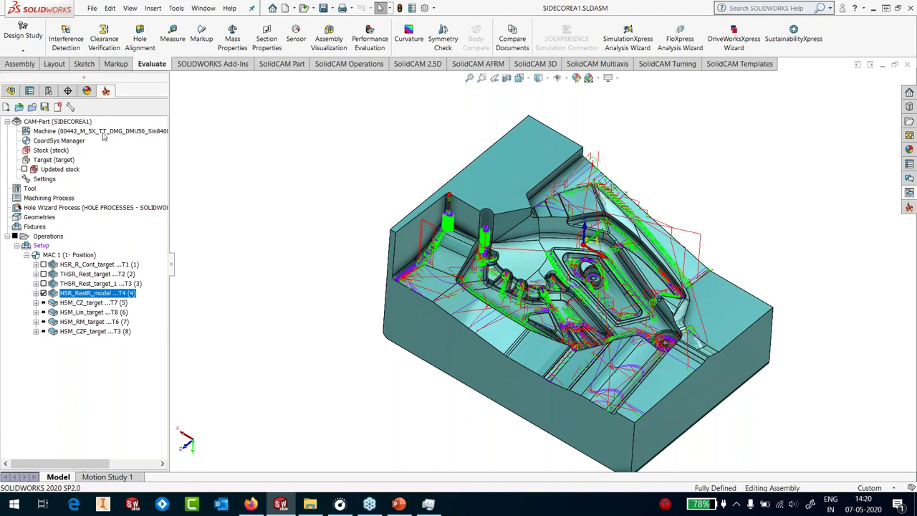
right_click(84, 295)
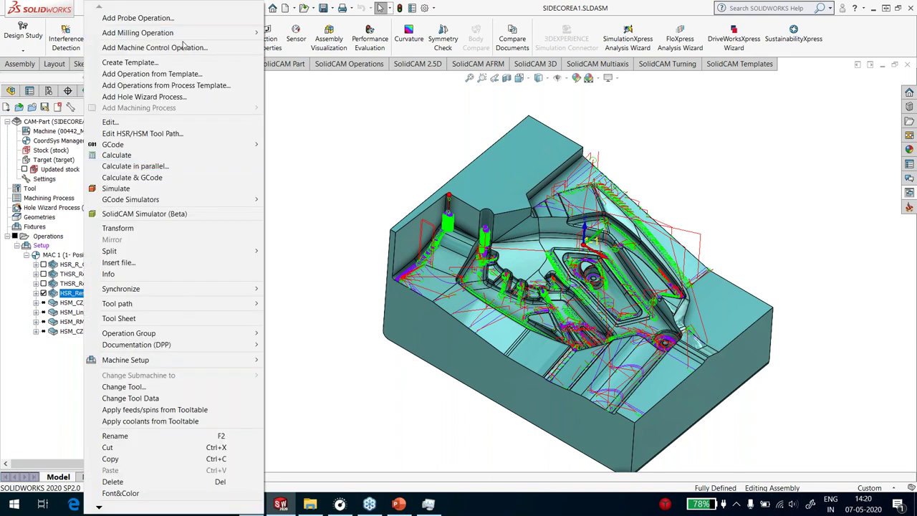
Step: Choose Convert HSM to Sim. 5-Axis Milling for the HSR_RestR_model rest toolpath
mouse_move(183, 33)
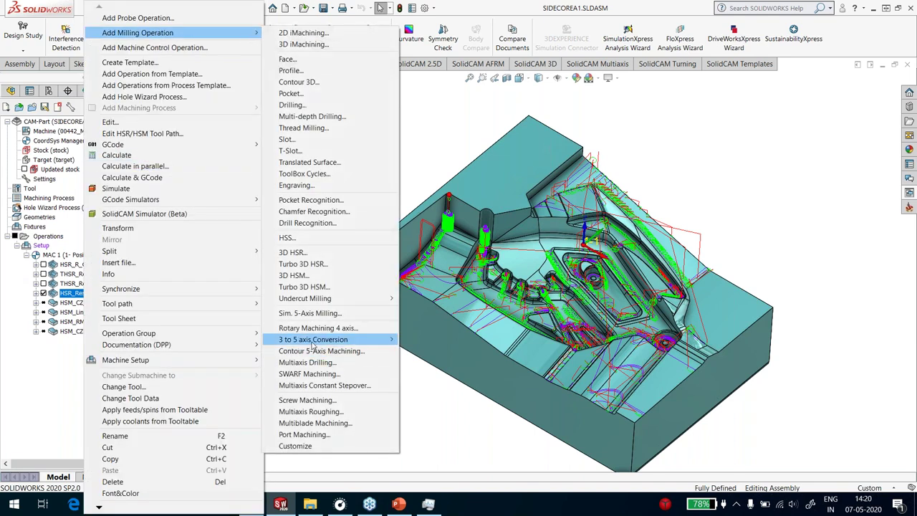
mouse_move(312, 342)
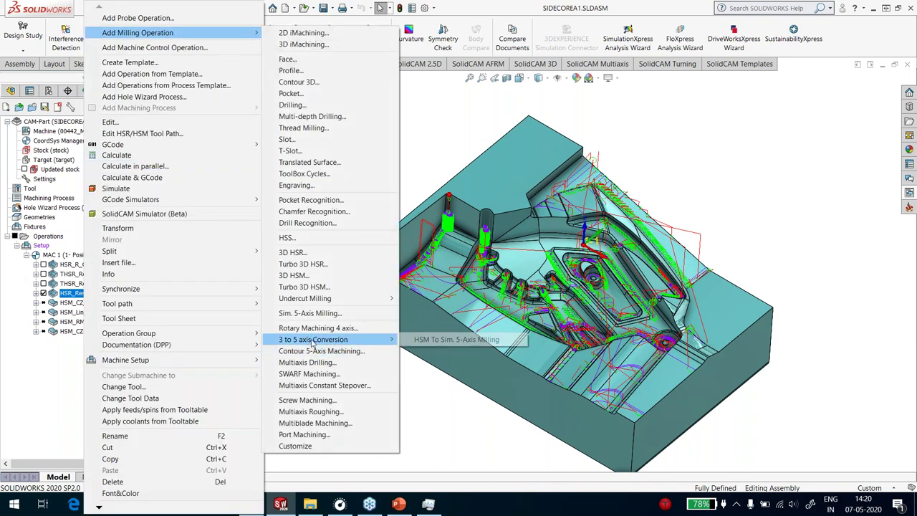
click(407, 340)
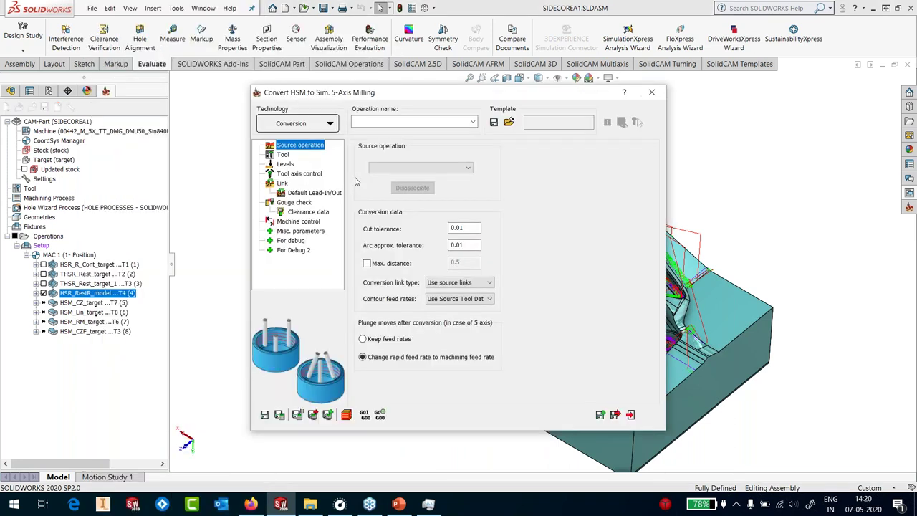
Step: Keep Conversion as the technology and set HSR_RestR_model as the source operation
click(333, 125)
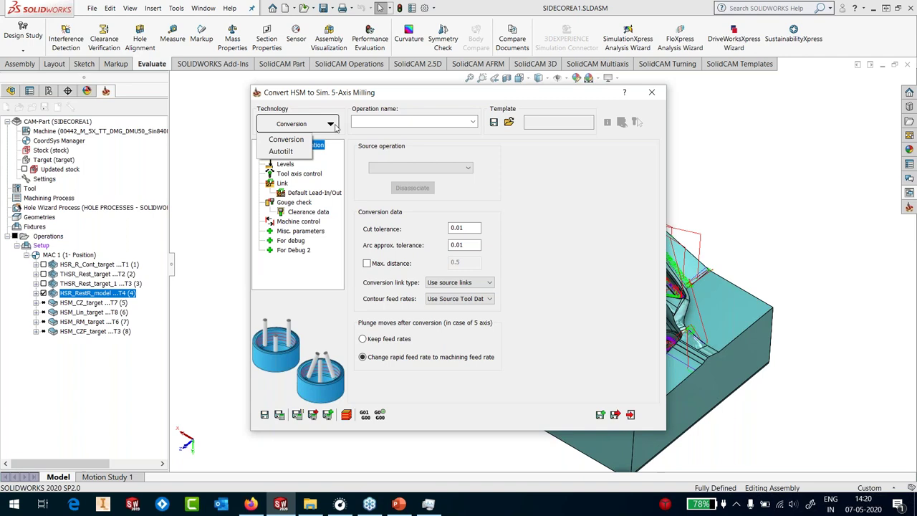
click(300, 139)
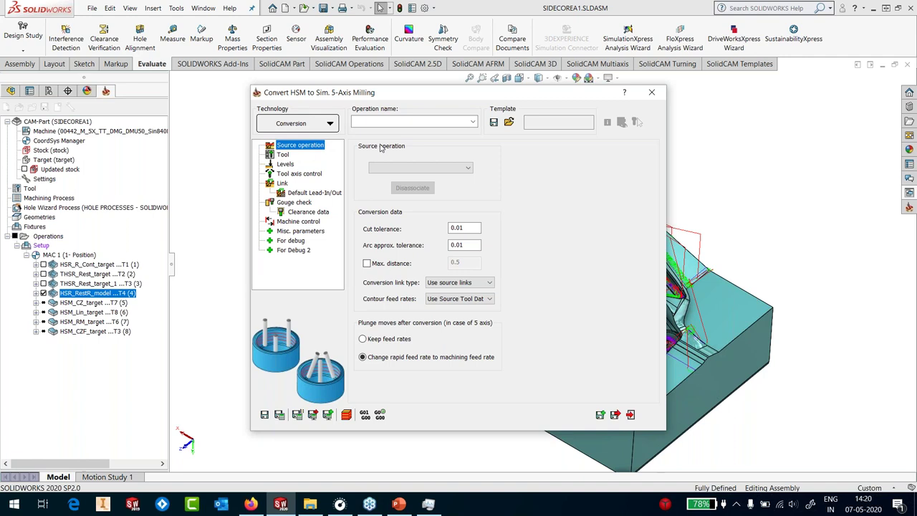
click(439, 169)
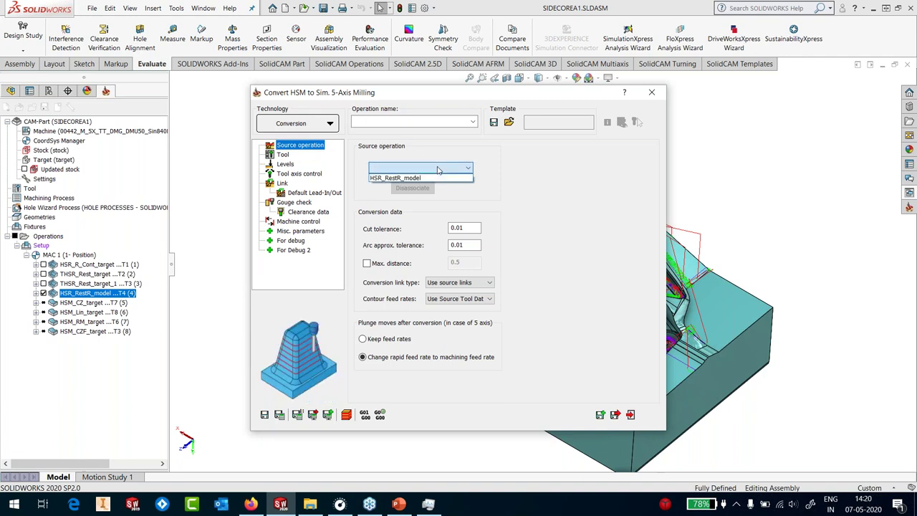
click(432, 178)
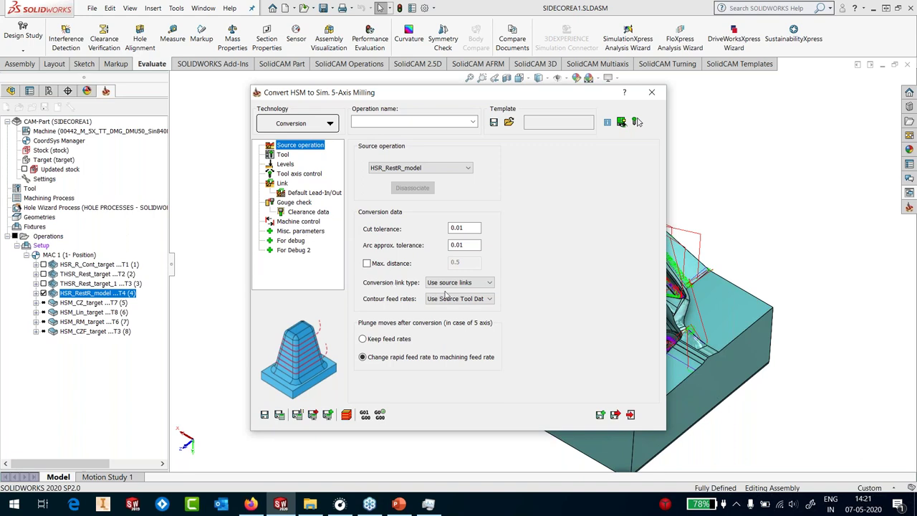
click(284, 156)
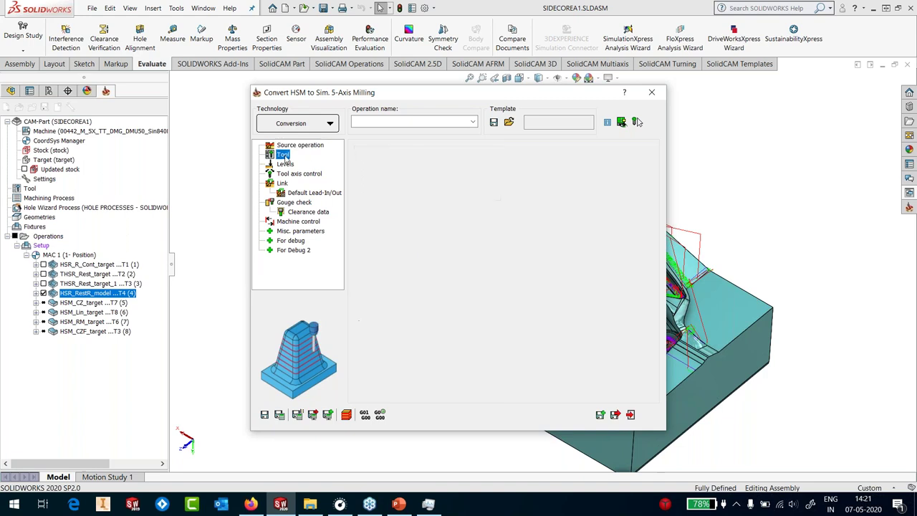
Step: Copy the 10 mm tool 4 into a new tool 5 with outside holder length 40
click(419, 330)
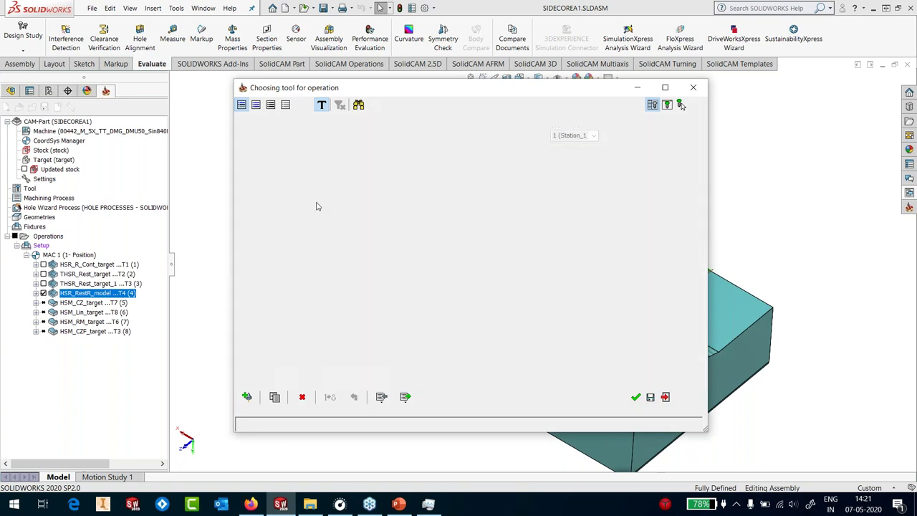
click(316, 208)
click(316, 179)
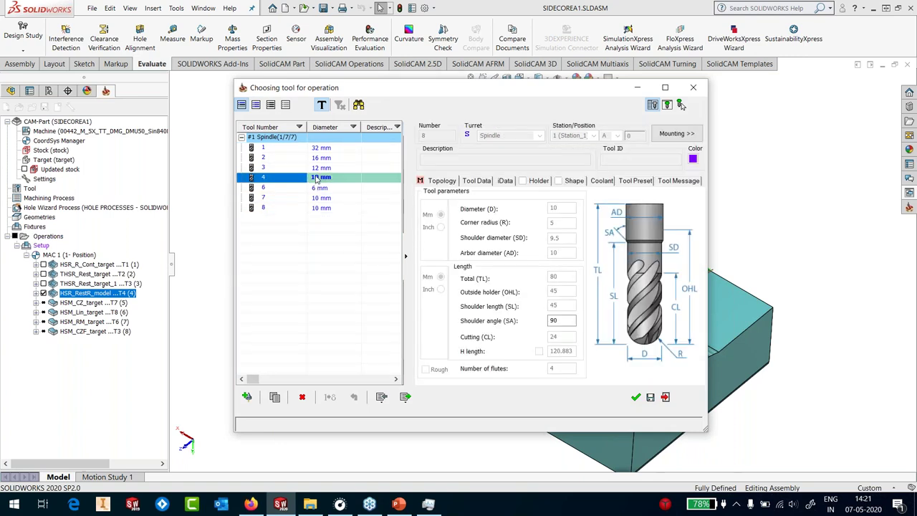
click(276, 398)
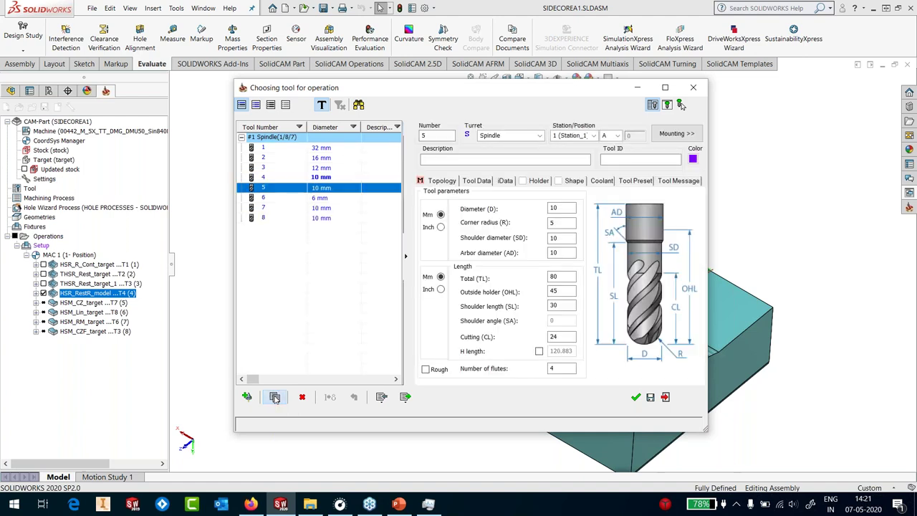
double_click(558, 289)
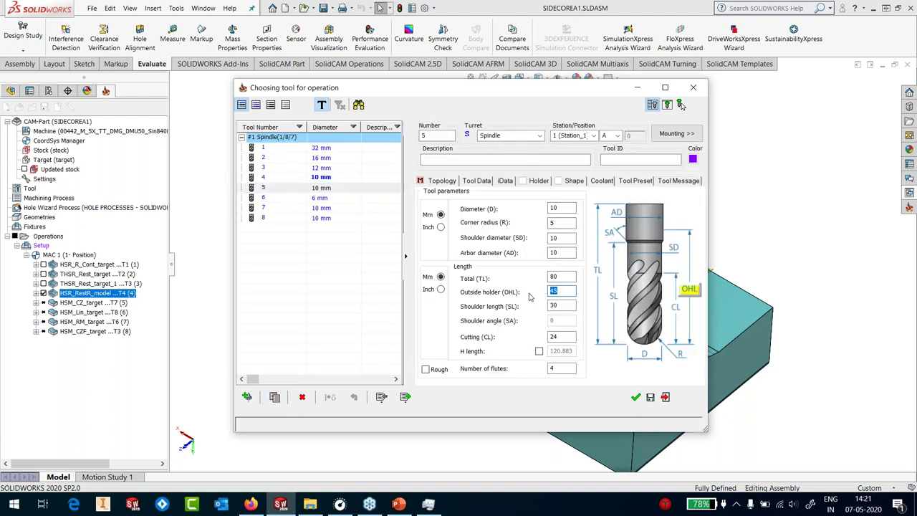
text(40)
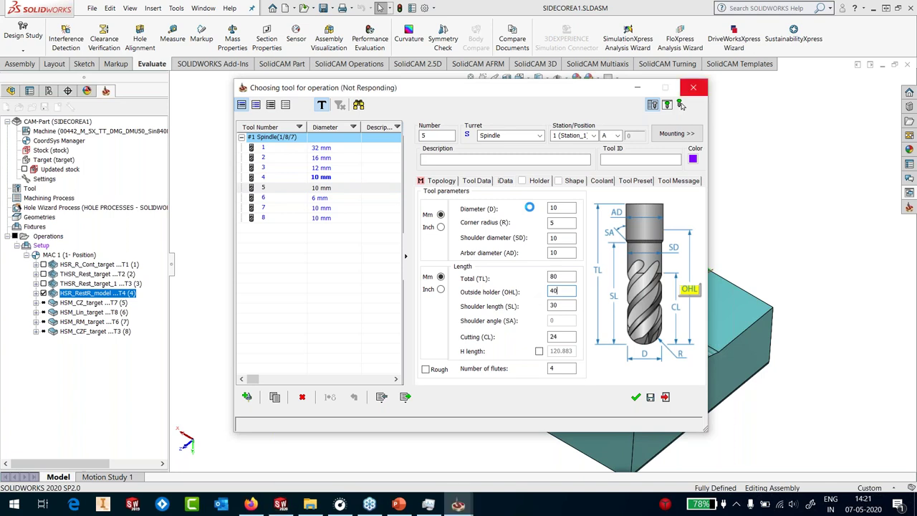
Step: Fit tool 5 with the HSK A 63 SRK 10x50 holder from the Global list and preview it
click(459, 212)
double_click(459, 225)
drag(533, 239, 534, 285)
double_click(512, 268)
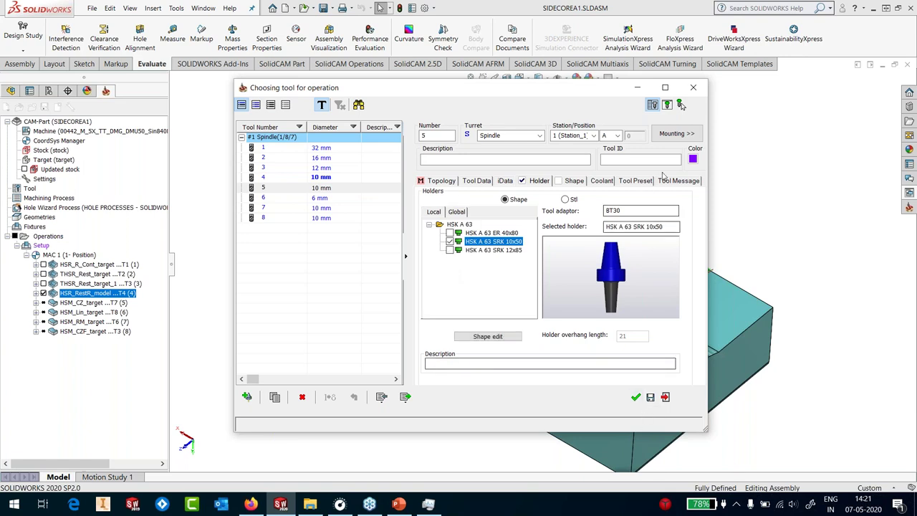
click(667, 105)
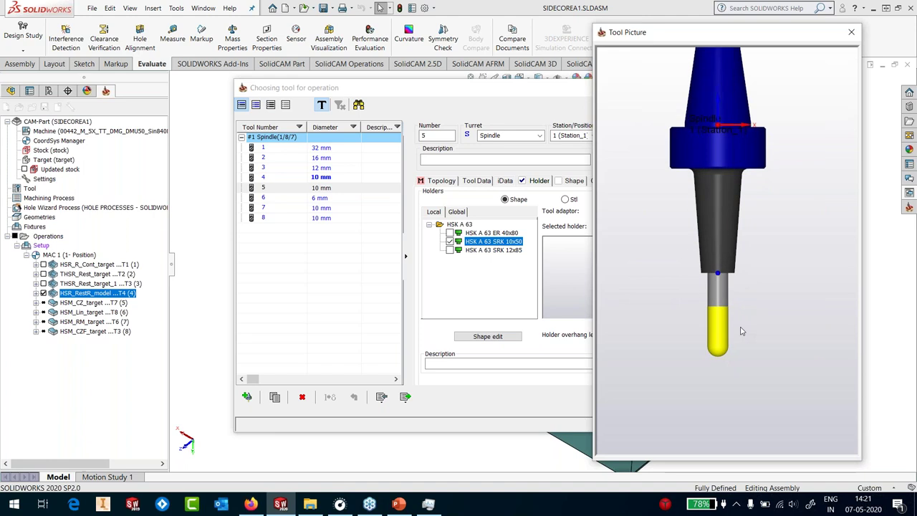
Step: Assign tool 5 and set tool axis control to rotary angle 0 with Maintain tilt on
click(850, 32)
double_click(321, 187)
click(292, 165)
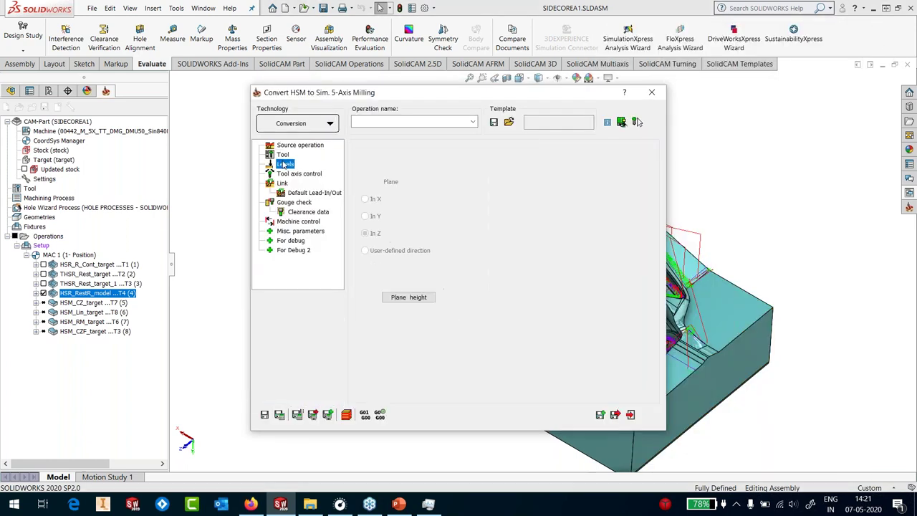
click(295, 173)
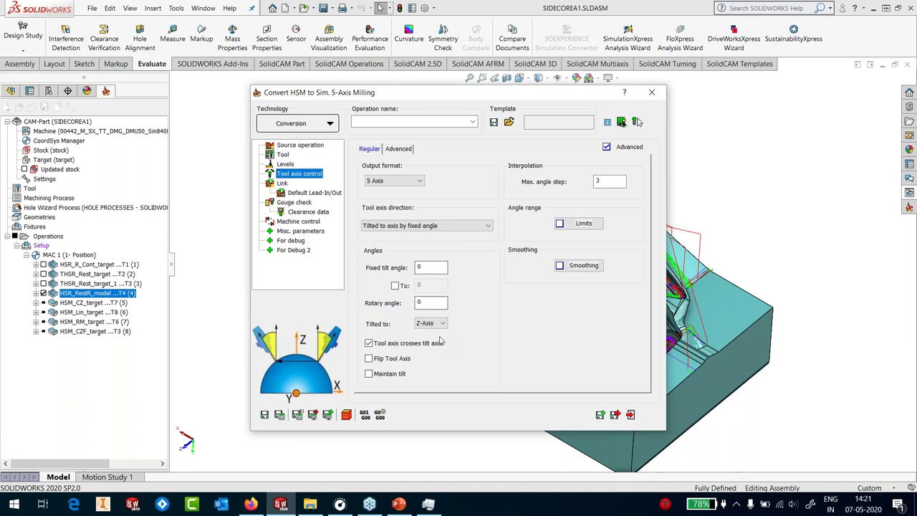
click(420, 303)
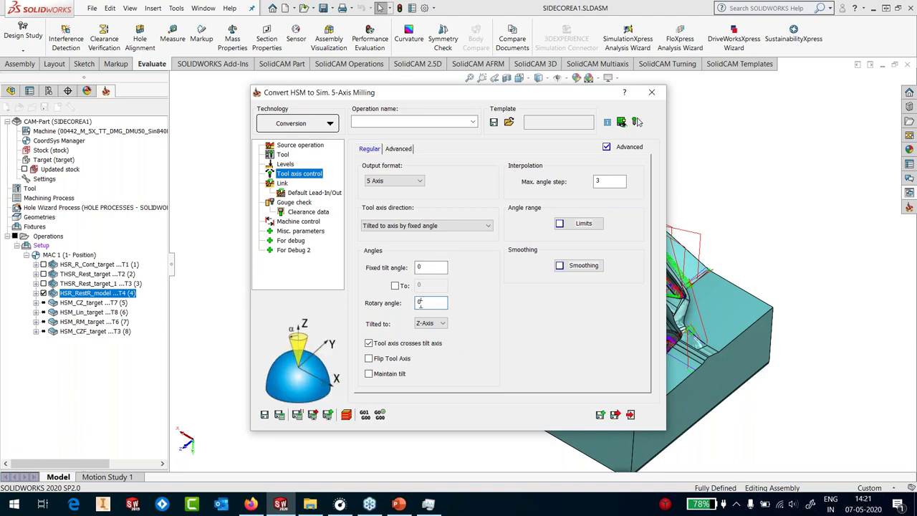
double_click(419, 303)
text(0)
click(369, 373)
click(293, 203)
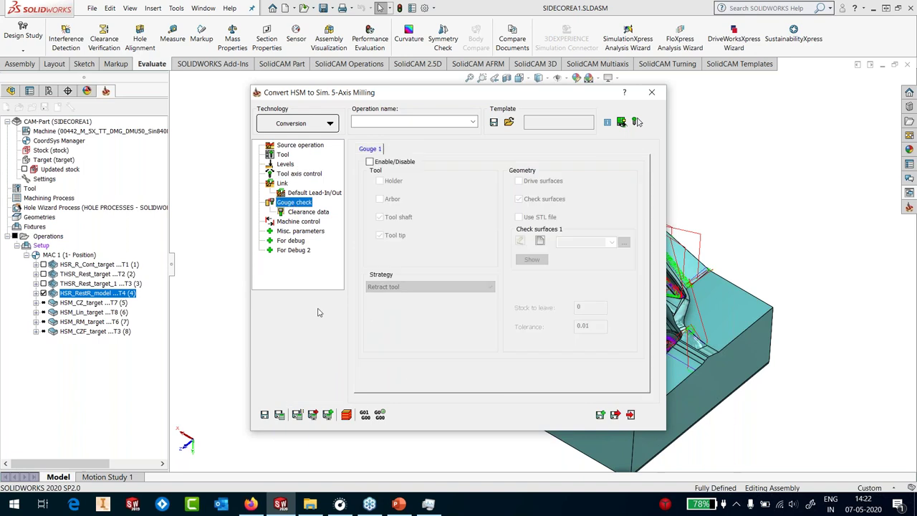
Step: Enable gouge check 1 for holder and arbor against an STL file, browsing to the HSM folder
click(370, 163)
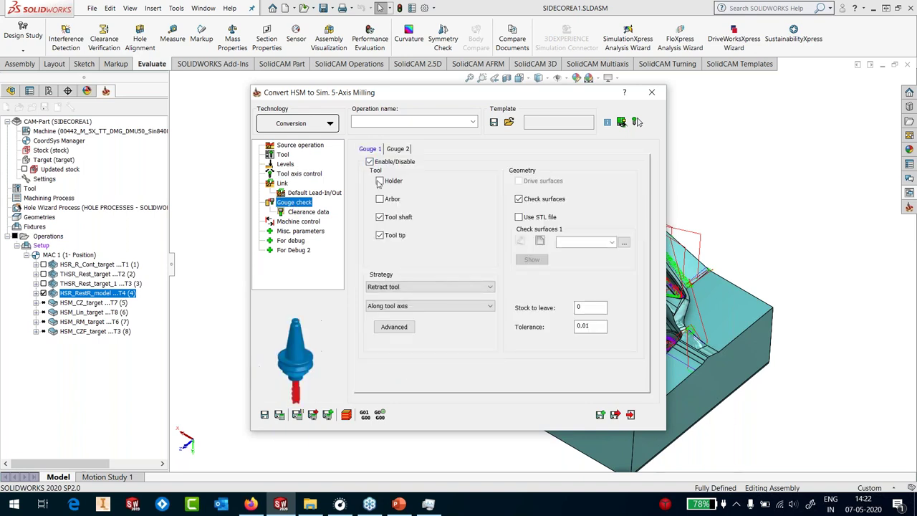
click(379, 217)
click(379, 235)
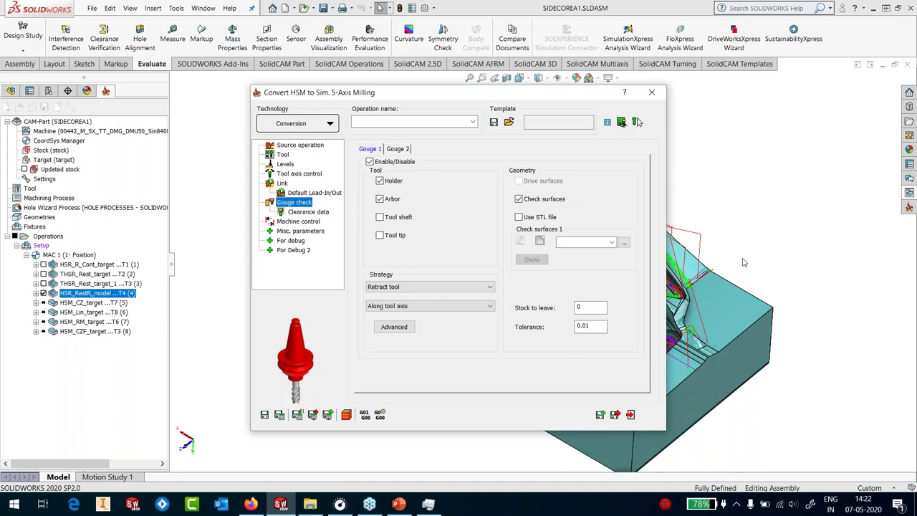
click(531, 220)
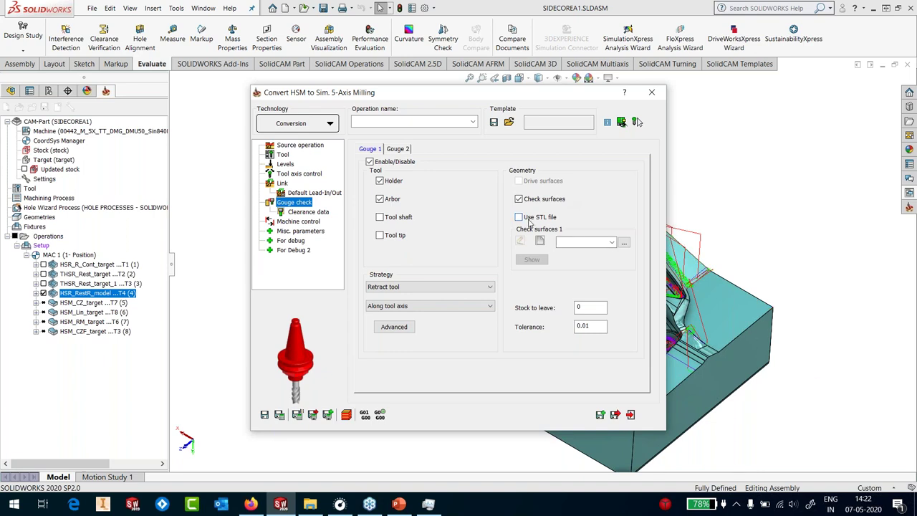
click(612, 242)
click(612, 243)
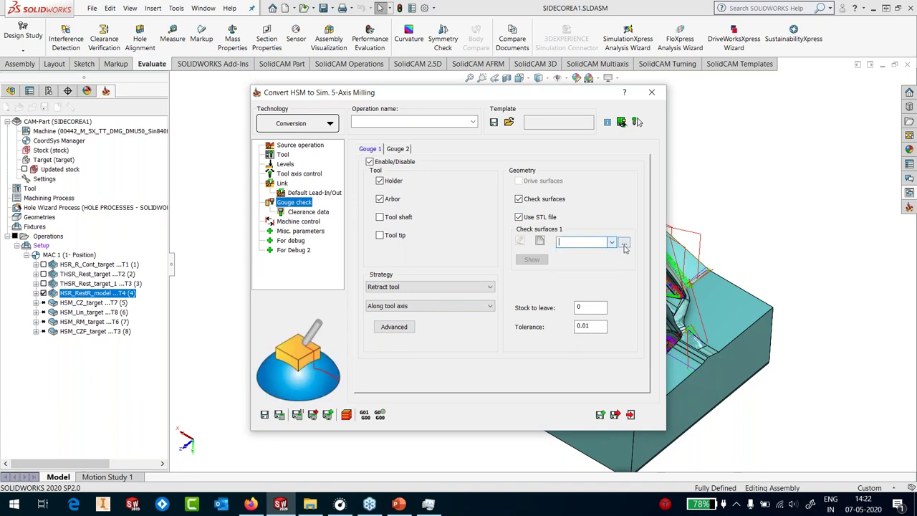
click(540, 241)
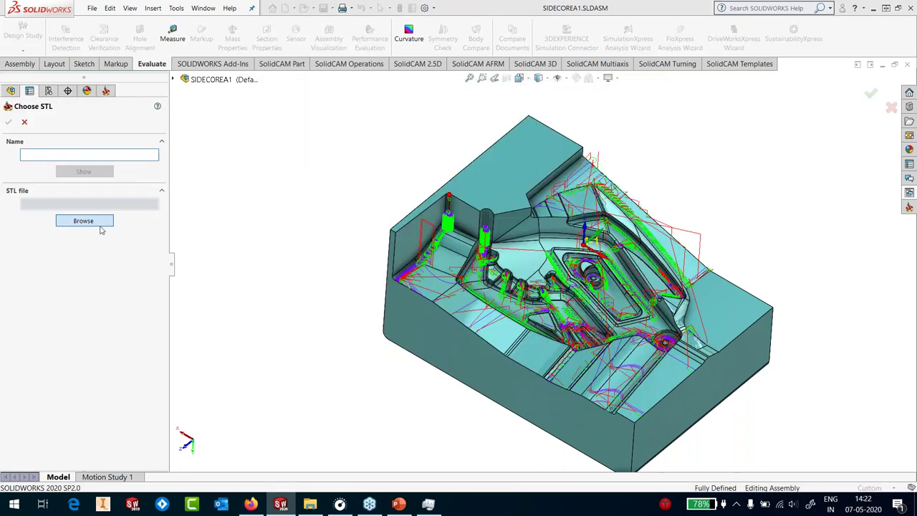
click(84, 220)
double_click(384, 178)
Step: Load target==0.01.stl as a new check surface named 5X_CONV
double_click(380, 189)
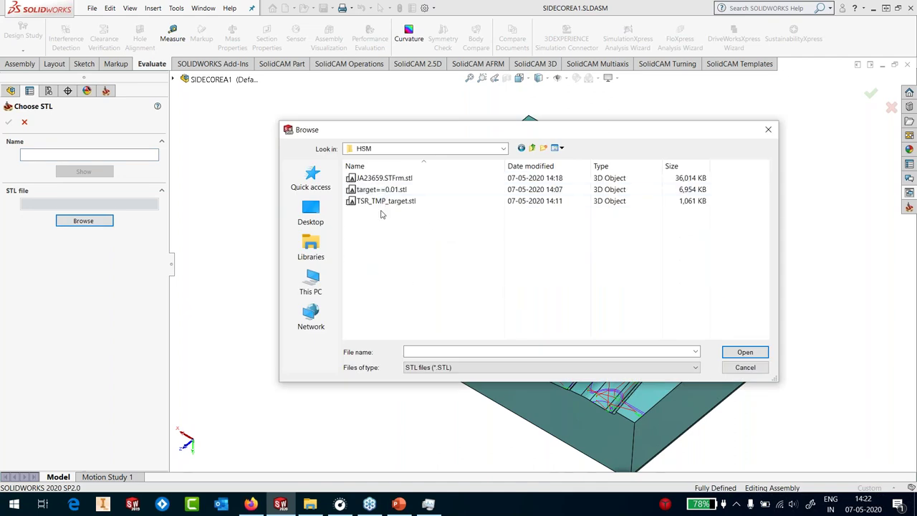
click(398, 189)
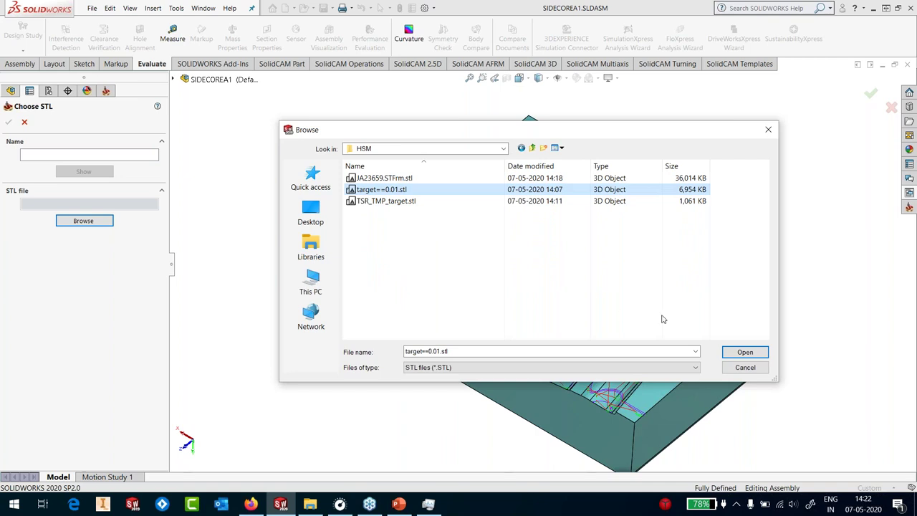
click(744, 352)
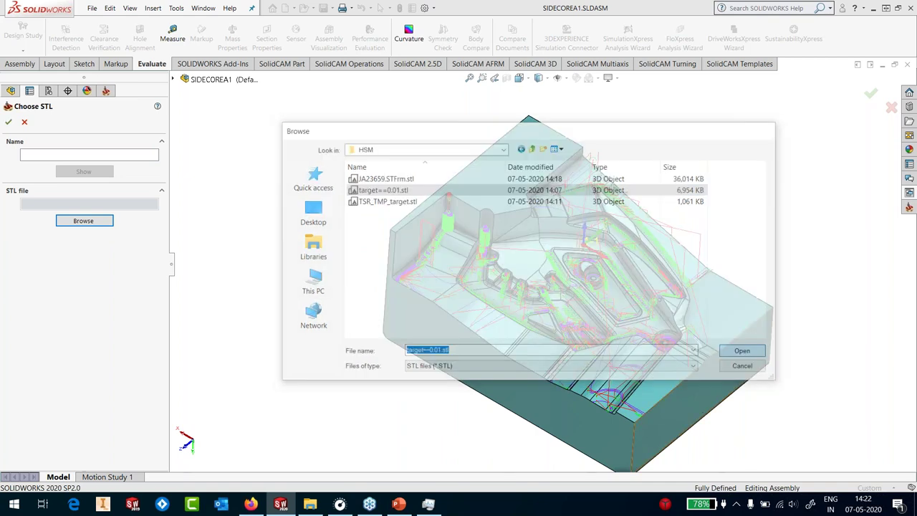
click(83, 156)
text(5)
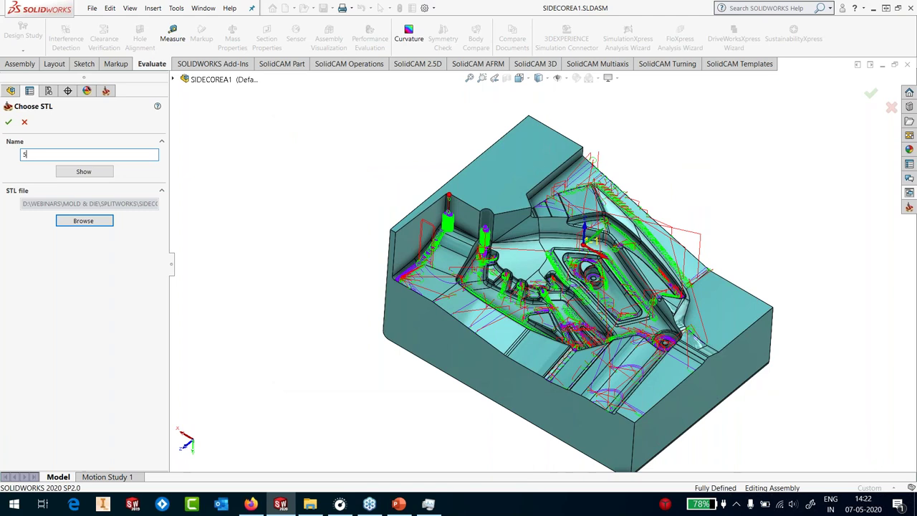
text(X_CONV)
click(8, 124)
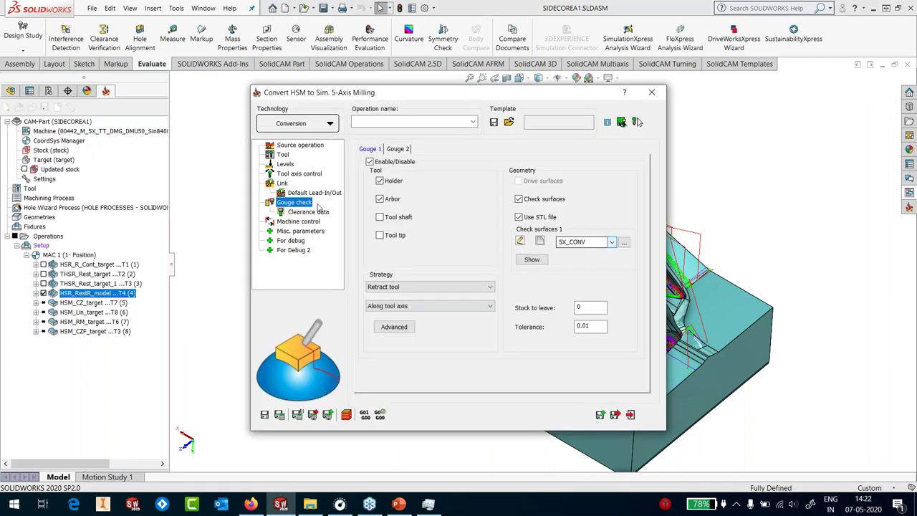
Step: Set holder clearance 2 and arbor clearance 0.5, save, then calculate 5X_CONV_target
click(308, 211)
double_click(467, 209)
key(Tab)
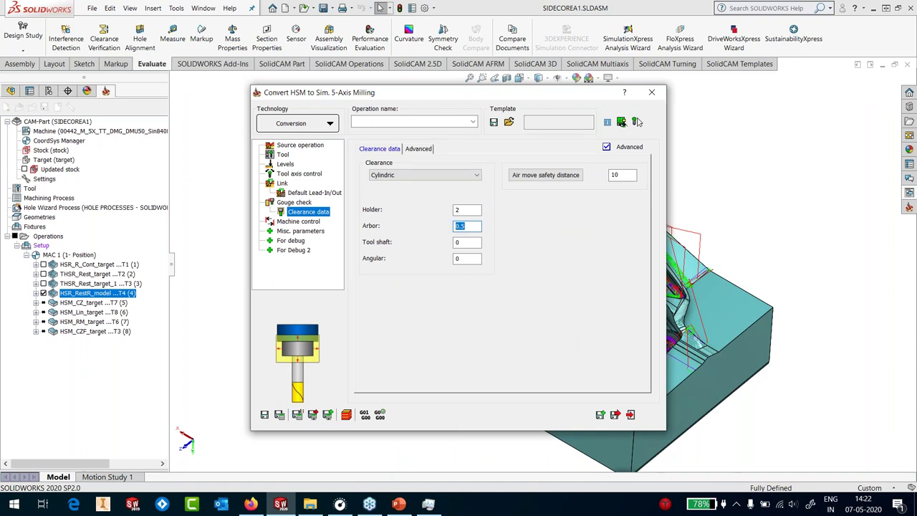
click(265, 415)
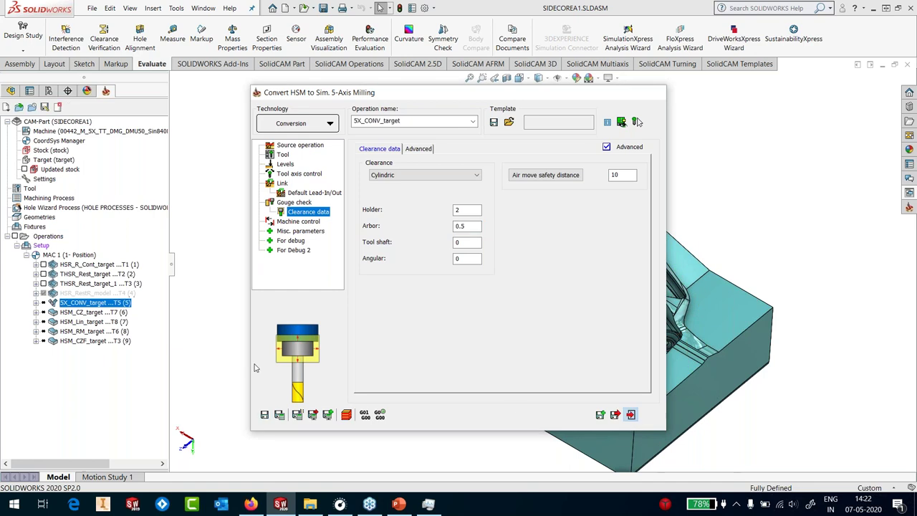
right_click(93, 302)
click(115, 156)
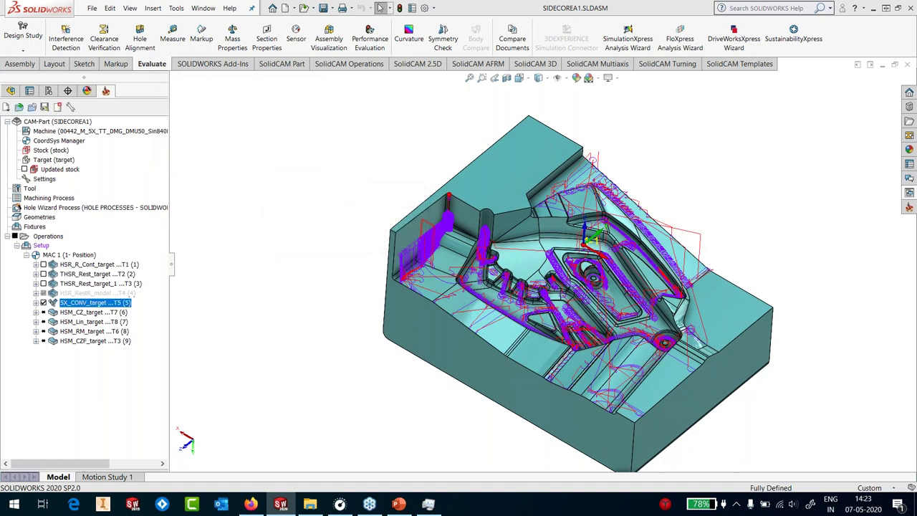
Step: Reopen 5X_CONV_target for editing and show its tool axis control settings
scroll(441, 252, down, 1)
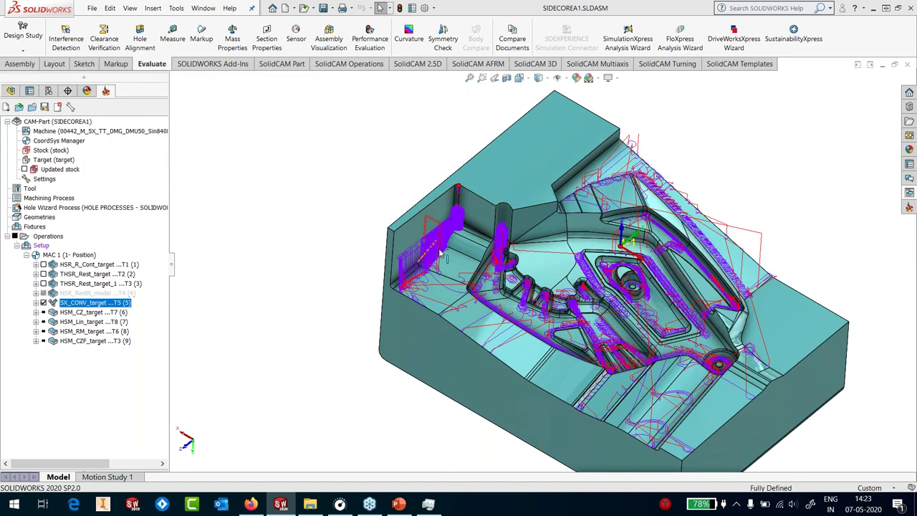
scroll(440, 252, down, 3)
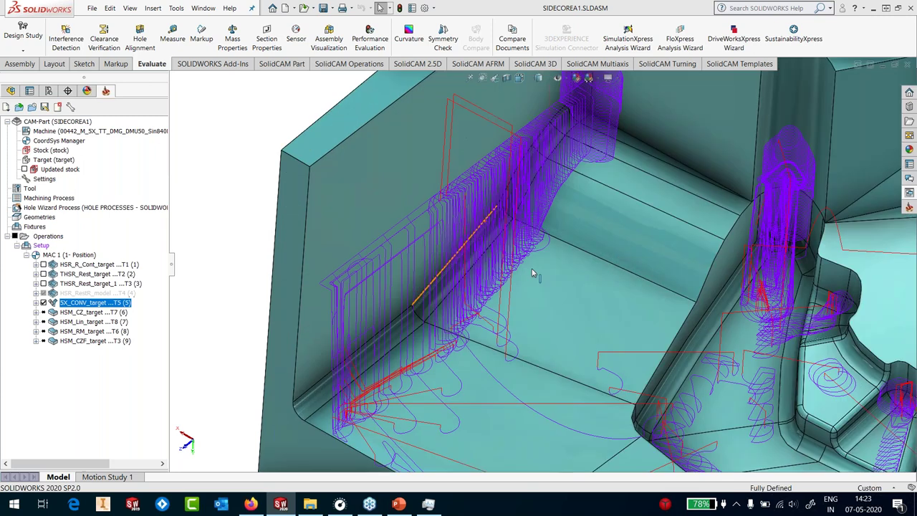
scroll(508, 287, up, 5)
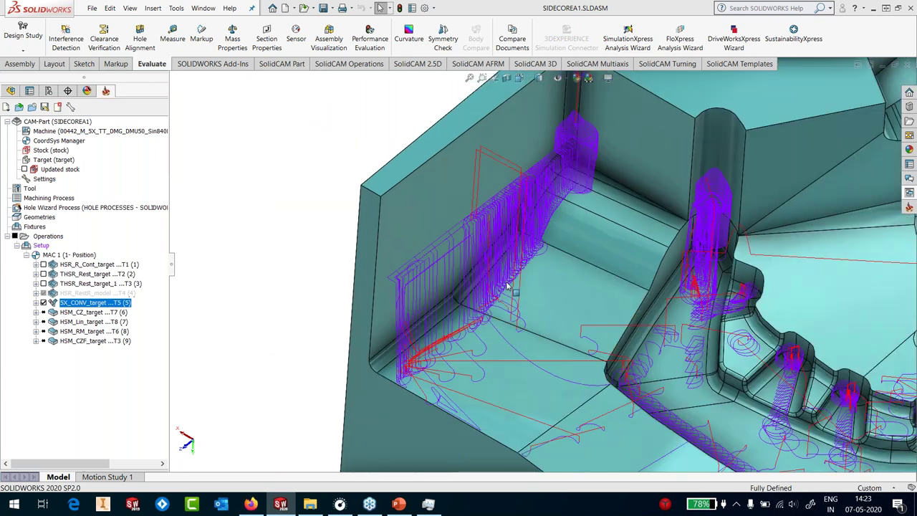
key(f)
double_click(107, 306)
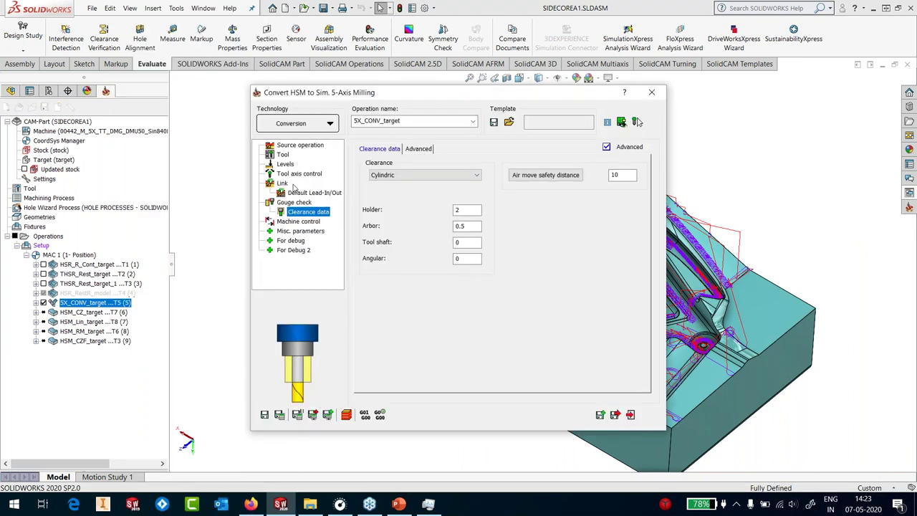
click(298, 175)
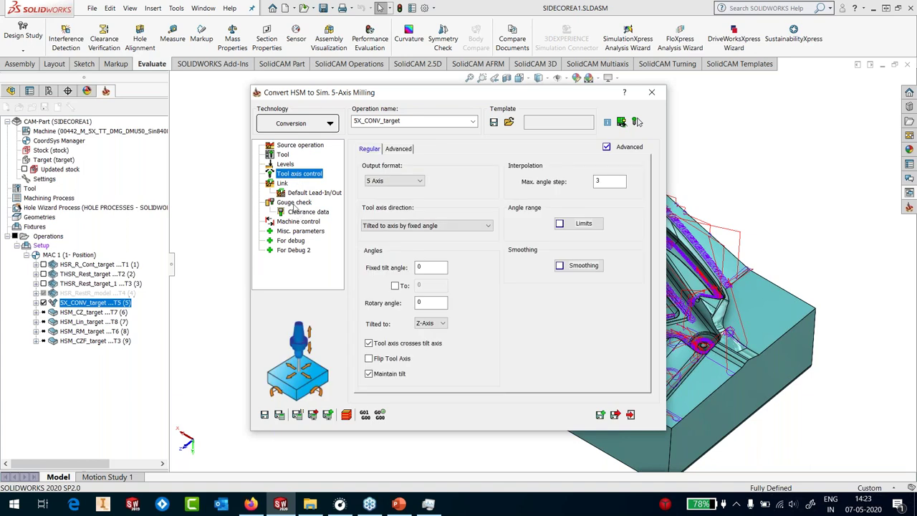
Step: Change the gouge check strategy from Retract tool to Tilt tool with 3 axis to 5 axis conversion, then Save & Calculate
click(293, 203)
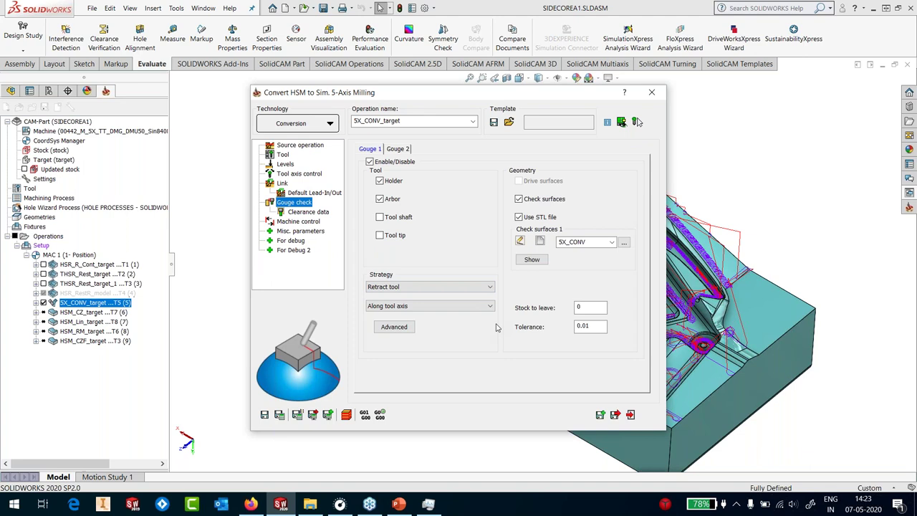
click(433, 287)
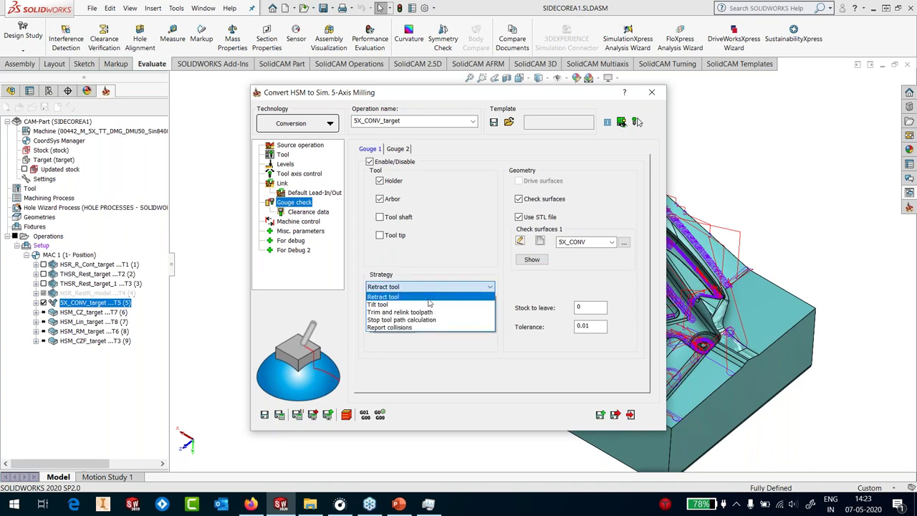
click(430, 304)
click(430, 306)
click(428, 330)
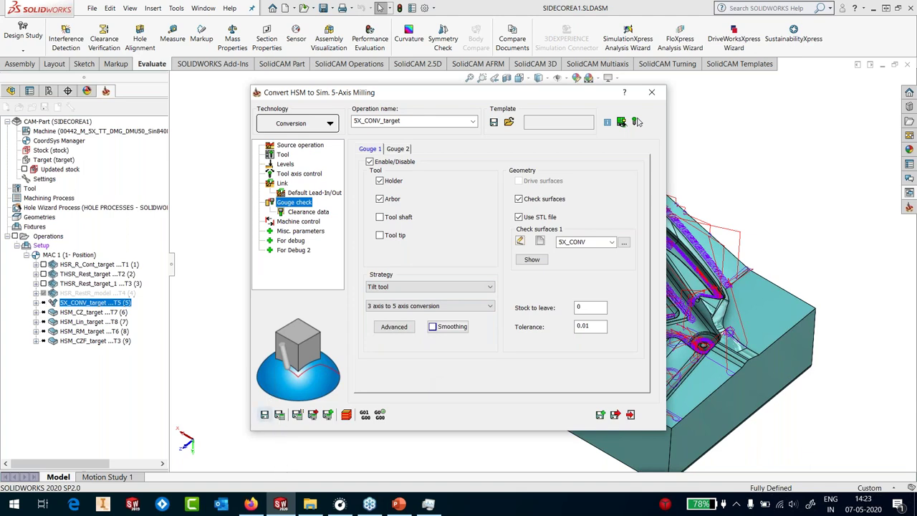
click(280, 415)
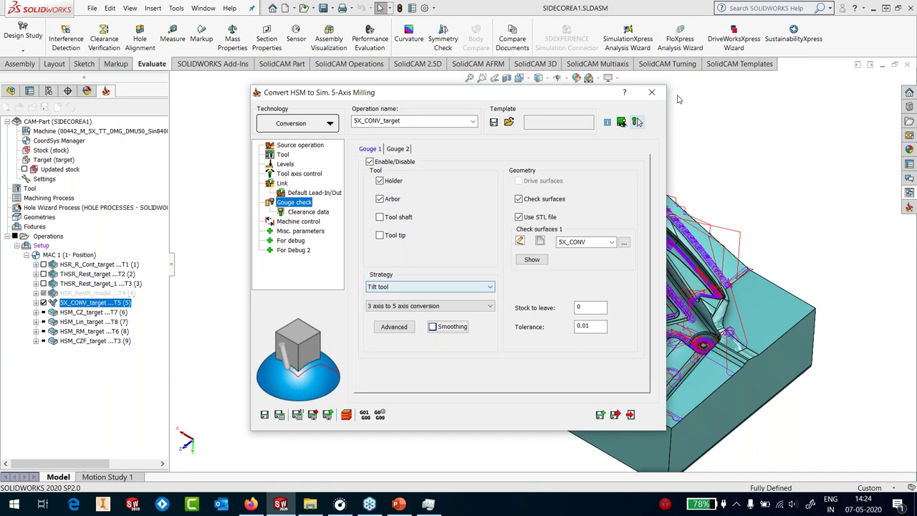
Step: Close the operation dialog and launch simulation of the 5X_CONV_target operation
click(651, 93)
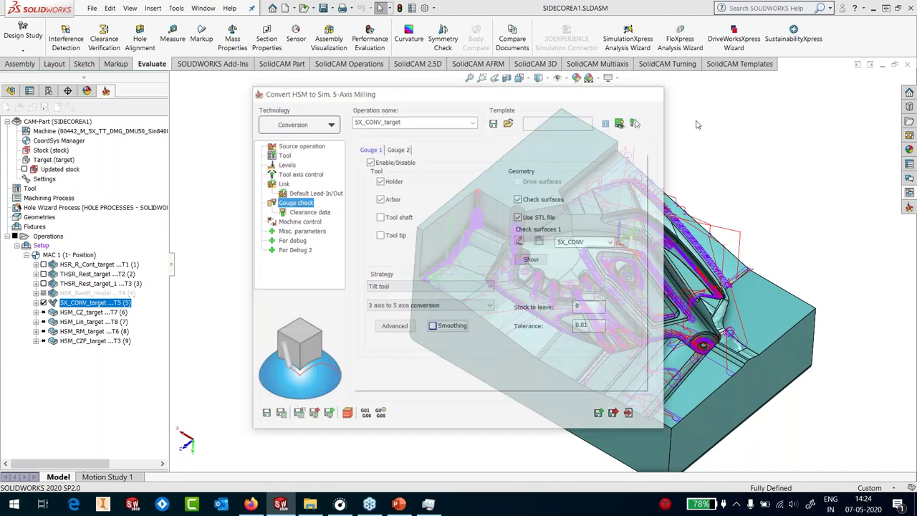
scroll(696, 125, down, 5)
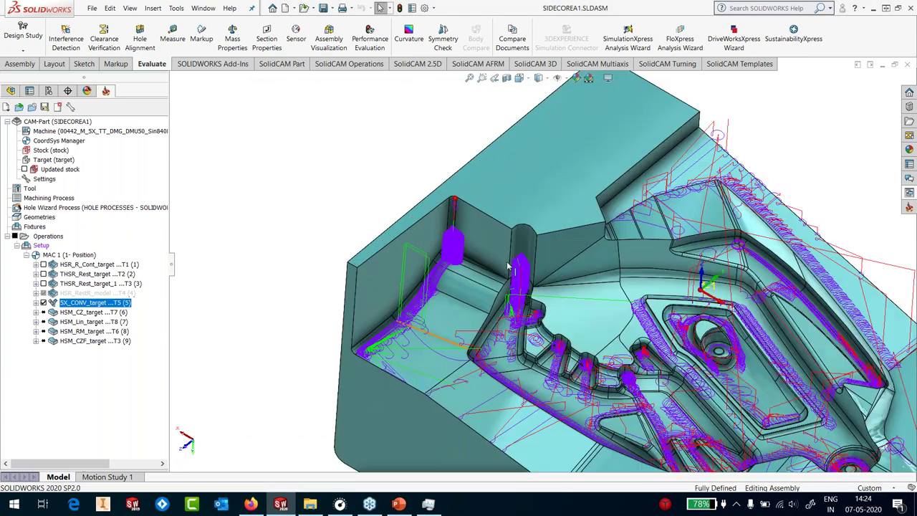
scroll(549, 323, up, 5)
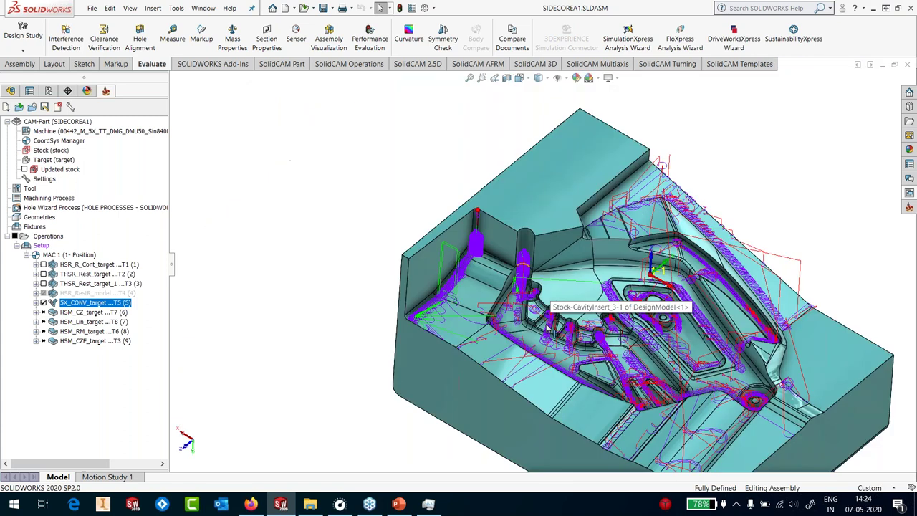
scroll(548, 326, down, 3)
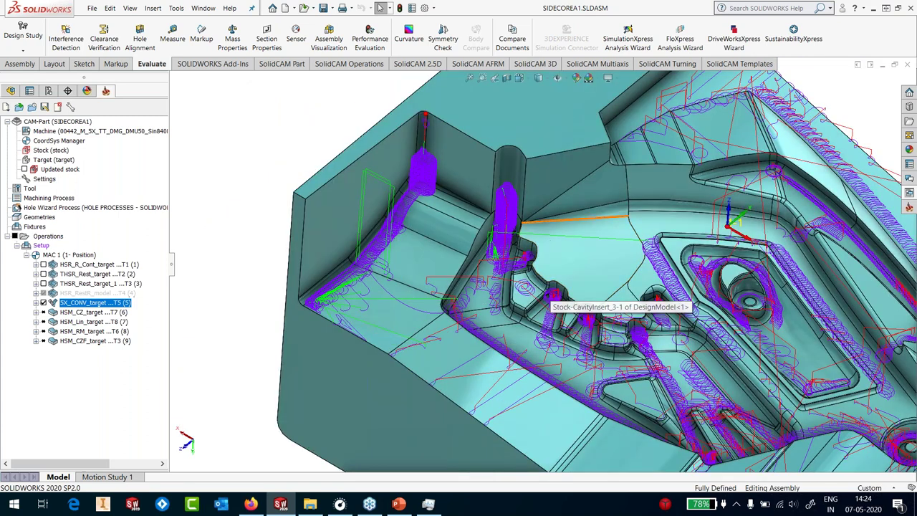
right_click(118, 307)
click(144, 189)
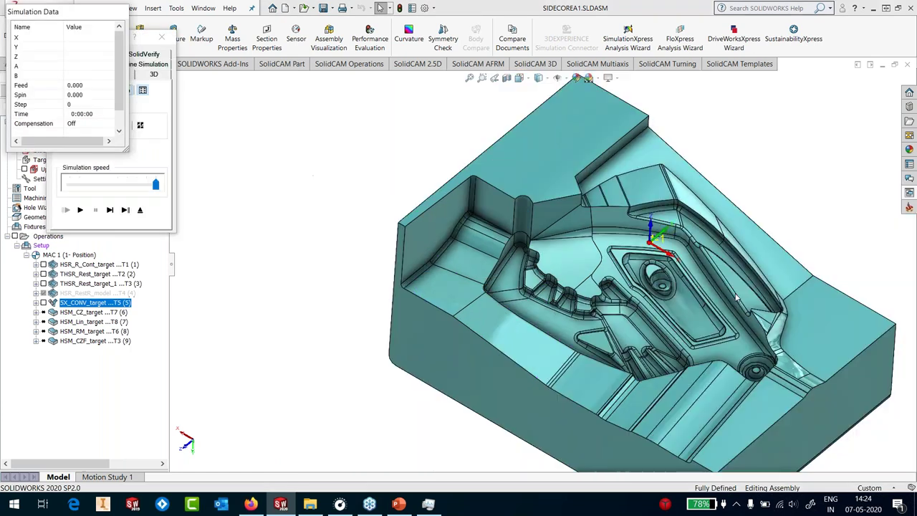
Step: Play the SolidVerify simulation at reduced speed, then pause and snap to the Front view
drag(156, 185, 108, 184)
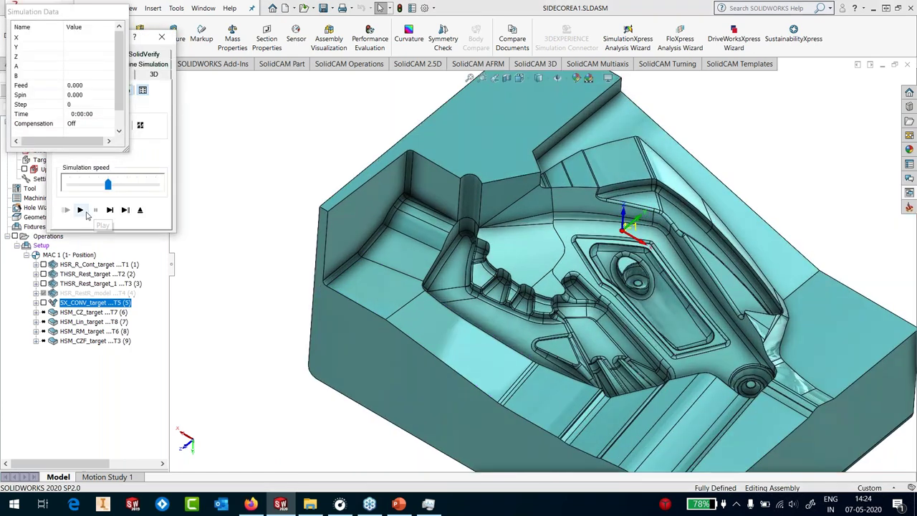
click(84, 211)
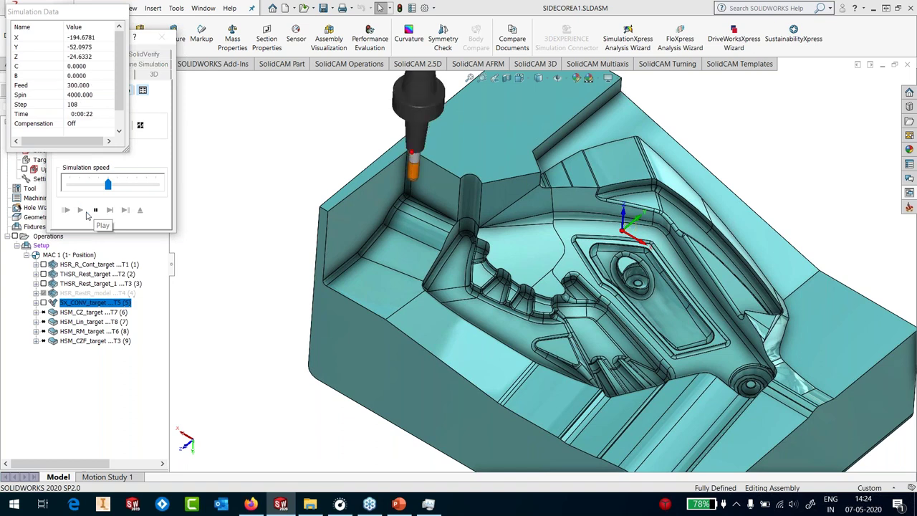
click(108, 210)
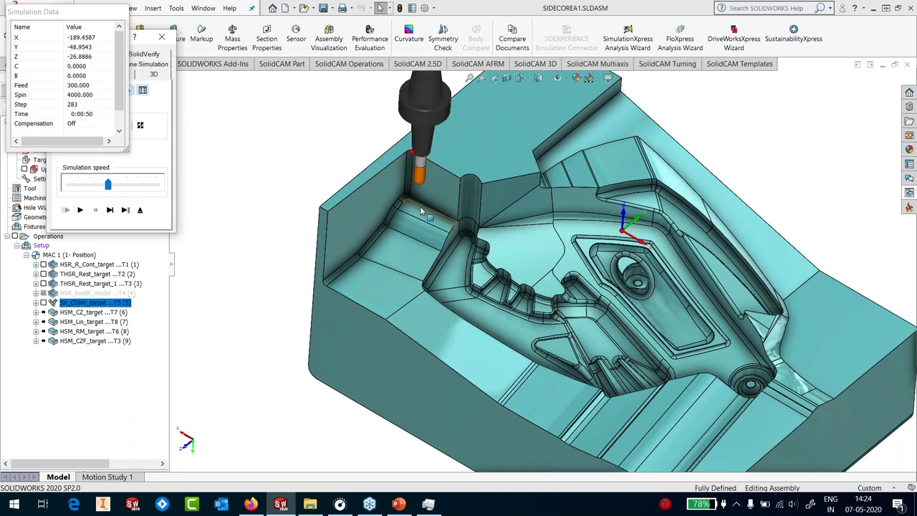
key(ctrl+1)
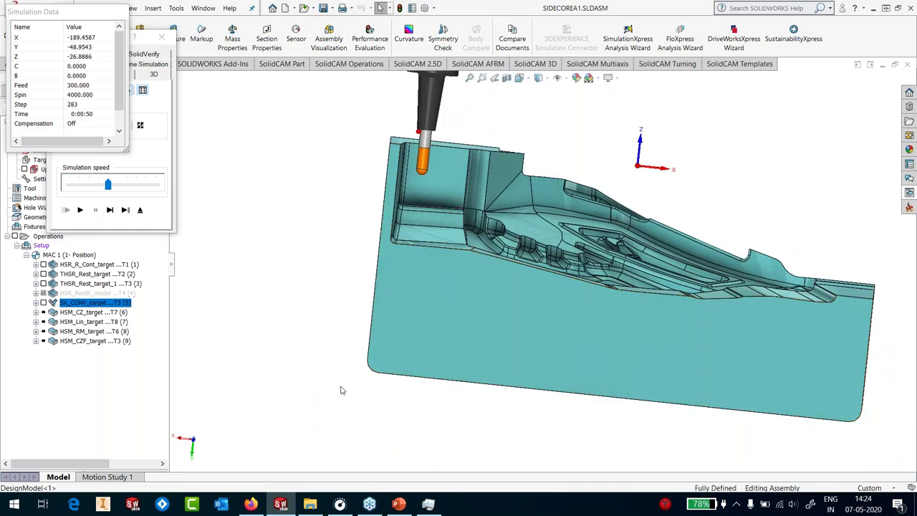
key(space)
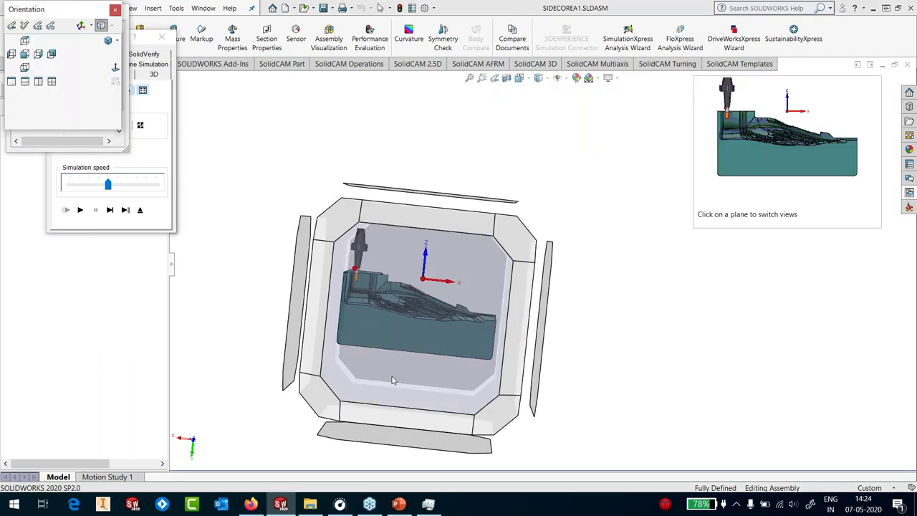
click(360, 196)
scroll(351, 185, down, 1)
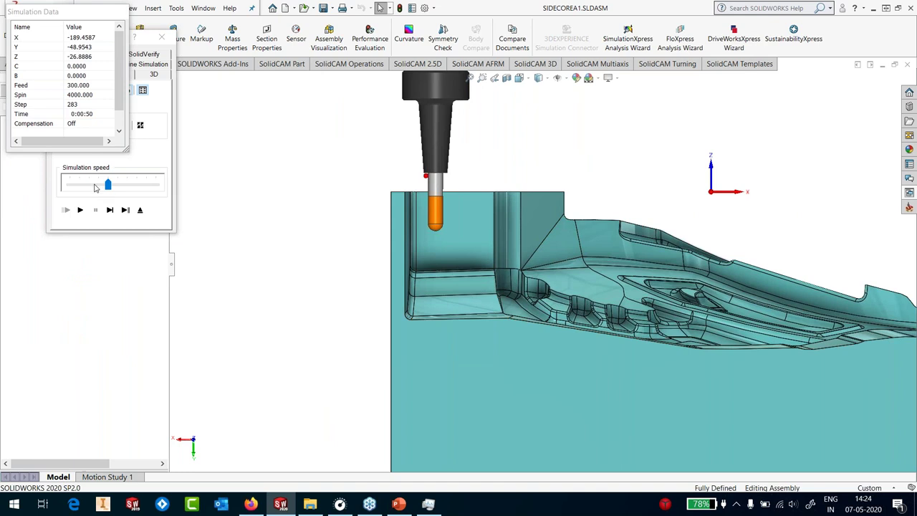
Step: Resume the simulation, orbit to an elevated isometric view, and fine-tune the playback speed
mouse_move(107, 185)
mouse_down()
mouse_move(91, 185)
mouse_move(98, 185)
mouse_up()
click(79, 209)
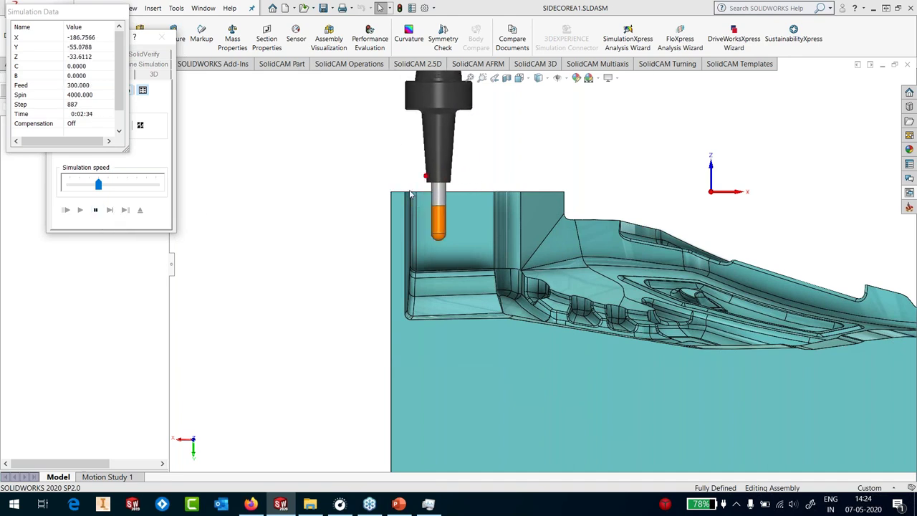
click(96, 210)
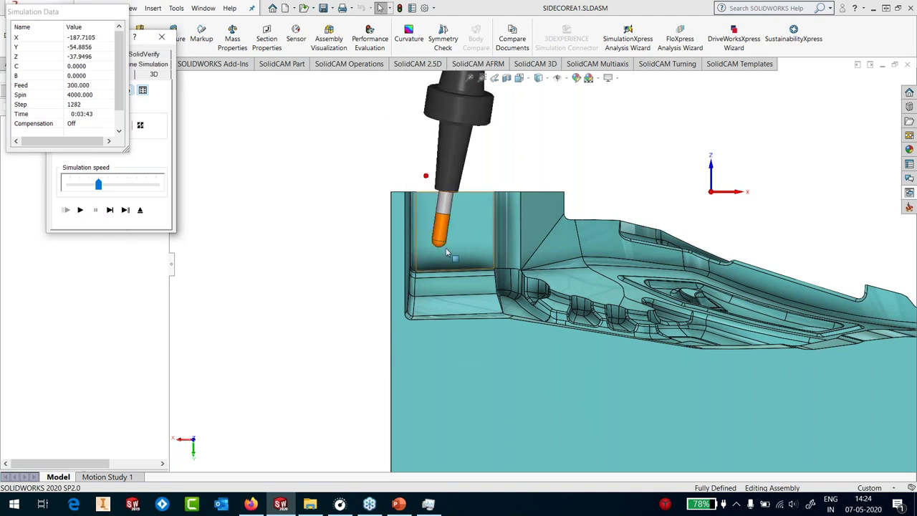
middle_drag(447, 255, 428, 324)
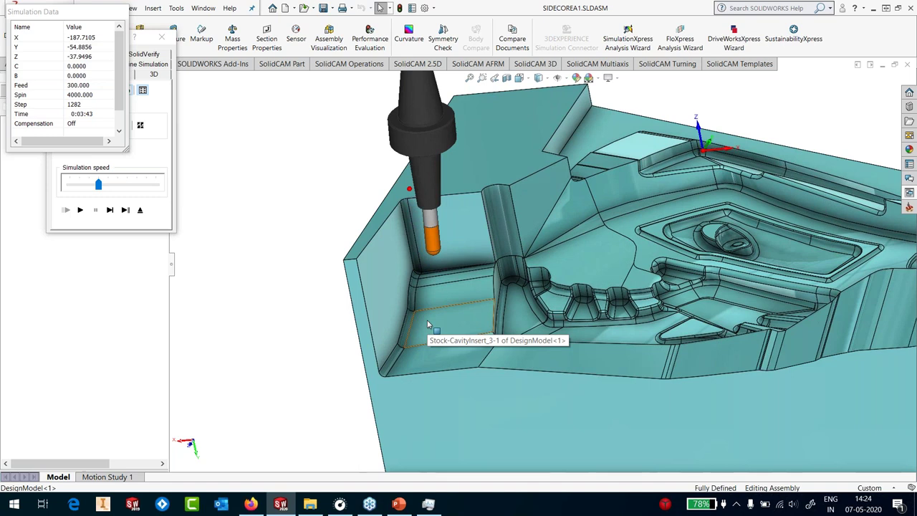
drag(98, 184, 89, 184)
click(80, 209)
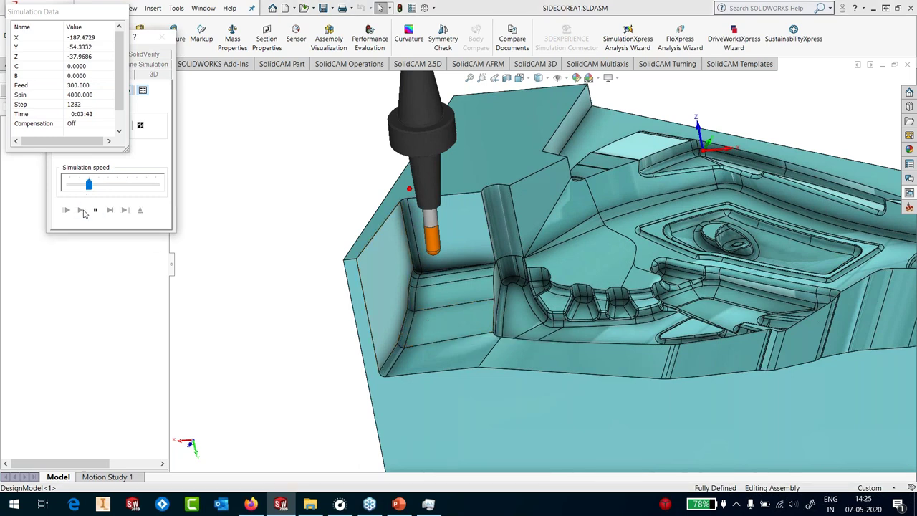
drag(89, 185, 98, 187)
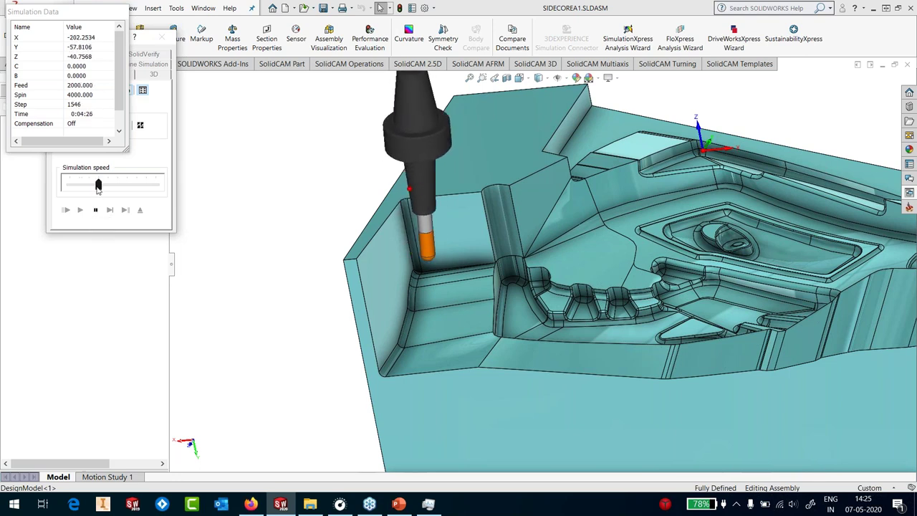
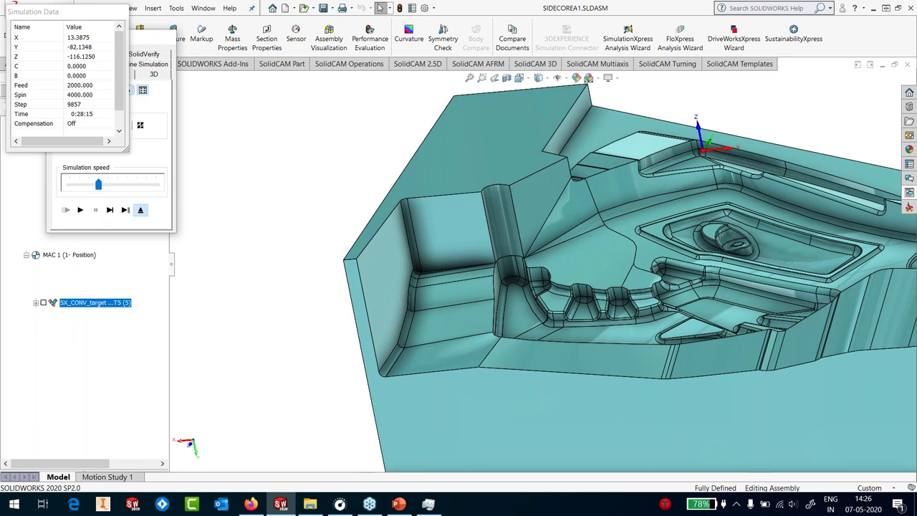
Step: Inspect the THSR_Rest_target operation's fixtures, then hide the 5X_CONV_target toolpath
middle_drag(268, 342, 642, 308)
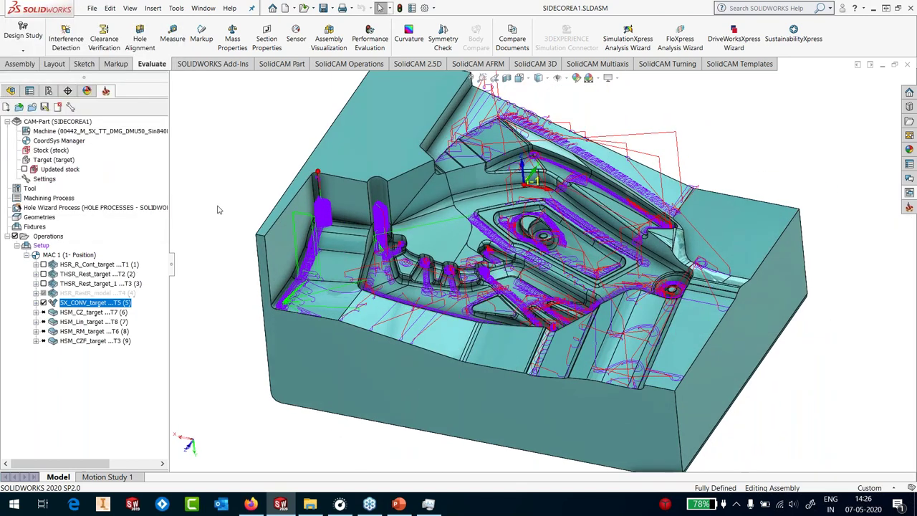
double_click(95, 275)
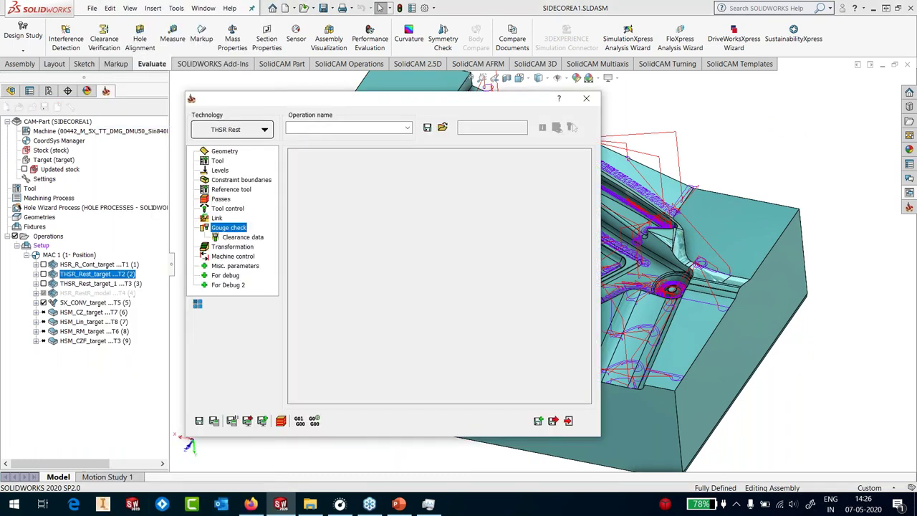
click(231, 152)
click(359, 156)
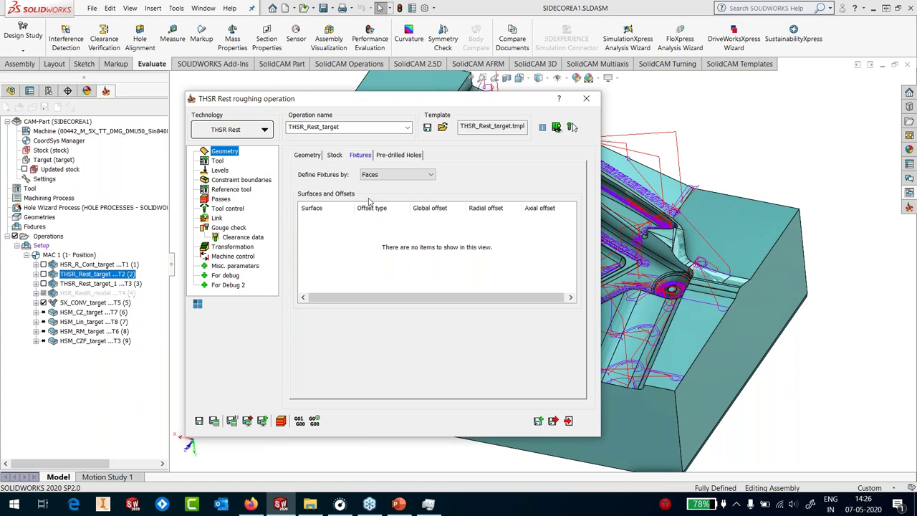
click(585, 99)
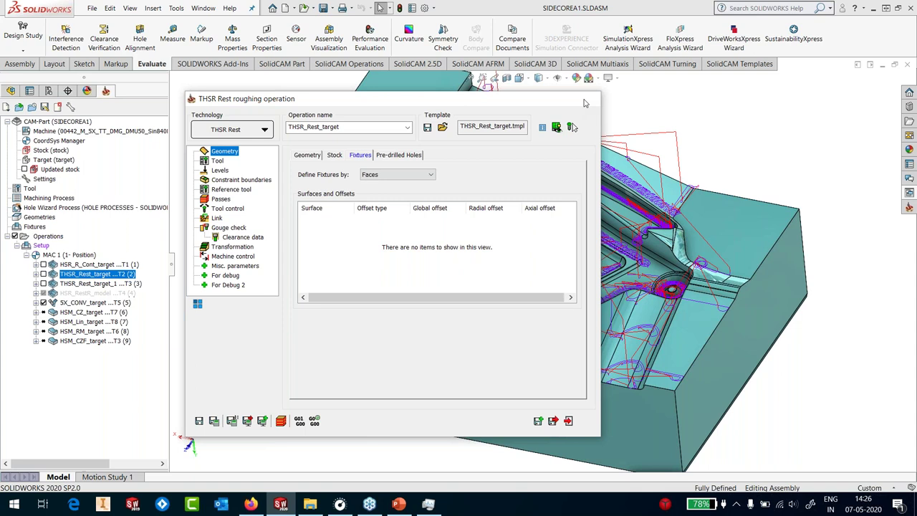
click(78, 304)
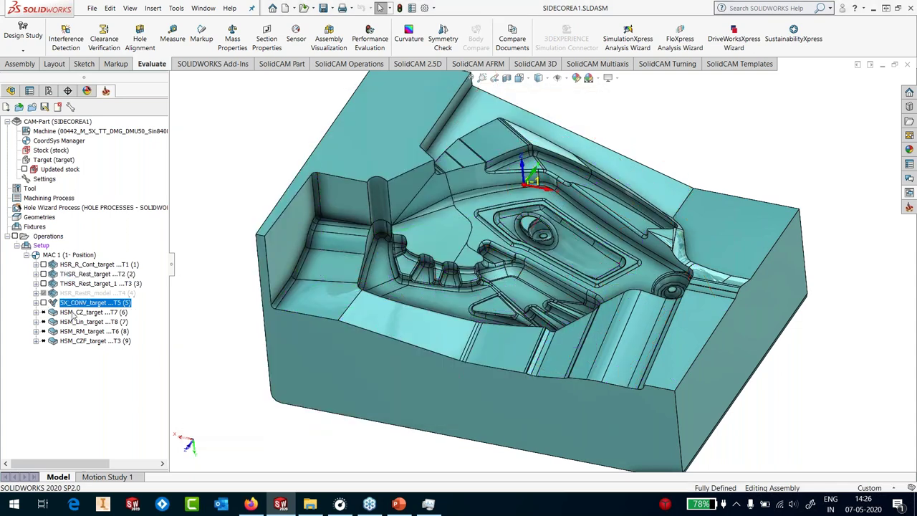
Step: Open HSM_CZ_target for editing and review its tool, passes and link pages
right_click(74, 316)
click(114, 124)
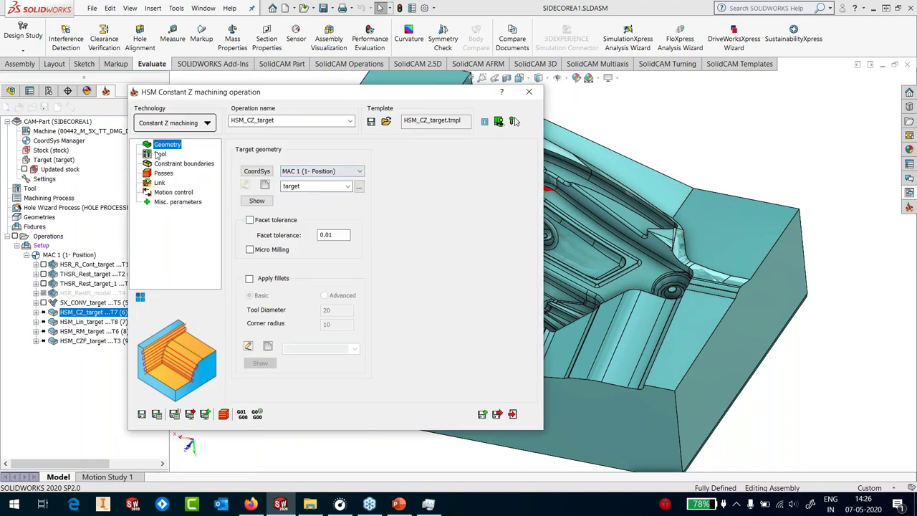
click(158, 155)
click(163, 173)
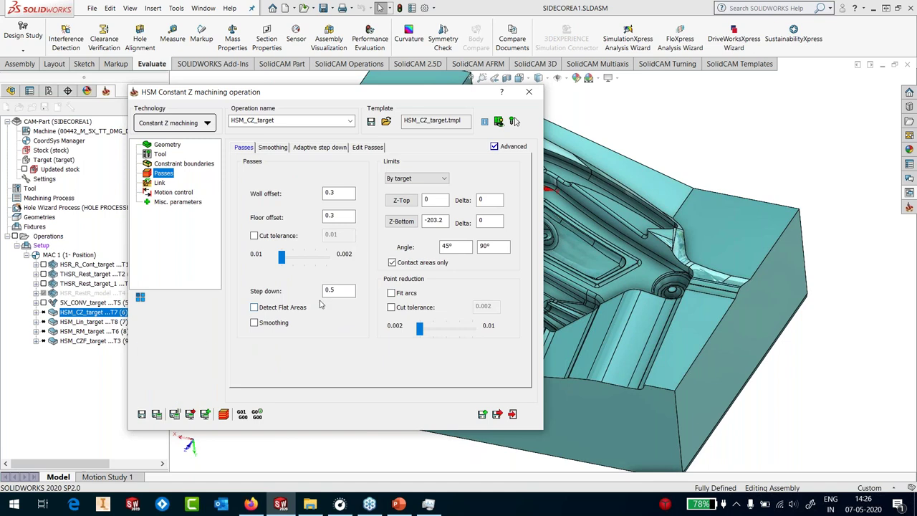
click(159, 183)
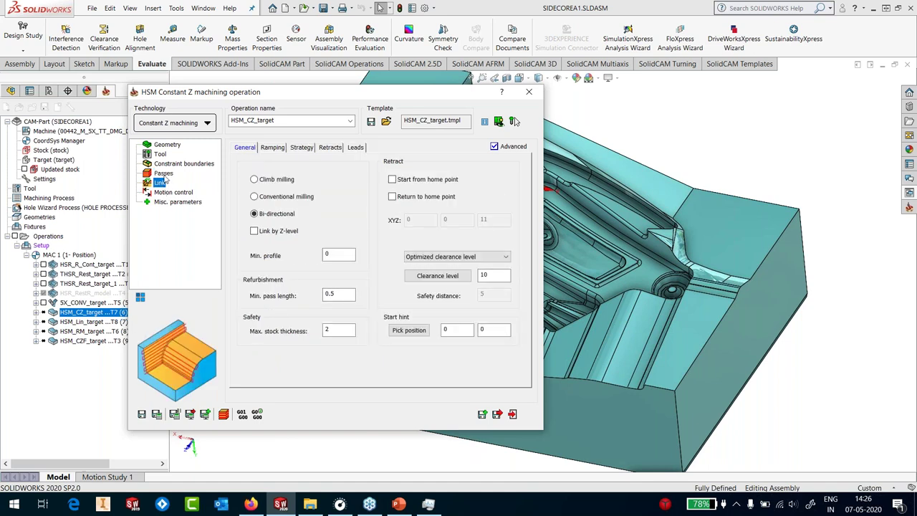
click(163, 173)
Step: Set the Constant Z lower angle limit to 75, recheck links, and save the operation
double_click(447, 247)
text(75)
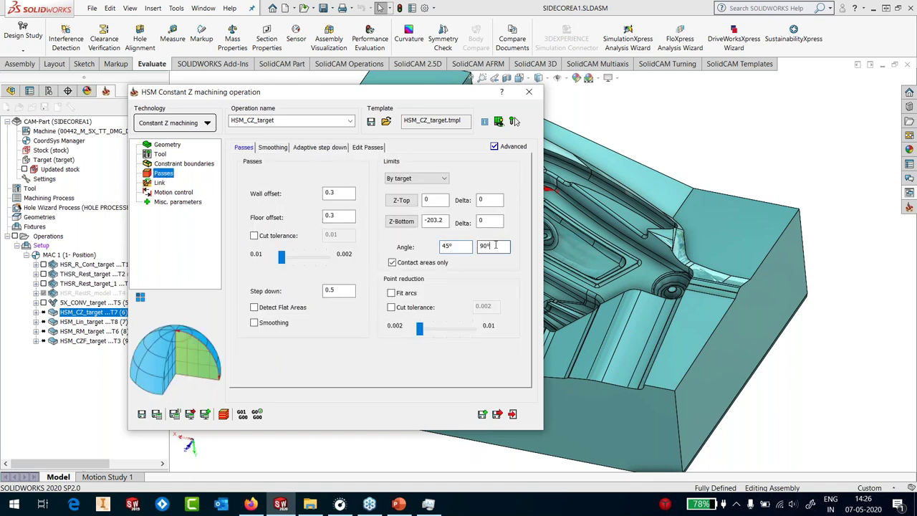
key(Tab)
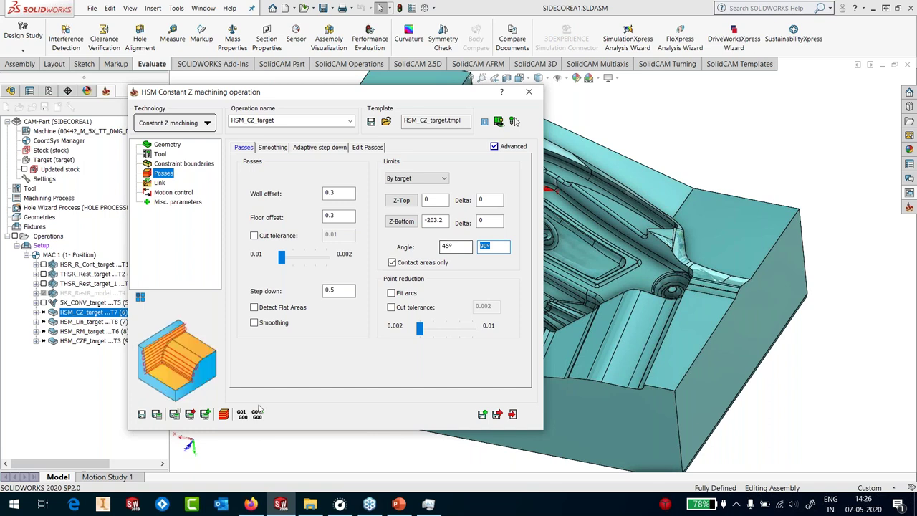
click(161, 182)
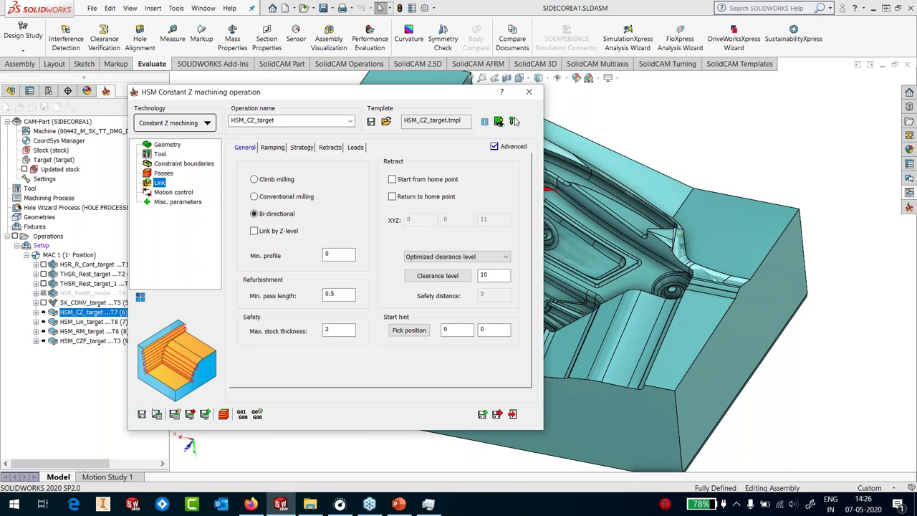
click(142, 414)
click(513, 415)
Step: Review HSM_Lin_target's tool, boundaries, 0.4 step over, 45° pass angle and angle limits, then save
click(65, 323)
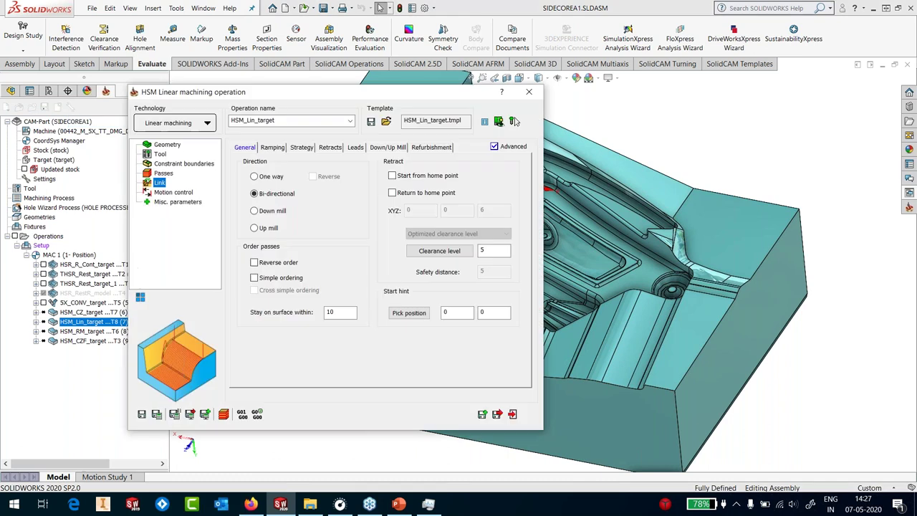
click(160, 154)
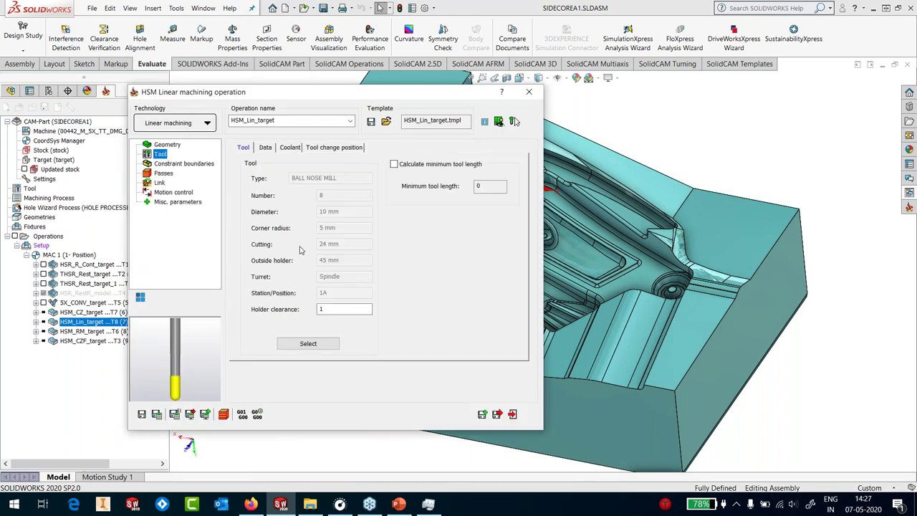
click(178, 164)
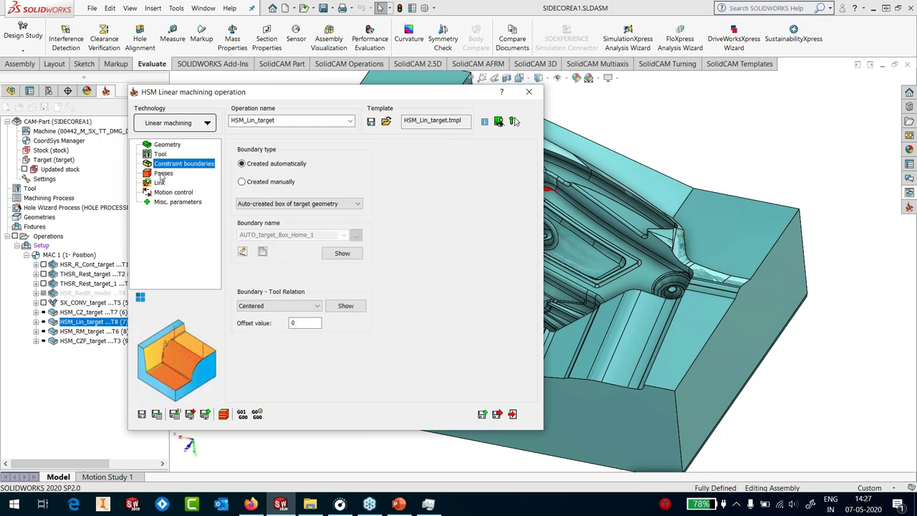
click(164, 173)
click(335, 255)
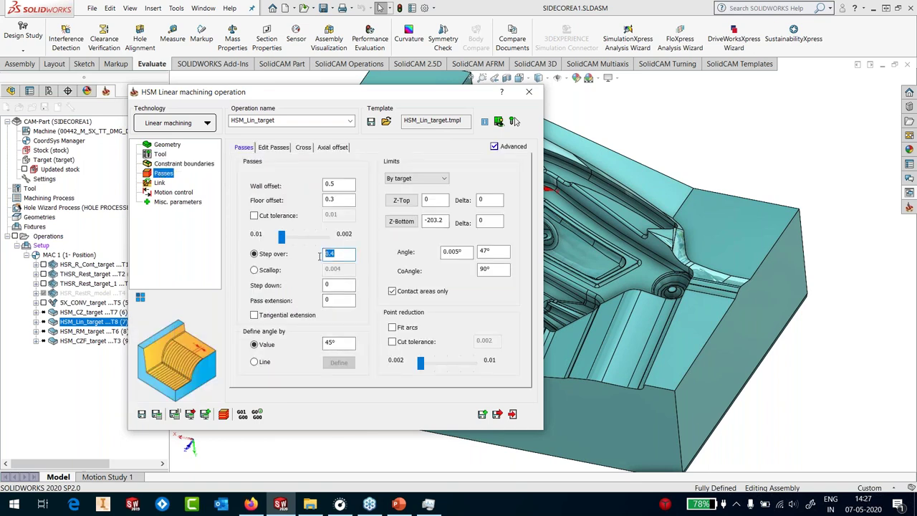
click(347, 344)
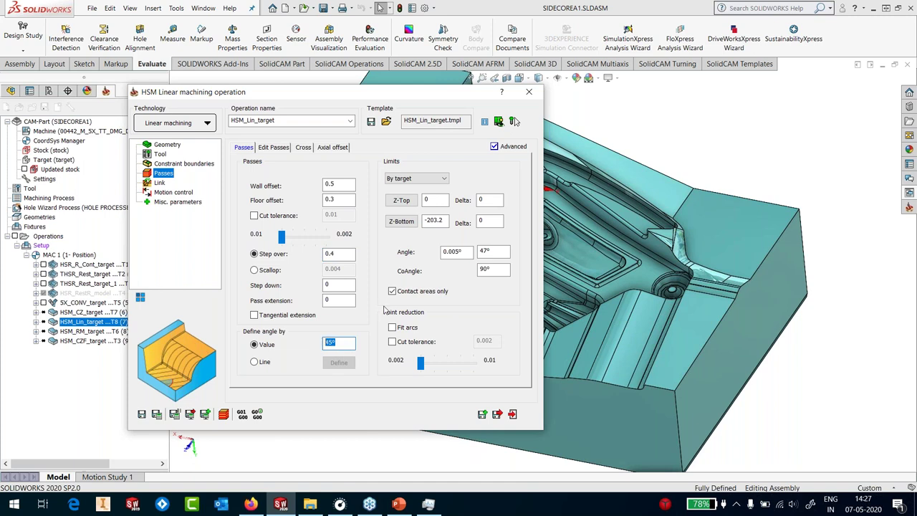
double_click(463, 251)
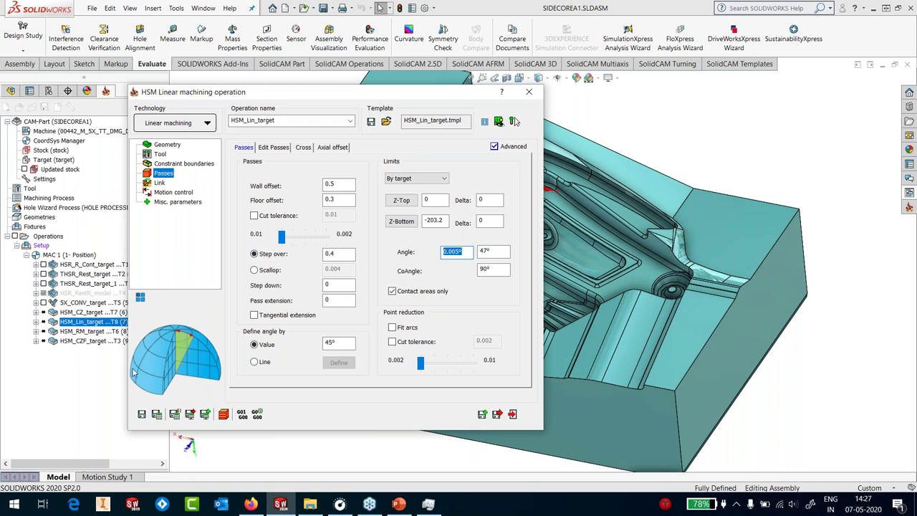
click(141, 415)
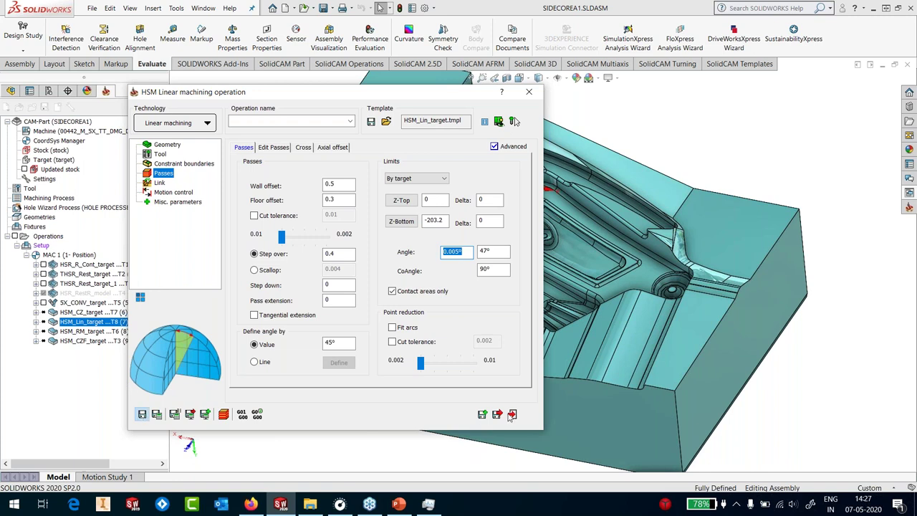
click(513, 415)
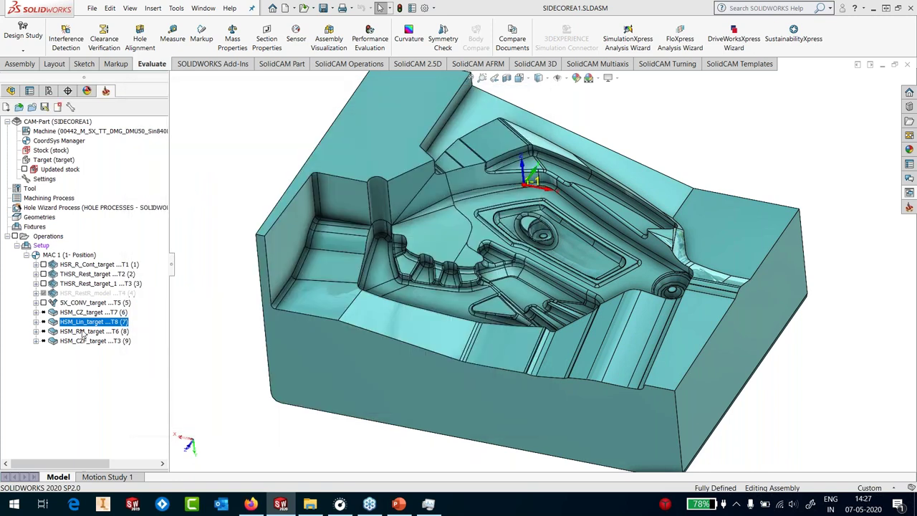
Step: Open HSM_RM_target, check its tool, and zoom into a corner before fitting the part
double_click(83, 332)
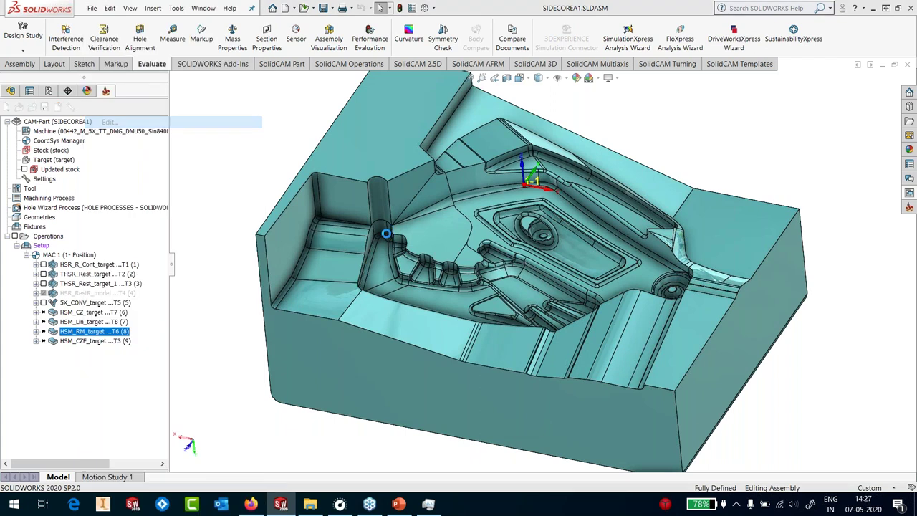
click(157, 154)
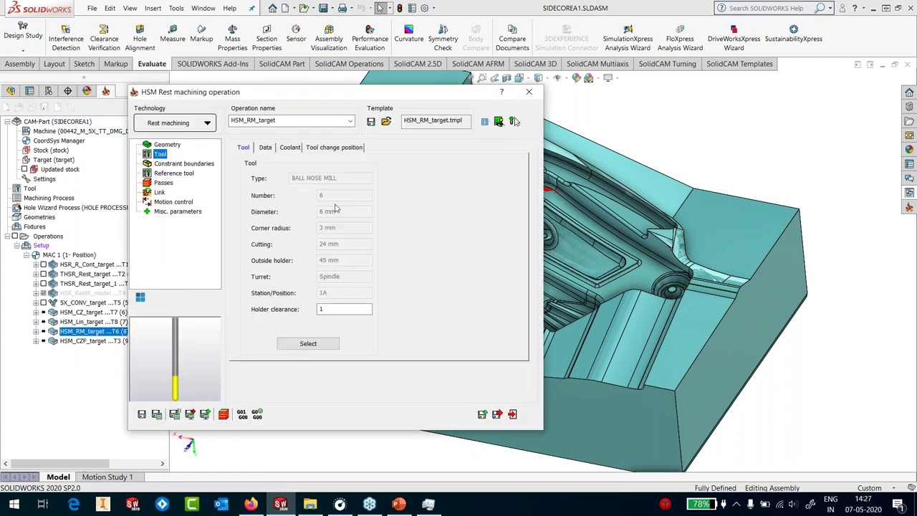
double_click(352, 93)
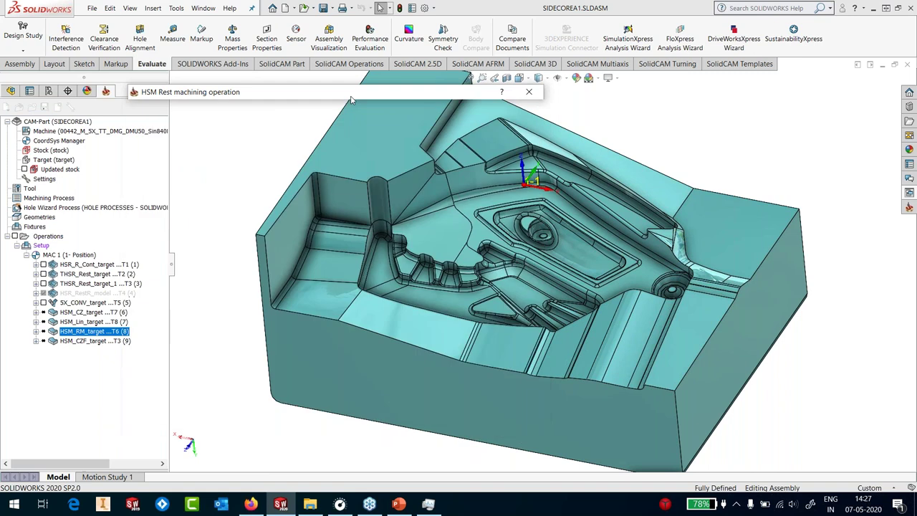
scroll(314, 206, down, 5)
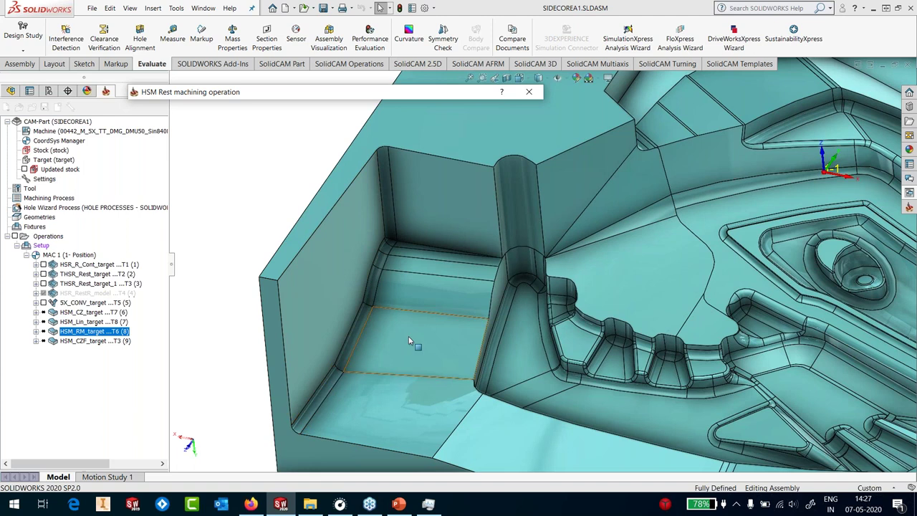
key(f)
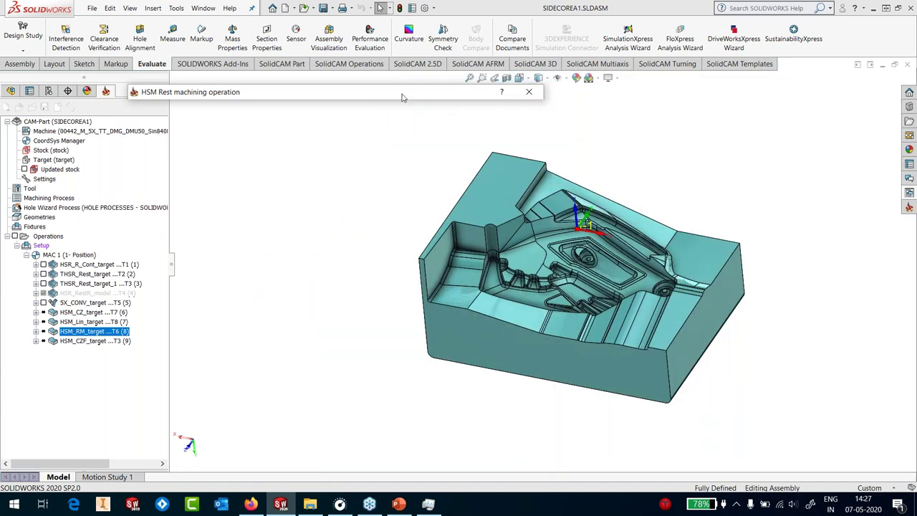
Step: Review the 10 mm reference tool, 0.3 step over and link settings, then save and exit
click(179, 164)
click(175, 173)
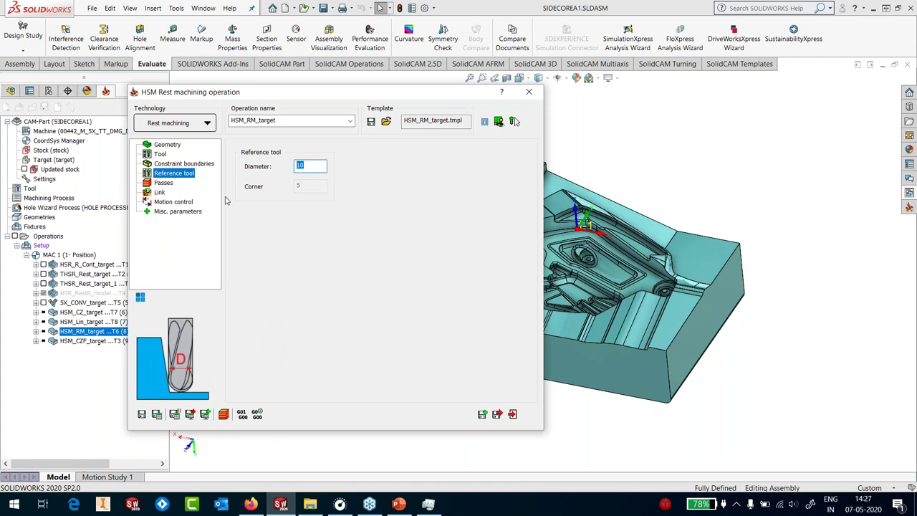
click(167, 184)
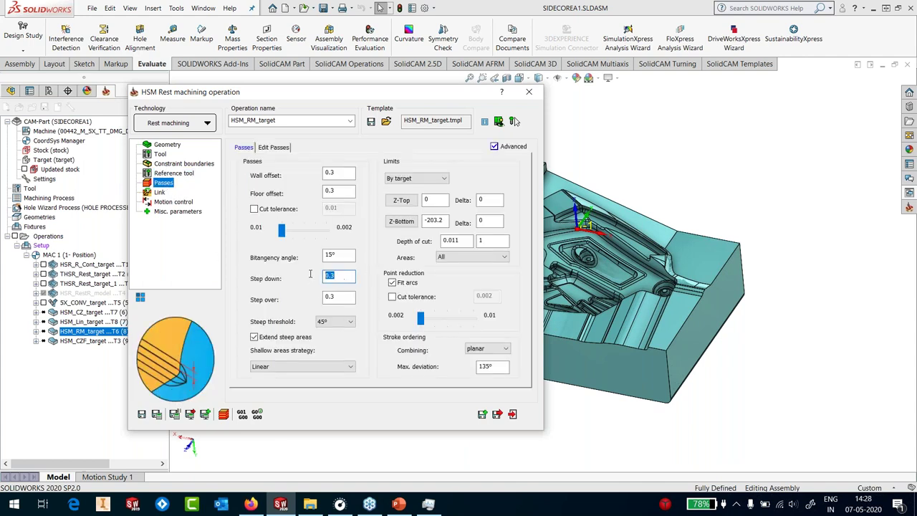
click(322, 299)
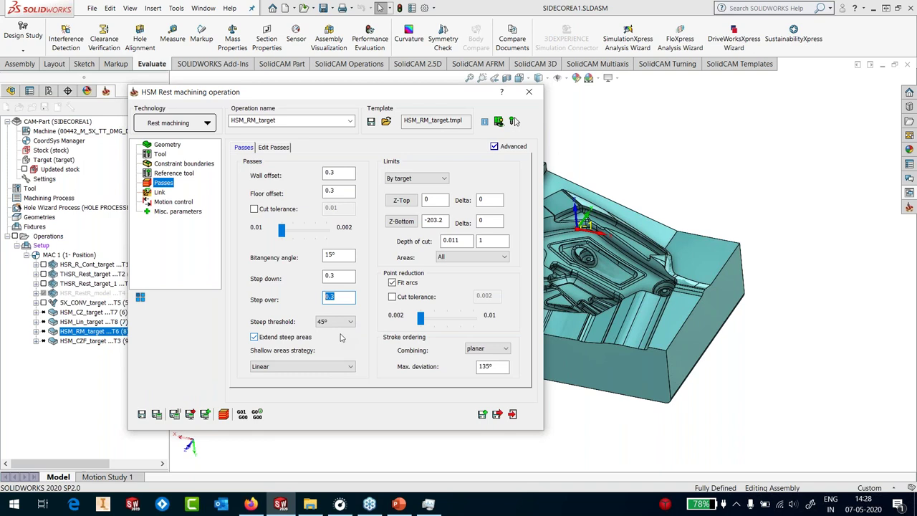
click(159, 192)
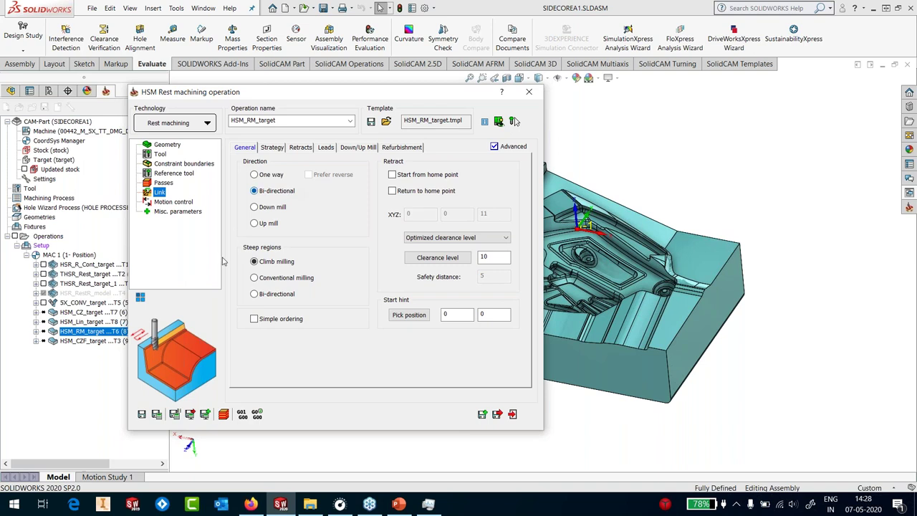
click(142, 414)
click(511, 415)
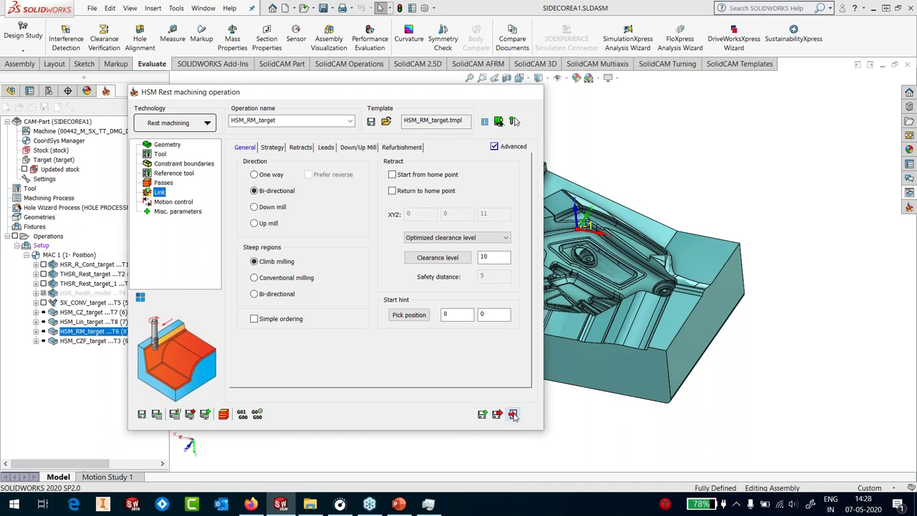
click(86, 341)
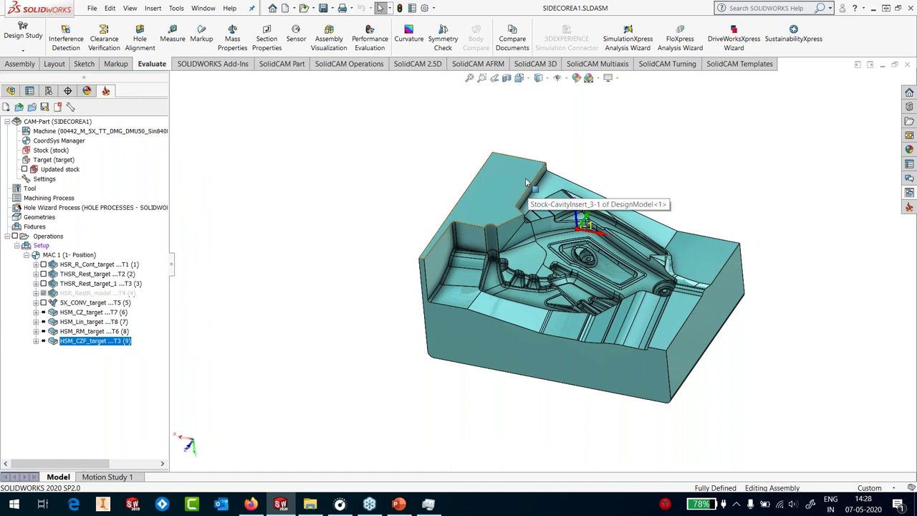
Step: Recalculate operations 6–9 (HSM_CZ, HSM_Lin, HSM_RM, HSM_CZF) together
shift+click(77, 318)
right_click(77, 347)
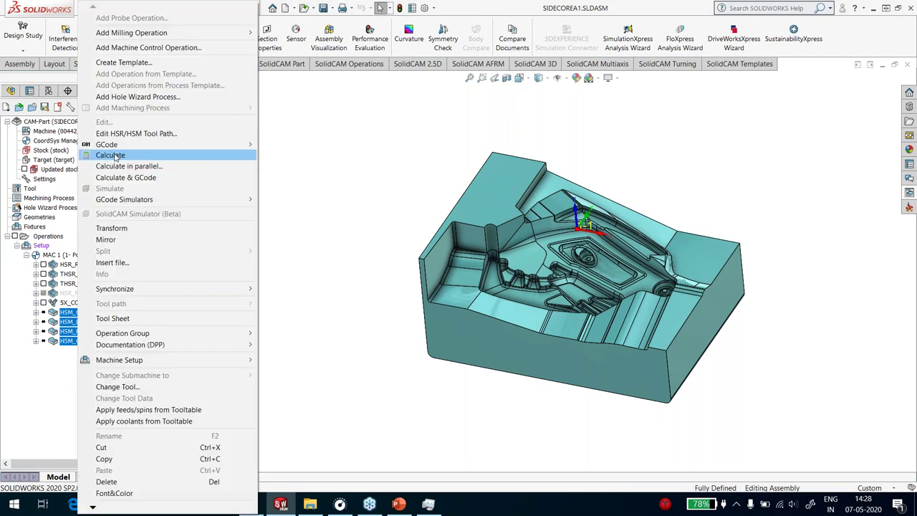
click(114, 154)
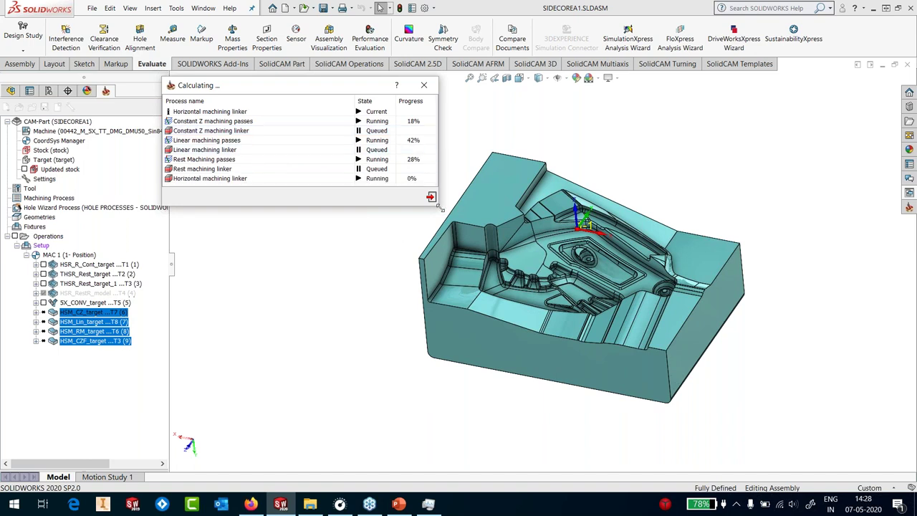
drag(437, 207, 522, 265)
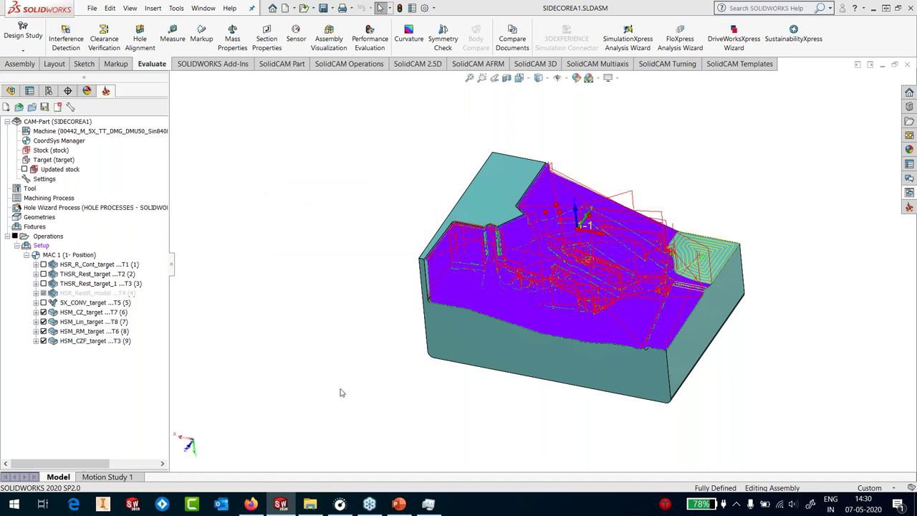
Step: Hide all toolpaths, then inspect operation 6's and operation 7's toolpaths individually
click(15, 236)
click(42, 312)
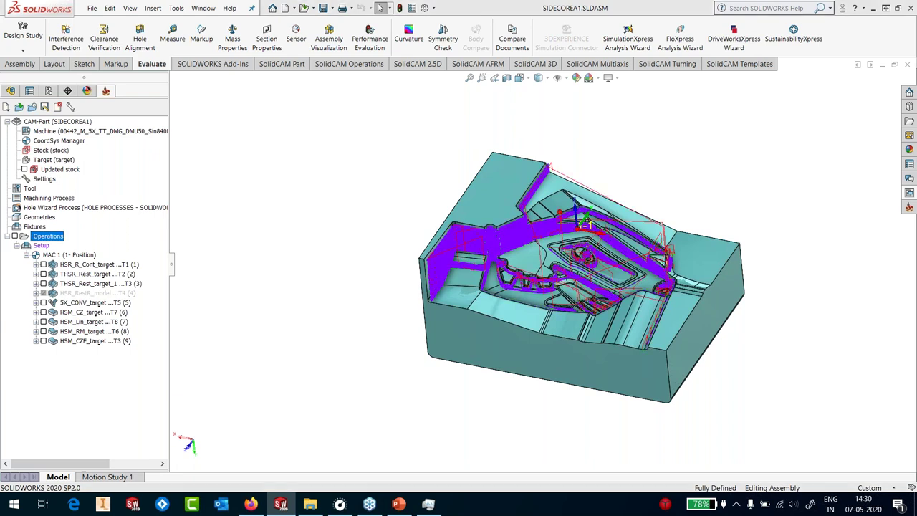
scroll(625, 276, down, 5)
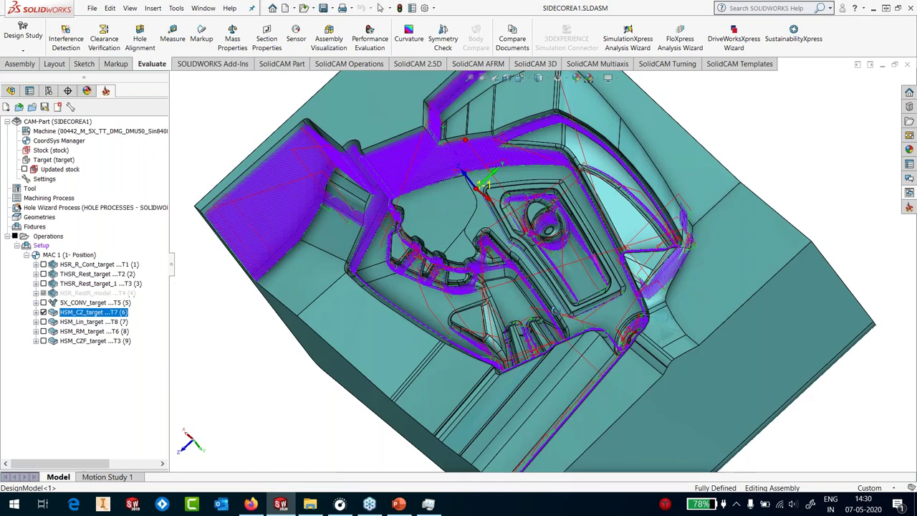
scroll(579, 260, up, 1)
scroll(578, 260, up, 1)
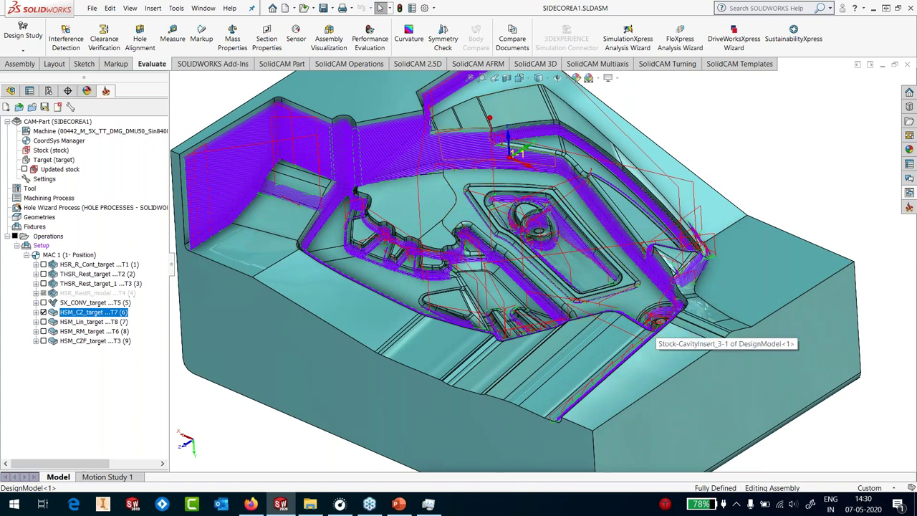
click(43, 313)
click(43, 322)
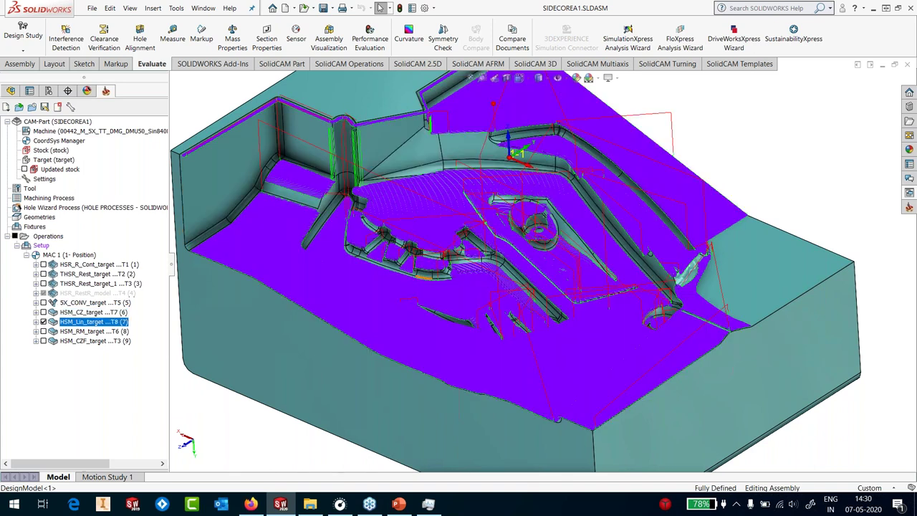
key(Up)
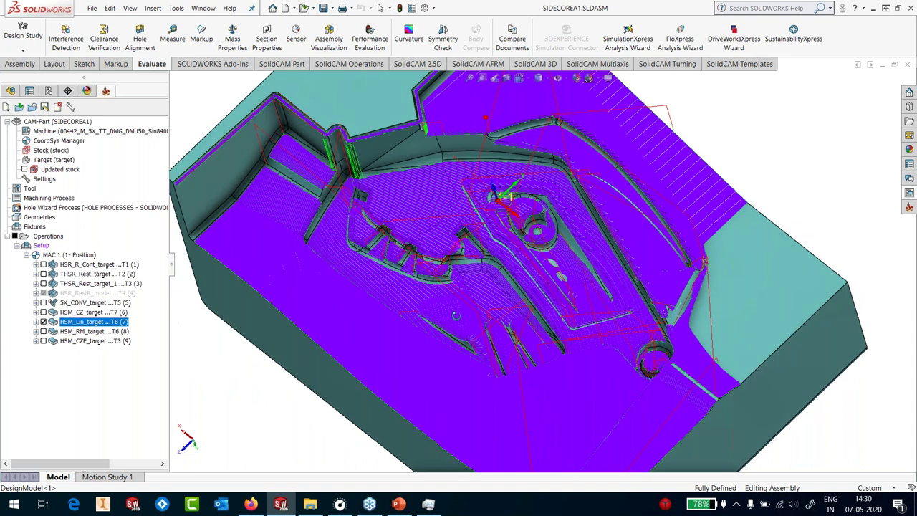
key(Down)
Step: Display only operation 9's toolpath and inspect it on the core
click(43, 322)
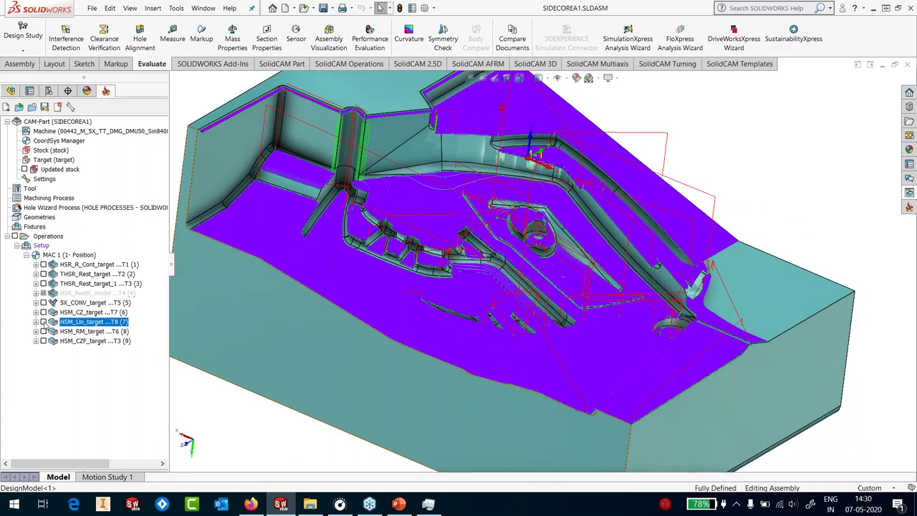
click(43, 341)
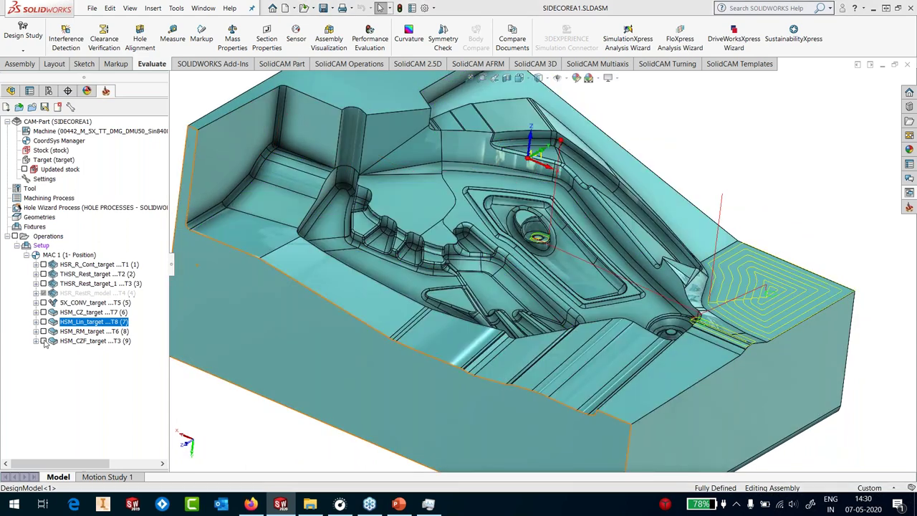
click(93, 341)
scroll(637, 264, down, 3)
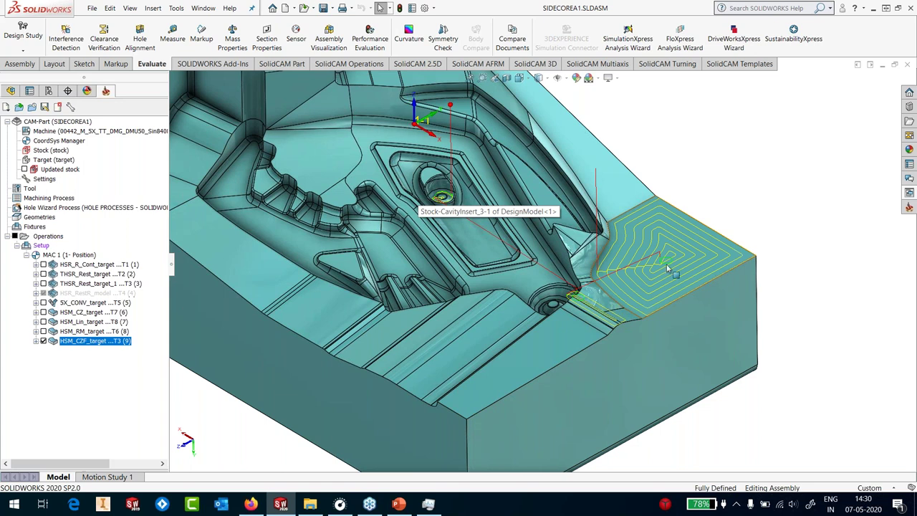
key(f)
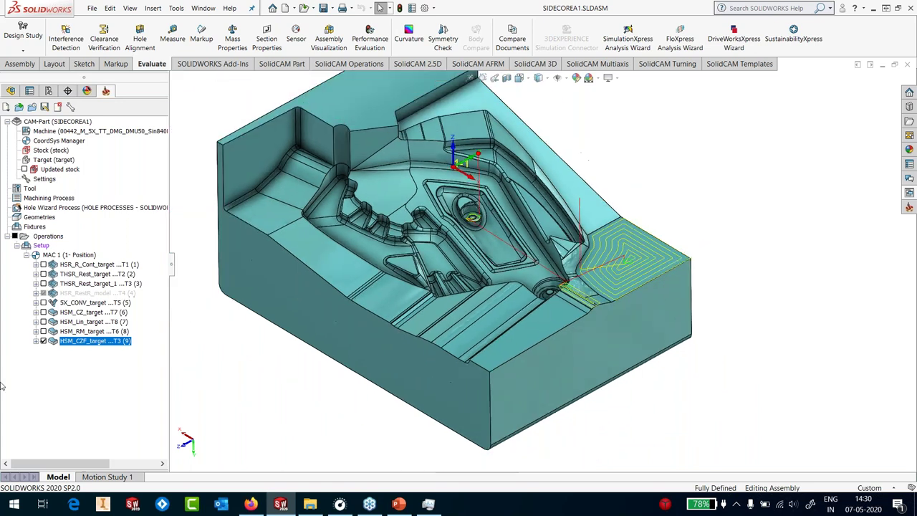
Step: Display only operation 8's rest machining toolpath and zoom around to inspect it
click(43, 341)
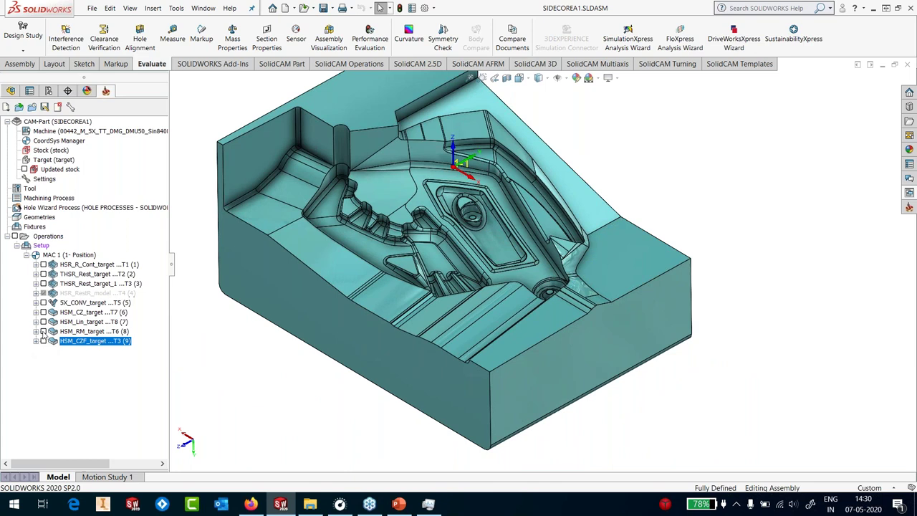
click(43, 331)
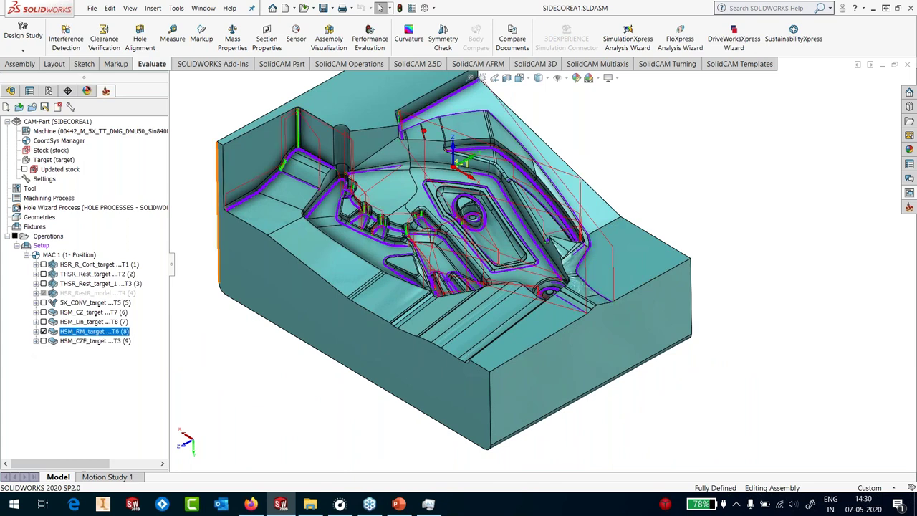
scroll(287, 127, down, 2)
scroll(287, 126, down, 6)
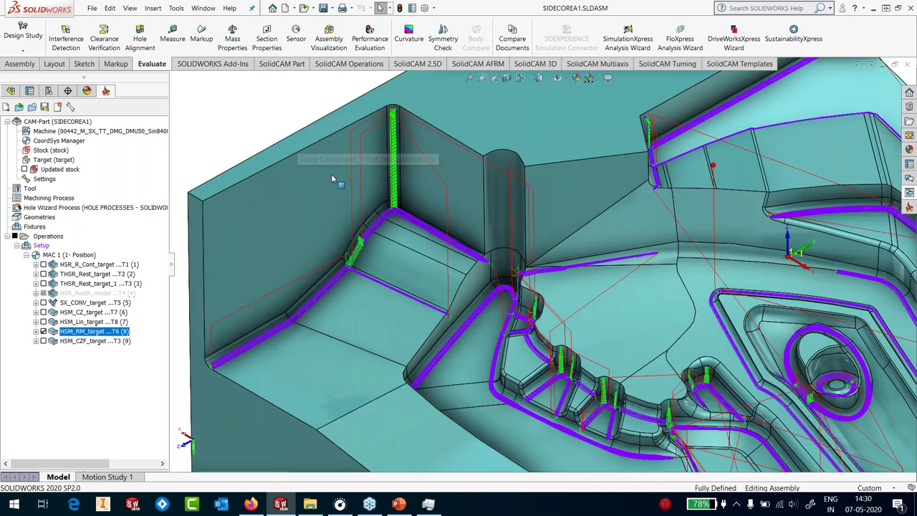
scroll(492, 201, up, 8)
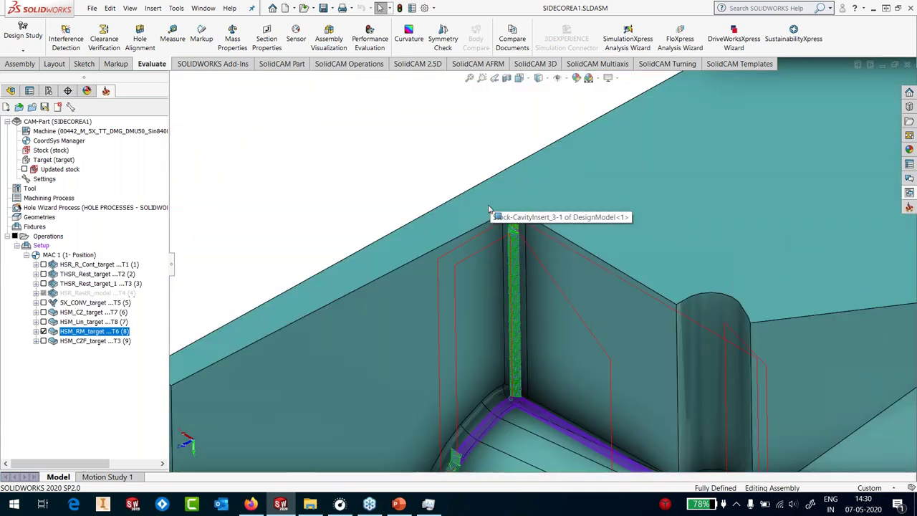
scroll(480, 360, down, 3)
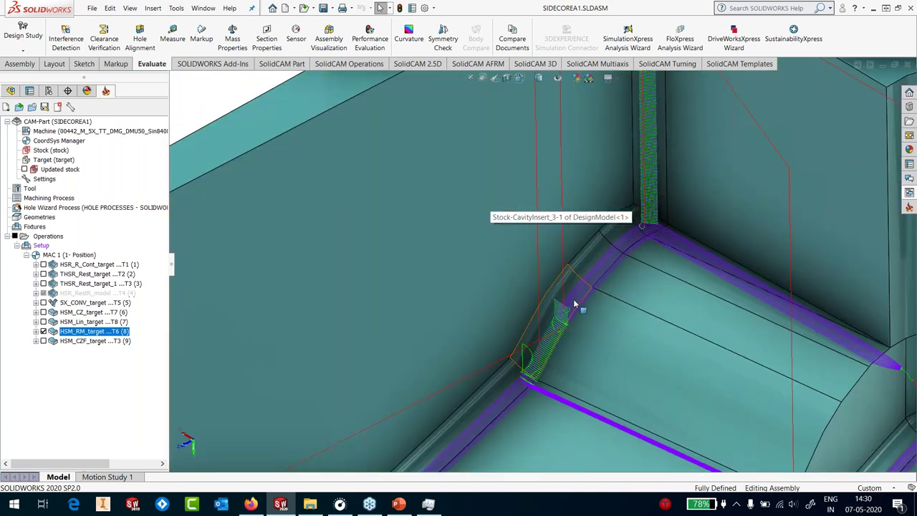
scroll(577, 304, up, 5)
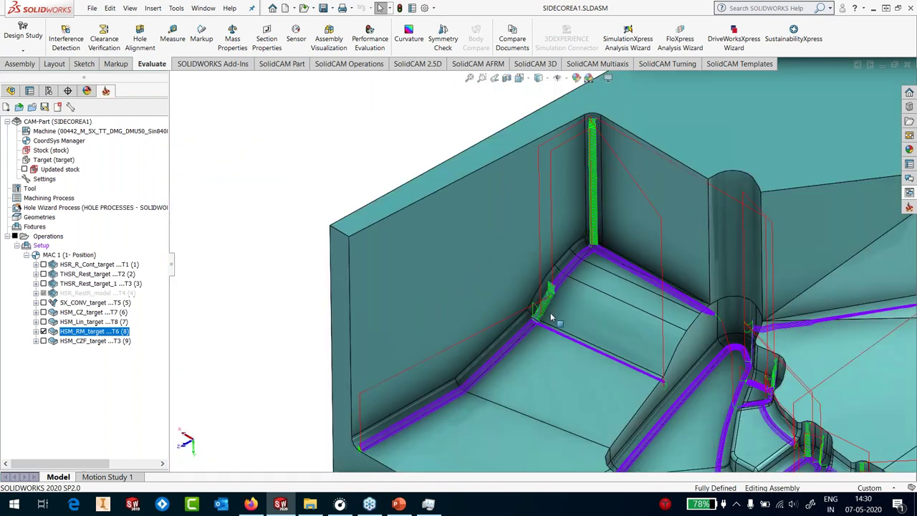
scroll(513, 308, down, 6)
scroll(514, 309, up, 5)
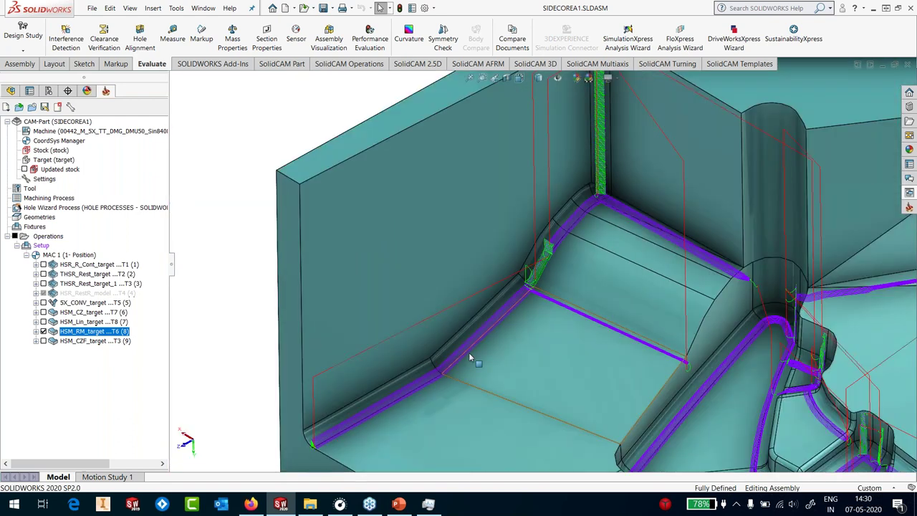
scroll(469, 356, up, 10)
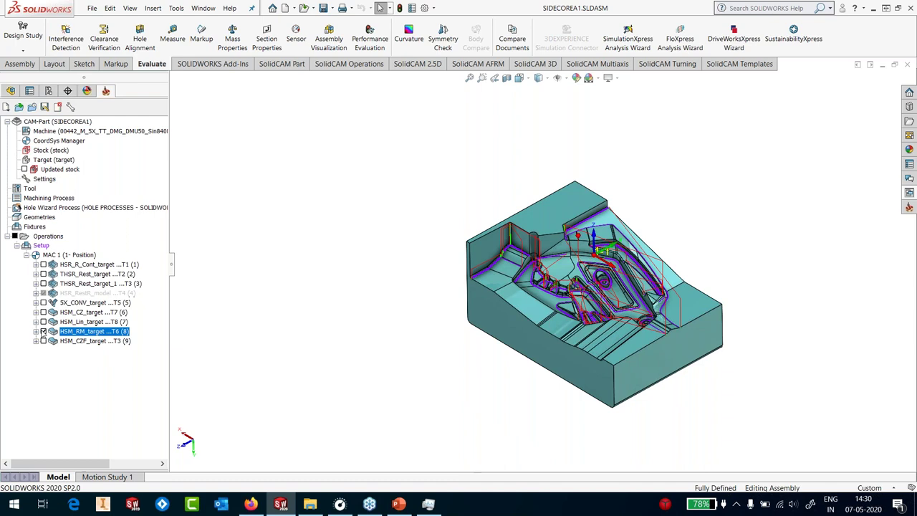
Step: Redisplay operation 7's linear finishing toolpath and select the part's front face
click(43, 322)
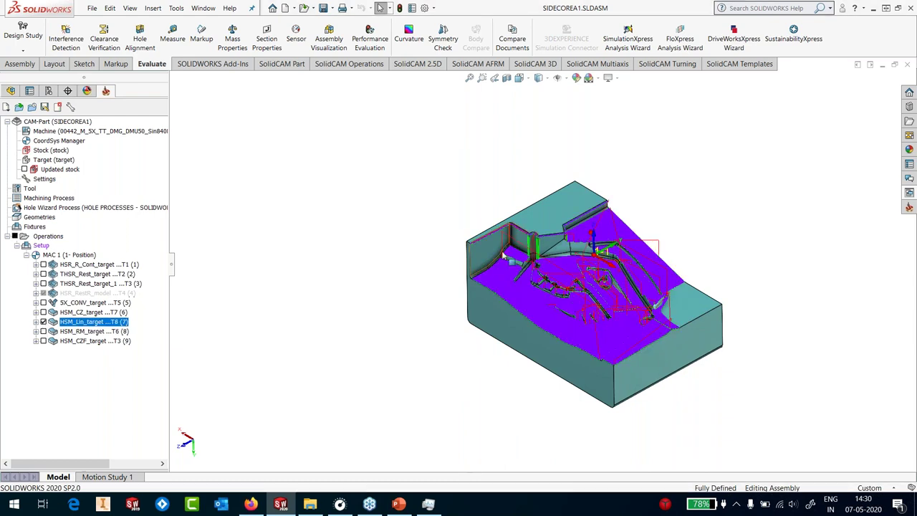
scroll(556, 258, down, 5)
scroll(556, 258, down, 5)
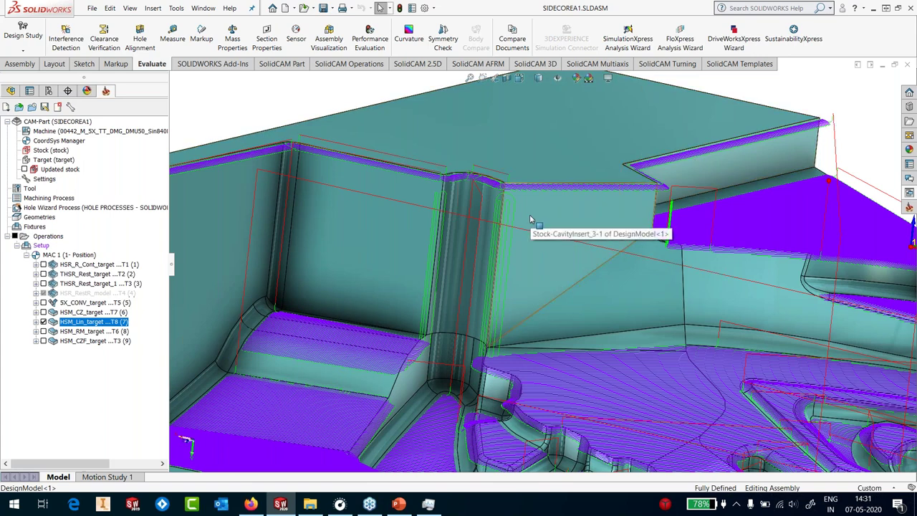
scroll(530, 219, up, 5)
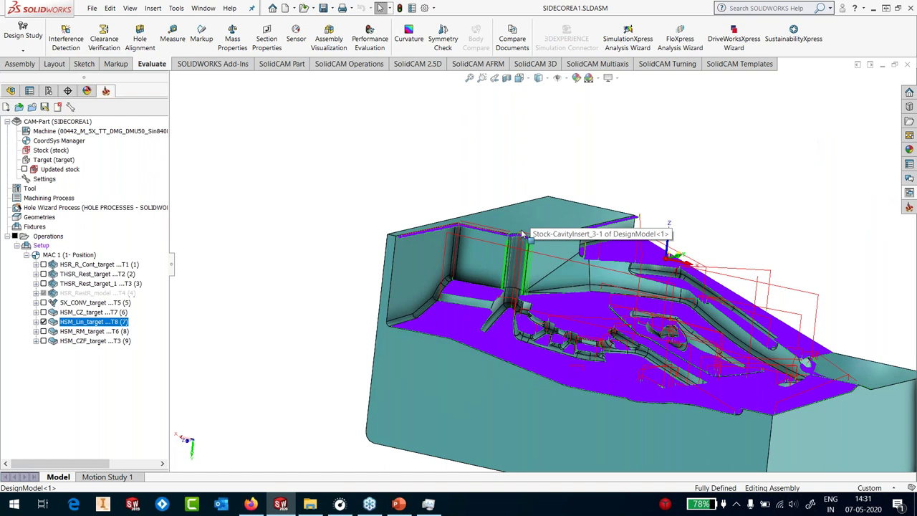
scroll(541, 264, up, 2)
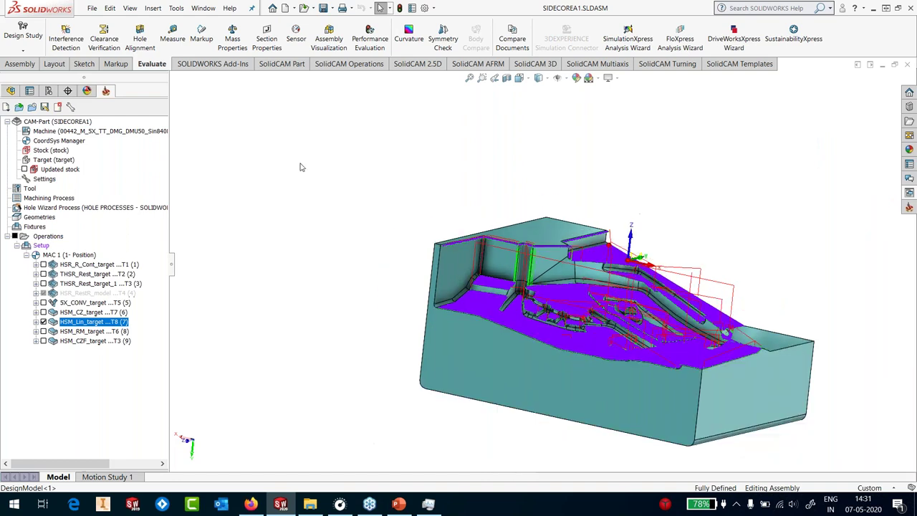
ctrl+middle_drag(710, 334, 647, 327)
click(429, 365)
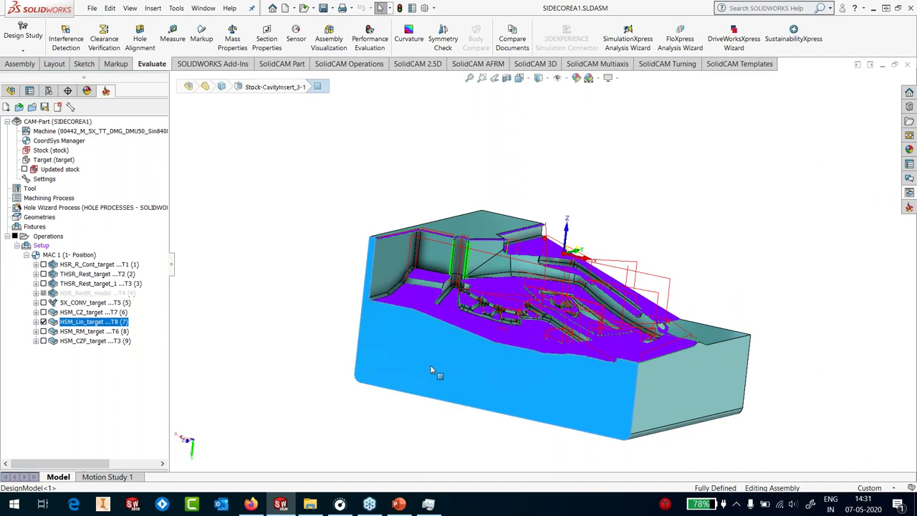
Step: Sketch a corner rectangle over the part's upper left end on the front face, viewed Normal To
click(473, 337)
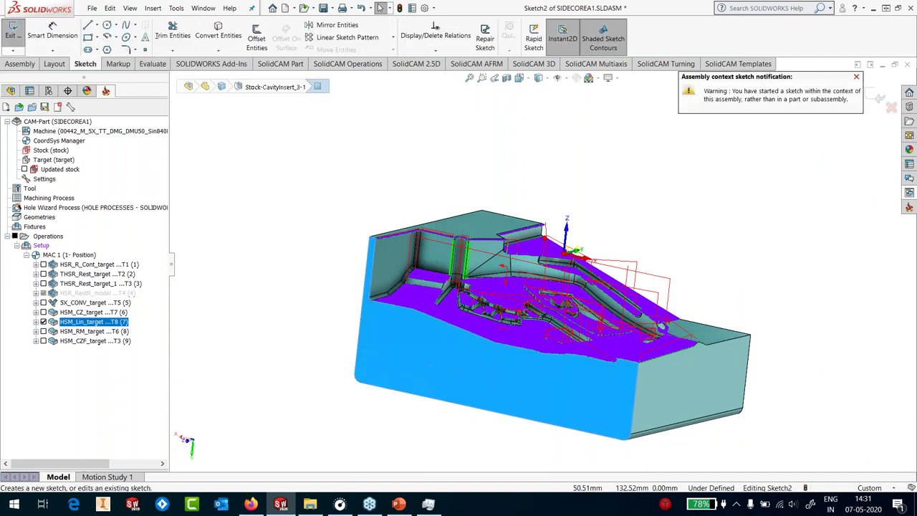
key(space)
click(420, 337)
scroll(287, 147, down, 3)
key(r)
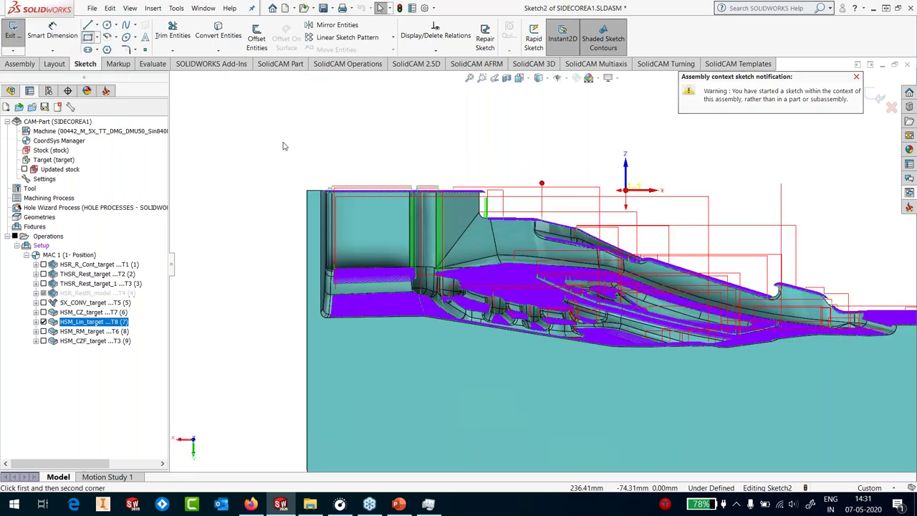
click(275, 144)
click(491, 209)
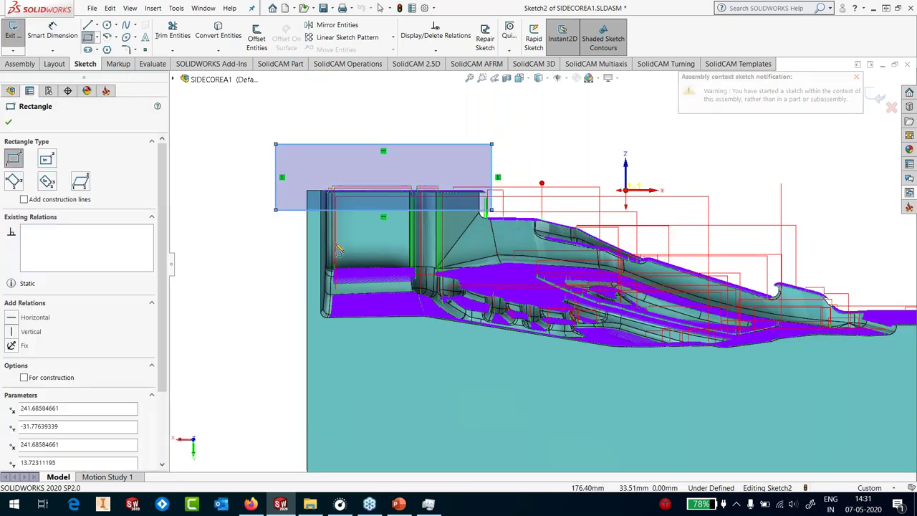
key(Escape)
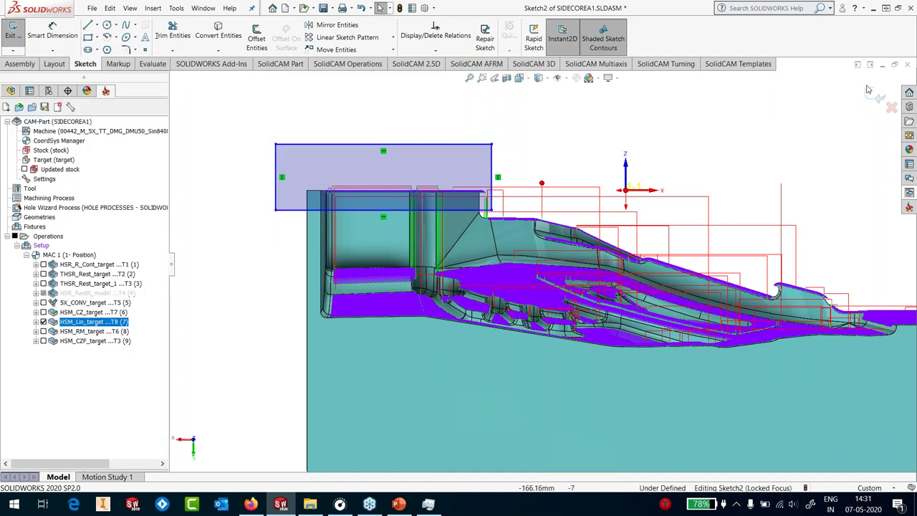
click(870, 91)
right_click(80, 324)
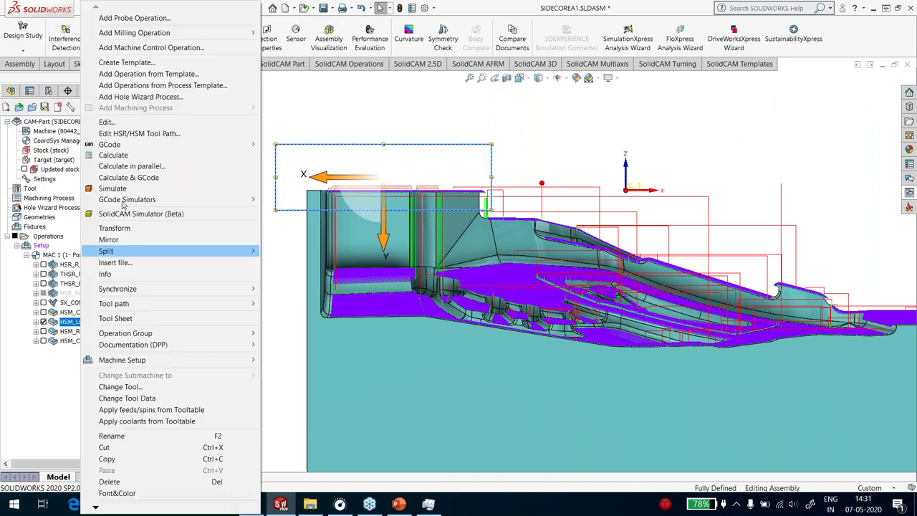
Step: Set the linear operation's boundary to Created manually, using a contour from the rectangle sketch
click(154, 133)
click(237, 170)
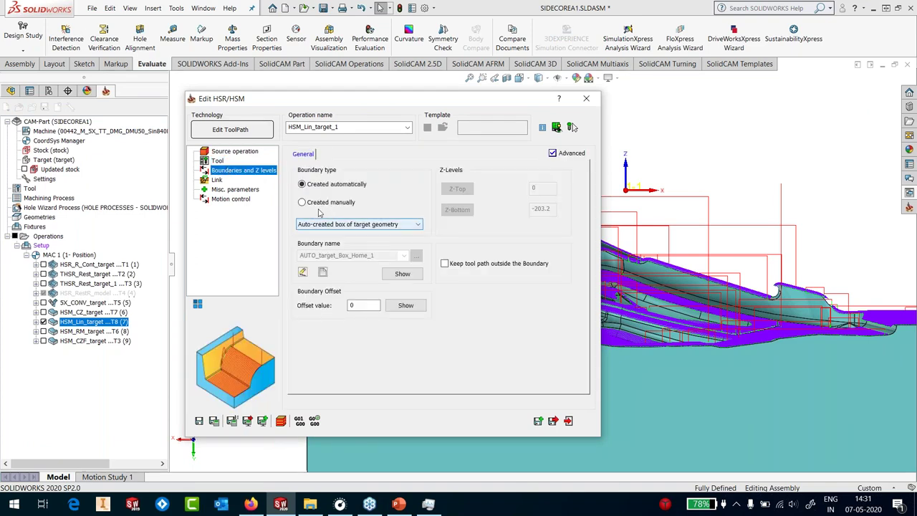
click(322, 203)
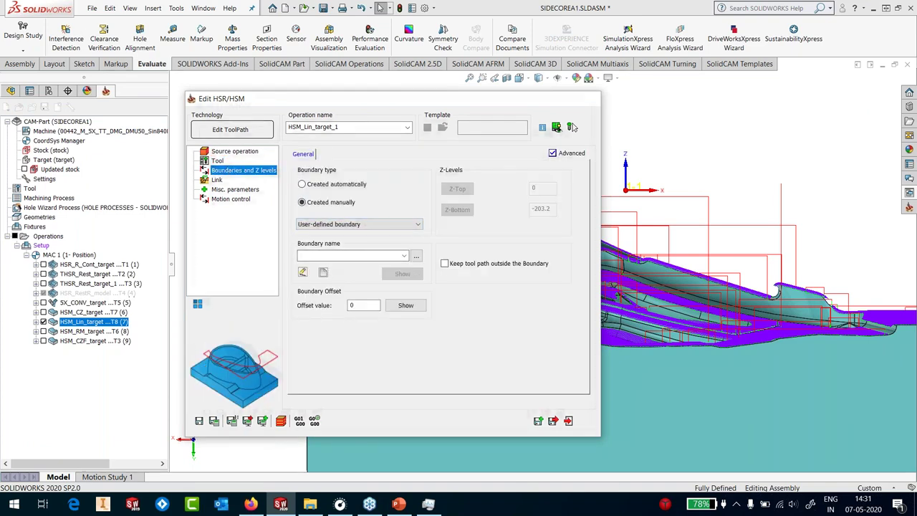
click(571, 127)
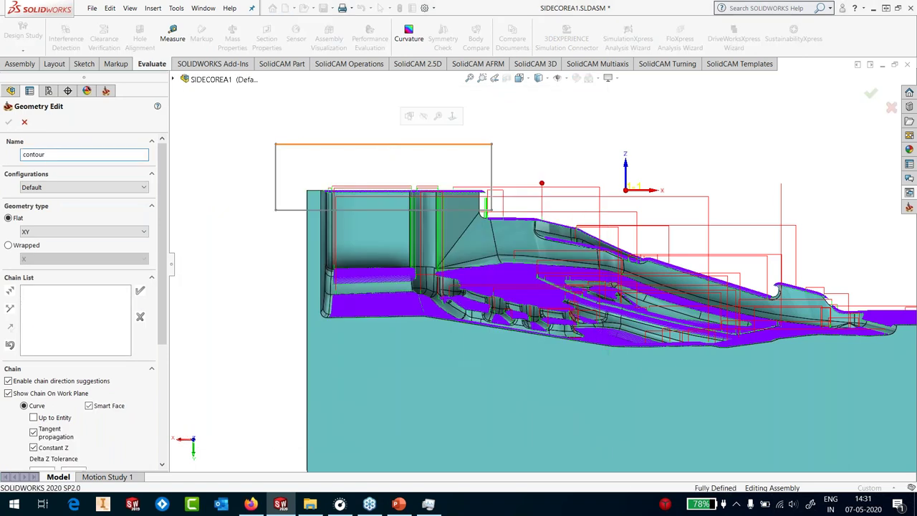
click(383, 144)
middle_drag(610, 214, 553, 247)
scroll(552, 246, down, 3)
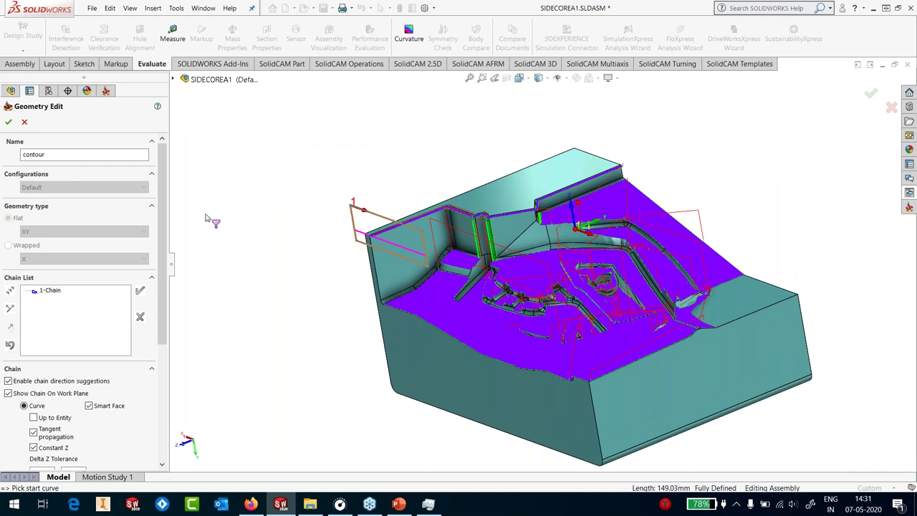
click(10, 126)
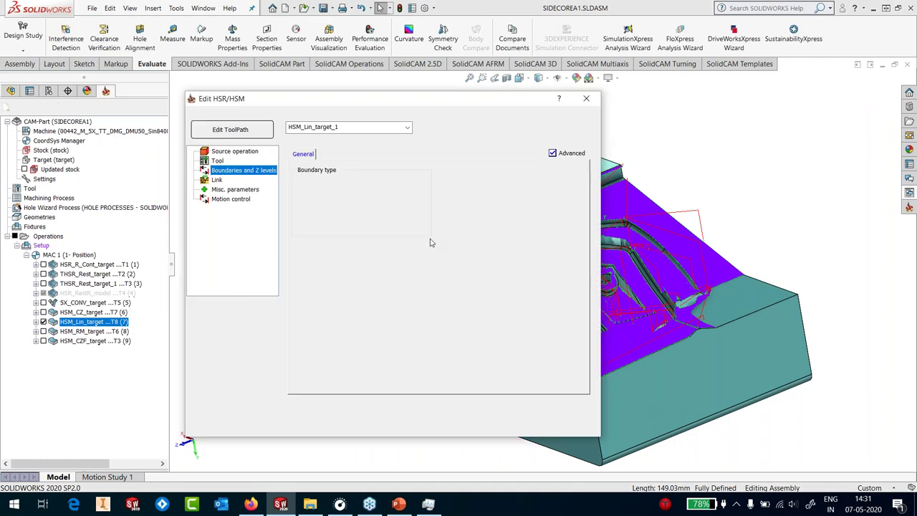
Step: Save and calculate HSM_Lin_target_1, then hide its toolpath from the model
click(214, 421)
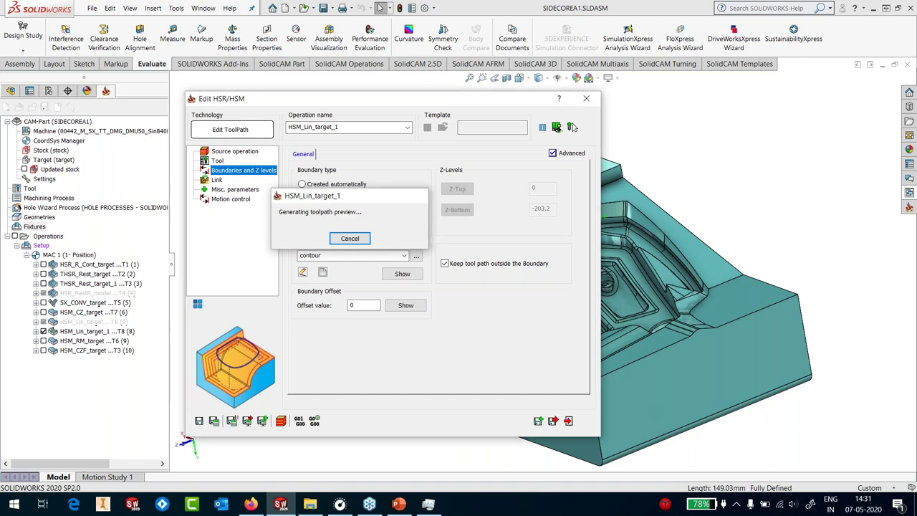
click(593, 99)
scroll(666, 236, down, 5)
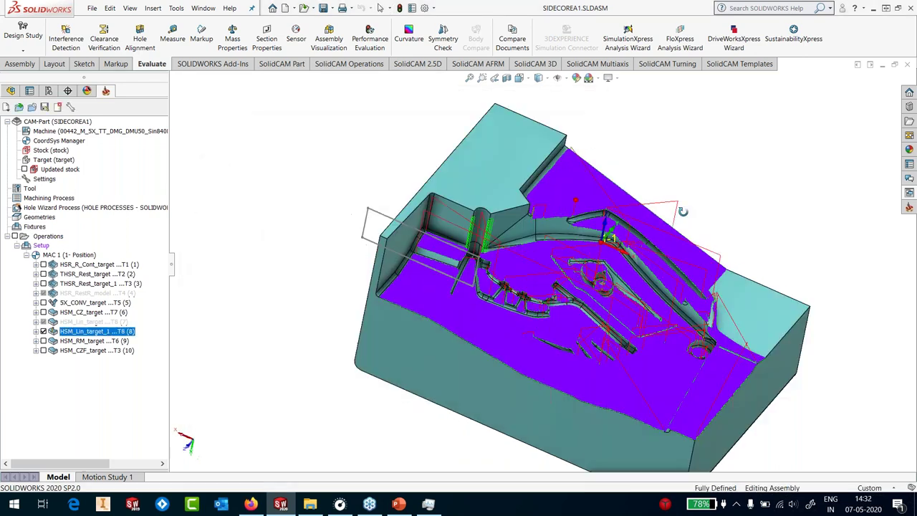
scroll(696, 152, up, 5)
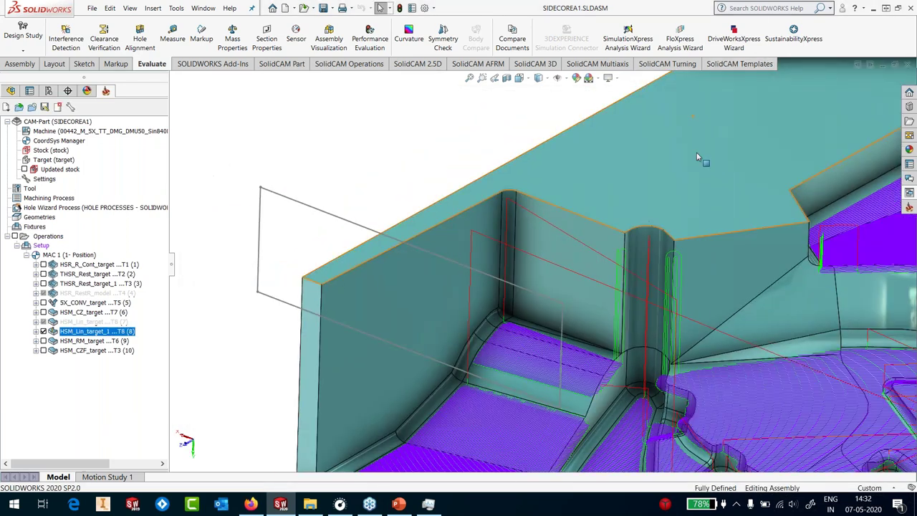
scroll(660, 277, down, 3)
scroll(661, 277, up, 5)
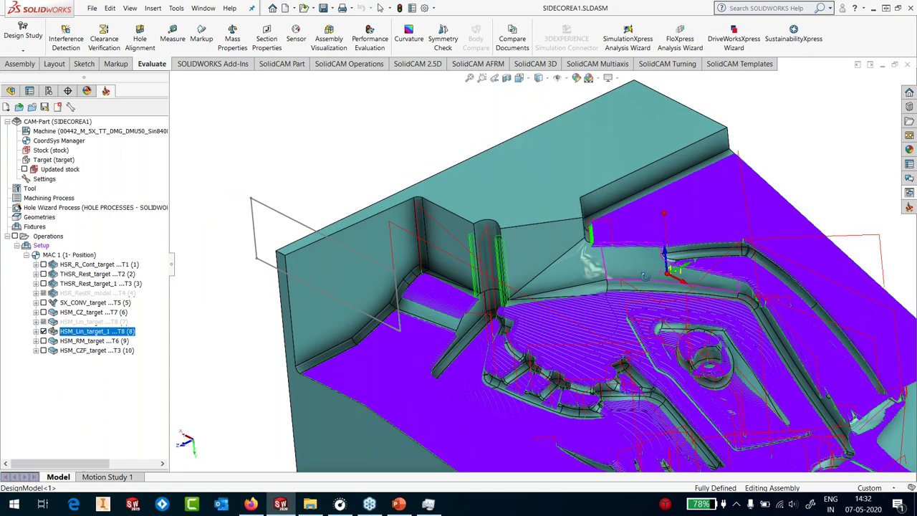
scroll(691, 388, down, 2)
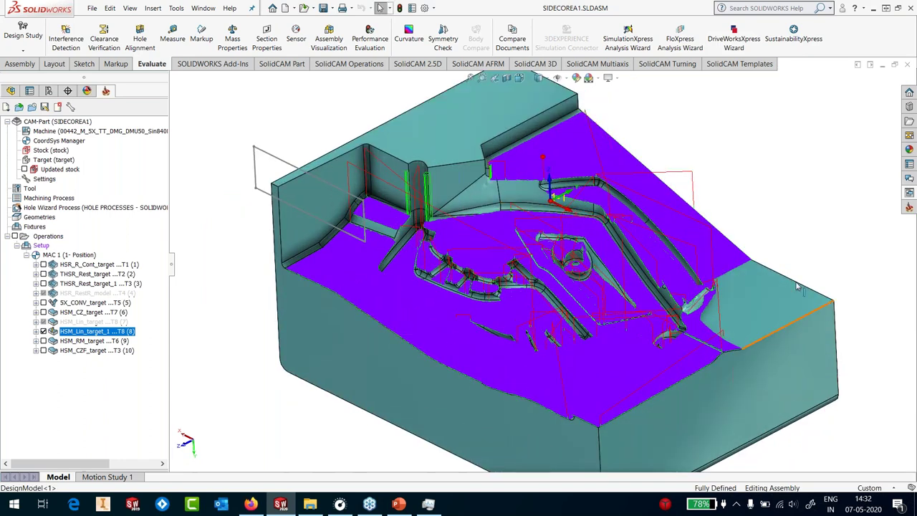
click(43, 331)
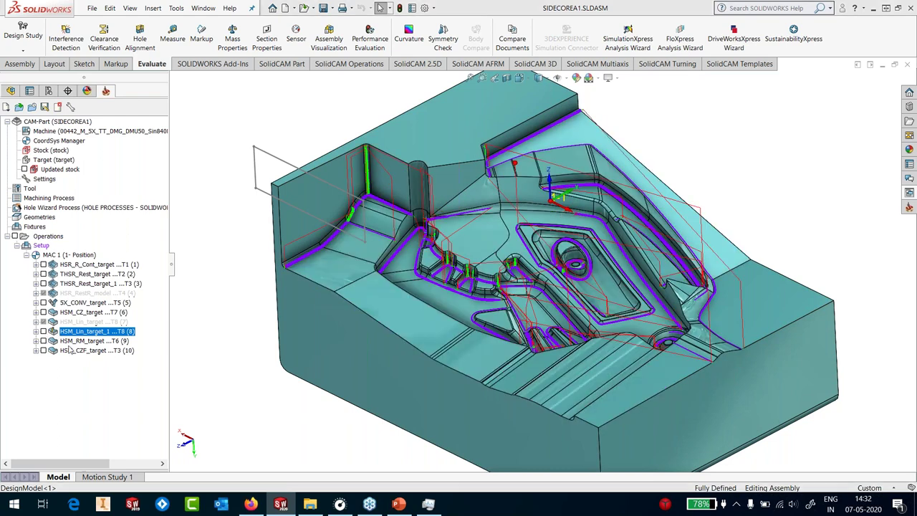
right_click(70, 341)
Step: Add an HSM To Sim. 5-Axis conversion operation with HSM_RM_target as its source
mouse_move(135, 32)
mouse_move(330, 339)
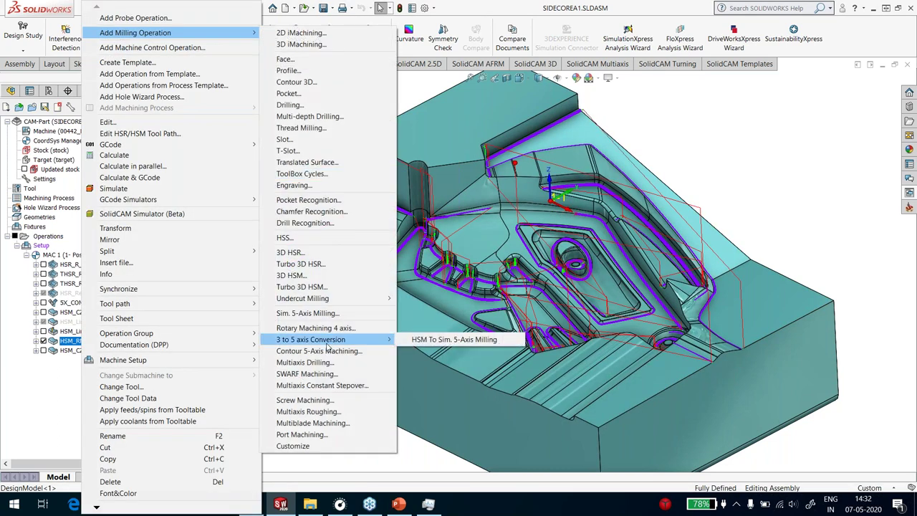
click(454, 340)
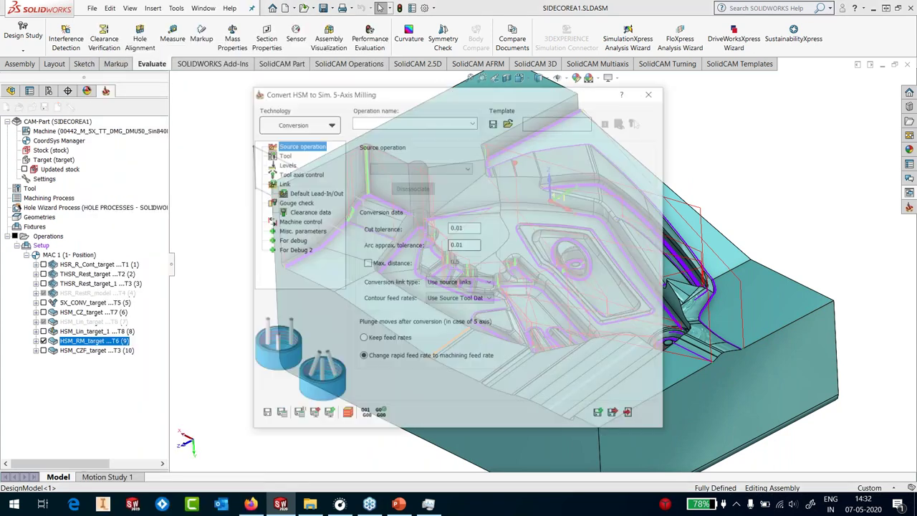
click(404, 167)
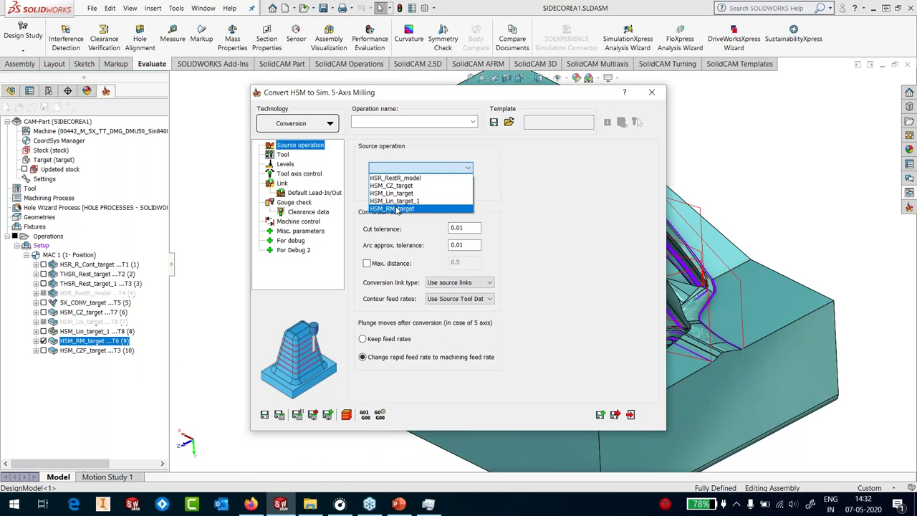
click(397, 208)
click(290, 158)
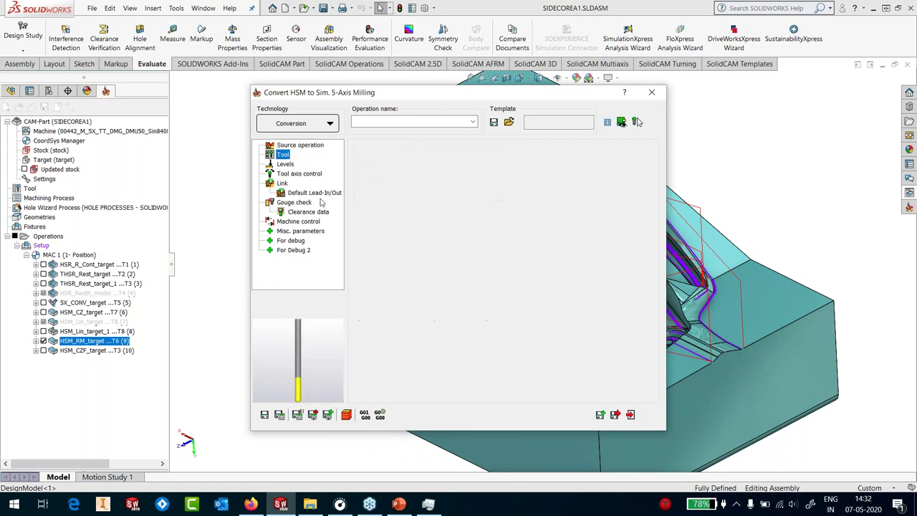
Step: Copy tool 6 to new tool 9 with OHL 25, SL 20, CL 14 and 2 flutes
click(425, 325)
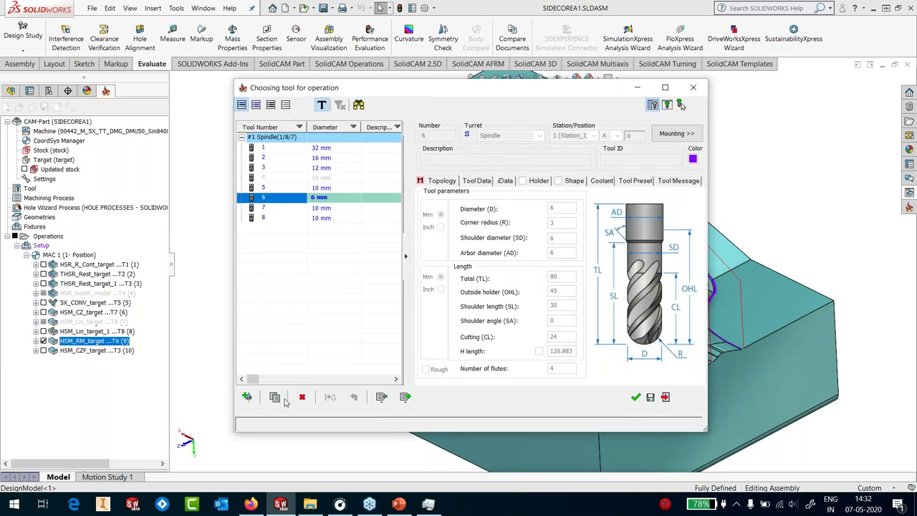
click(275, 396)
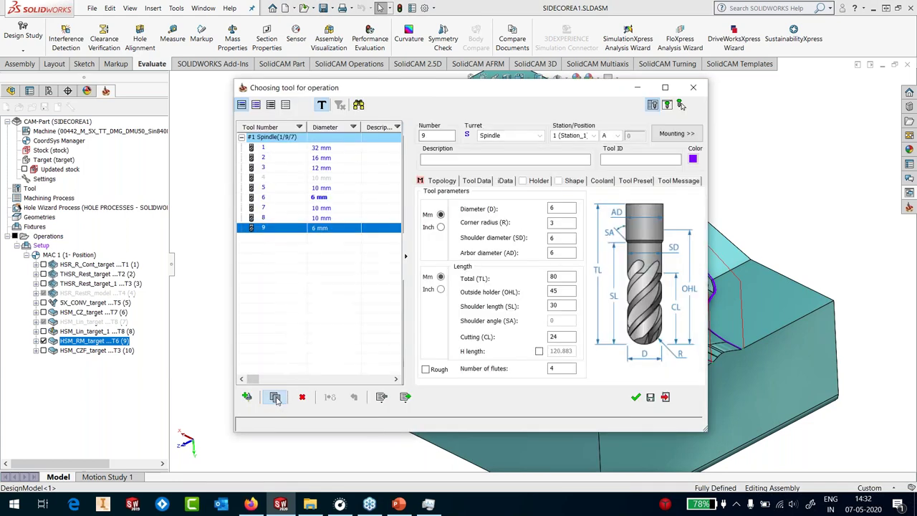
double_click(553, 277)
key(Tab)
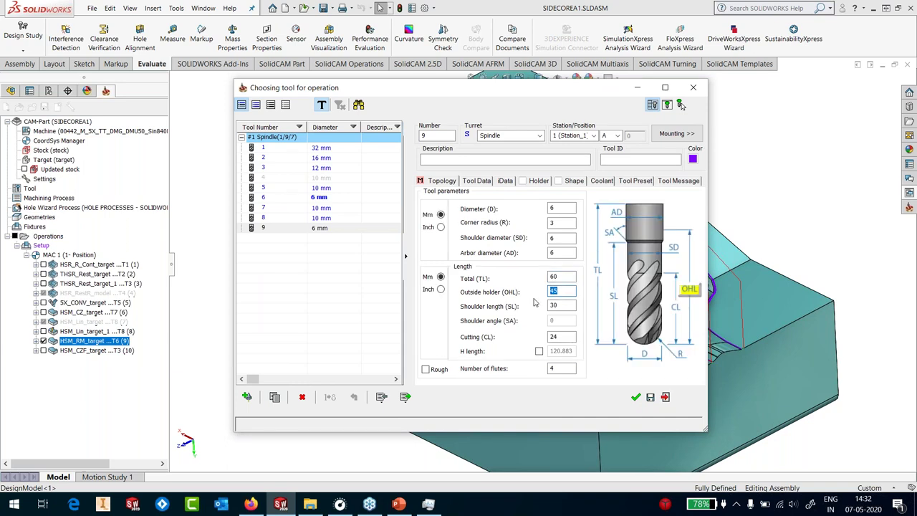
text(2)
key(Tab)
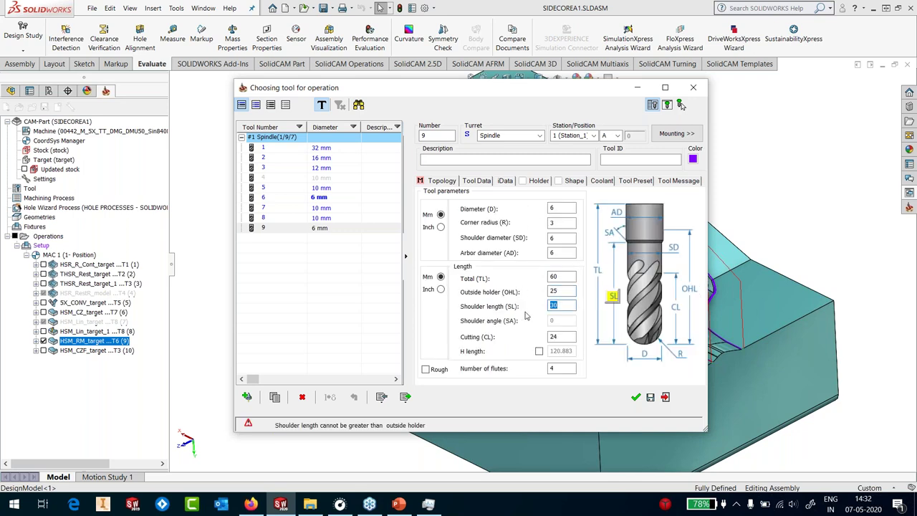
text(2)
key(Tab)
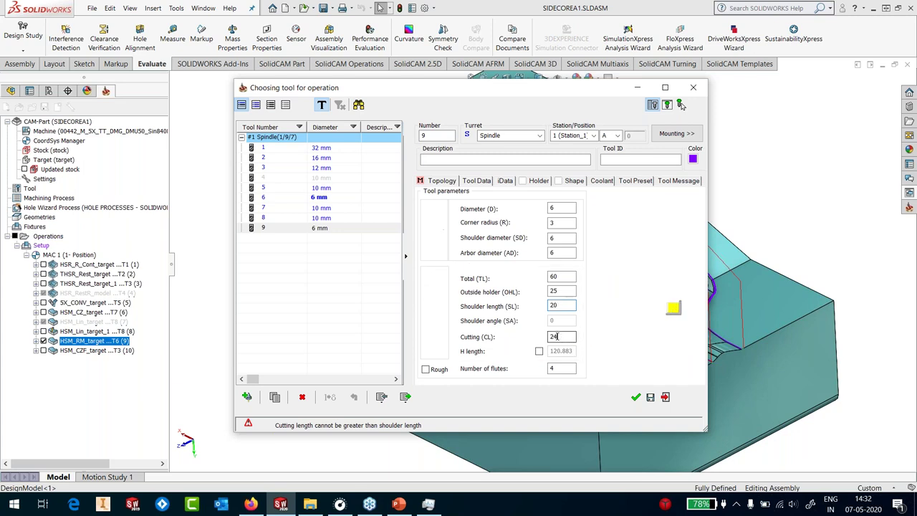
text(14)
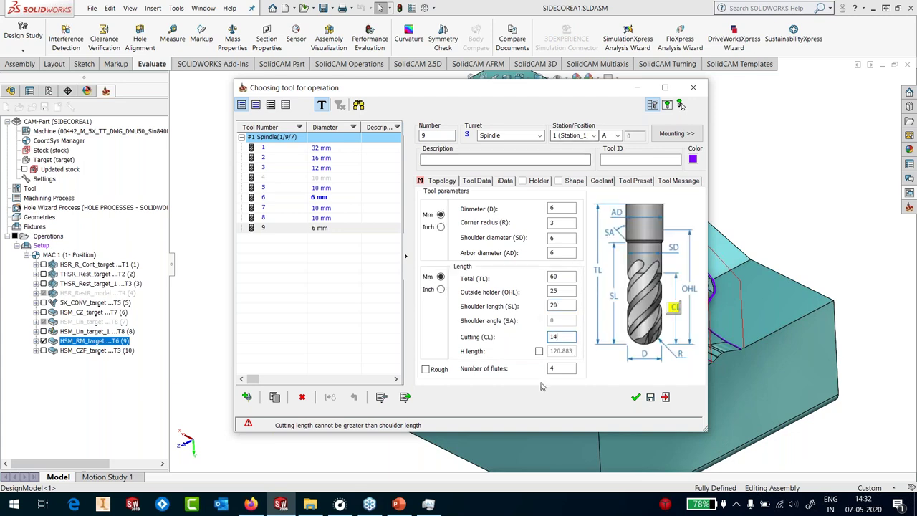
double_click(553, 369)
text(2)
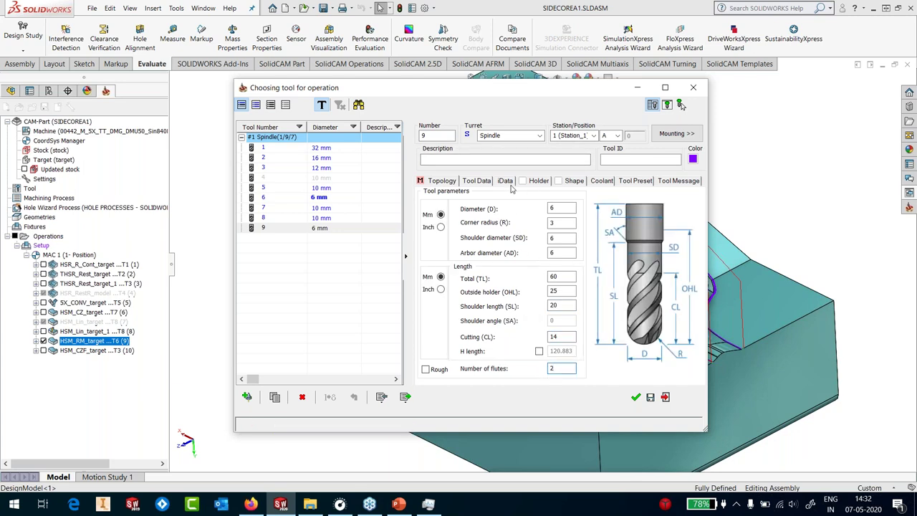
Step: Give tool 9 the HSK A 63 SRK 6x50 holder and confirm it
click(429, 224)
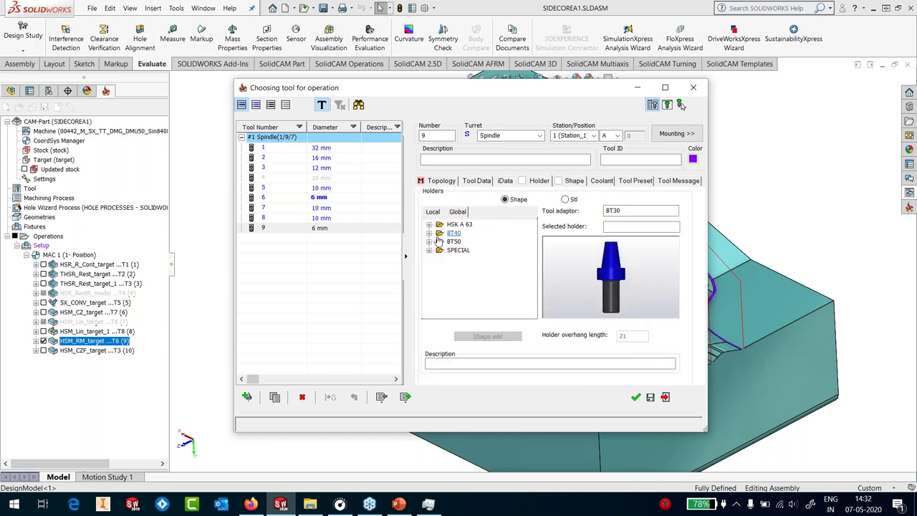
click(431, 224)
drag(532, 235, 531, 287)
click(450, 275)
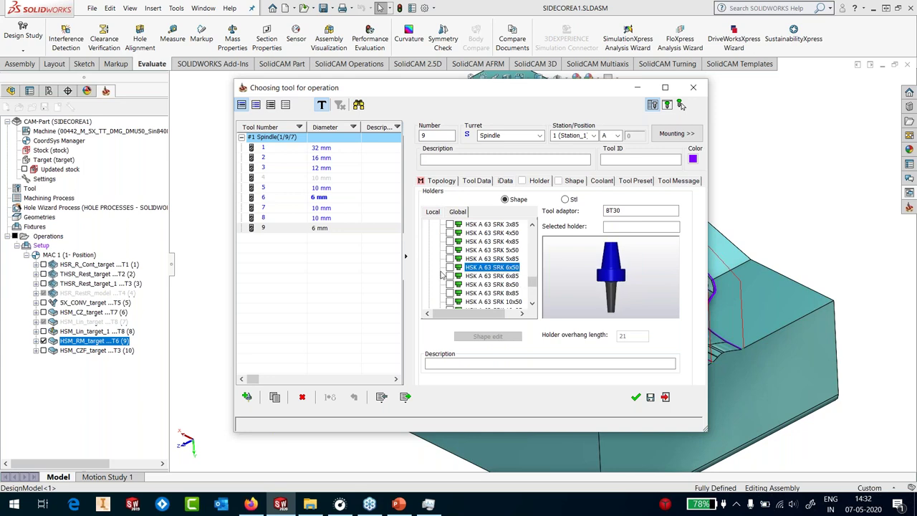
click(635, 397)
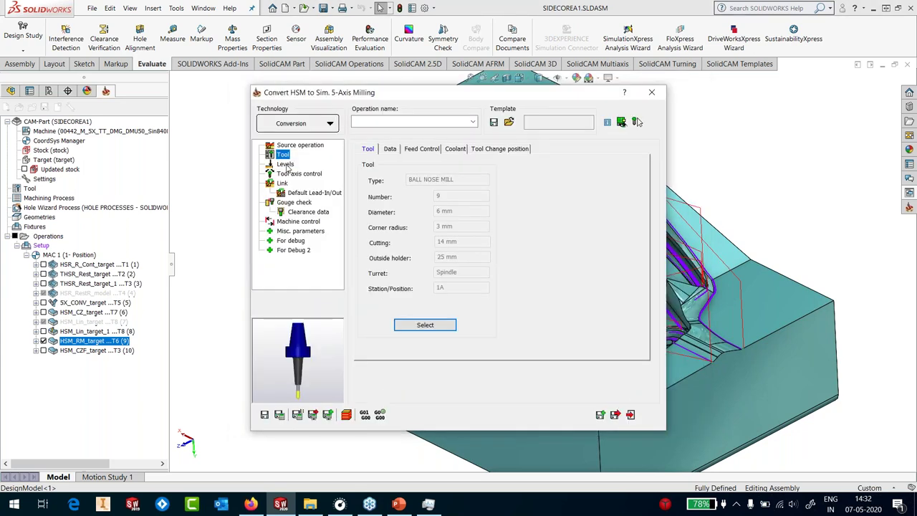
Step: Enable gouge checking for holder and arbor only, checking against the 5X_CONV STL surface
click(286, 165)
click(290, 173)
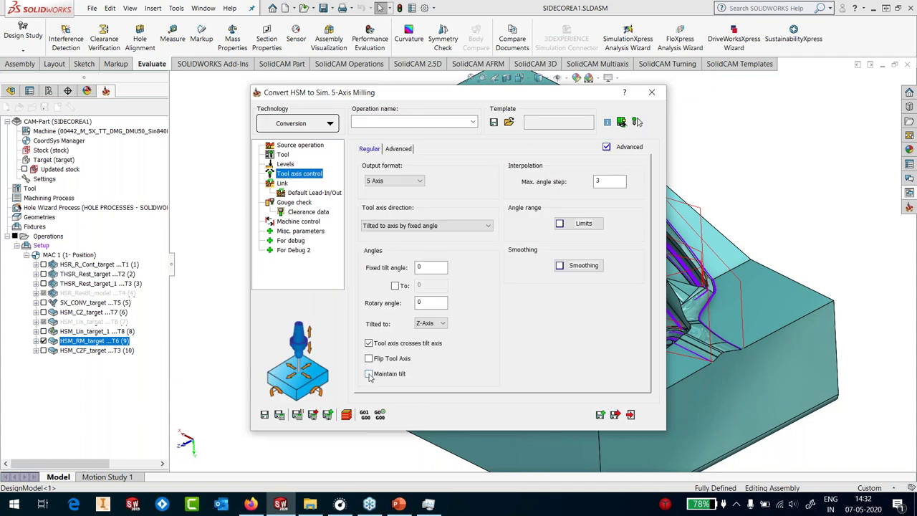
click(300, 204)
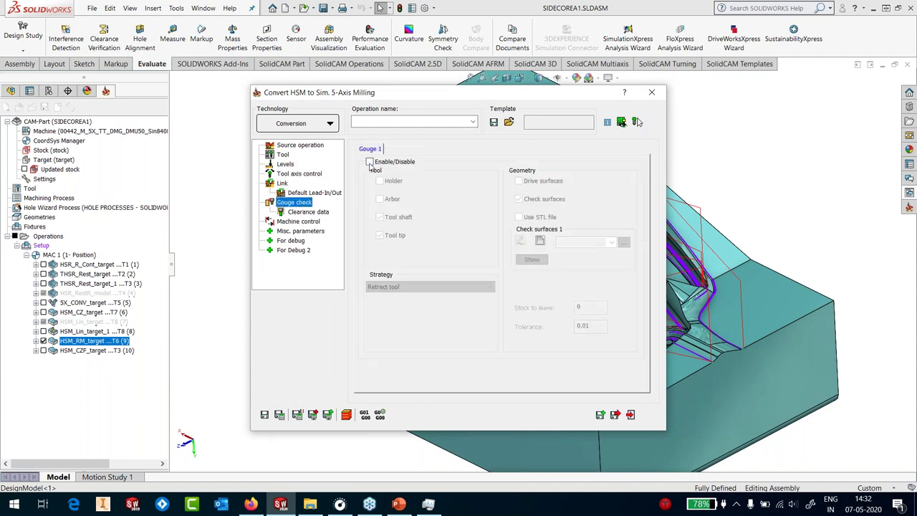
click(370, 162)
click(380, 180)
click(379, 199)
click(380, 217)
click(380, 236)
click(519, 217)
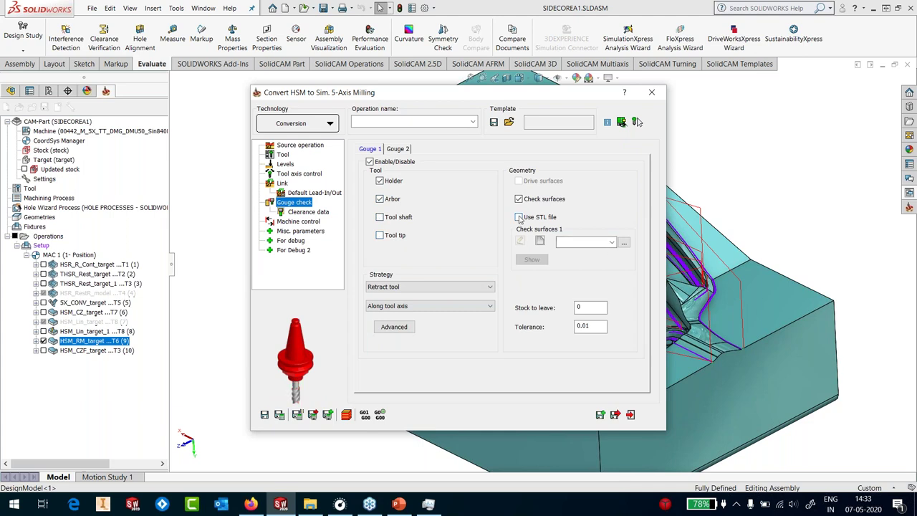
click(612, 243)
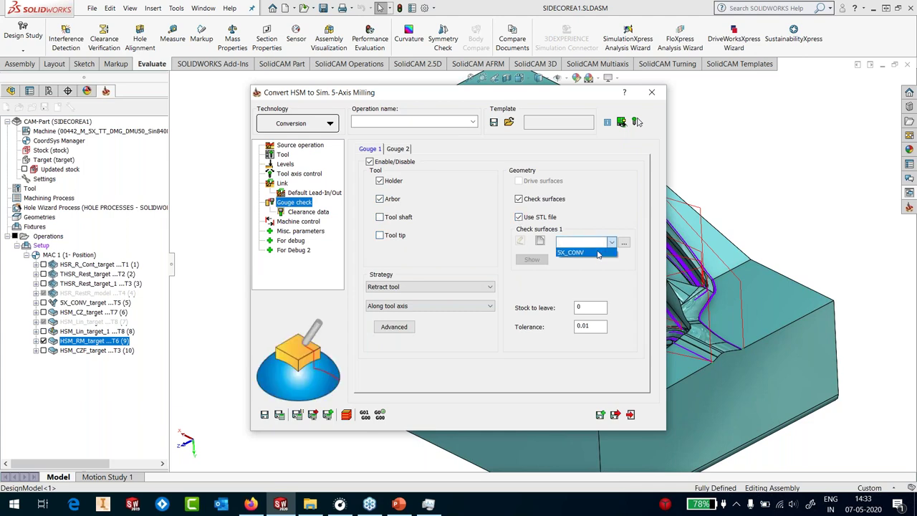
click(599, 252)
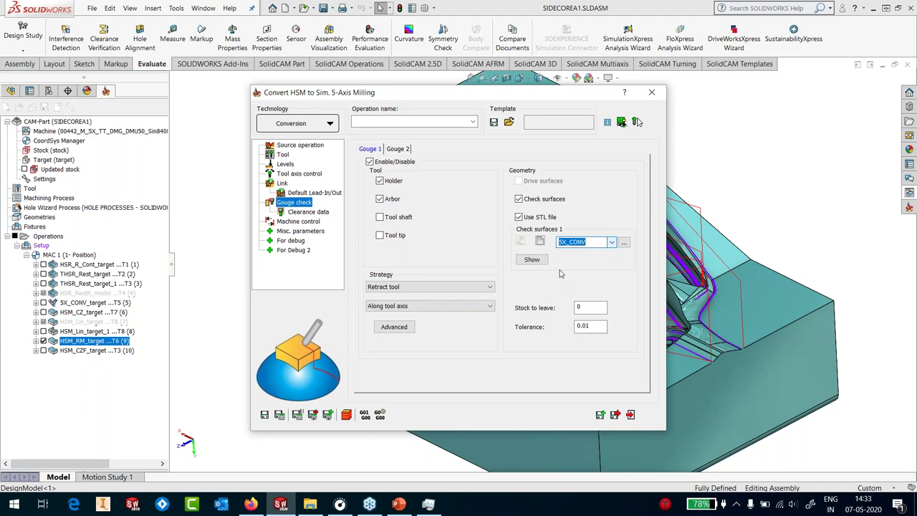
Step: Set the gouge strategy to tilt the tool with 3 axis to 5 axis conversion, then save and calculate
click(413, 286)
click(407, 306)
click(430, 306)
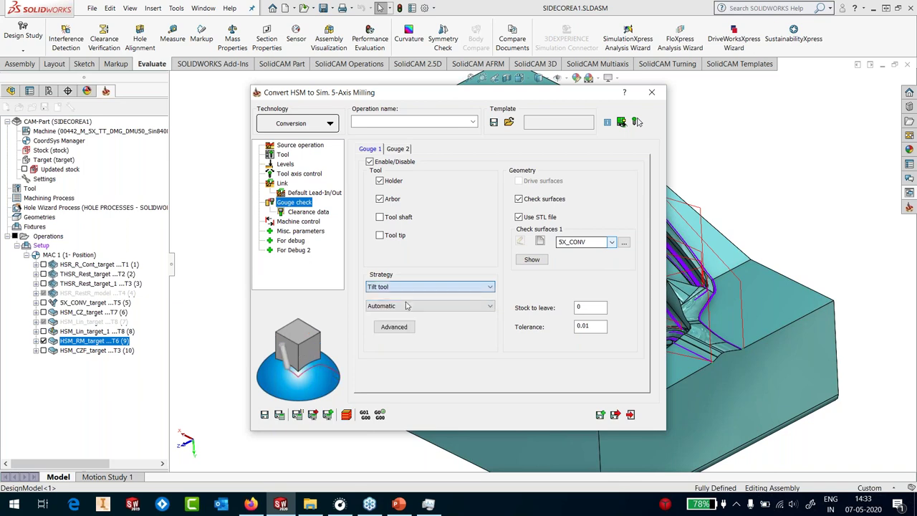
click(405, 329)
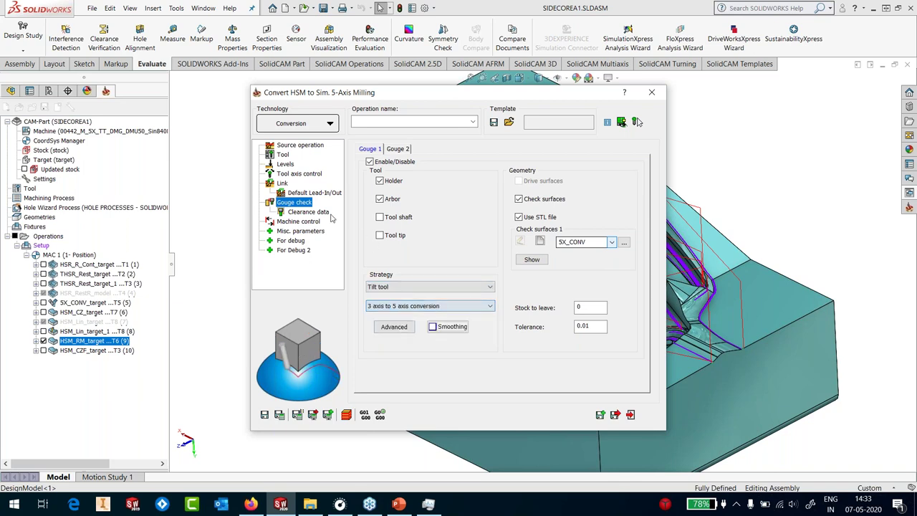
click(308, 212)
click(298, 221)
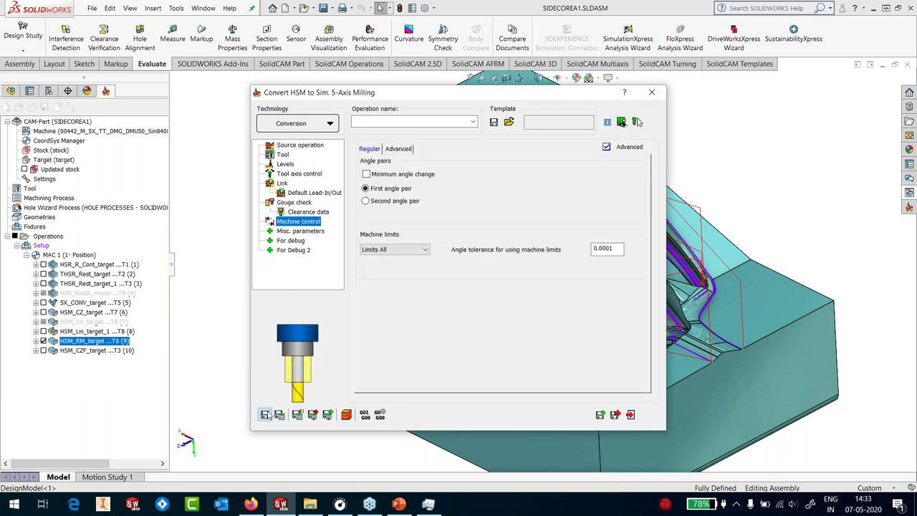
click(631, 415)
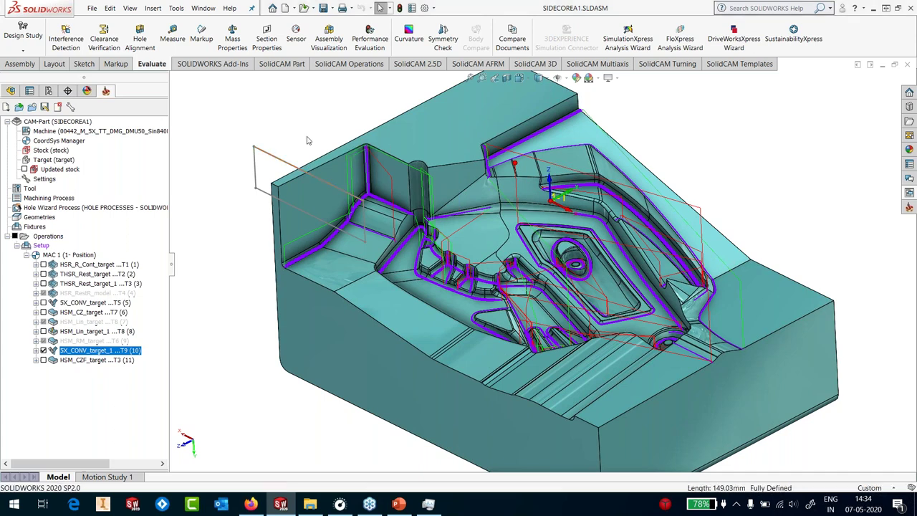
Step: Launch the toolpath simulation for the 5X_CONV_target_1 operation
scroll(412, 215, down, 2)
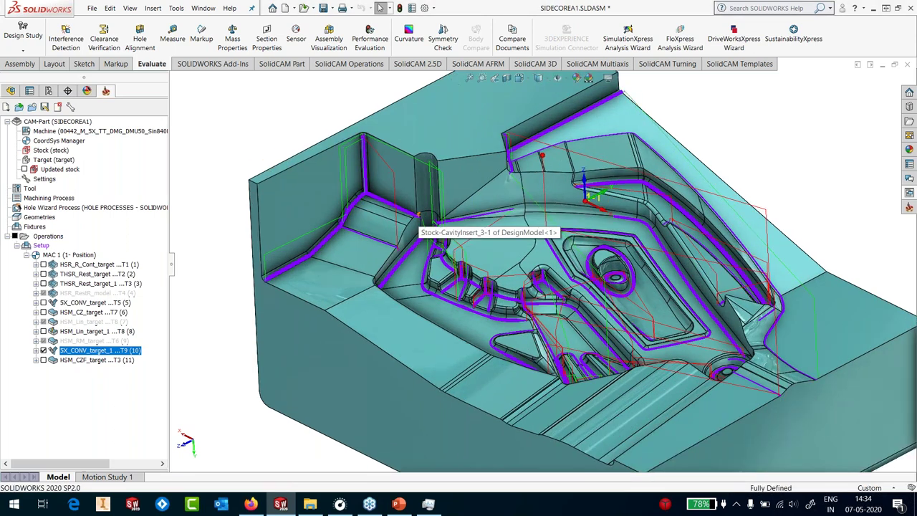
right_click(94, 353)
click(132, 189)
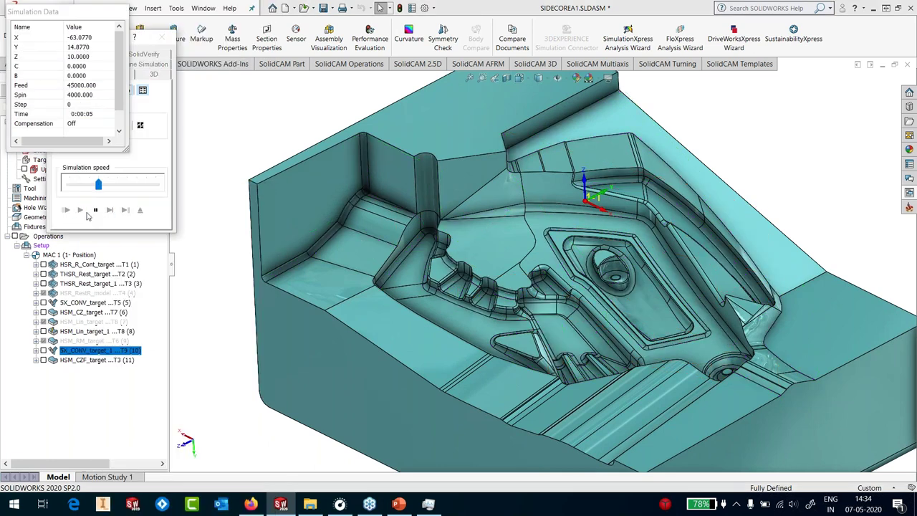
Step: Play the 5X_CONV_target_1 simulation at higher speed and pause it at step 23174
click(82, 209)
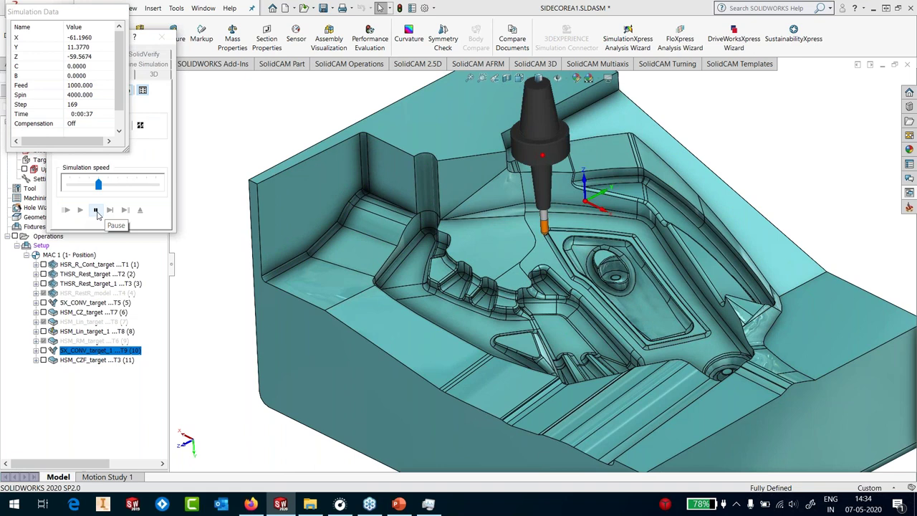
drag(98, 184, 127, 184)
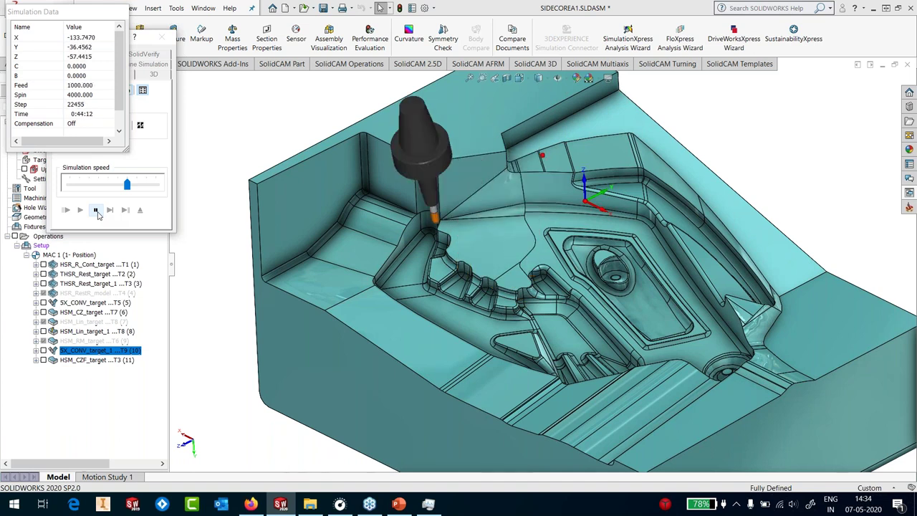
click(98, 213)
Step: Zoom and orbit around the tool, fit the part, and slow the simulation down
scroll(437, 240, down, 2)
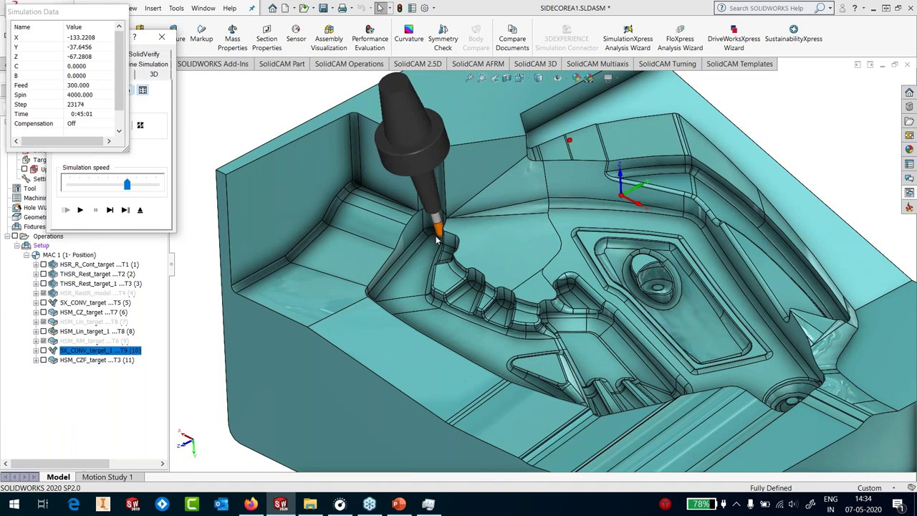
scroll(436, 240, down, 3)
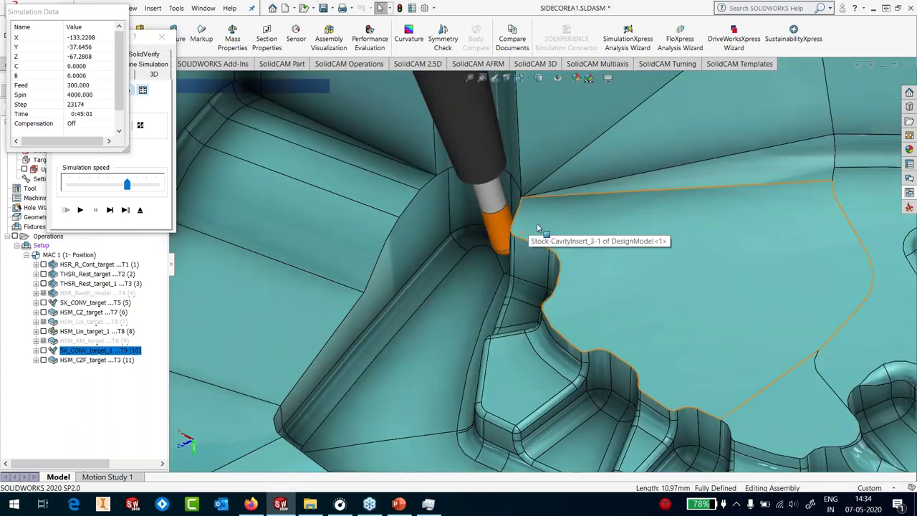
middle_drag(539, 228, 544, 247)
scroll(545, 244, down, 6)
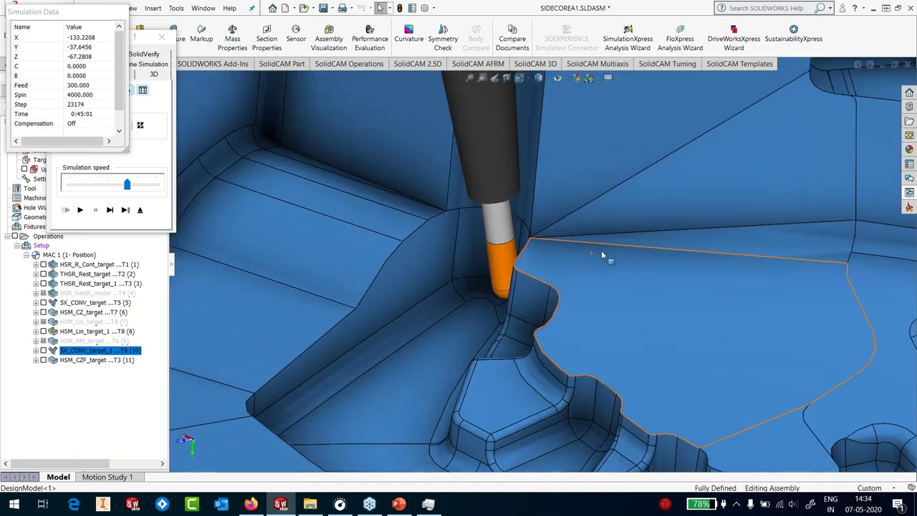
key(f)
drag(127, 185, 98, 185)
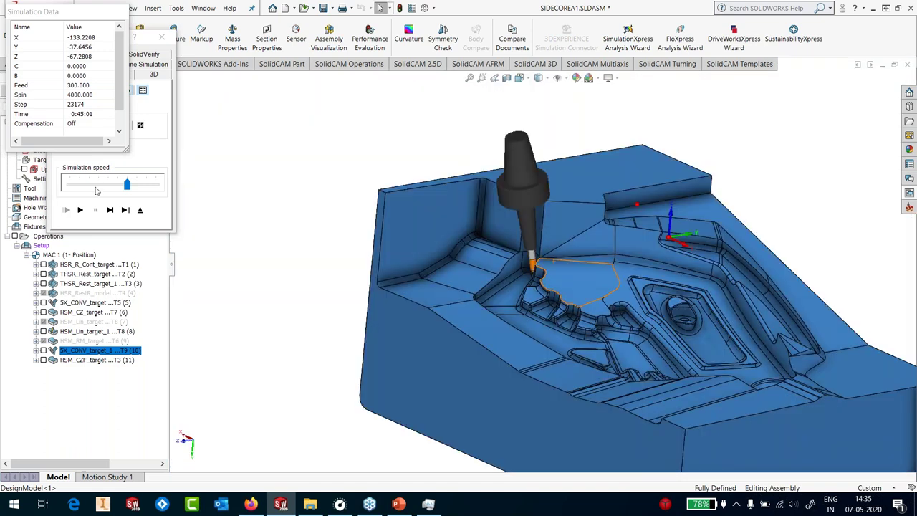
Step: Resume the simulation at higher speed and pause again at step 26874 on the corner wall
click(80, 211)
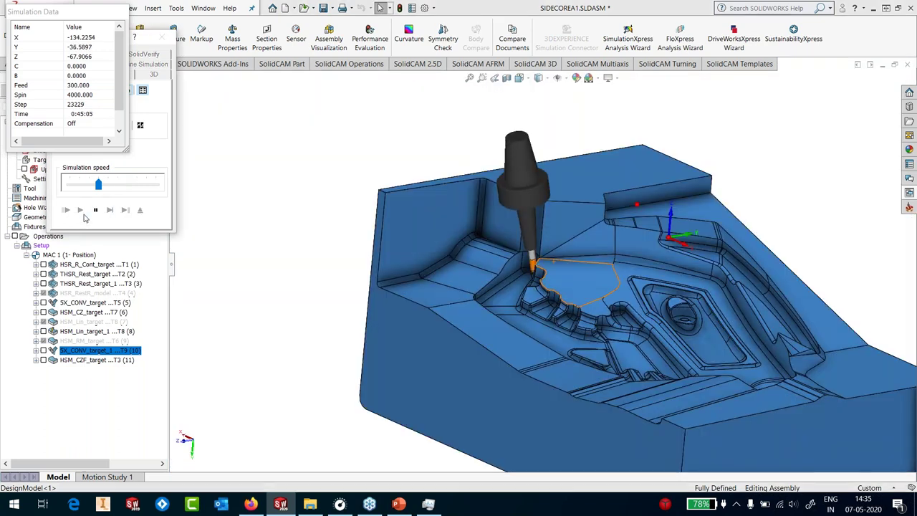
scroll(556, 275, down, 2)
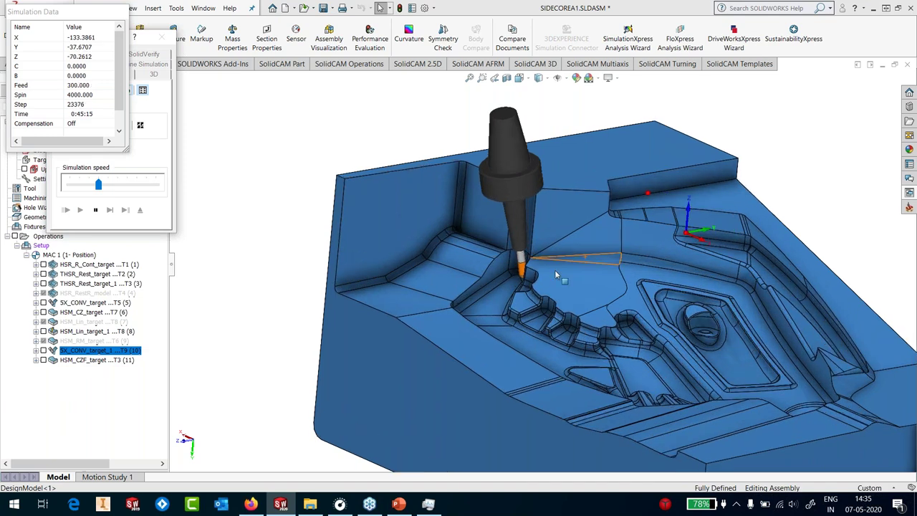
scroll(556, 274, down, 2)
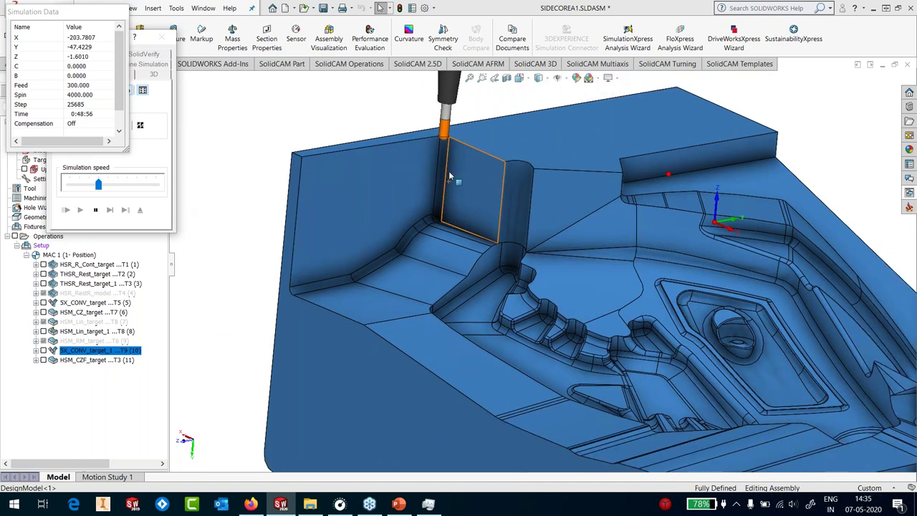
scroll(450, 178, down, 4)
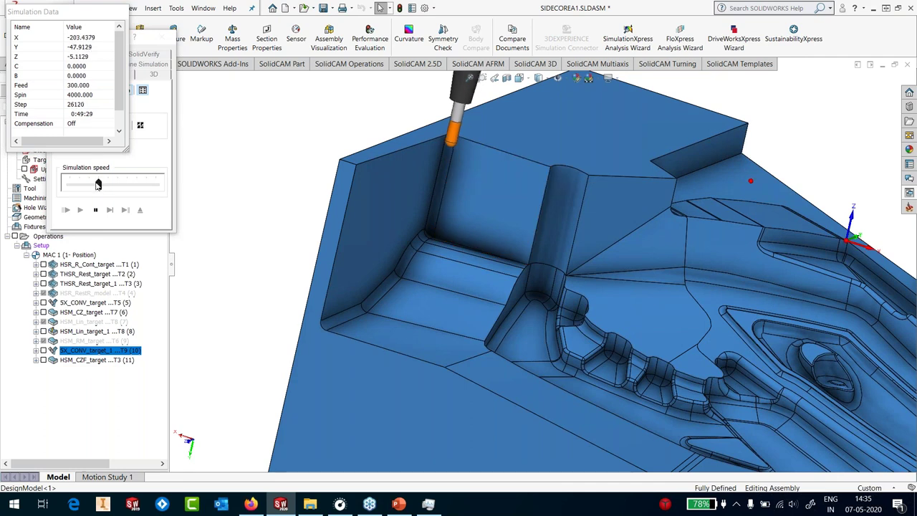
drag(98, 184, 117, 184)
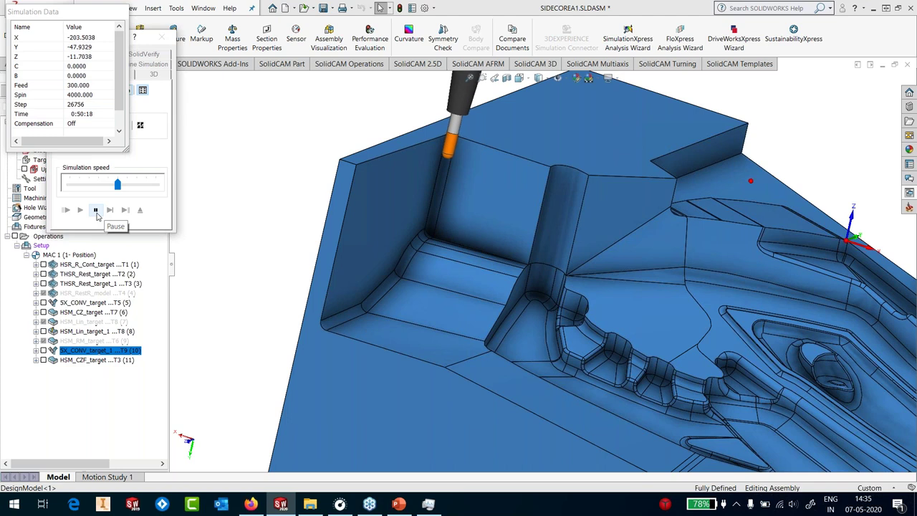
click(95, 211)
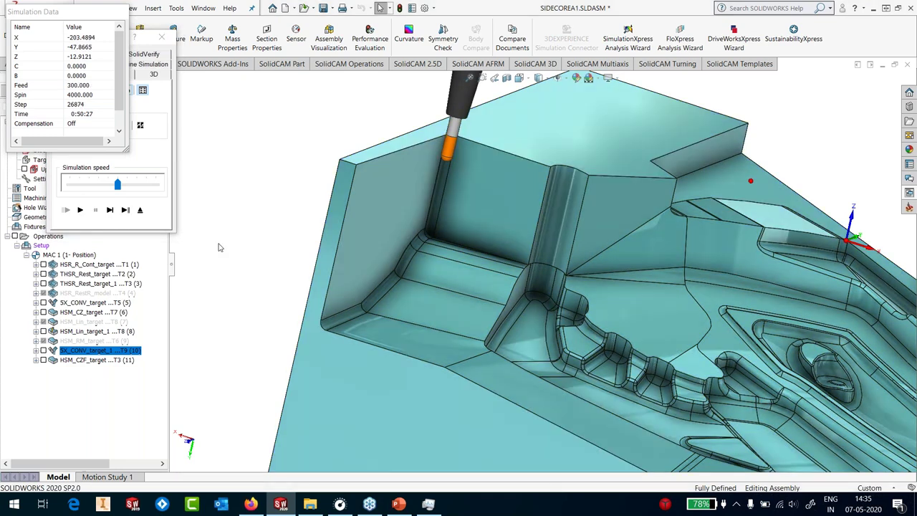
Step: View the part from the front, run and pause the simulation, then cancel the updated stock calculation
key(ctrl+1)
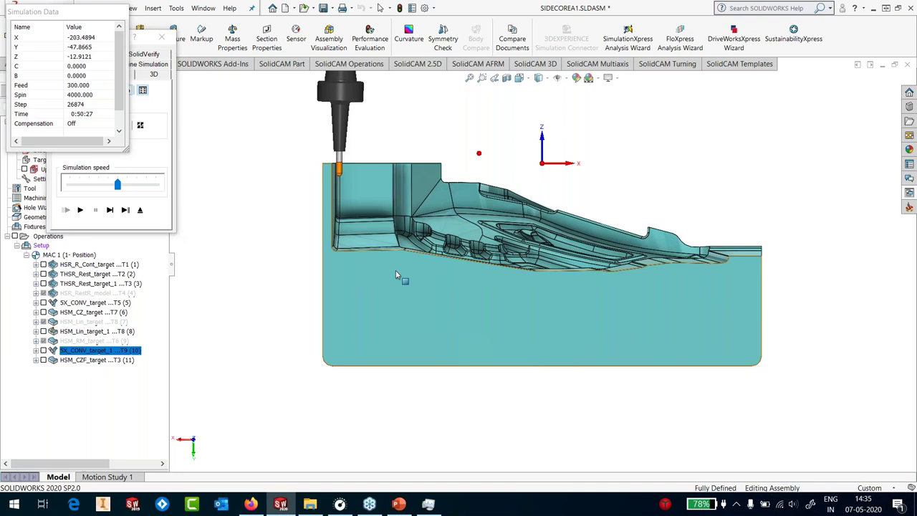
scroll(395, 275, up, 5)
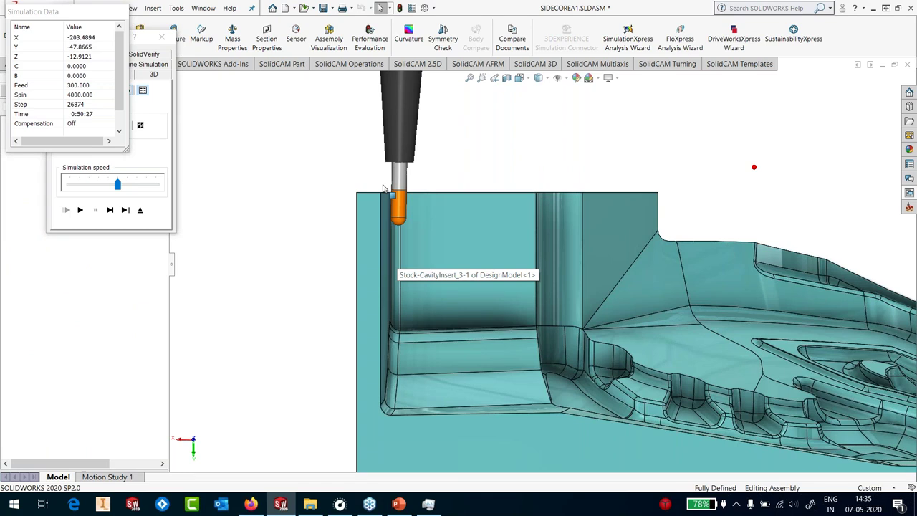
scroll(384, 188, down, 3)
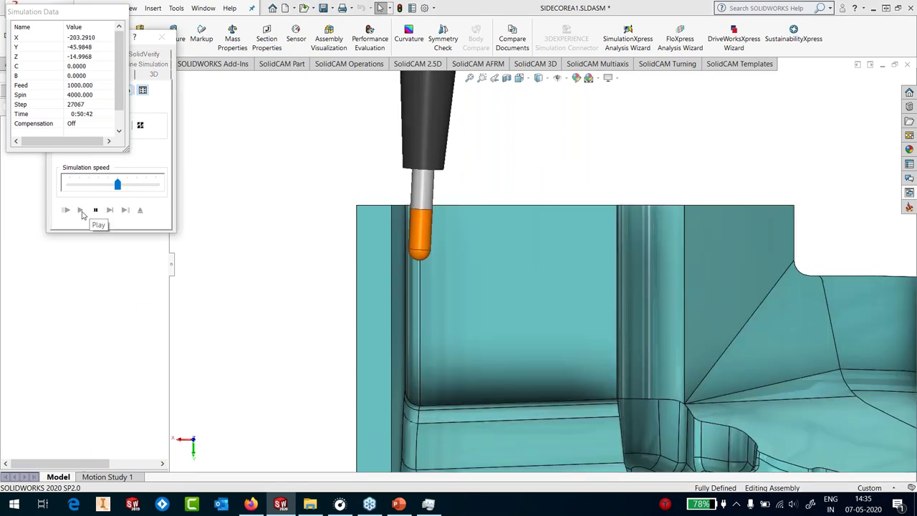
click(80, 212)
scroll(535, 308, up, 3)
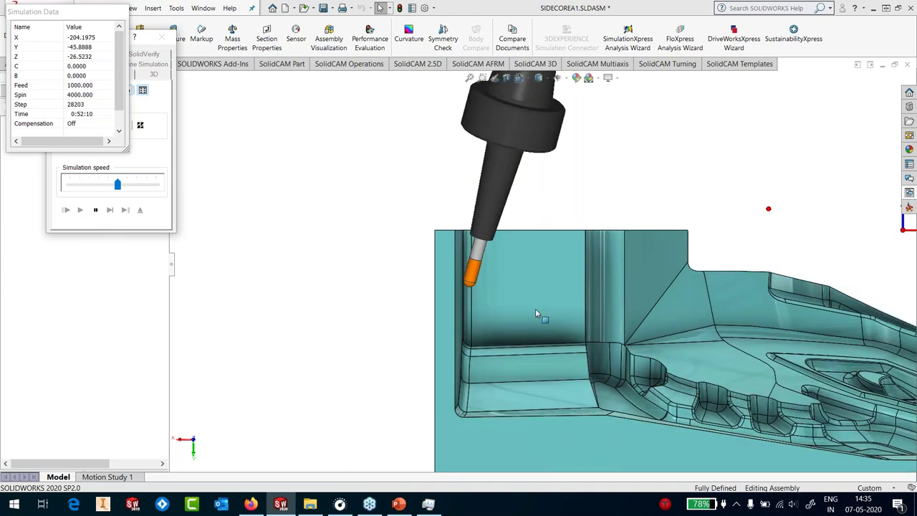
middle_drag(535, 308, 531, 331)
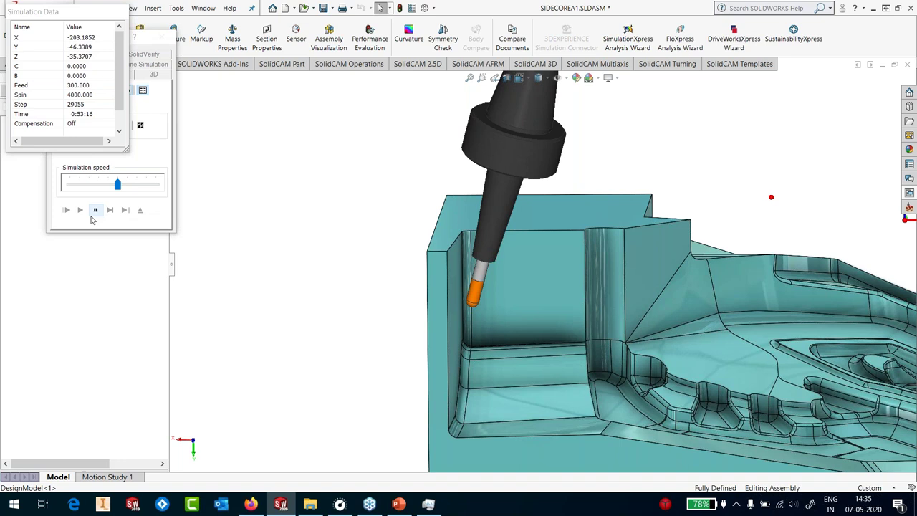
click(95, 210)
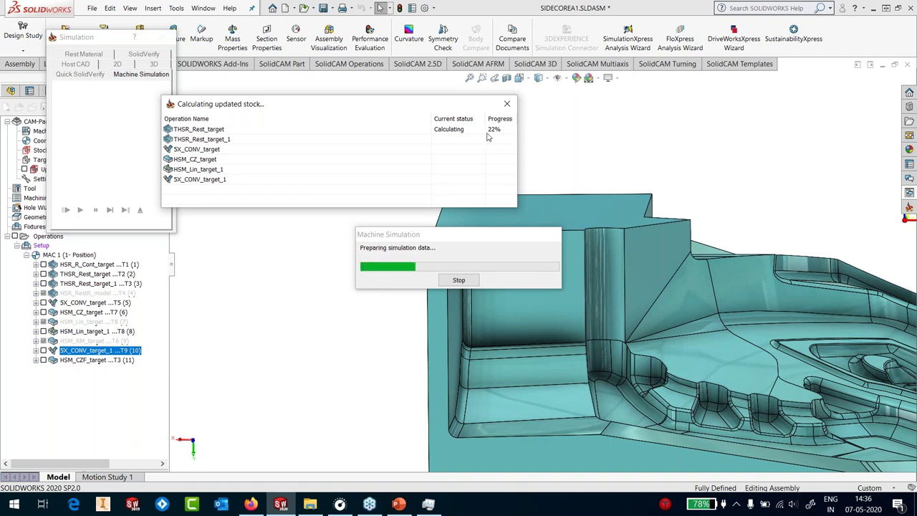
click(507, 104)
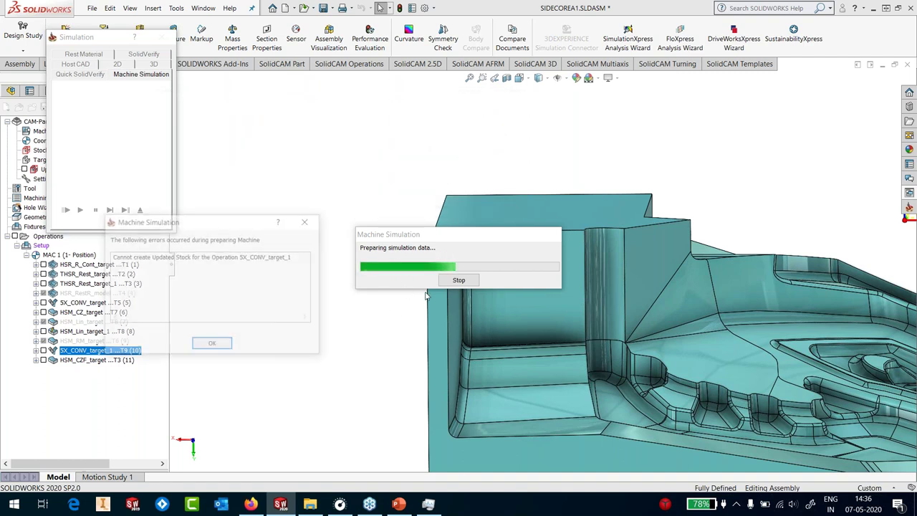
Step: Dismiss the updated stock error and continue past the Y-limit warning into the machine simulator
click(212, 345)
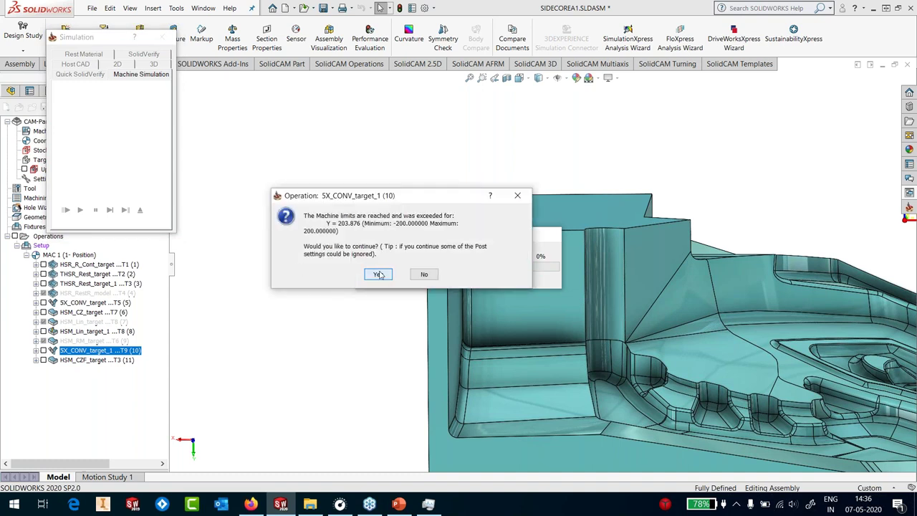
click(380, 276)
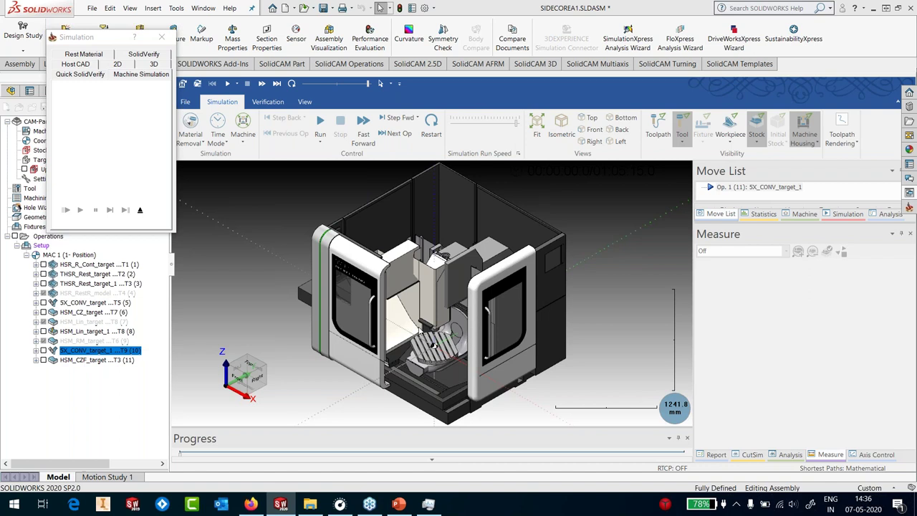
Step: Make the workpiece transparent, lower the run speed, and start the machine simulation
click(730, 141)
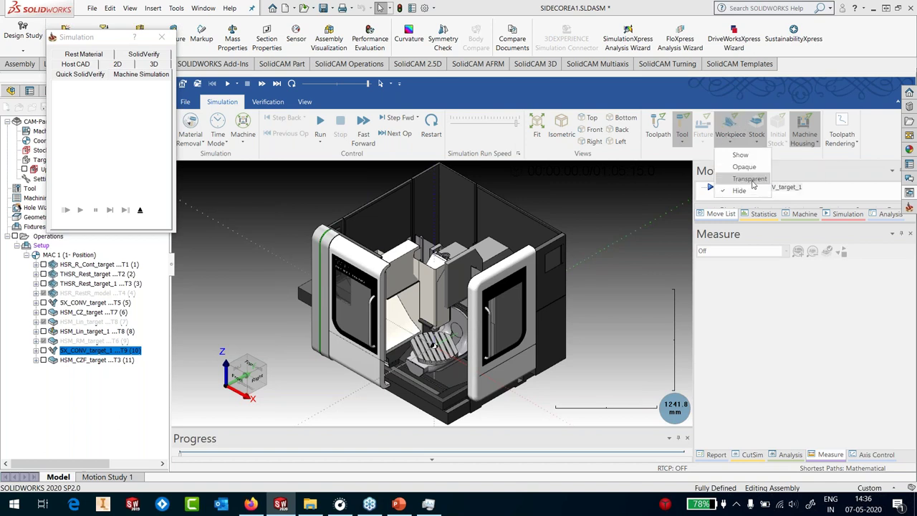
click(751, 180)
scroll(442, 356, down, 5)
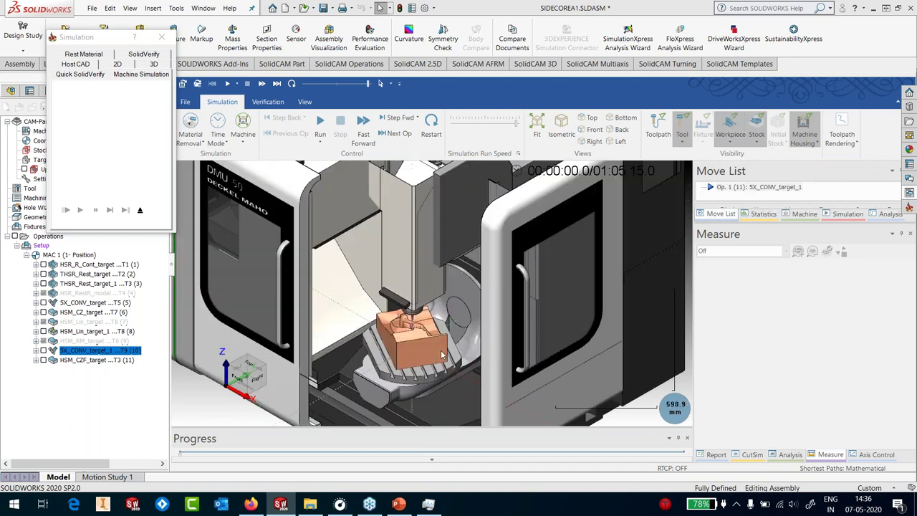
scroll(401, 351, down, 5)
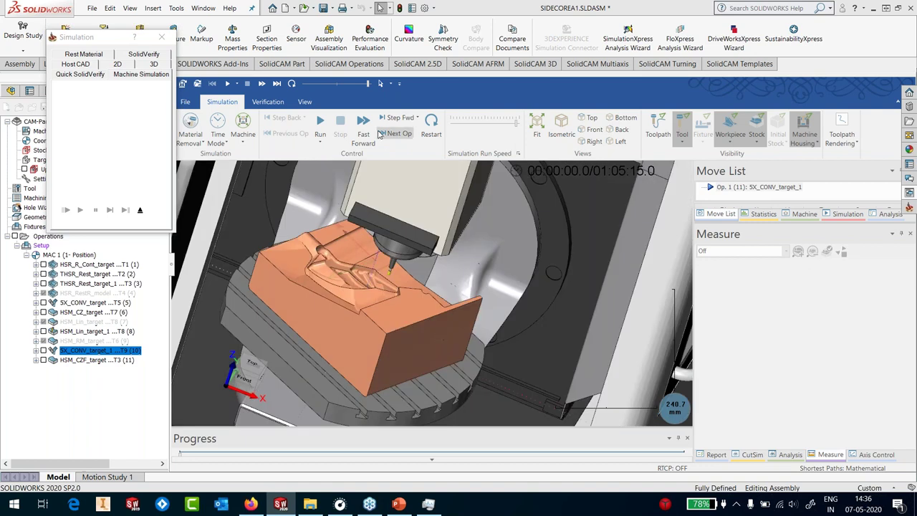
click(493, 125)
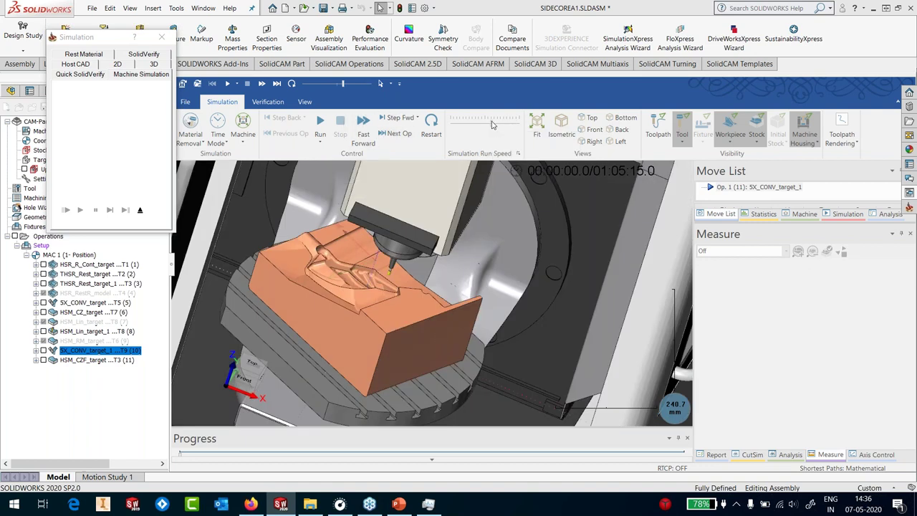
click(321, 122)
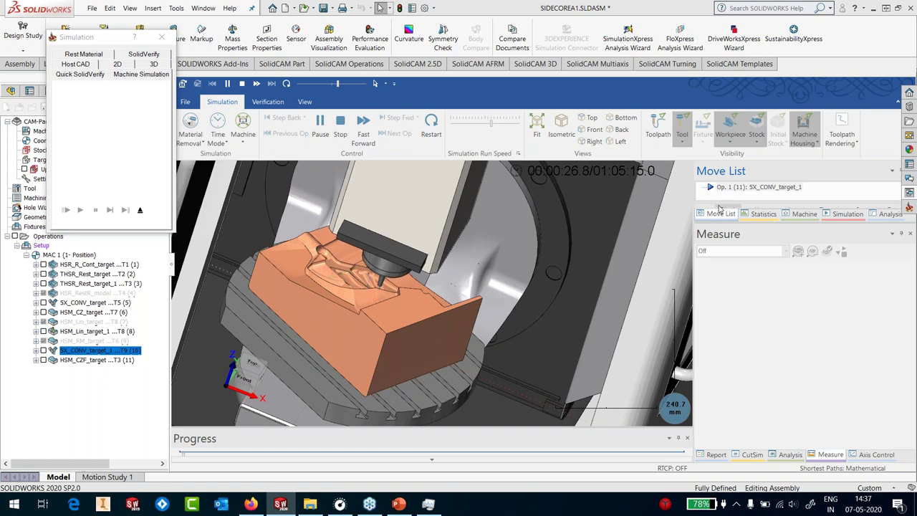
Step: Enlarge the move list, run faster up to block 9577, rotate the view, and close the simulator
drag(721, 198, 721, 362)
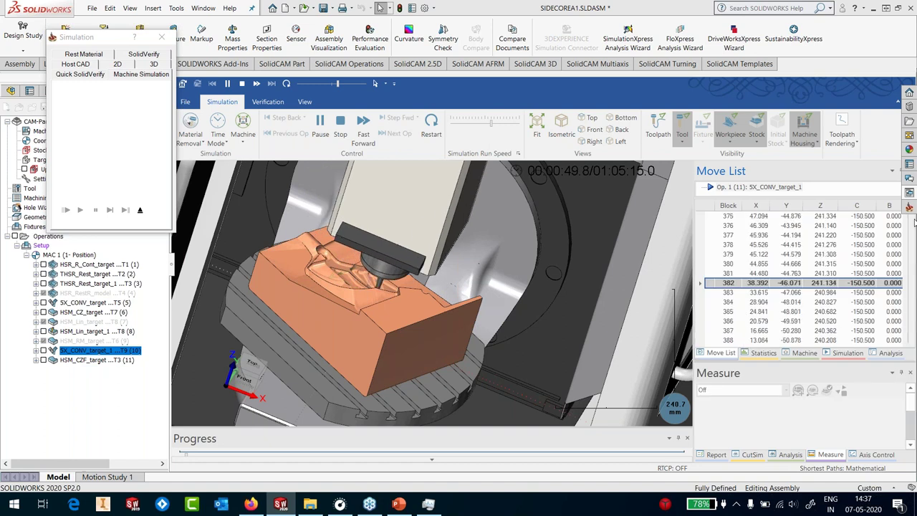
key(space)
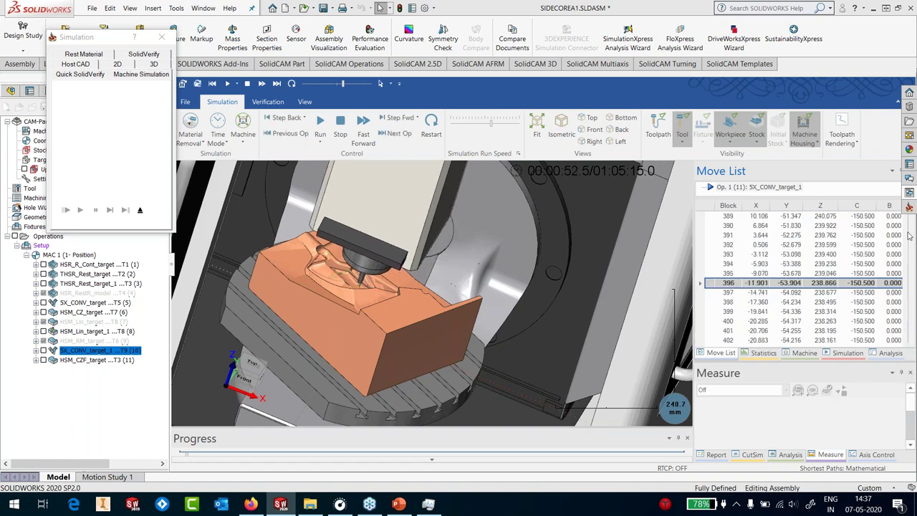
key(space)
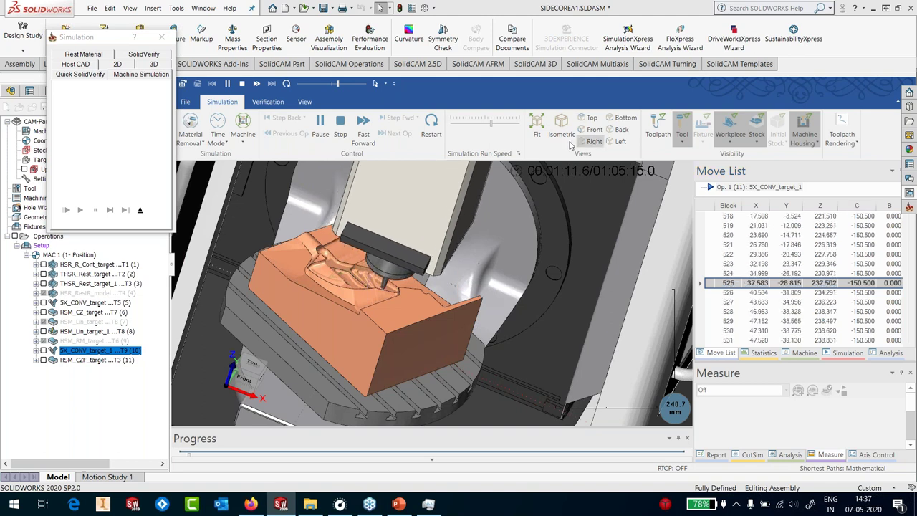
drag(492, 124, 507, 125)
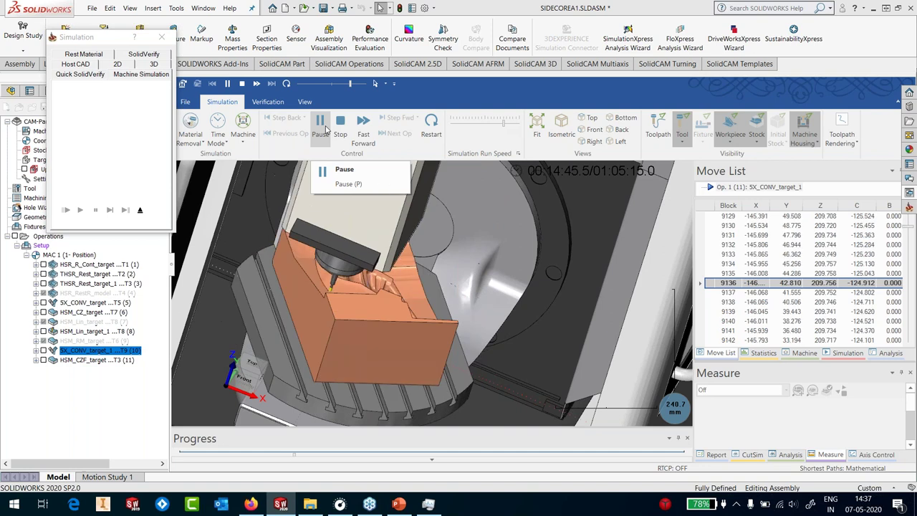
click(320, 127)
scroll(410, 275, down, 3)
drag(410, 274, 411, 284)
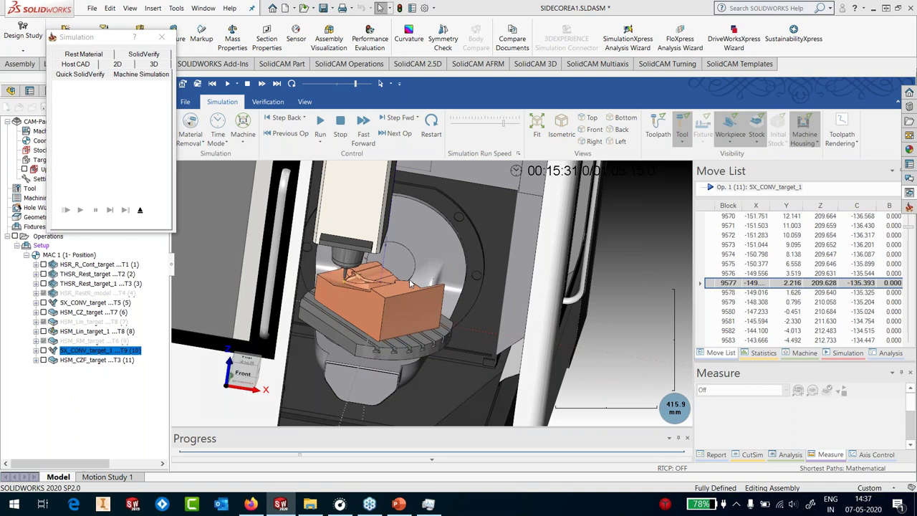
mouse_move(402, 279)
mouse_down()
mouse_move(388, 276)
mouse_move(394, 265)
mouse_up()
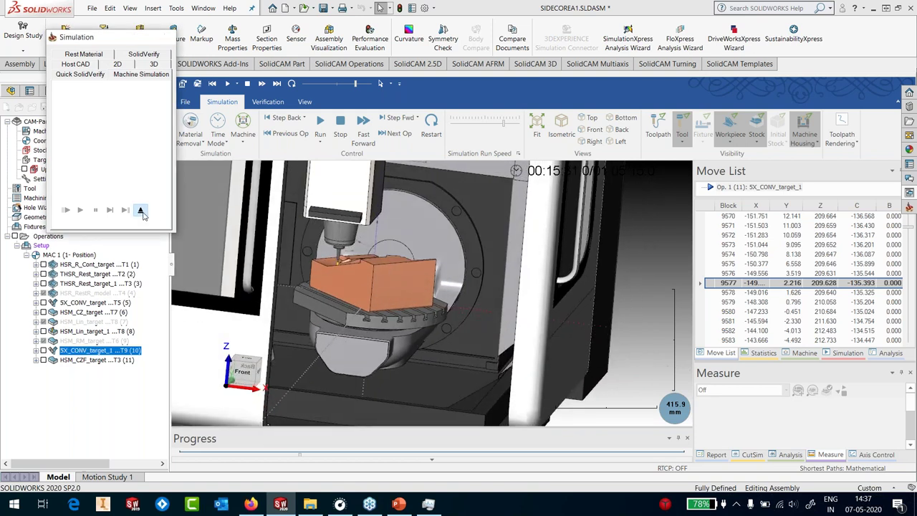
click(141, 210)
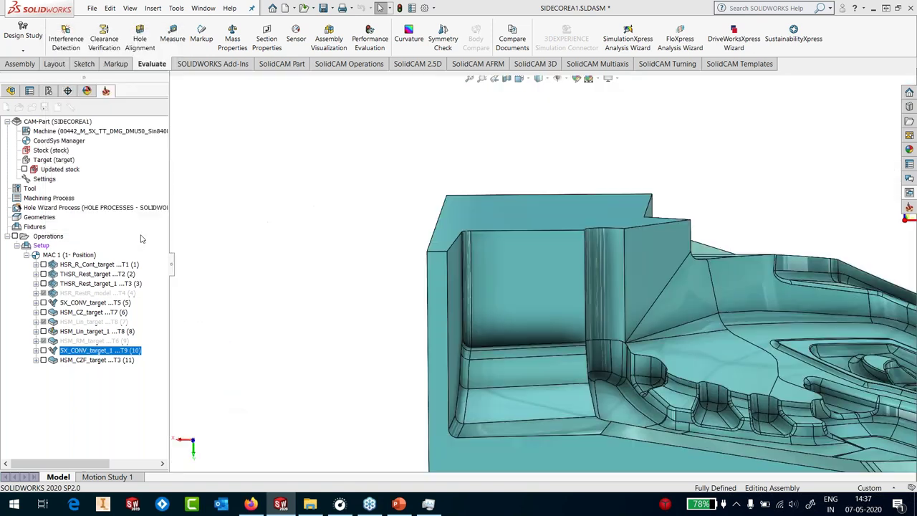
Step: Open 5X_CONV_target_1 for editing, dismiss the file creation error, and close the Convert dialog
double_click(117, 354)
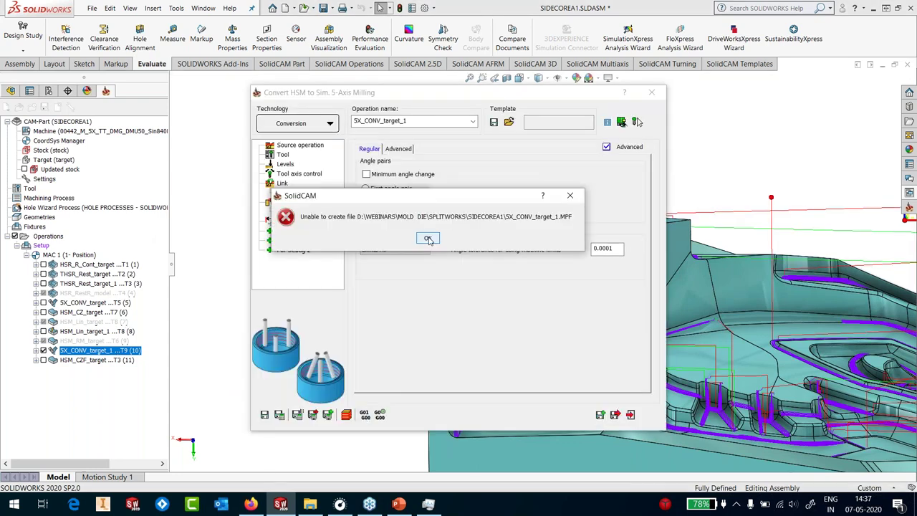
click(427, 239)
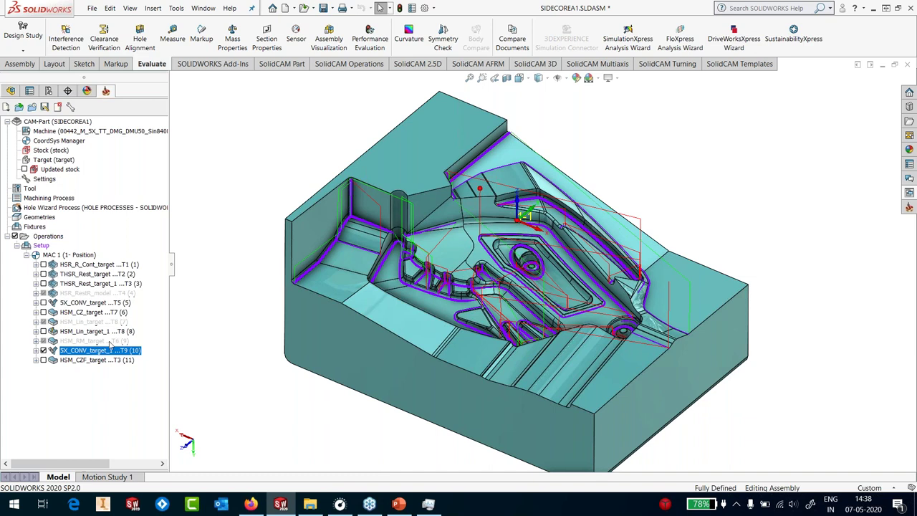
key(Delete)
Step: Add a Turbo 3D HSM operation under HSM_CZF_target using Linear technology
right_click(100, 360)
mouse_move(179, 32)
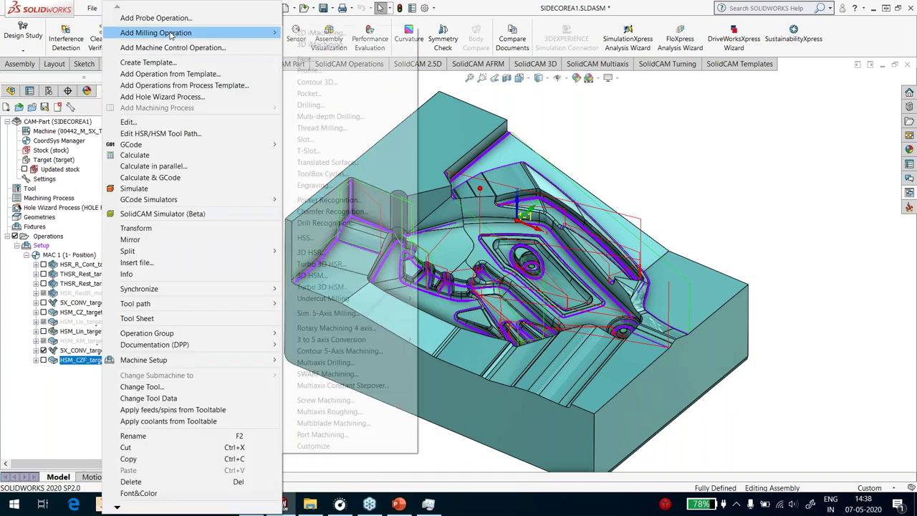
key(Escape)
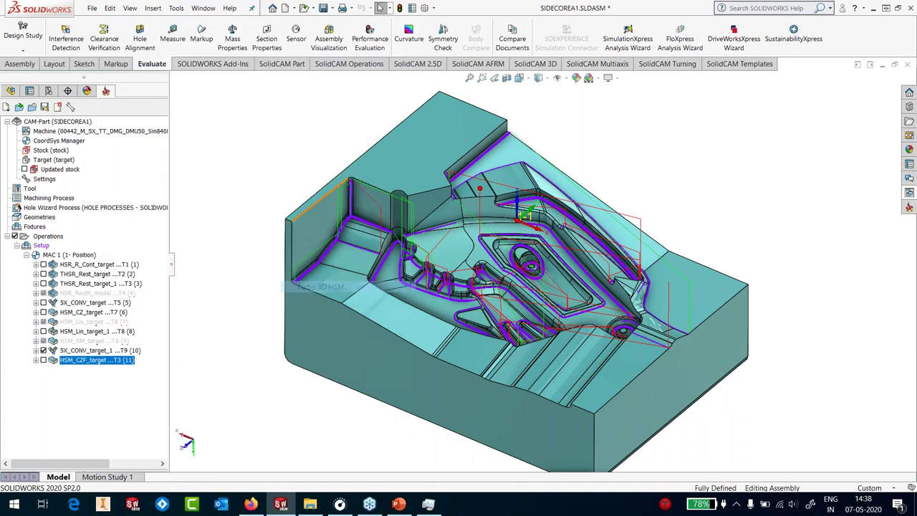
click(292, 126)
click(286, 163)
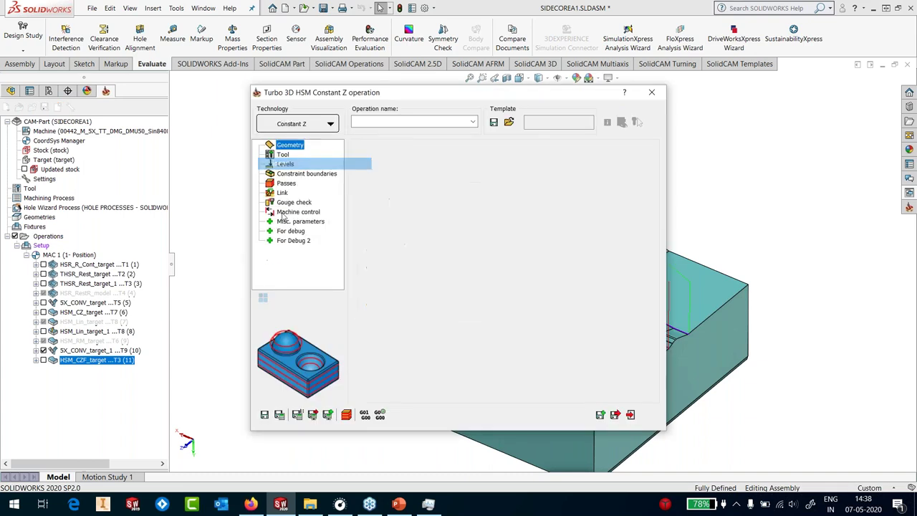
Step: Assign tool 7, the 10 mm cutter, to the operation
click(283, 155)
click(432, 330)
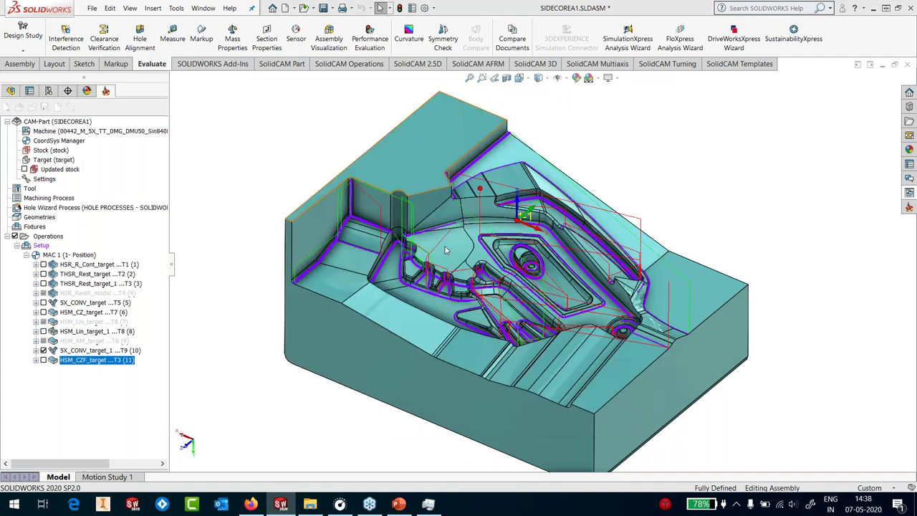
click(286, 208)
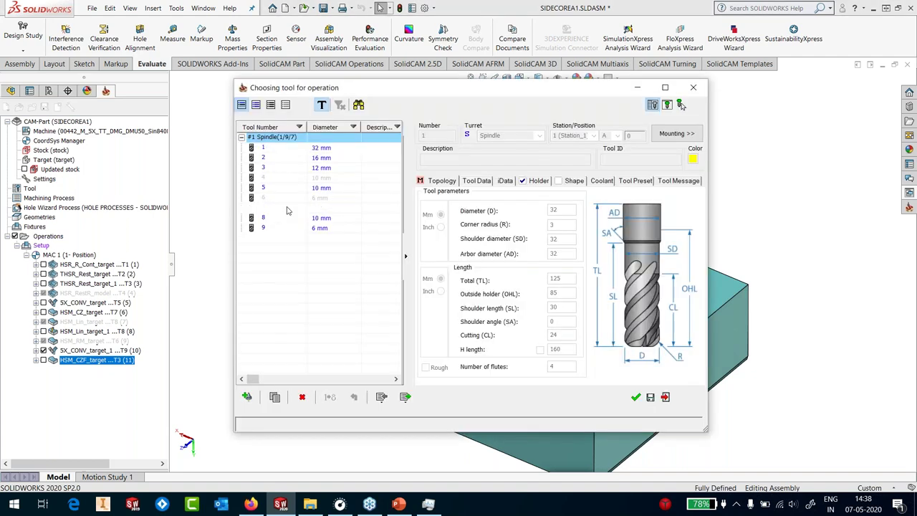
click(636, 396)
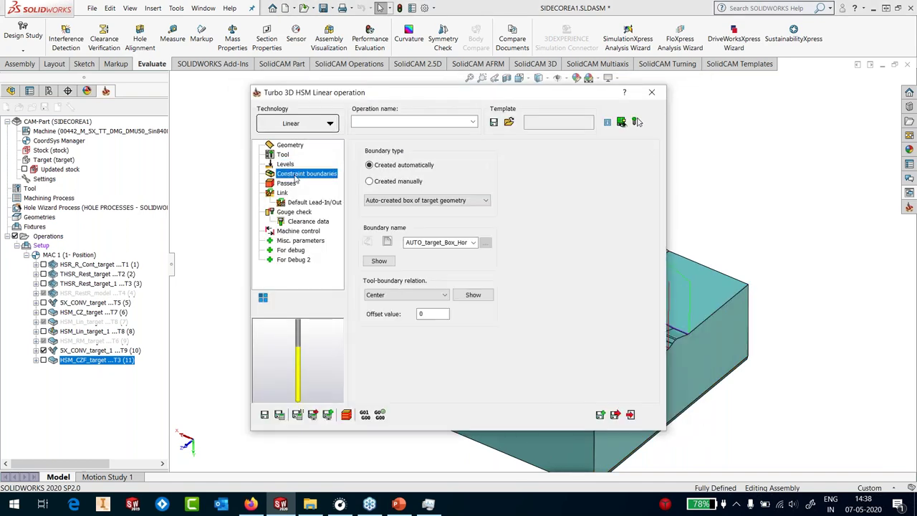
Step: Set maximum step 0.5 and angle 45°, then save and exit as Turbo_Linear_target
click(286, 183)
double_click(465, 178)
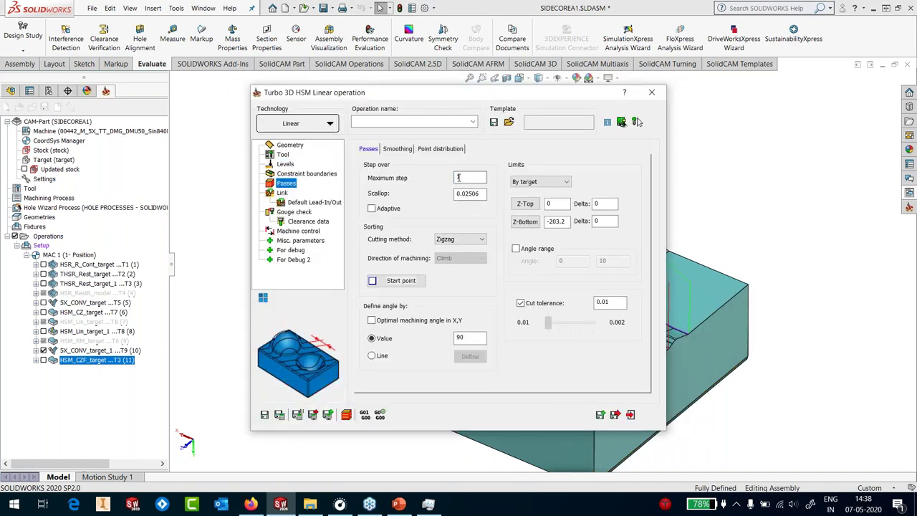
text(0.5)
double_click(470, 337)
text(45)
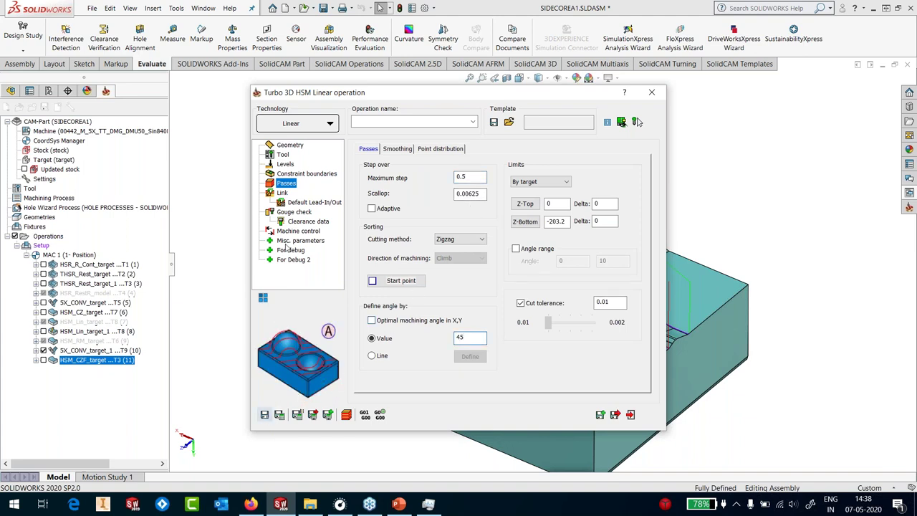
click(264, 415)
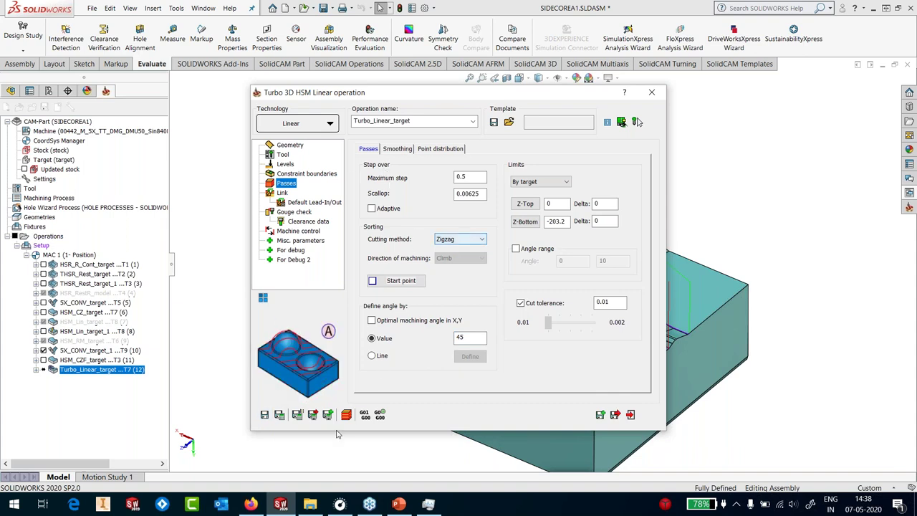
click(631, 414)
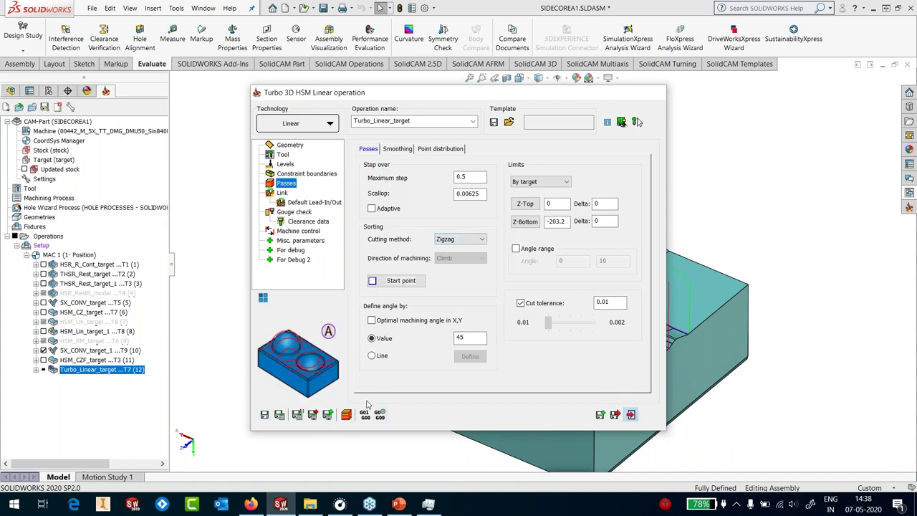
right_click(85, 369)
Step: Calculate Turbo_Linear_target, preview its linear passes over the core, then hide them again
click(264, 152)
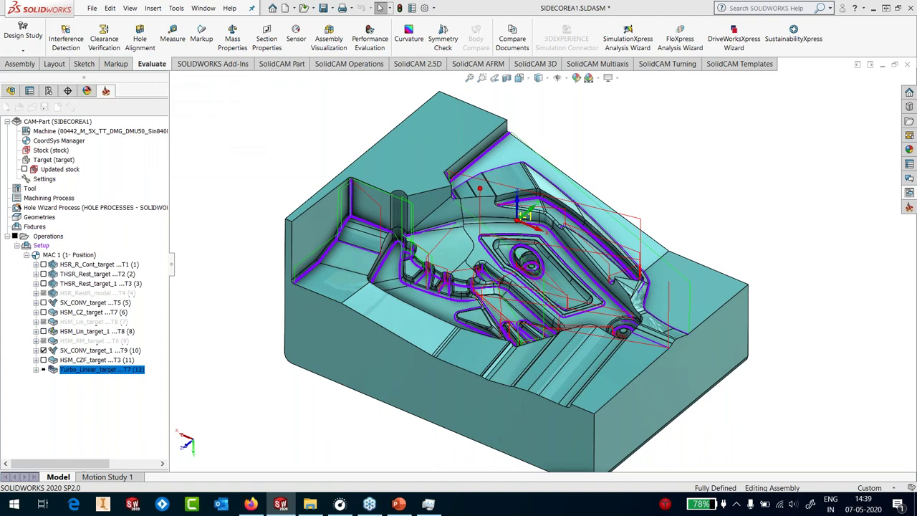
click(43, 369)
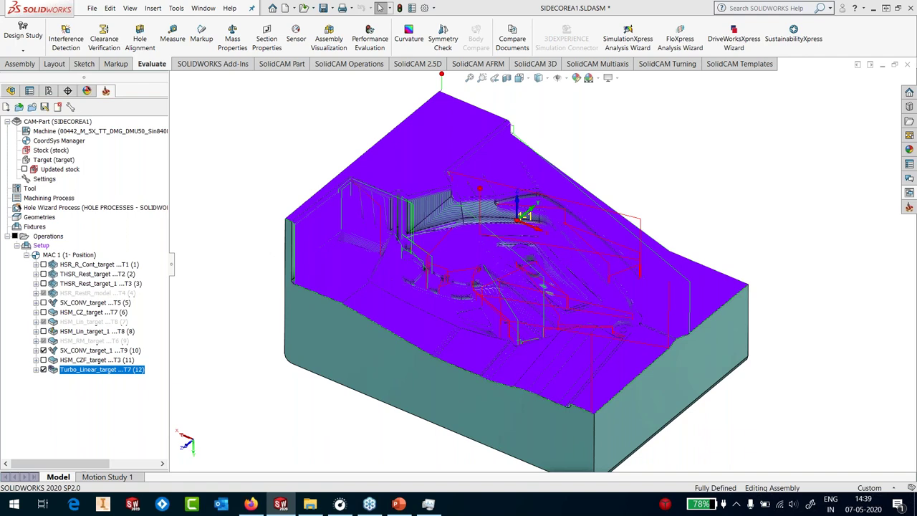
click(44, 350)
click(137, 350)
middle_drag(573, 337, 624, 235)
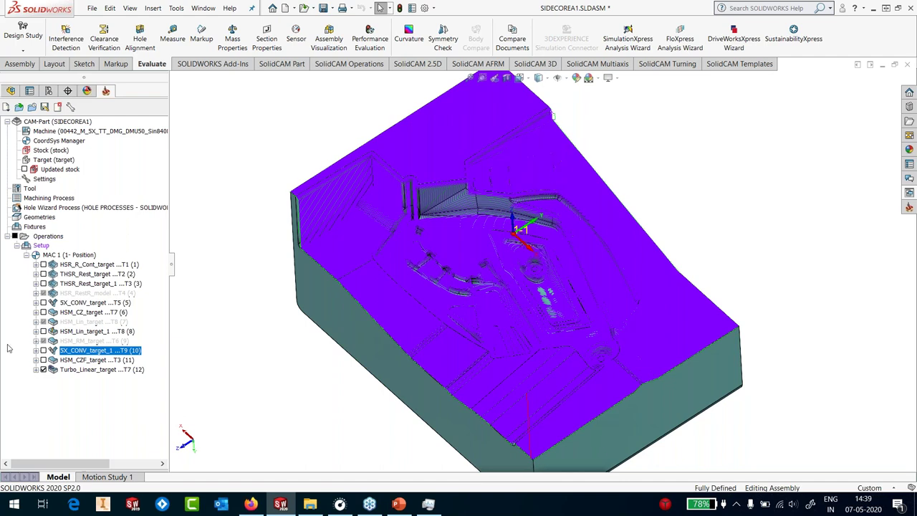
click(43, 369)
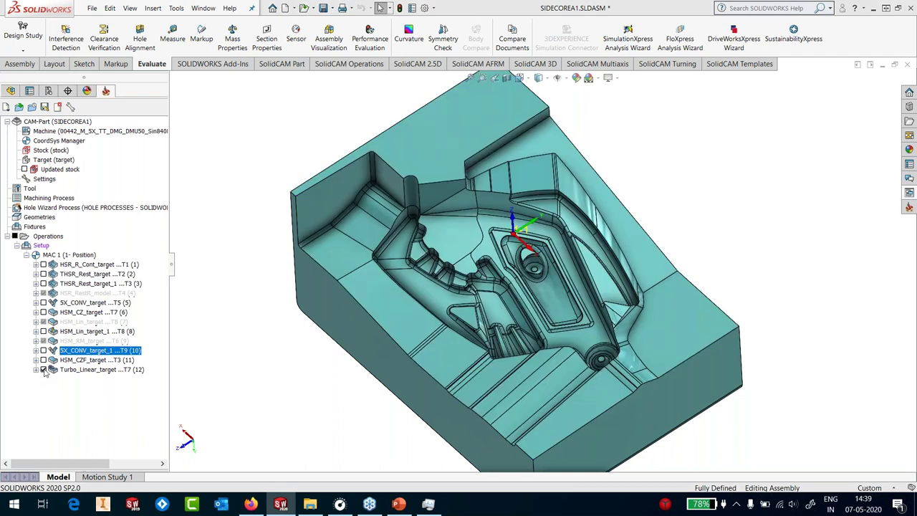
click(101, 369)
middle_drag(544, 301, 591, 324)
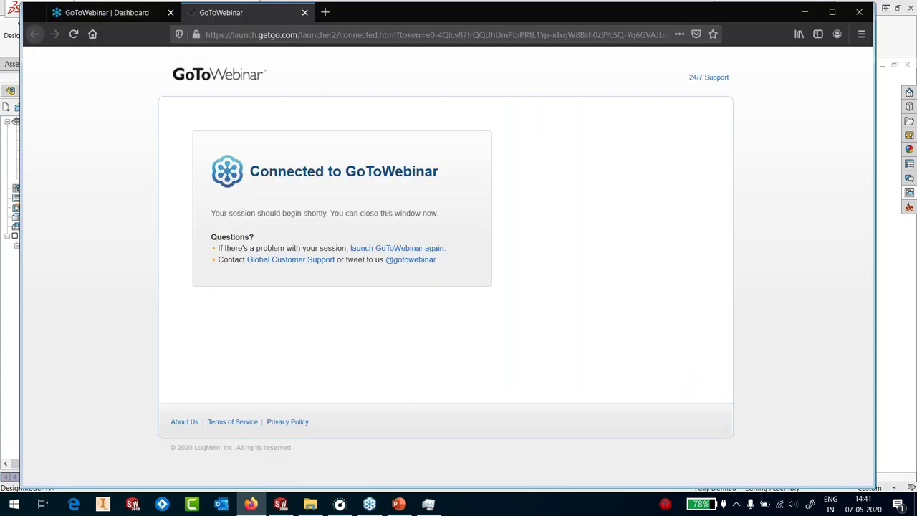
click(325, 12)
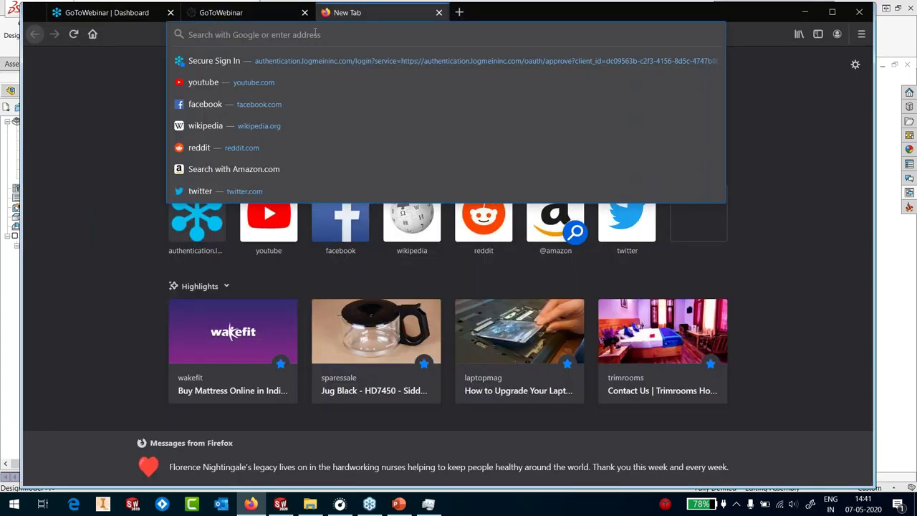
Step: Go to rnbusa.com in a new Firefox tab and open the R&B Mold Products page
text(rnbusa)
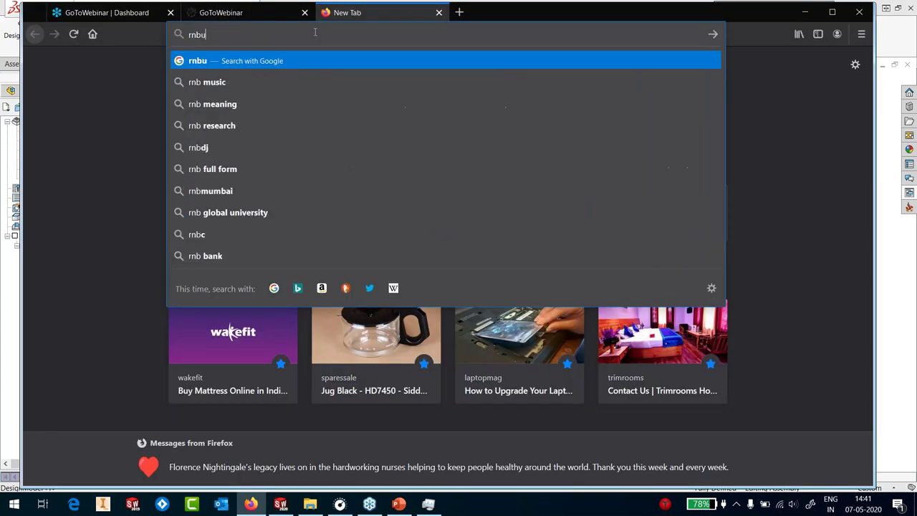
text(.com)
key(Return)
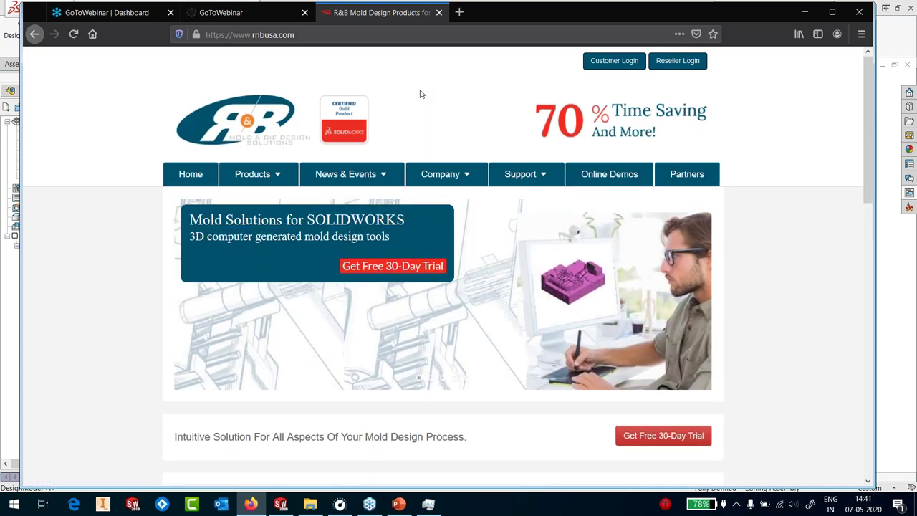
click(280, 178)
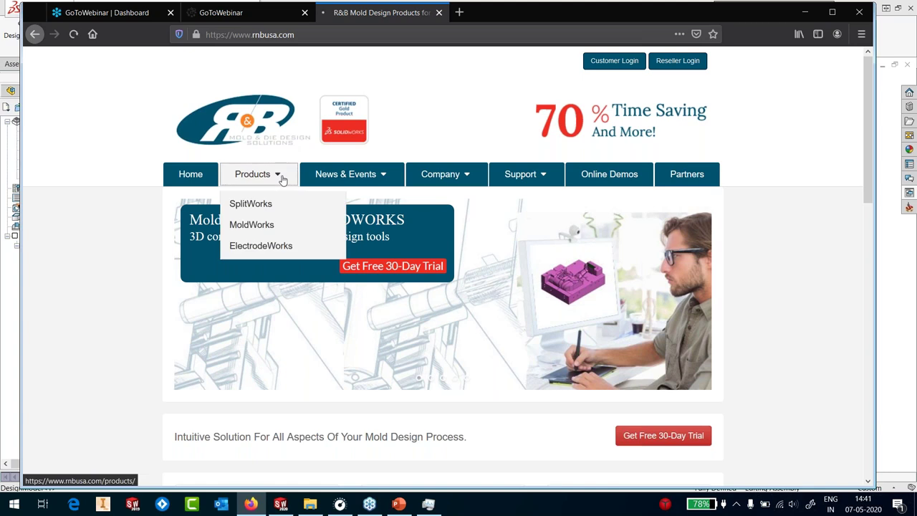